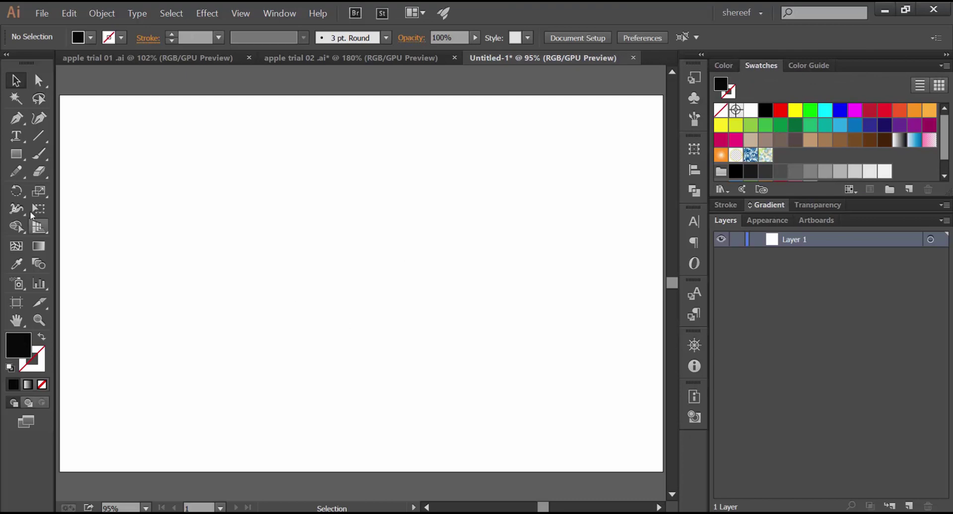
Draw a rectangle about 394 by 335 px near the middle of the artboard and fill it with dark red.
click(16, 154)
drag(251, 218, 435, 376)
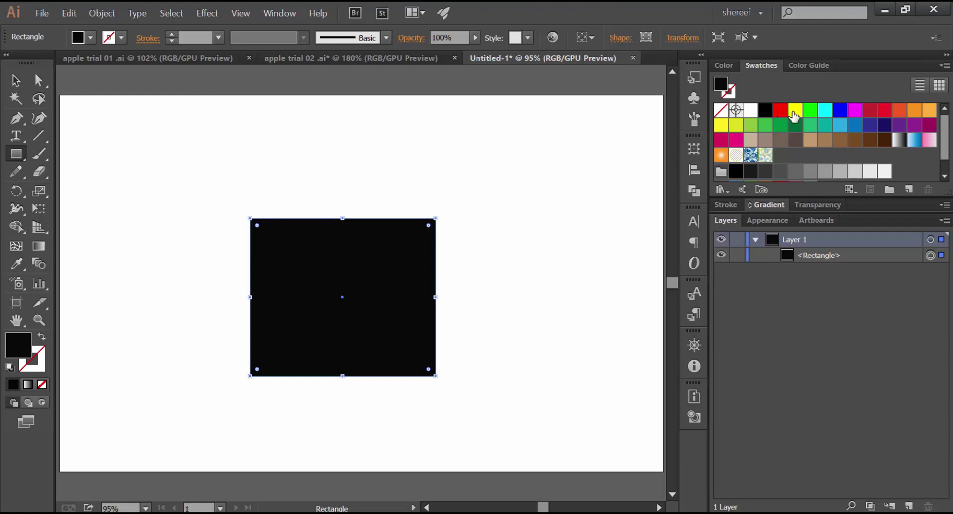
click(870, 110)
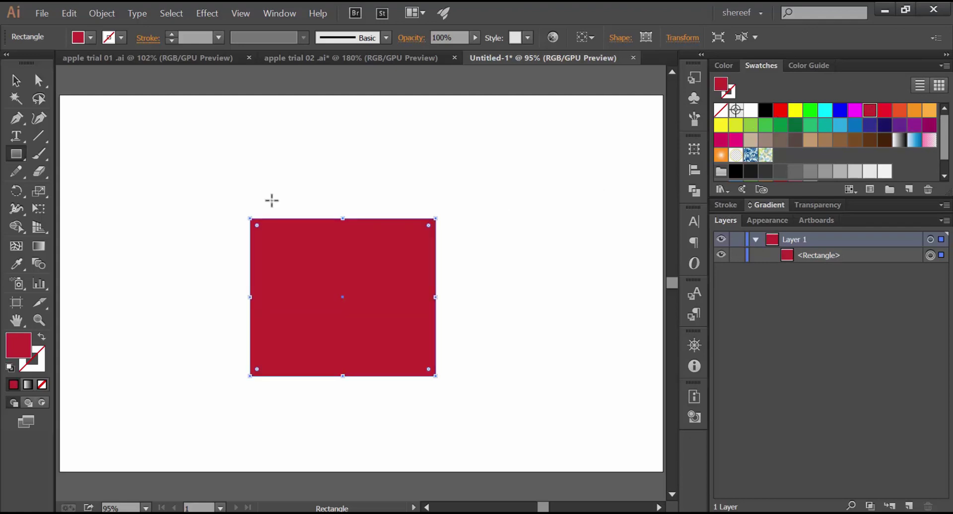
Preview a gradient mesh with 3 rows and 3 columns on the red rectangle.
click(110, 16)
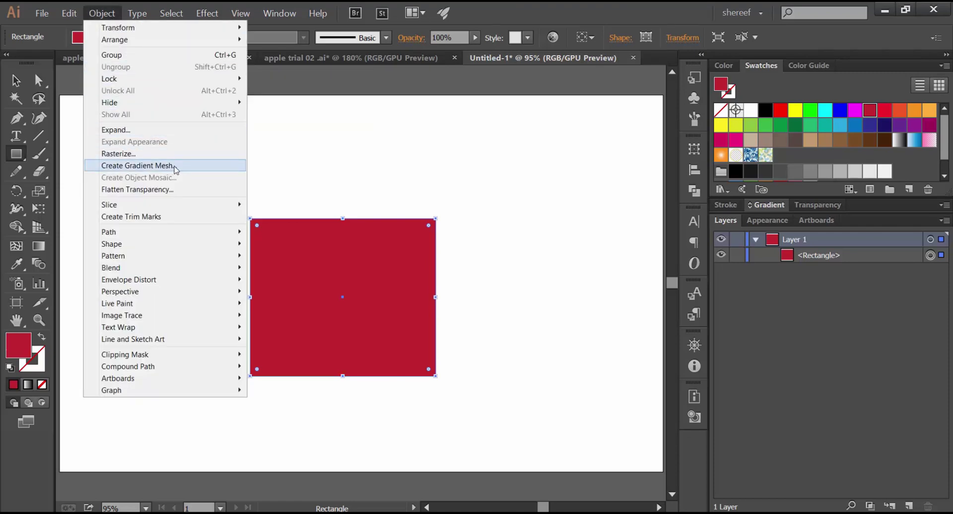
click(175, 169)
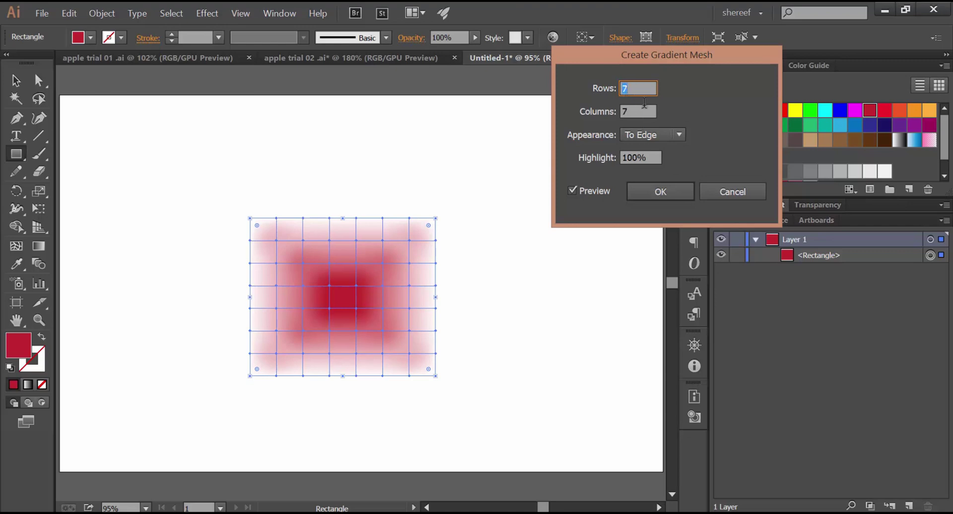
key(Down)
key(Down)
key(Down)
key(Down)
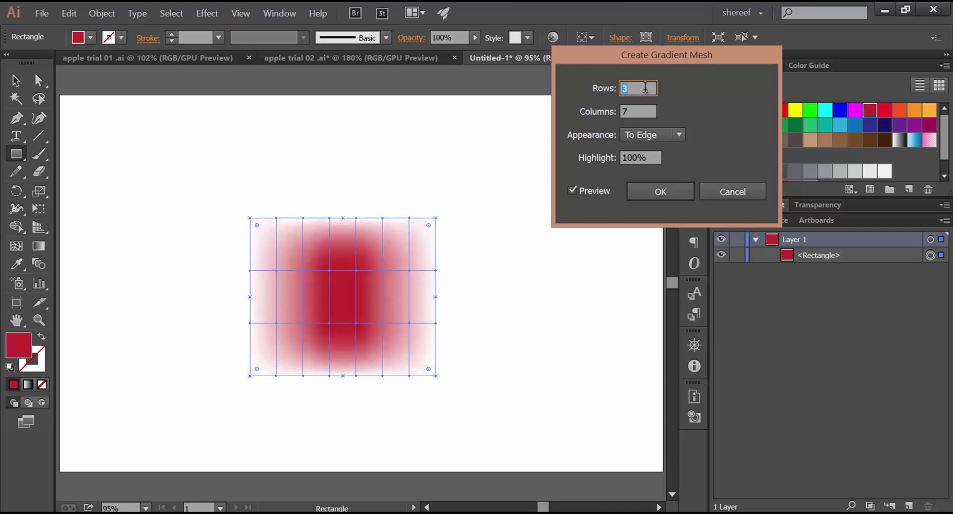
scroll(645, 110, down, 3)
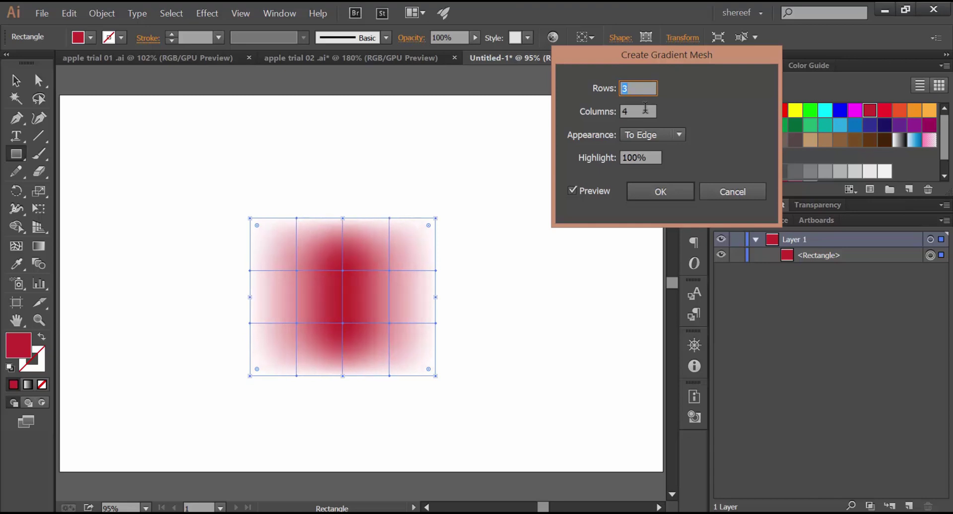
scroll(645, 108, down, 1)
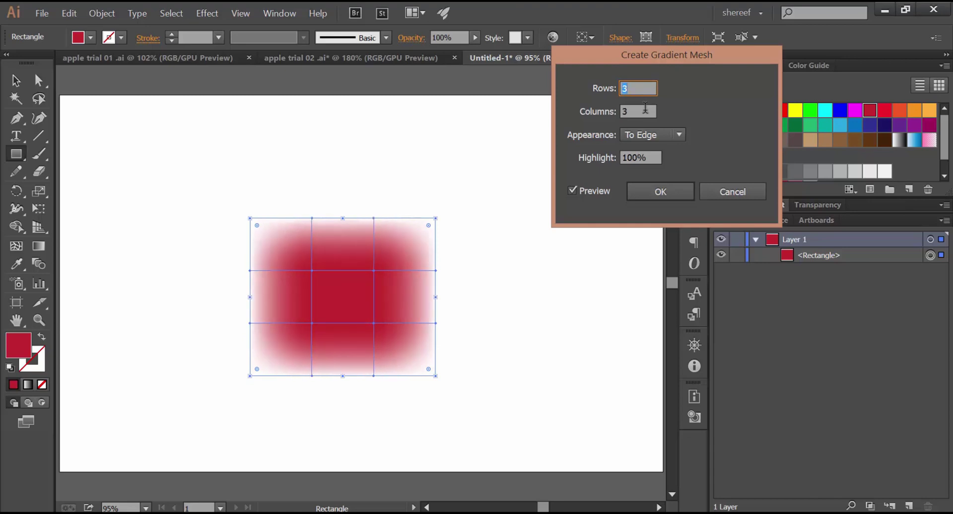
Try the Flat, To Center and To Edge appearances for the gradient mesh and dismiss the settings without applying them.
click(660, 134)
click(657, 147)
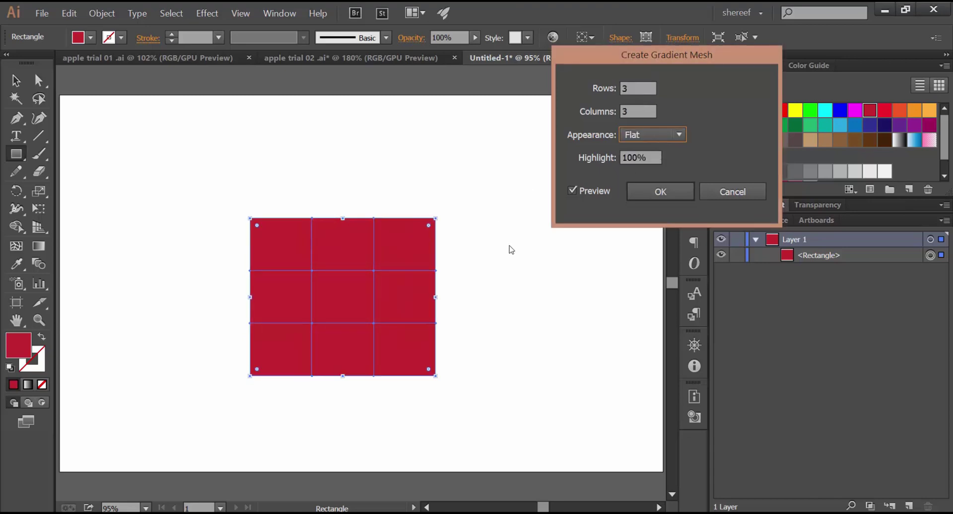
click(639, 135)
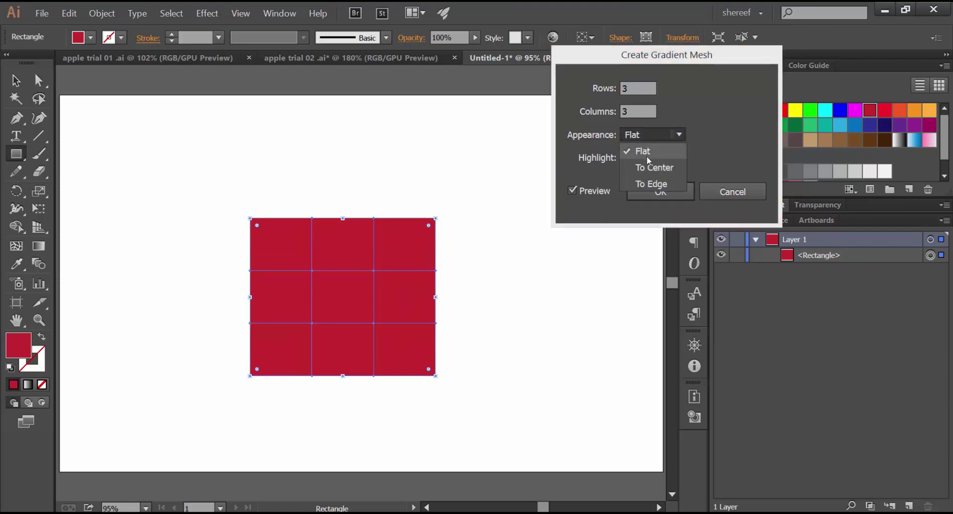
click(650, 164)
click(665, 134)
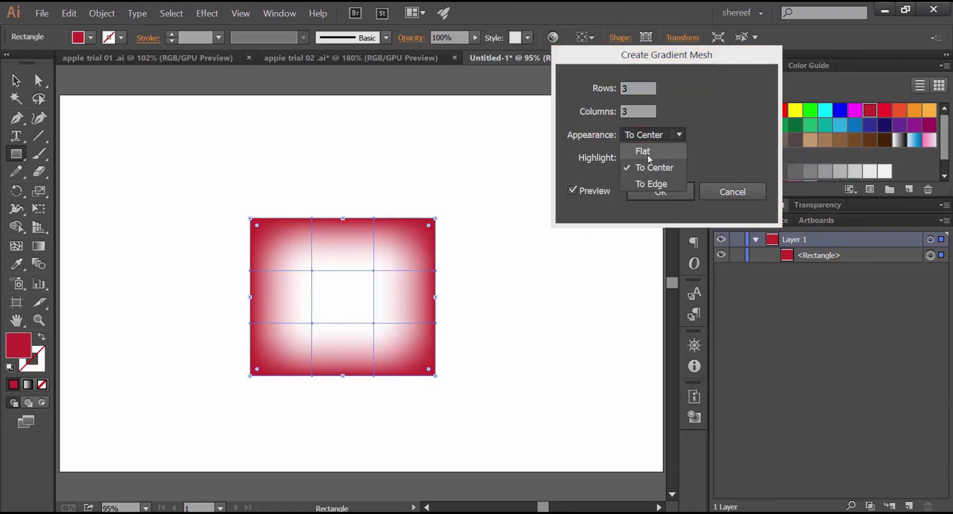
click(648, 183)
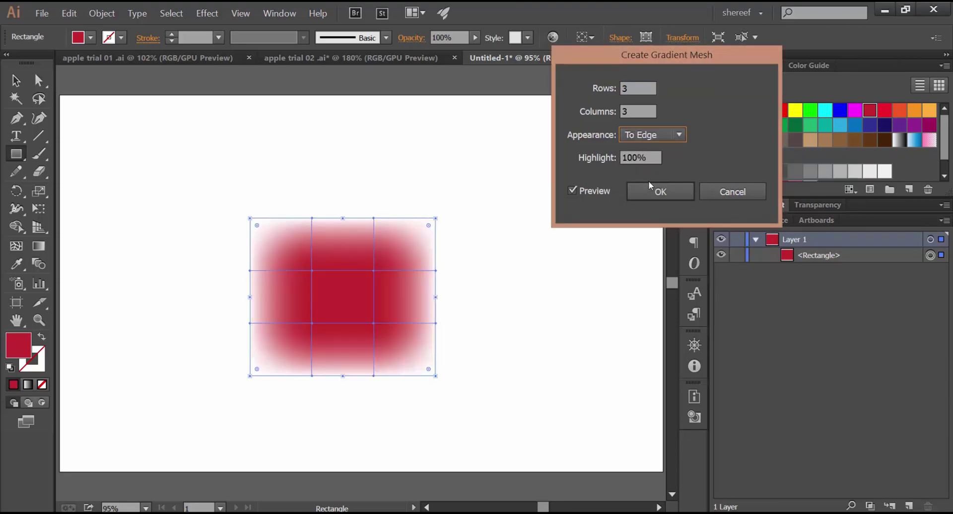
click(650, 134)
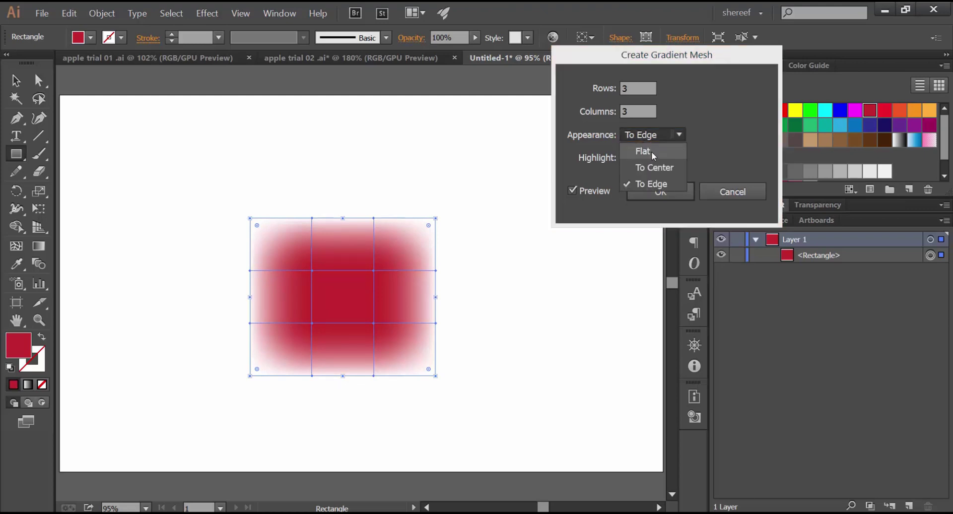
click(719, 194)
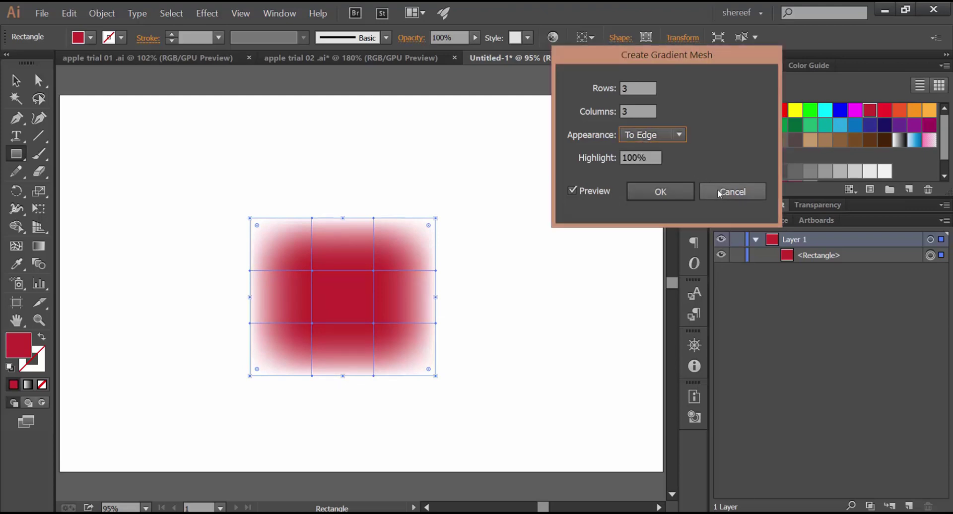
click(719, 192)
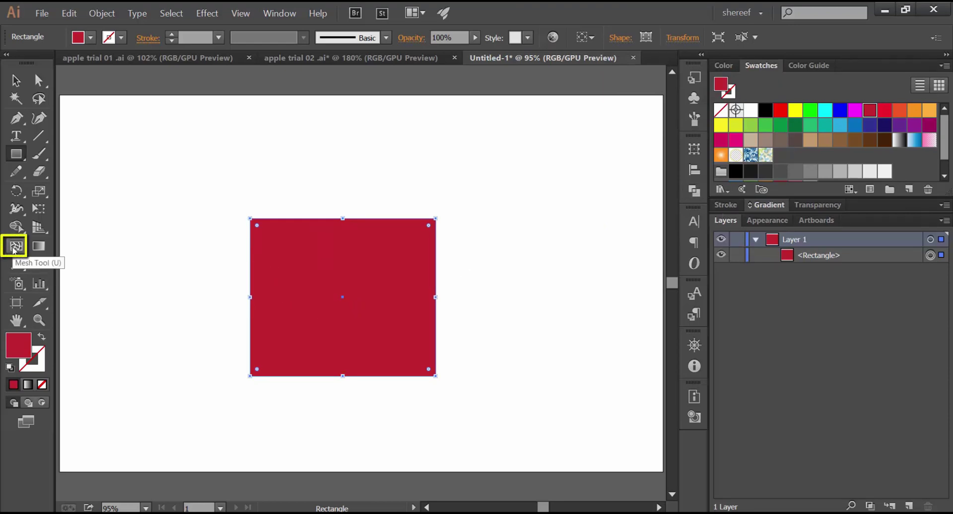
Add two mesh points with the Mesh tool, one in the rectangle's upper-right area and one in its lower-left area.
click(13, 248)
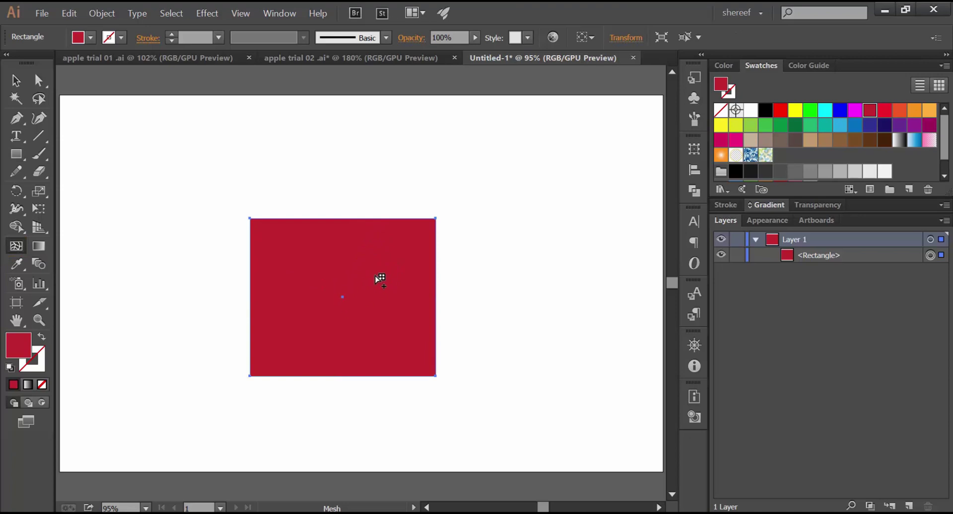
click(399, 265)
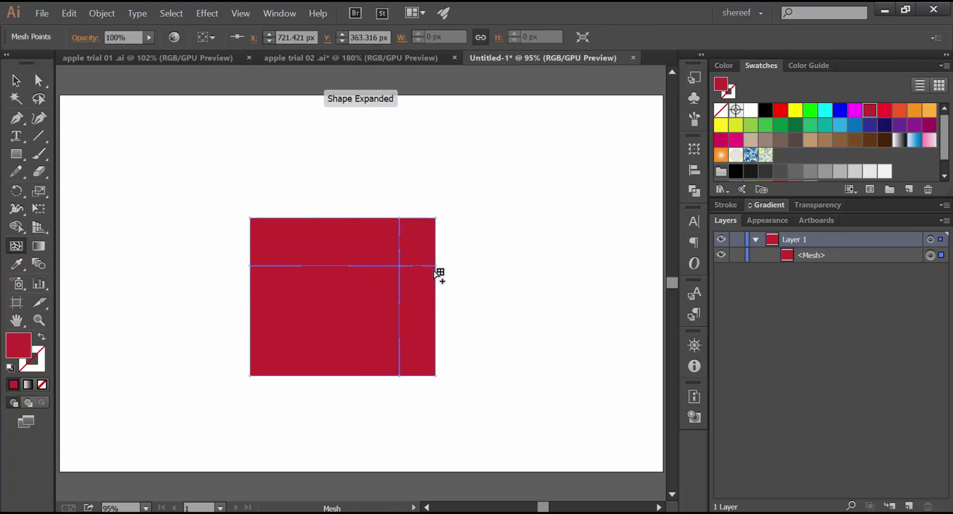
click(309, 324)
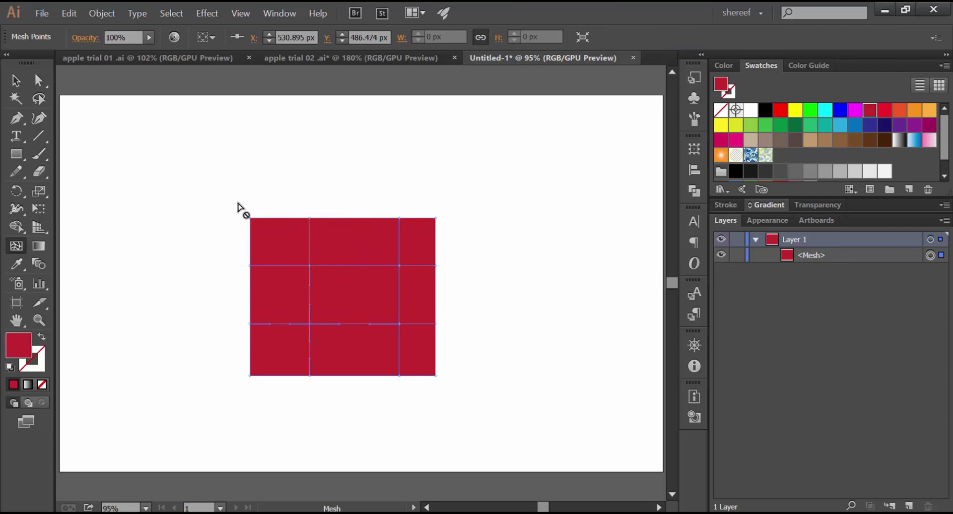
Colour the mesh point where the right vertical mesh line meets the rectangle's top edge bright yellow.
click(38, 80)
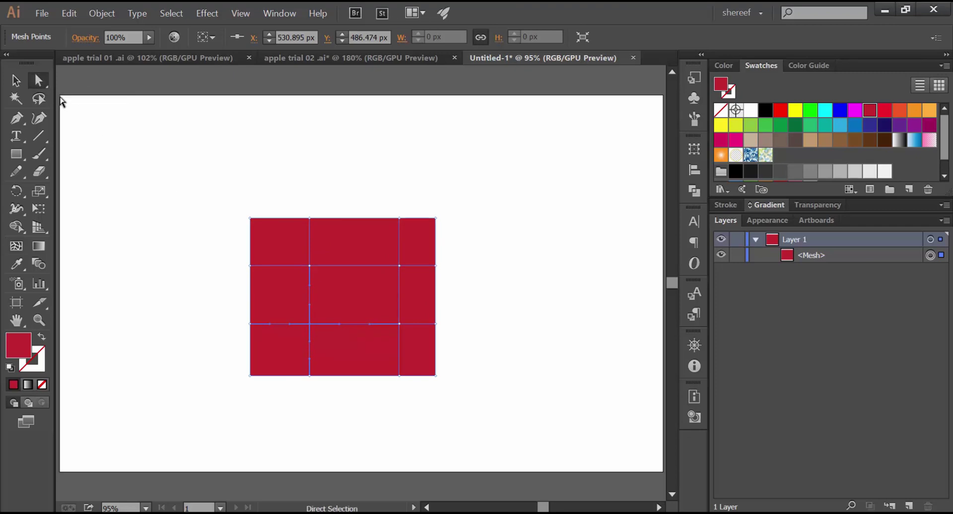
click(250, 219)
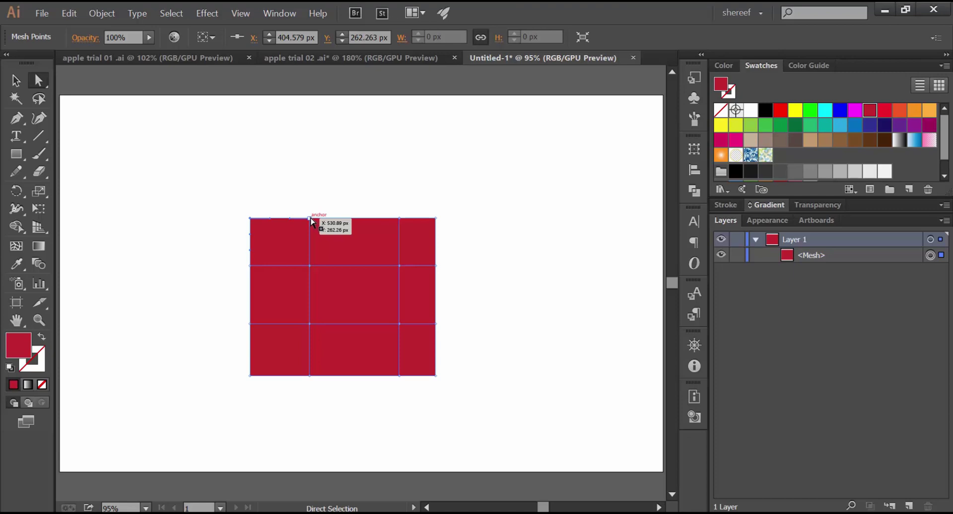
click(401, 219)
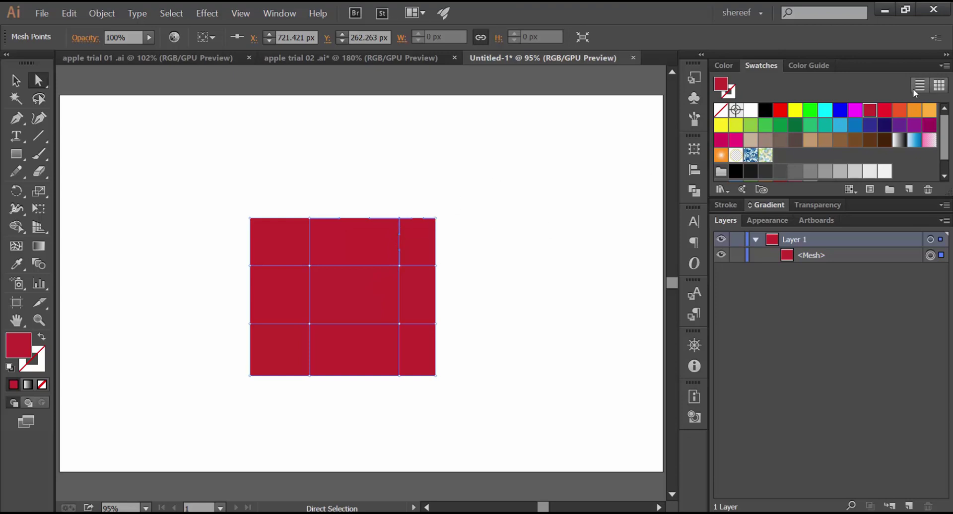
click(914, 110)
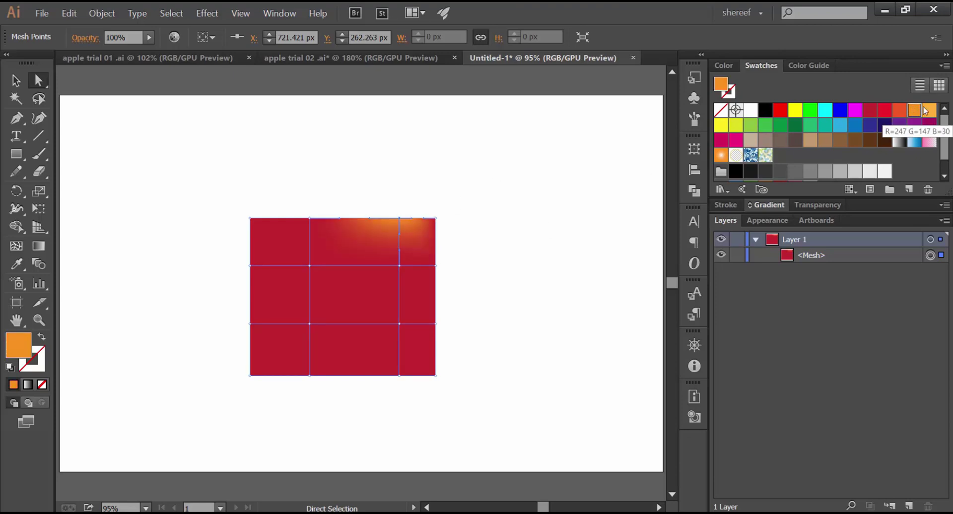
click(796, 110)
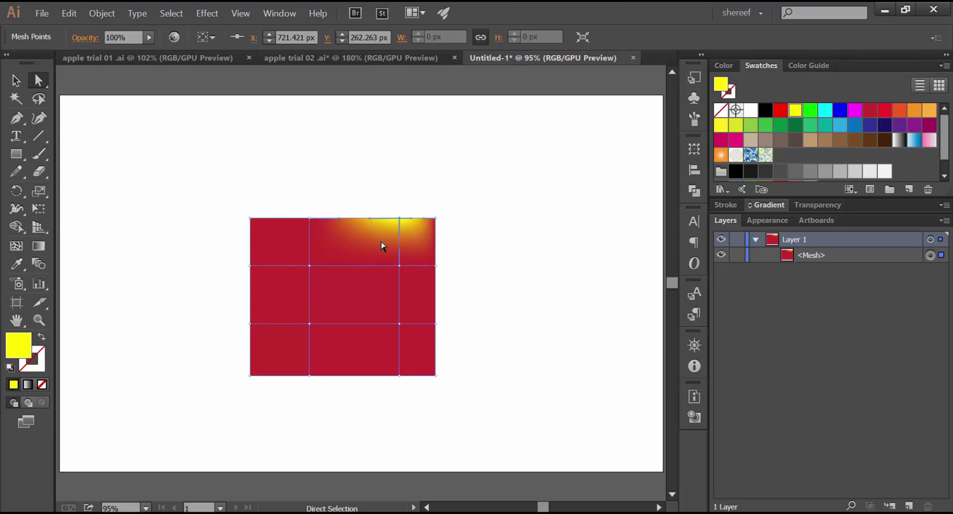
Colour the upper-right inner mesh point cyan and the lower-left inner mesh point light green.
click(400, 267)
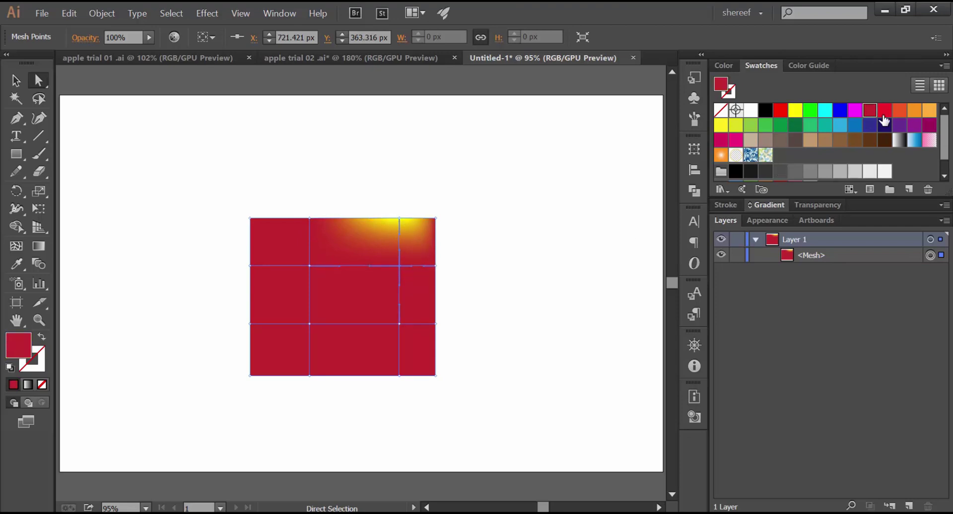
click(825, 110)
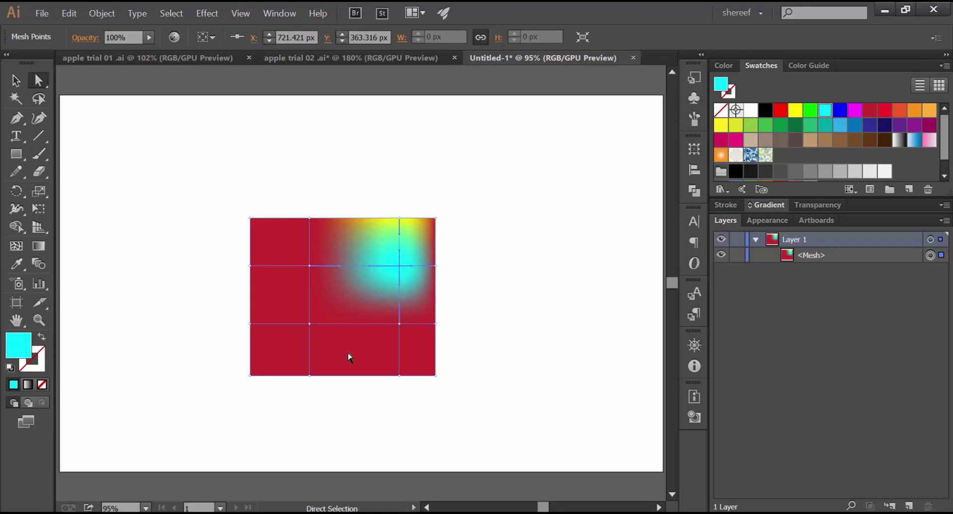
click(309, 324)
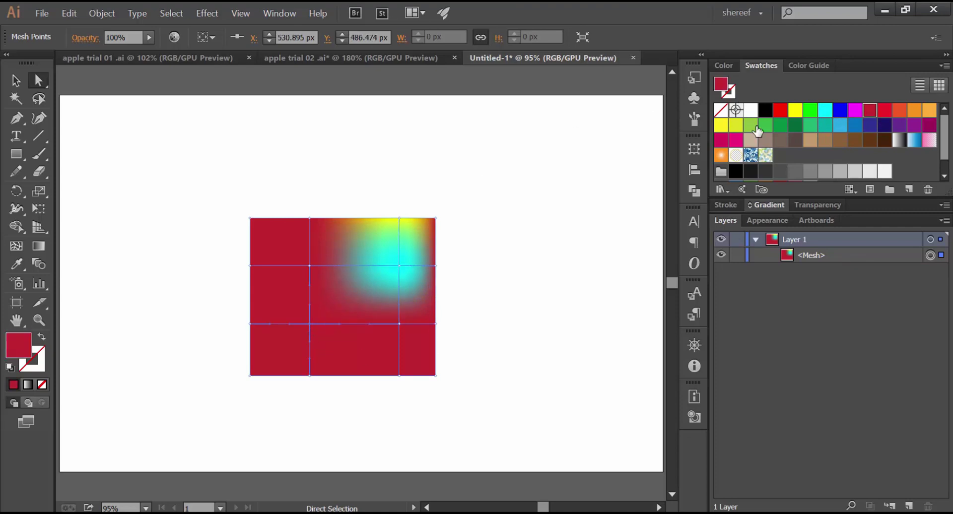
click(751, 125)
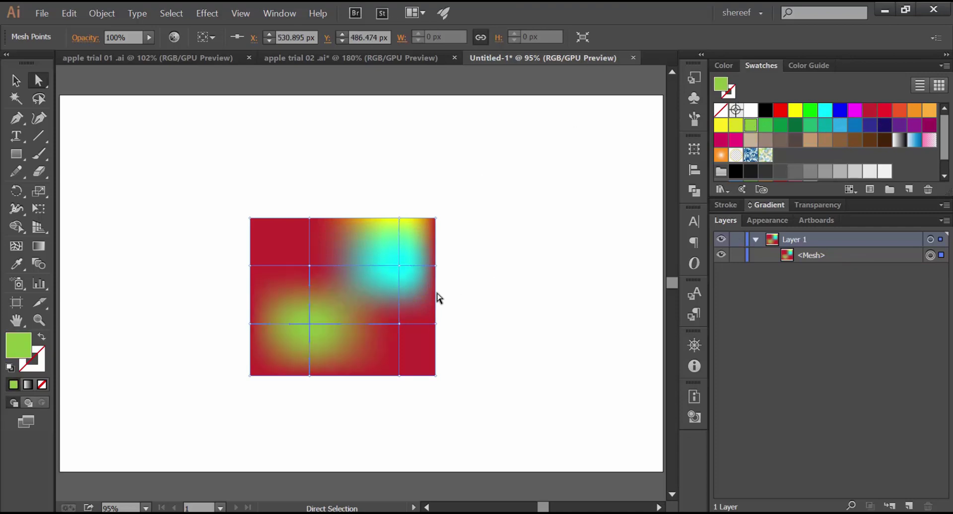
Switch the colour sliders to HSB and give the lower-right inner mesh point about 38% saturation and 80% brightness.
click(399, 324)
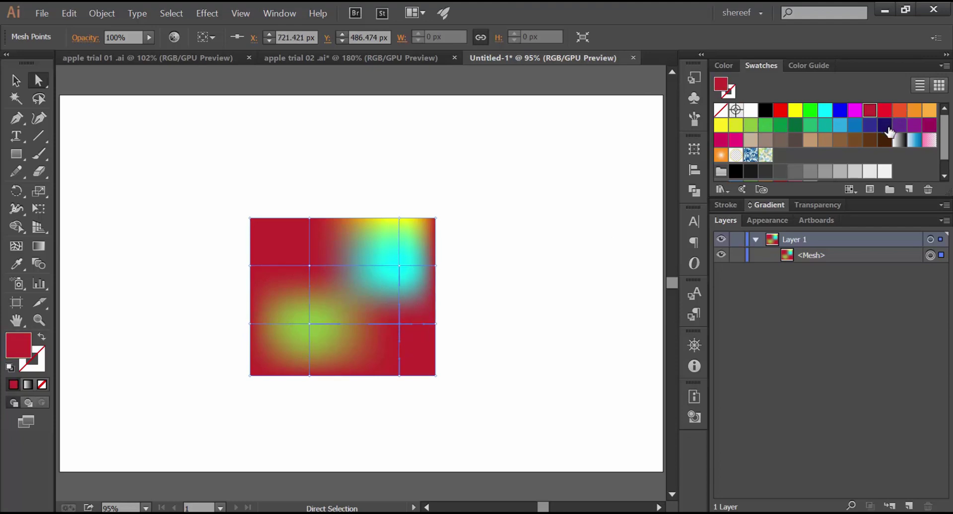
click(726, 67)
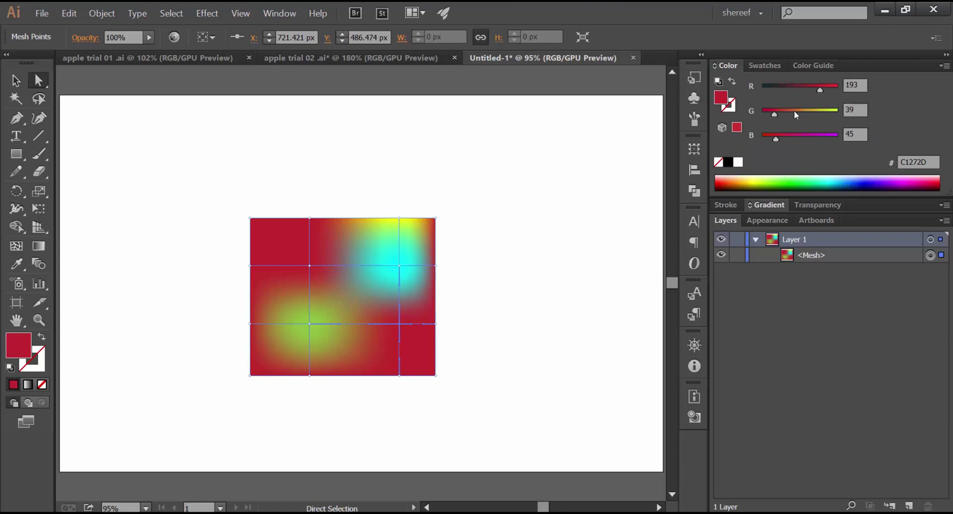
click(945, 71)
click(863, 107)
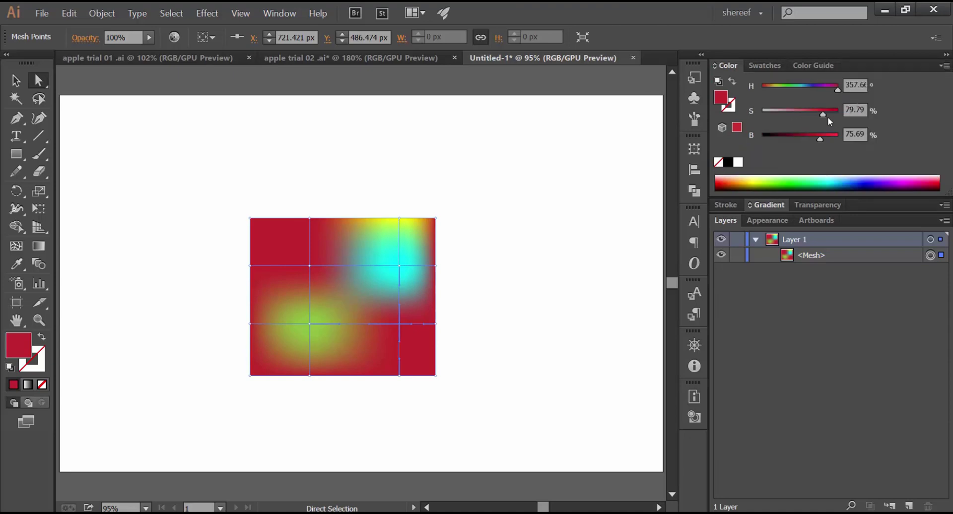
drag(804, 119, 824, 139)
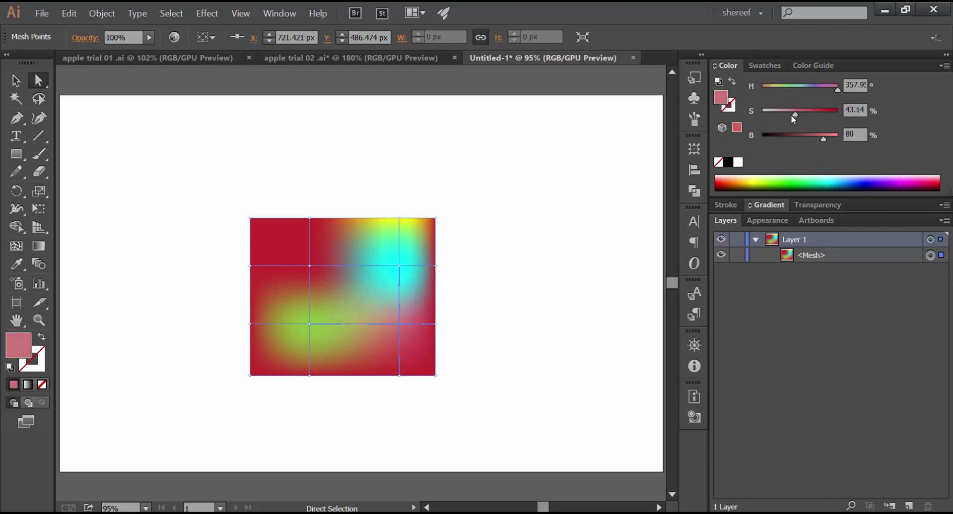
click(791, 115)
Add mesh points on the left vertical and upper horizontal mesh lines, and delete the one on the vertical line with its mesh lines.
key(ctrl+space)
drag(399, 264, 435, 272)
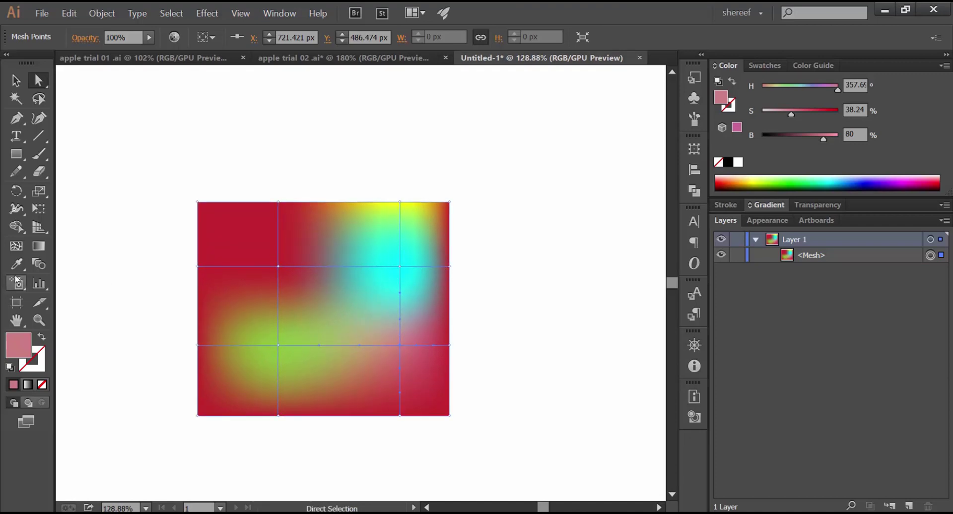
click(17, 246)
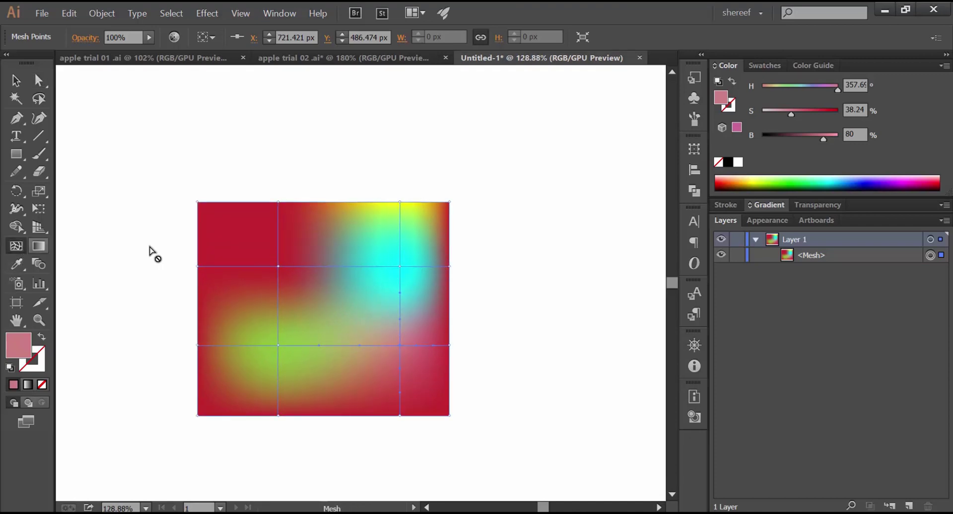
click(279, 232)
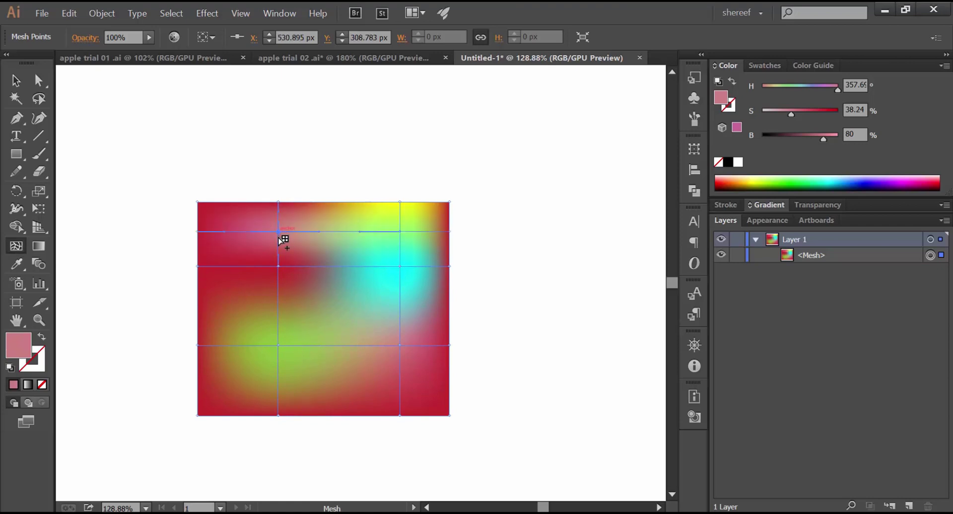
click(332, 267)
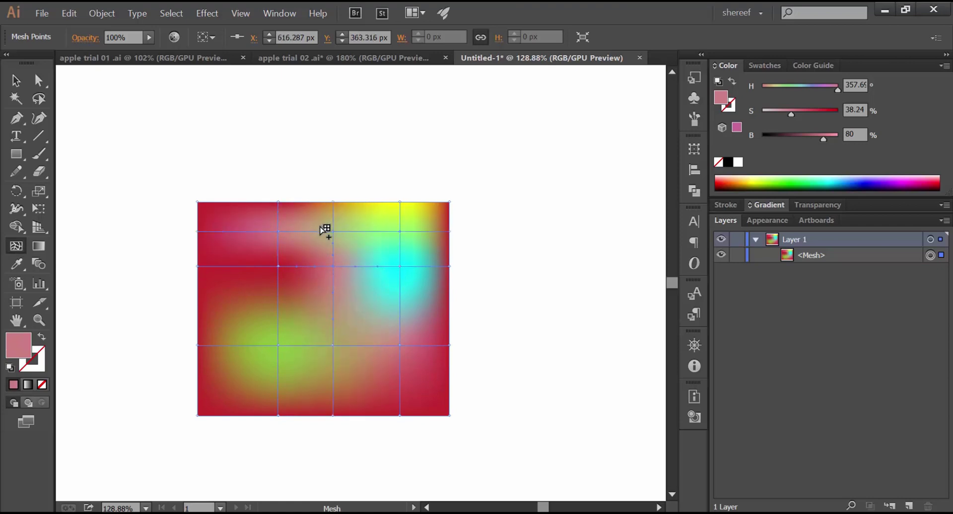
alt+click(279, 231)
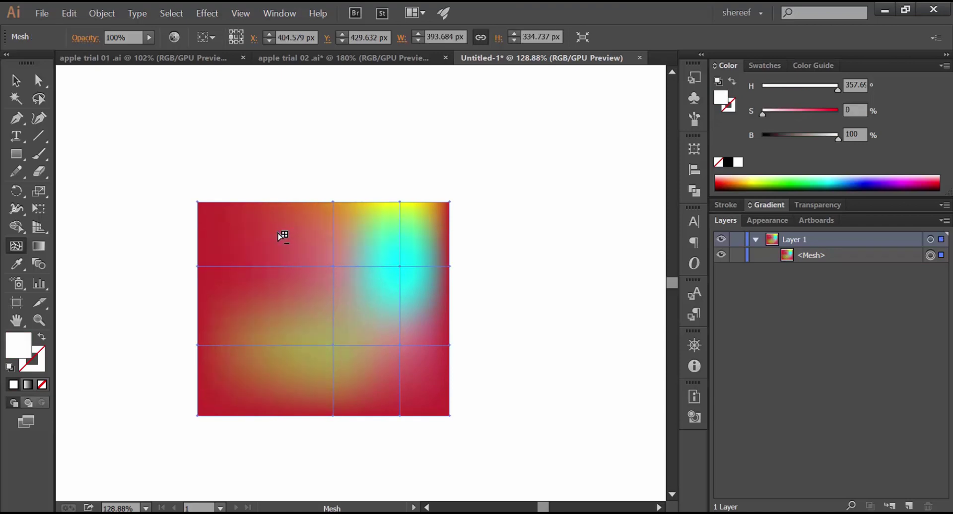
Remove the left vertical mesh line and both horizontal mesh lines from the rectangle.
alt+click(333, 237)
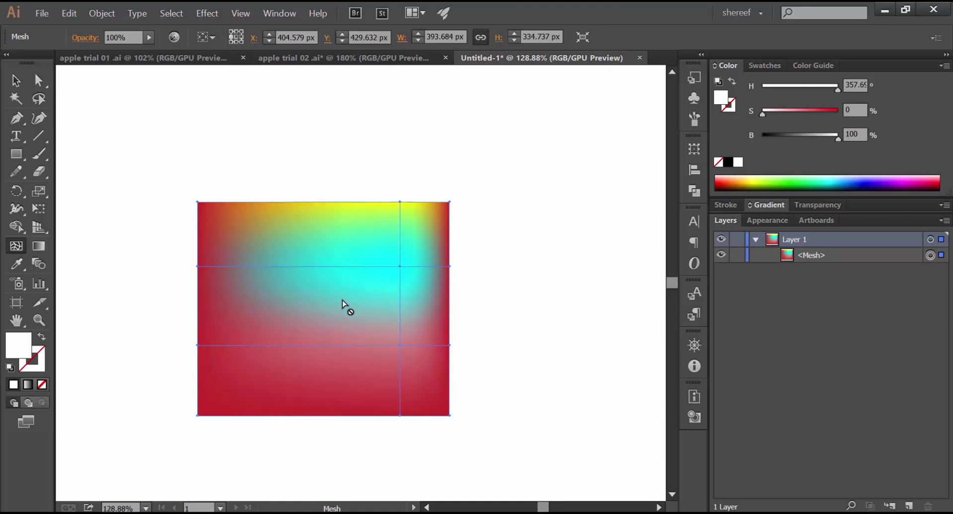
alt+click(350, 266)
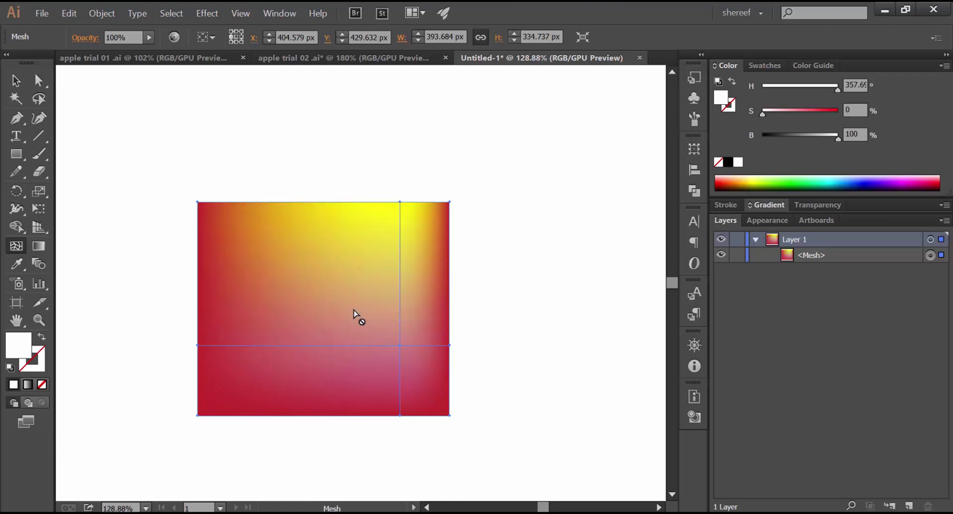
alt+click(370, 345)
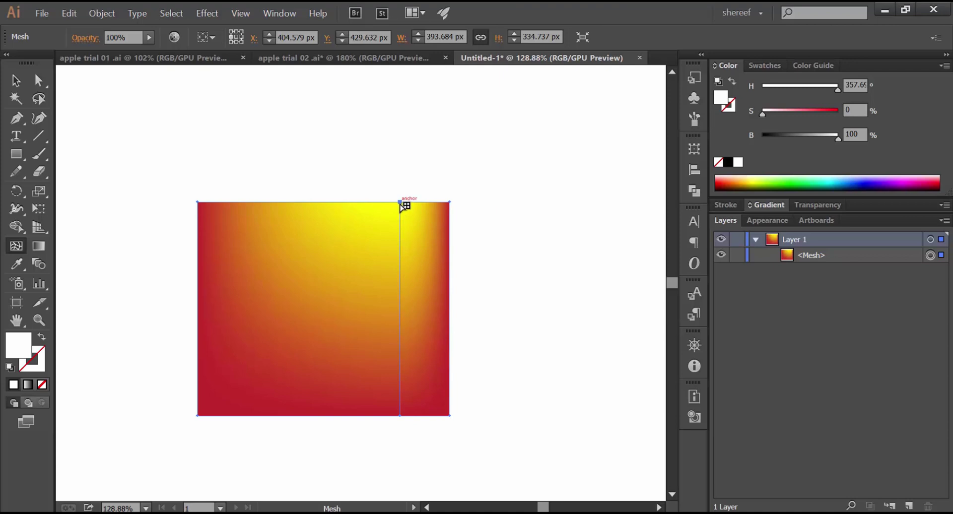
Move the remaining vertical mesh line's end points left to about X 644 px, raising the top one to Y 242 px and lowering the bottom one to Y 644 px.
drag(400, 204, 351, 202)
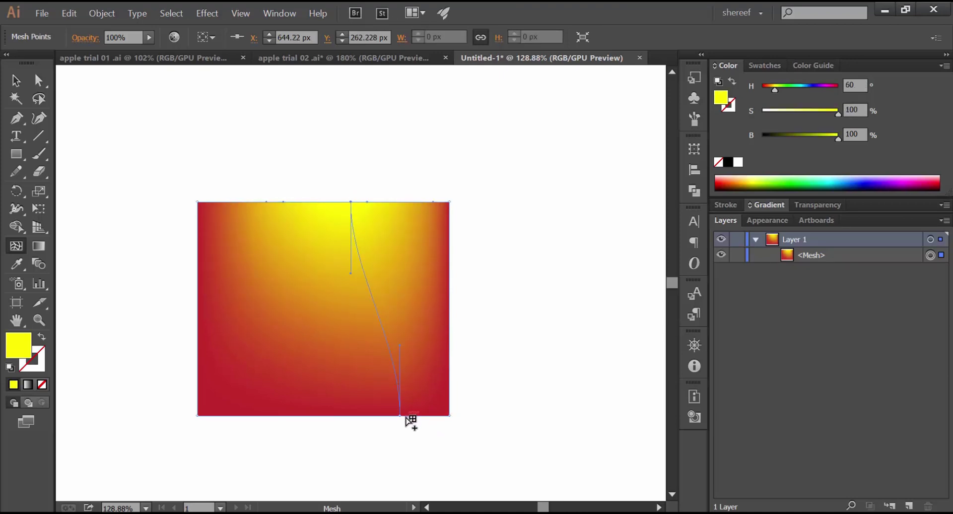
drag(400, 415, 350, 445)
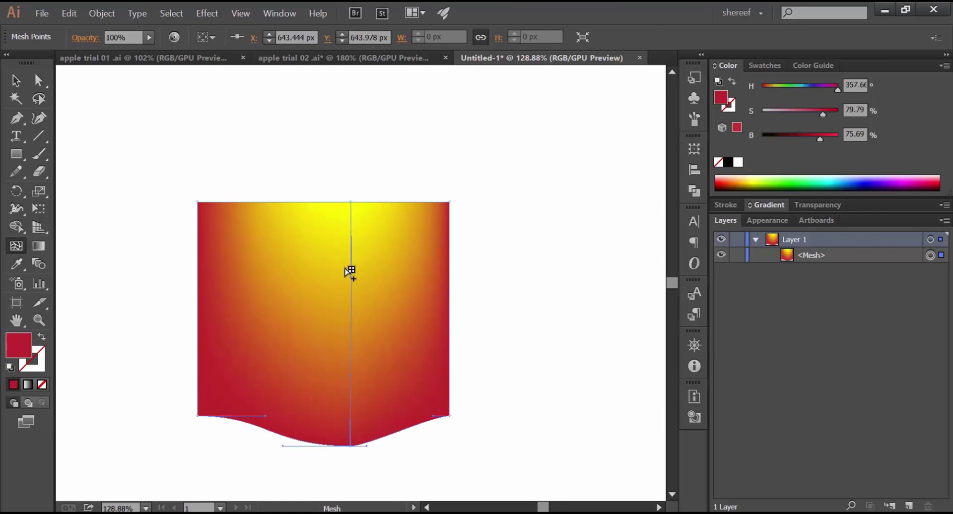
drag(350, 202, 351, 189)
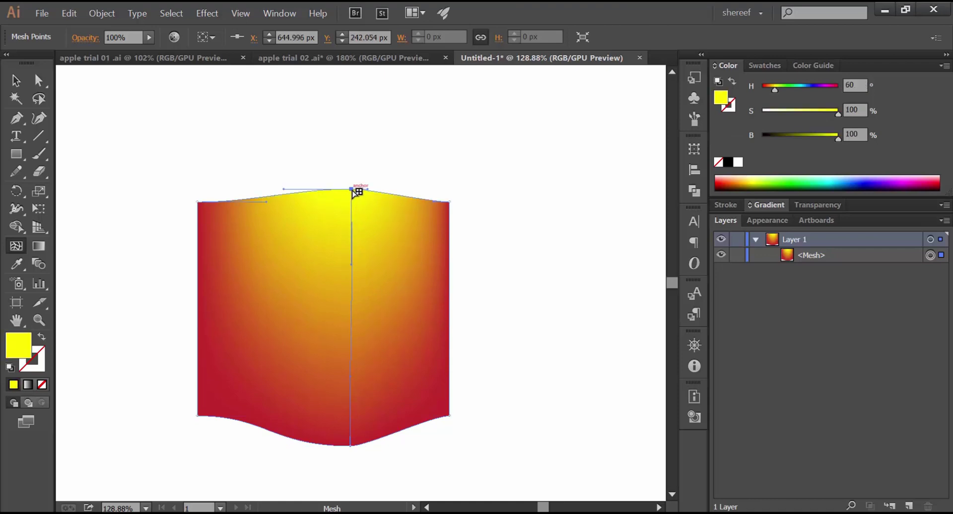
Add a mesh point midway along the vertical mesh line and shift it left and back to about X 622 px, Y 421 px.
click(351, 310)
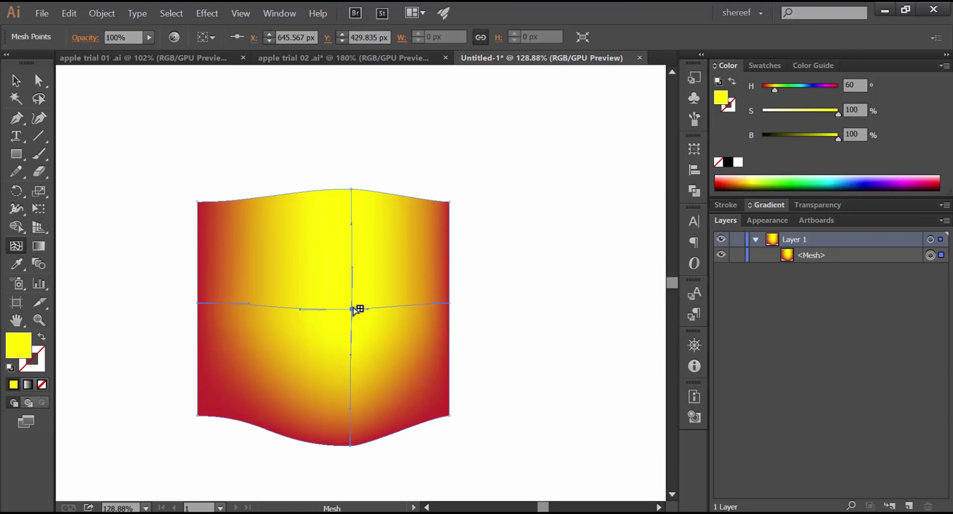
drag(351, 310, 257, 308)
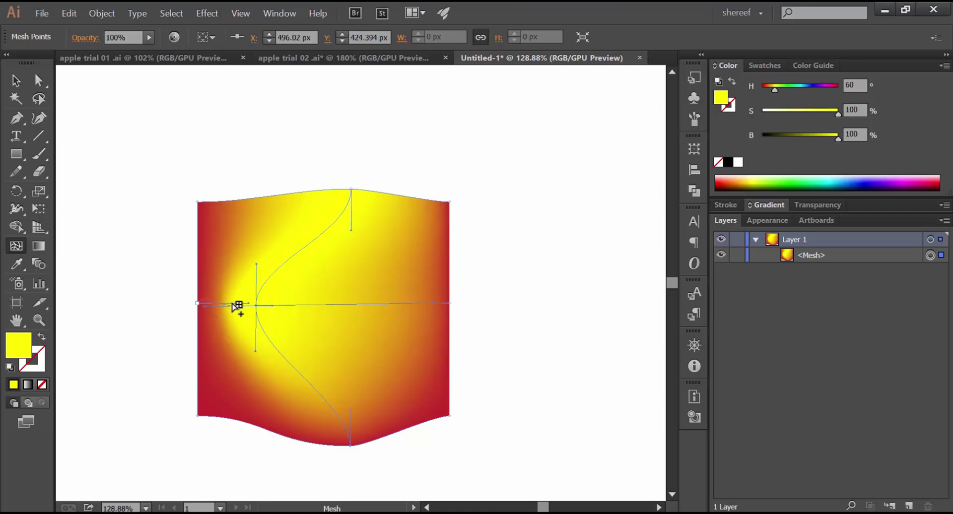
drag(256, 306, 237, 305)
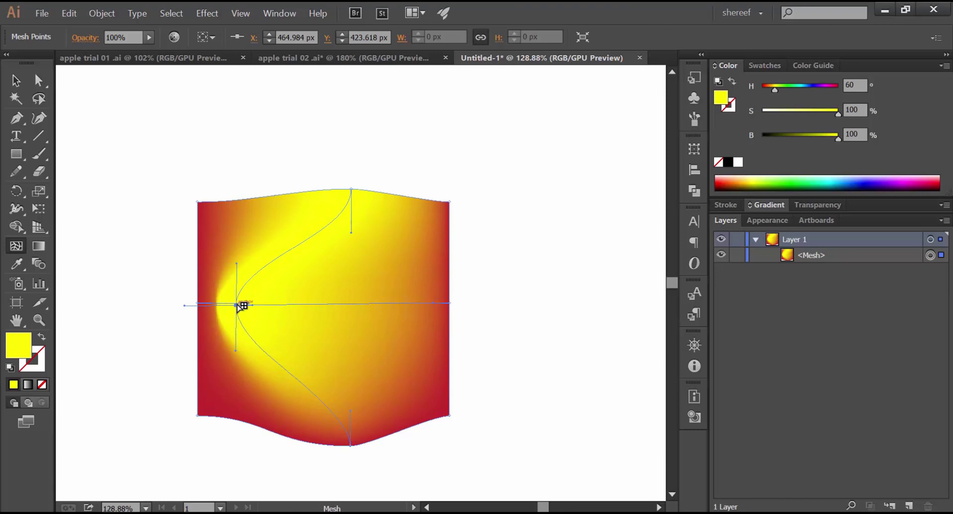
drag(236, 305, 312, 303)
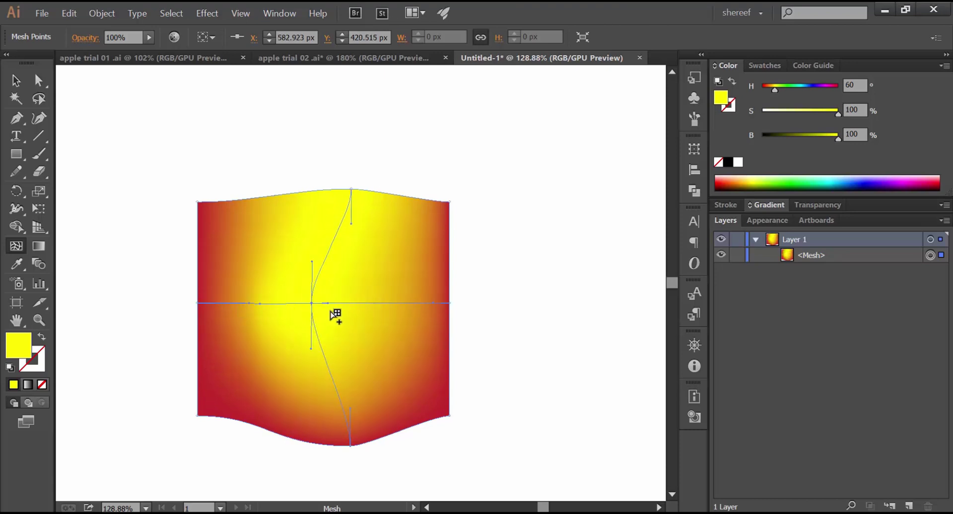
drag(314, 303, 332, 304)
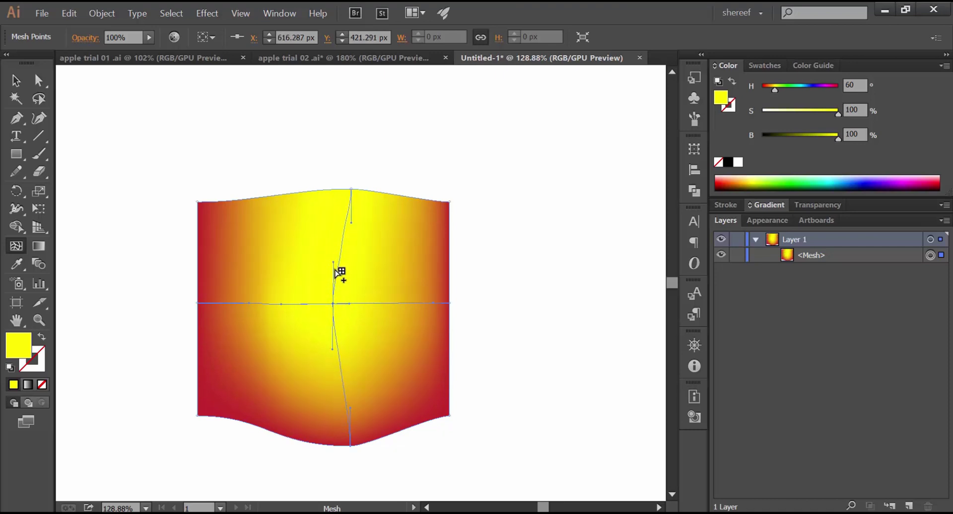
mouse_move(334, 303)
mouse_down()
mouse_move(338, 261)
mouse_move(336, 349)
mouse_move(341, 254)
mouse_move(337, 305)
mouse_up()
click(340, 303)
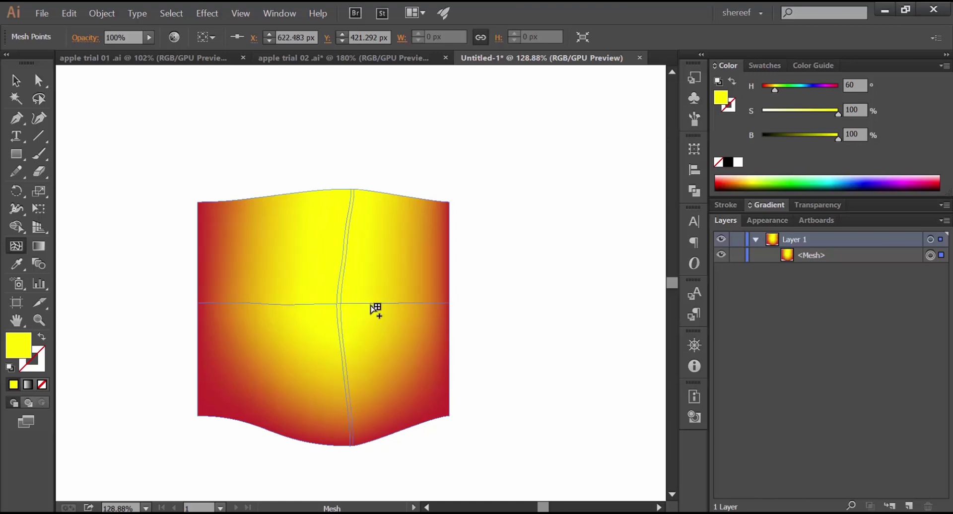
click(338, 303)
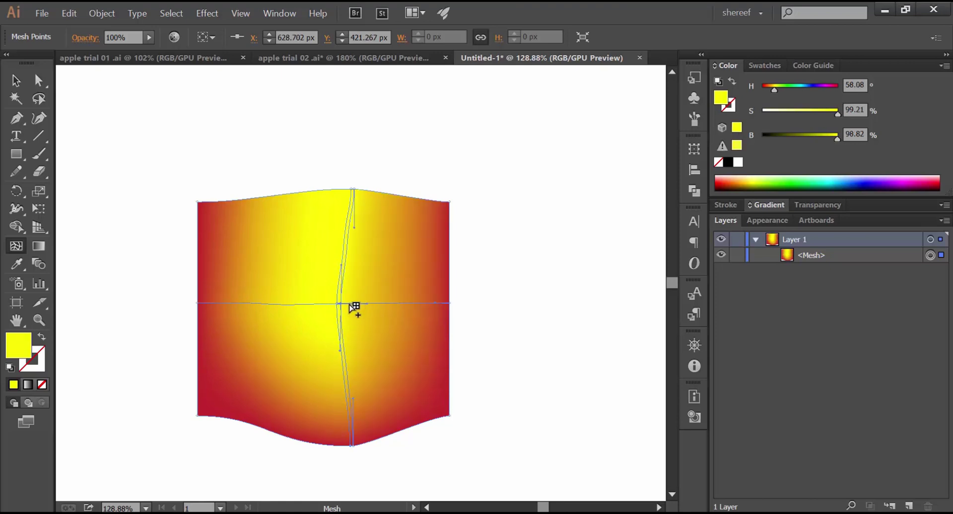
key(ctrl+z)
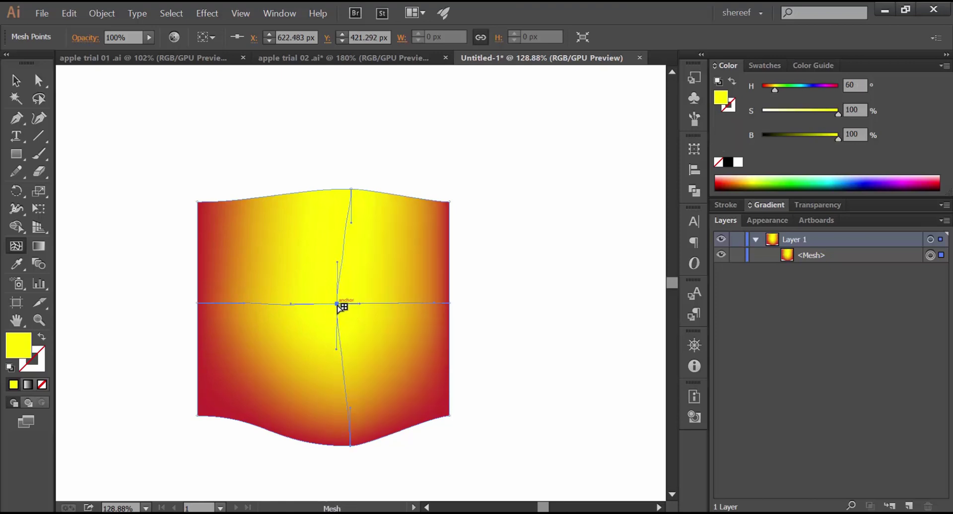
Nudge the central mesh point to about X 637 px and tilt its horizontal and vertical handles clockwise.
mouse_move(338, 303)
mouse_down()
mouse_move(350, 302)
mouse_move(302, 302)
mouse_move(407, 304)
mouse_move(346, 303)
mouse_up()
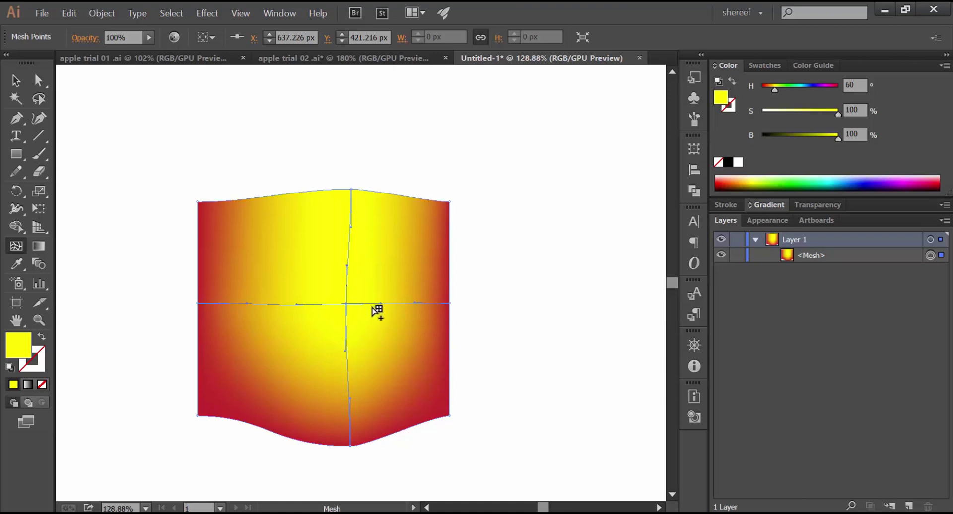
drag(380, 303, 383, 324)
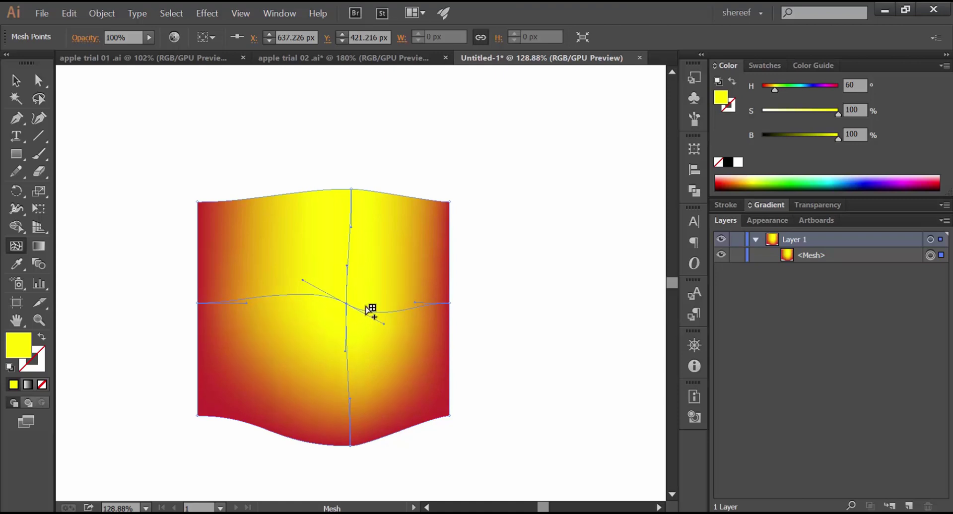
mouse_move(349, 267)
mouse_down()
mouse_move(371, 276)
mouse_move(344, 261)
mouse_move(364, 271)
mouse_up()
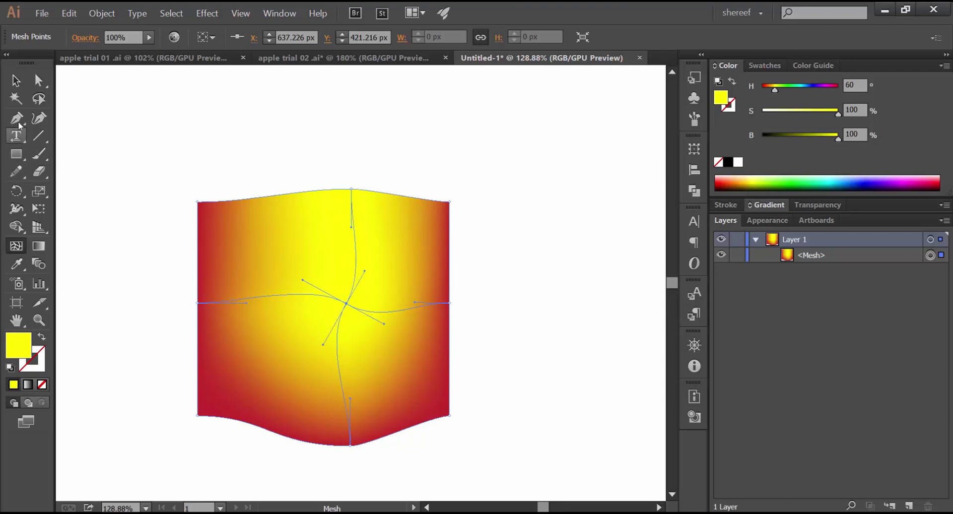
Reshape the central mesh point's upper and right handles independently with the Anchor Point tool, stretching the right one towards the lower-right corner.
drag(16, 118, 108, 175)
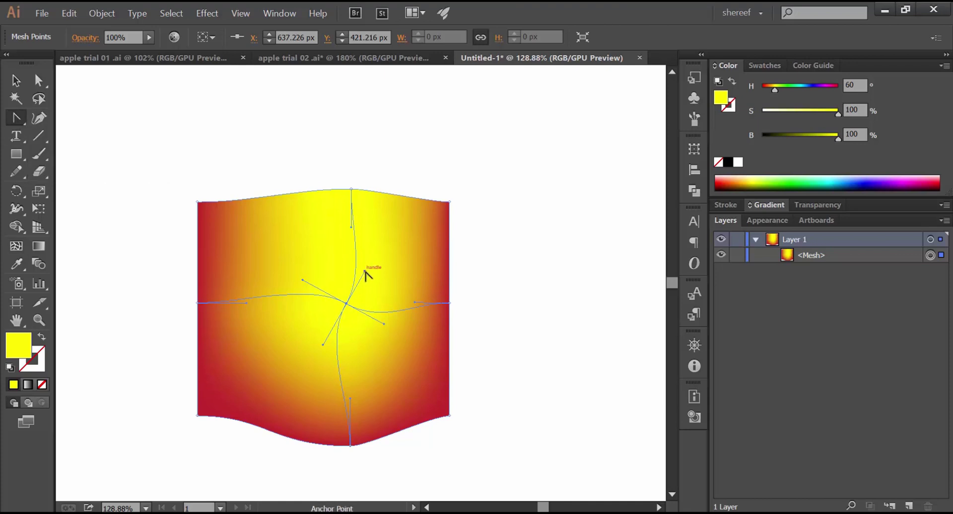
drag(365, 272, 340, 259)
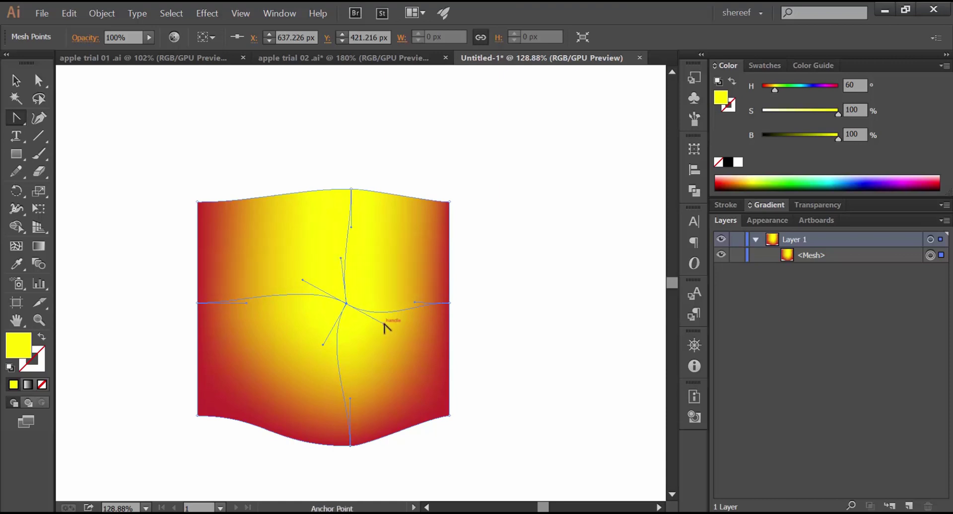
drag(384, 324, 410, 390)
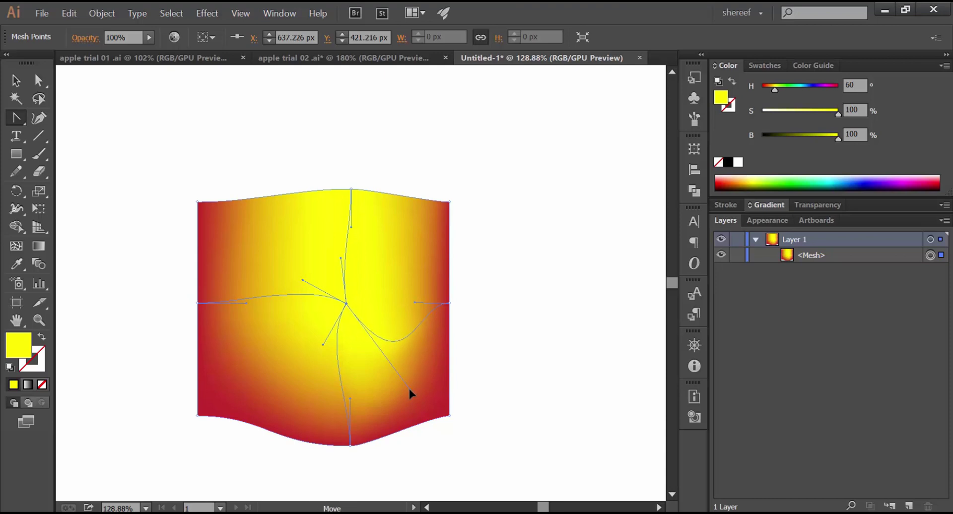
mouse_move(409, 390)
mouse_down()
mouse_move(405, 363)
mouse_move(404, 380)
mouse_up()
drag(421, 402, 422, 403)
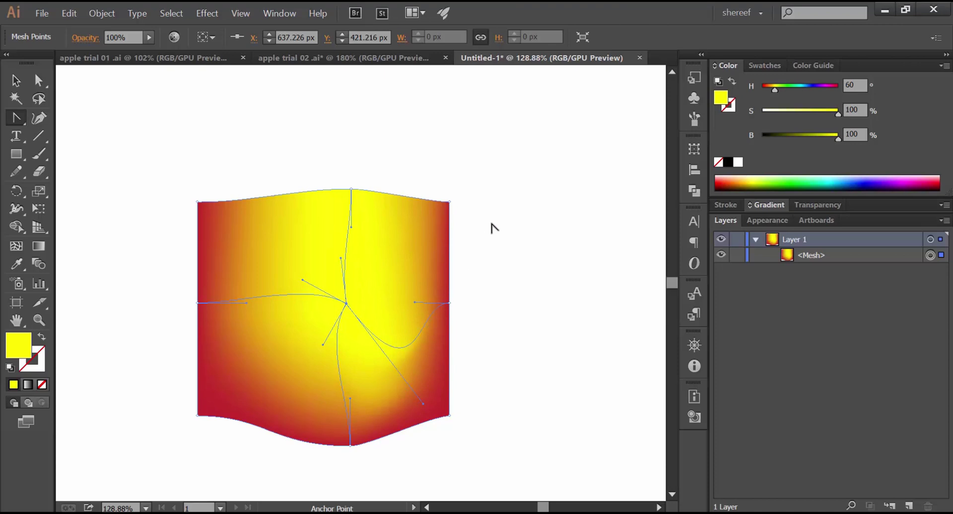
Delete the mesh object and draw a tall rectangle about 175 × 514 px filled with the dark red swatch.
key(Delete)
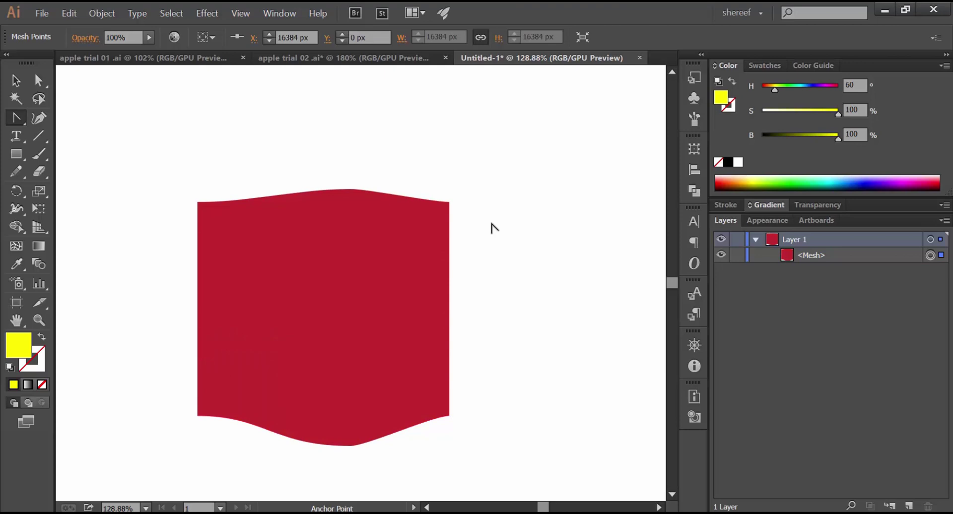
key(Delete)
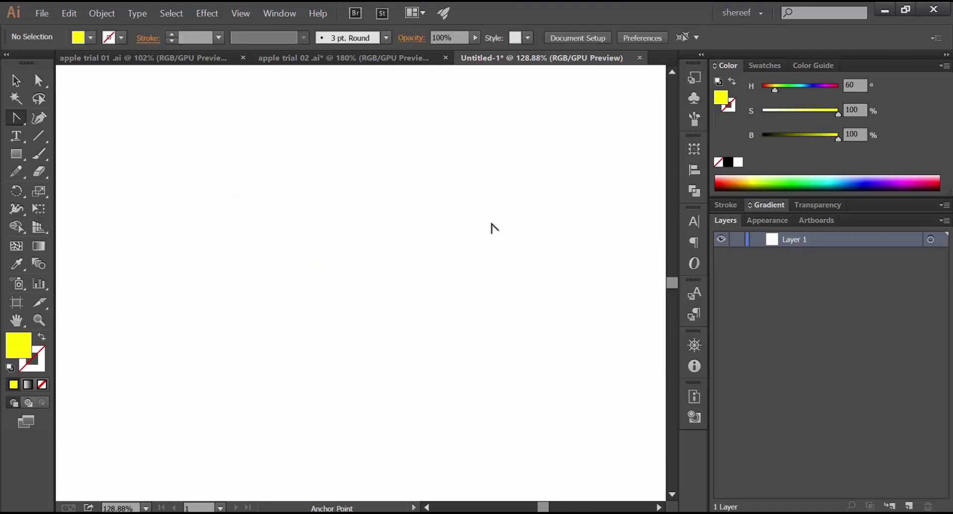
click(17, 154)
drag(300, 129, 411, 457)
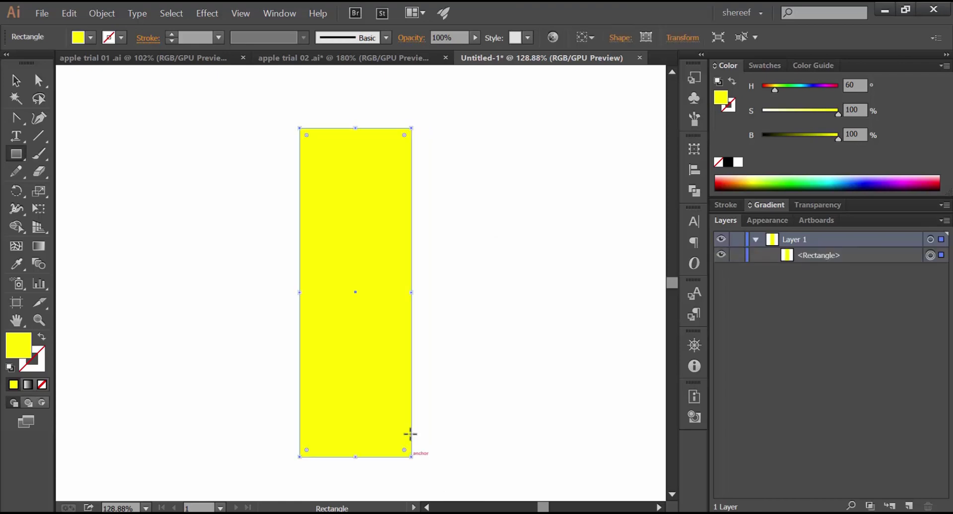
click(764, 65)
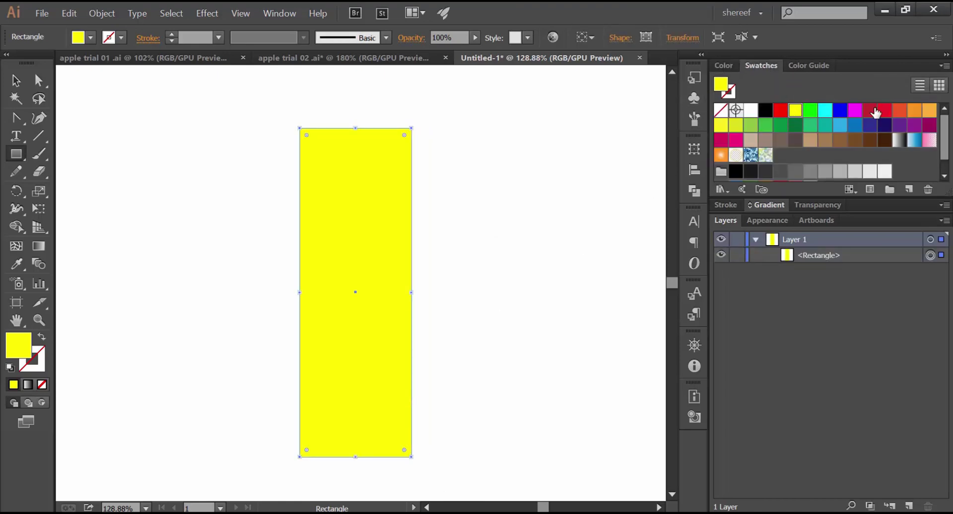
click(872, 110)
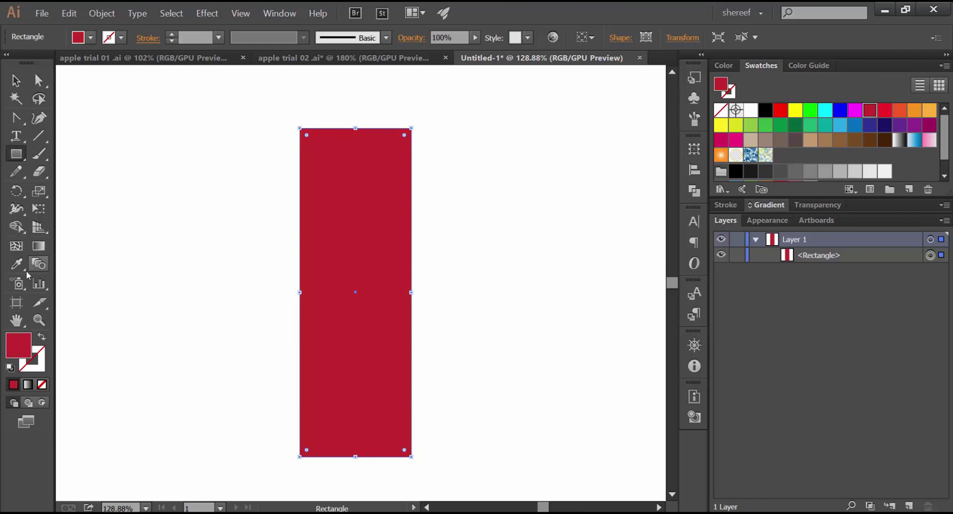
Add four roughly evenly spaced vertical mesh lines by placing mesh points along the rectangle's bottom edge.
click(16, 246)
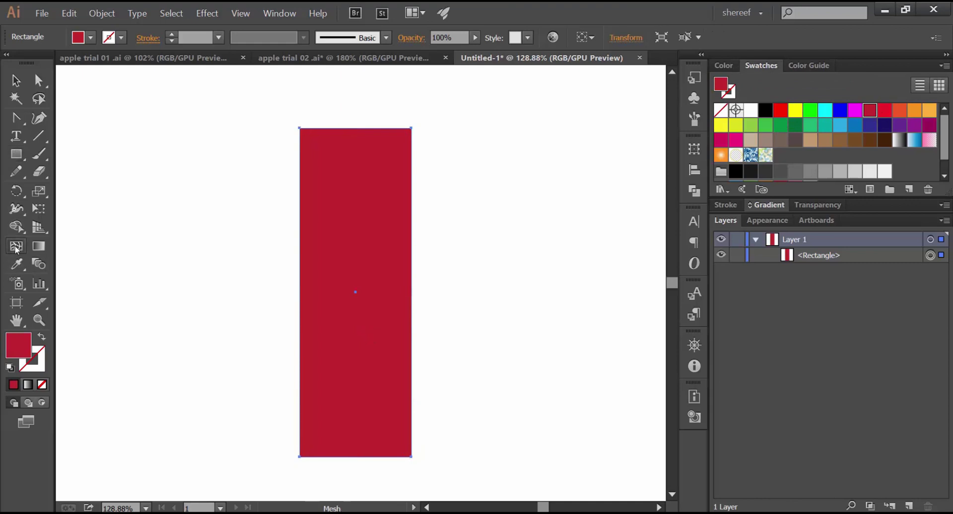
click(319, 458)
click(345, 457)
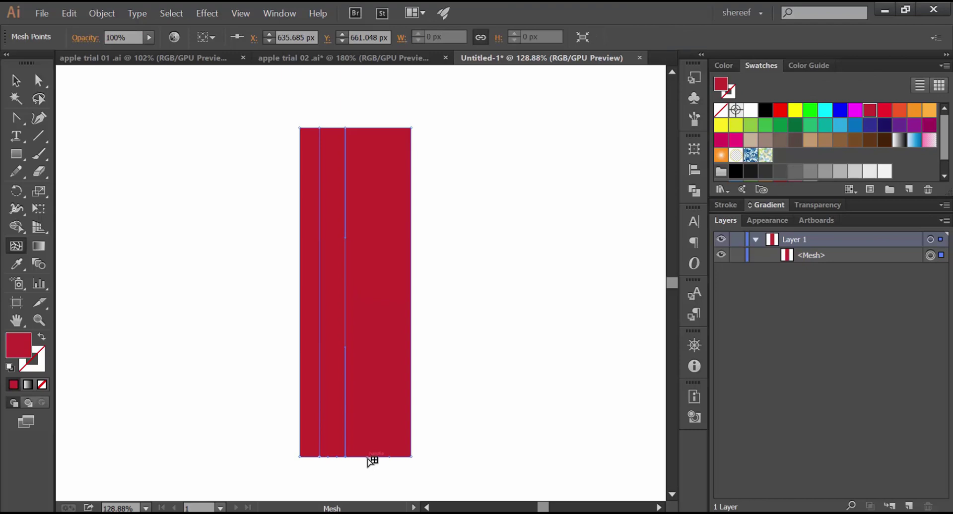
click(365, 457)
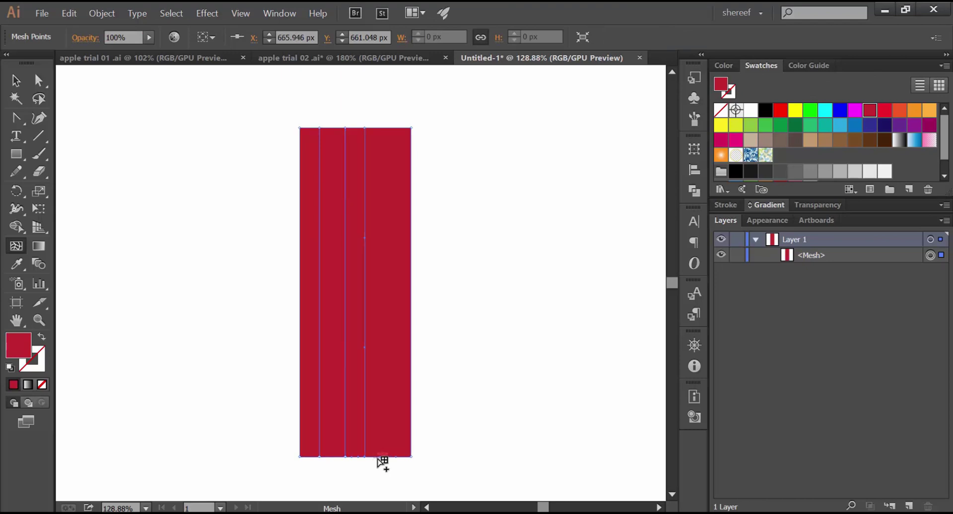
click(390, 457)
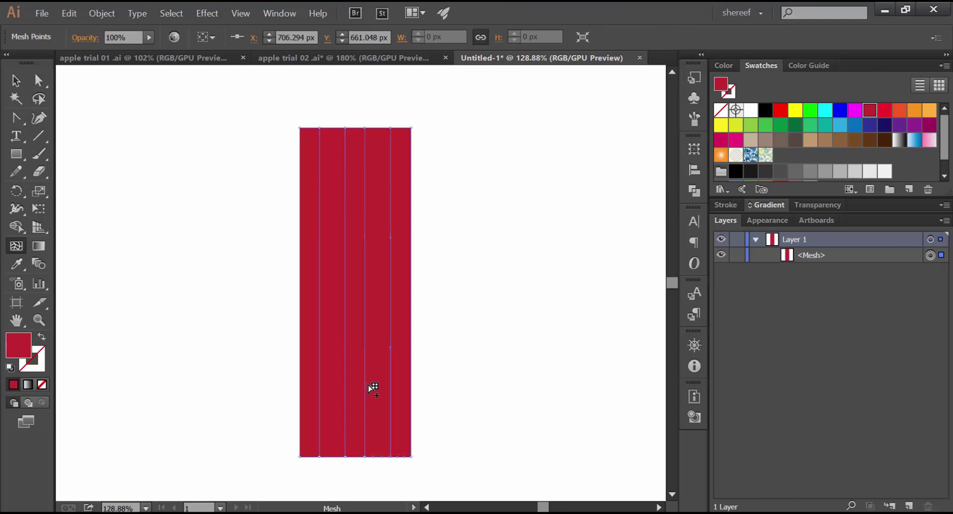
Select the bottom mesh points near the left corner with Direct Selection and those near the right corner with the Lasso tool.
click(320, 457)
click(38, 80)
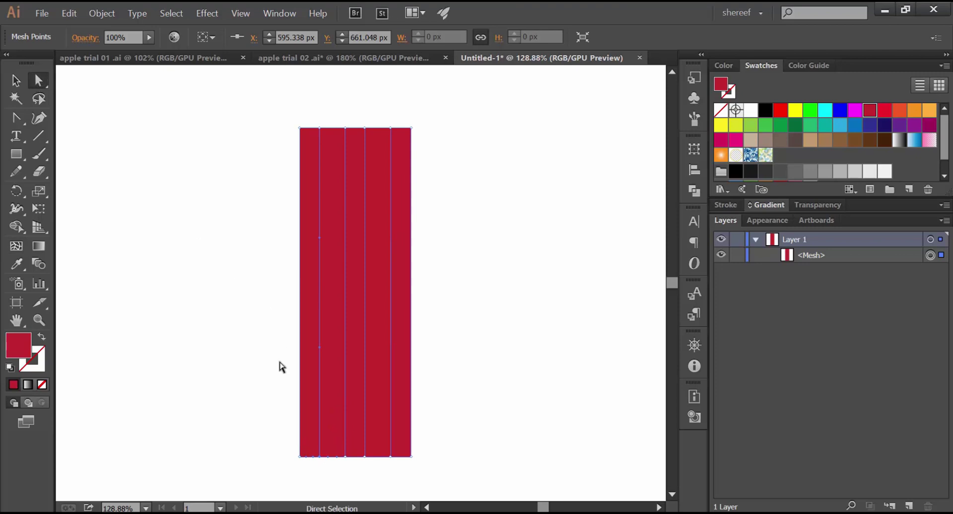
drag(283, 439, 335, 475)
click(39, 99)
mouse_move(427, 450)
mouse_down()
mouse_move(386, 451)
mouse_move(366, 467)
mouse_move(425, 468)
mouse_move(410, 490)
mouse_up()
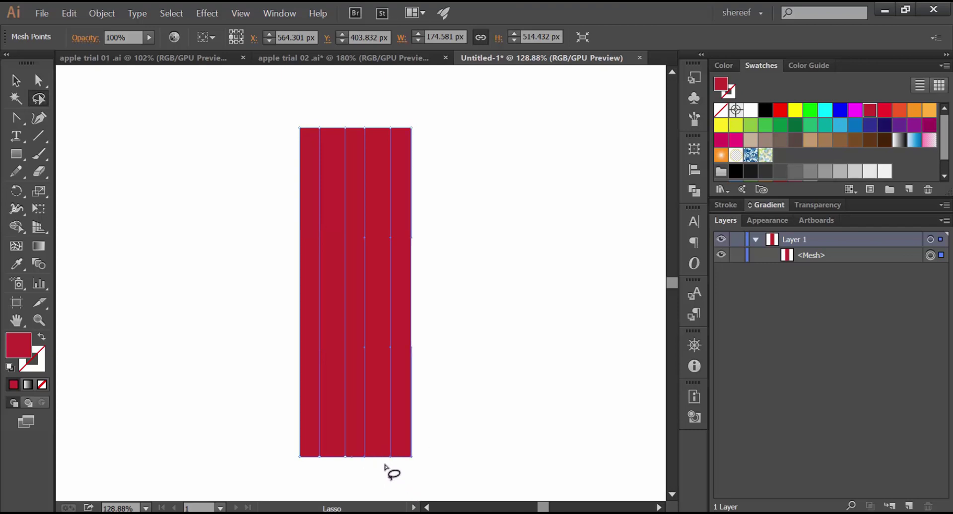
Colour the bottom mesh point of the leftmost inner mesh line yellow.
key(a)
click(320, 456)
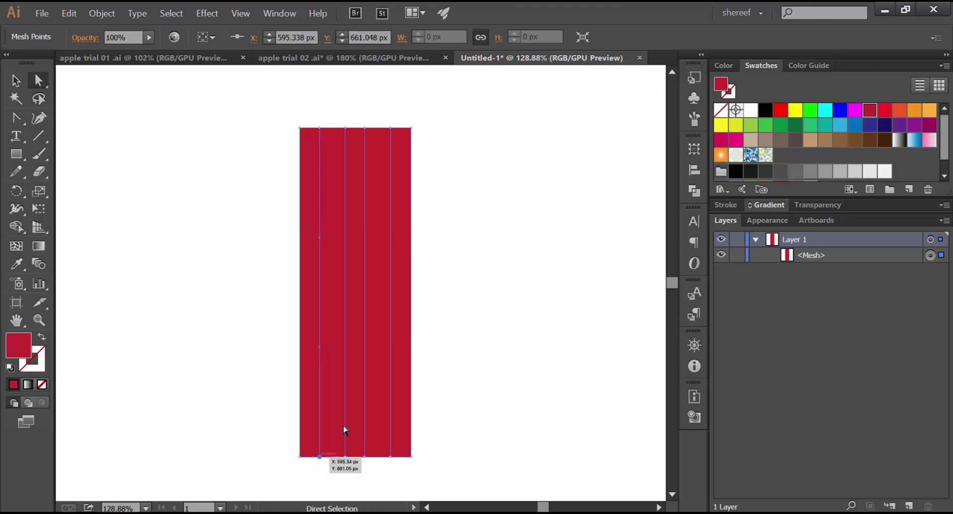
click(794, 111)
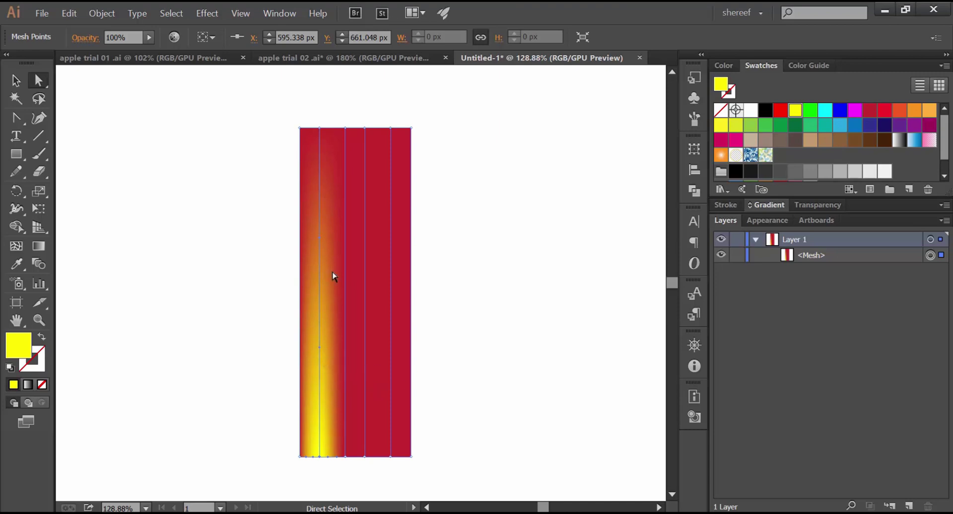
Colour the second and fourth inner mesh lines' top points and the third line's bottom point yellow.
click(346, 128)
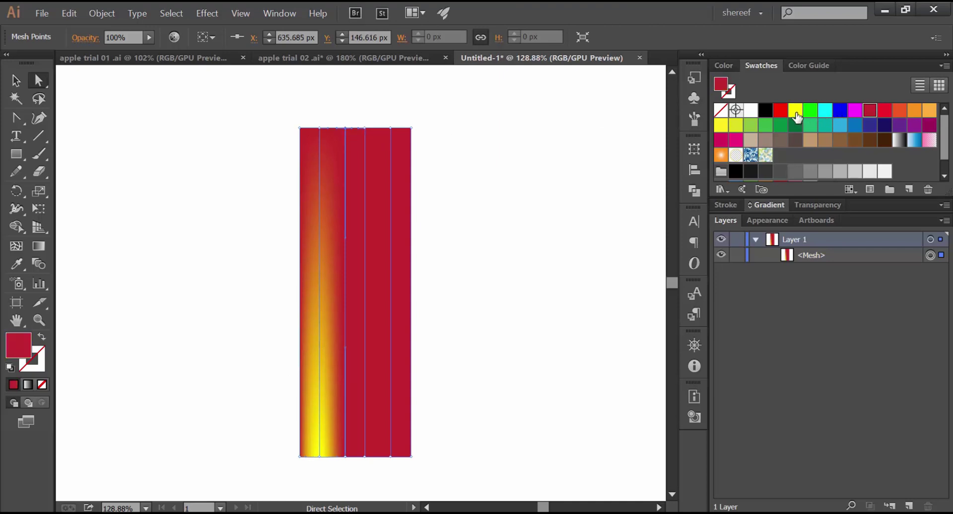
click(794, 110)
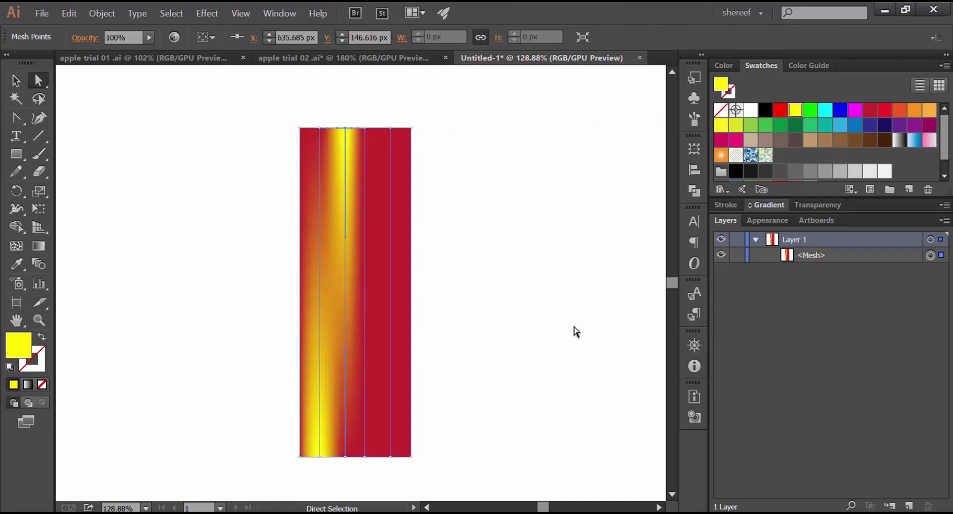
click(365, 456)
click(796, 110)
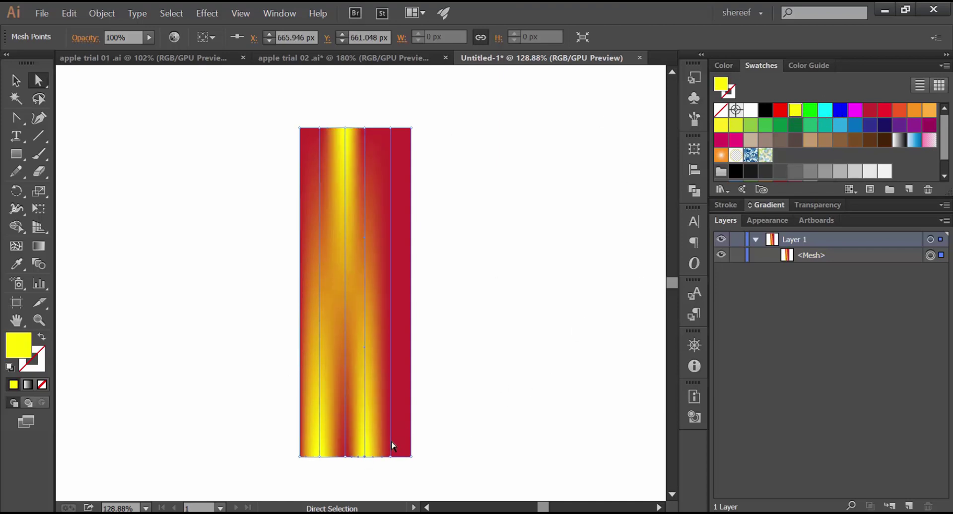
click(391, 129)
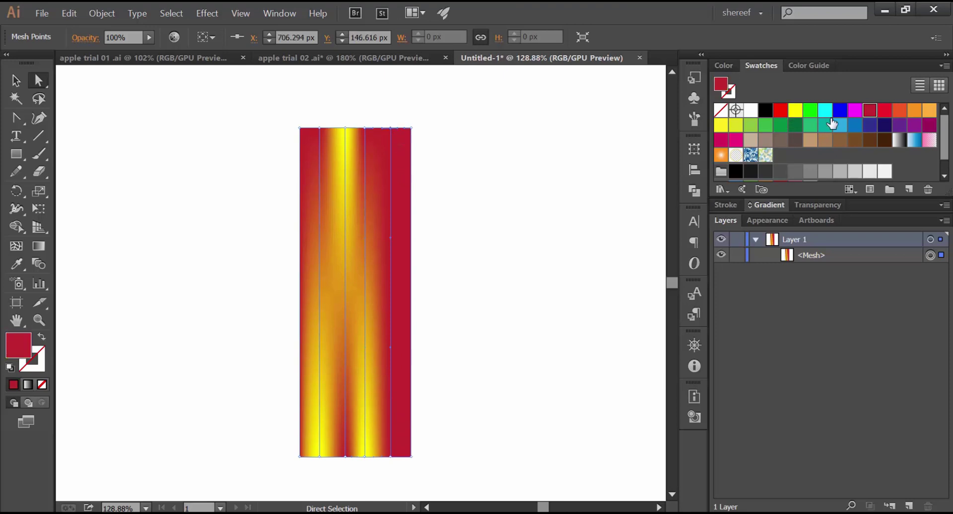
click(795, 109)
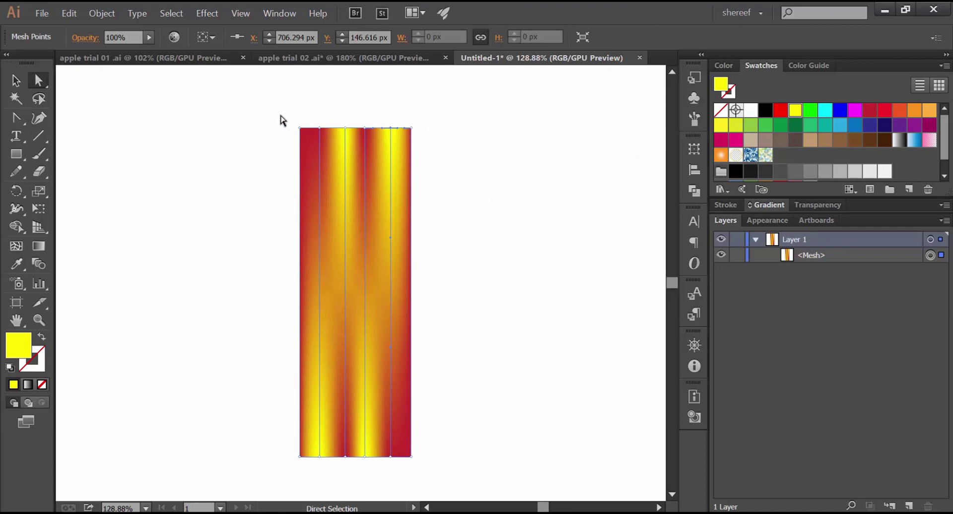
click(16, 83)
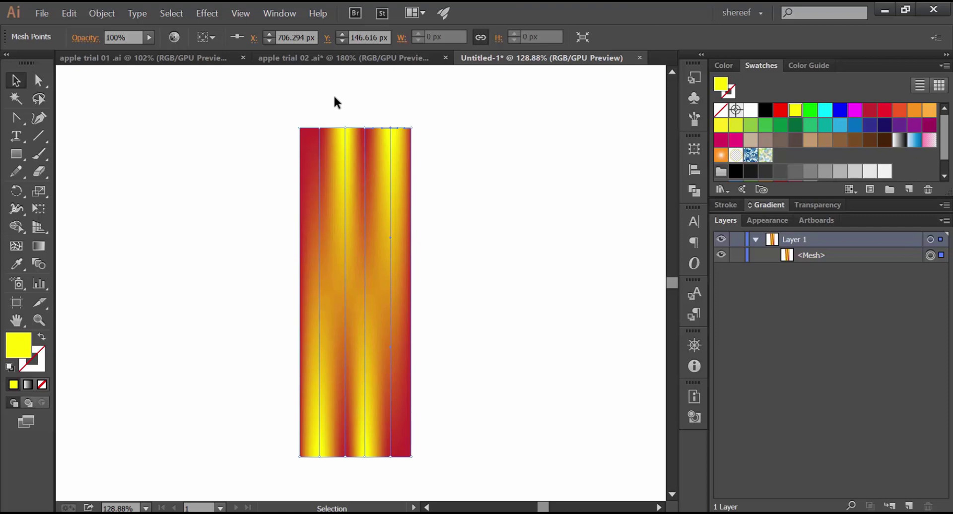
drag(276, 97, 364, 167)
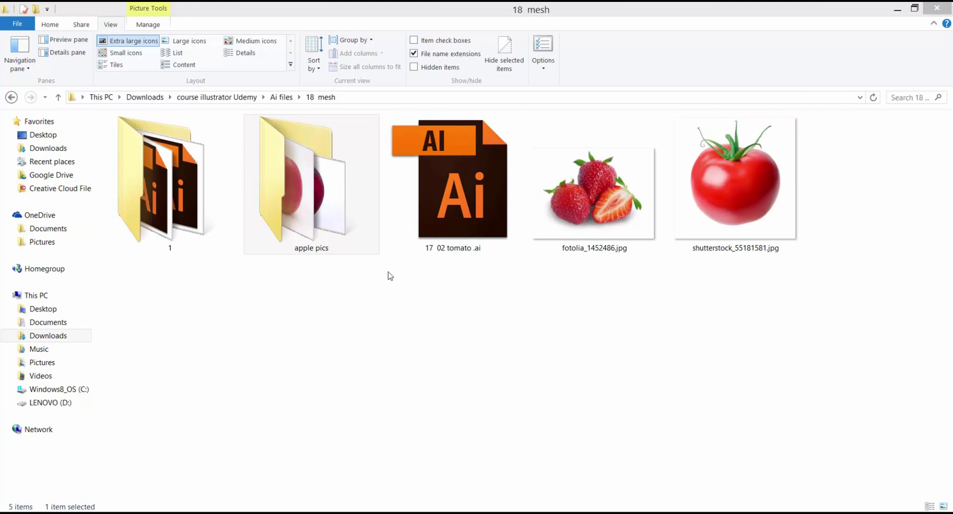
Open the apple pics folder in File Explorer and view Fuji-Dry1.jpg at a larger size.
double_click(293, 189)
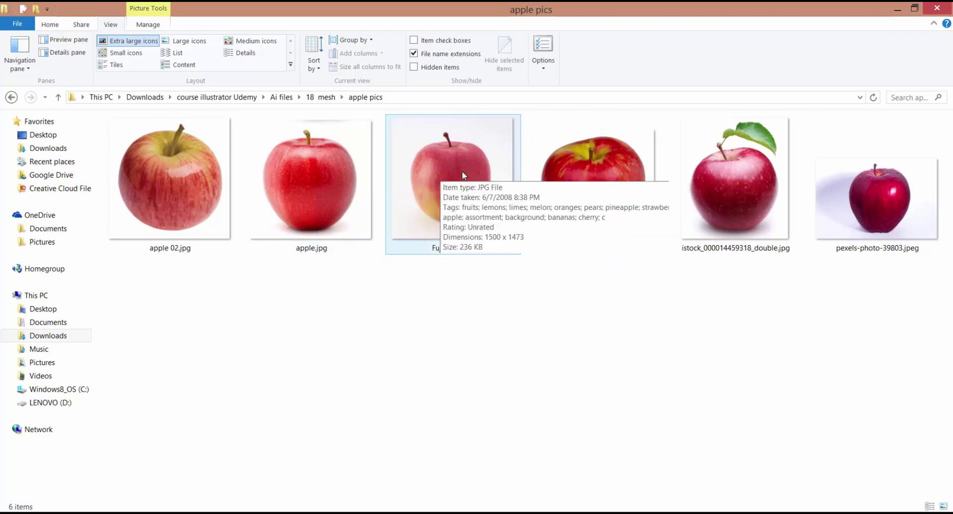
double_click(443, 204)
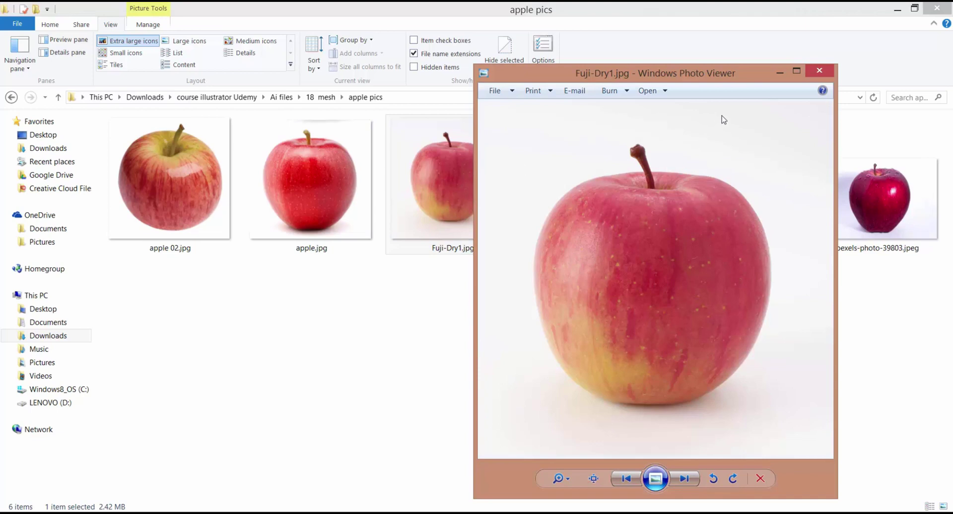
click(819, 71)
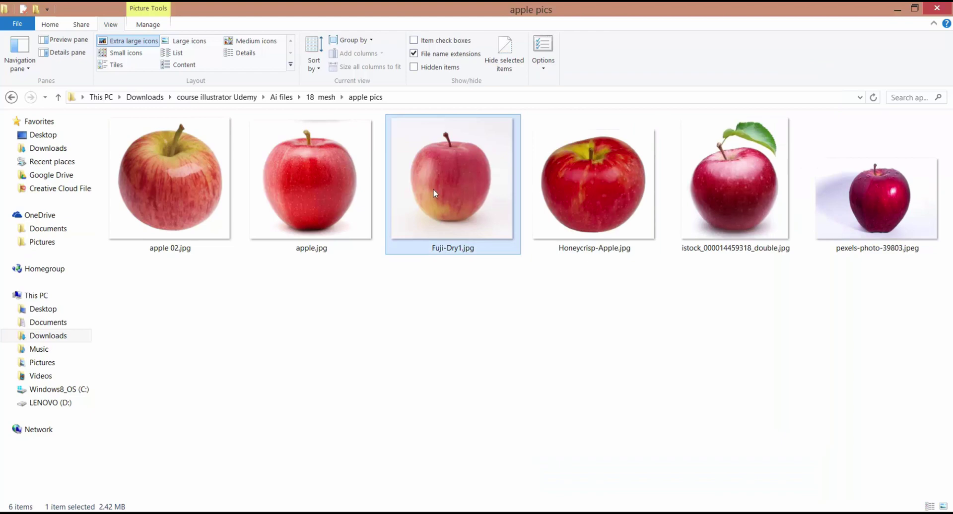
Place apple.jpg in the new Illustrator document and enlarge it to about 806 × 792 px on the artboard.
drag(321, 198, 399, 276)
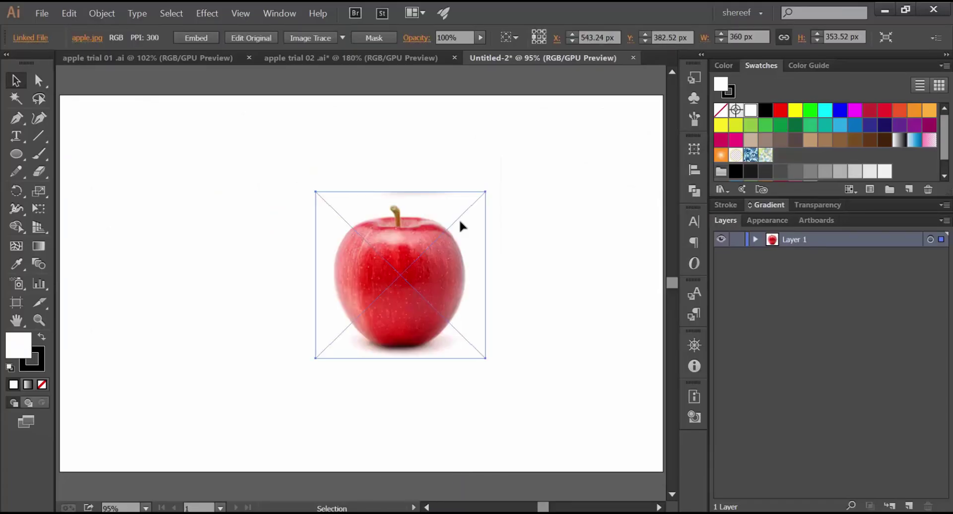
key(e)
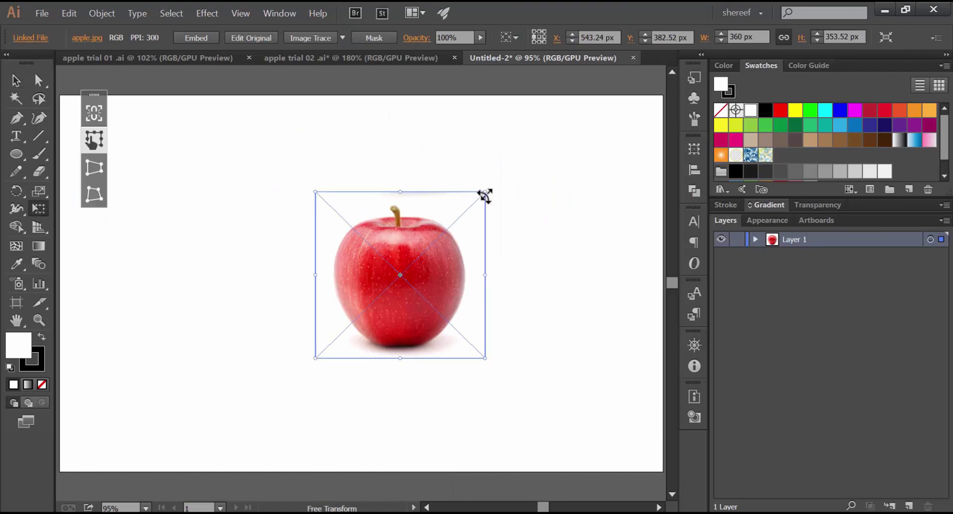
drag(484, 196, 595, 97)
drag(436, 249, 421, 241)
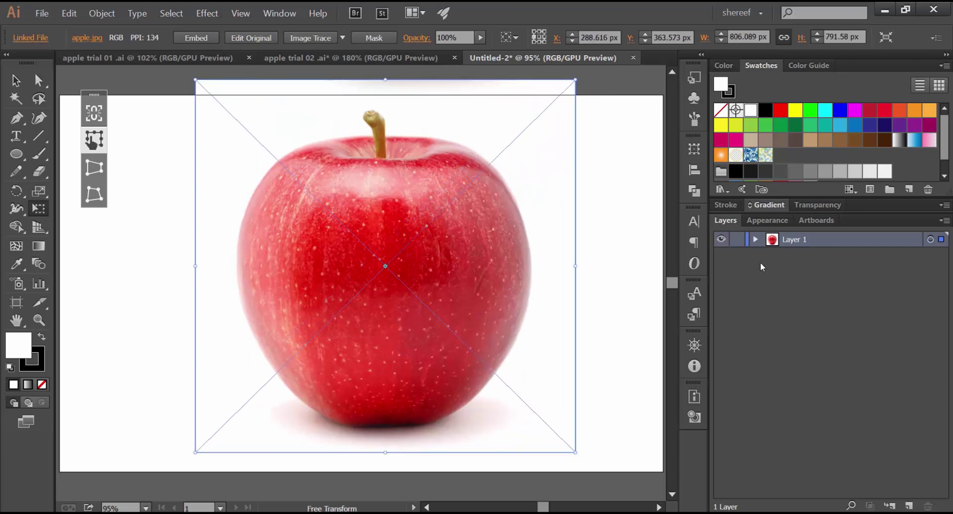
Place Fuji-Dry1.jpg from File Explorer beside the artboard's left edge and enlarge it to about 948 px square.
drag(527, 269, 502, 279)
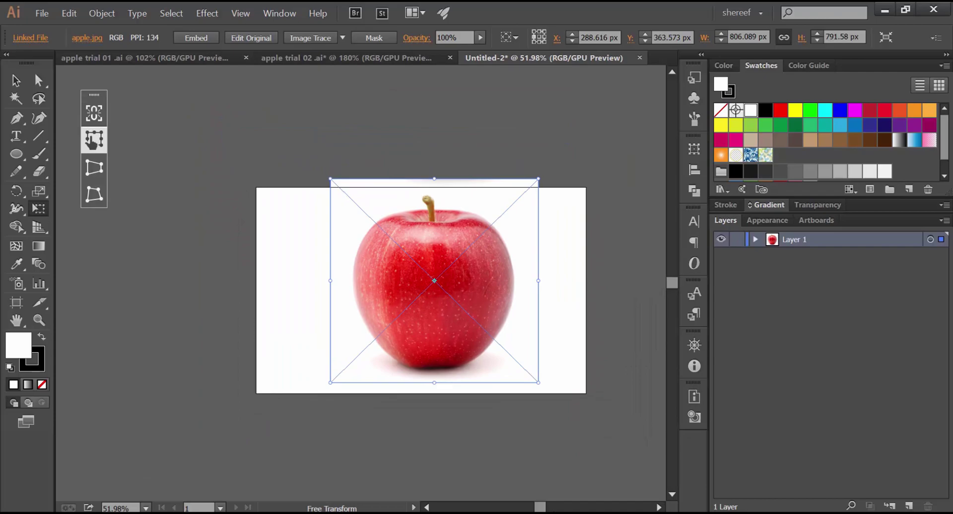
key(alt+Tab)
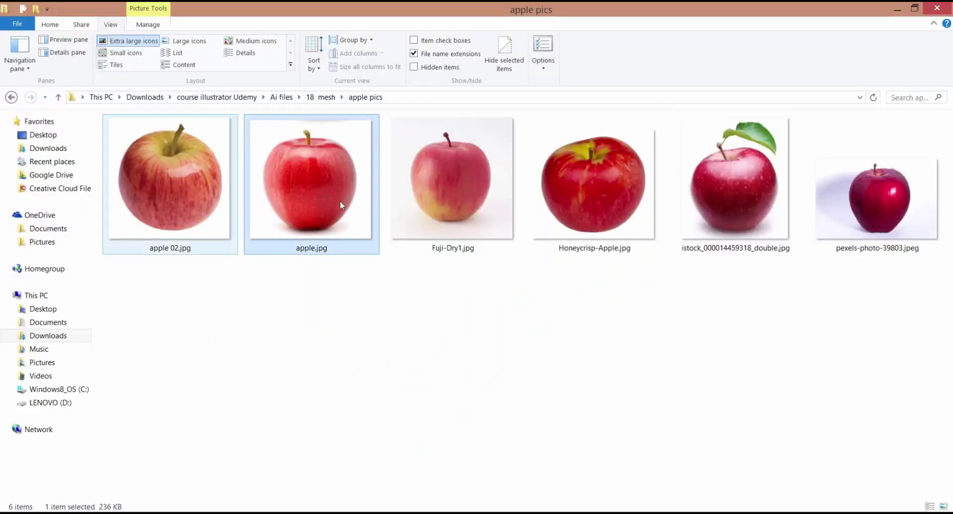
drag(436, 216, 173, 309)
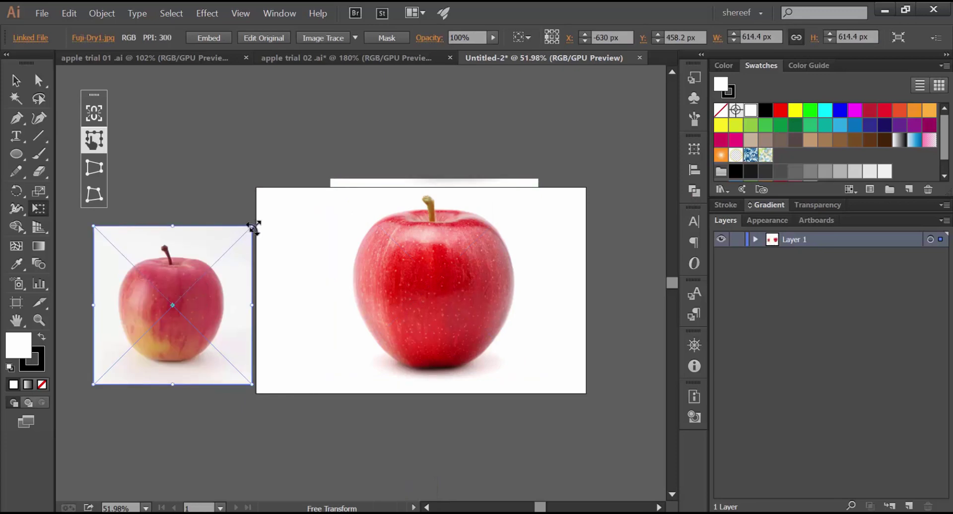
drag(254, 226, 295, 184)
drag(203, 314, 179, 327)
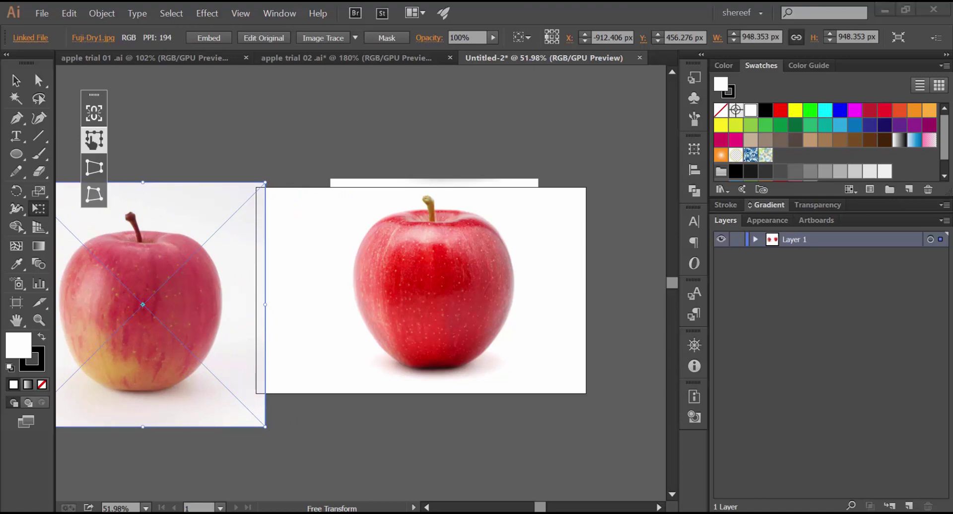
Place apple 02.jpg from File Explorer and scale it down to about 821 px square above the Fuji apple photo.
click(884, 10)
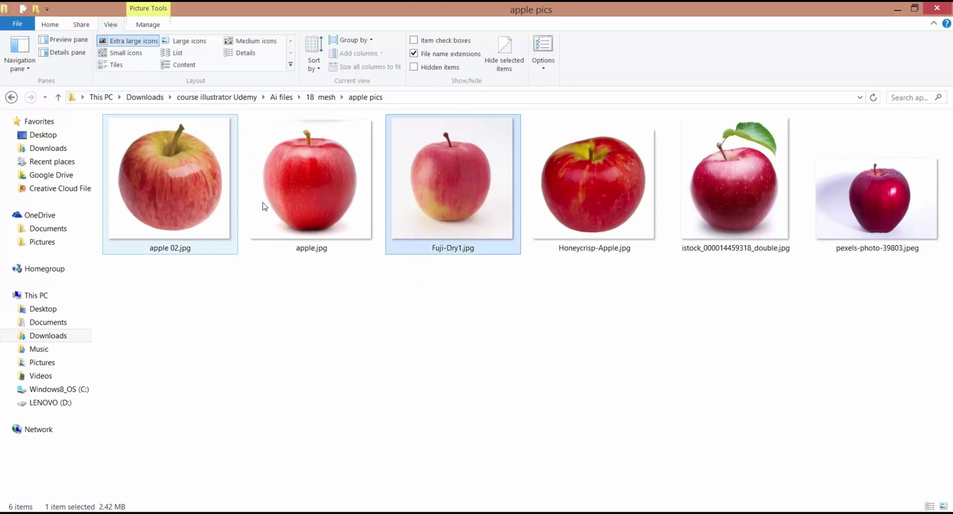
drag(178, 214, 199, 136)
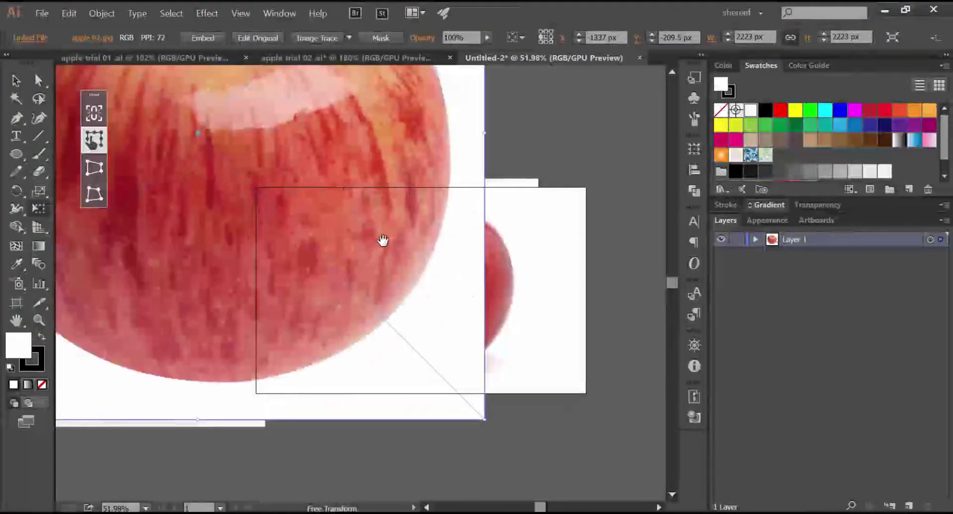
drag(449, 259, 385, 244)
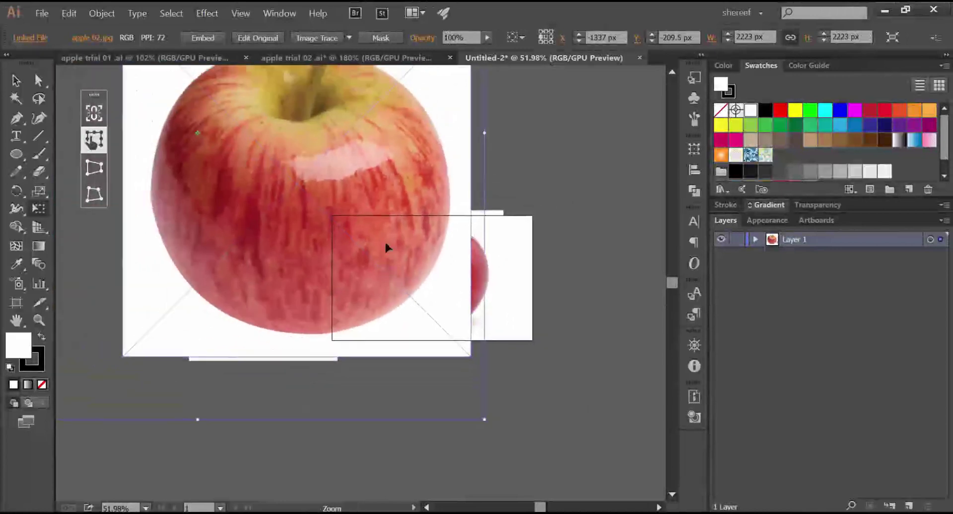
ctrl+alt+click(387, 248)
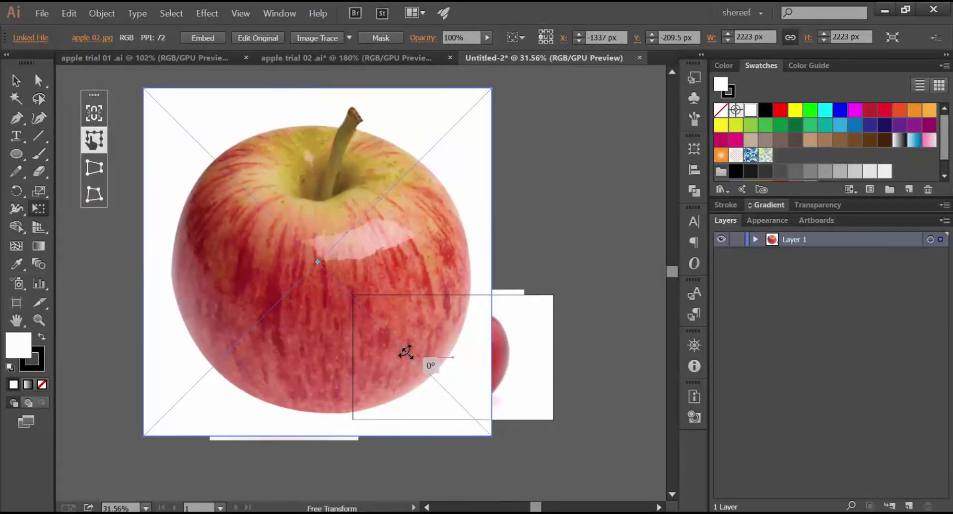
drag(489, 436, 341, 285)
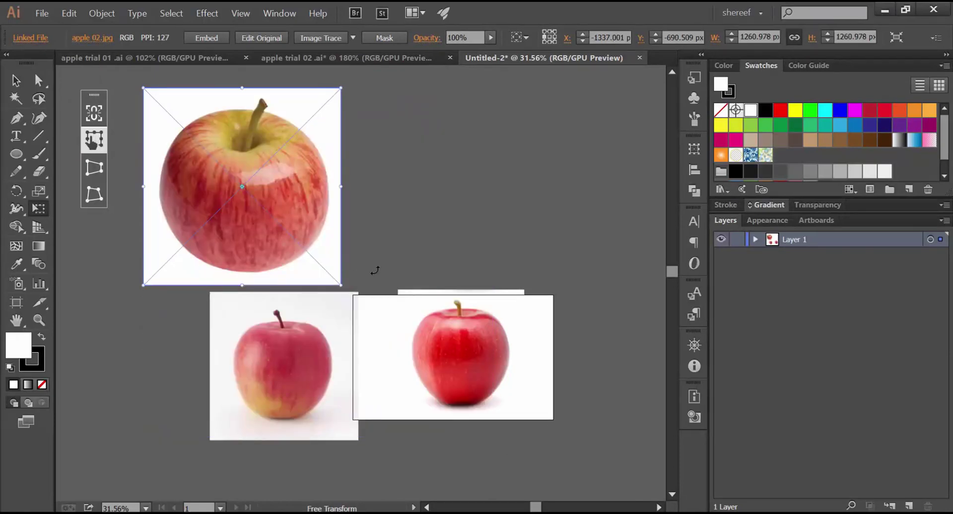
drag(286, 256, 312, 265)
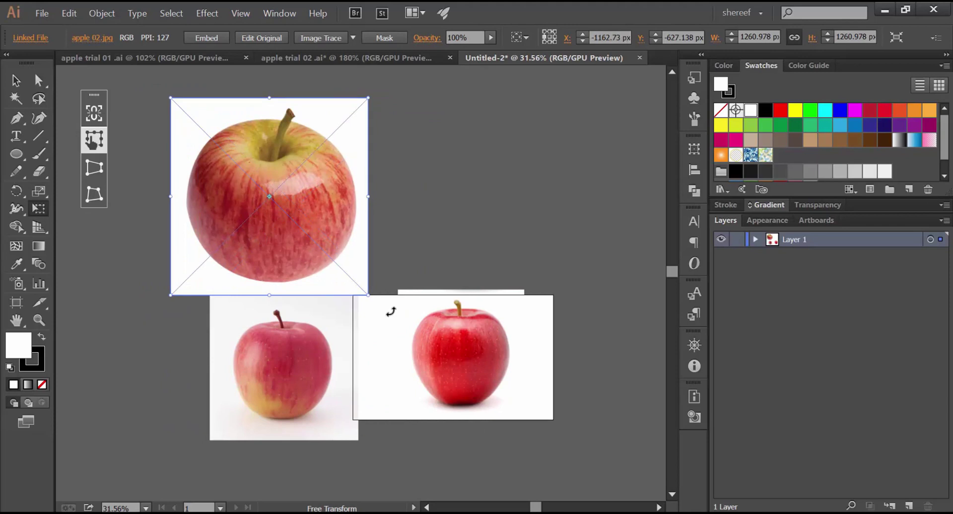
drag(366, 291, 314, 263)
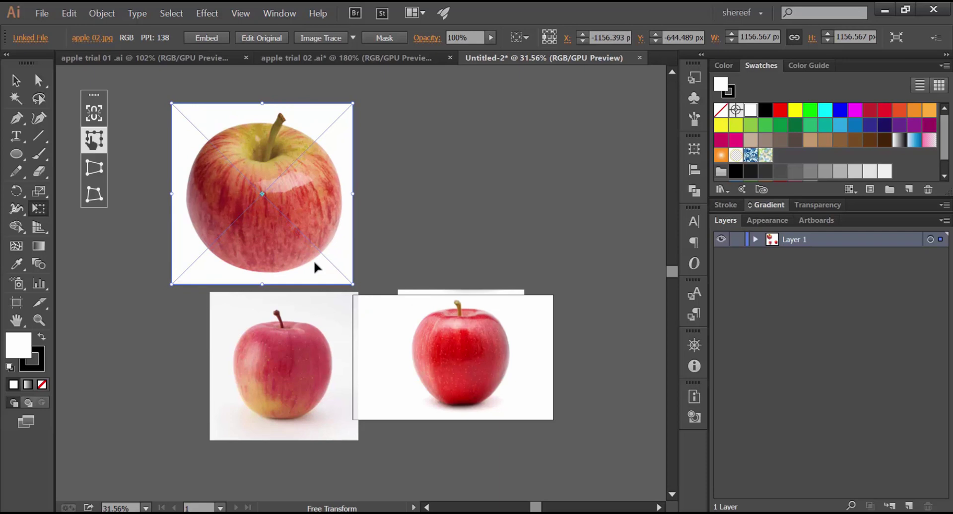
drag(311, 261, 311, 257)
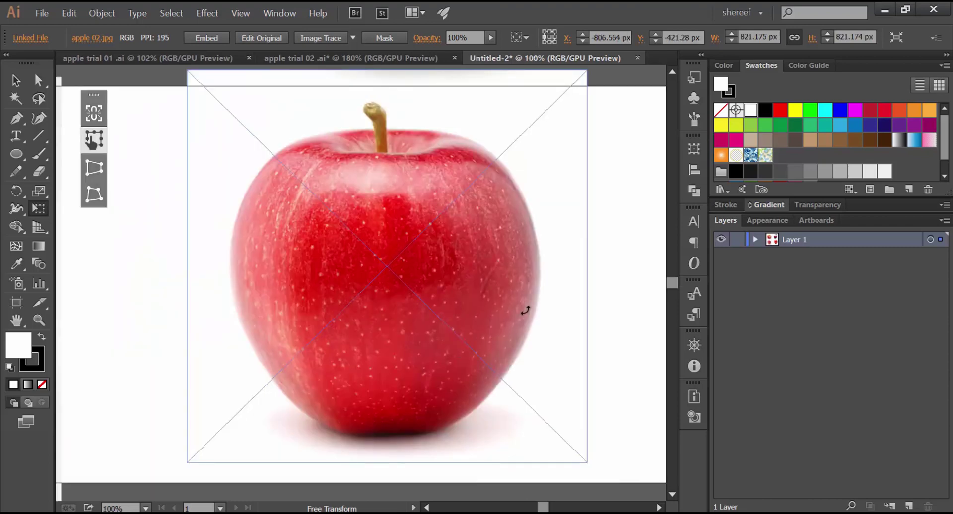
Lock the photo layer and trace the apple's outline as a closed Pen path on a new layer above it.
click(733, 243)
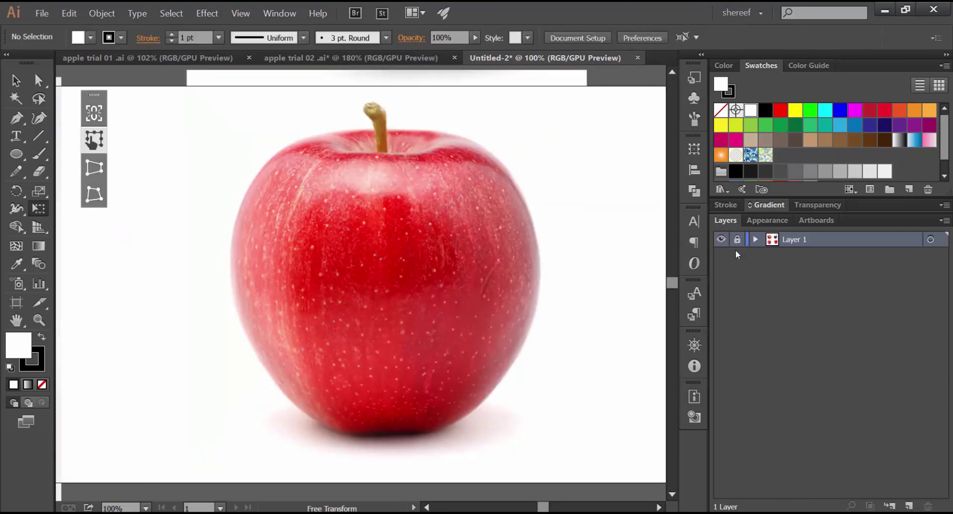
click(909, 506)
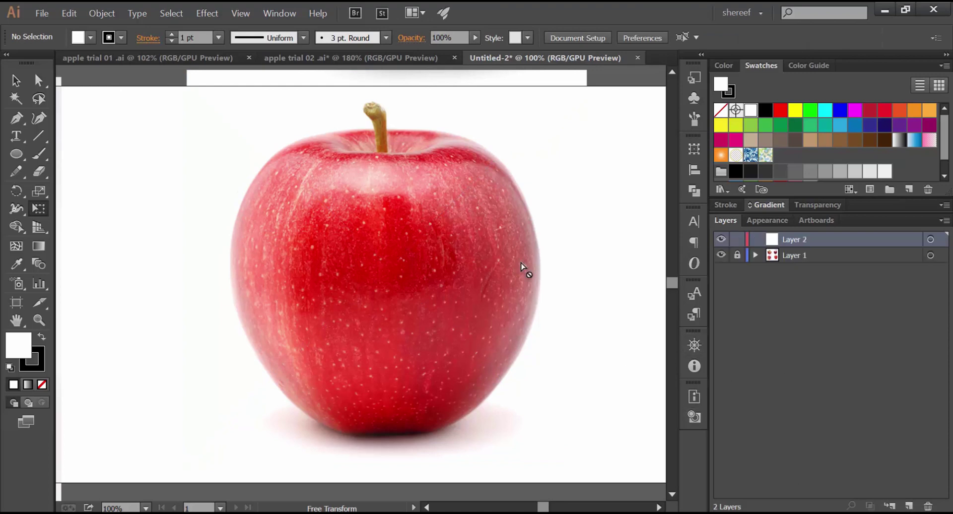
key(p)
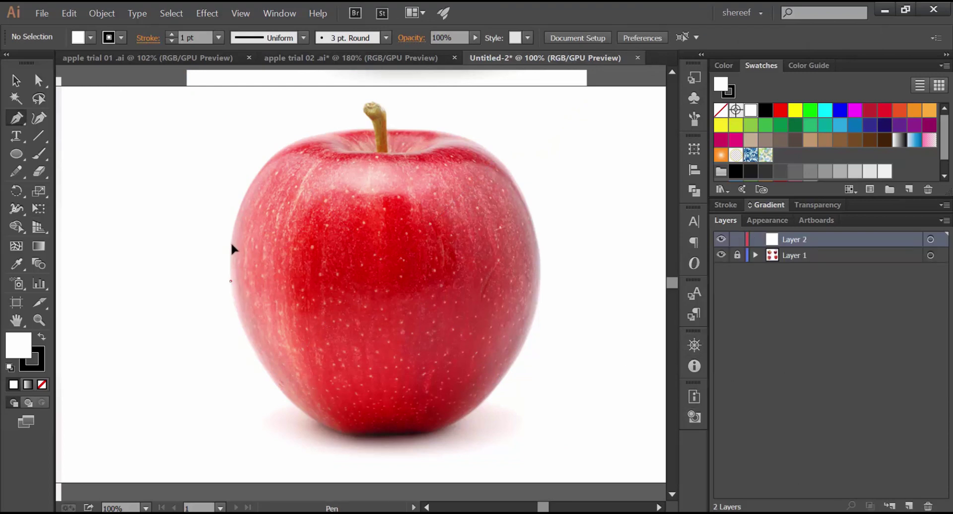
drag(231, 230, 227, 226)
drag(381, 131, 528, 135)
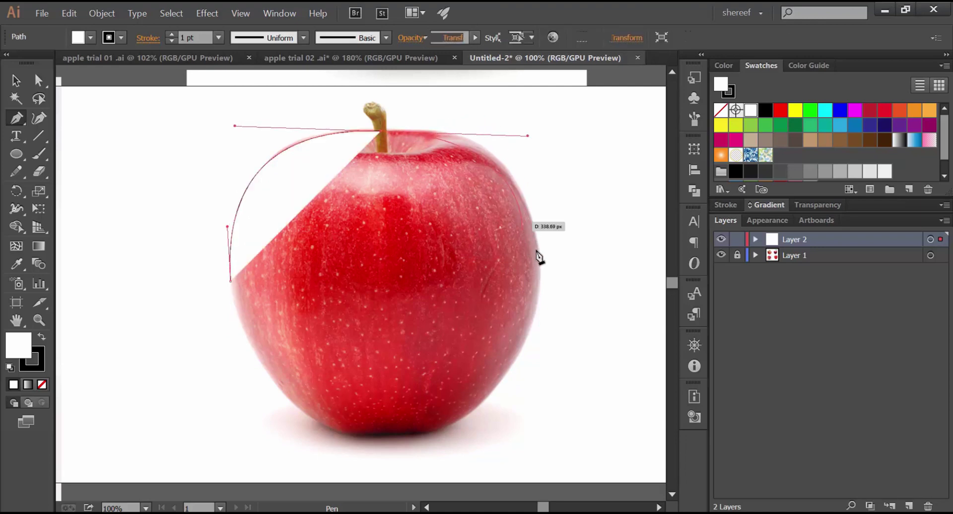
drag(540, 283, 546, 345)
drag(439, 432, 348, 439)
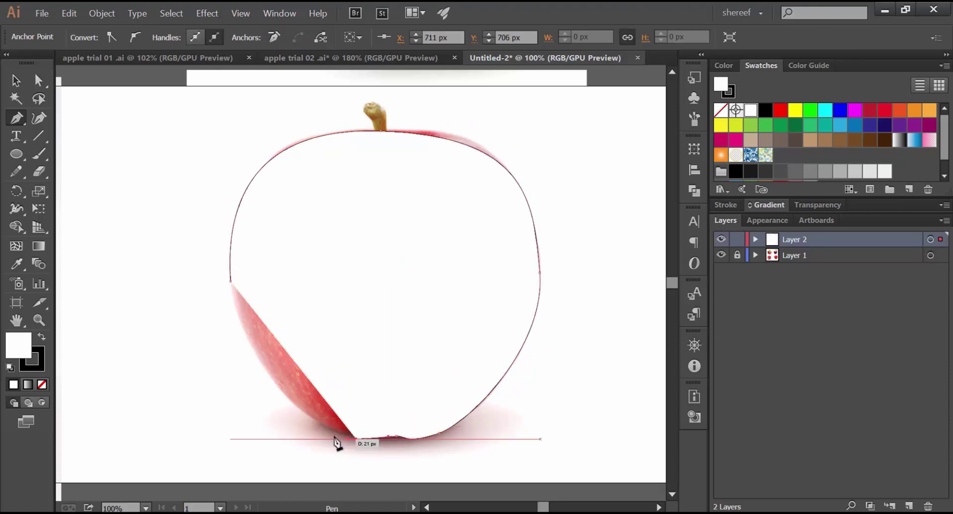
drag(231, 282, 222, 178)
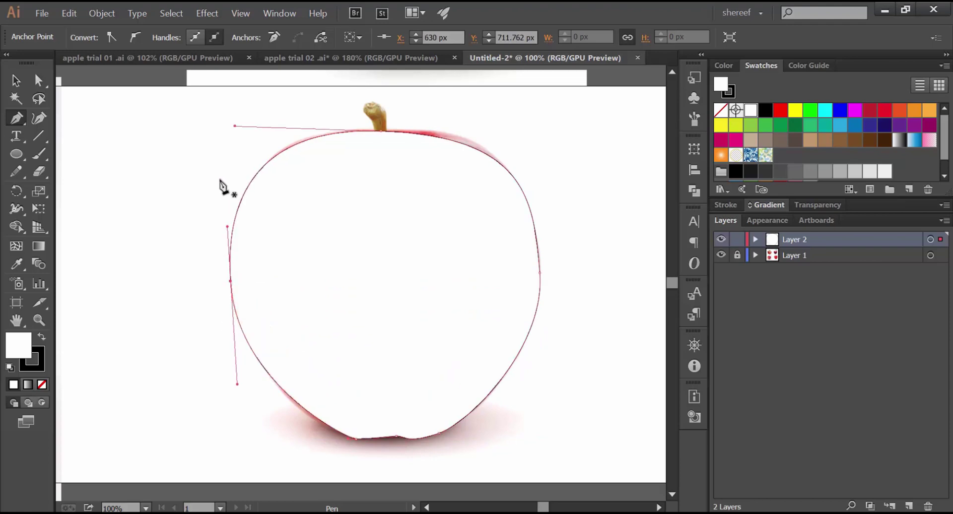
Adjust the anchor points and handles at the base of the outline with Direct Selection to follow the apple's lower edge.
key(ctrl+space)
drag(412, 439, 534, 414)
key(a)
click(374, 433)
drag(397, 453, 425, 444)
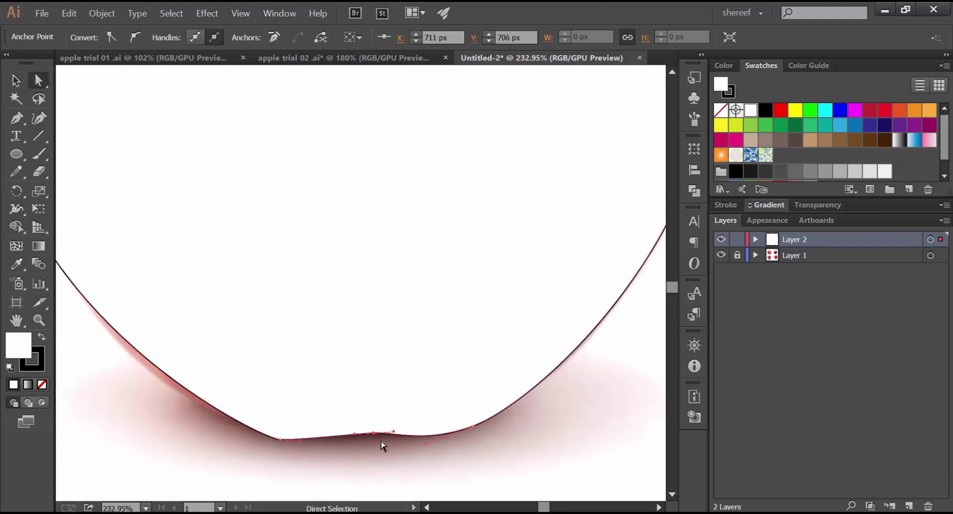
drag(300, 441, 311, 444)
drag(374, 433, 397, 435)
click(403, 474)
click(280, 440)
key(ctrl+space)
drag(362, 461, 332, 458)
drag(279, 437, 250, 436)
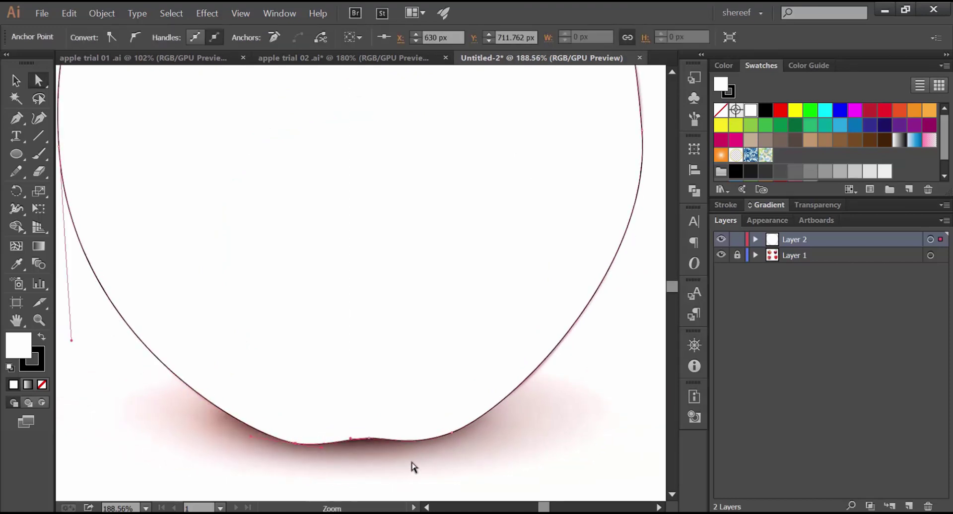
Show Layer 2 in outline mode over the photo and adjust the top anchor's handle to follow the apple's right shoulder.
key(ctrl+0)
drag(465, 210, 475, 209)
ctrl+click(720, 239)
drag(541, 170, 481, 226)
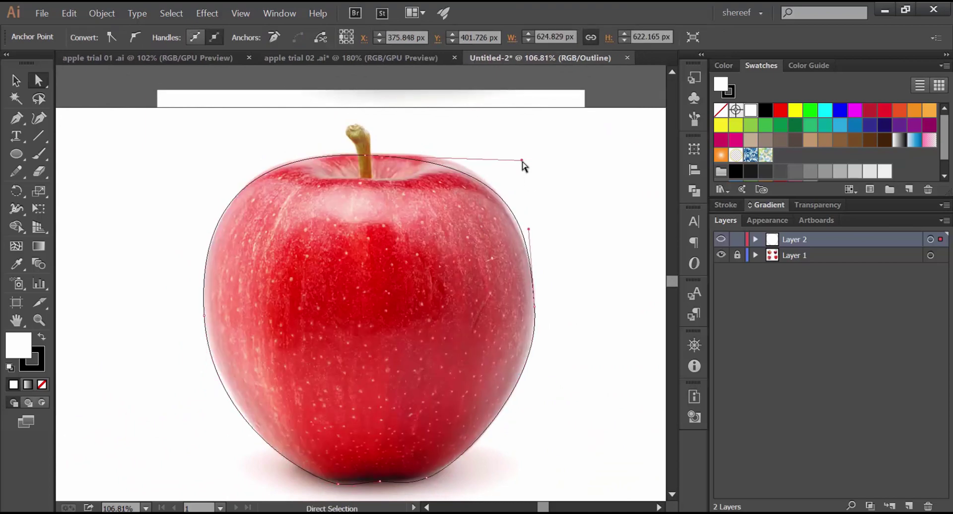
drag(521, 159, 513, 147)
Split the top anchor's handles with the Anchor Point tool and lower the point slightly to form a dip at the stem.
key(shift+c)
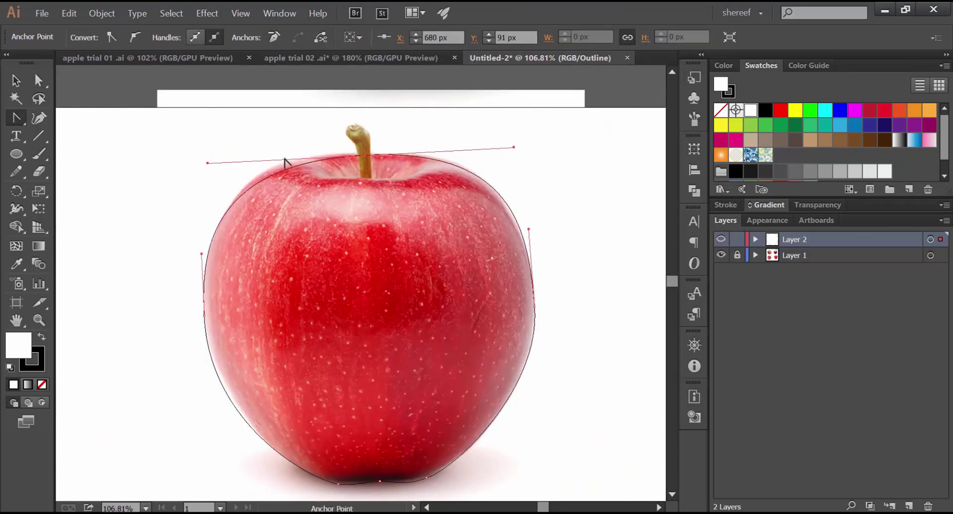
drag(206, 158, 212, 139)
ctrl+click(409, 157)
drag(513, 148, 514, 139)
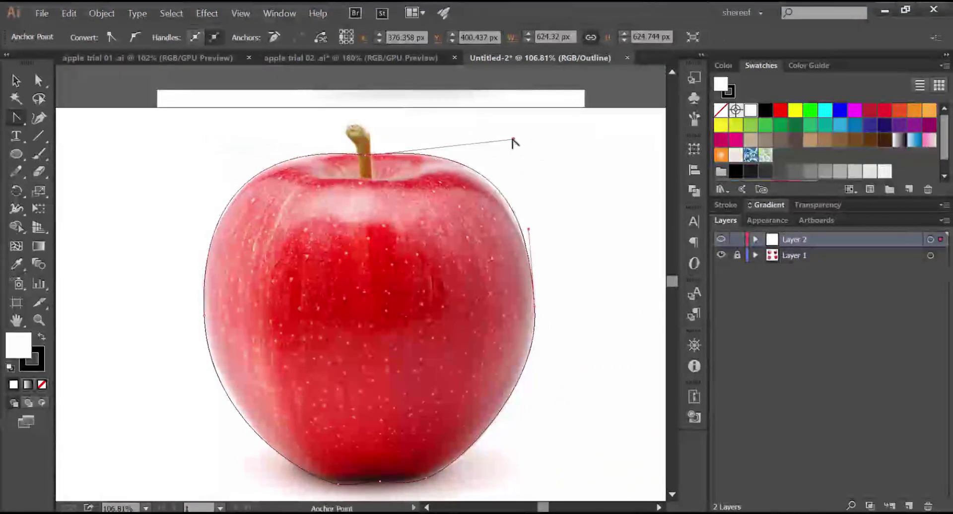
key(a)
drag(364, 155, 367, 160)
drag(214, 144, 226, 130)
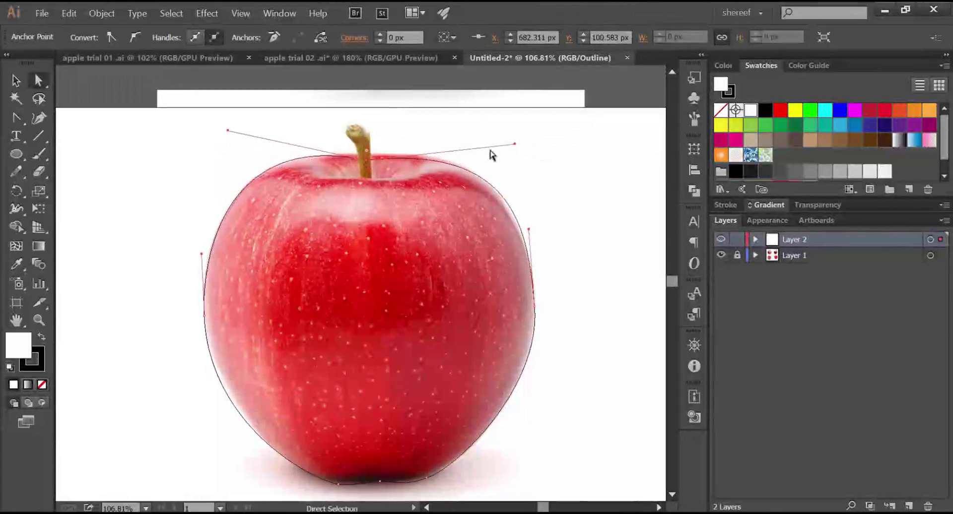
Return the apple path to preview and give it a dark red fill with no stroke.
click(584, 244)
key(ctrl+y)
key(ctrl+a)
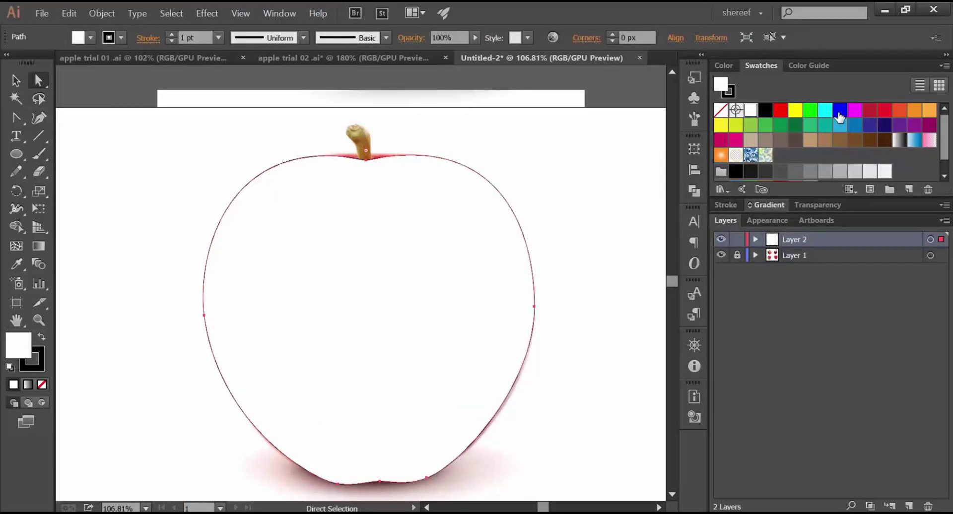
click(870, 110)
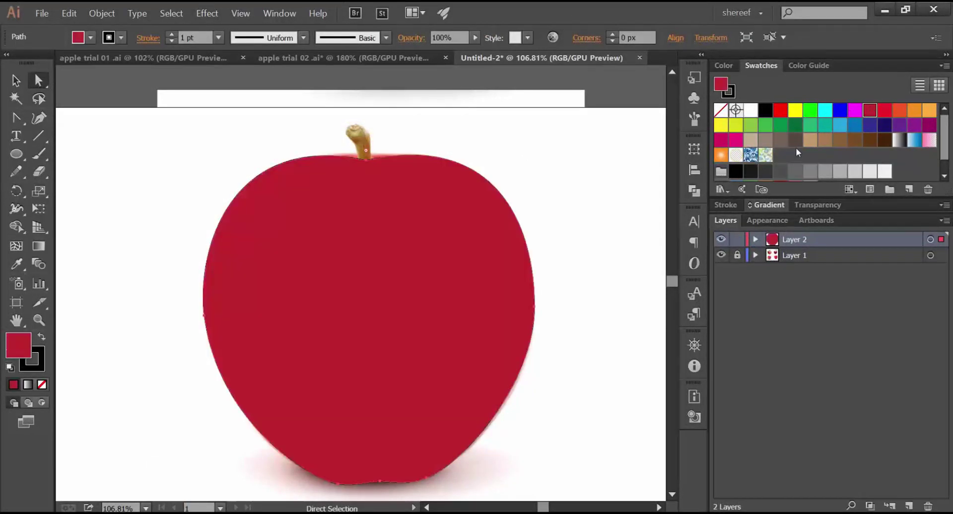
click(728, 93)
click(720, 110)
key(x)
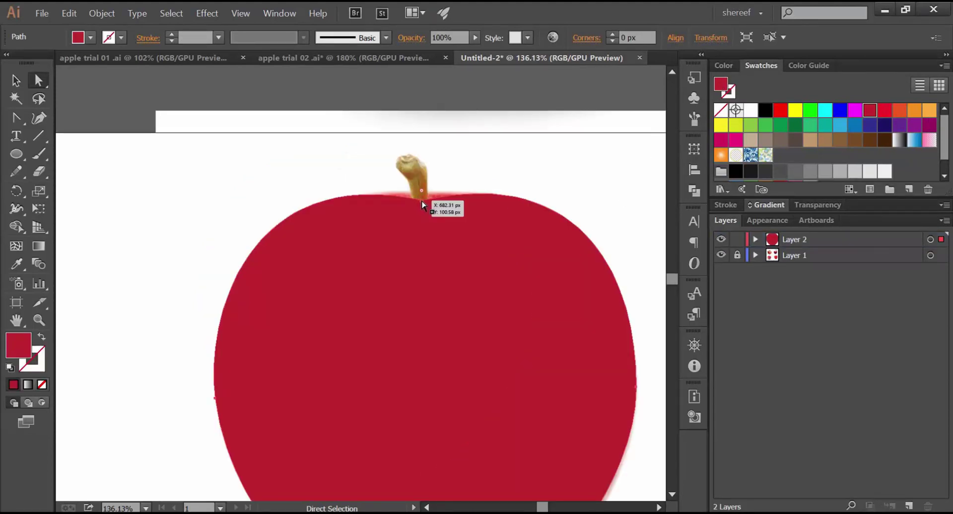
Convert the anchor at the stem to a smooth point and raise it to the apple's upper edge.
click(420, 200)
click(135, 37)
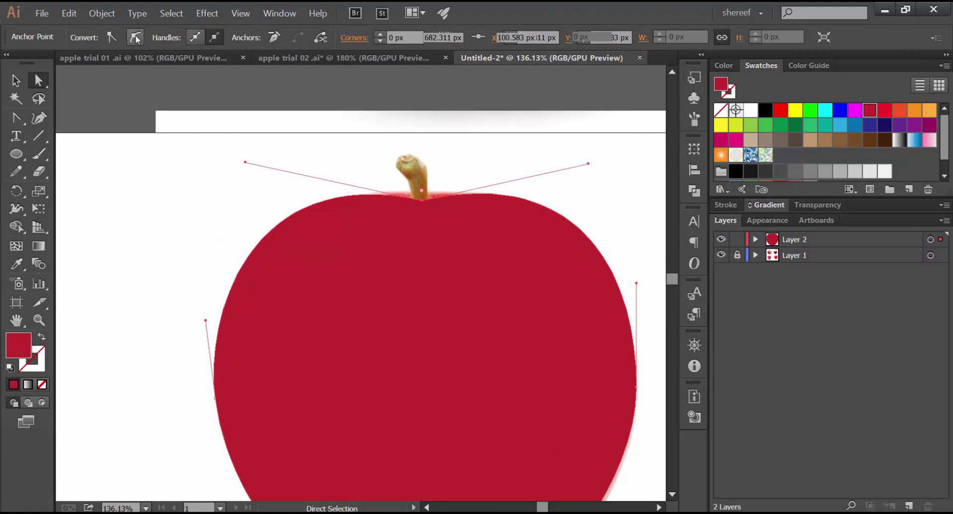
drag(428, 201, 427, 191)
Add an anchor point on each shoulder of the apple with the Pen tool and move both outward to the photo's edge.
key(p)
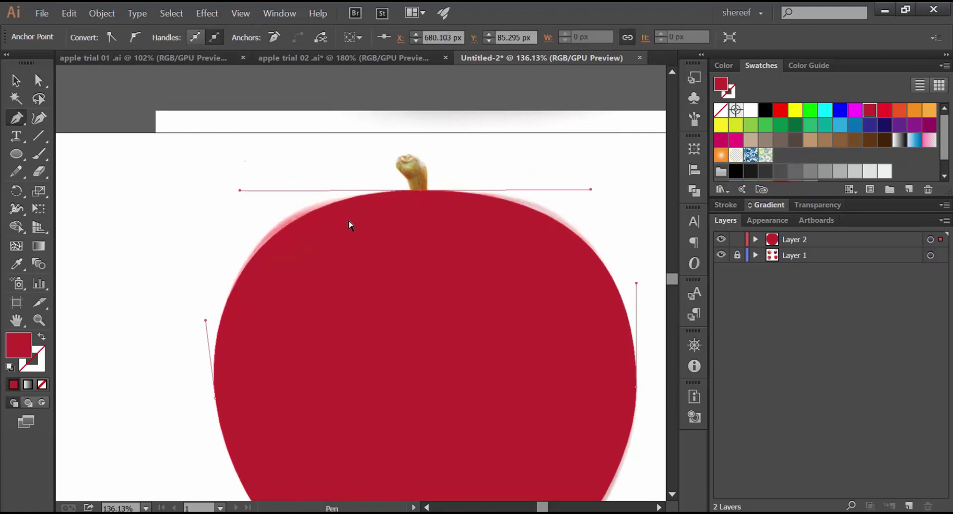
click(300, 218)
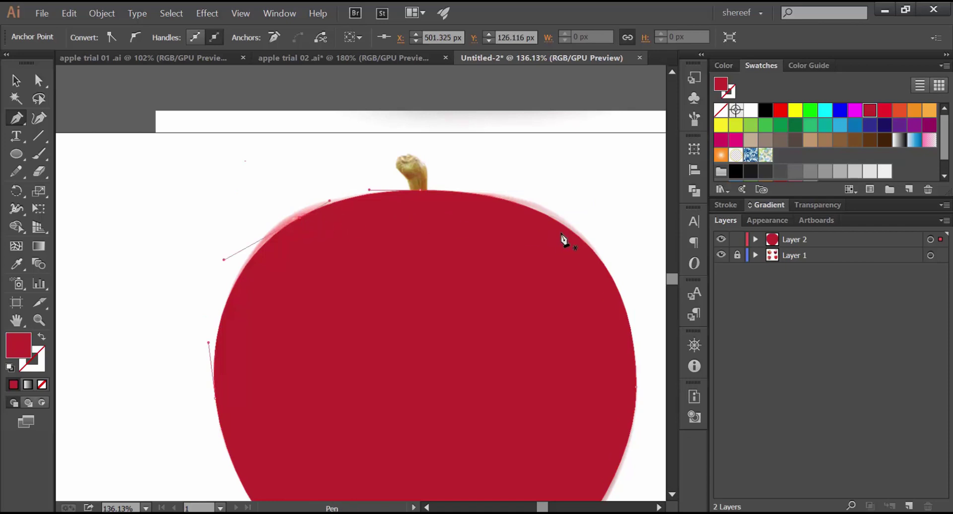
click(573, 234)
key(a)
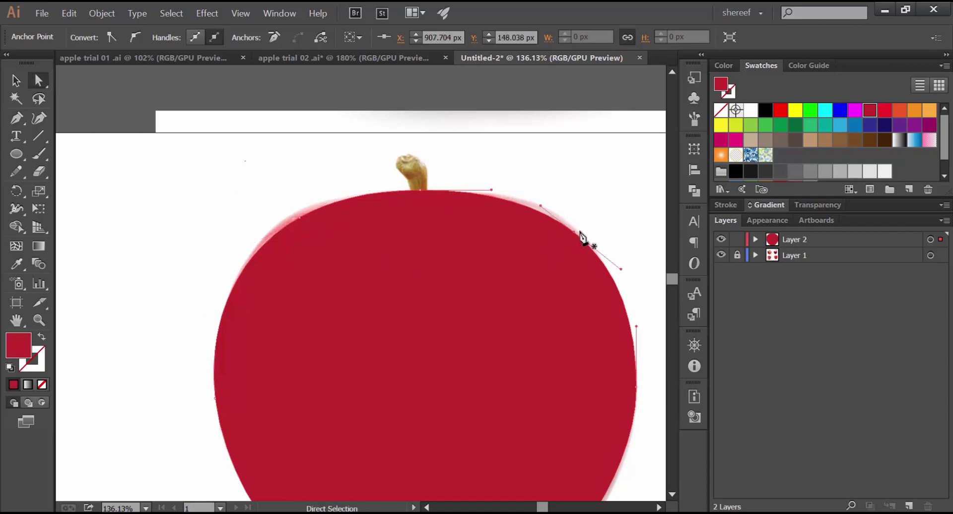
drag(574, 233, 572, 225)
click(299, 218)
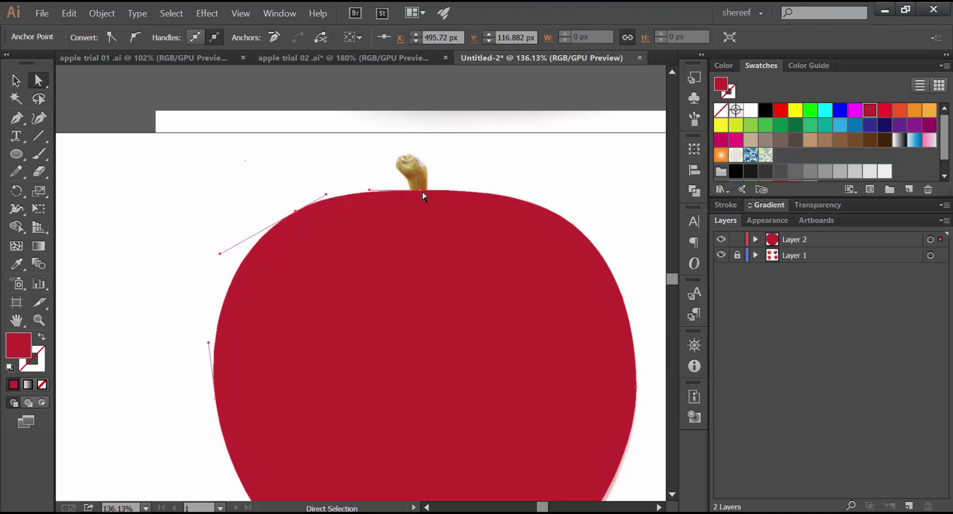
Lower the anchor at the stem to about Y 104 px and raise both shoulder handles to shape the apple's top dip.
drag(420, 194, 421, 205)
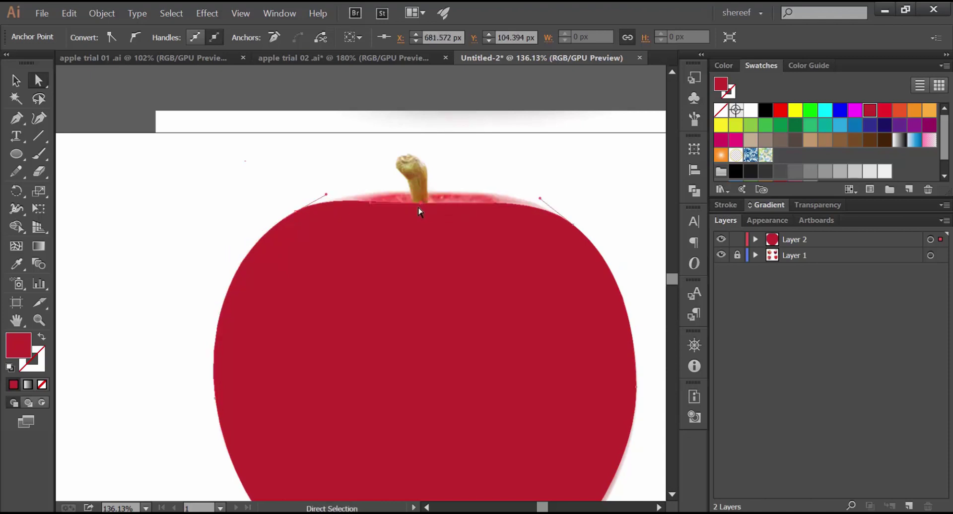
drag(539, 201, 522, 187)
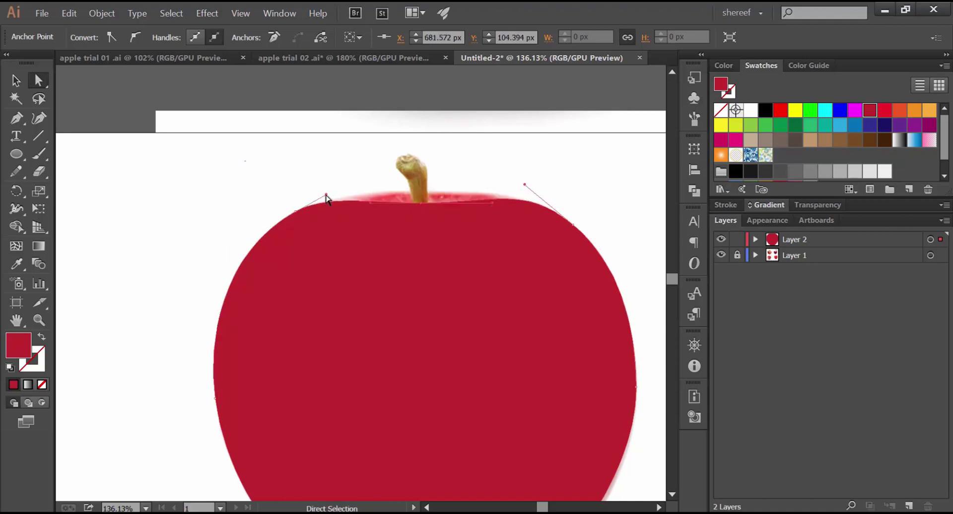
drag(326, 194, 348, 182)
click(526, 203)
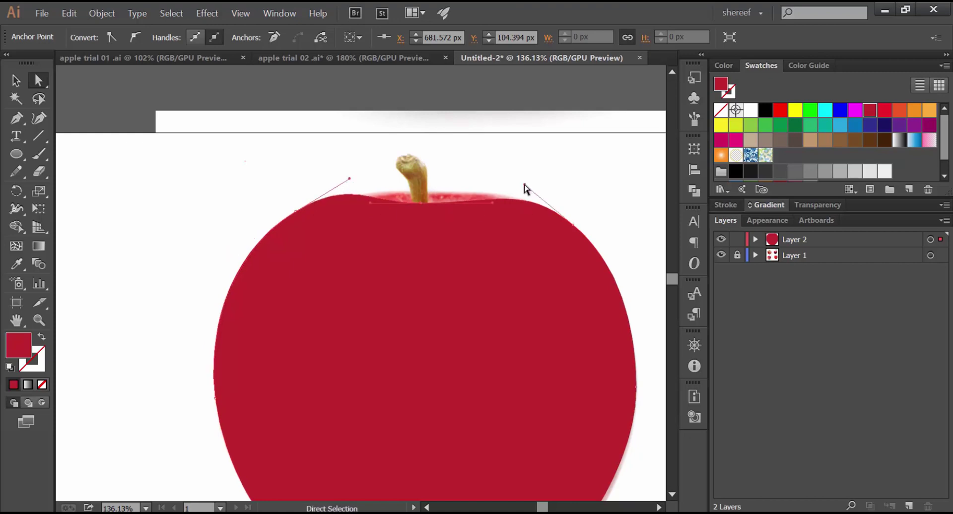
drag(524, 184, 521, 181)
scroll(429, 223, down, 3)
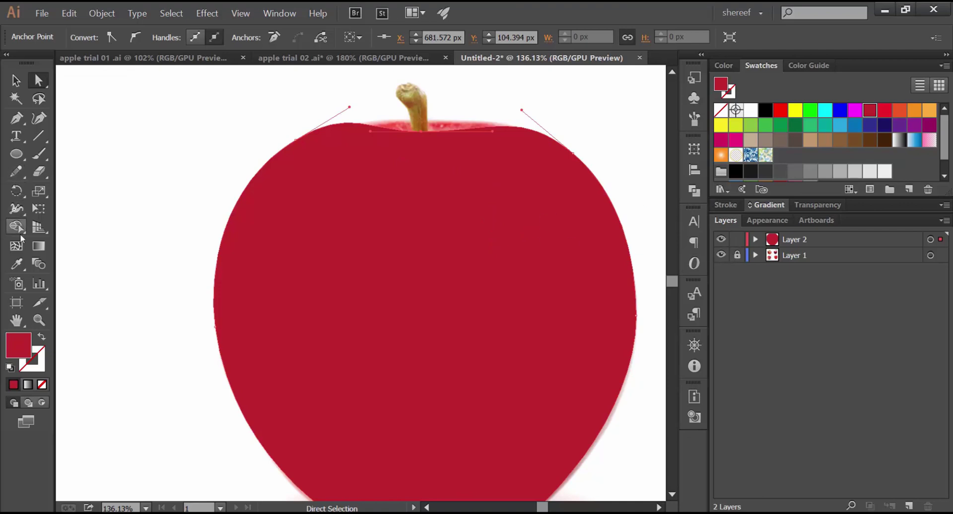
Add horizontal mesh lines across the apple's middle and upper shoulders, displaying Layer 2 as outlines to reveal the photo.
click(17, 246)
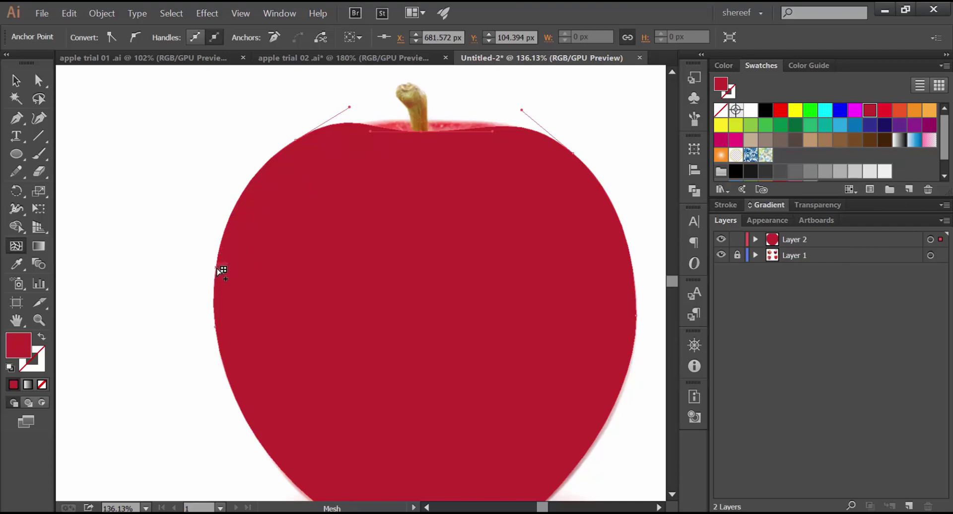
click(214, 301)
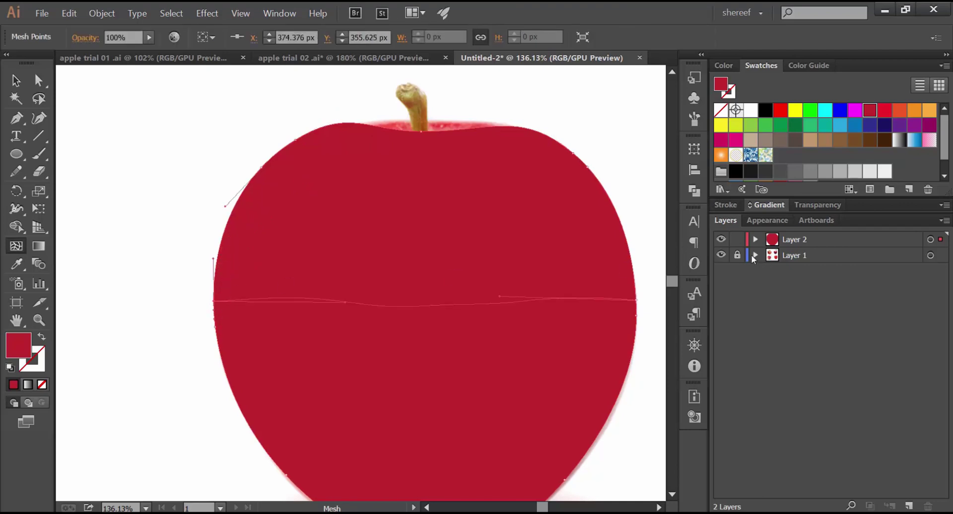
ctrl+click(721, 239)
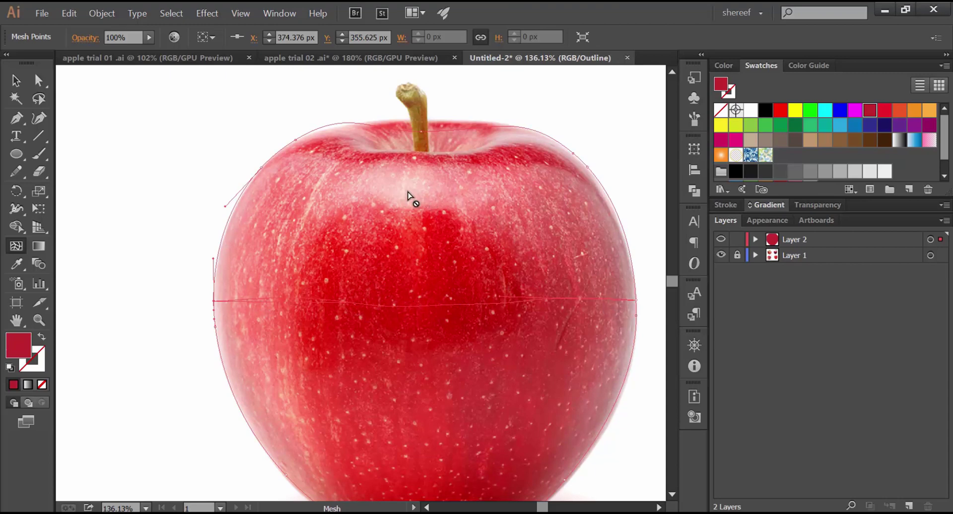
click(610, 202)
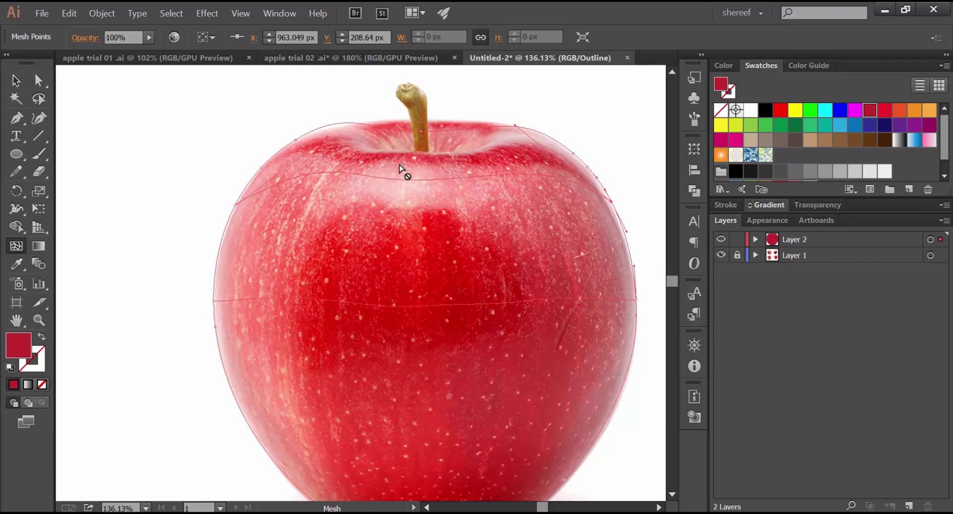
ctrl+click(435, 150)
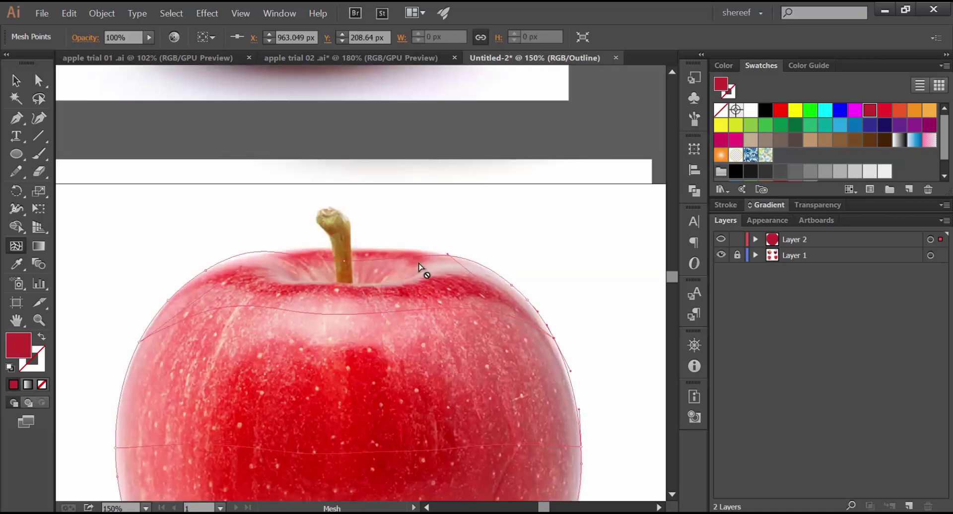
ctrl+click(323, 311)
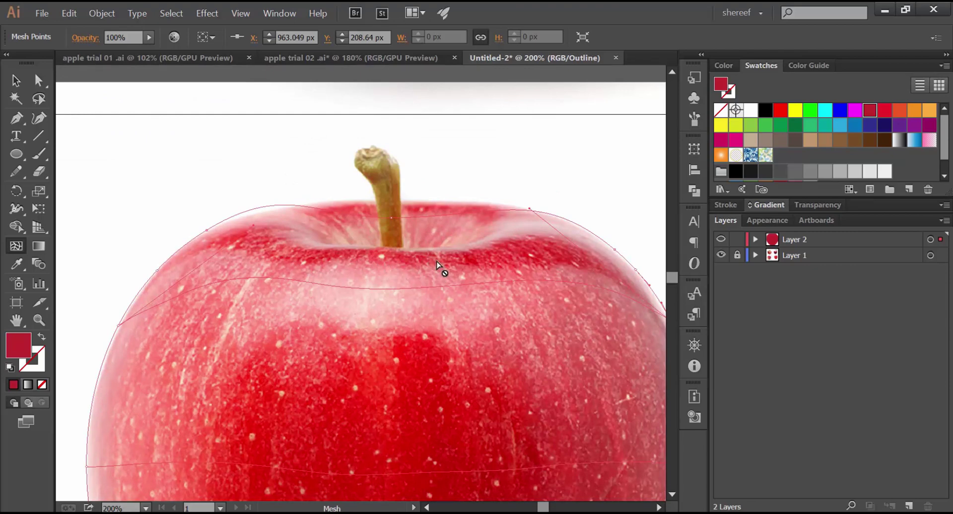
click(195, 238)
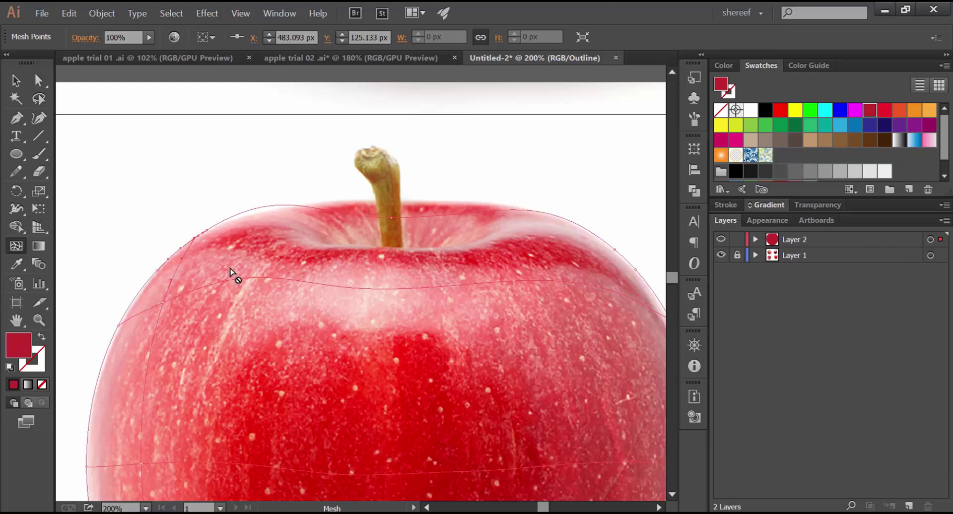
key(ctrl+z)
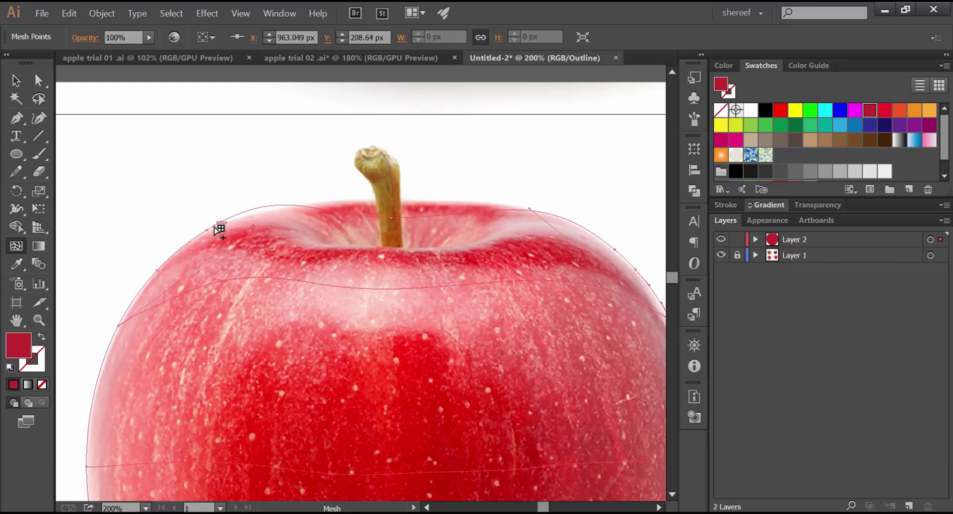
click(214, 227)
key(ctrl+z)
Add a vertical mesh line from the left shoulder and a horizontal one below the stem, moving their crossing to X 537, Y 135 px.
click(261, 207)
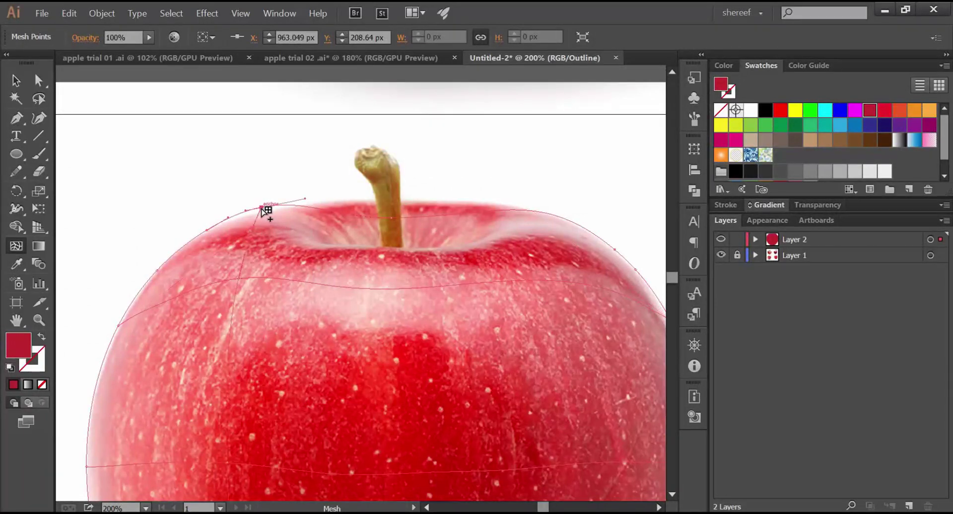
click(250, 243)
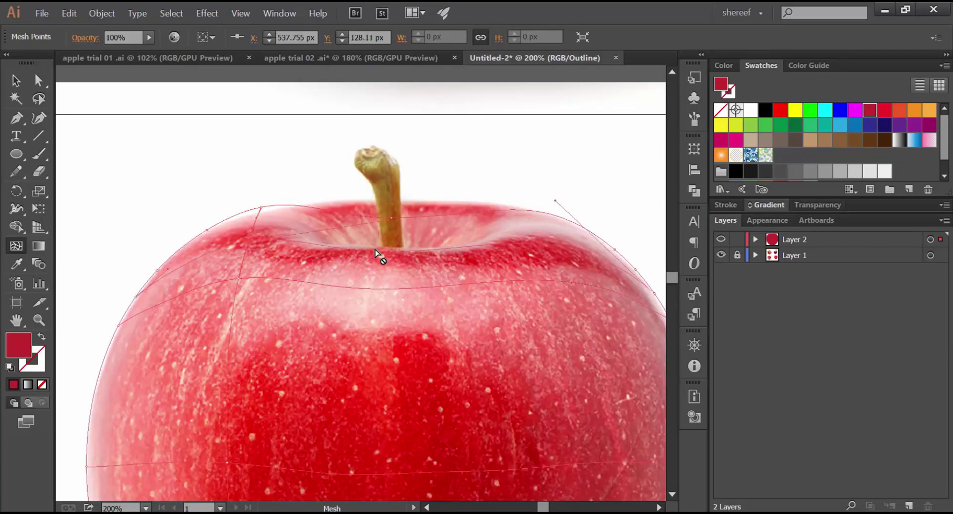
key(ctrl)
drag(250, 243, 247, 251)
Move the right end point of the mesh line below the stem to about X 950, Y 185 px on the outline.
key(space)
drag(402, 285, 313, 290)
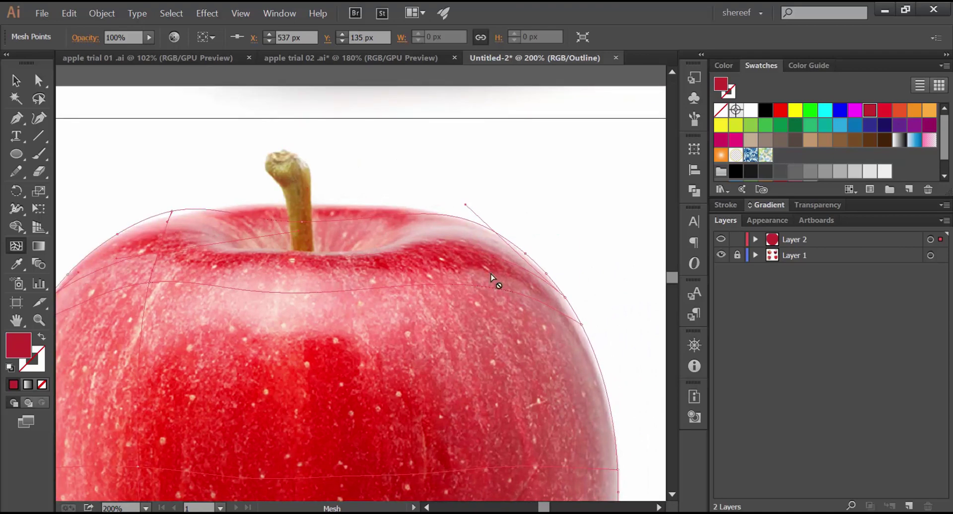
drag(565, 298, 568, 301)
click(569, 304)
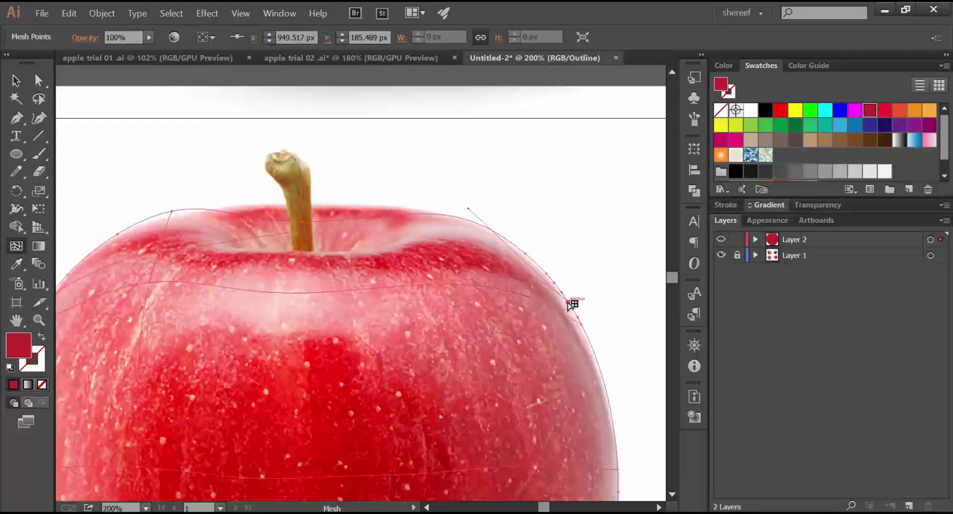
Set Layer 2's colour to Dark Blue in its layer options.
double_click(811, 243)
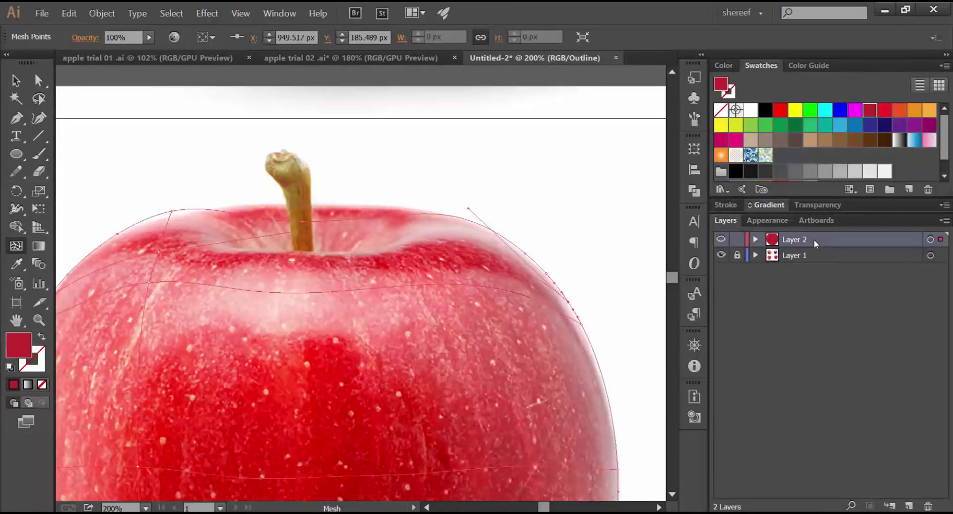
click(704, 285)
click(681, 258)
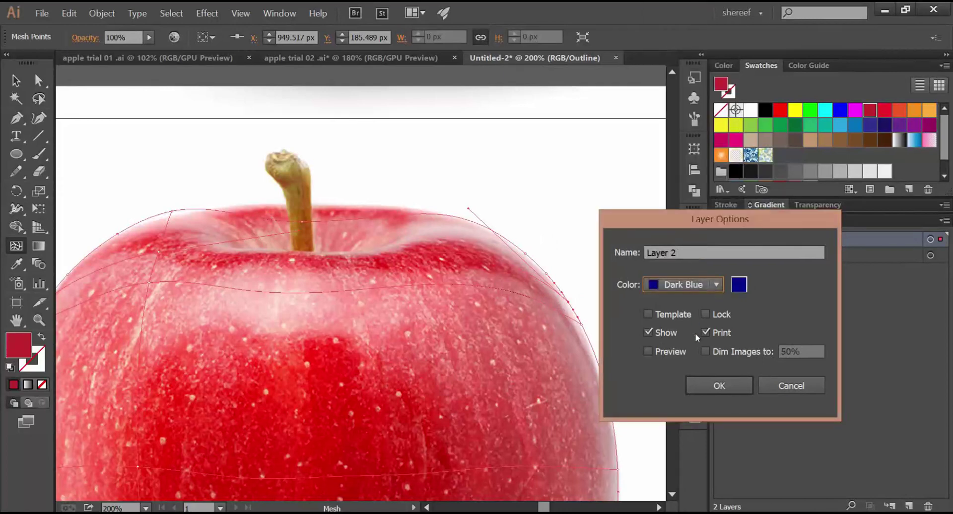
click(719, 385)
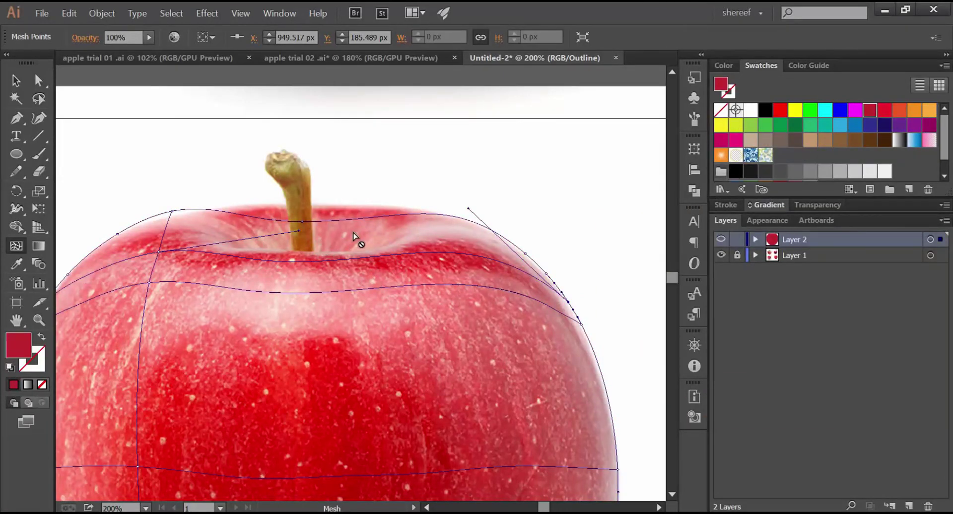
Add two more horizontal mesh lines through the stem hollow, between the apple's upper edge and the line below the stem.
click(171, 222)
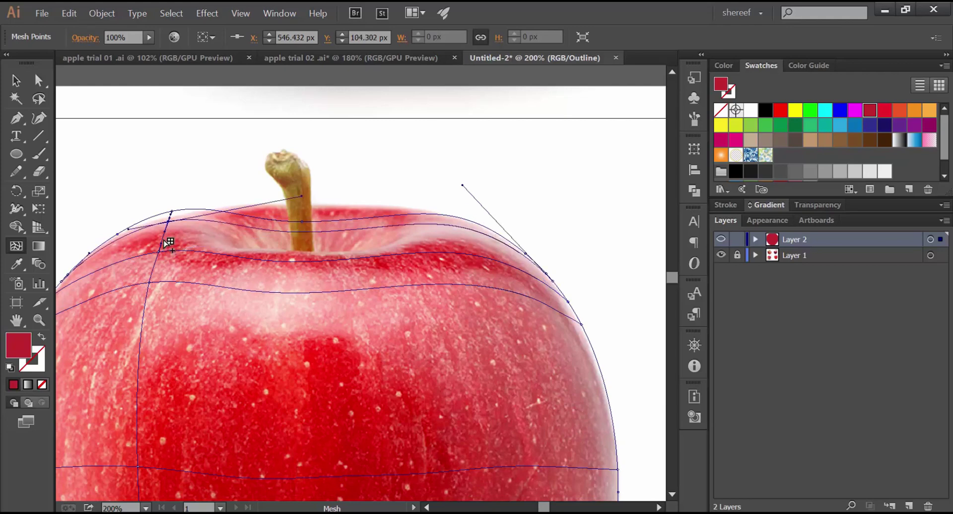
click(165, 240)
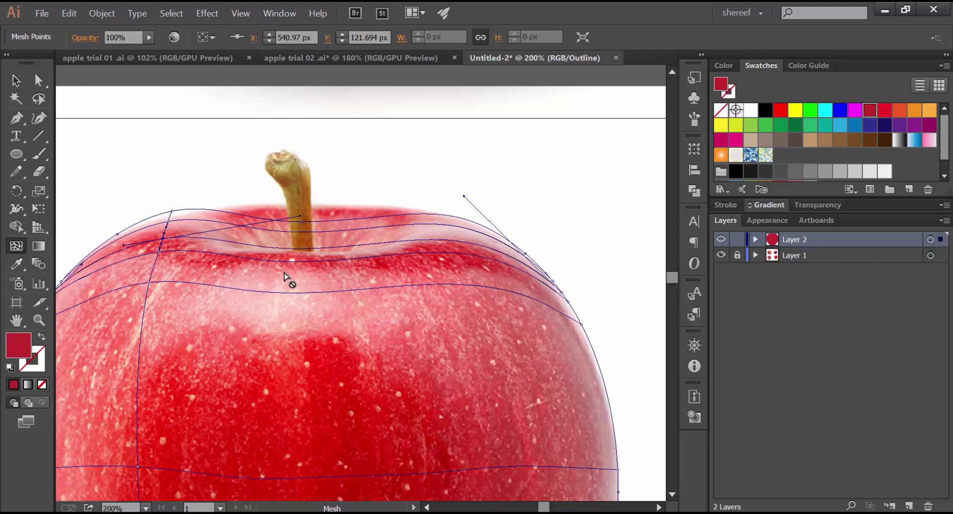
Colour the lowest upper-section mesh line's crossing with the left vertical line, and its left end point on the outline, with pinks sampled from the photo.
key(space)
drag(377, 281, 433, 263)
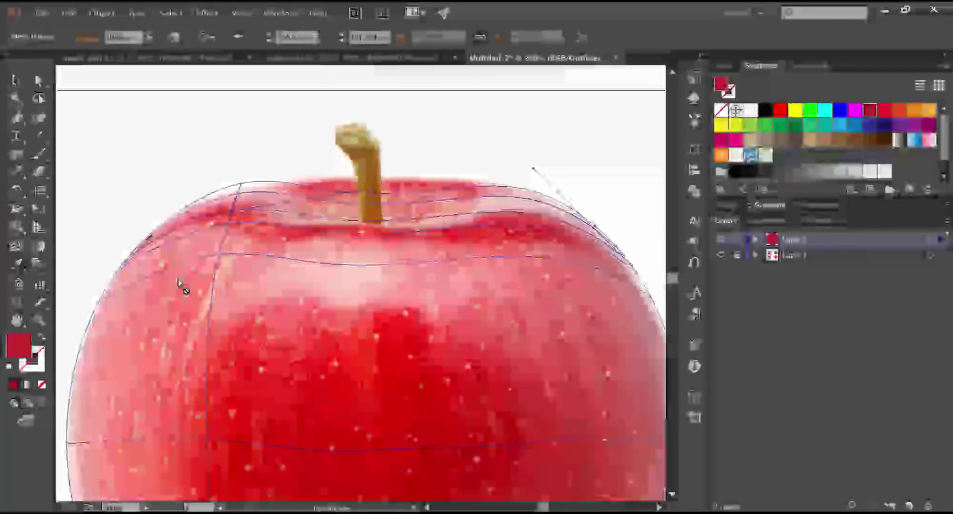
click(218, 257)
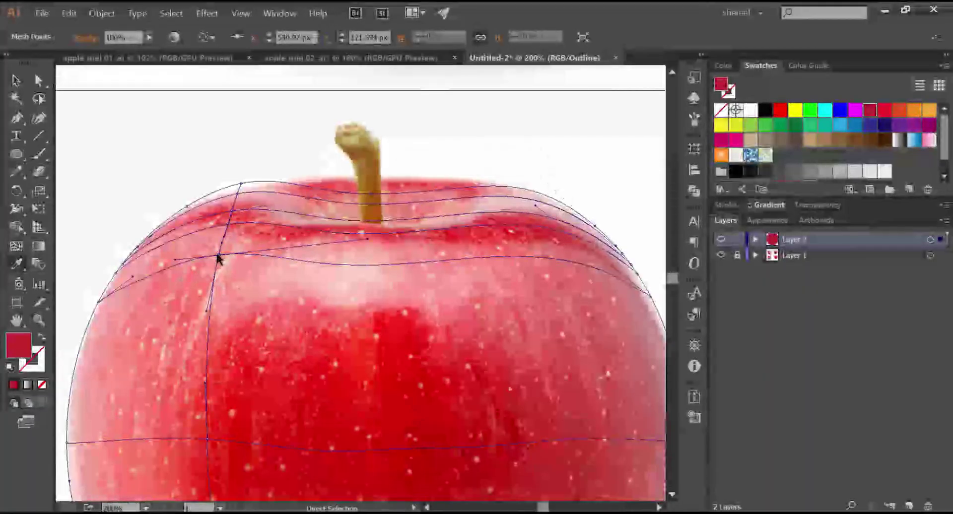
key(i)
click(232, 260)
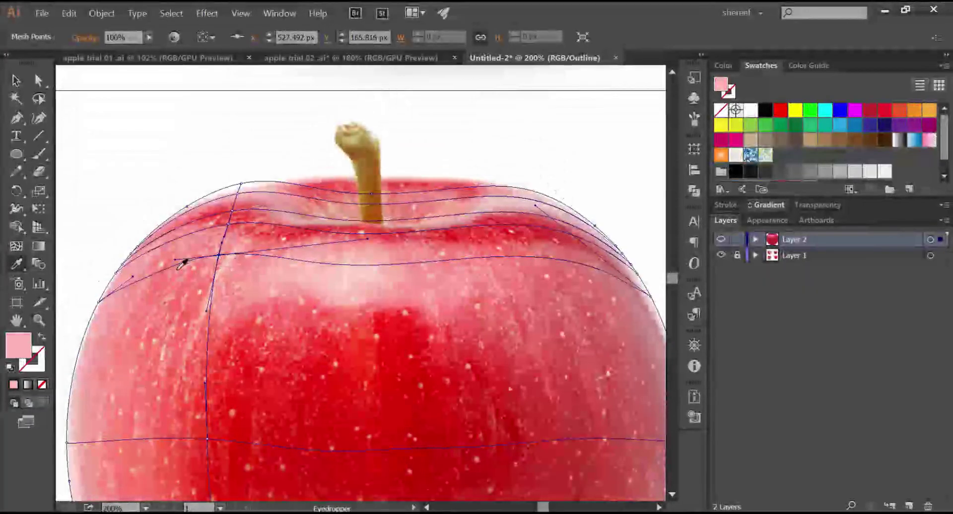
ctrl+click(99, 302)
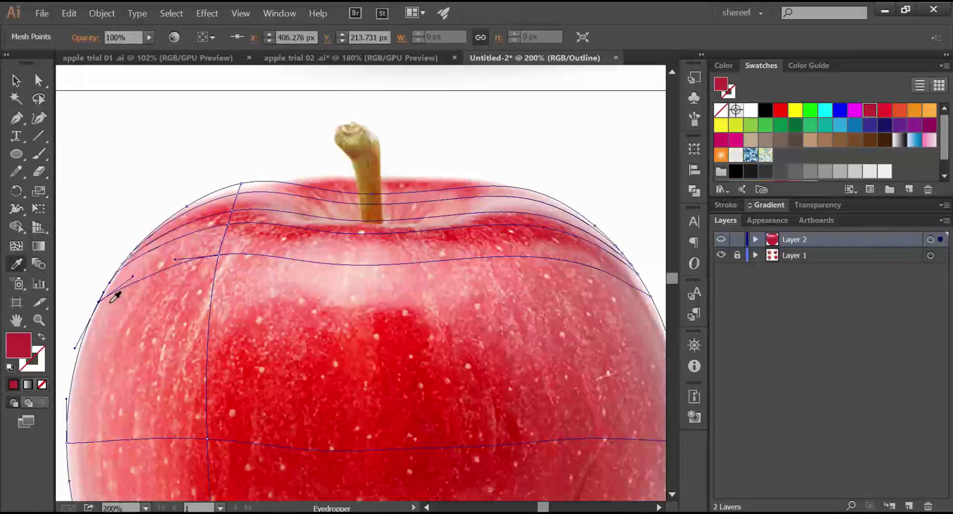
click(110, 302)
Colour the left outline points of the upper horizontal mesh lines with pinks sampled from the photo.
drag(112, 231, 141, 275)
click(146, 264)
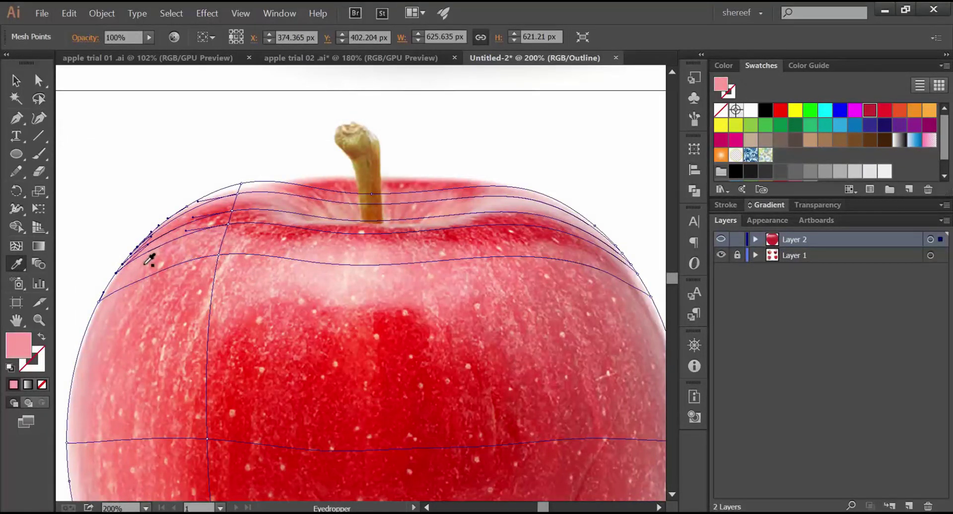
drag(189, 212, 187, 213)
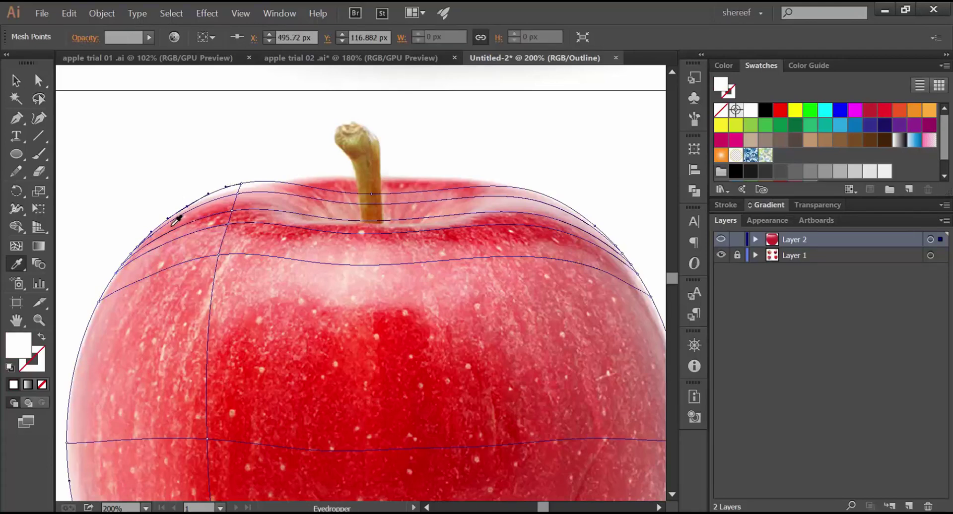
click(165, 255)
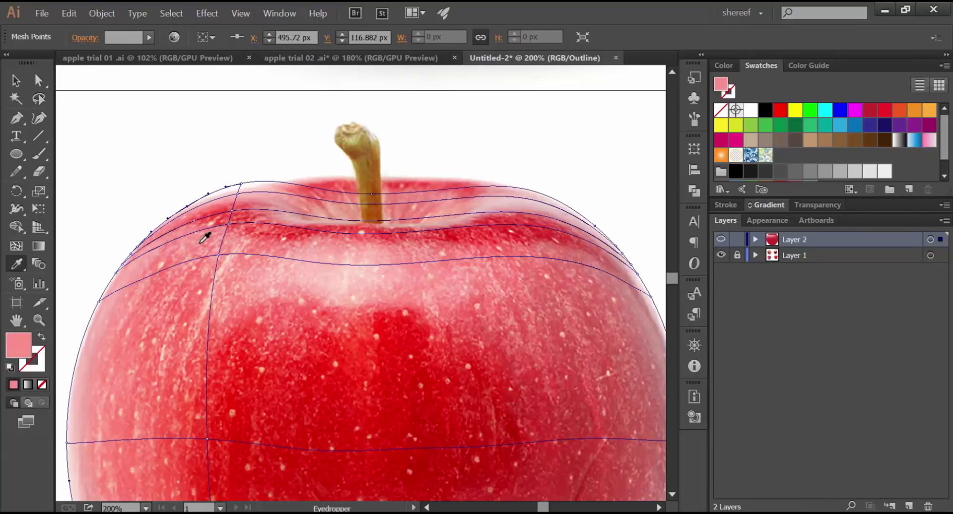
Colour the left vertical line's crossings at X 537, Y 135 px and X 540.97, Y 121.694 px with reds sampled from the photo.
click(228, 225)
click(258, 224)
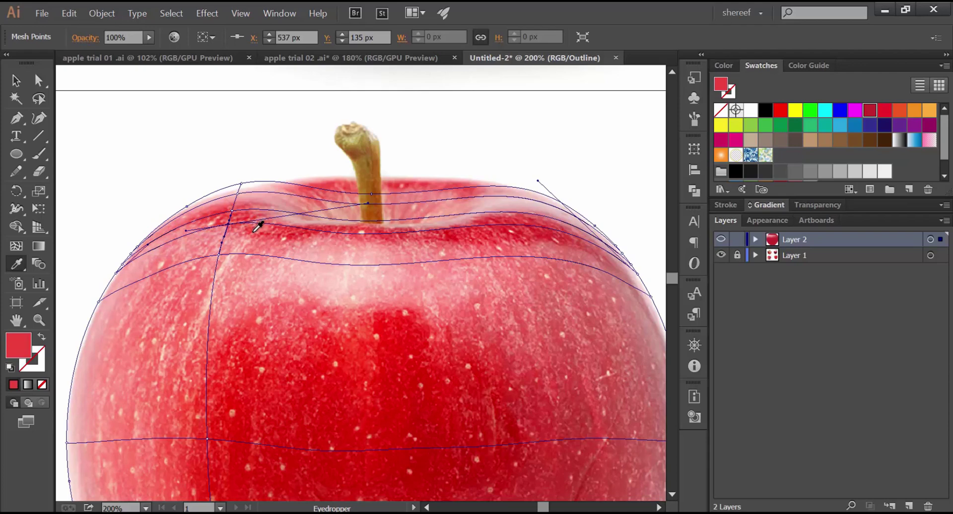
ctrl+click(231, 212)
click(241, 218)
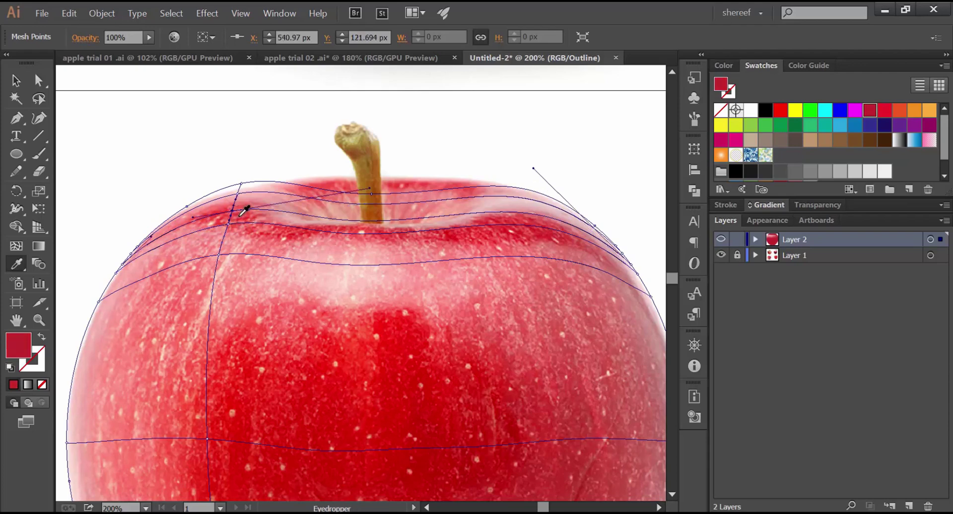
click(239, 216)
click(242, 219)
click(248, 214)
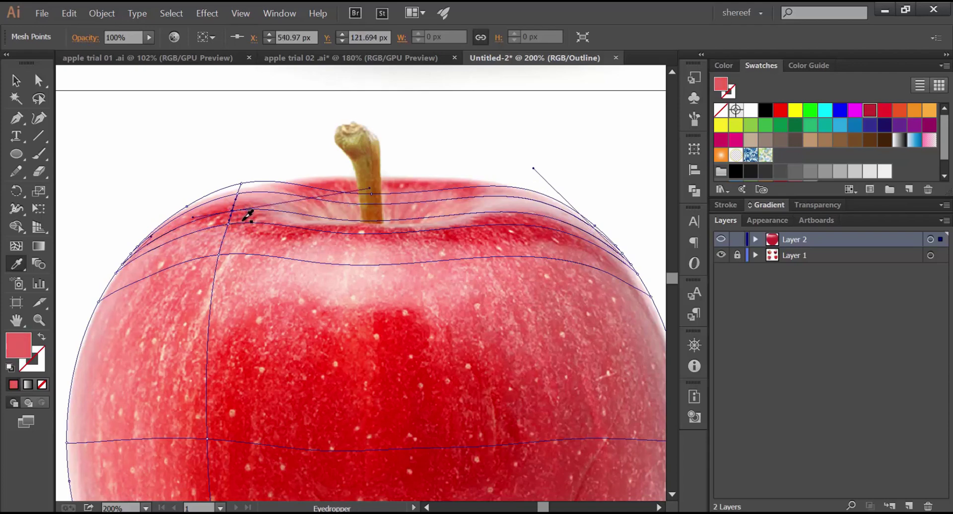
key(ctrl+shift+a)
click(260, 227)
Colour the left vertical line's topmost crossing and its upper end point on the outline with pinks sampled from the nearby photo area.
ctrl+click(235, 202)
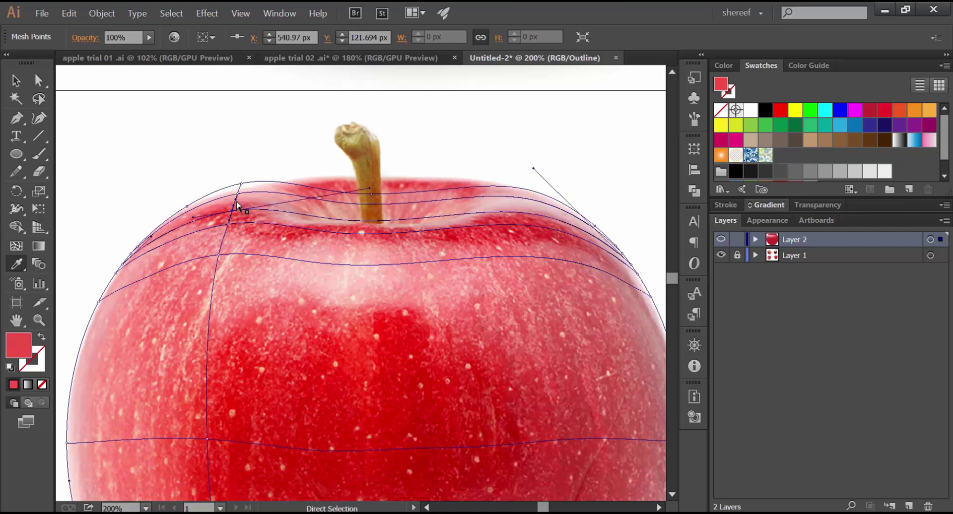
ctrl+click(241, 185)
click(247, 193)
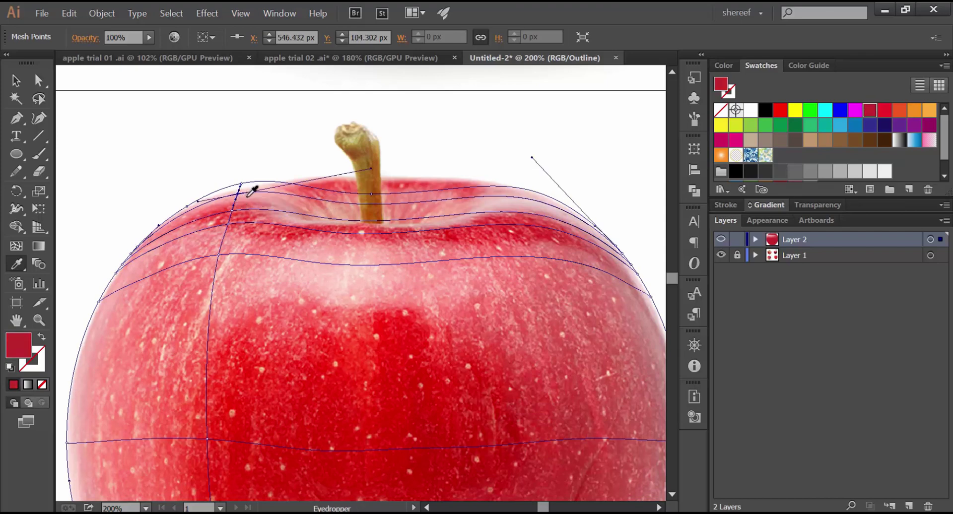
click(248, 195)
ctrl+click(258, 181)
click(253, 187)
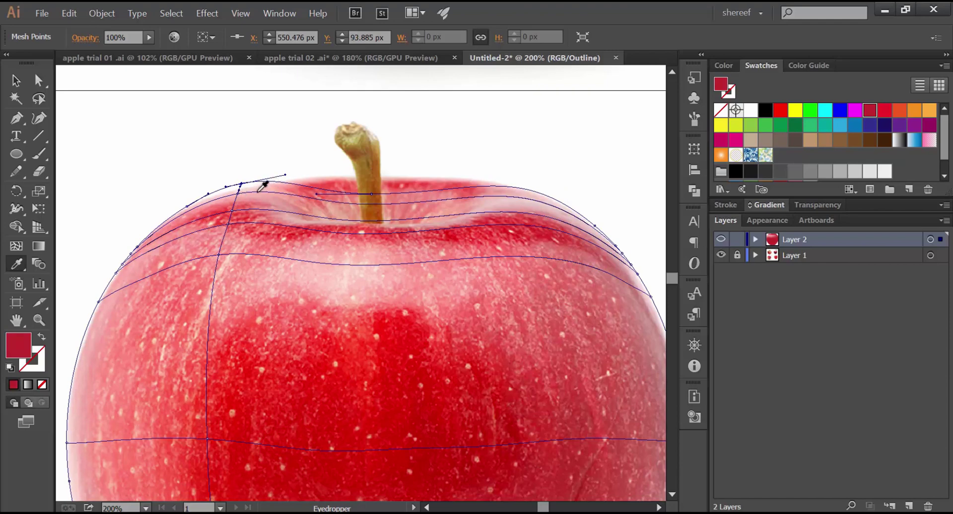
click(265, 195)
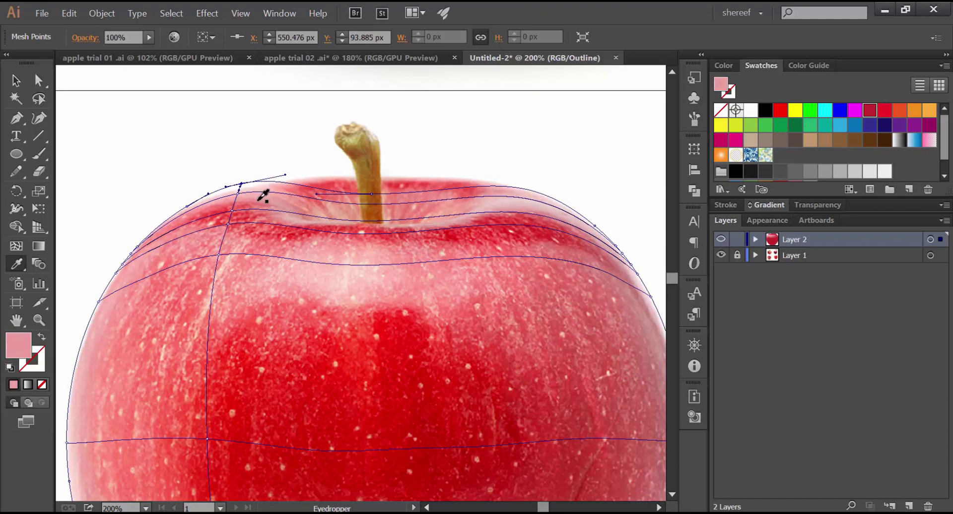
Colour the outline point behind the stem red sampled from the photo, and show Layer 2 in preview to check the mesh colours.
ctrl+click(372, 194)
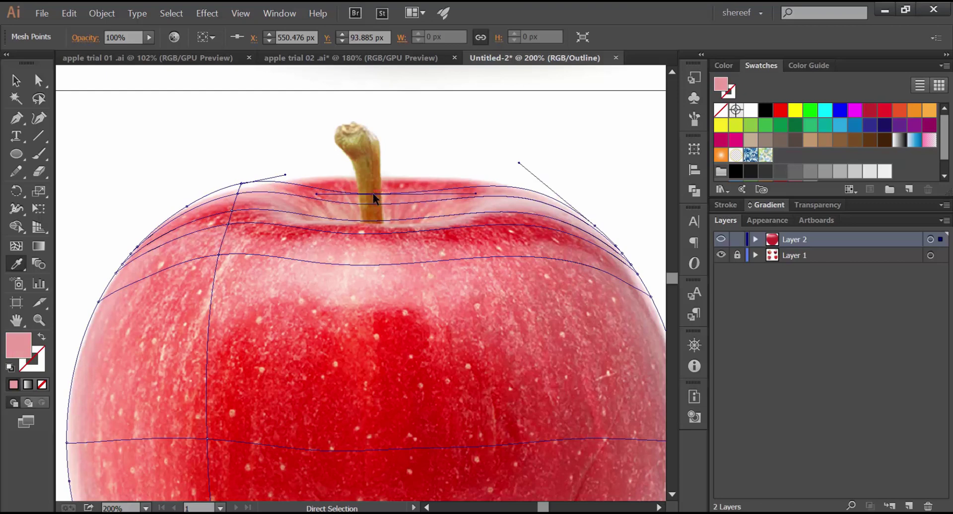
click(390, 187)
click(397, 185)
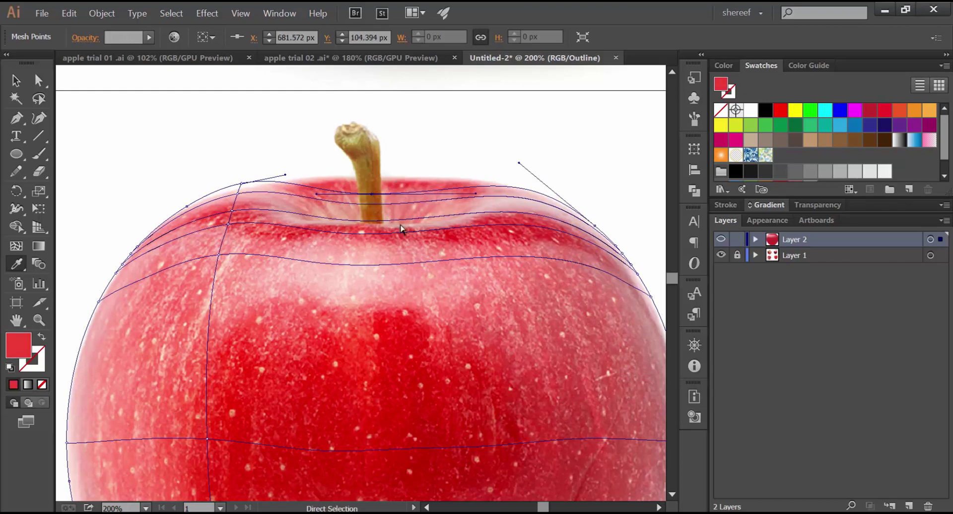
drag(428, 264, 402, 260)
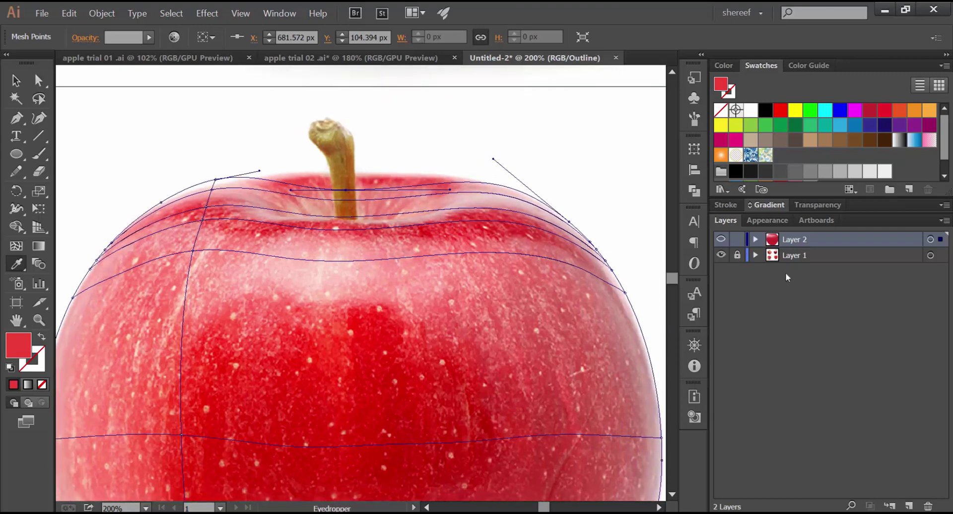
ctrl+click(722, 241)
scroll(585, 314, down, 3)
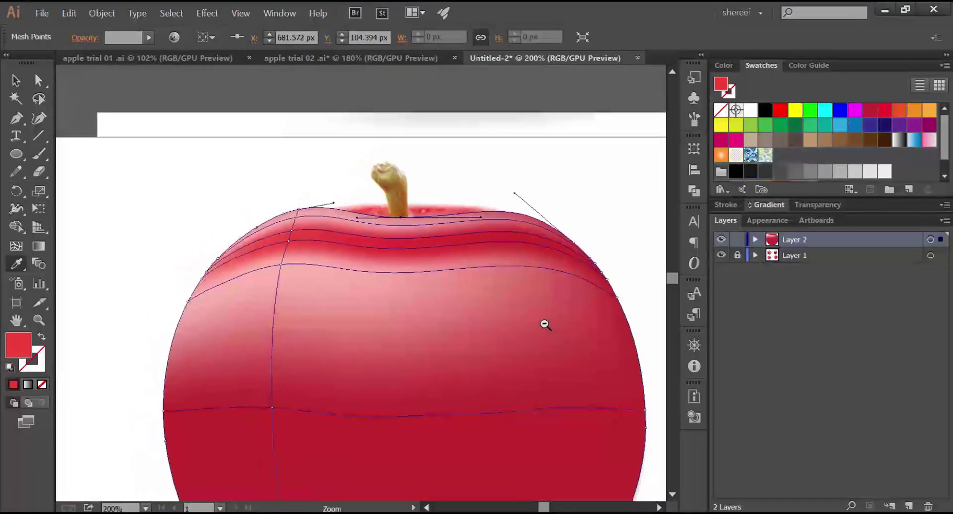
drag(517, 350, 513, 308)
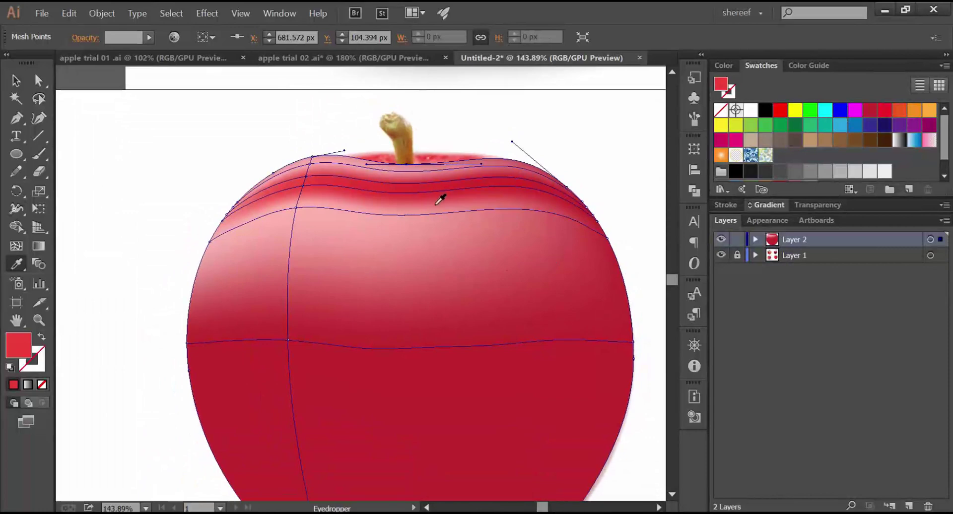
Return Layer 2 to outline view and recolour the crossing at X 540.97, Y 121.694 px pale pink sampled from the stem hollow.
ctrl+click(722, 240)
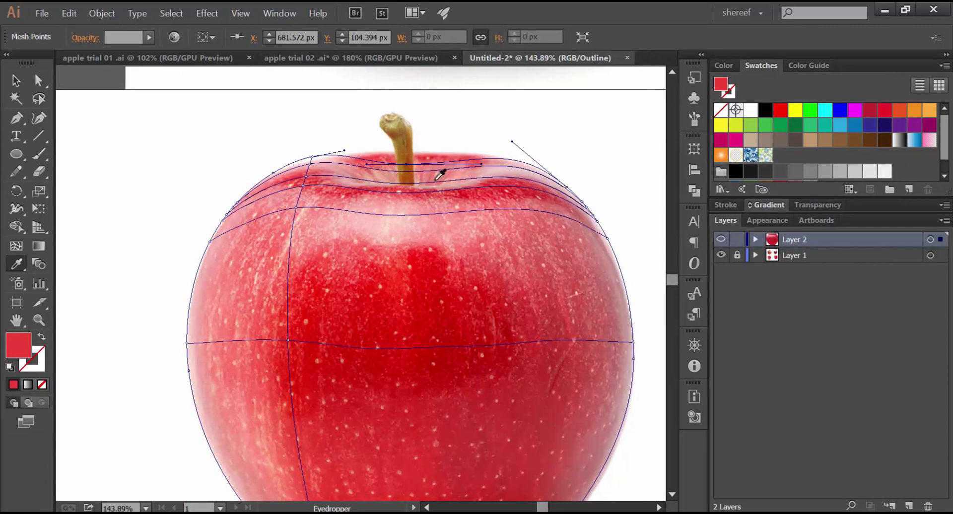
key(ctrl)
ctrl+click(305, 178)
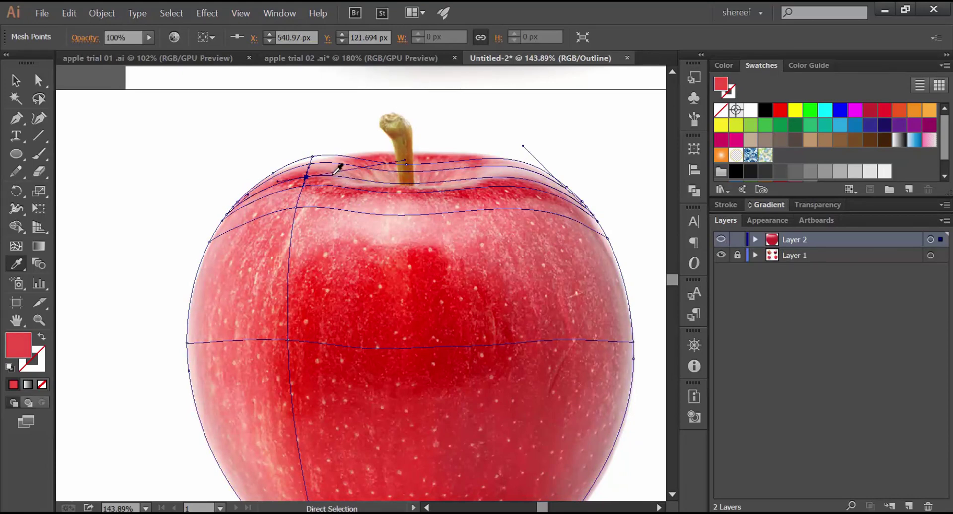
click(353, 181)
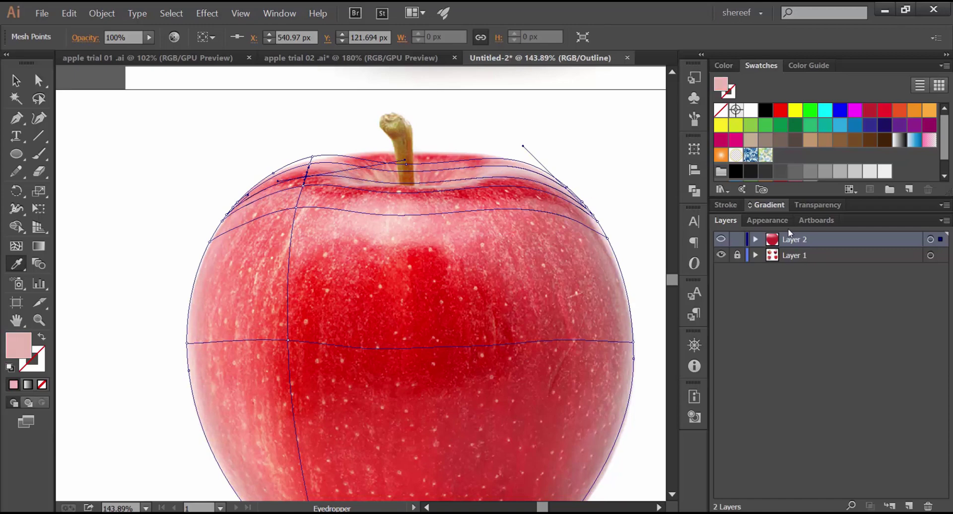
ctrl+click(722, 240)
ctrl+click(722, 241)
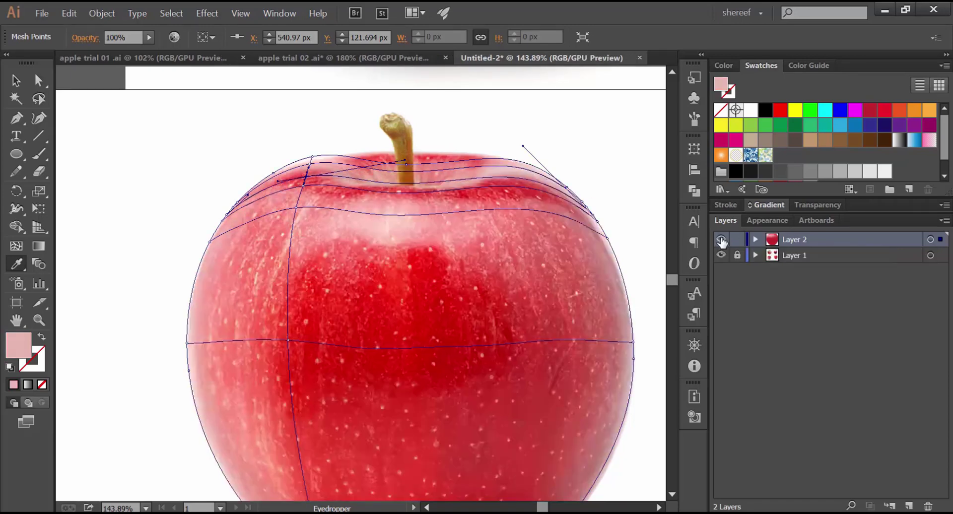
Recolour the left vertical line's topmost crossing bright red sampled from the photo below the stem hollow.
ctrl+click(309, 164)
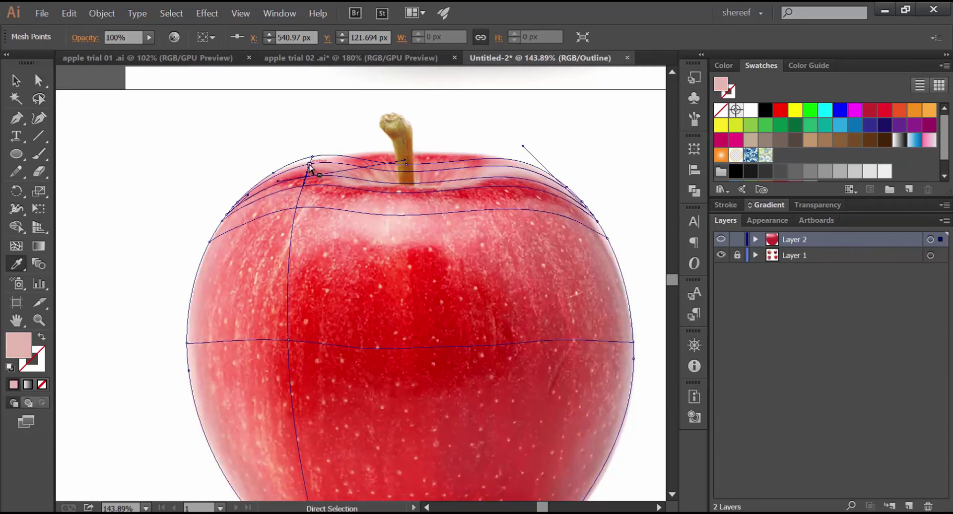
ctrl+click(309, 165)
click(348, 194)
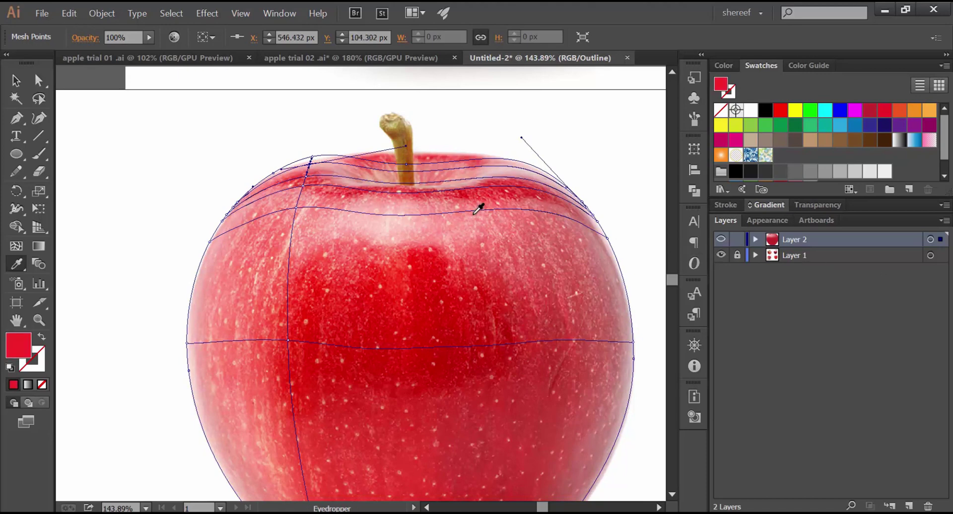
Add three vertical mesh lines through the lowest upper-section mesh line: one left of the stem and two to its right.
key(u)
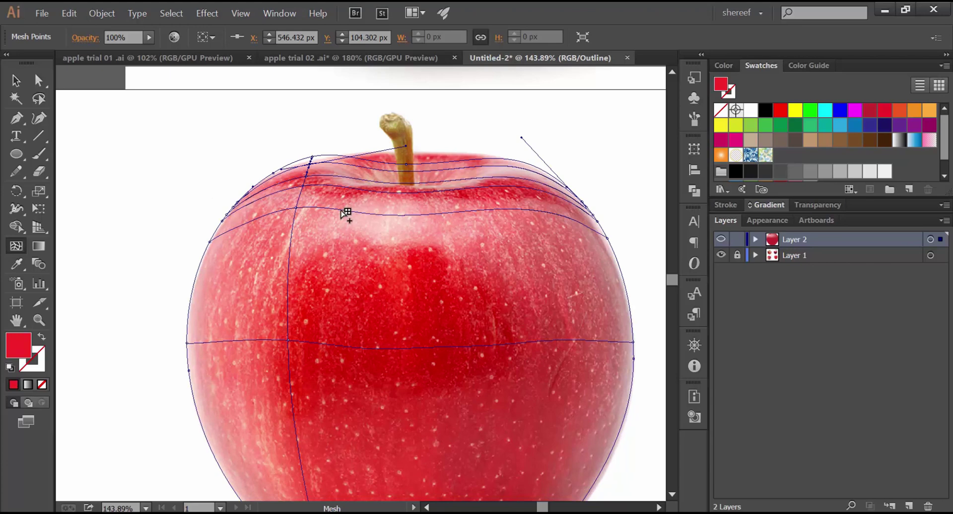
click(341, 209)
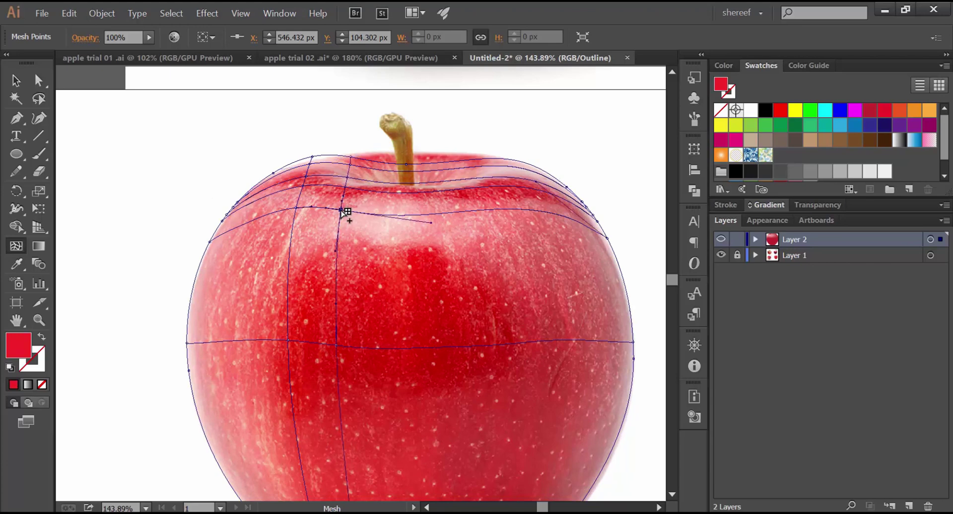
click(478, 209)
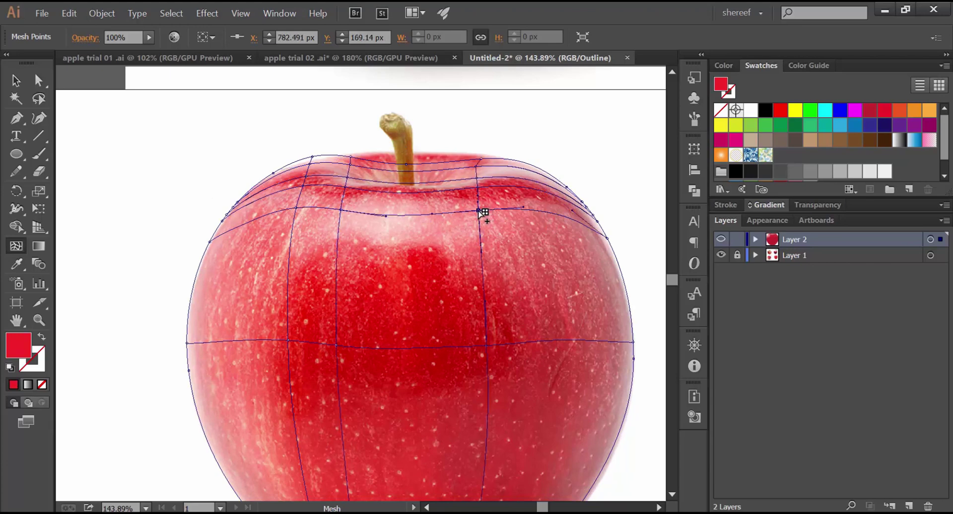
click(544, 213)
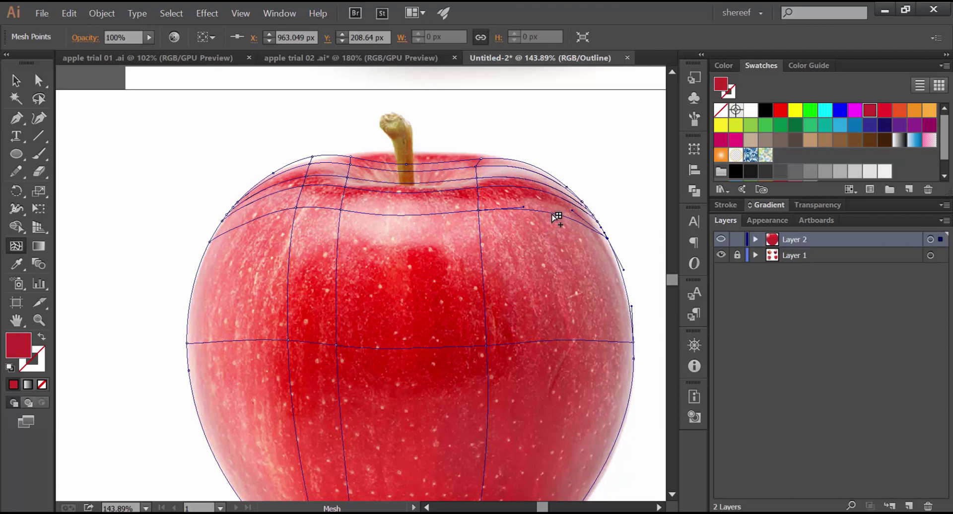
click(553, 213)
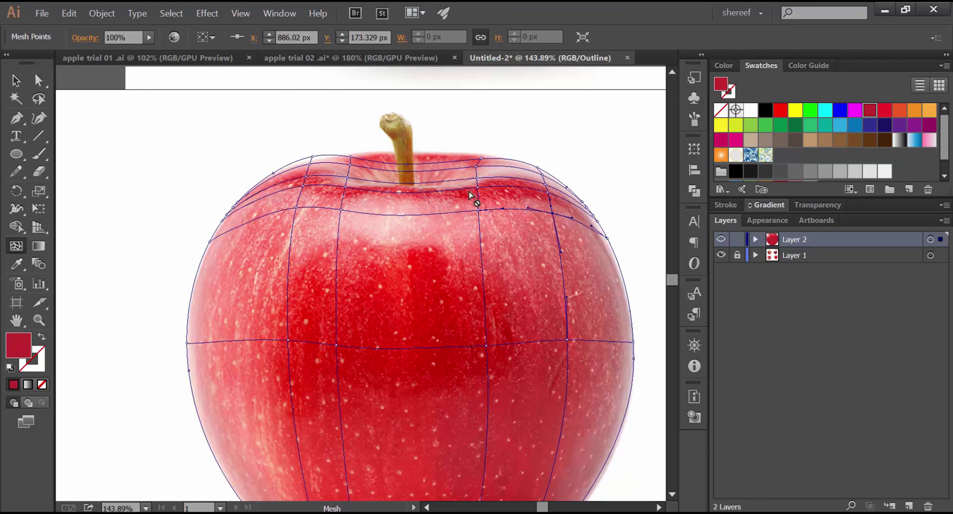
Examine the mesh colours around the stem with Layer 2 in preview, and return the layer to outline view.
click(425, 181)
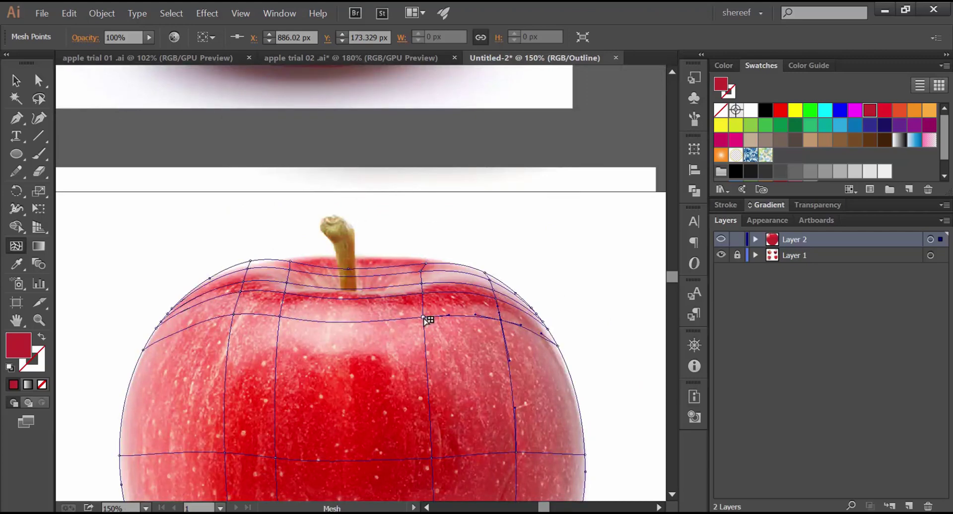
click(355, 295)
ctrl+click(721, 240)
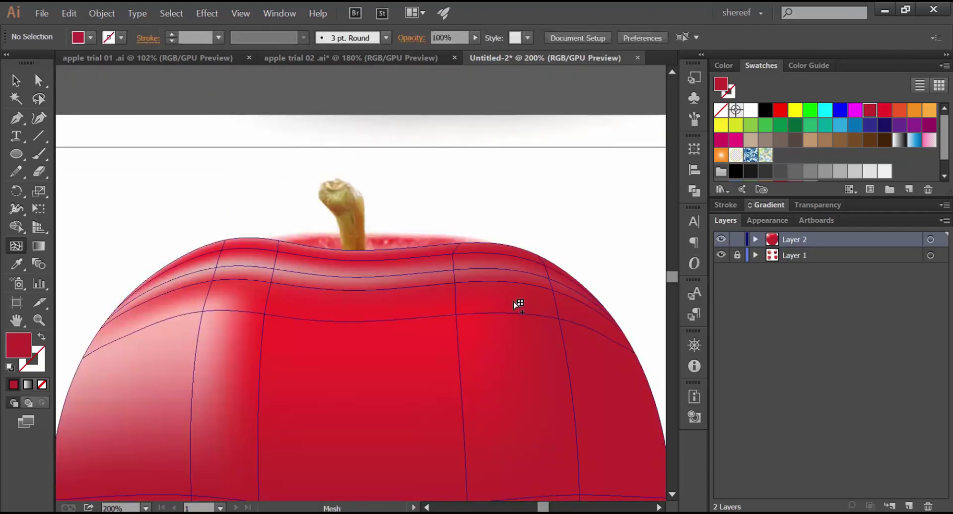
drag(491, 327, 402, 329)
drag(316, 333, 334, 300)
ctrl+click(720, 239)
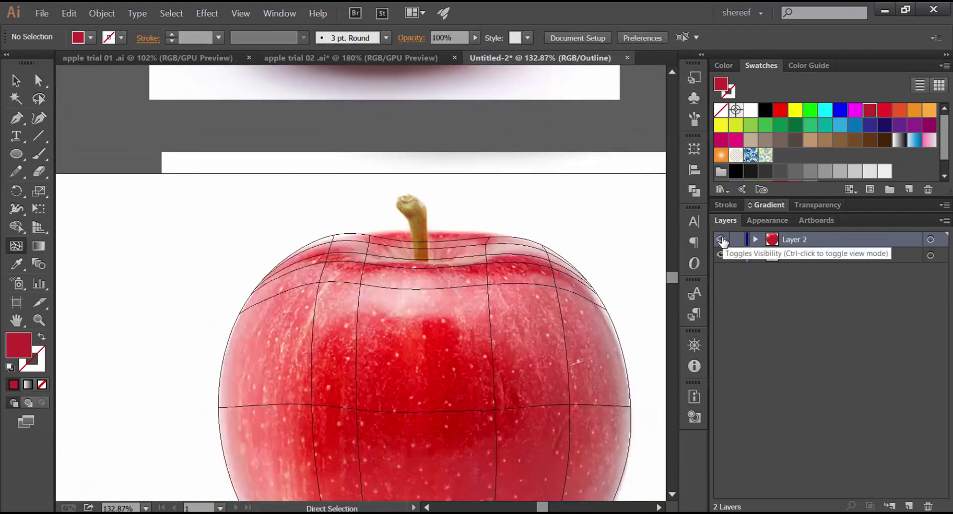
Show Layer 2 in preview and recolour the crossing at X 527.492, Y 165.816 px bright red sampled from the apple's middle.
ctrl+click(720, 239)
ctrl+click(319, 282)
click(399, 334)
key(ctrl+z)
key(i)
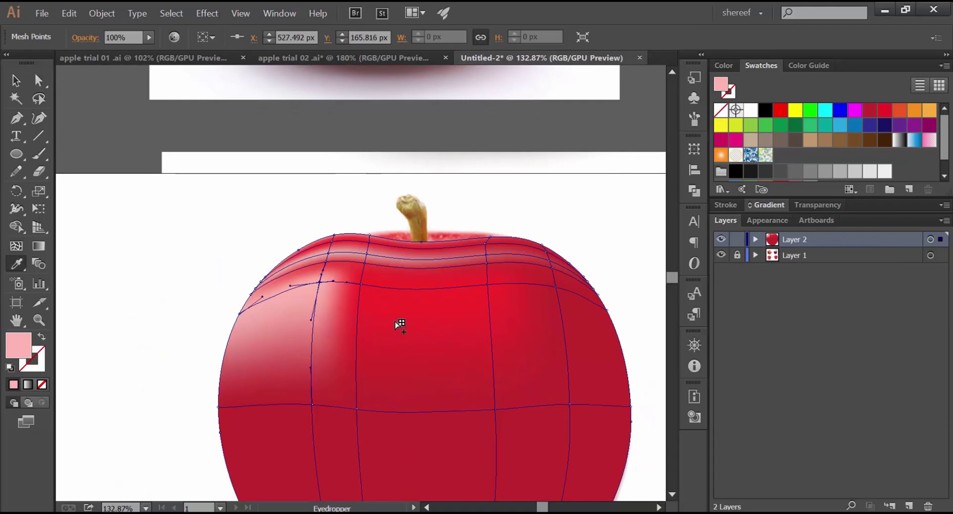
click(400, 323)
Recolour the crossings at X 589.85 px and X 782.491 px pink, with saturations of 49% and 55.92% respectively.
ctrl+click(361, 282)
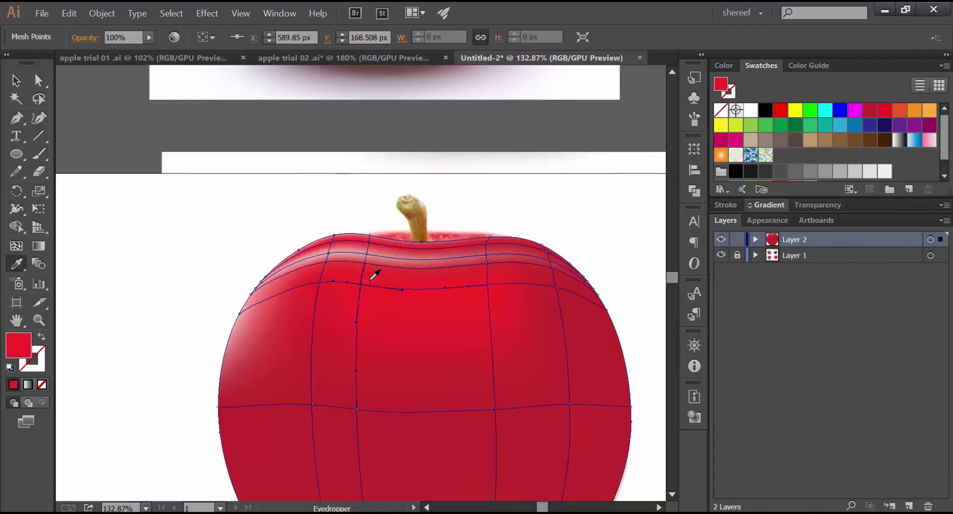
click(728, 66)
click(943, 66)
click(860, 107)
drag(825, 113, 800, 113)
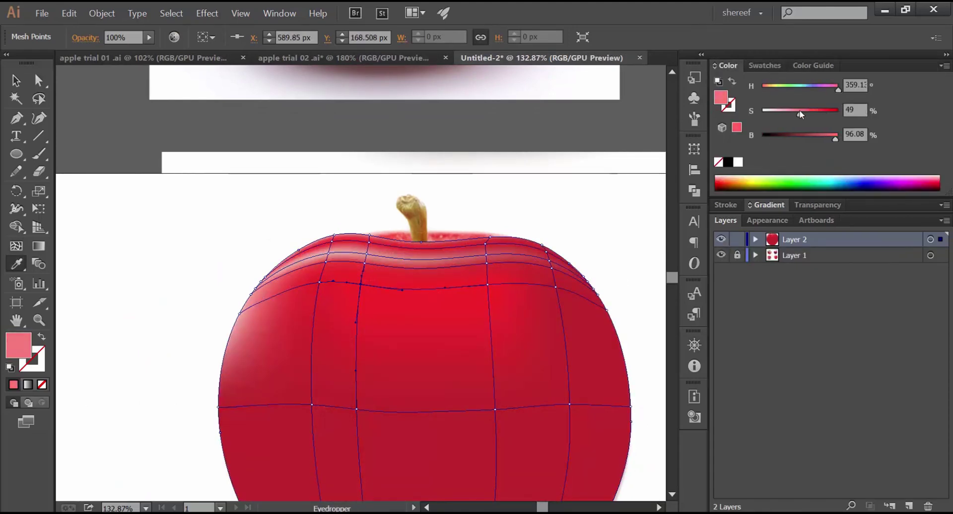
ctrl+click(488, 284)
click(805, 112)
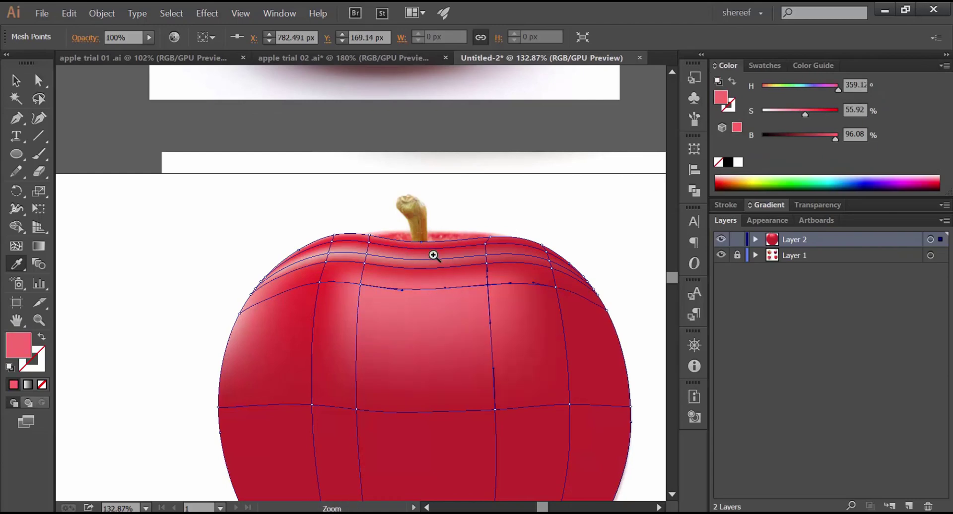
Return Layer 2 to outline view and raise two crossings left of the stem to Y 117.312 px and Y 129.482 px.
drag(435, 256, 486, 292)
ctrl+click(721, 239)
drag(386, 330, 416, 306)
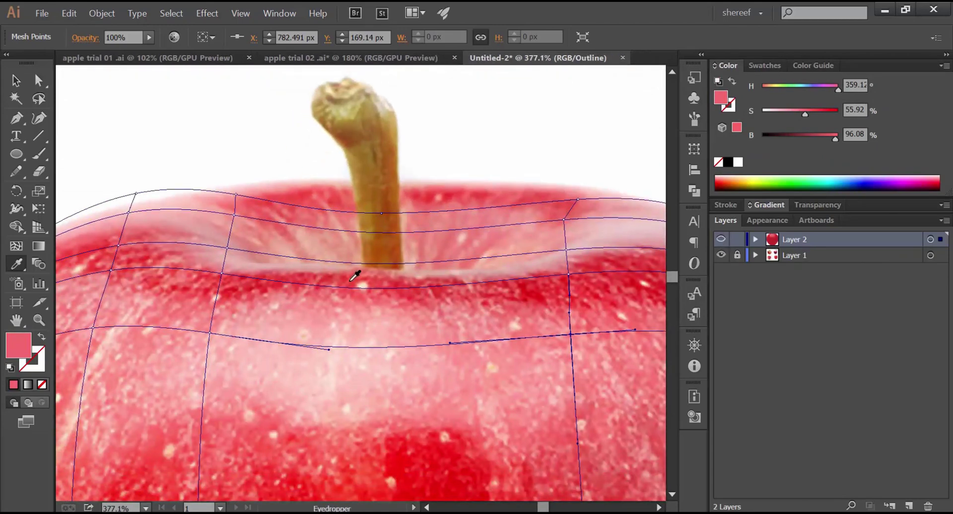
key(a)
key(u)
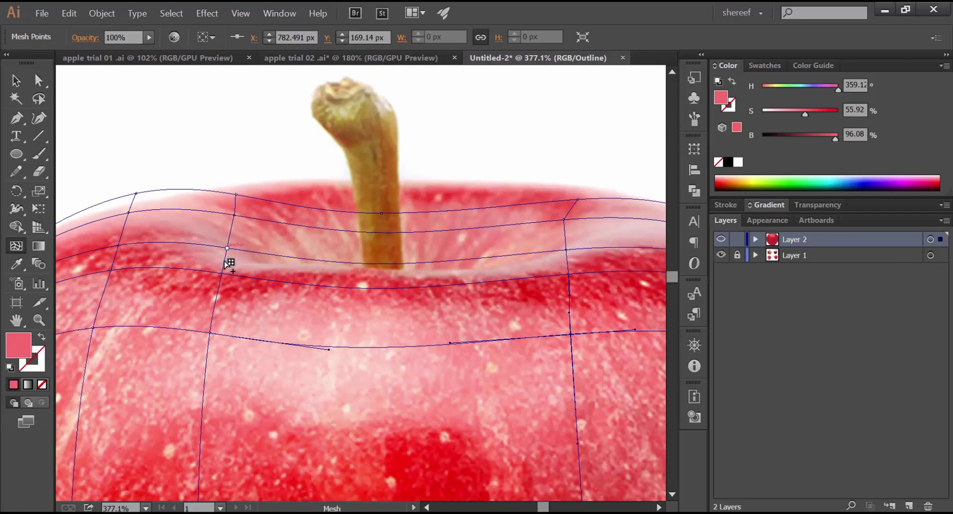
drag(227, 248, 229, 237)
drag(222, 273, 225, 260)
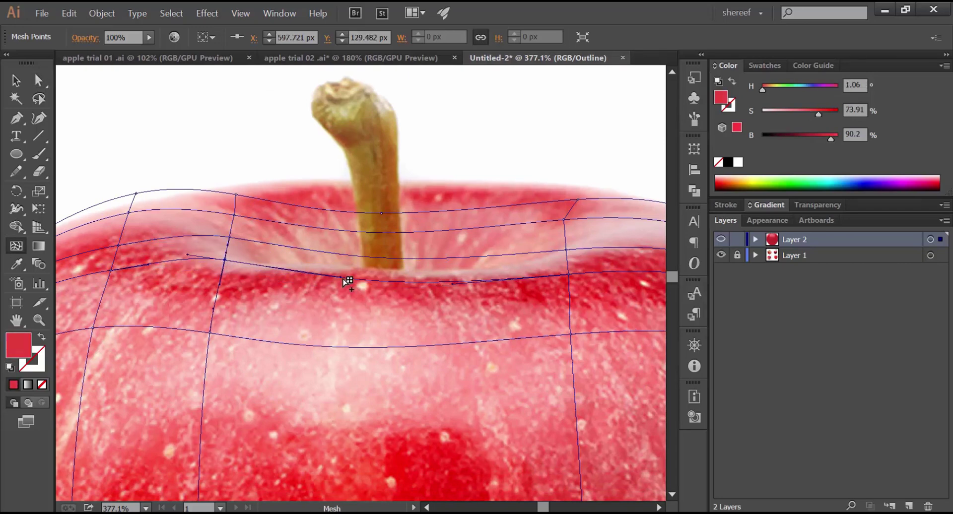
Pull the direction handles of the two mesh lines below the stem down so they follow the hollow's front lip.
drag(342, 276, 341, 290)
drag(450, 284, 451, 298)
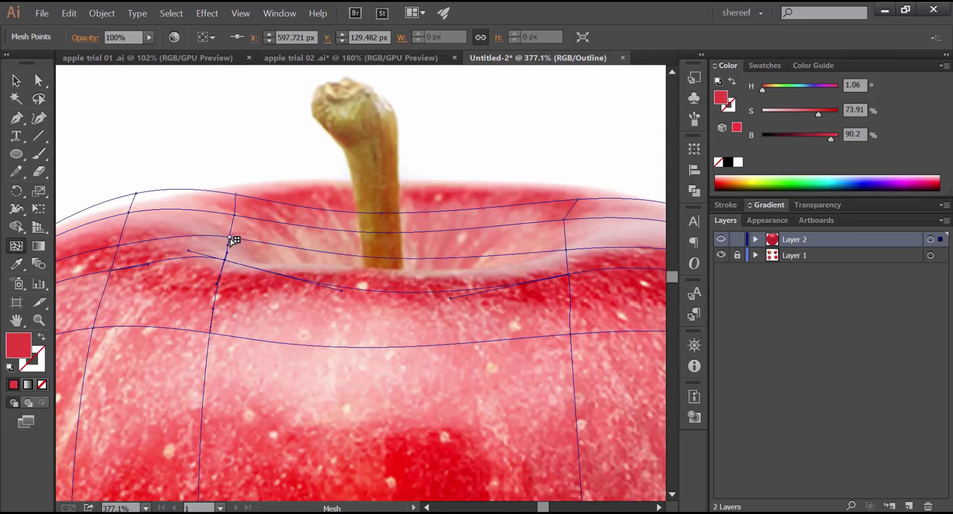
click(230, 237)
drag(344, 255, 344, 270)
drag(451, 262, 455, 276)
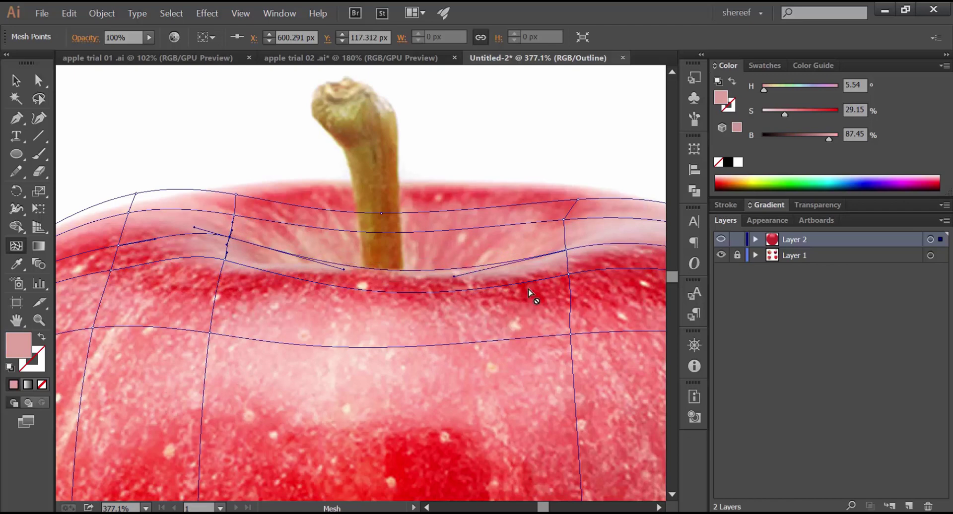
Move the crossing on the apple's right shoulder to X 873.709, Y 124.101 px and bend its line along the highlight.
drag(608, 301, 539, 306)
ctrl+alt+click(538, 301)
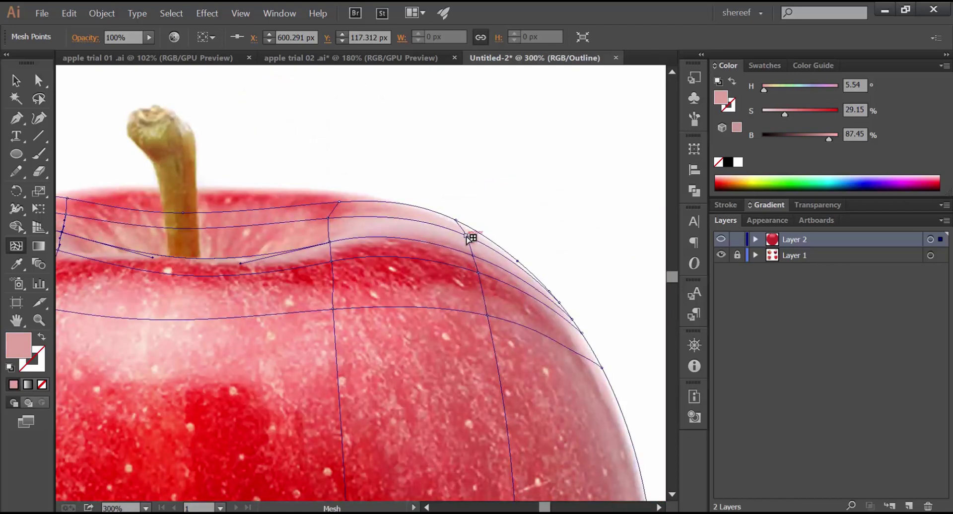
click(473, 256)
drag(473, 256, 468, 242)
drag(379, 233, 379, 228)
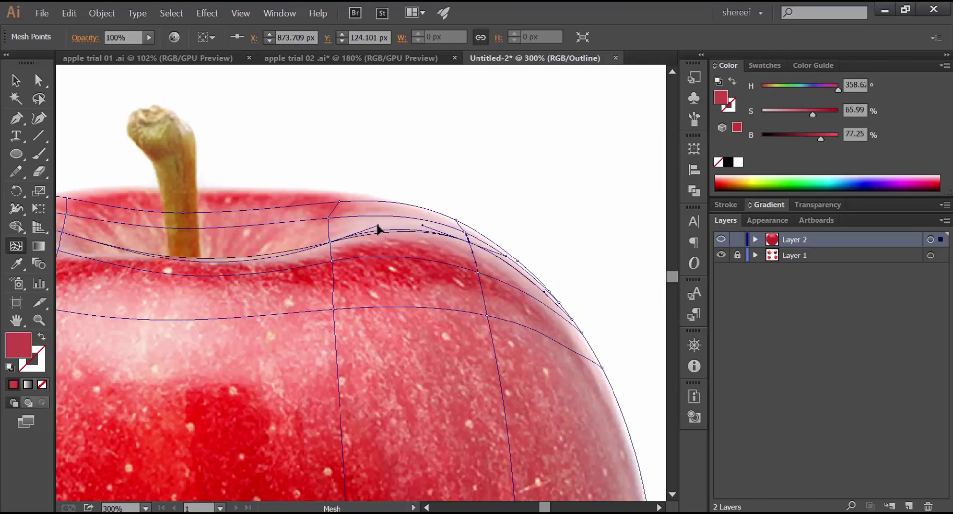
Refine the lip line's handle left of the stem and curve the mesh line above it down into the stem hollow.
scroll(171, 239, left, 5)
click(201, 226)
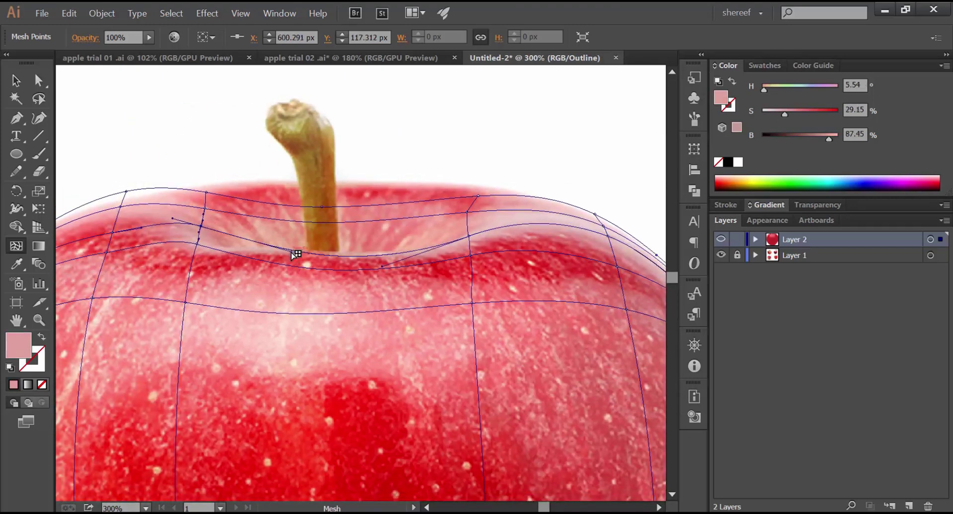
drag(291, 252, 291, 260)
click(197, 244)
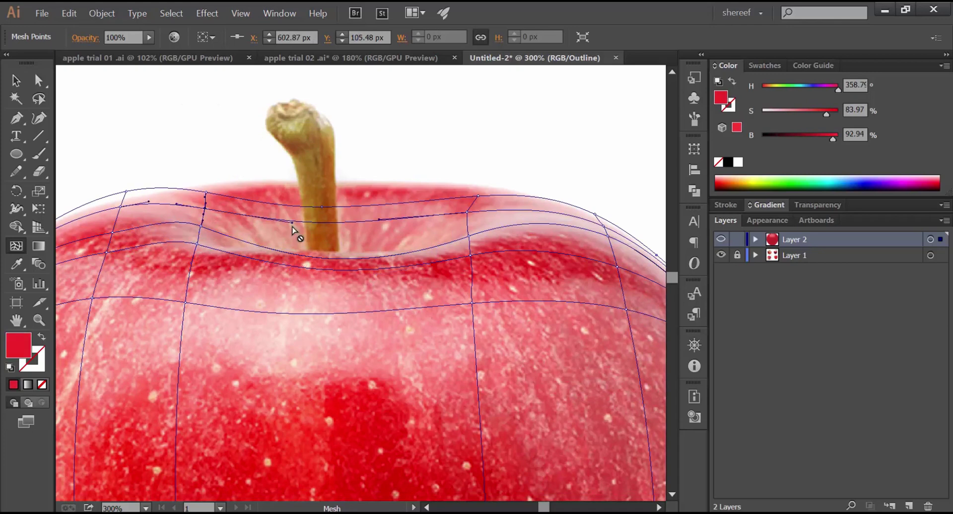
drag(292, 223, 305, 245)
drag(379, 219, 370, 243)
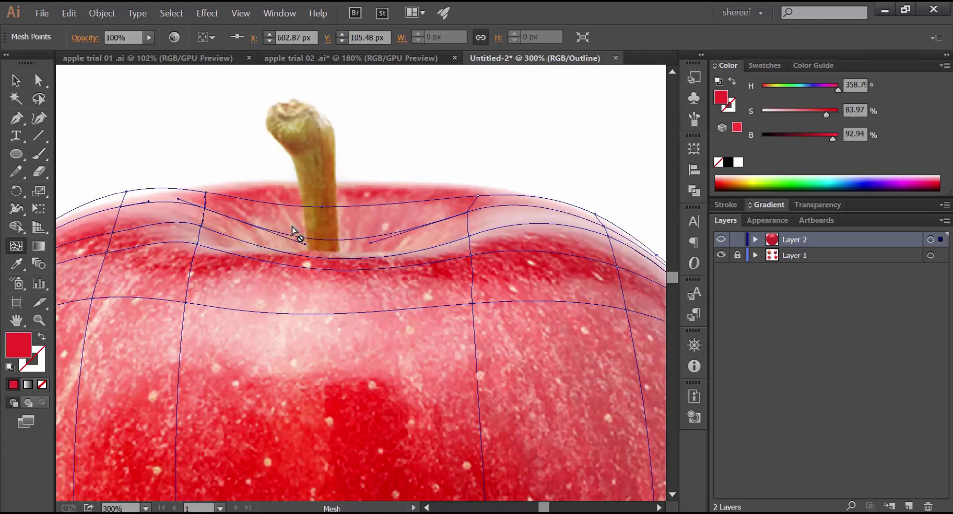
Adjust the dark-edge crossings on both shoulders to X 538.957, Y 128.524 px and X 878.076, Y 137.761 px.
drag(292, 229, 365, 228)
mouse_move(186, 231)
mouse_down()
mouse_move(189, 221)
mouse_move(183, 242)
mouse_up()
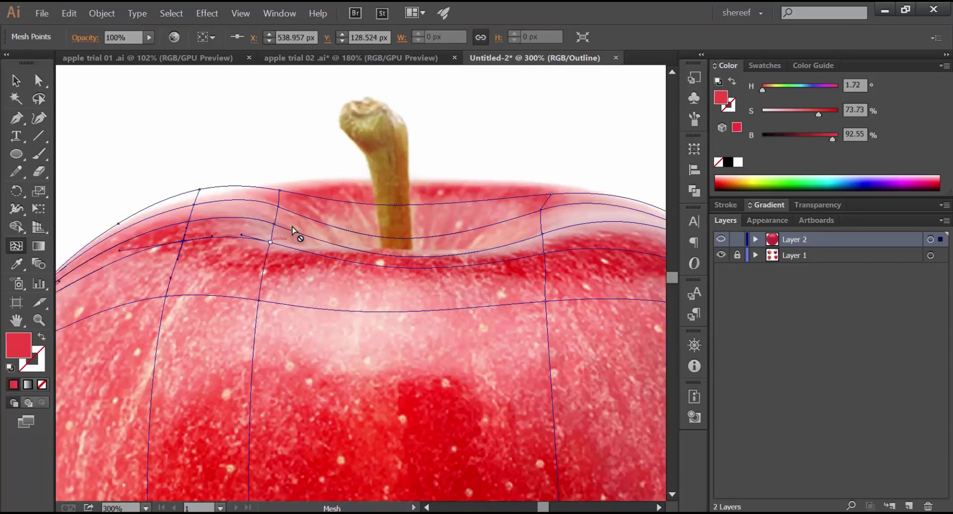
drag(270, 243, 97, 249)
drag(517, 261, 516, 254)
drag(516, 254, 524, 257)
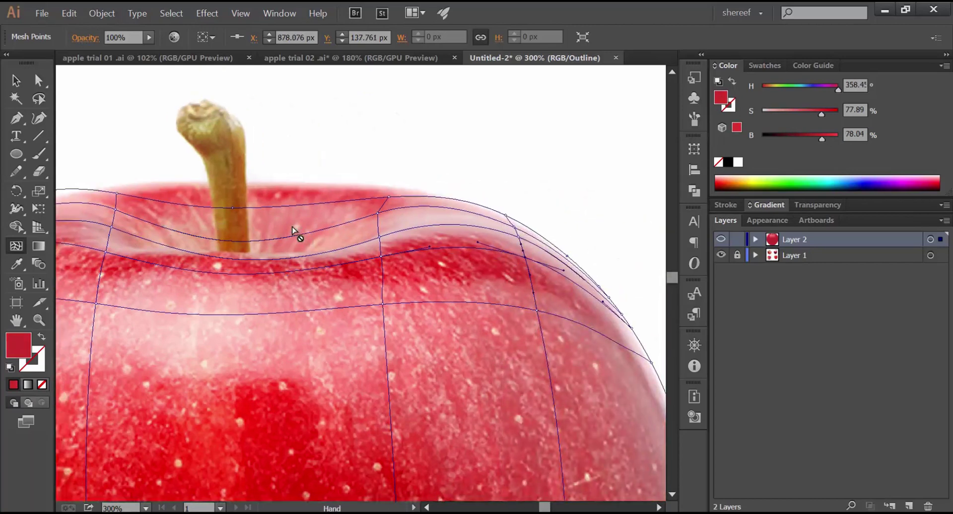
scroll(293, 229, left, 3)
Preview Layer 2, set the crossing at X 602.87 px to 48.1% saturation and recolour the one at X 778.953 px red with 83.53% brightness.
key(ctrl+y)
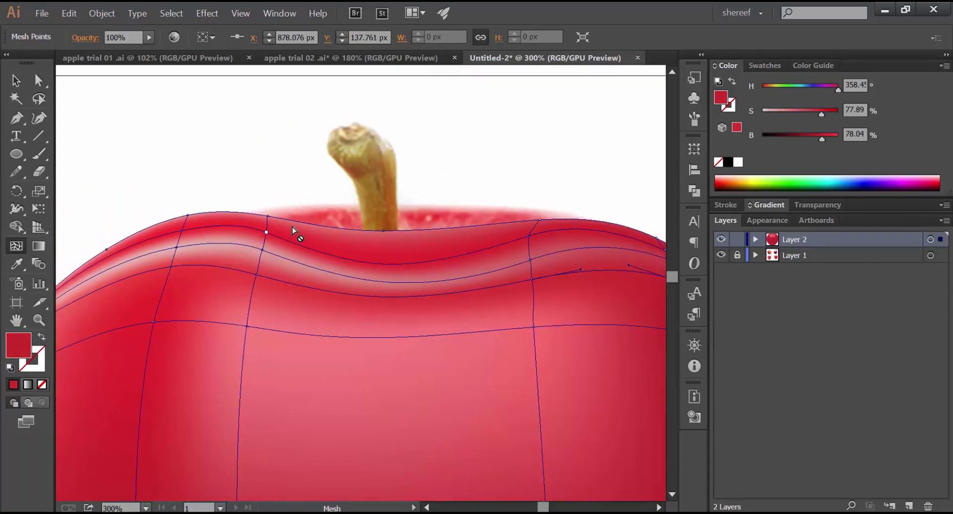
drag(266, 232, 352, 211)
click(352, 211)
drag(828, 114, 810, 114)
drag(293, 229, 242, 246)
key(ctrl+z)
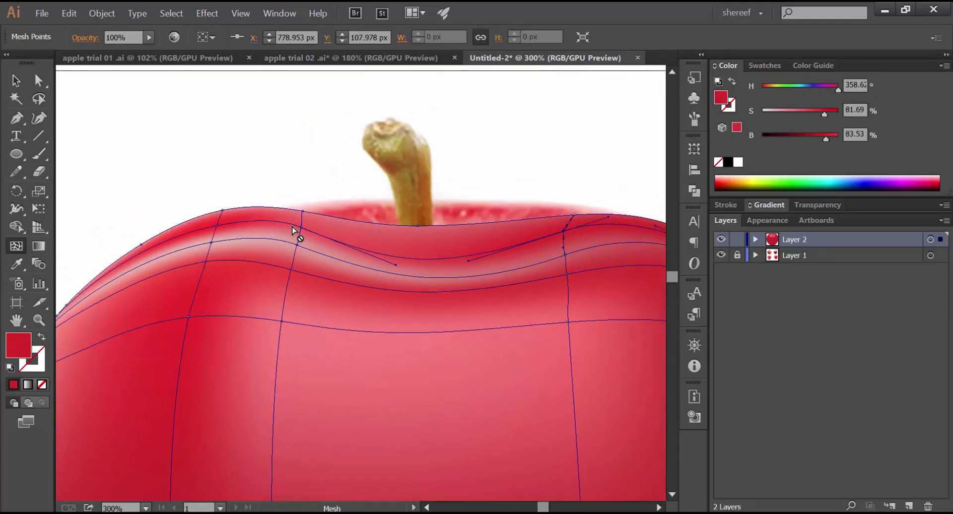
Add a vertical mesh line through the stem hollow at X 685.33, Y 126.81 px.
key(ctrl+z)
key(a)
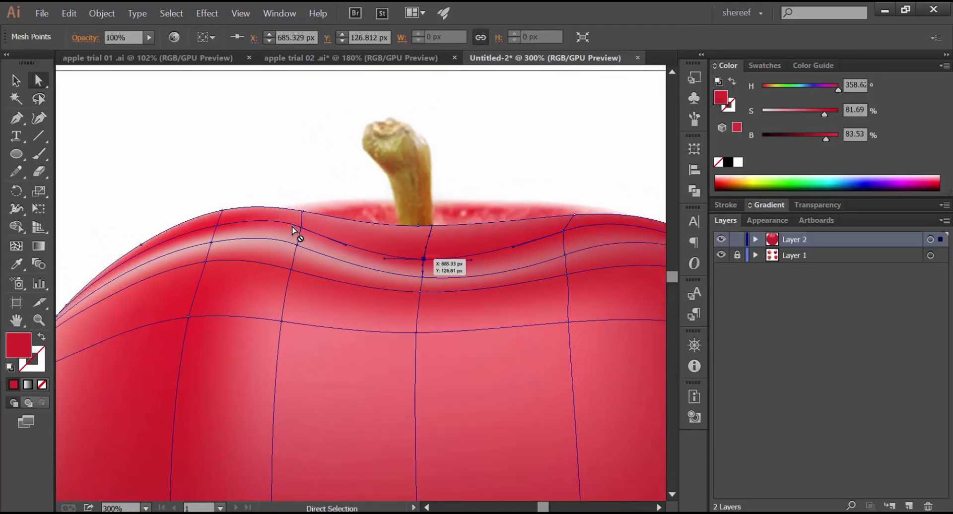
key(u)
key(ctrl+=)
Lower the new vertical line's upper two crossings, placing the one on the pink highlight at X 684.056, Y 141.985 px.
drag(427, 255, 424, 269)
click(425, 284)
key(ctrl+z)
key(ctrl+z)
key(ctrl+z)
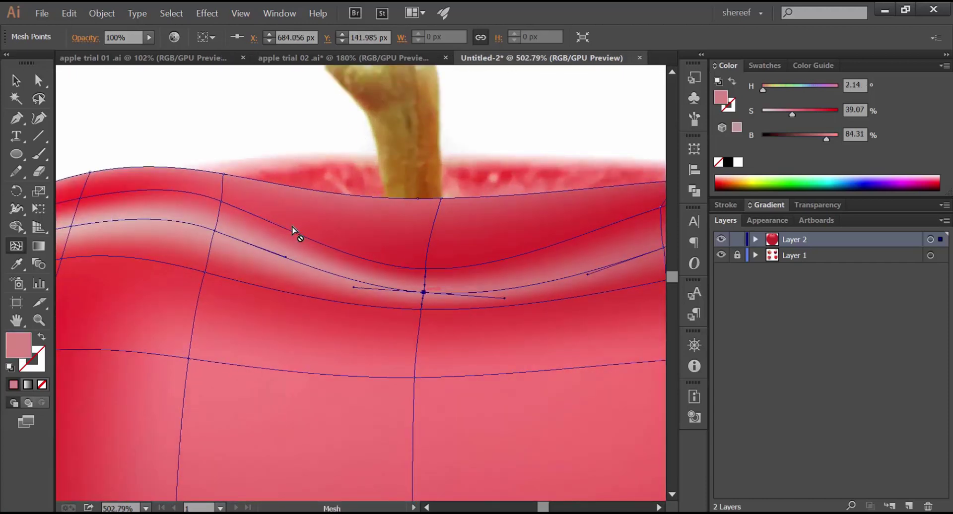
Deepen the hollow by lowering the vertical line's three upper crossings, with the highlight crossing at X 683.154, Y 148.46 px.
key(ctrl+z)
key(ctrl+z)
key(ctrl+z)
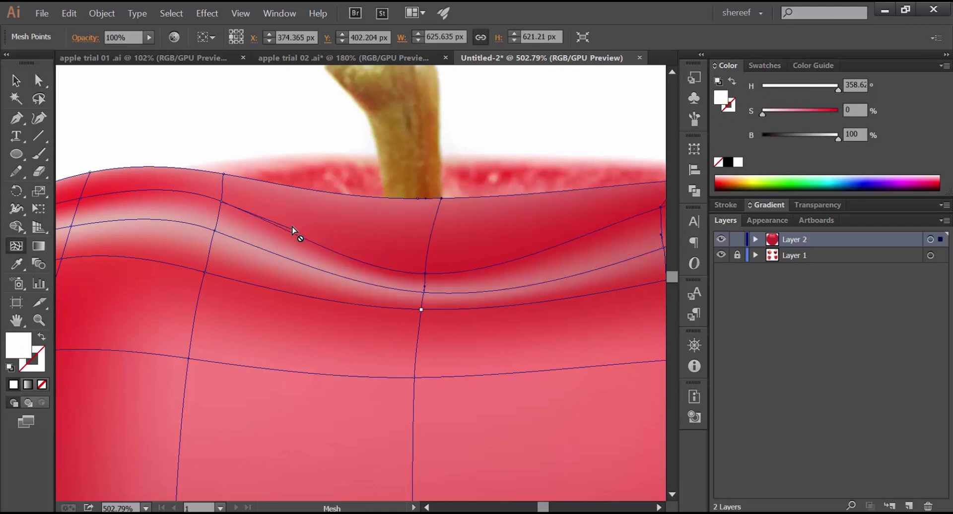
key(ctrl+z)
key(ctrl+z)
key(ctrl+z)
key(ctrl+z)
key(ctrl+z)
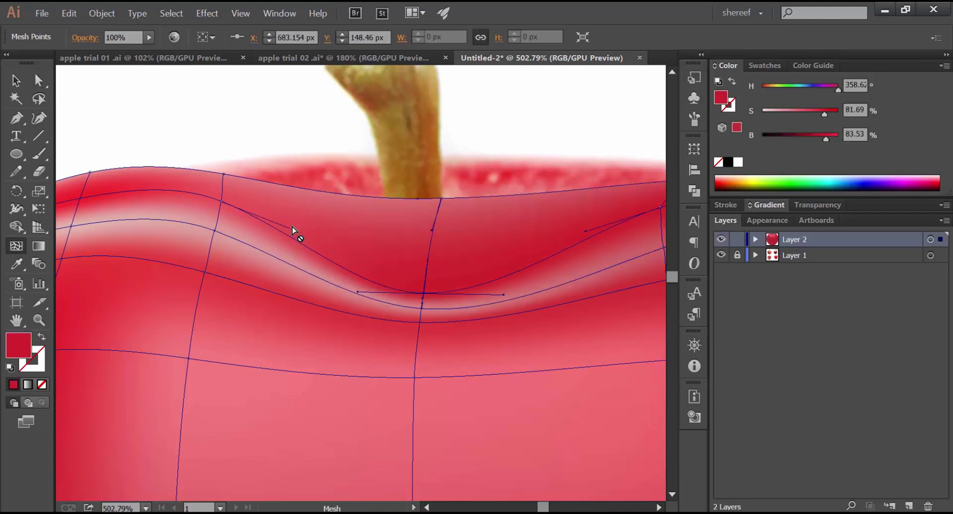
Recolour the vertical line's top outline point red at 82.3% saturation, and darken the crossing at Y 142.272 px to 52.94% brightness.
key(ctrl+z)
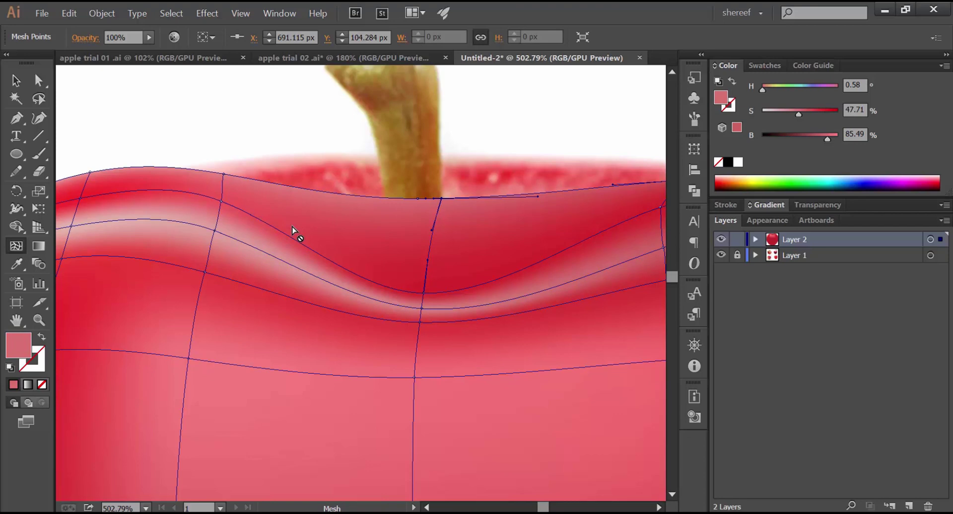
key(ctrl+z)
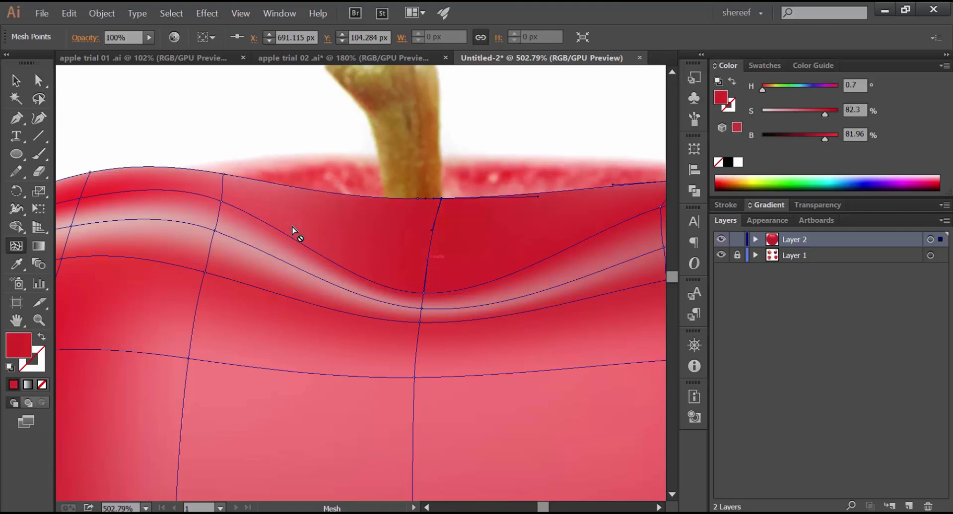
key(ctrl+z)
key(ctrl+z)
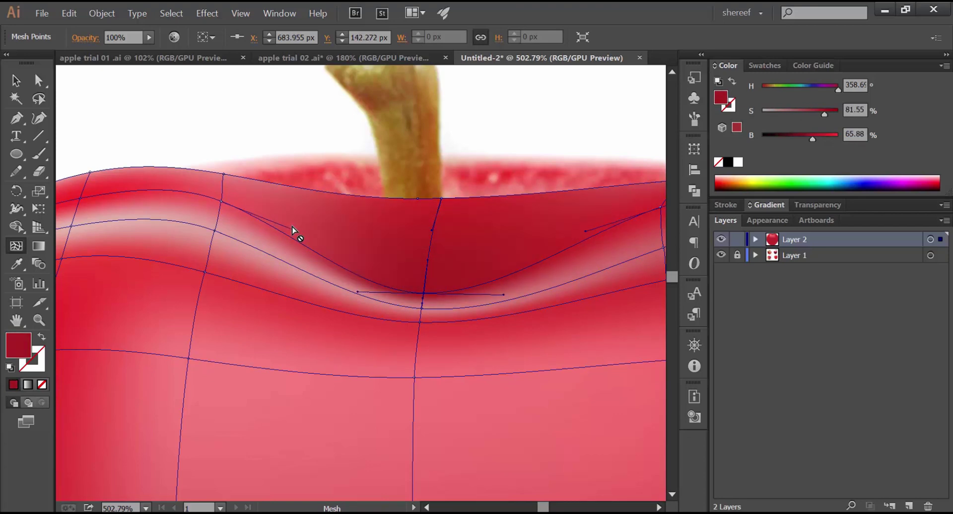
key(ctrl+z)
key(ctrl+z)
Deselect the mesh, examine the apple with the reference photo hidden, and show the photo again with Layer 1 unlocked.
key(ctrl+0)
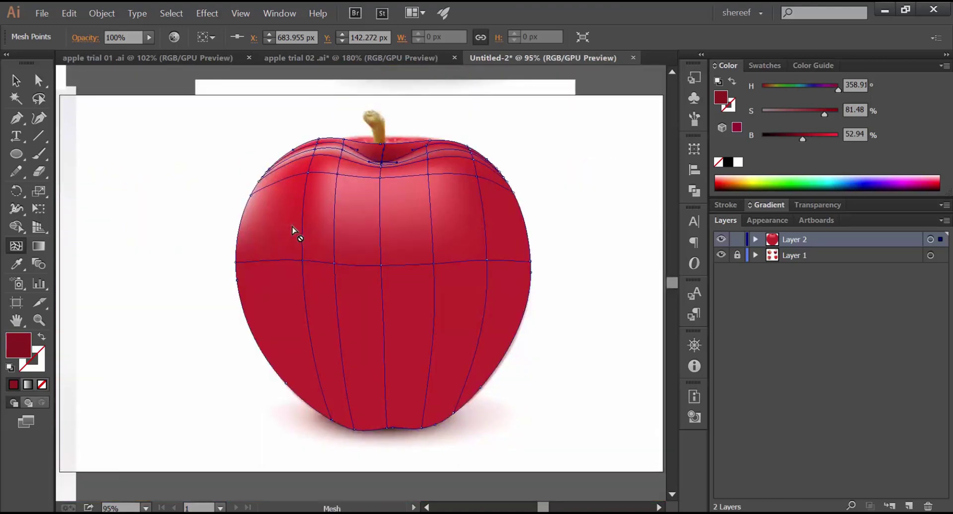
key(v)
key(ctrl+shift+a)
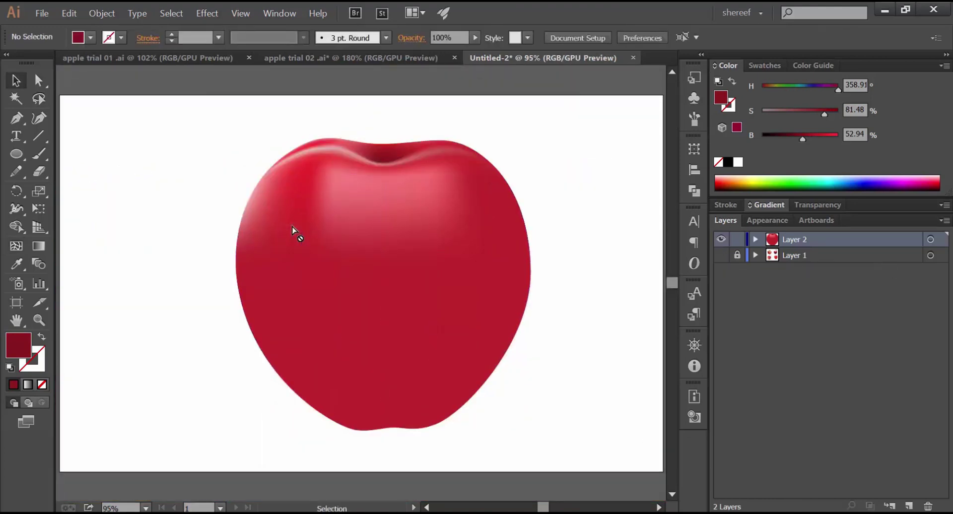
scroll(293, 231, down, 3)
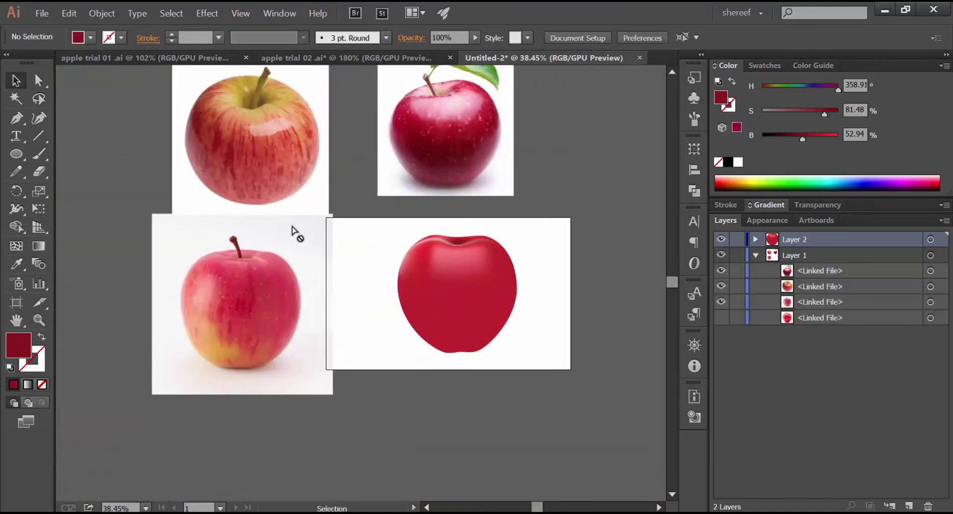
key(ctrl+z)
key(ctrl+shift+z)
key(ctrl+z)
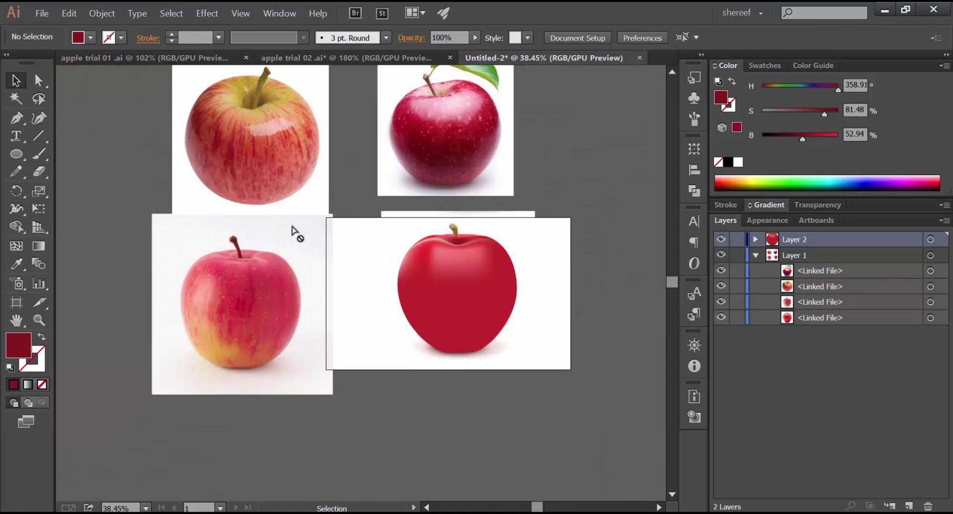
scroll(292, 230, up, 4)
drag(293, 230, 315, 315)
drag(472, 350, 484, 253)
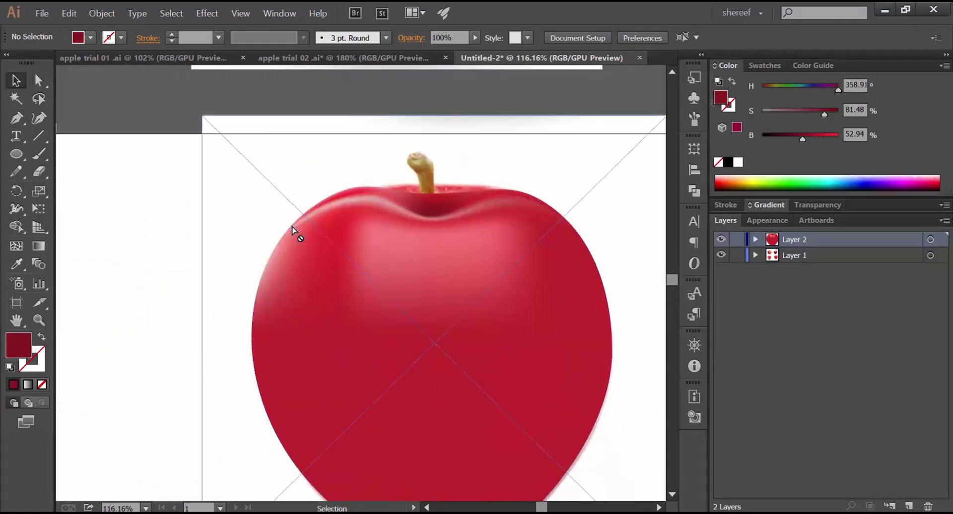
Recolour the mesh point near the left edge at X 430.414, Y 175.429 px red with 83.94% saturation.
ctrl+click(721, 239)
key(ctrl+y)
scroll(292, 227, up, 4)
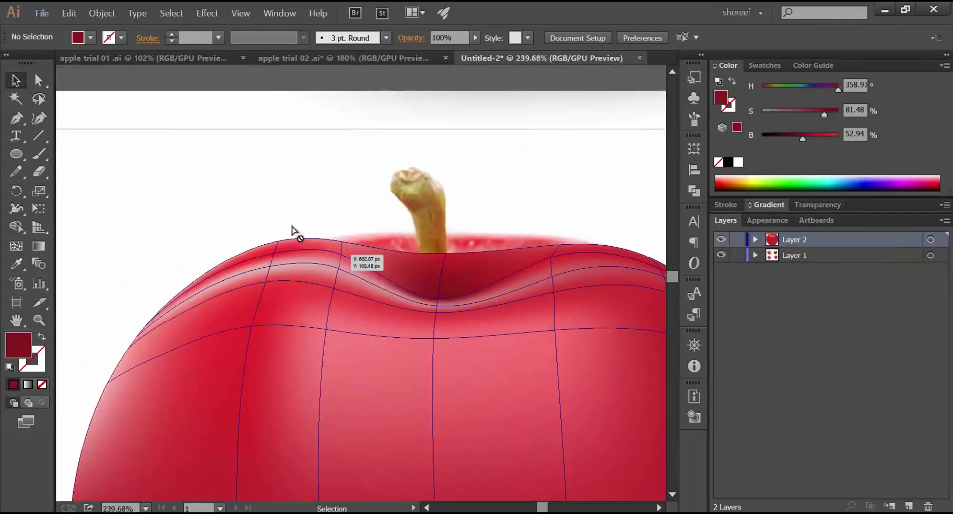
key(u)
click(293, 231)
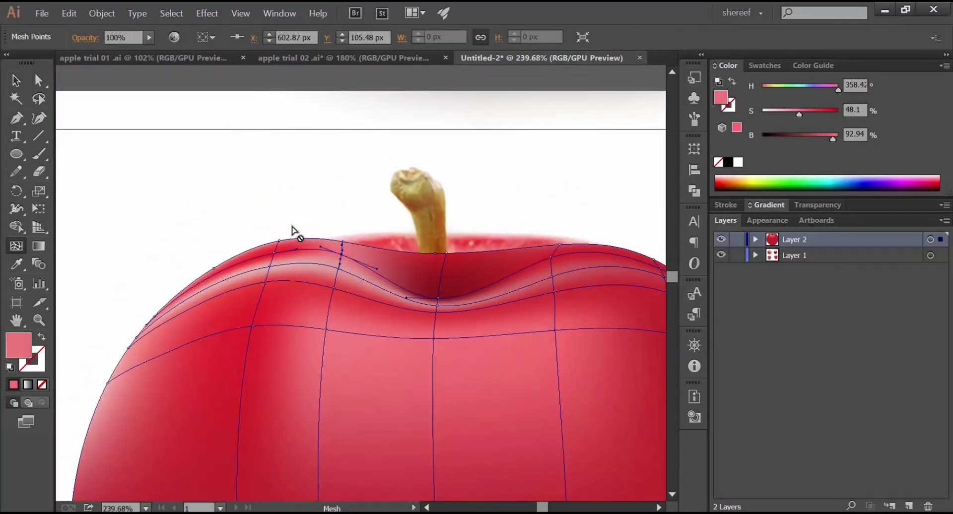
click(136, 338)
drag(779, 114, 826, 113)
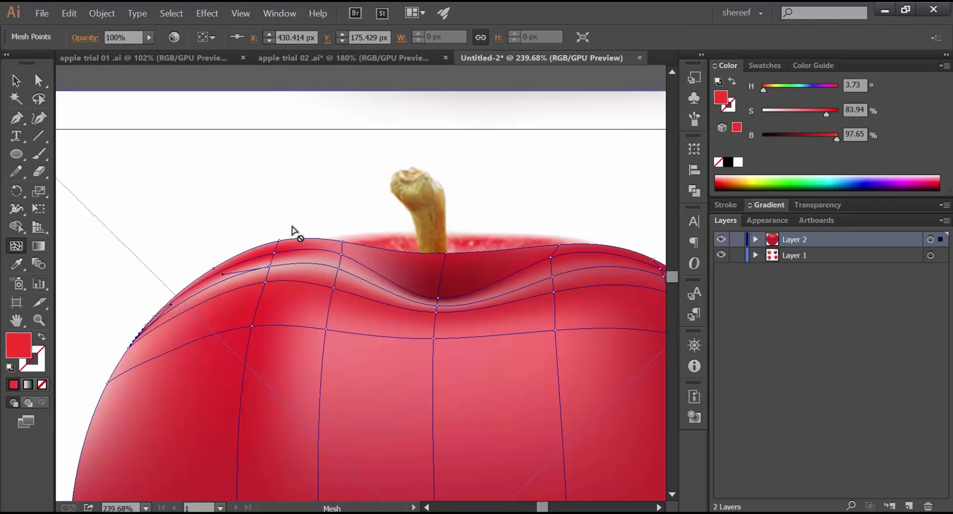
Recolour the left shoulder crossing at X 542.814, Y 115.554 px with hue 0, saturation 69% and brightness 100%.
key(ctrl+z)
key(ctrl+z)
key(ctrl+z)
key(ctrl+z)
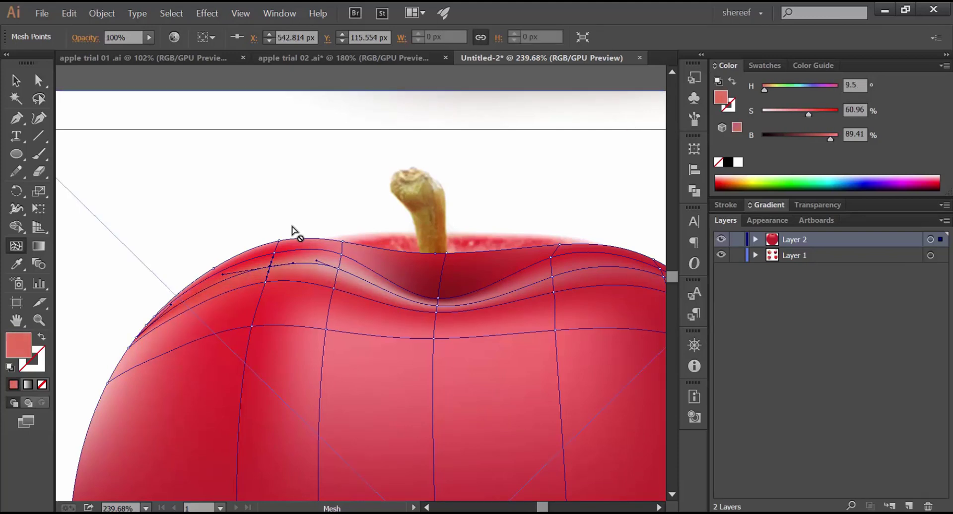
key(ctrl+z)
key(ctrl+z)
key(ctrl+z)
key(ctrl+z)
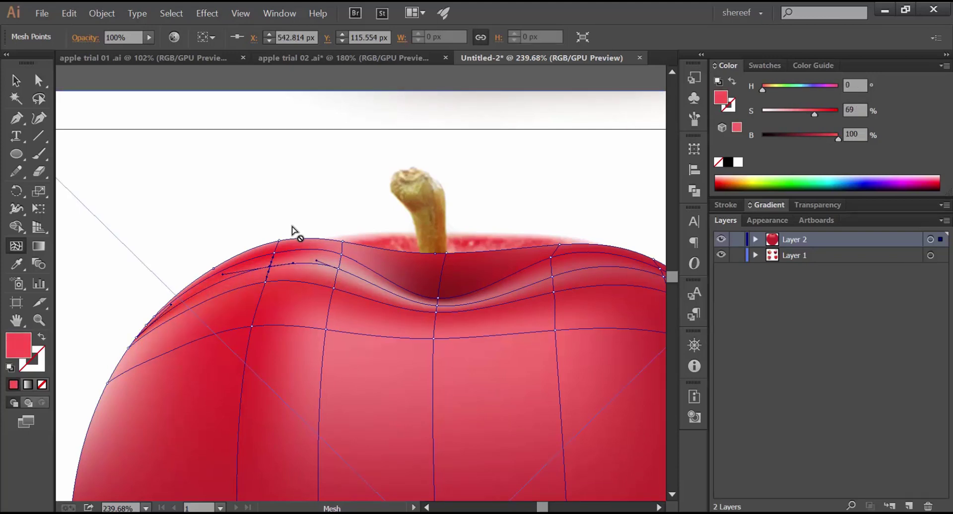
Recolour the left-edge mesh points at Y 184.281 and 213.731 px light red, and the right shoulder crossing at X 873.709 px with 80% brightness.
key(ctrl+z)
key(ctrl+z)
key(ctrl+z)
key(ctrl+z)
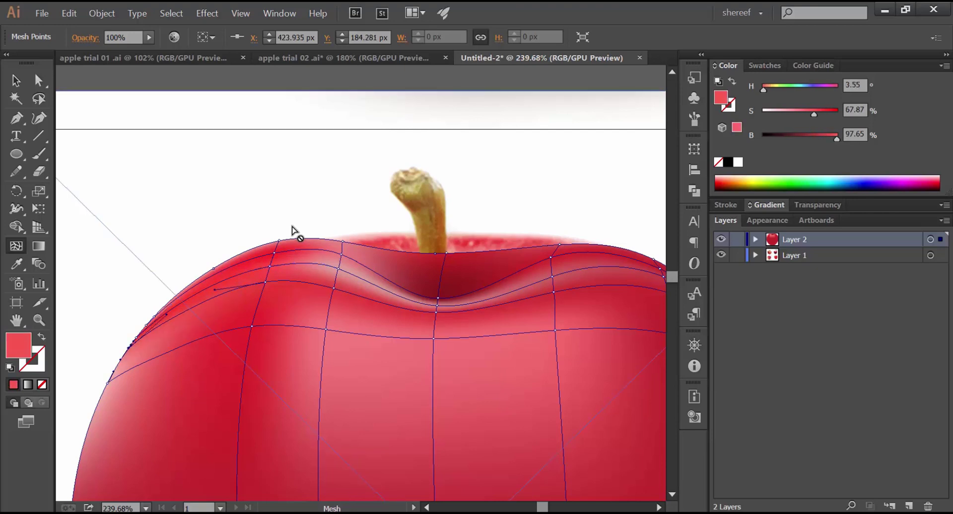
mouse_move(293, 227)
mouse_down()
mouse_move(136, 203)
mouse_move(131, 229)
mouse_up()
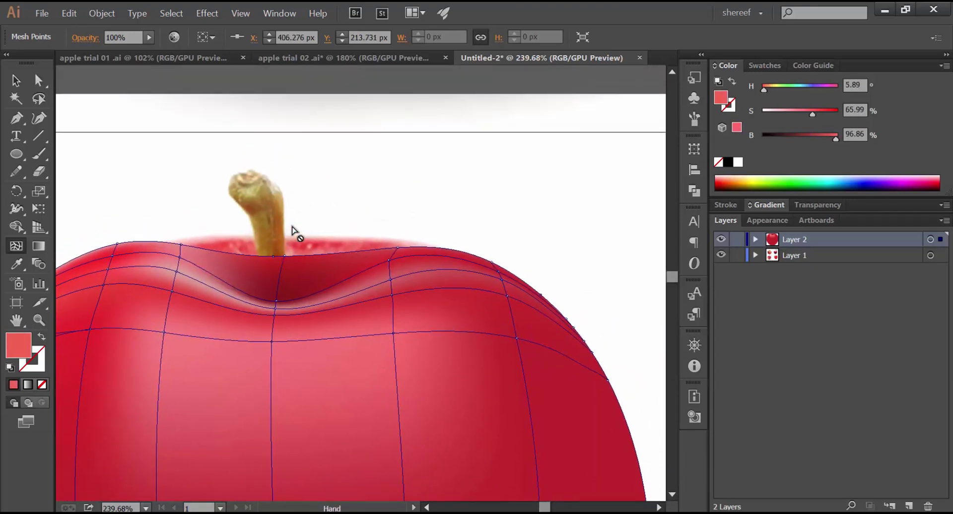
key(ctrl+z)
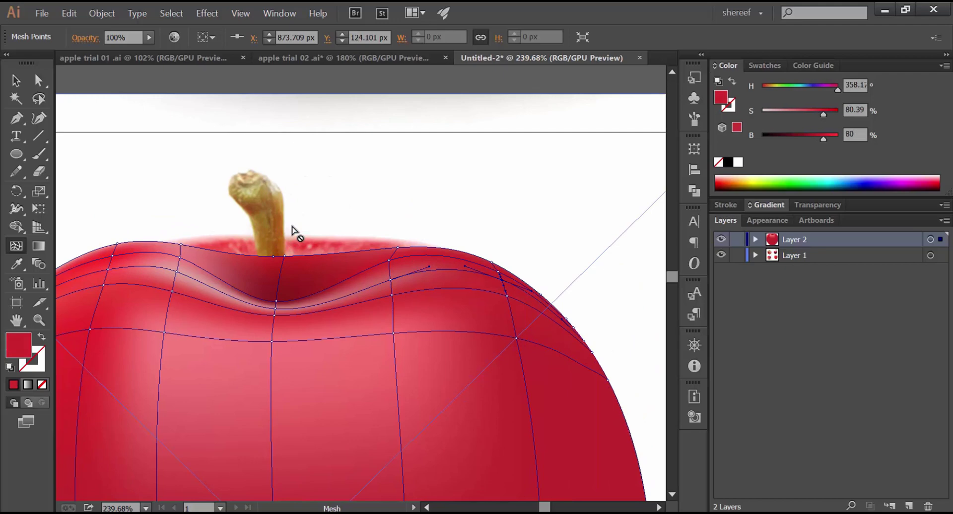
Lasso the mesh points along the apple's right edge and darken them to 79.31% saturation and 56.86% brightness.
mouse_move(292, 230)
mouse_down()
mouse_move(187, 160)
mouse_move(253, 202)
mouse_up()
key(q)
drag(481, 223, 491, 348)
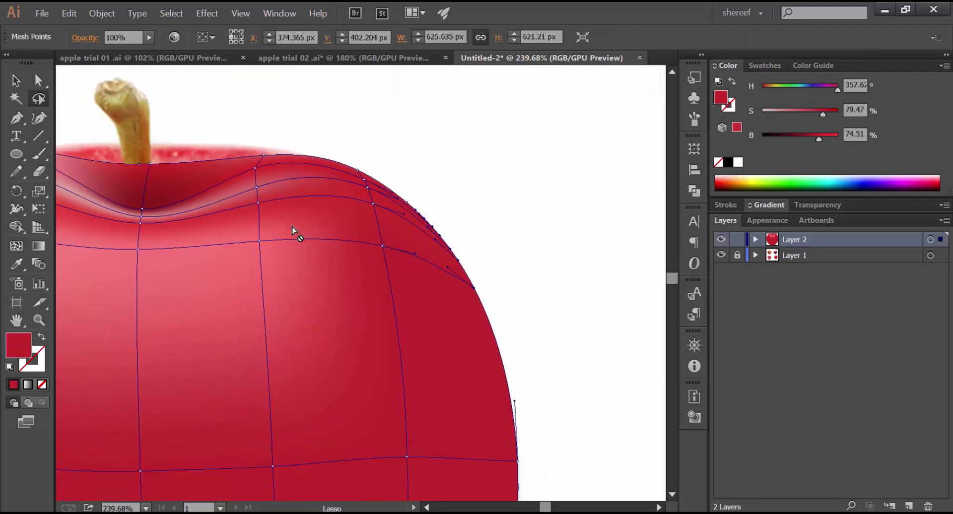
drag(816, 139, 810, 139)
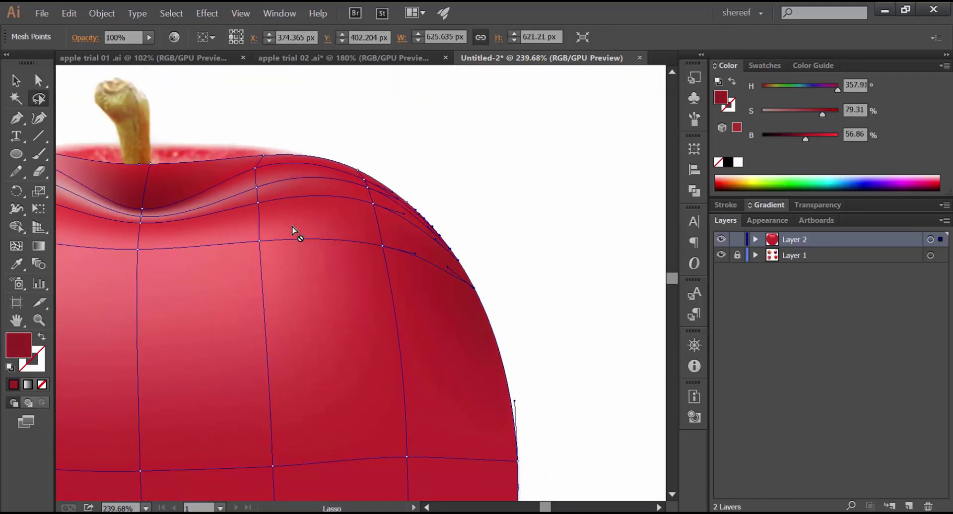
Lasso the mesh points along the apple's bottom outline, colour them dark red with 90.16% saturation and 47.84% brightness, and deselect.
scroll(292, 231, down, 5)
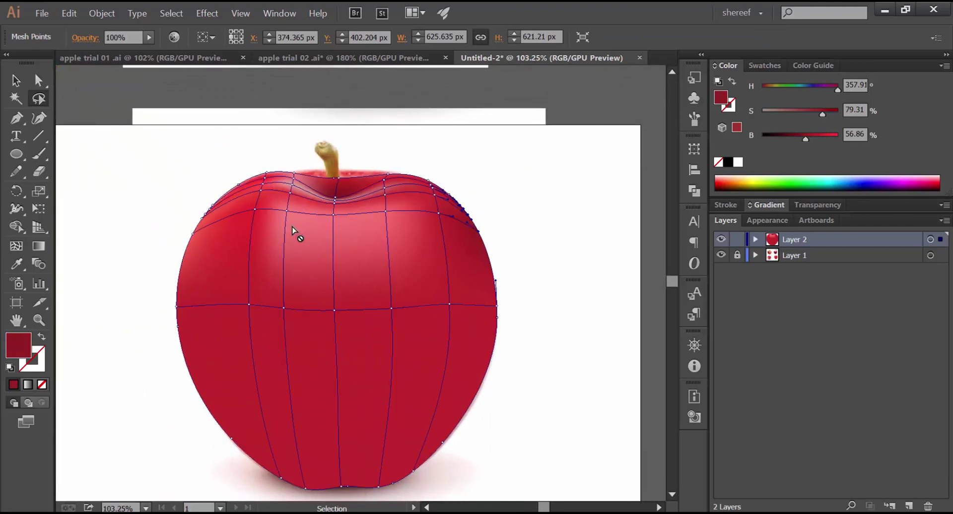
drag(318, 479, 271, 492)
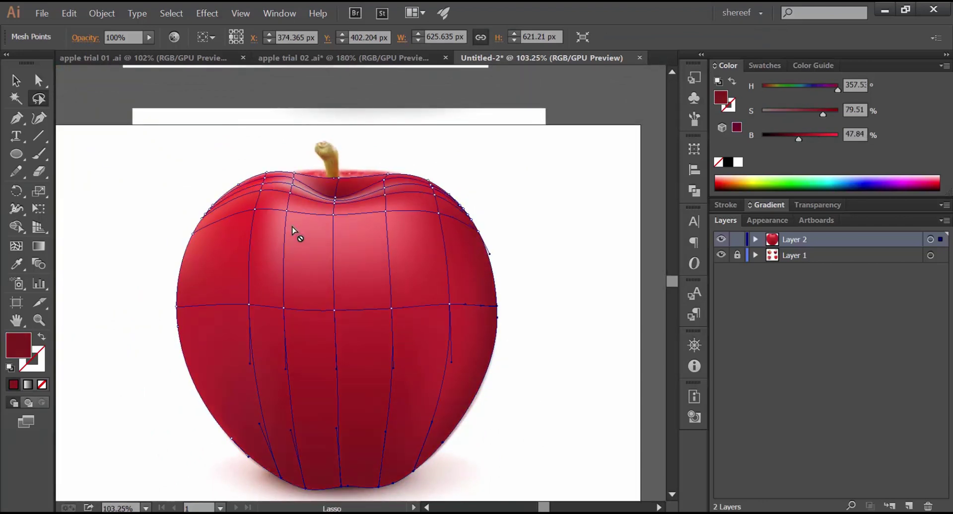
click(293, 230)
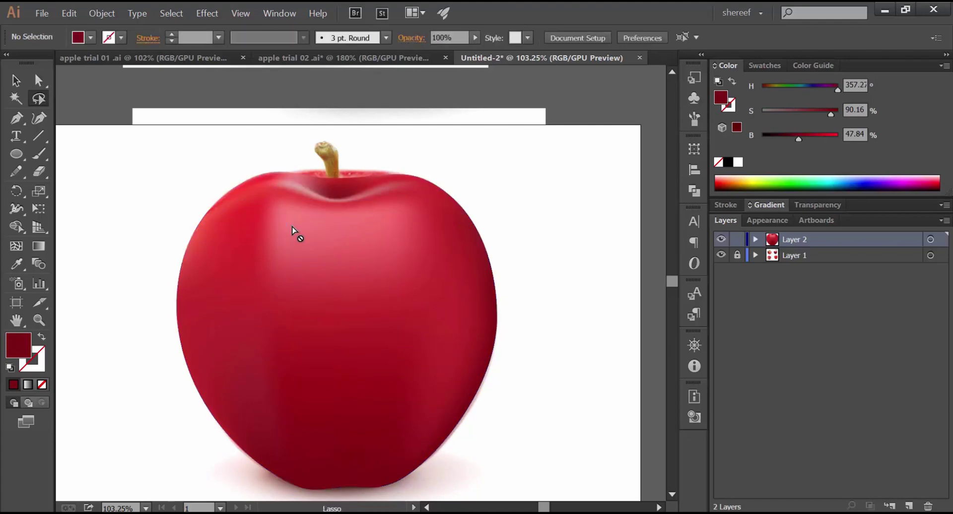
Lasso the outline point halfway down the apple's left edge and colour it pink with 42.06% saturation and 98.82% brightness.
key(v)
click(293, 229)
key(a)
key(ctrl+shift+a)
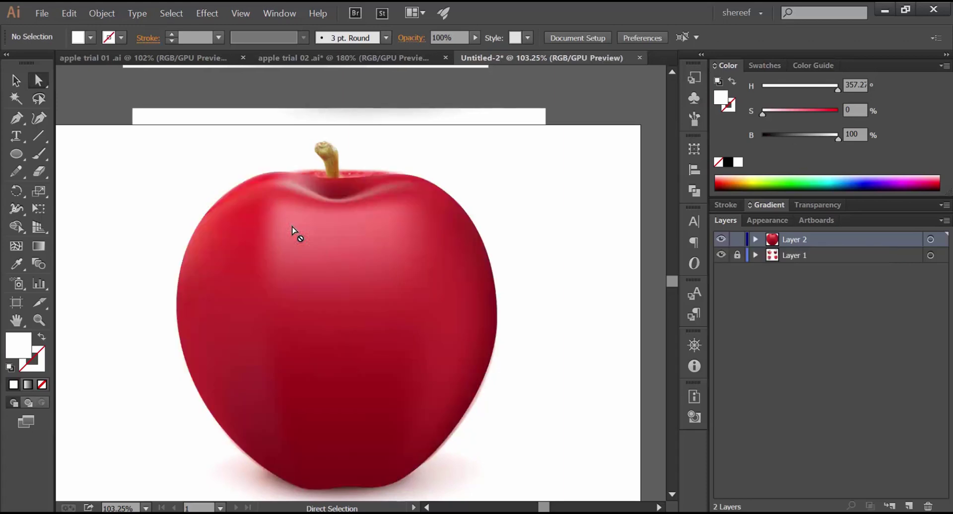
key(q)
mouse_move(176, 229)
mouse_down()
mouse_move(191, 246)
mouse_move(262, 454)
mouse_move(176, 230)
mouse_up()
mouse_move(825, 114)
mouse_down()
mouse_move(790, 114)
mouse_move(837, 138)
mouse_up()
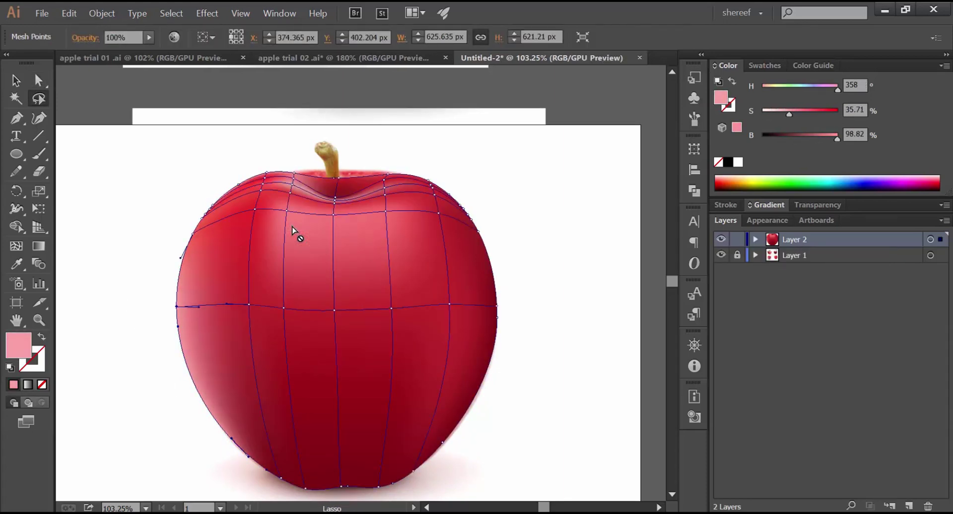
drag(791, 113, 796, 113)
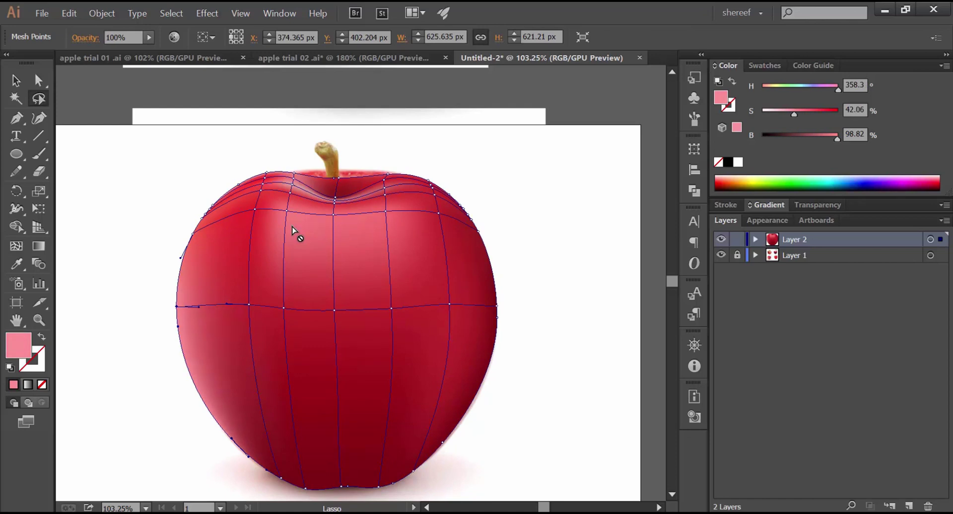
ctrl+click(721, 239)
ctrl+click(720, 239)
Add a horizontal mesh line through X 690.771, Y 611.968 px and colour its centre crossing with 84.17% saturation and 47.06% brightness.
key(u)
click(339, 438)
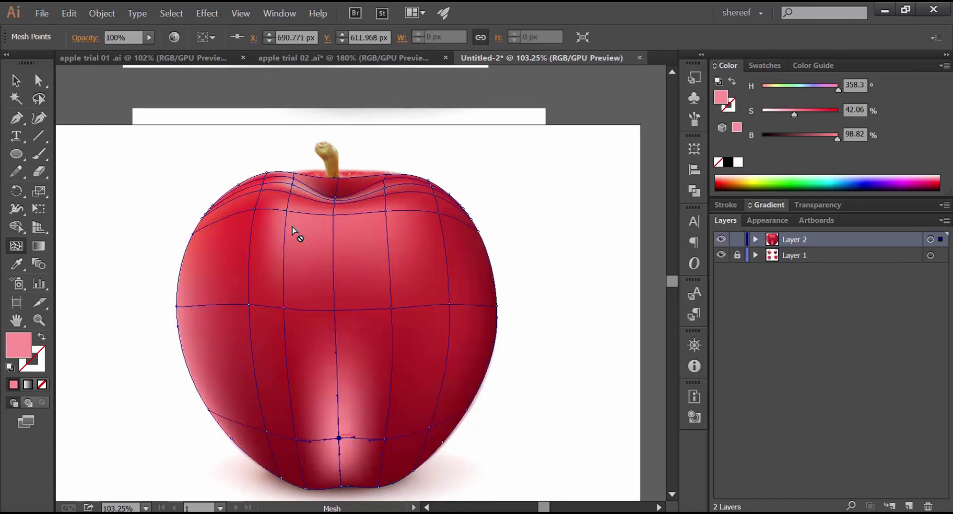
key(i)
click(293, 227)
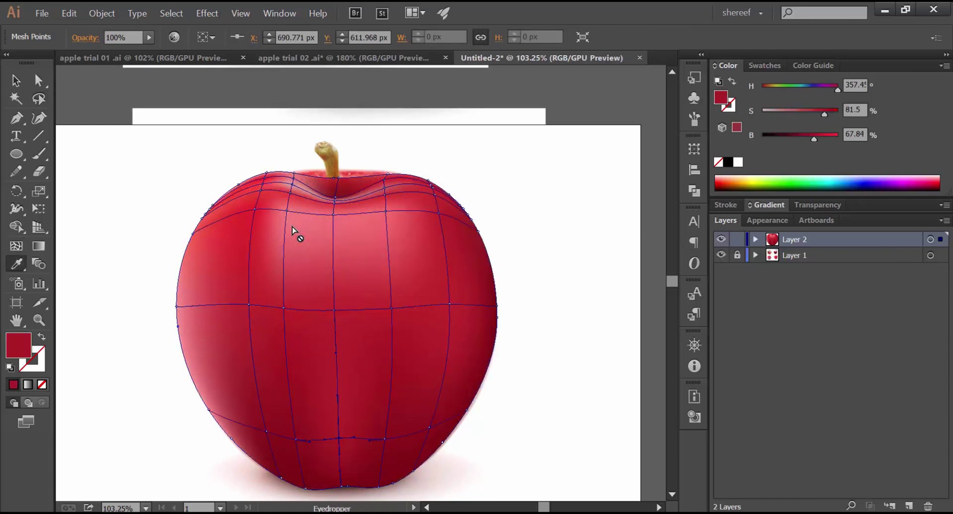
click(293, 227)
click(293, 228)
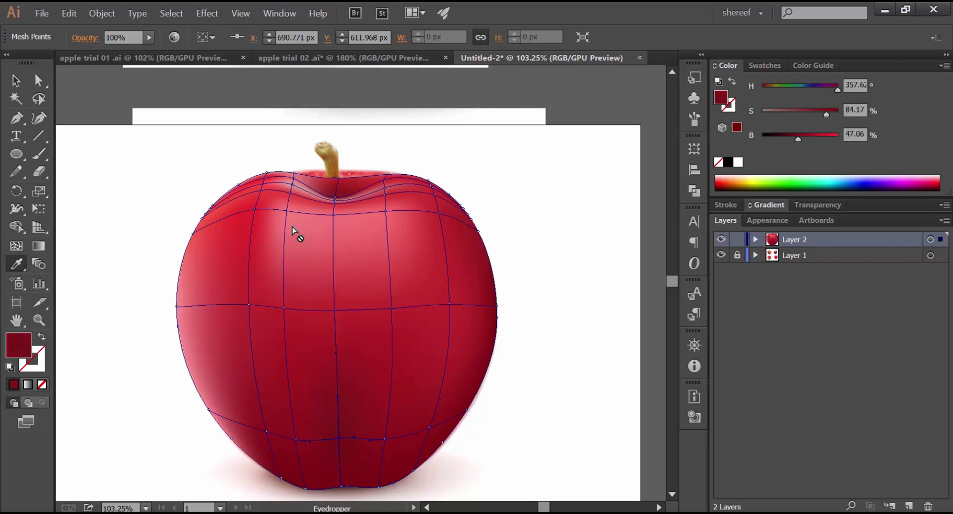
Recolour the lower left crossing at X 549.798, Y 599.379 px with 91.1% saturation and 74.9% brightness, and shift the crossing above it slightly left.
key(u)
click(267, 432)
drag(802, 139, 831, 114)
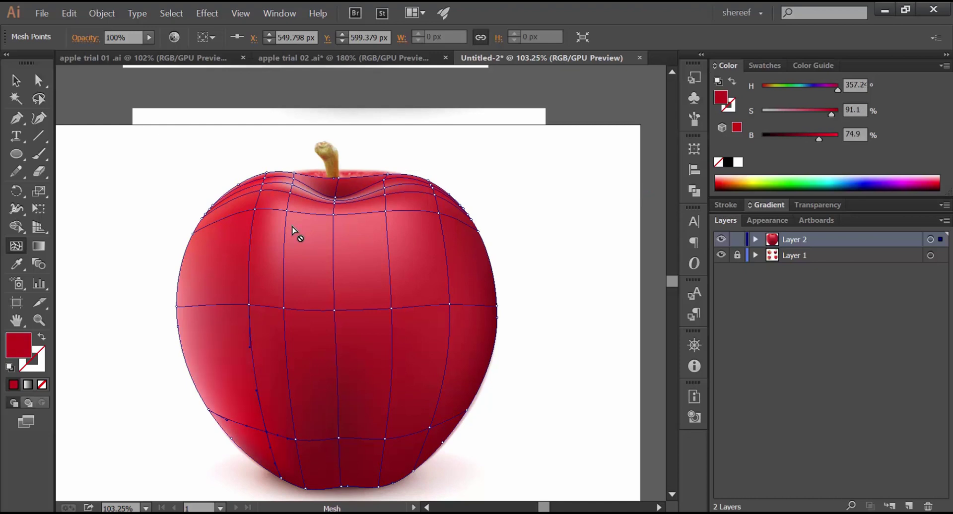
drag(248, 305, 243, 304)
key(v)
key(ctrl+shift+a)
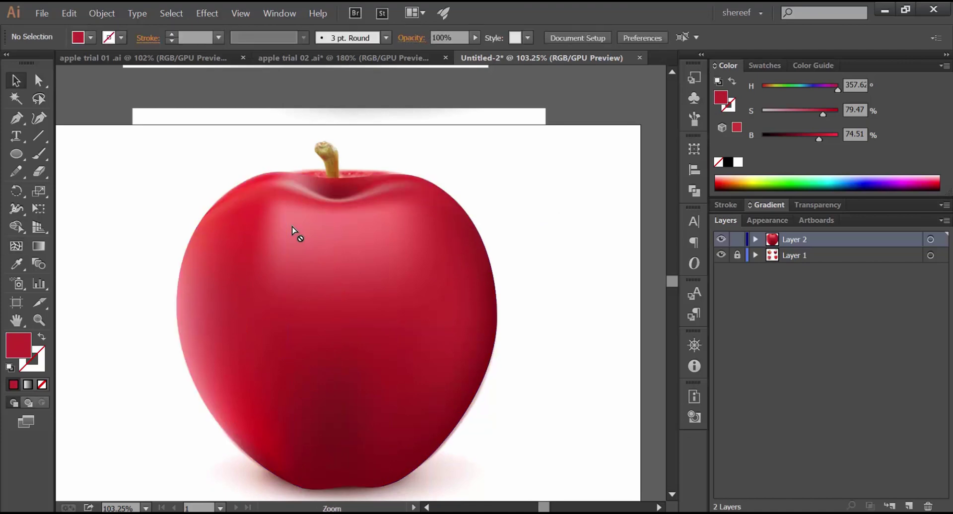
Move the central line's outline point at the stem base to X 687.183, Y 109.744 px, and deselect the mesh.
scroll(293, 230, up, 4)
key(a)
click(319, 181)
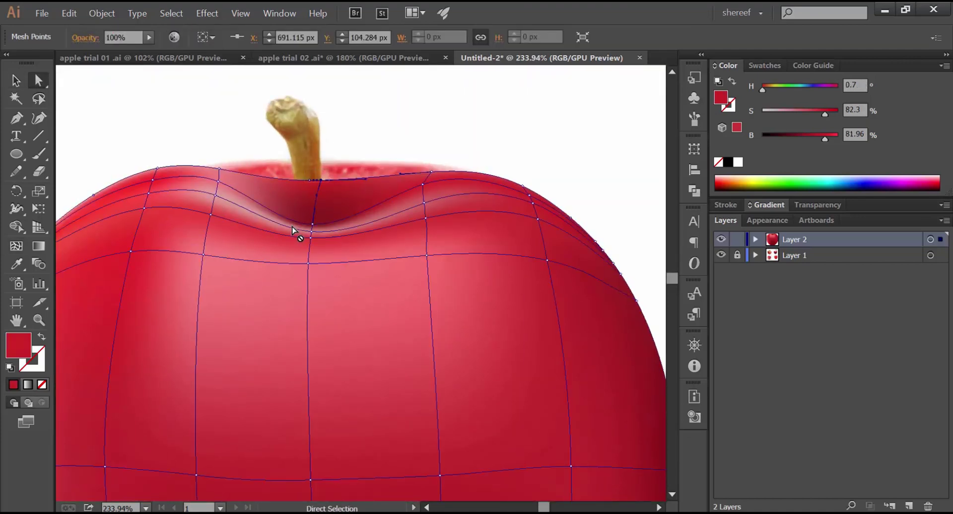
drag(320, 180, 315, 187)
scroll(293, 230, up, 2)
key(u)
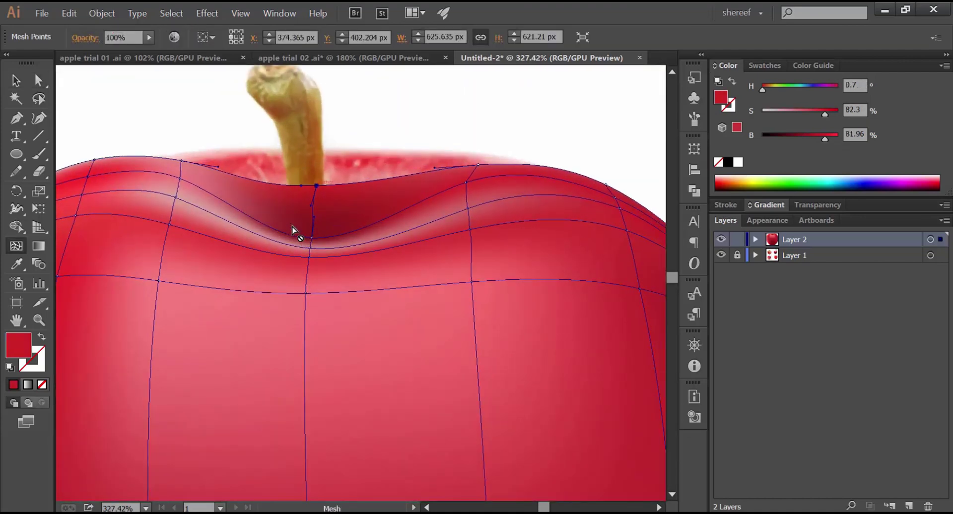
click(293, 229)
key(ctrl+z)
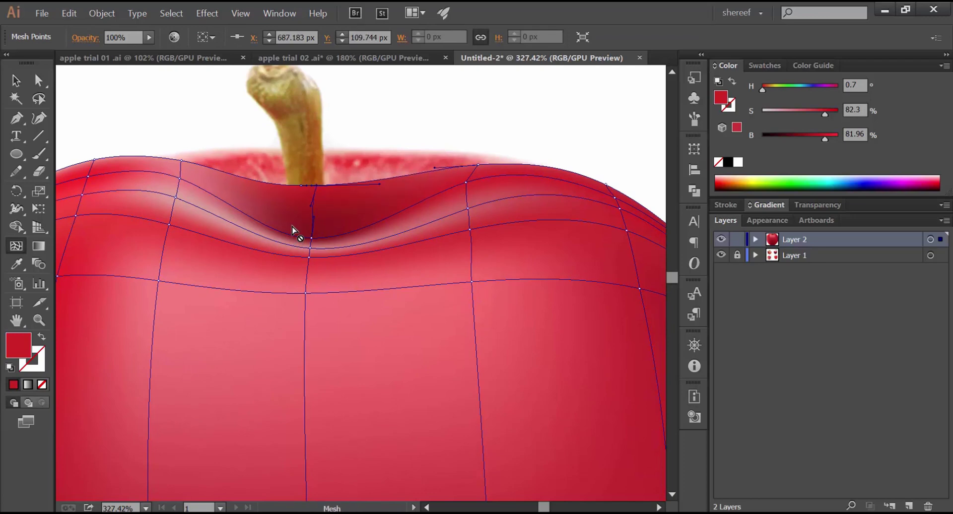
key(a)
click(293, 230)
key(ctrl+shift+a)
Lower the centre crossing of the broad horizontal mesh line beneath the stem hollow's rim.
scroll(293, 230, down, 5)
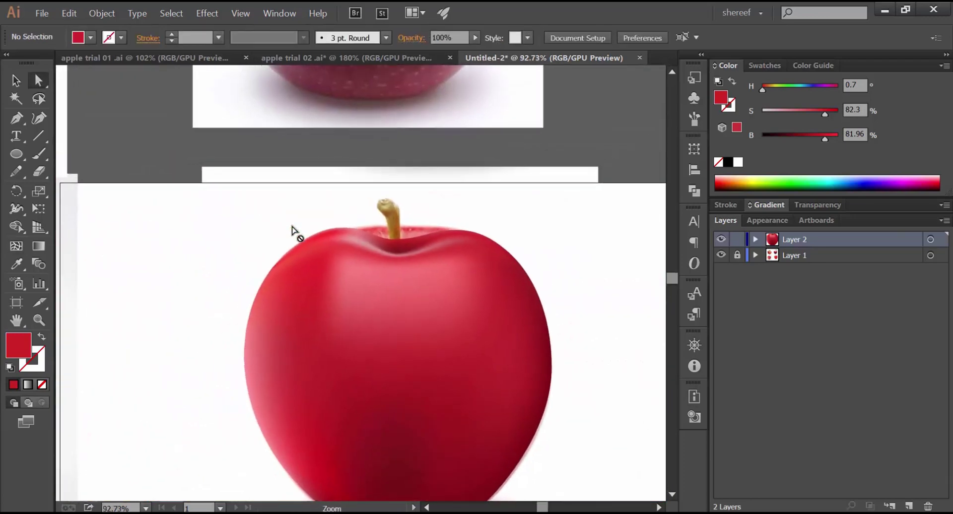
scroll(294, 230, up, 1)
scroll(293, 230, down, 2)
scroll(293, 230, up, 7)
key(u)
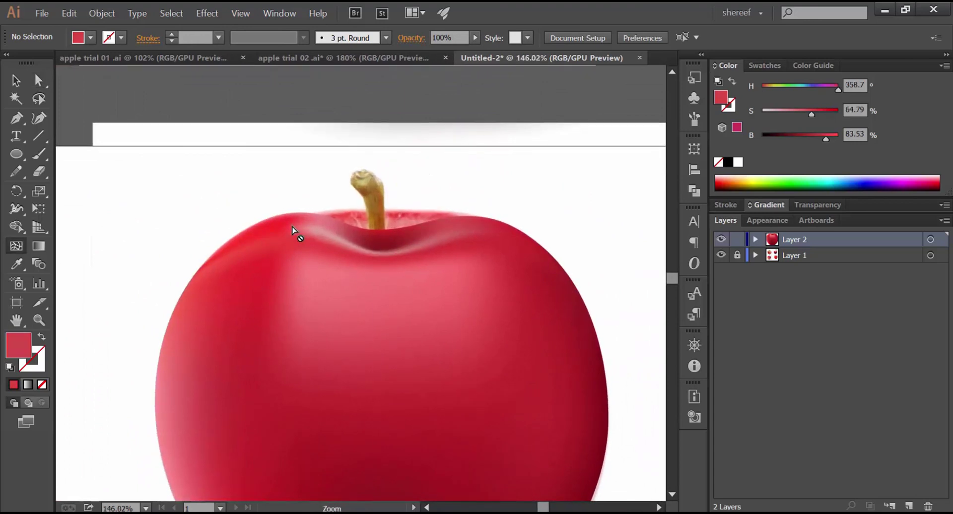
mouse_move(332, 258)
mouse_down()
mouse_move(330, 269)
mouse_move(333, 247)
mouse_up()
click(332, 256)
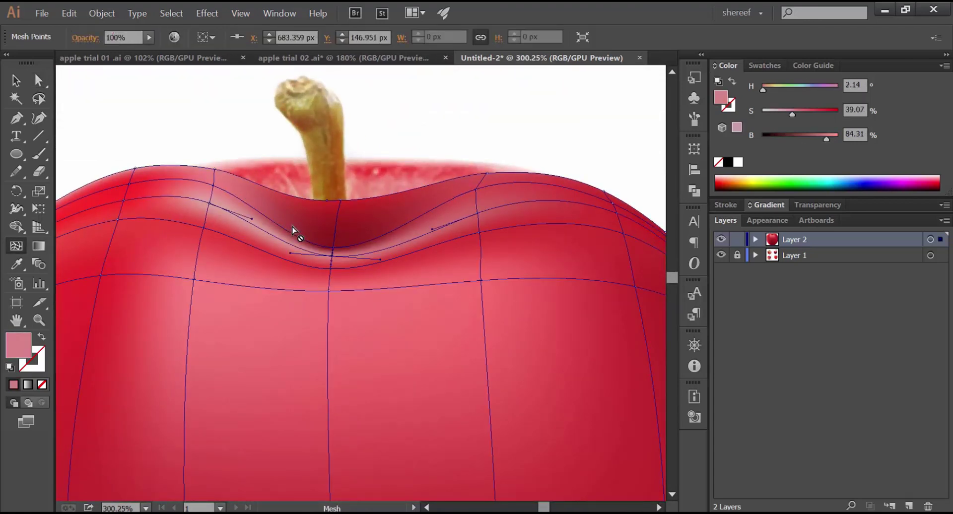
key(ctrl+z)
key(ctrl+z)
key(ctrl+z)
key(ctrl+z)
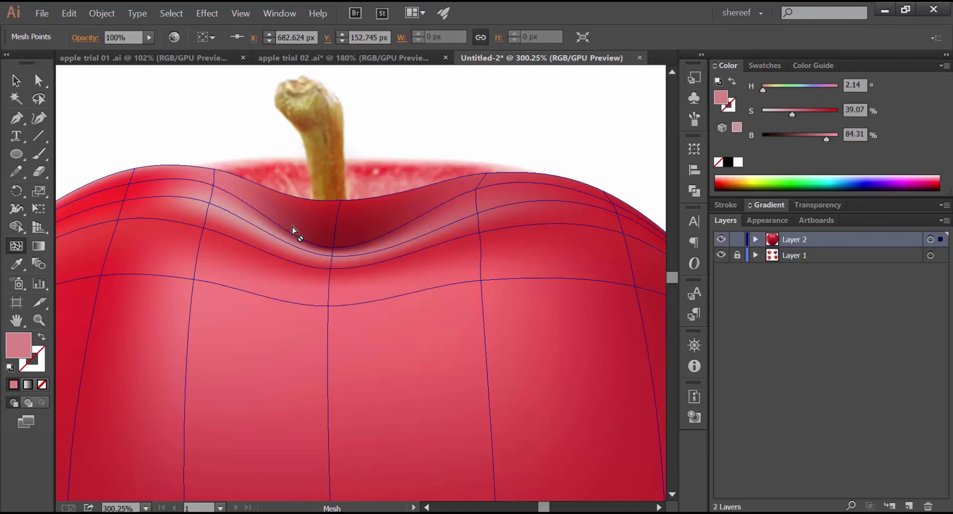
Lower the three closely spaced central crossings along the stem hollow's rim, then deselect the mesh.
key(ctrl+z)
key(ctrl+z)
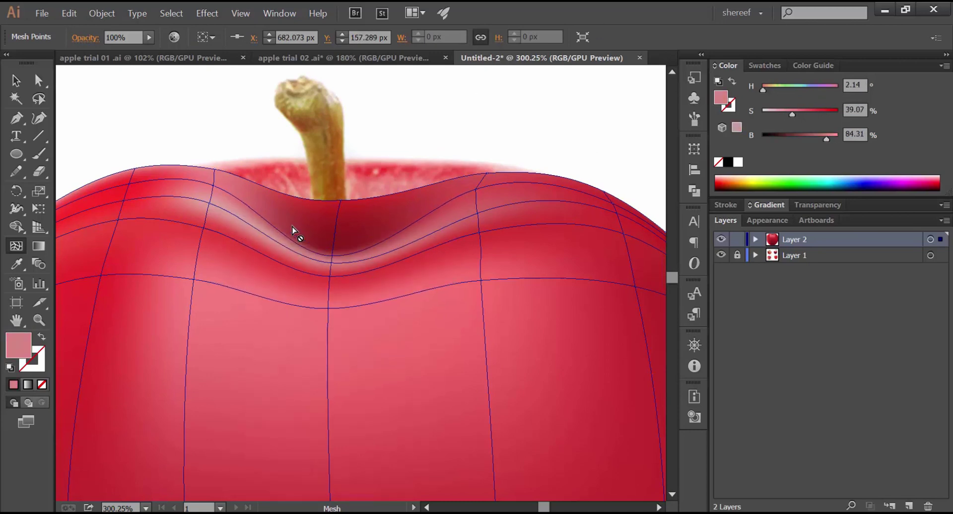
key(ctrl+z)
key(ctrl+z)
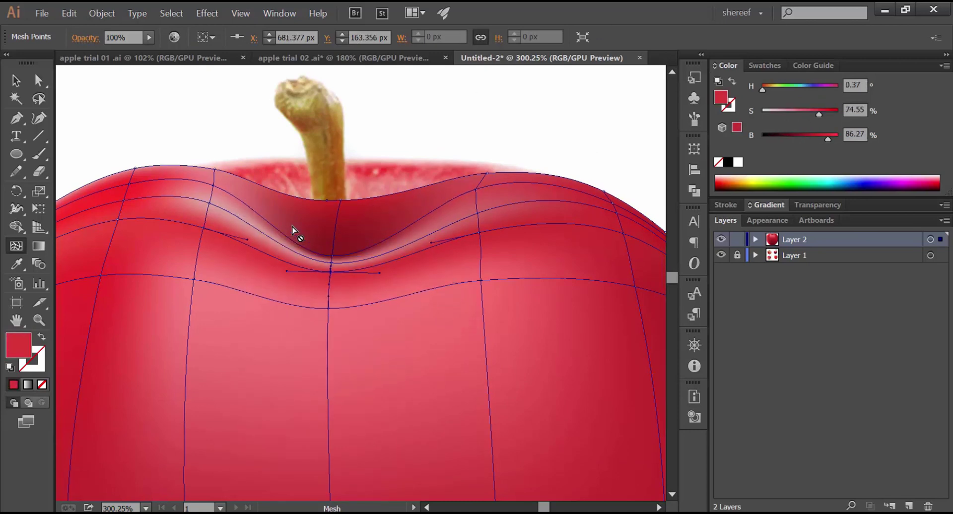
key(ctrl+shift+a)
key(ctrl+0)
scroll(292, 227, down, 3)
scroll(292, 227, up, 2)
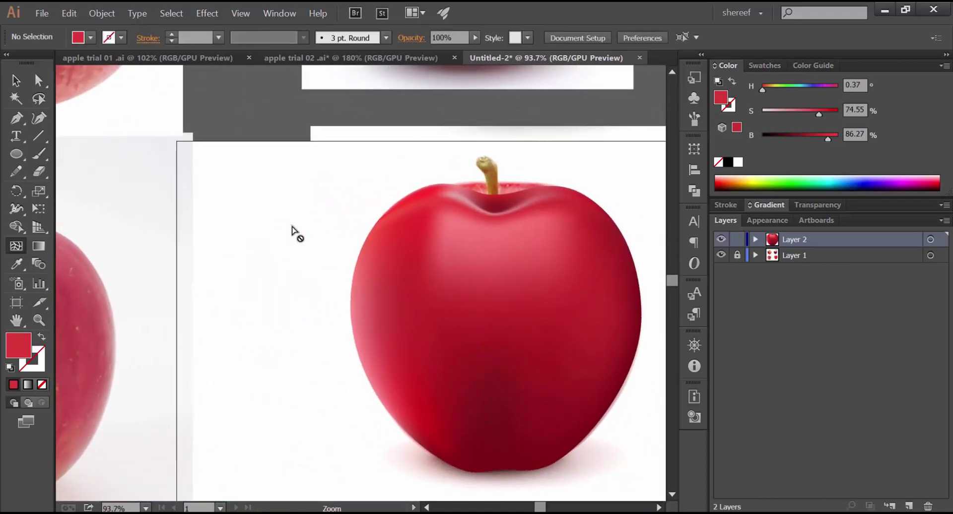
Recolour the left shoulder crossings at X 542.814 and 538.957 px red with 88.24% brightness and saturations of 79.56% and 80.89%.
key(ctrl+z)
key(ctrl+space)
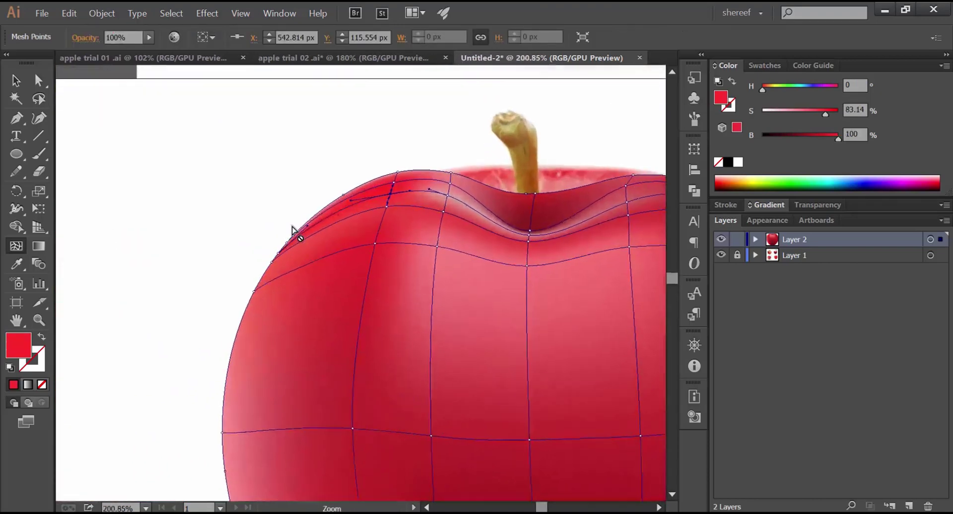
key(i)
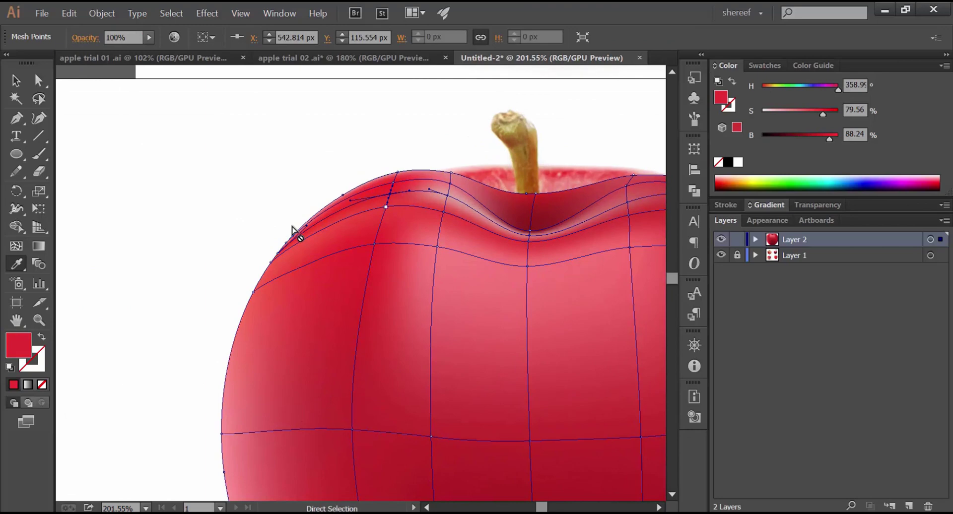
ctrl+click(386, 206)
click(377, 228)
mouse_move(377, 228)
mouse_down()
mouse_move(296, 226)
mouse_move(399, 224)
mouse_move(162, 225)
mouse_up()
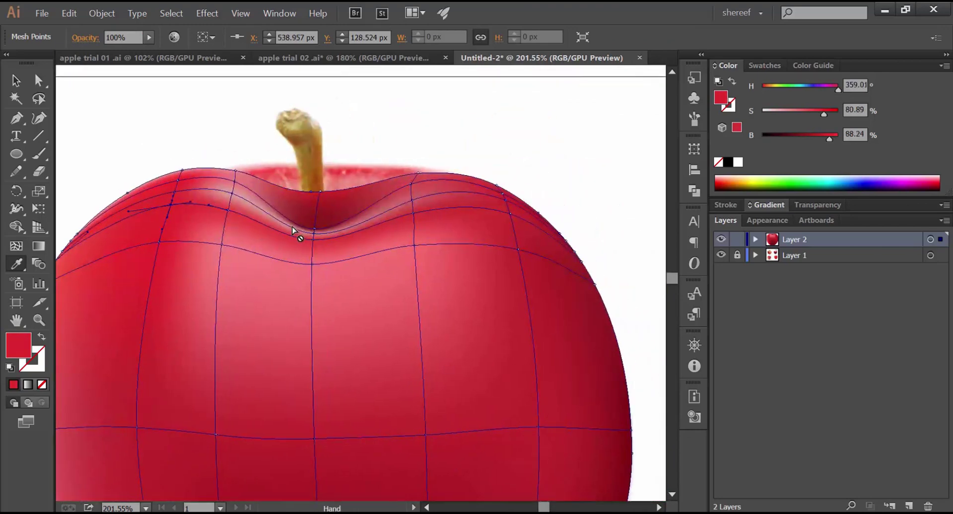
key(ctrl+shift+a)
Recolour the right crossing on the middle horizontal line at X 906.686, Y 350.882 px with 83.78% saturation and 58.04% brightness.
mouse_move(577, 228)
mouse_down()
mouse_move(501, 229)
mouse_move(469, 209)
mouse_up()
scroll(293, 230, down, 2)
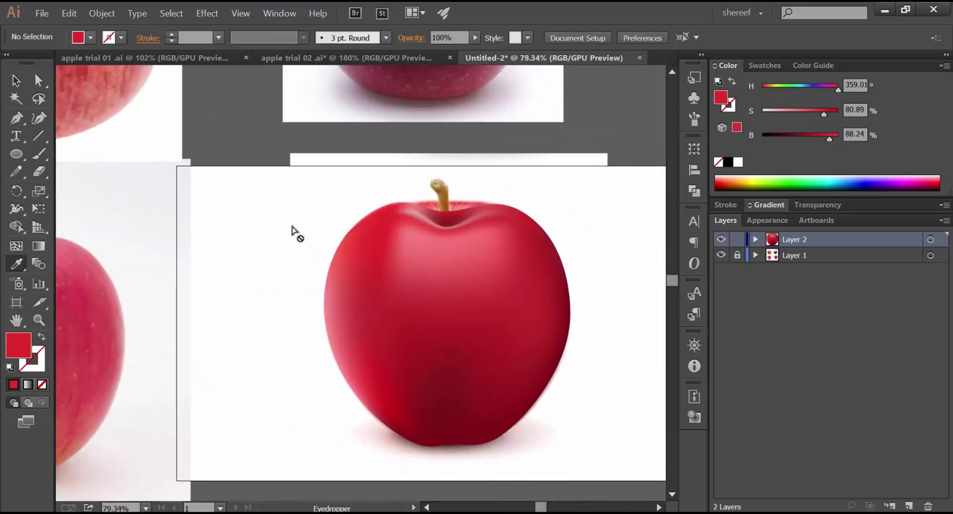
scroll(292, 230, up, 3)
key(ctrl)
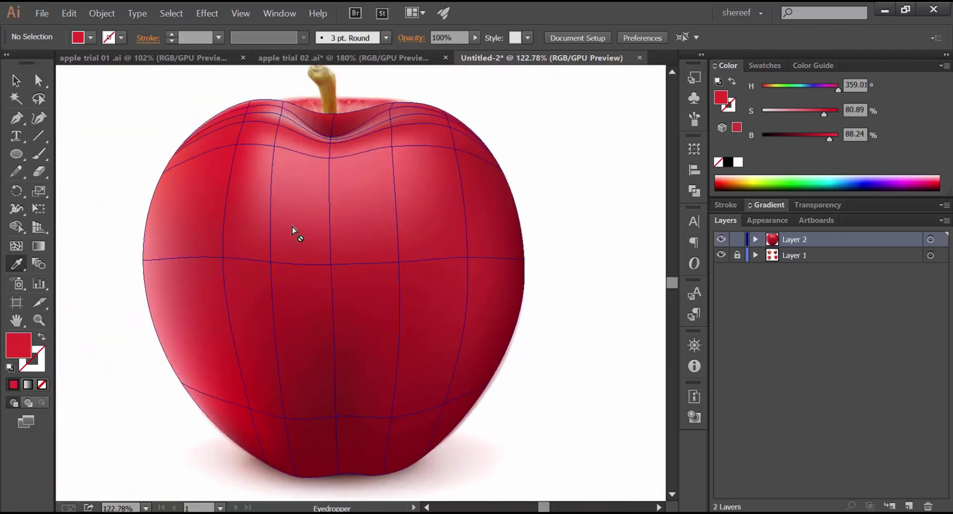
ctrl+click(293, 230)
click(293, 231)
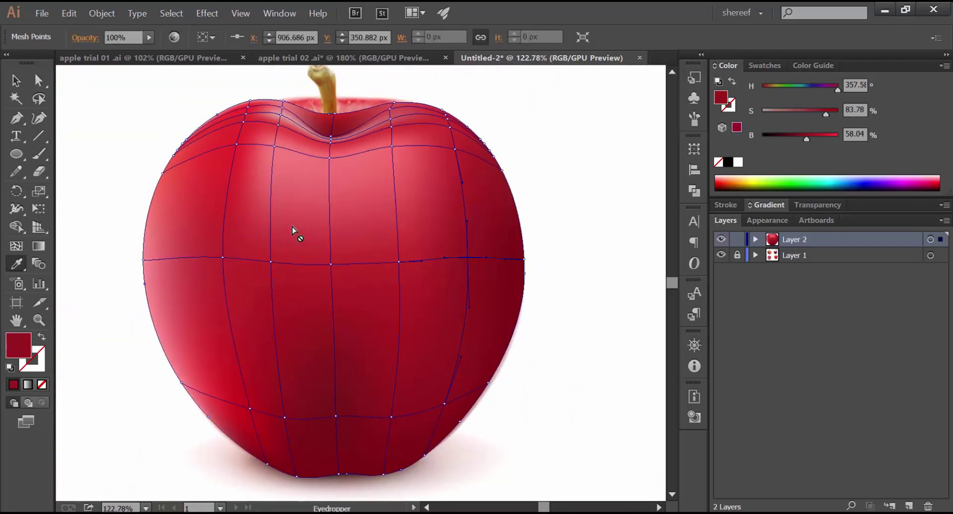
Darken the lower right outline point at X 836.323, Y 676.317 px to 89.9% saturation and 38.82% brightness.
ctrl+click(444, 404)
ctrl+click(425, 455)
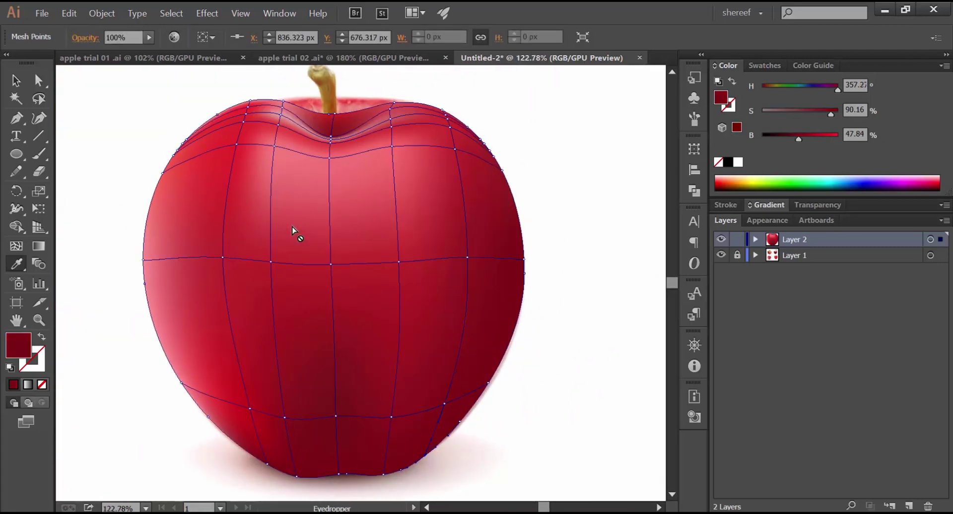
click(293, 230)
Lasso the mesh points along the apple's base and darken their red, then deselect the mesh.
key(q)
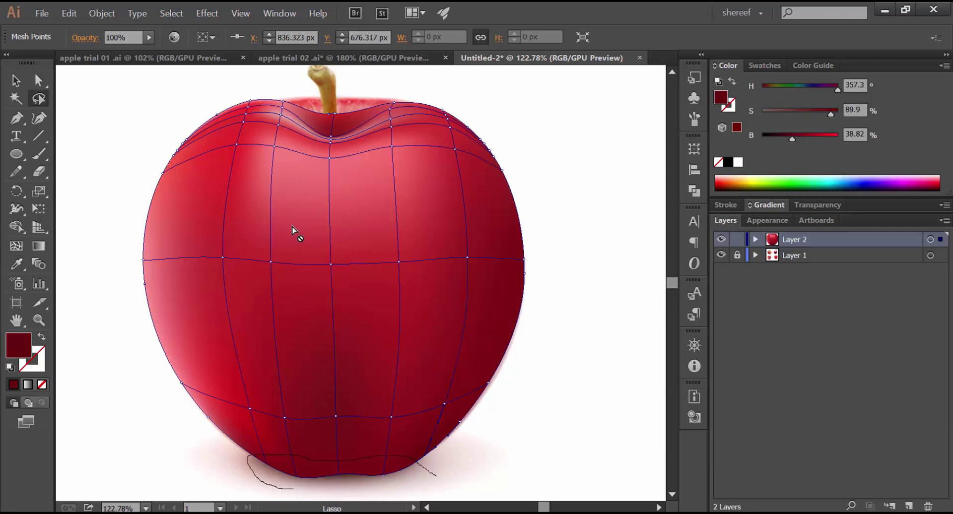
click(292, 231)
drag(285, 482, 387, 491)
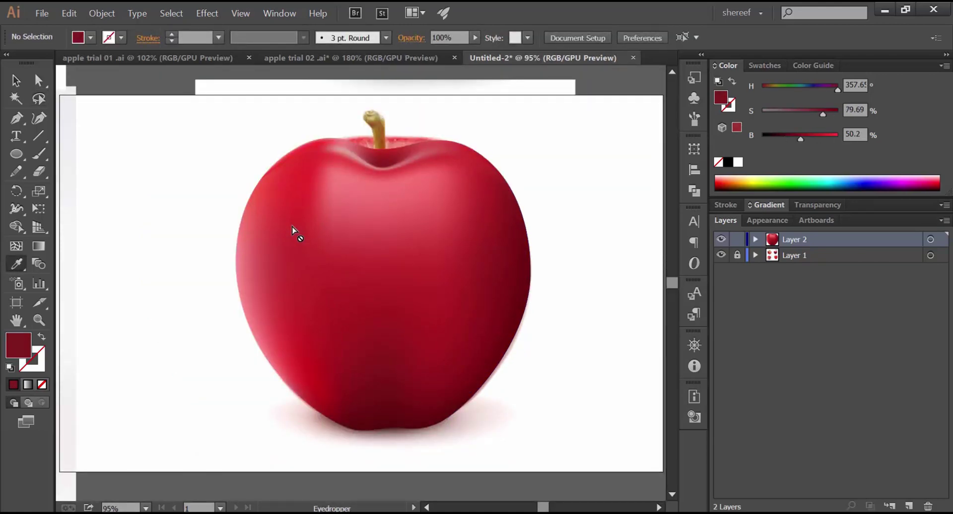
Check the mesh apple without the reference photo by hiding and restoring Layer 1.
click(721, 255)
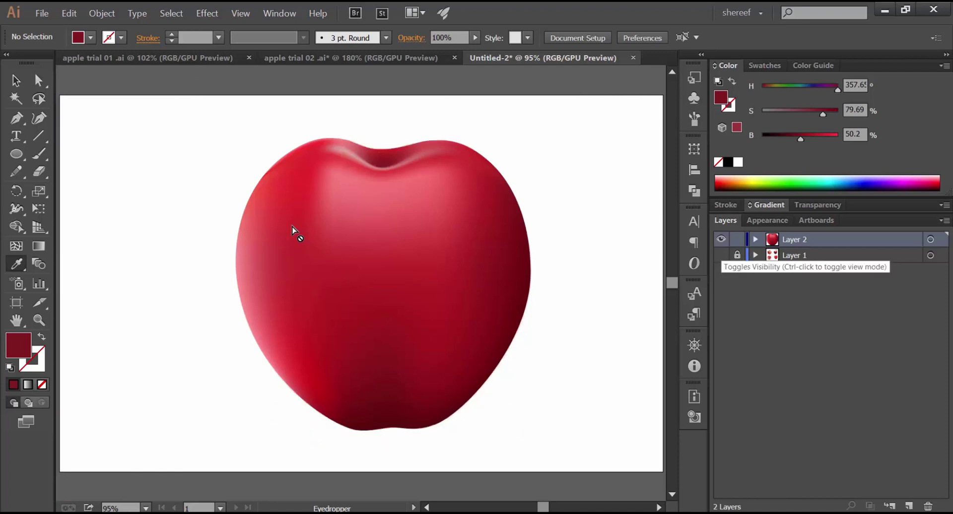
click(721, 255)
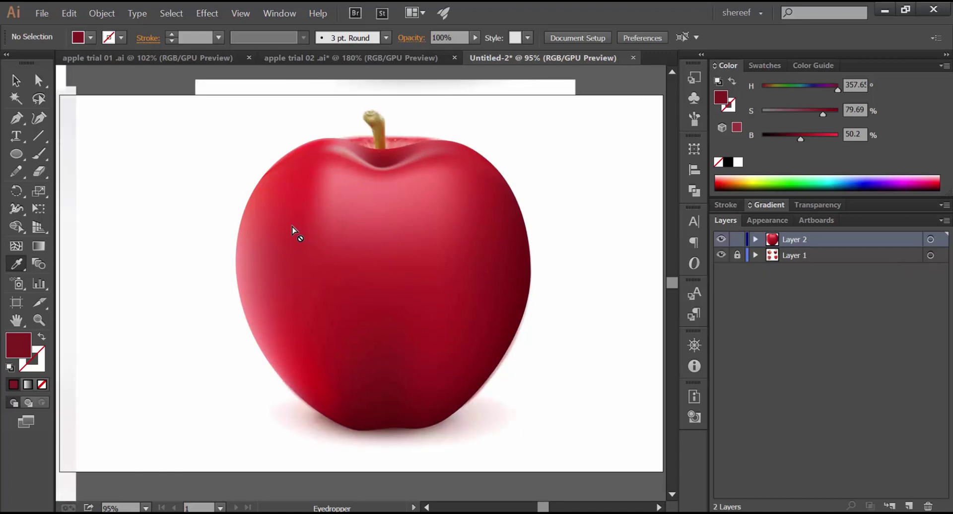
Hide the apple's Layer 2 and add a new layer above it for the stem.
key(ctrl+z)
scroll(293, 231, up, 5)
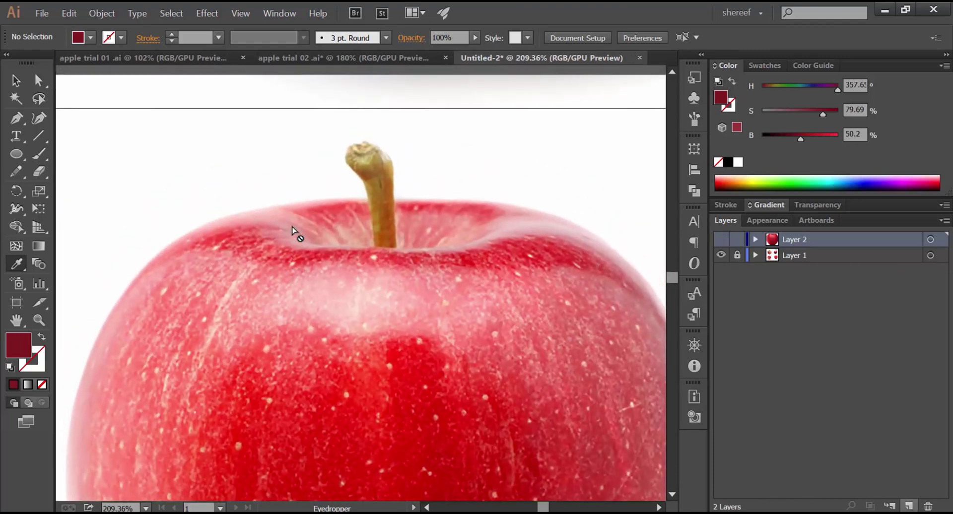
key(ctrl+l)
Trace the photo's stem with the Pen tool as a closed path, extending its base slightly below the rim of the hollow.
key(p)
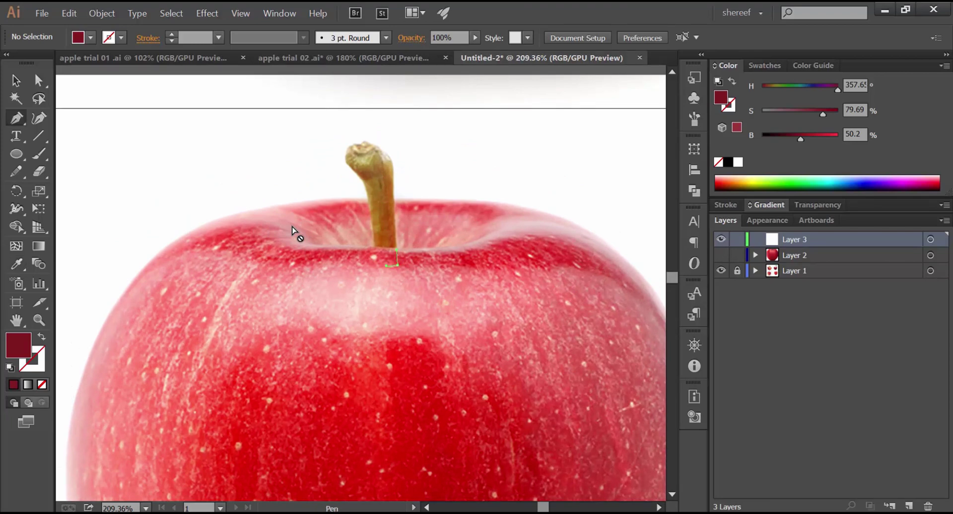
key(ctrl+plus)
key(ctrl+plus)
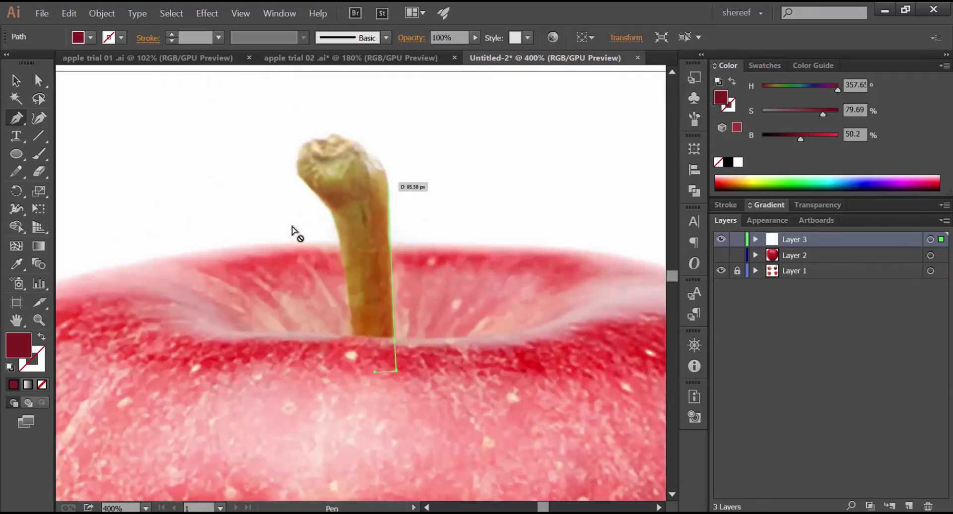
click(388, 204)
mouse_move(365, 147)
mouse_down()
mouse_move(336, 126)
mouse_move(358, 142)
mouse_move(332, 134)
mouse_move(292, 159)
mouse_move(335, 217)
mouse_up()
click(347, 140)
click(347, 140)
click(42, 337)
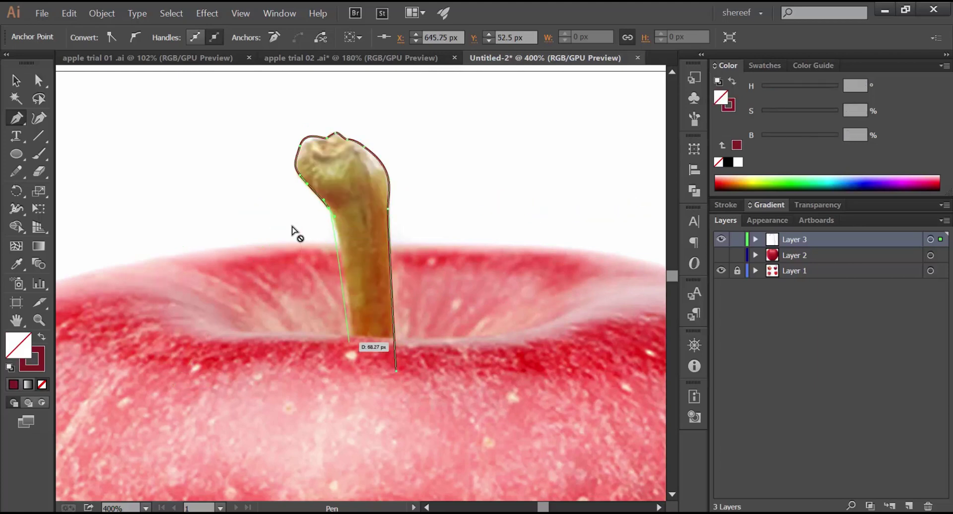
drag(346, 280, 346, 300)
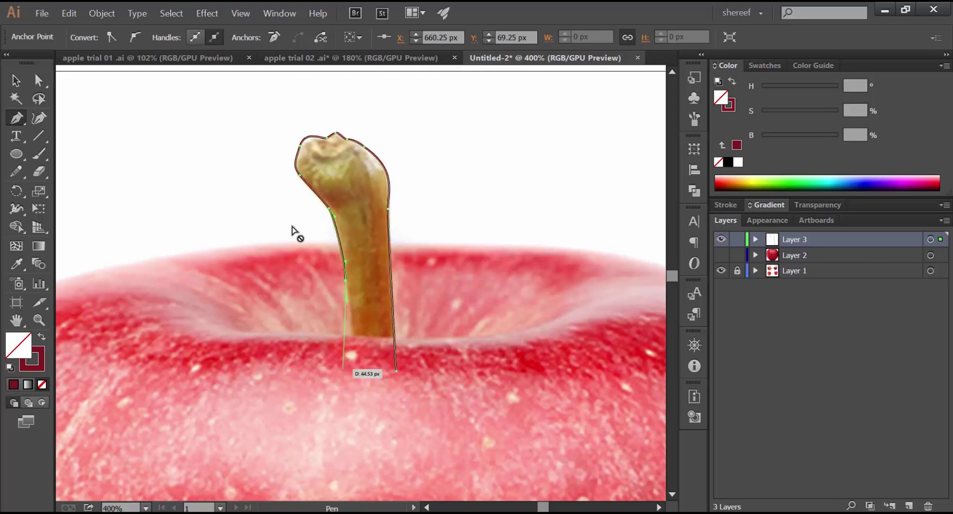
click(356, 368)
click(396, 370)
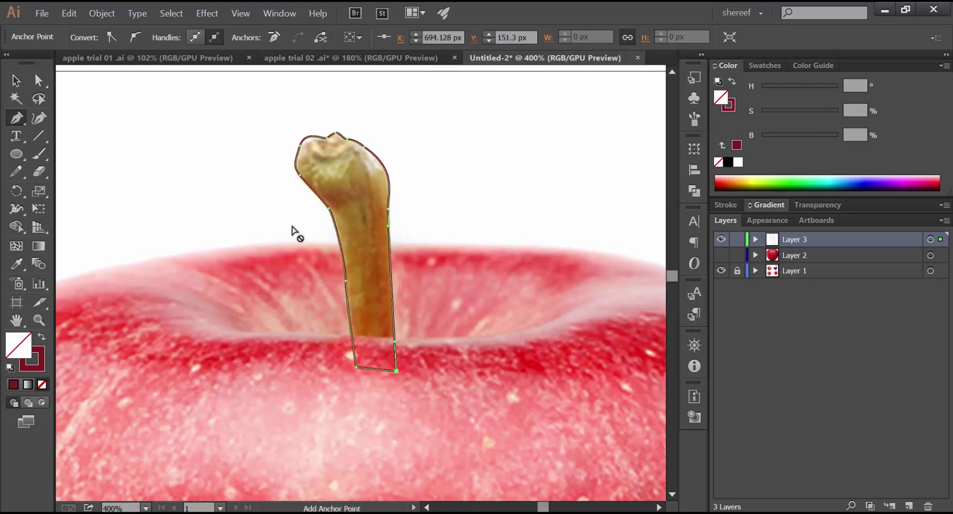
Swap the stem path's stroke for a fill and colour it with the brown sampled from the photo's stem.
key(shift+x)
key(ctrl+y)
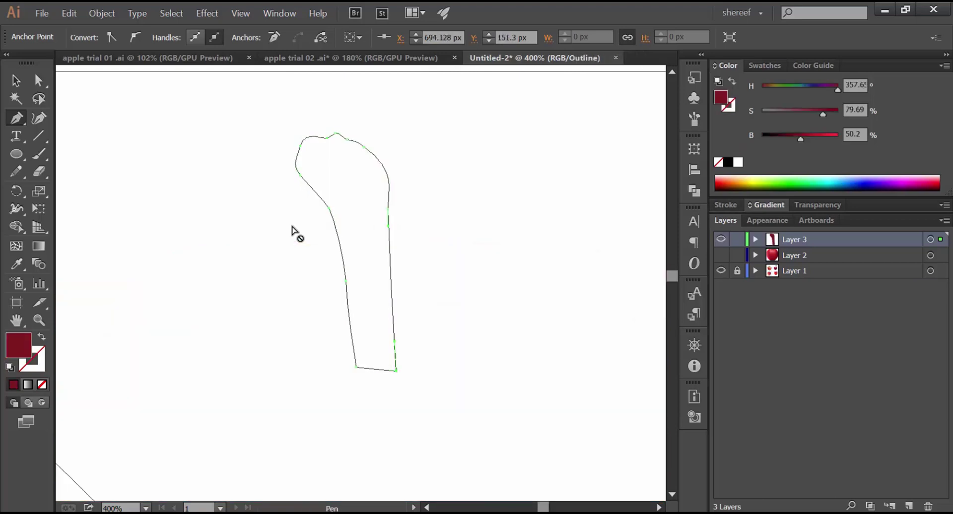
key(ctrl+y)
key(ctrl+y)
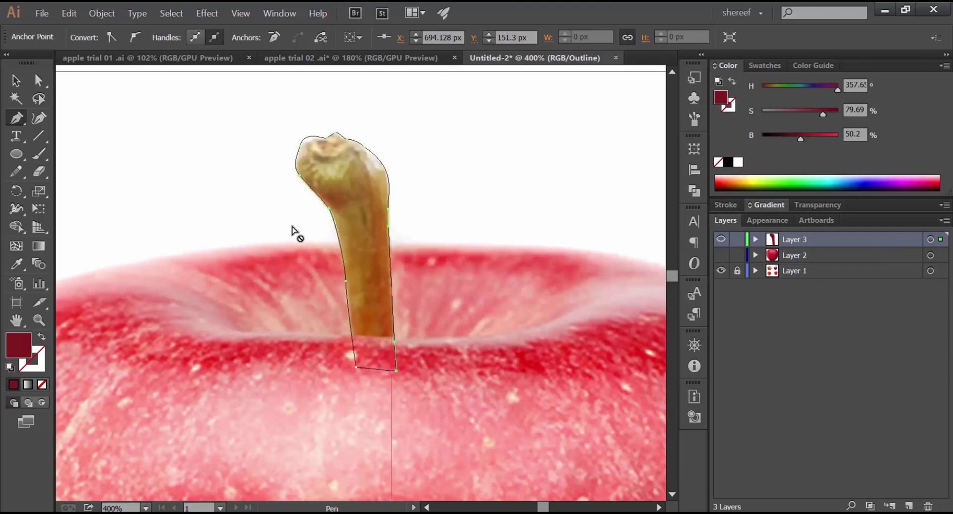
key(i)
click(293, 231)
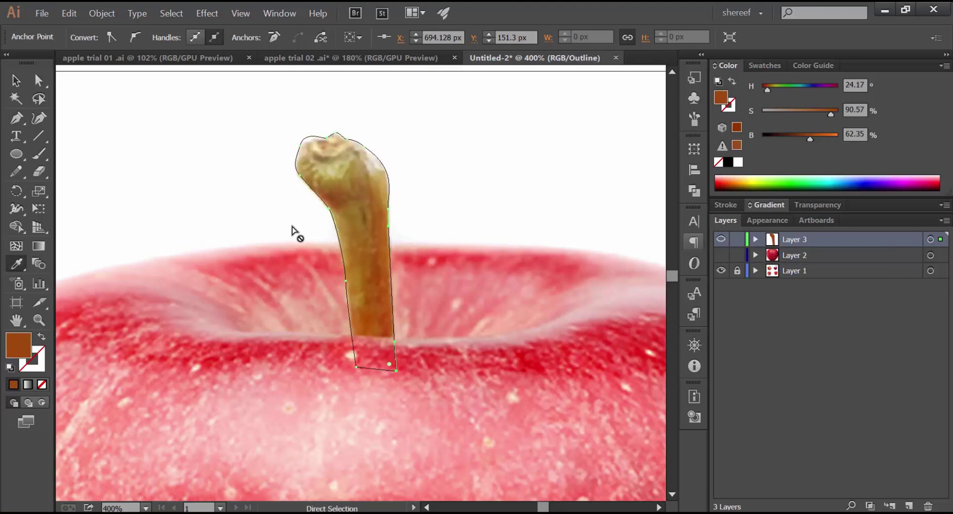
key(ctrl+y)
Add four lengthwise mesh lines to the stem, running from its top to its base.
key(u)
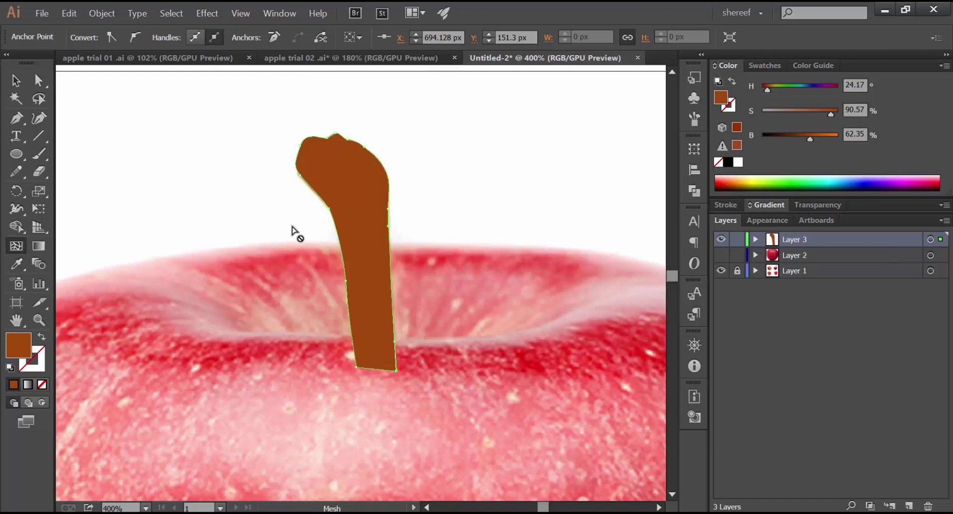
key(ctrl+shift+z)
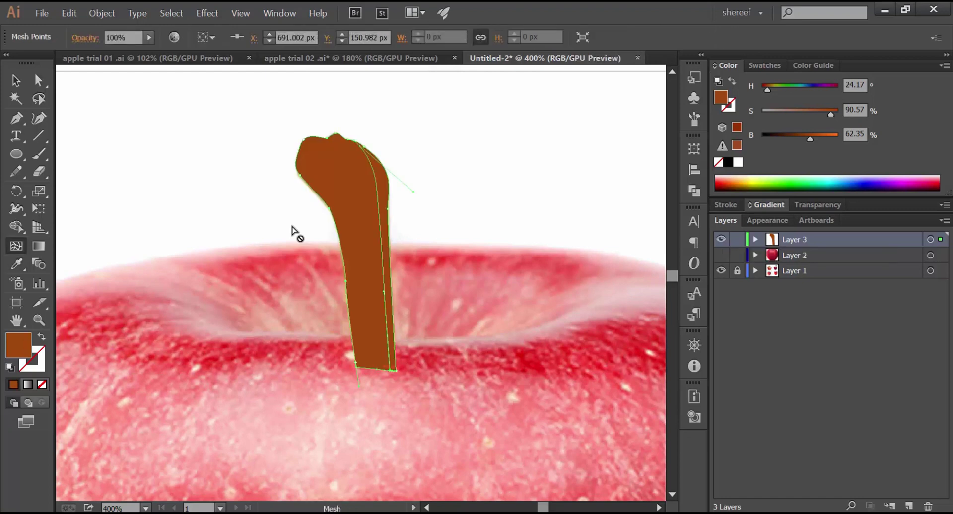
click(374, 369)
key(ctrl+shift+z)
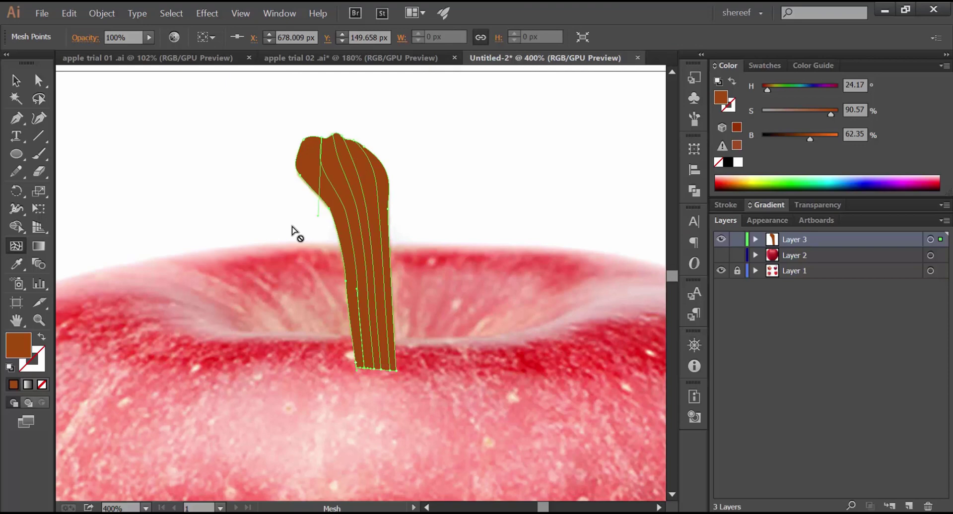
Colour the stem's outline mesh points with tones sampled from the photo, and recolour the upper left corner point brown.
key(ctrl+y)
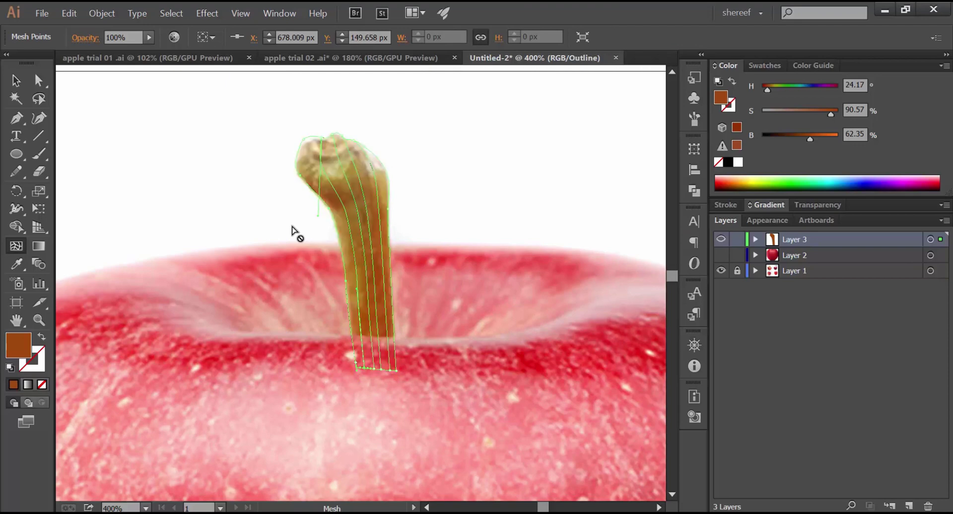
drag(314, 274, 387, 416)
key(ctrl+minus)
key(ctrl+minus)
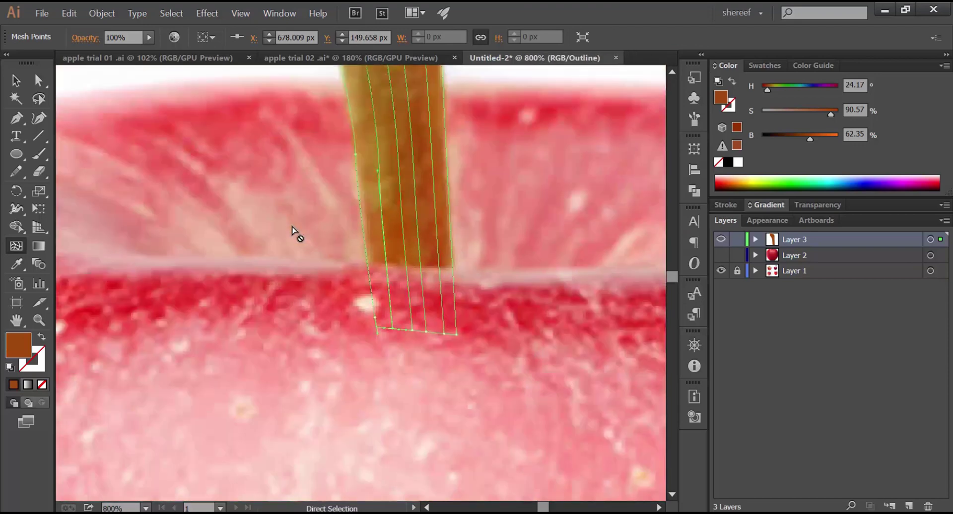
drag(361, 223, 357, 348)
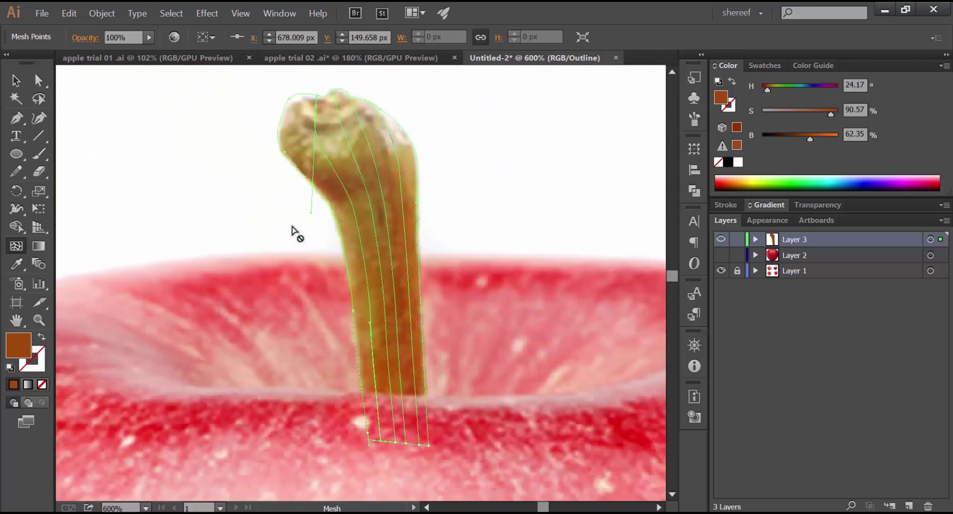
key(i)
ctrl+click(316, 95)
click(316, 99)
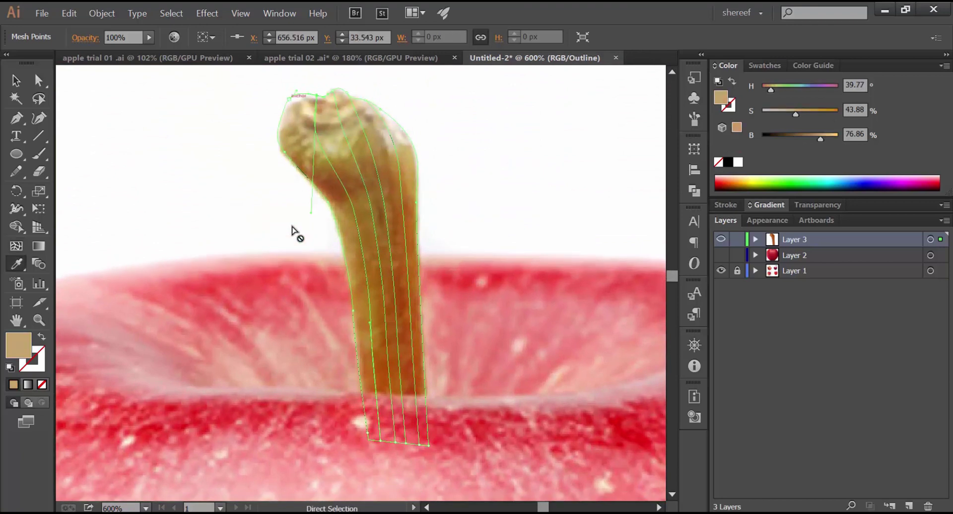
ctrl+click(289, 99)
click(292, 102)
ctrl+click(284, 152)
click(287, 153)
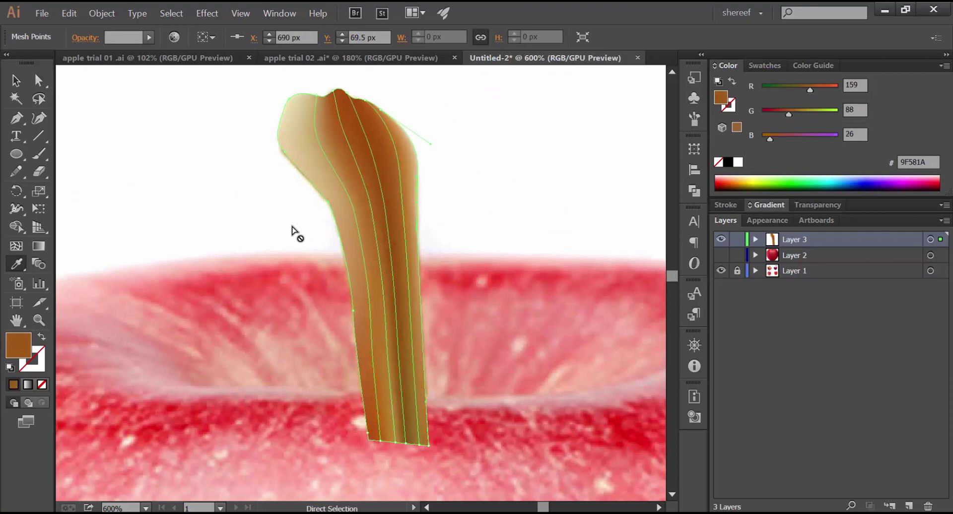
ctrl+click(289, 99)
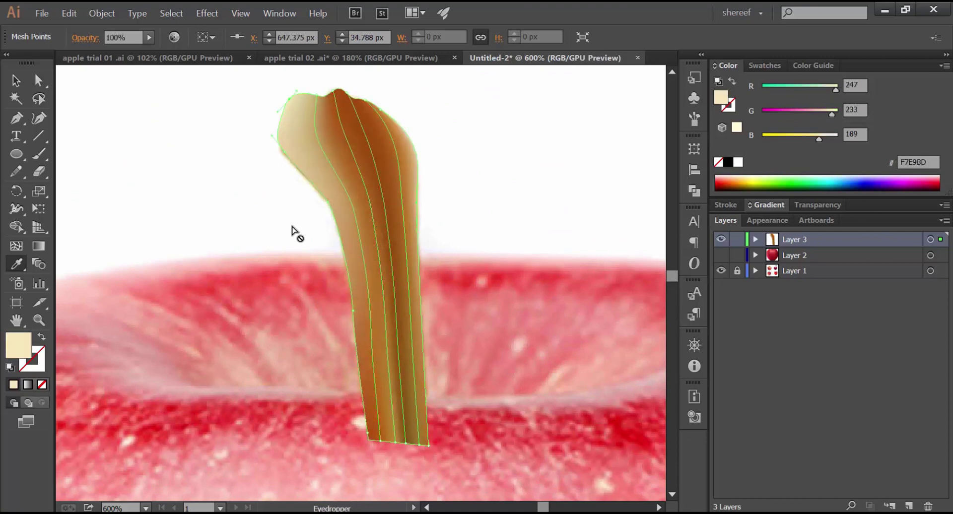
click(347, 109)
Add three crosswise mesh lines to the stem: through the head, below the head and across the shaft.
key(u)
click(339, 118)
click(365, 186)
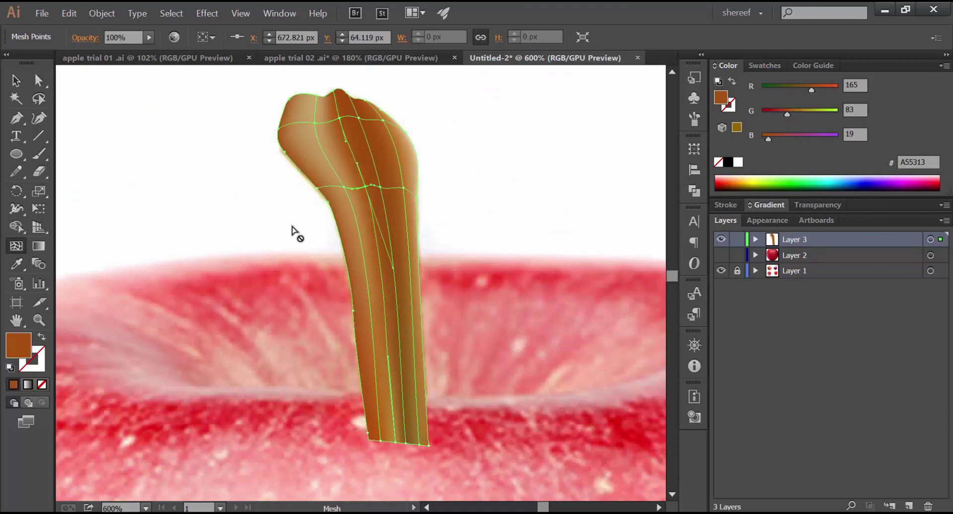
key(ctrl+z)
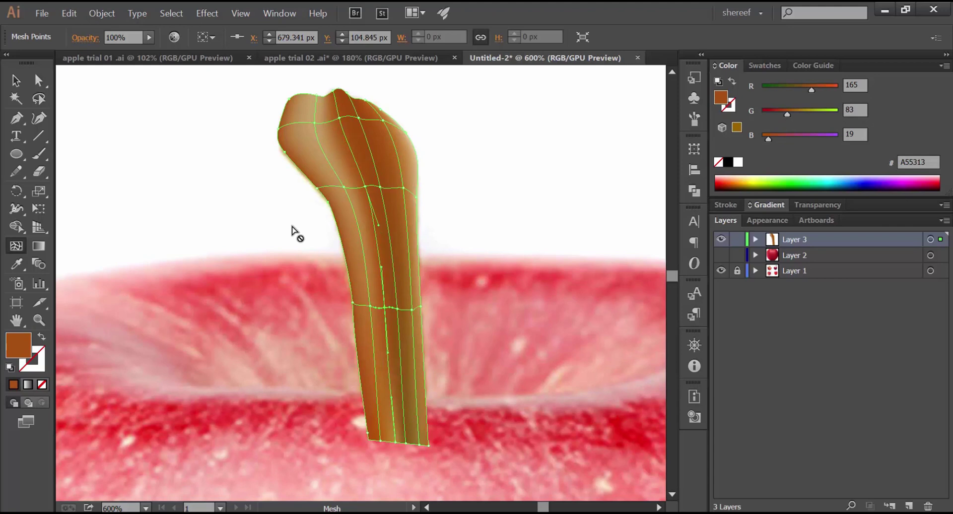
key(ctrl+z)
key(ctrl+z)
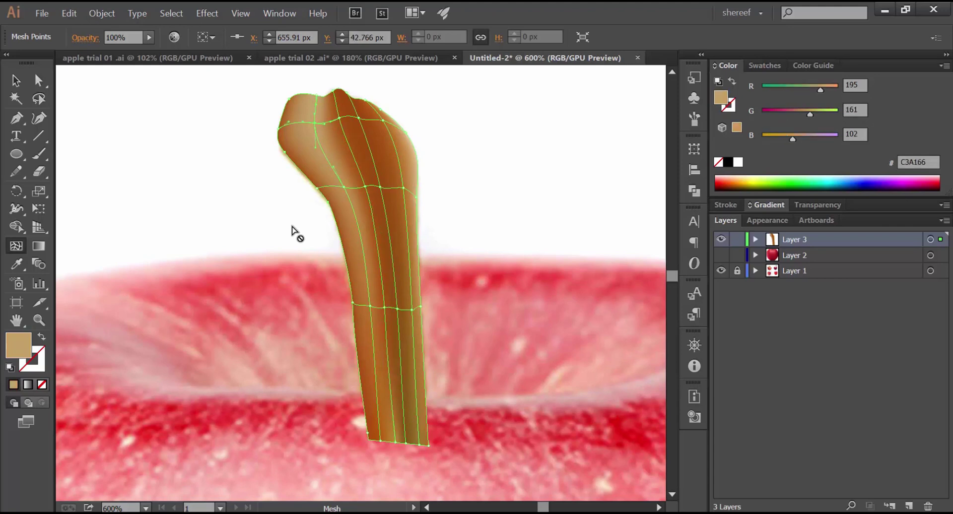
Switch the colour sliders to HSB and recolour the stem head's left crossing at X 655.91, Y 42.766 px a darker orange-brown.
click(944, 65)
click(846, 106)
click(728, 185)
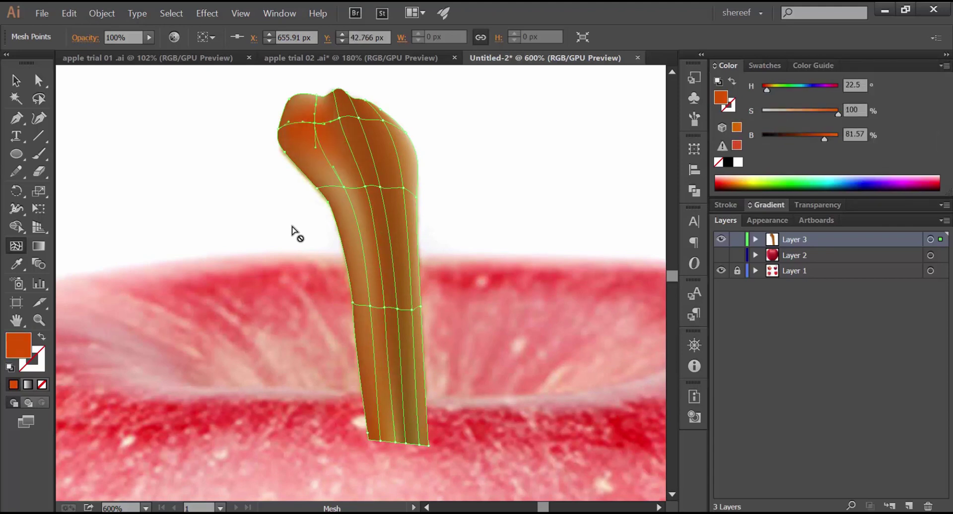
drag(824, 138, 793, 138)
Darken the stem's right-side mesh points from head to base, giving the base corner 85.45% saturation and 43.14% brightness.
click(383, 120)
click(416, 197)
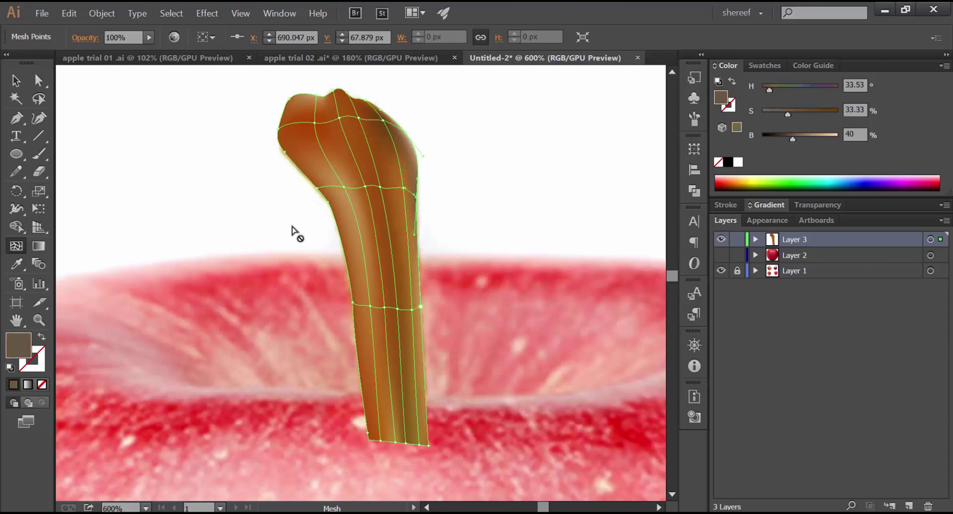
click(420, 307)
drag(768, 89, 767, 90)
drag(803, 113, 795, 139)
scroll(292, 227, down, 2)
click(429, 398)
scroll(293, 227, up, 2)
Recolour the crossing on the shaft's lower mesh line at X 683.611, Y 105.289 px with 86.4% saturation and 49.02% brightness.
click(399, 295)
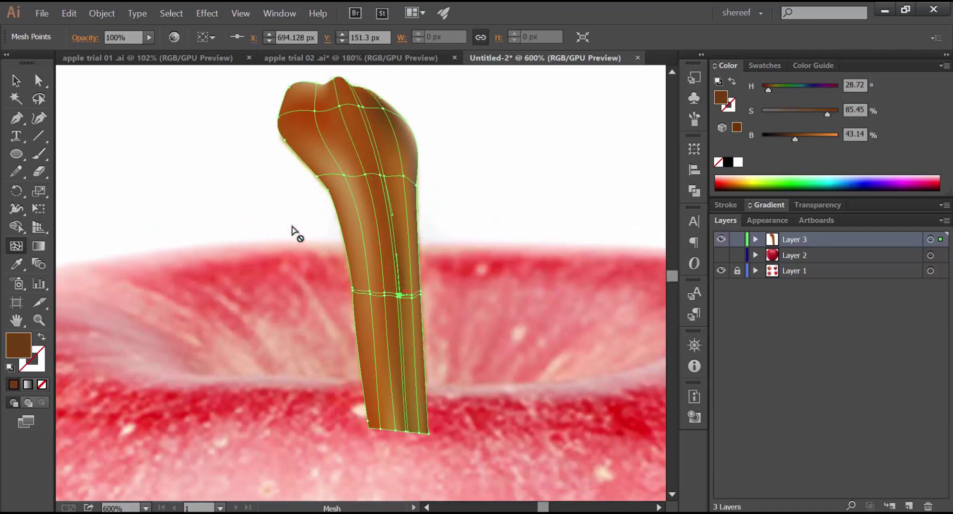
key(ctrl+z)
click(397, 297)
drag(804, 139, 795, 139)
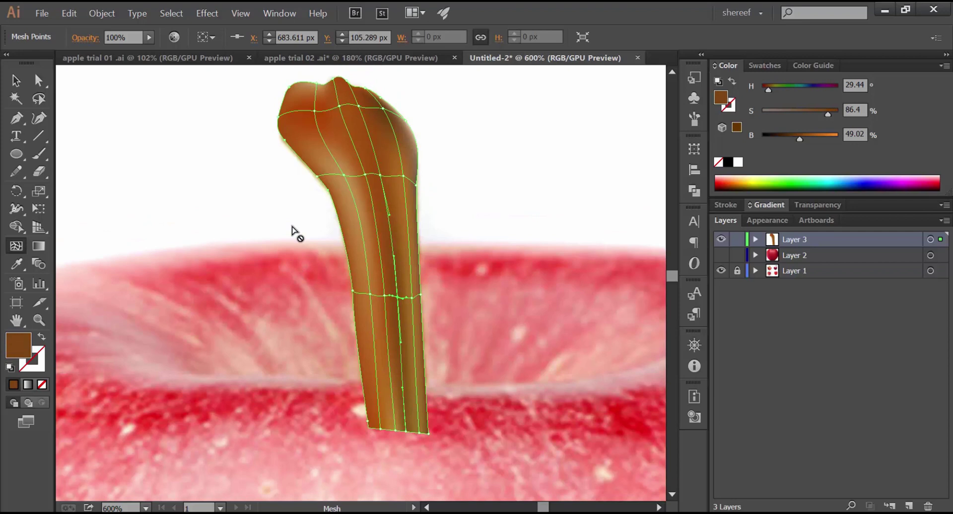
Show Layer 2 again and deselect the stem to view it on the finished apple.
key(ctrl+0)
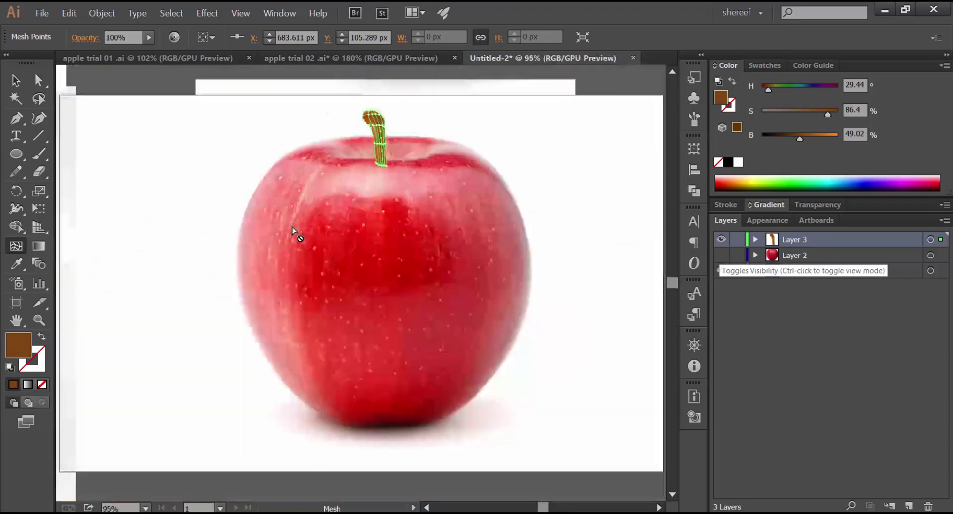
click(721, 255)
key(v)
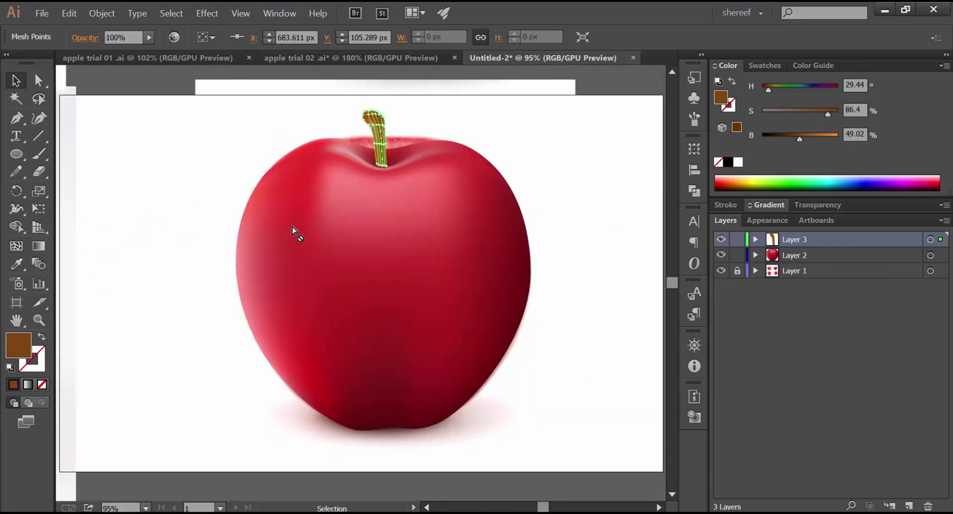
key(ctrl+shift+a)
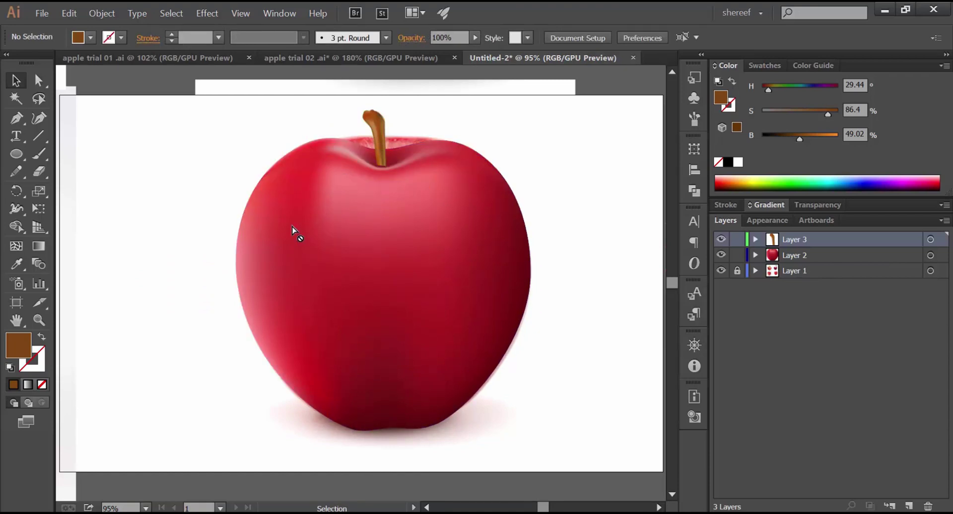
Select the whole stem and nudge it down to Y 96.728 px so its base sits in the apple's hollow.
key(ctrl+z)
key(ctrl+plus)
key(ctrl+h)
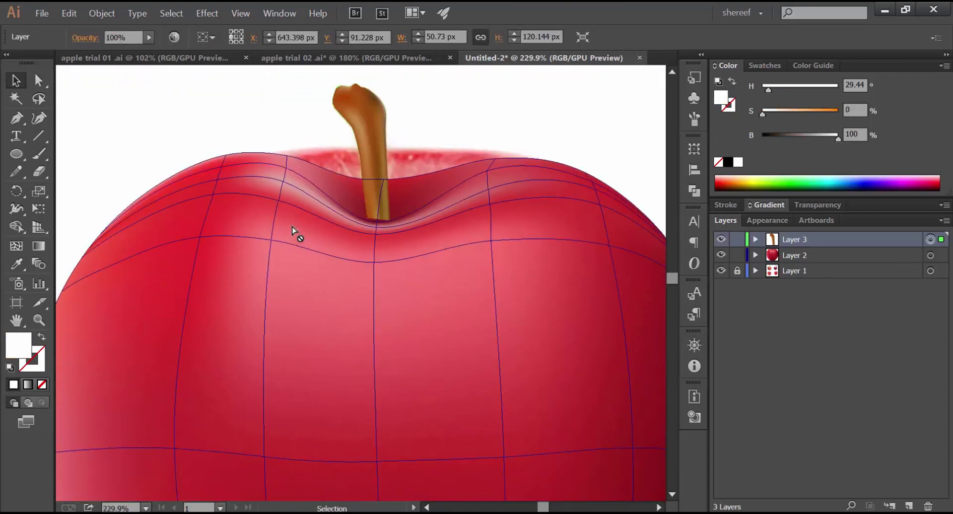
key(Down)
key(Down)
key(Down)
key(Down)
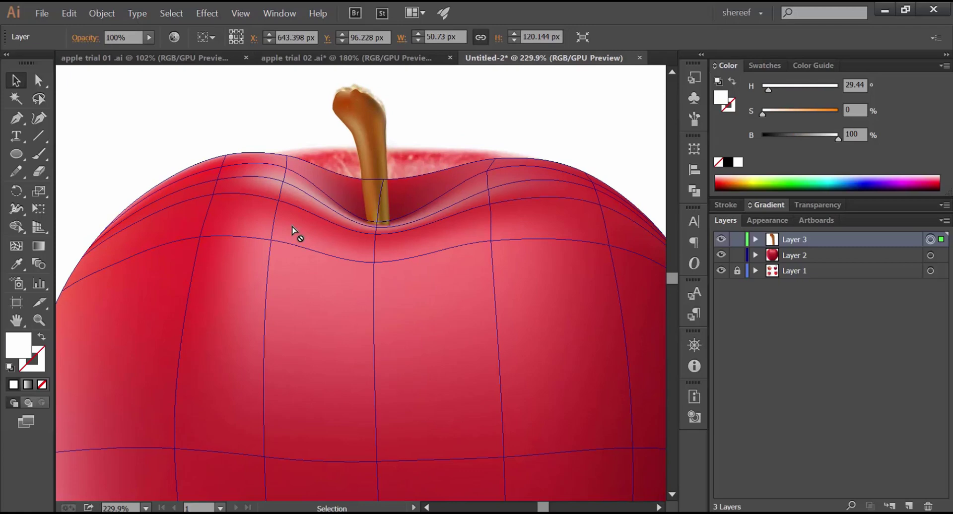
key(Down)
Round the stem's base by moving its lower right mesh points, placing one at X 686.498, Y 156.023 px.
scroll(296, 232, up, 5)
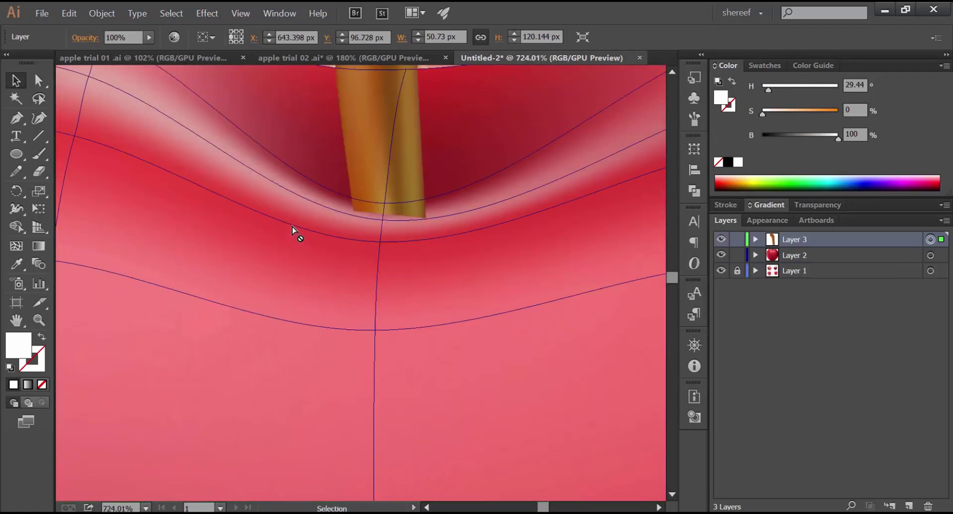
key(a)
mouse_move(425, 218)
mouse_down()
mouse_move(426, 206)
mouse_move(414, 212)
mouse_up()
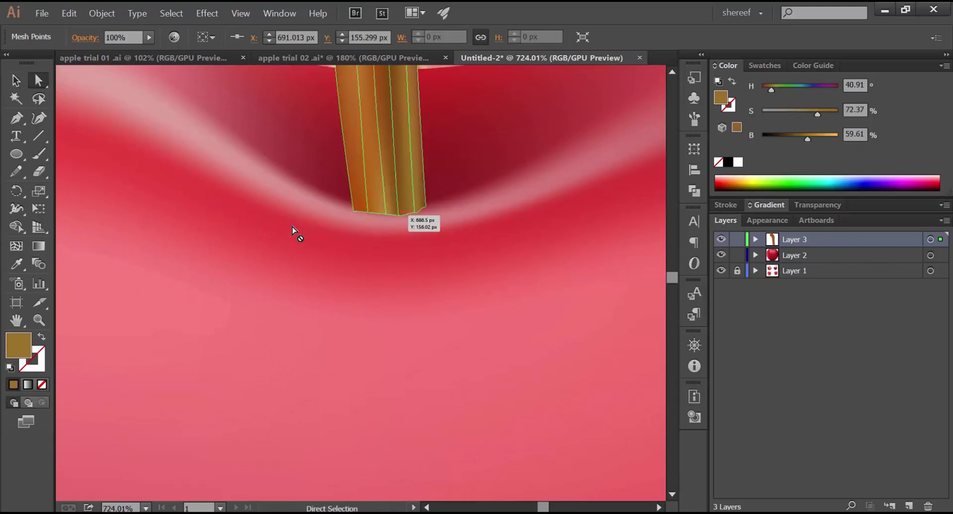
key(ctrl+0)
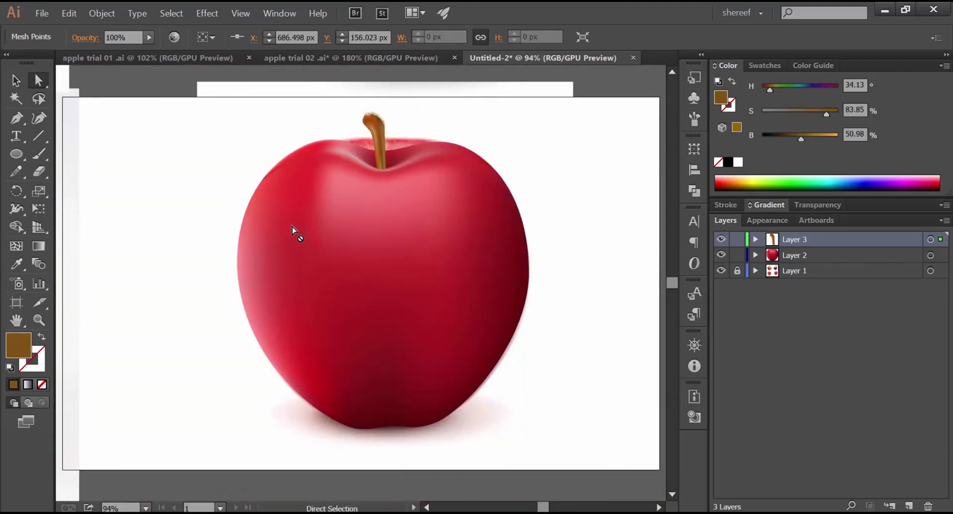
Recolour all of the stem's artwork on Layer 3 together with Recolor Artwork, setting 98% saturation and 47% brightness.
click(930, 239)
click(174, 37)
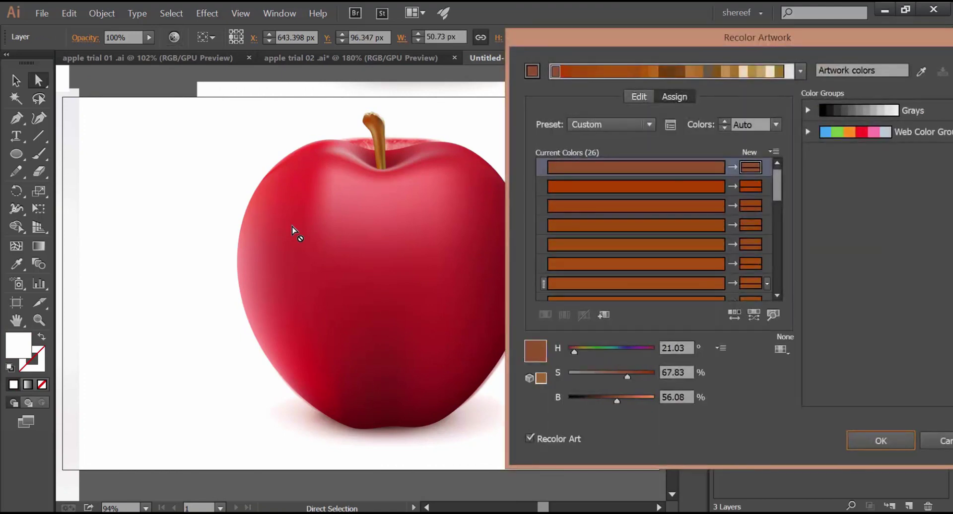
mouse_move(626, 376)
mouse_down()
mouse_move(645, 375)
mouse_move(608, 400)
mouse_up()
click(638, 96)
key(Return)
text(98)
key(Return)
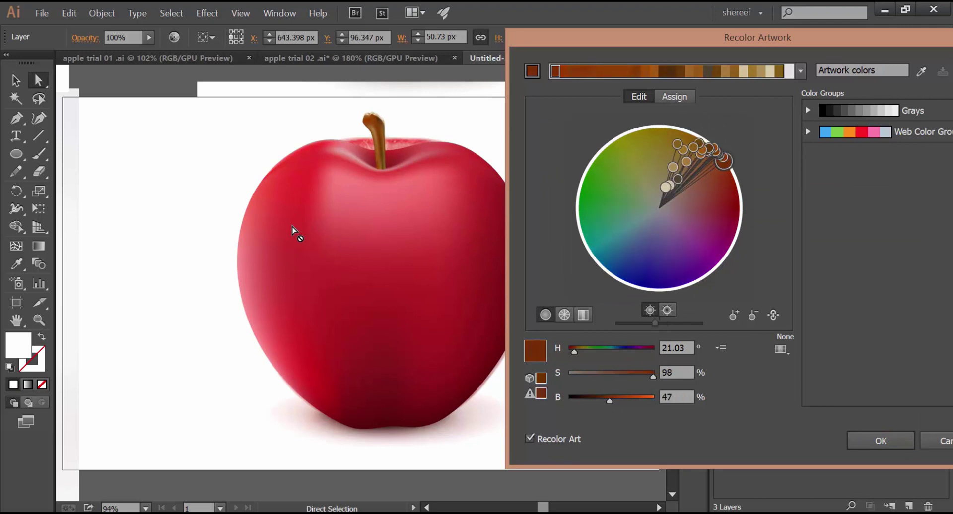
Test 42% and 48% brightness in the stem's recolouring and apply it with 45% brightness.
text(42)
key(Return)
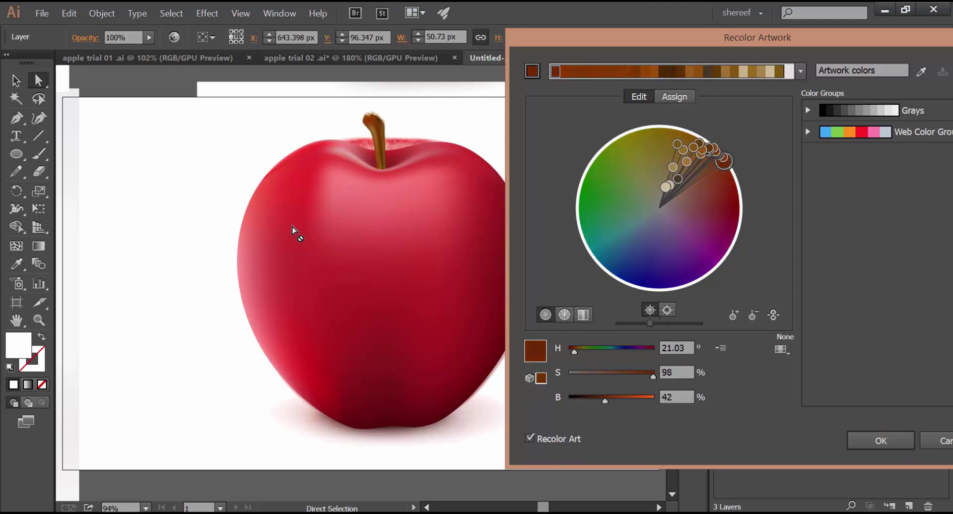
text(48)
key(Return)
text(45)
key(Return)
key(Return)
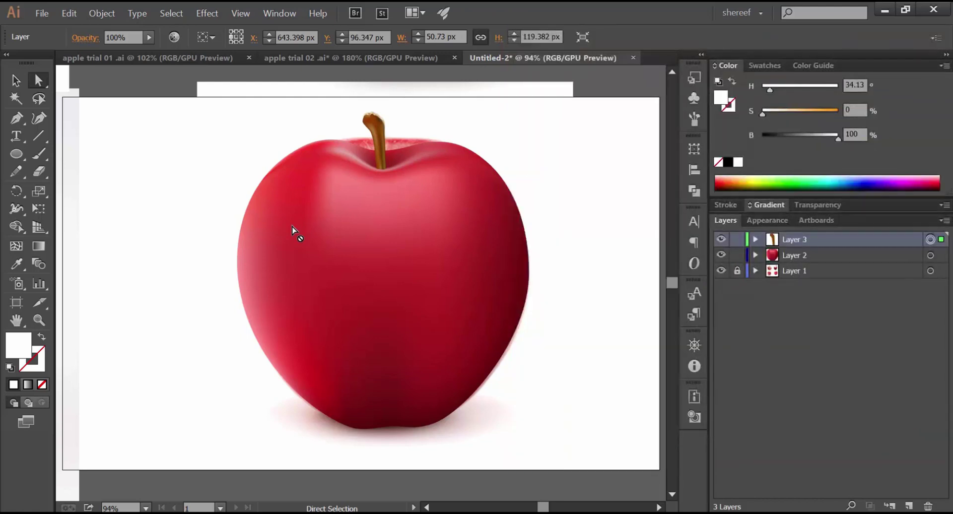
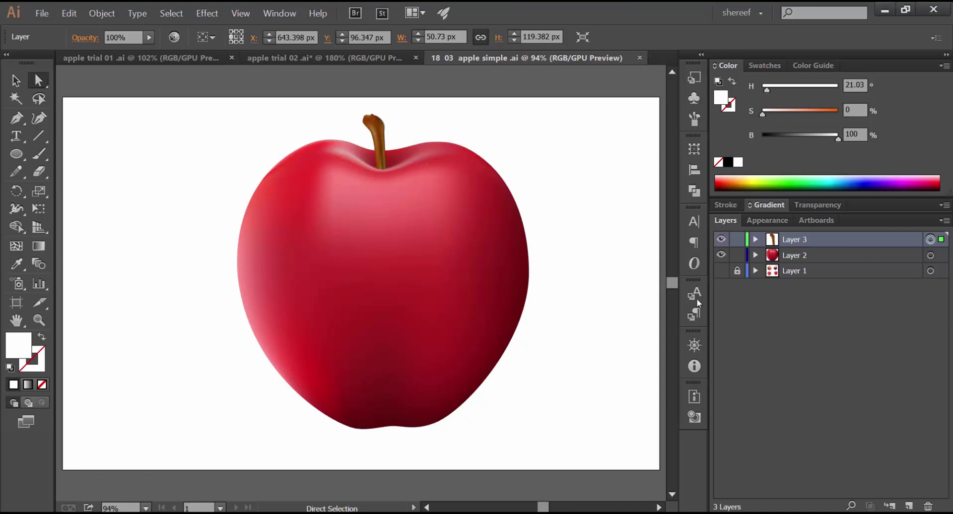
Show Layer 1, move the apple.jpg photo from behind the artwork to X -770.142, Y 1251.487 px, and lock the layer.
click(720, 270)
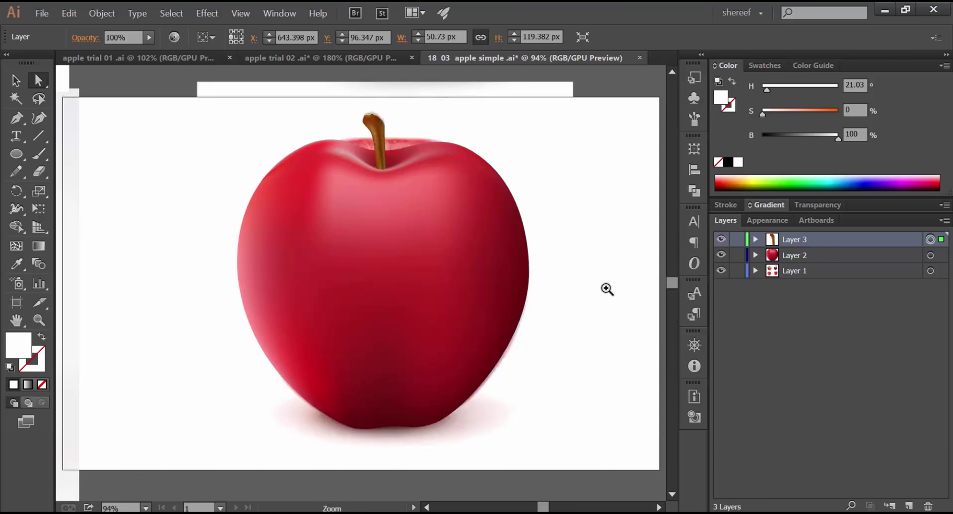
ctrl+alt+click(608, 287)
drag(494, 299, 482, 299)
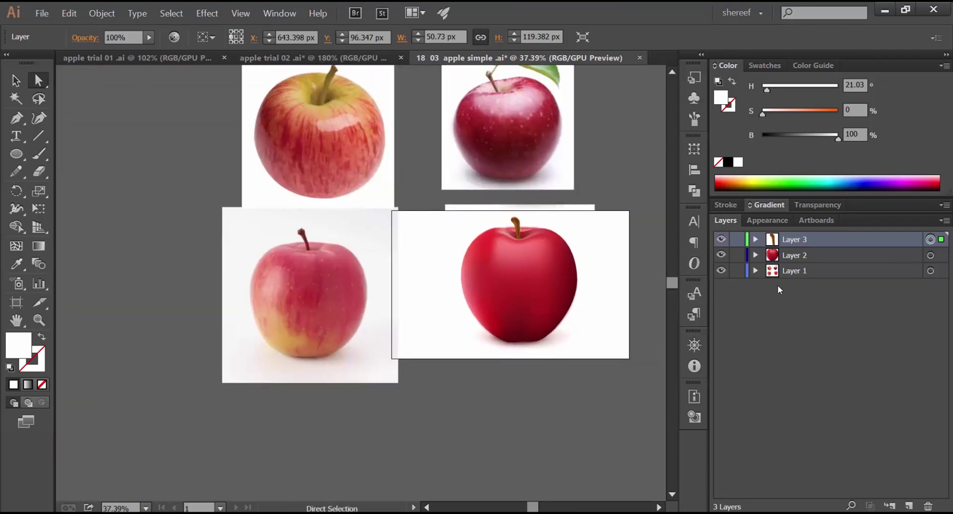
click(755, 270)
drag(587, 206, 388, 382)
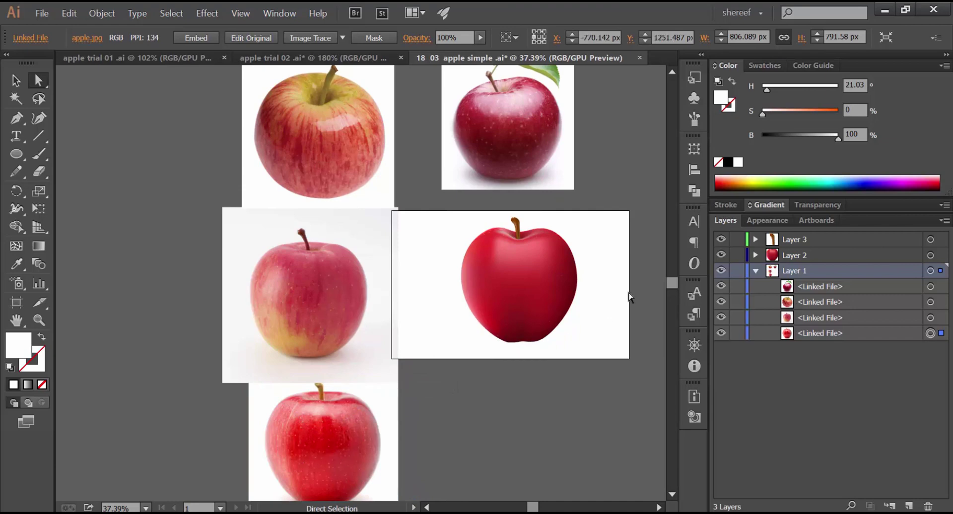
click(755, 272)
click(737, 271)
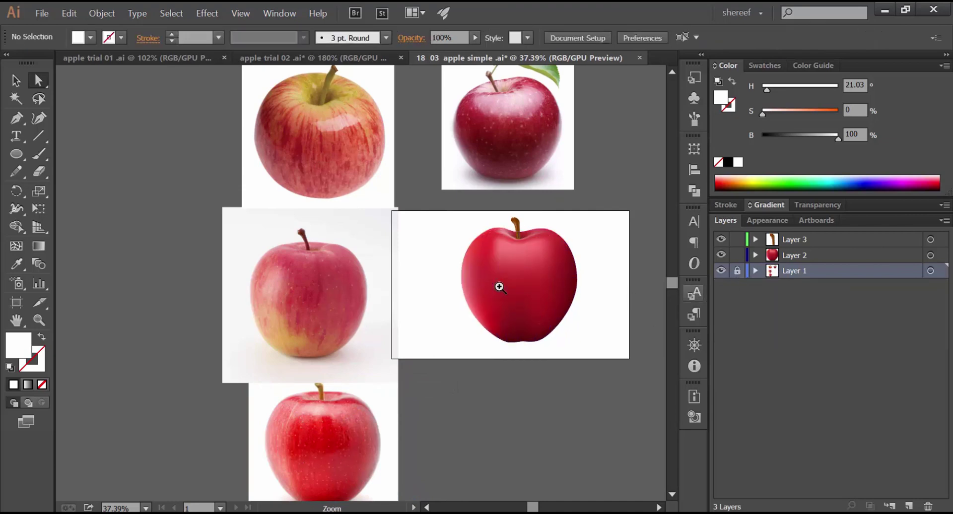
Examine the small speckles on the skin of the reference apple photos and compare them with the plain mesh apple.
drag(499, 285, 563, 302)
drag(460, 307, 487, 285)
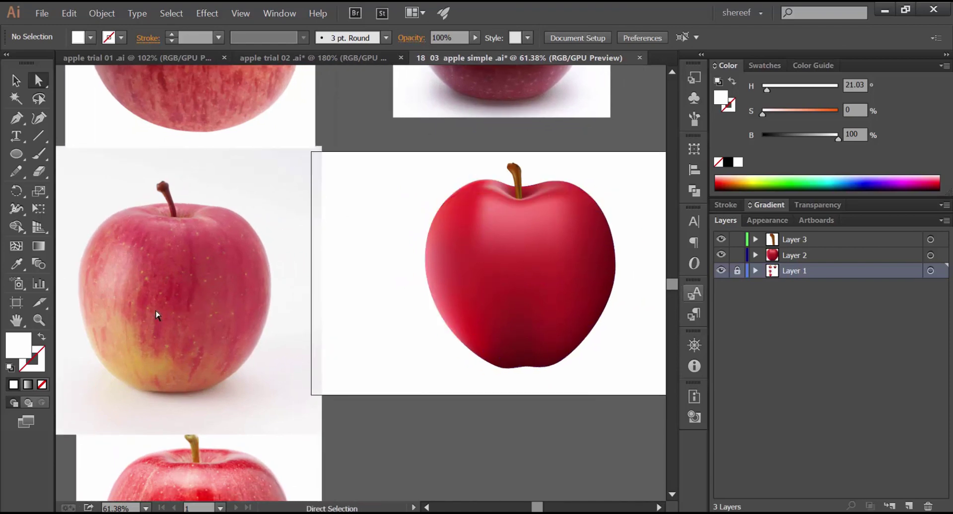
drag(262, 243, 314, 400)
drag(572, 185, 483, 202)
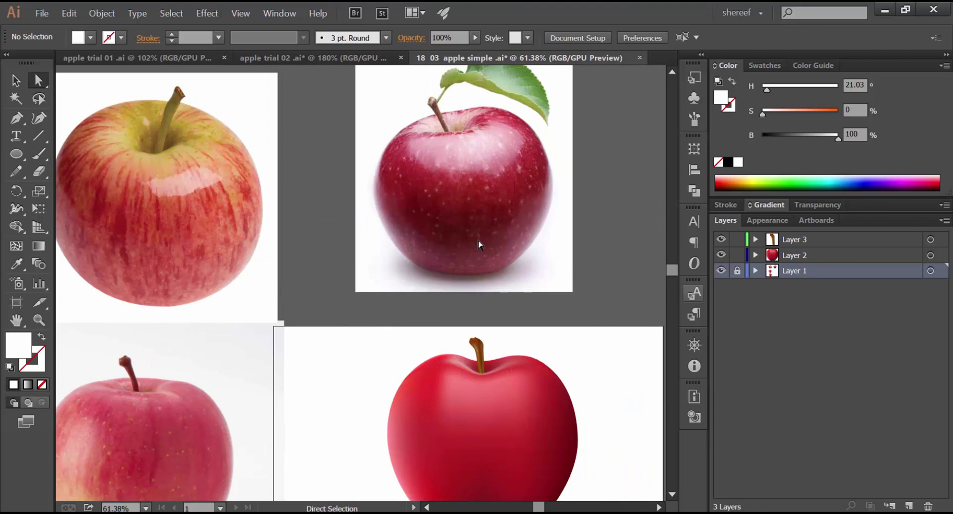
drag(504, 171, 601, 197)
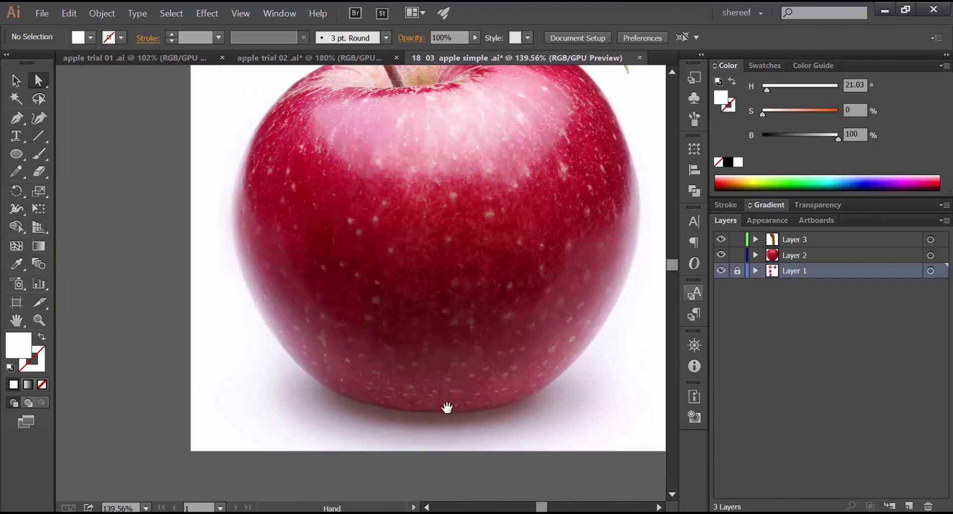
drag(447, 404, 485, 224)
drag(399, 466, 438, 258)
drag(275, 391, 436, 200)
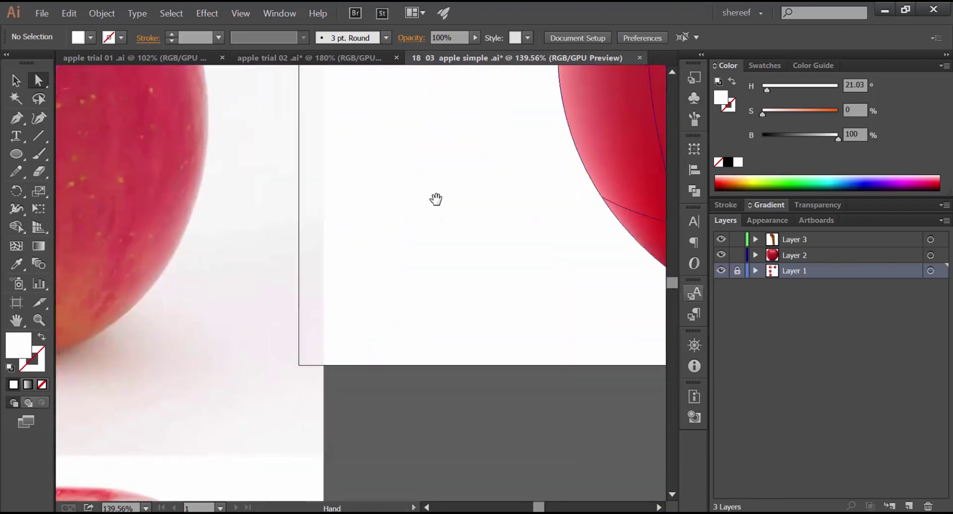
drag(251, 372, 421, 206)
drag(379, 389, 405, 232)
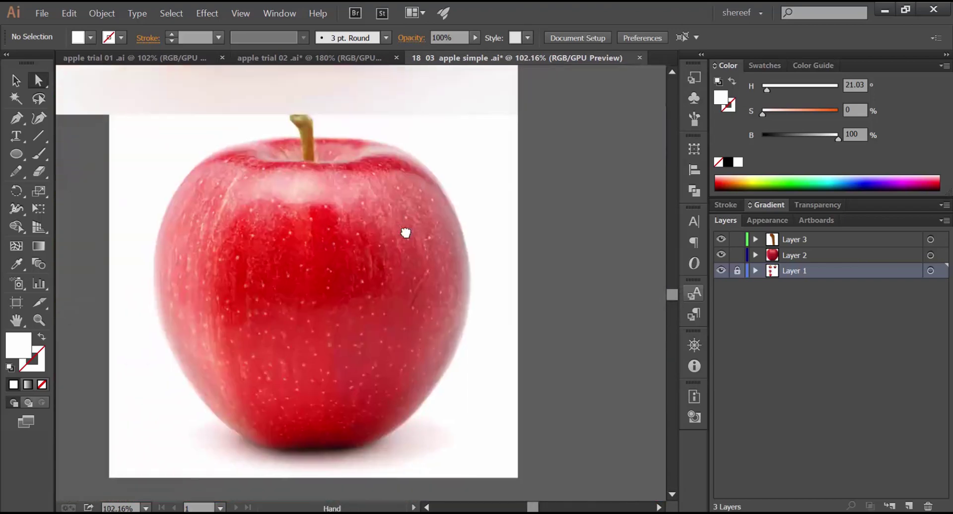
drag(576, 99, 324, 327)
drag(568, 116, 389, 395)
Create a layer named "dots smlall" directly above Layer 2, and lock Layer 2 and Layer 3.
click(827, 254)
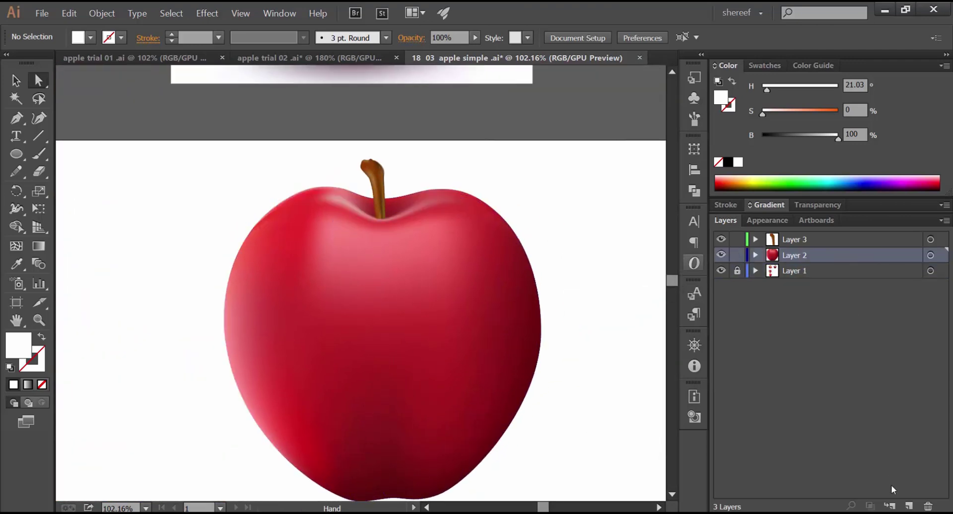
click(908, 506)
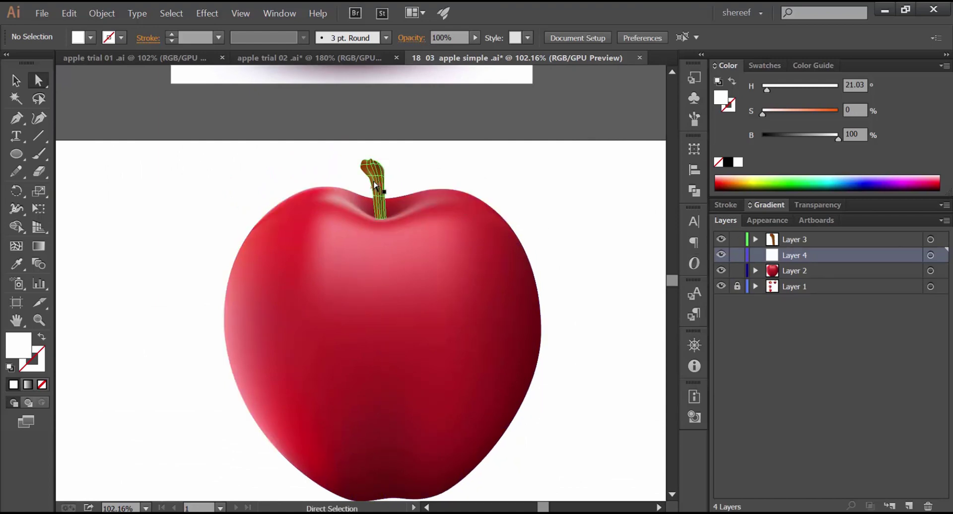
double_click(794, 255)
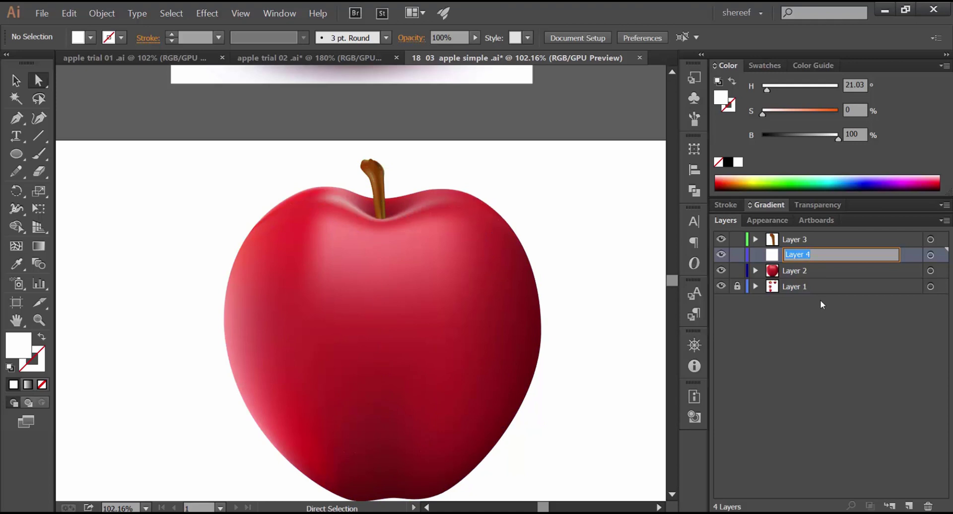
text(dots smlall)
key(Return)
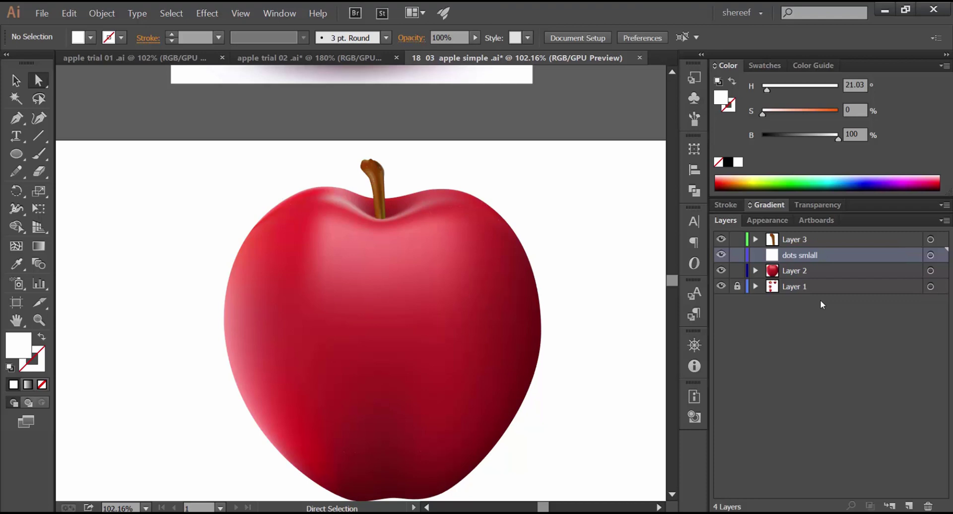
click(737, 271)
click(737, 239)
Draw a tiny white circle without a stroke on the left side of the apple's body.
key(space)
drag(520, 324, 515, 291)
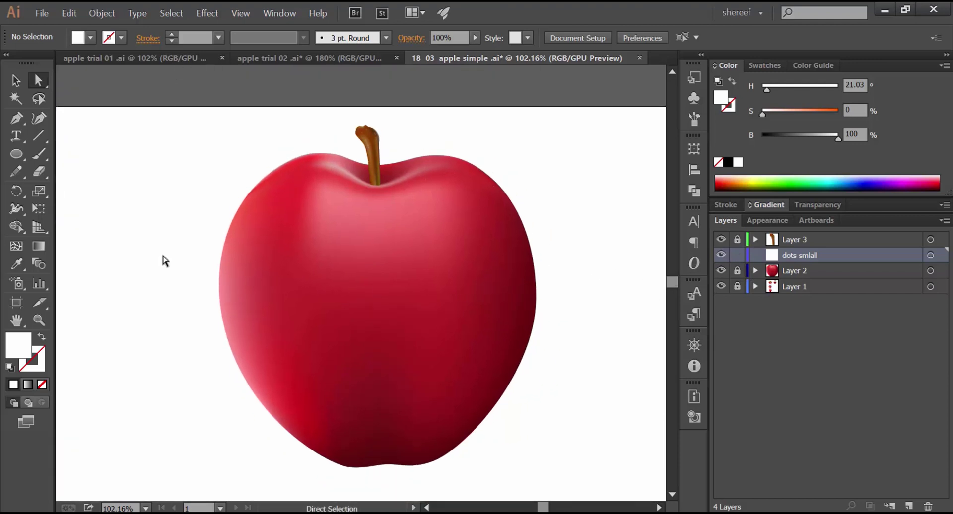
key(ctrl+space)
drag(287, 307, 404, 319)
click(16, 154)
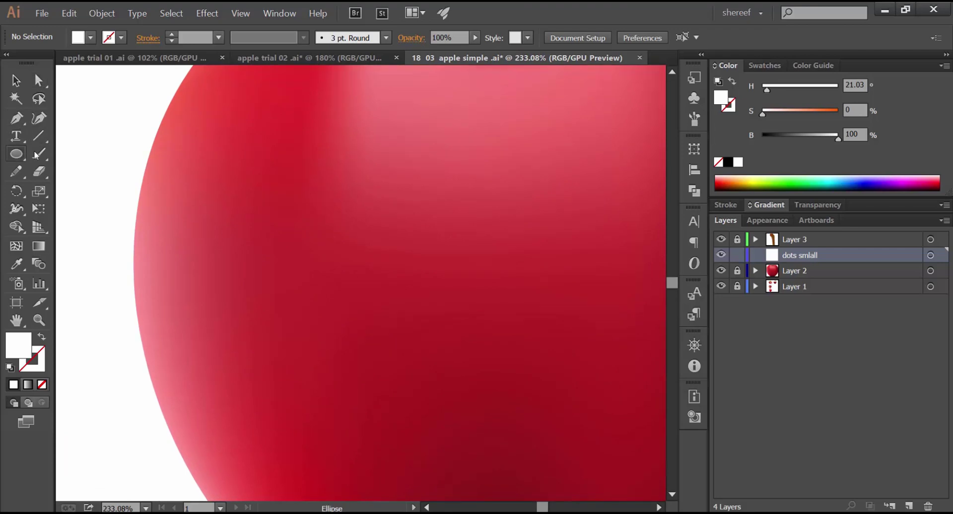
drag(237, 250, 241, 253)
Shrink the white dot to about two thirds of its size around its centre with Free Transform.
key(ctrl+space)
drag(418, 314, 381, 334)
drag(469, 318, 334, 332)
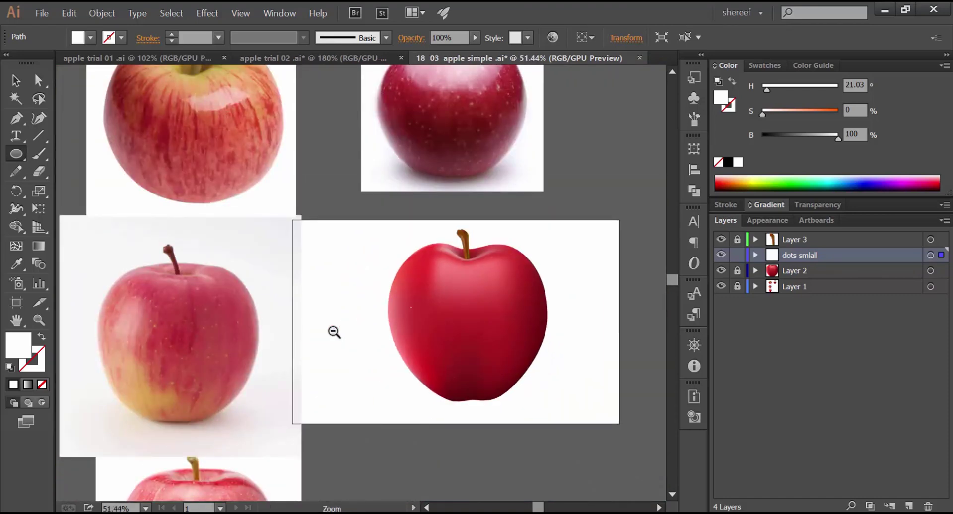
drag(334, 332, 502, 325)
key(e)
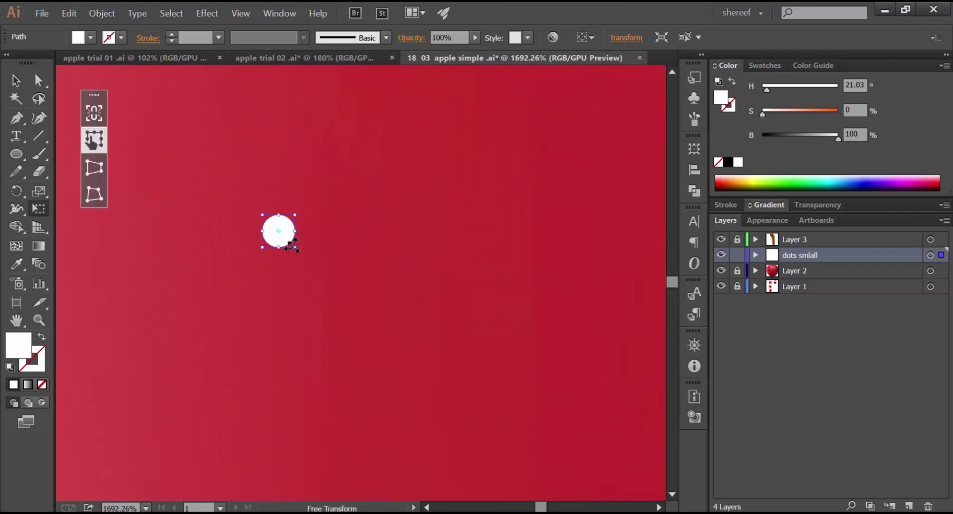
drag(292, 247, 287, 240)
scroll(476, 327, down, 5)
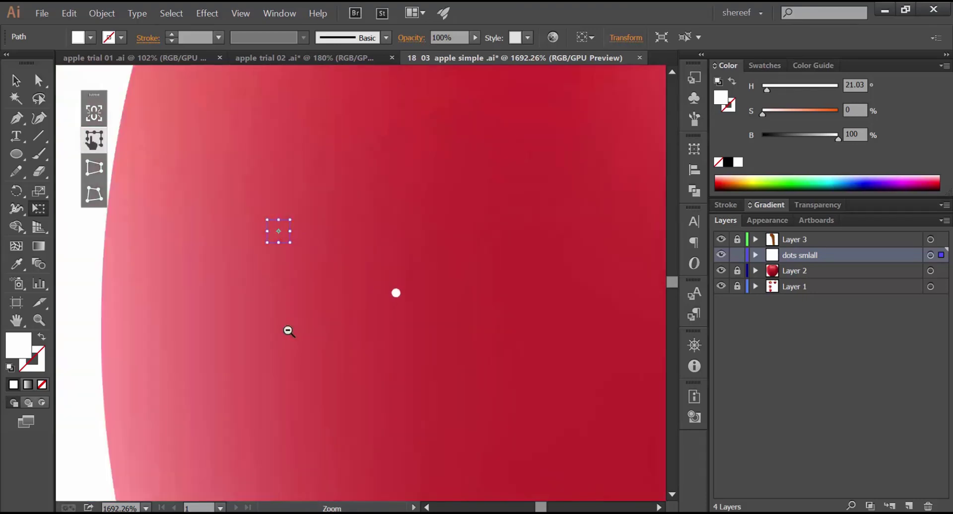
key(v)
Check the dot's size at several magnifications against the speckles on the reference apple photos.
scroll(524, 366, down, 3)
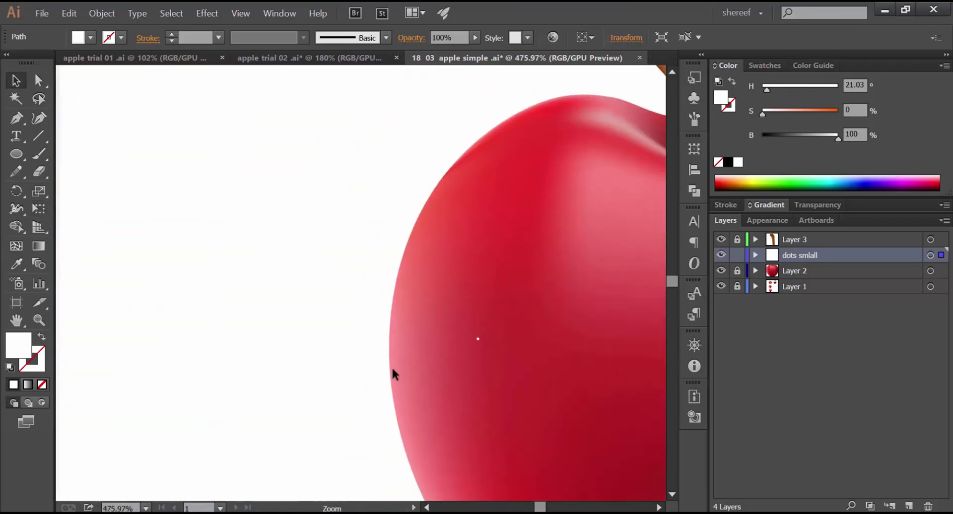
drag(341, 323, 298, 311)
drag(444, 385, 285, 321)
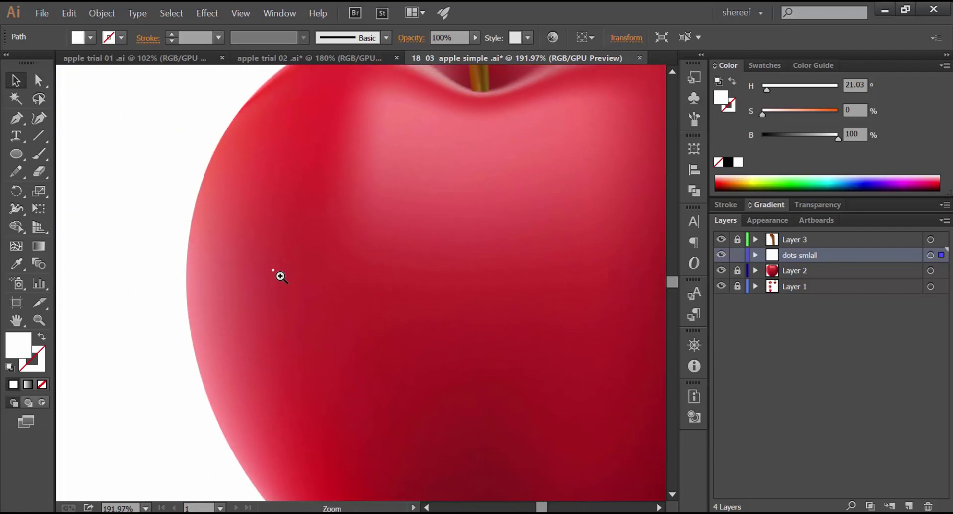
drag(274, 271, 323, 296)
scroll(210, 296, down, 3)
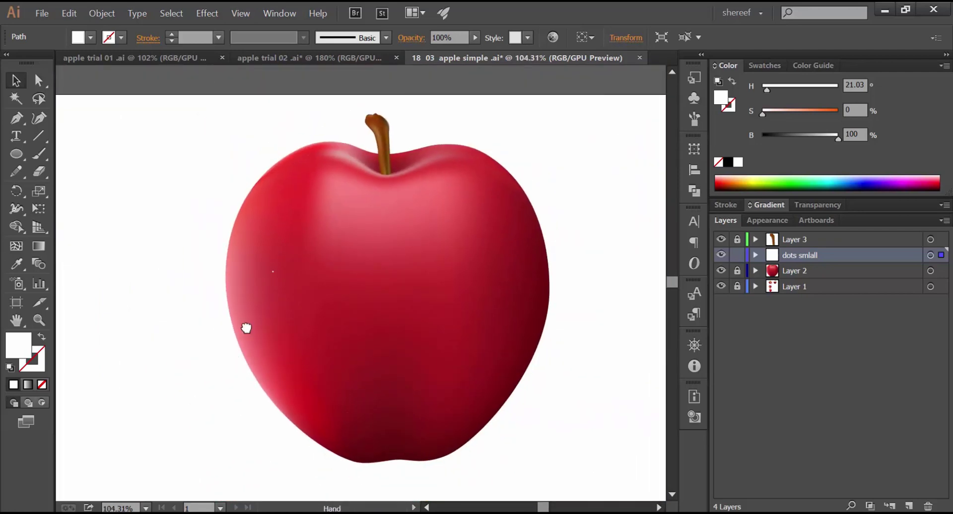
drag(246, 328, 277, 327)
scroll(289, 350, down, 2)
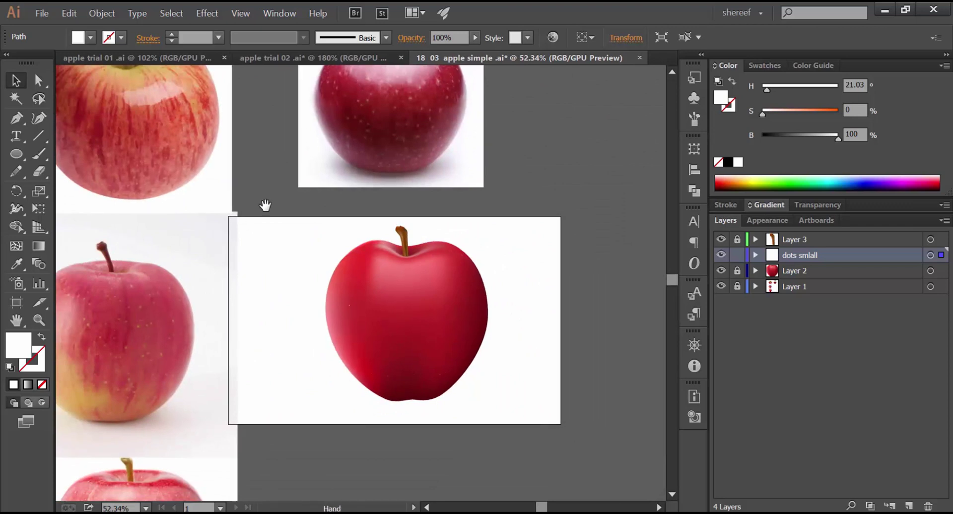
drag(266, 206, 326, 273)
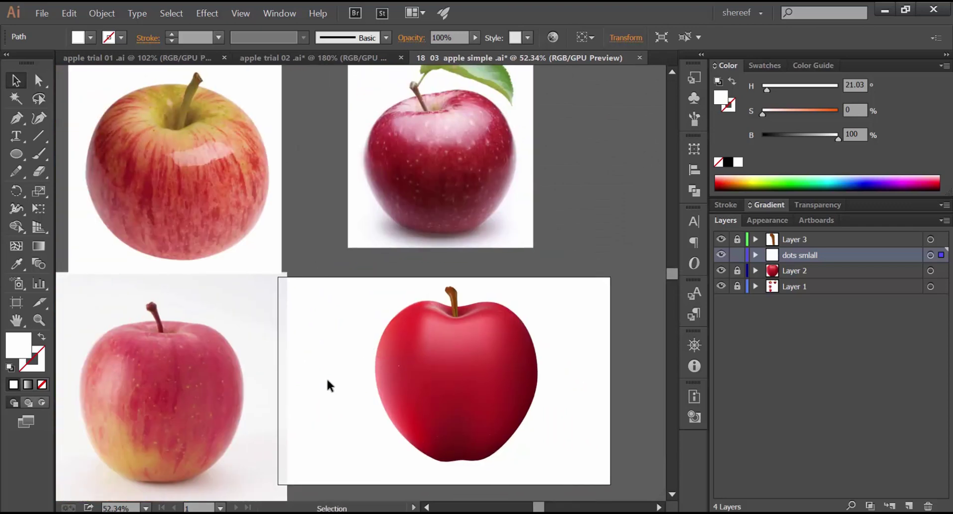
drag(270, 365, 283, 342)
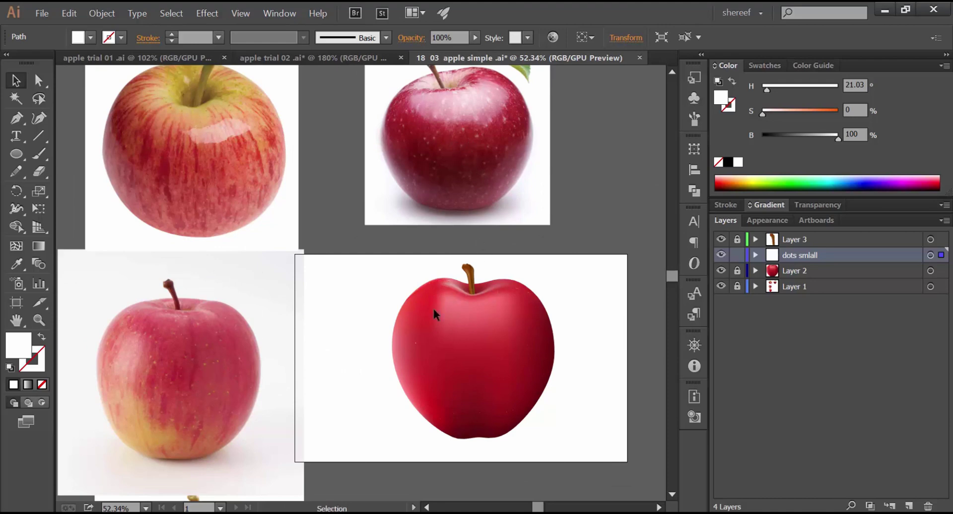
Fill the dot with a pale yellow of hue 40.33°, 47.84% saturation and 100% brightness.
key(ctrl+space)
drag(417, 344, 560, 365)
drag(468, 352, 436, 354)
key(ctrl+space)
drag(376, 340, 511, 367)
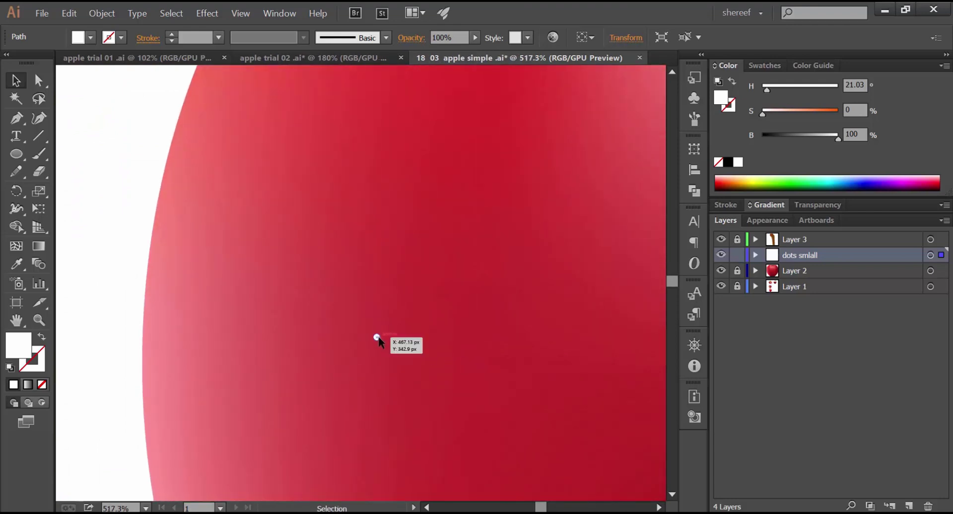
click(743, 179)
drag(742, 180, 740, 180)
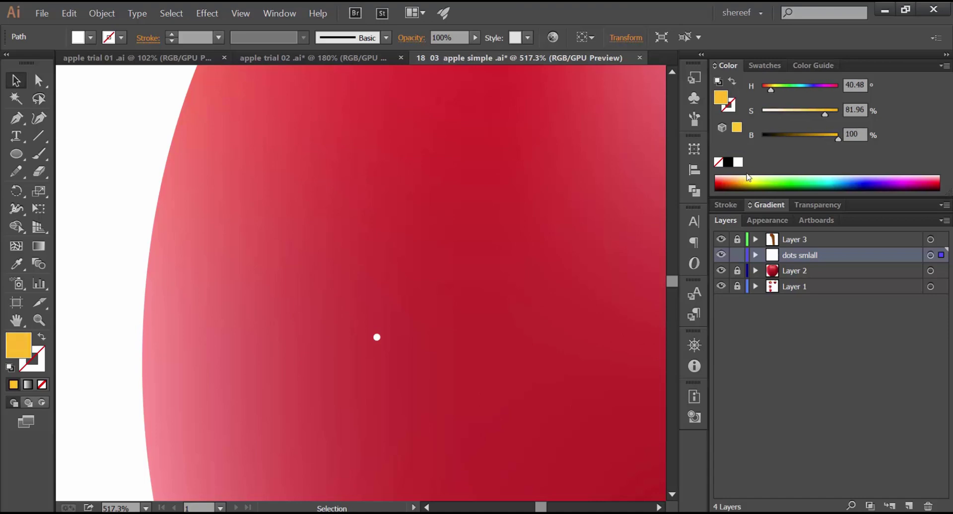
drag(825, 114, 792, 115)
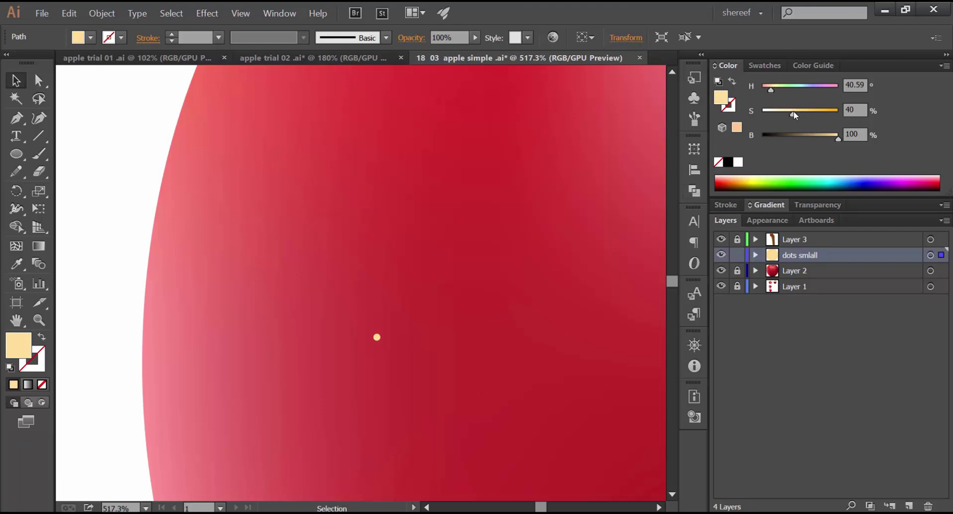
drag(796, 112, 797, 112)
Apply a Gaussian Blur with a radius of 0.5 pixels to the pale yellow dot, with the preview on.
scroll(553, 370, down, 2)
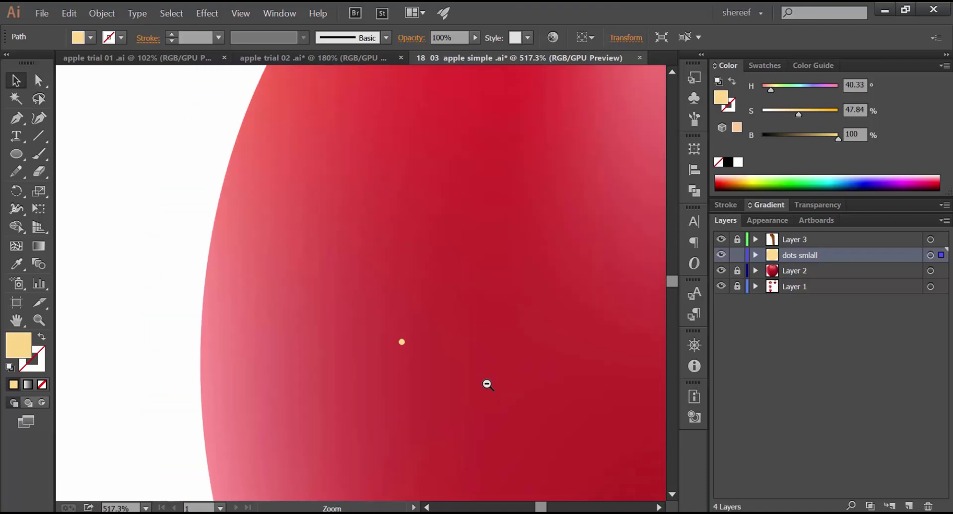
drag(514, 389, 318, 349)
drag(472, 350, 408, 373)
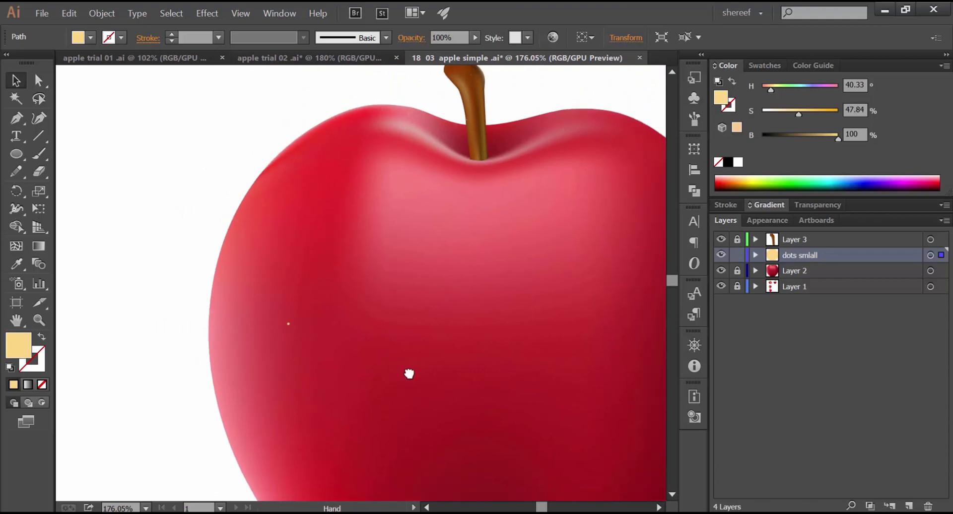
click(201, 14)
mouse_move(218, 254)
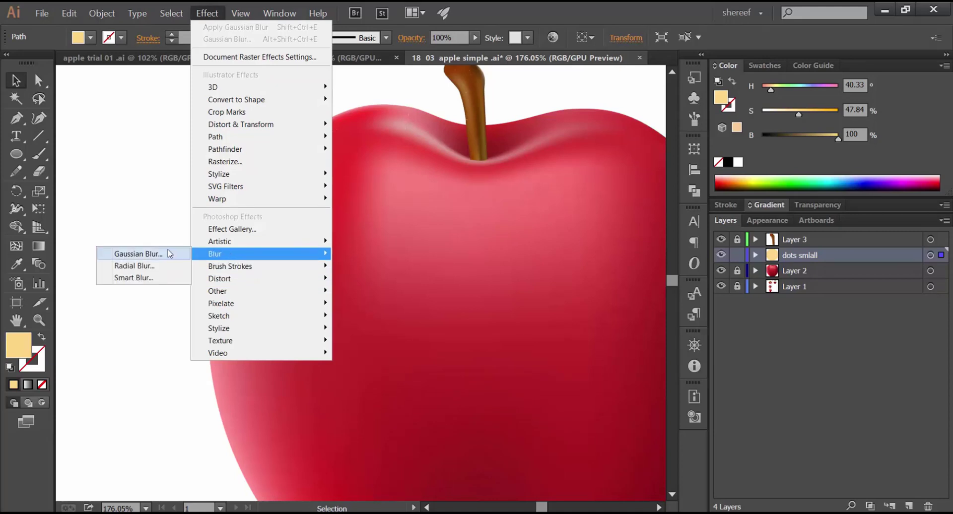
click(124, 254)
scroll(780, 127, down, 6)
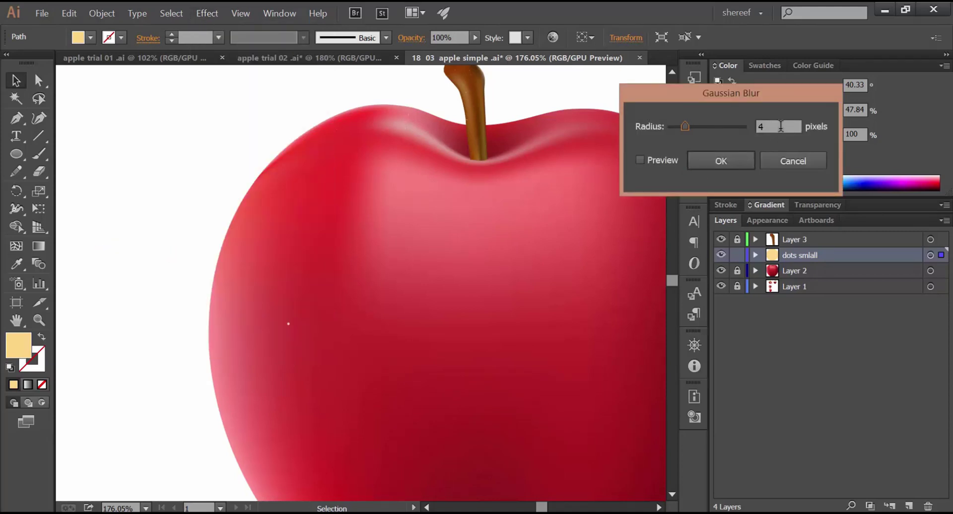
click(662, 163)
key(Down)
drag(782, 128, 729, 135)
text(0.5)
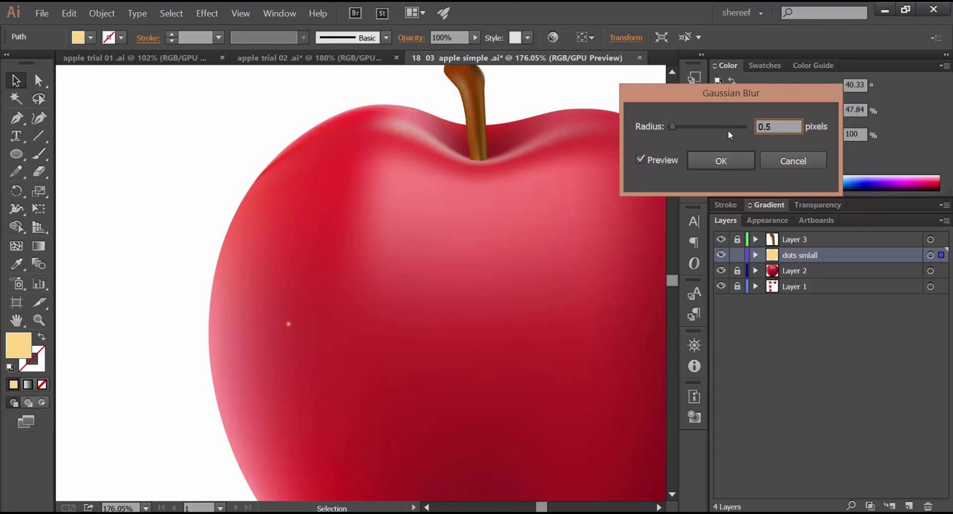
key(Tab)
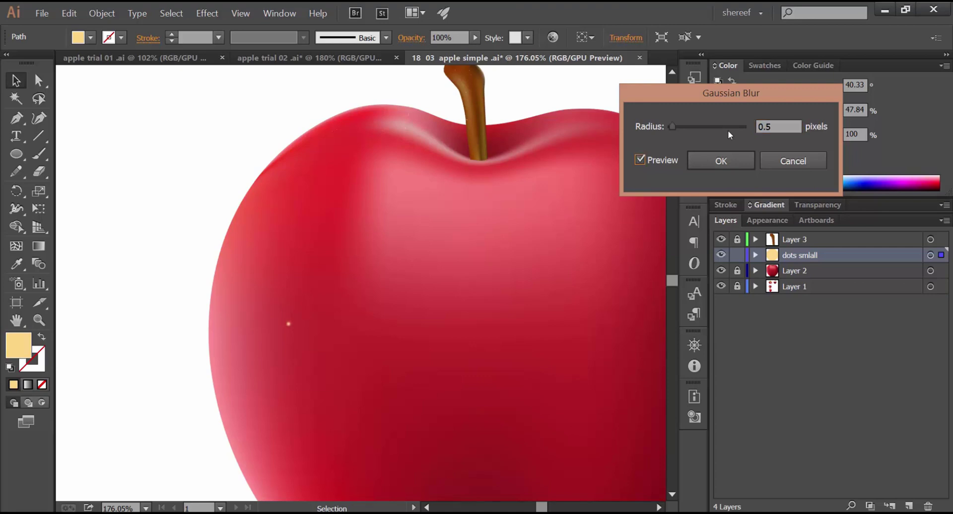
click(732, 158)
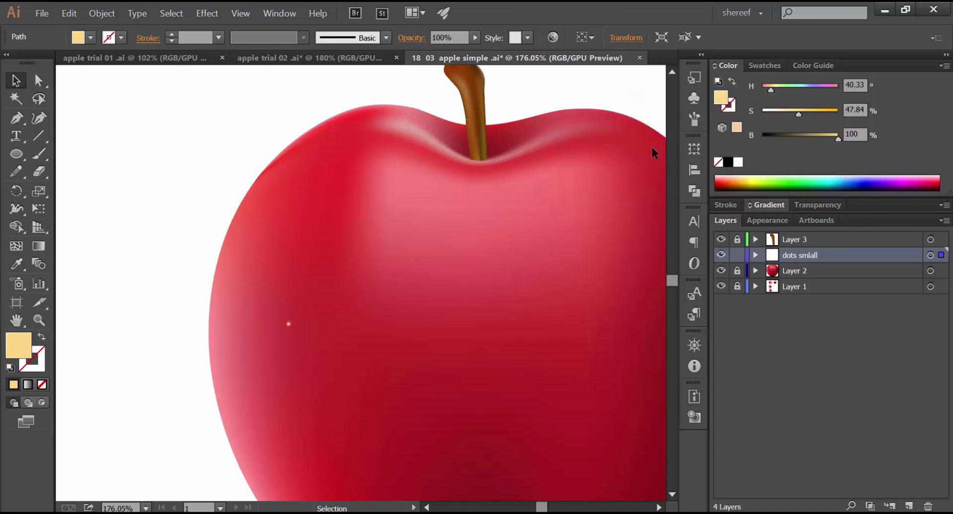
Save the blurred dot as a new symbol with the export type Graphic.
drag(580, 246, 521, 245)
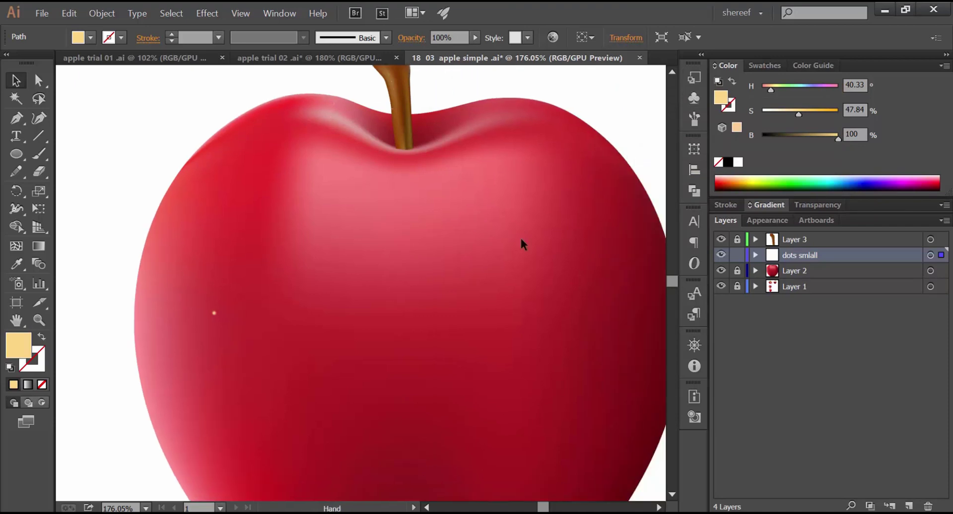
drag(536, 278, 556, 288)
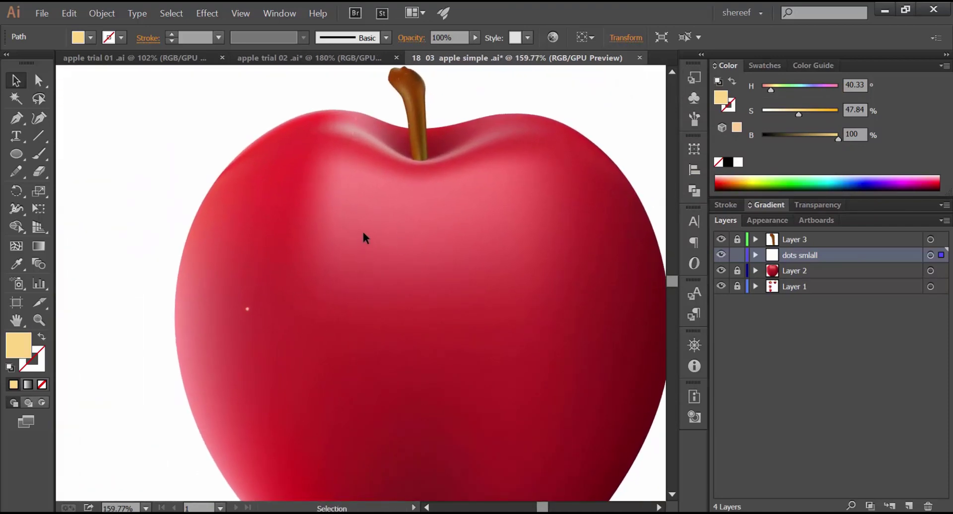
click(694, 98)
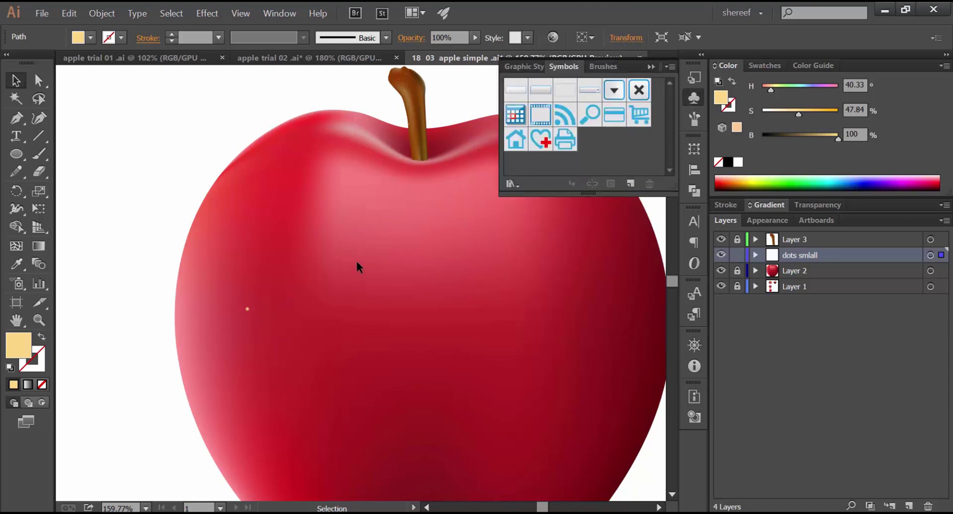
drag(248, 308, 591, 156)
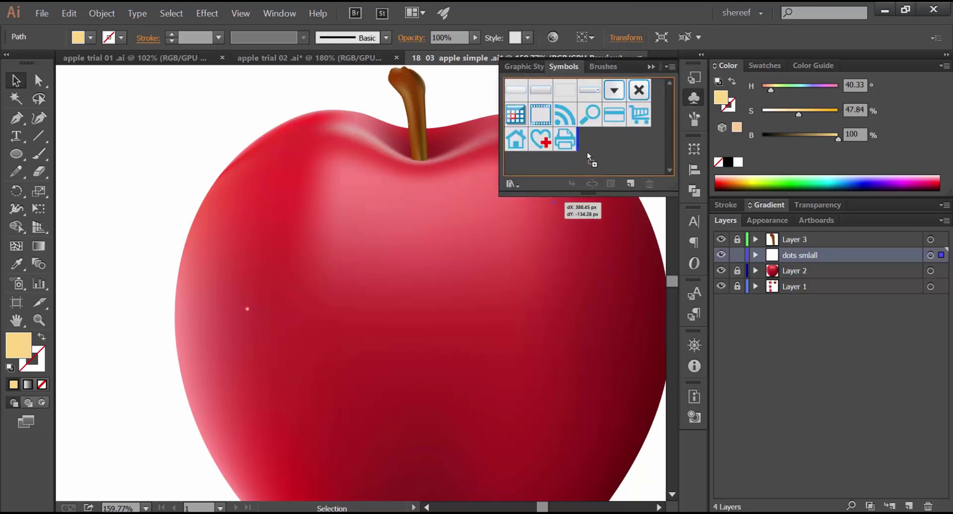
click(466, 208)
click(446, 222)
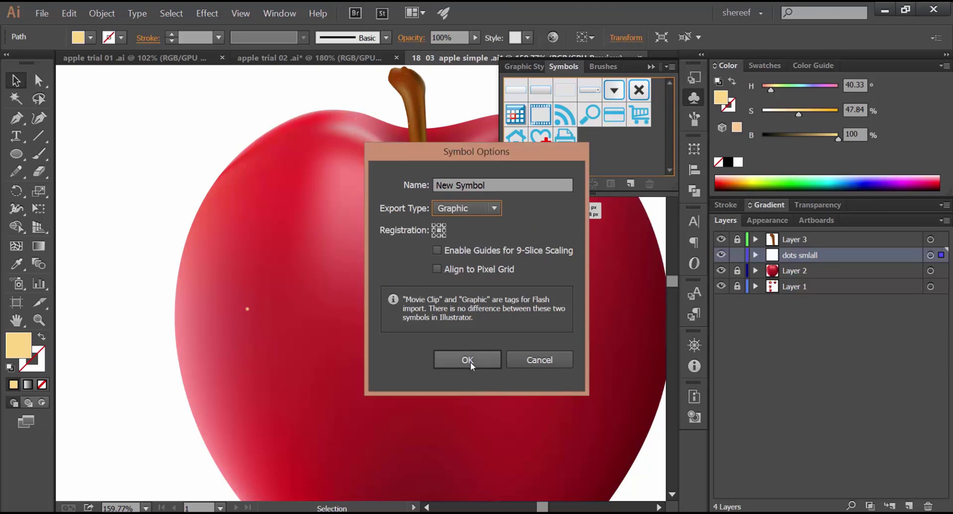
click(470, 361)
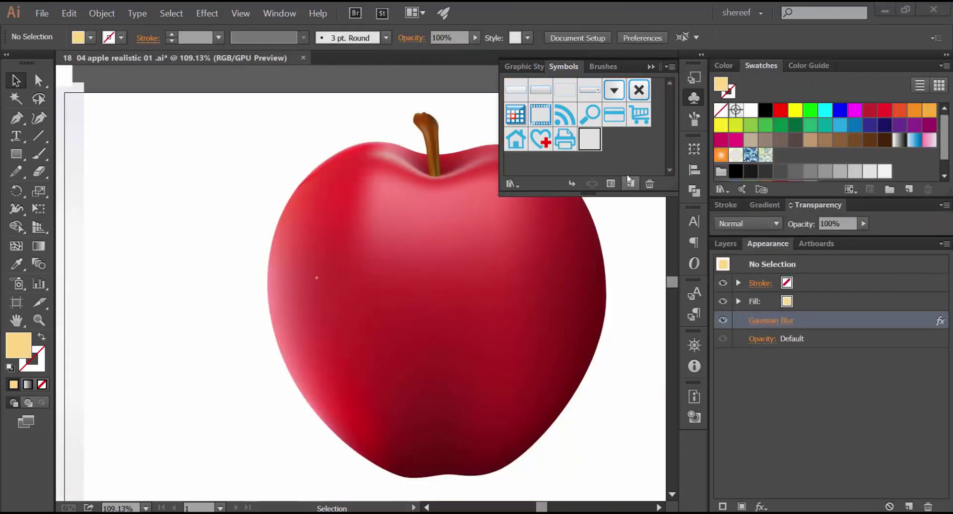
Set the Symbol Sprayer's intensity to 10 and its symbol set density to 10.
click(693, 100)
double_click(20, 284)
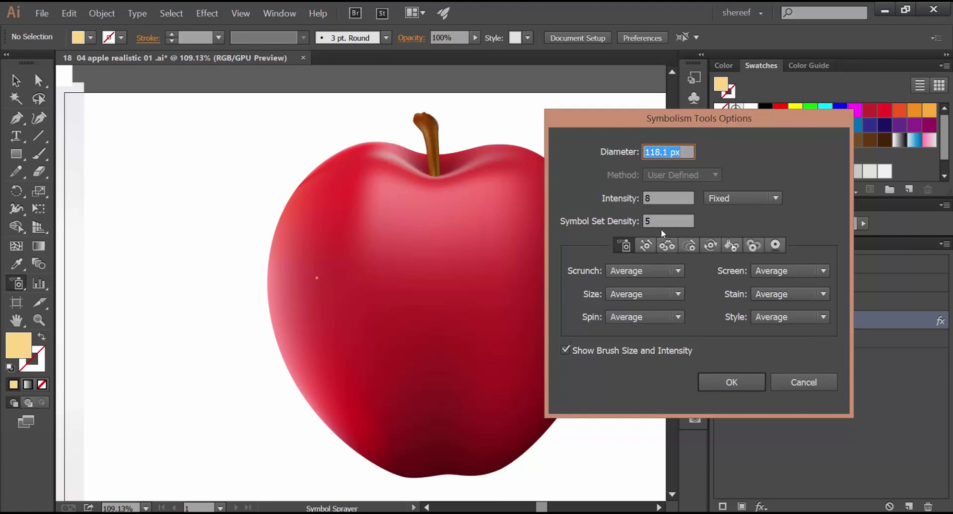
key(Tab)
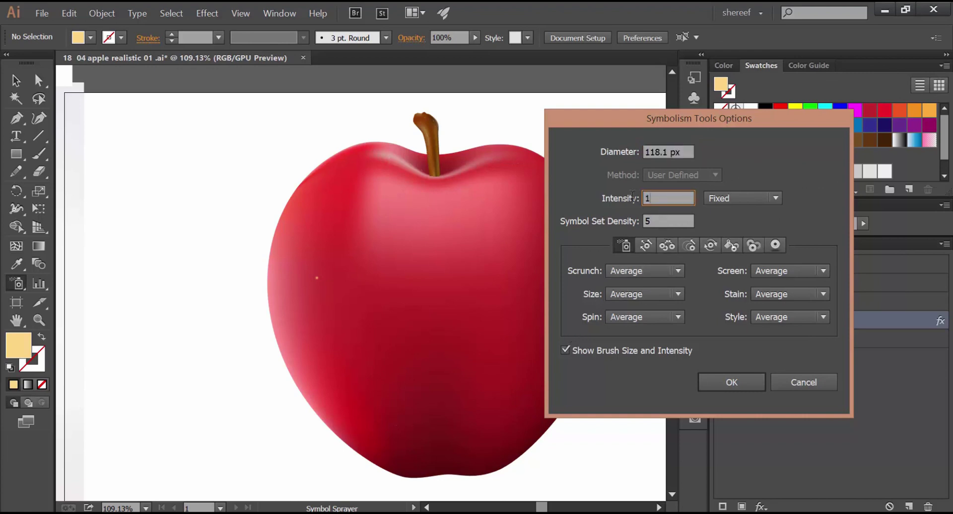
key(Tab)
key(Tab)
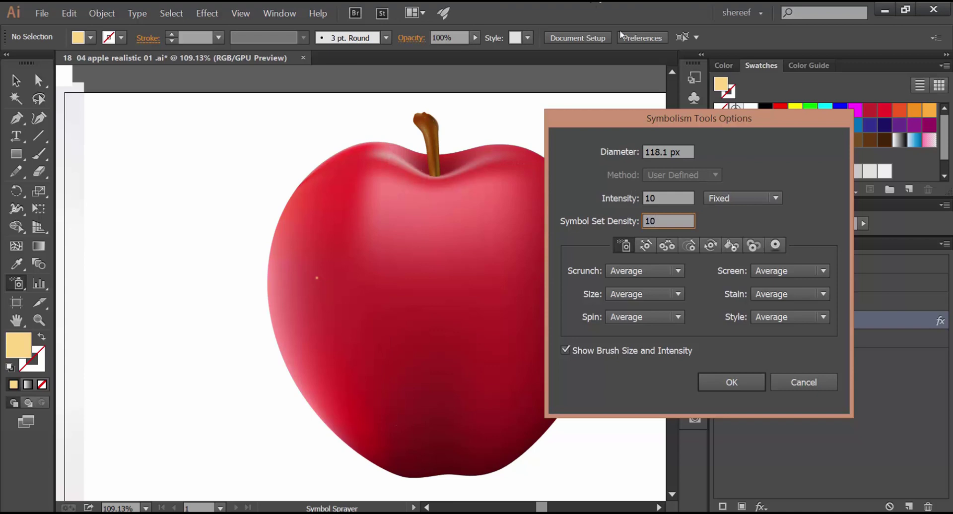
text(10)
click(730, 382)
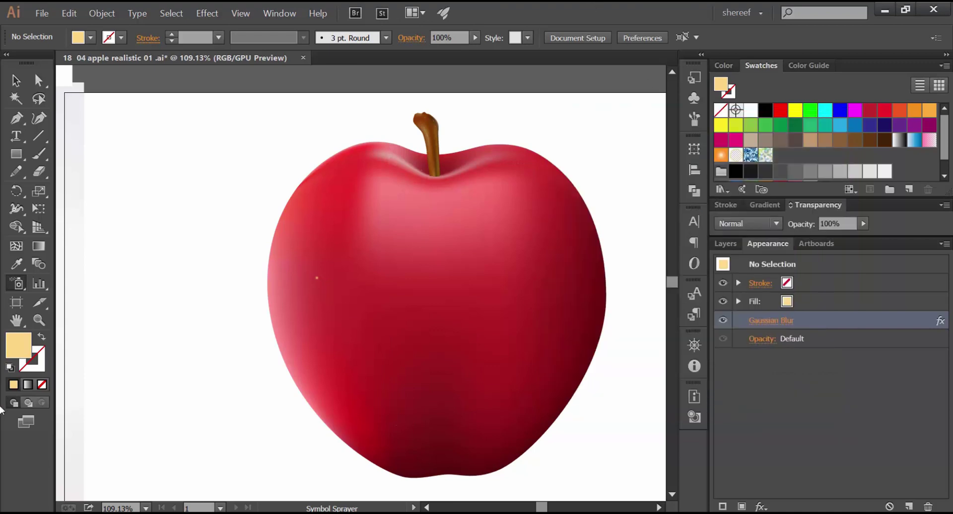
double_click(17, 284)
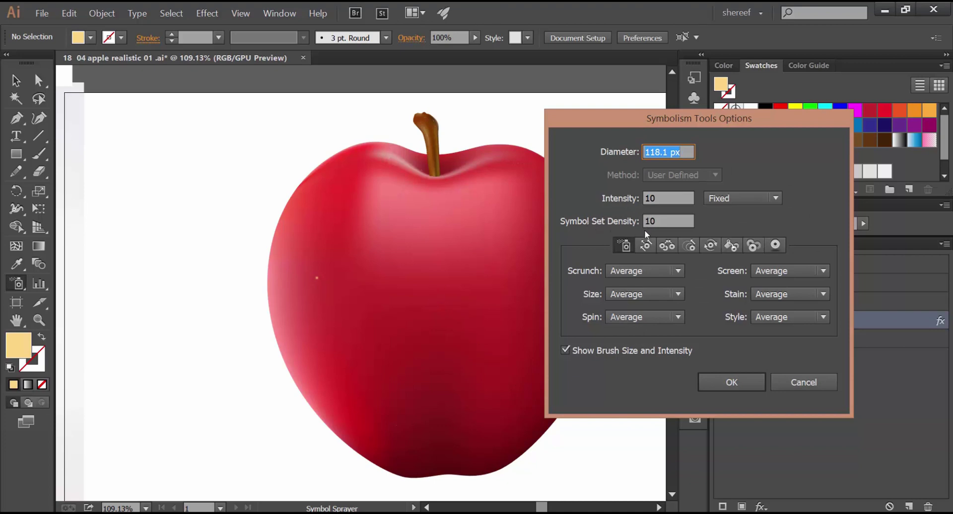
click(738, 382)
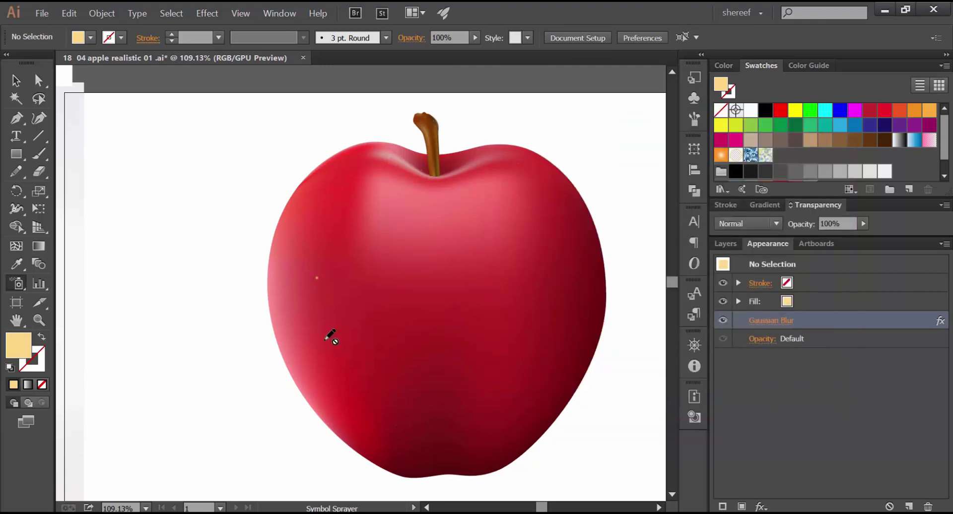
Make the "dots smlall" layer active, spray a trial patch of dots across the apple's centre and undo it.
click(736, 244)
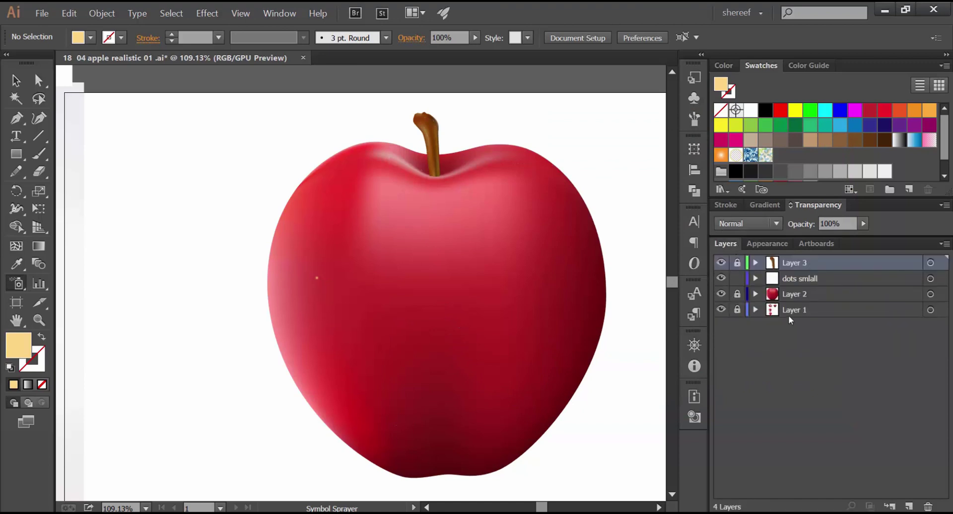
click(764, 280)
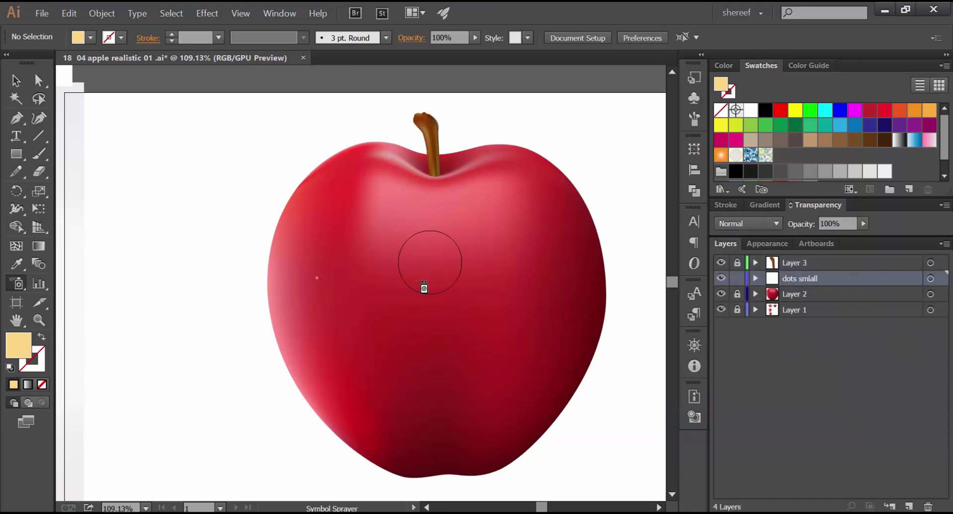
mouse_move(425, 289)
mouse_down()
mouse_move(413, 316)
mouse_move(469, 327)
mouse_move(505, 286)
mouse_move(480, 247)
mouse_move(439, 233)
mouse_move(485, 297)
mouse_up()
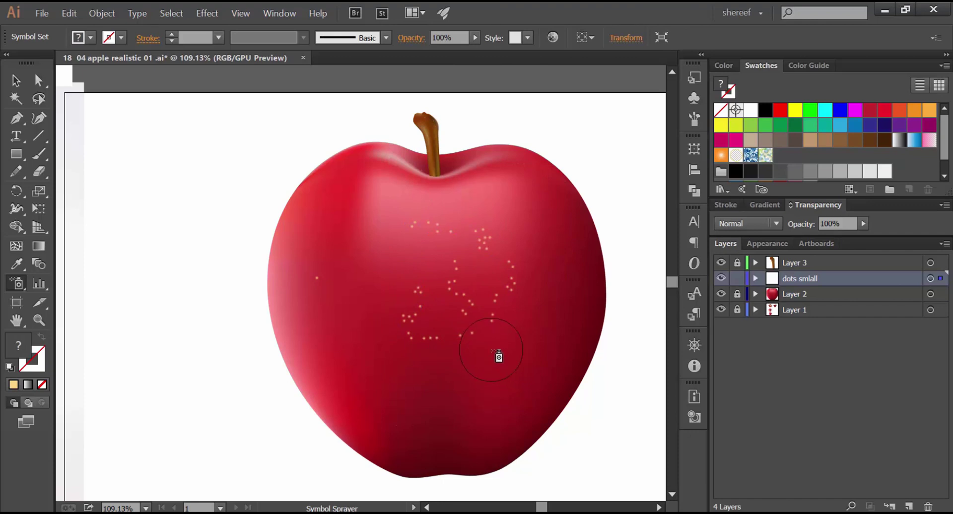
key(ctrl+z)
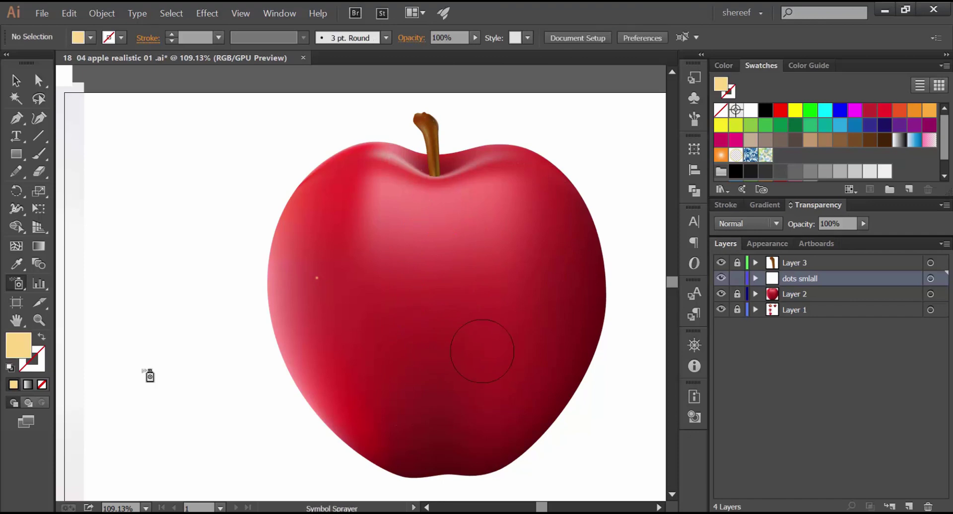
Set the symbol set density to 8 and spray dots over the apple's centre and lower left side.
double_click(18, 285)
click(672, 221)
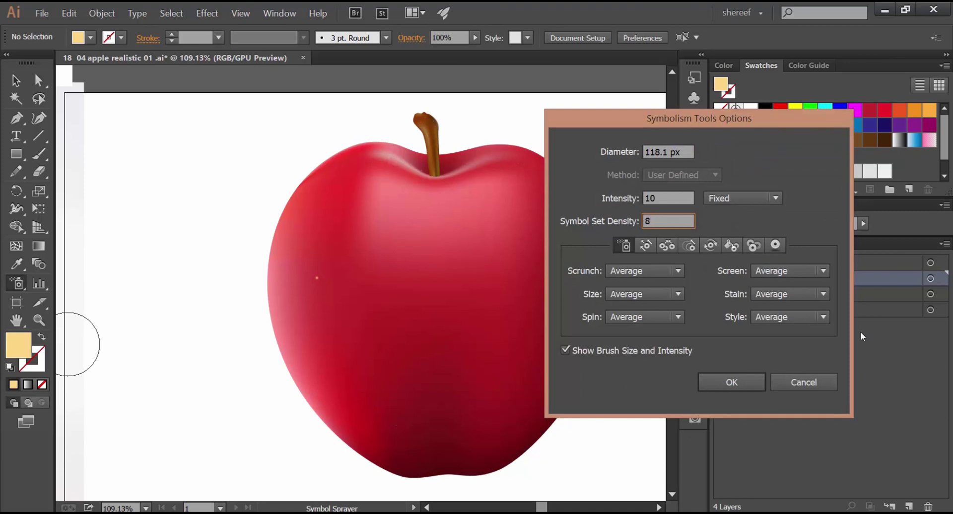
click(710, 381)
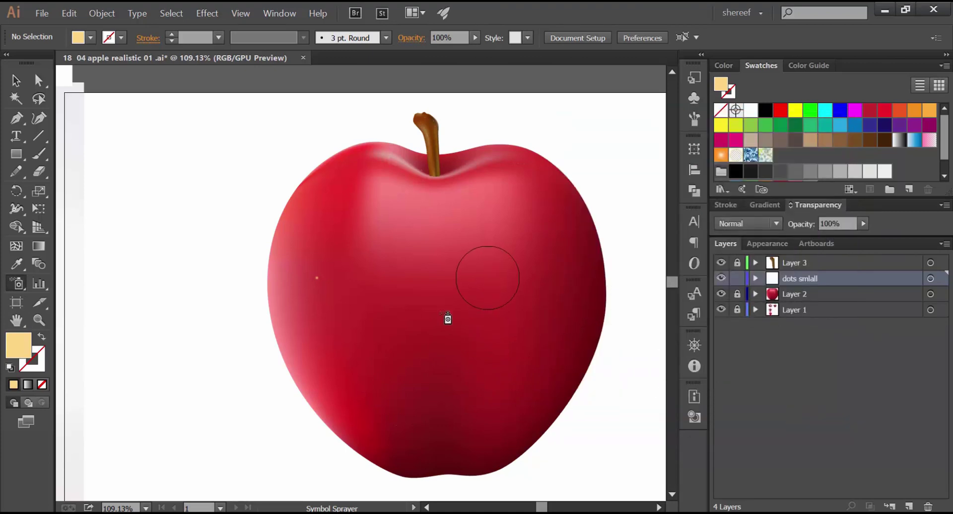
mouse_move(448, 319)
mouse_down()
mouse_move(417, 287)
mouse_move(415, 317)
mouse_move(441, 365)
mouse_move(421, 400)
mouse_up()
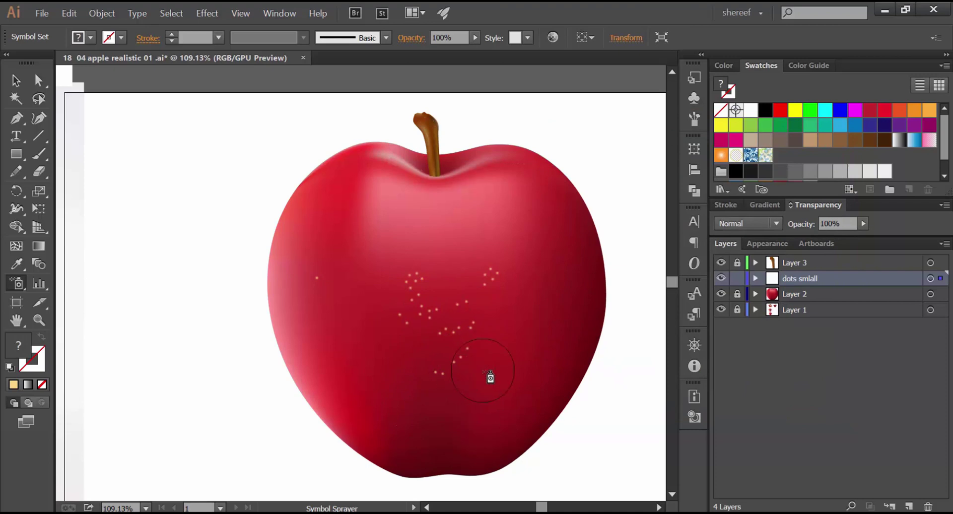
key(ctrl)
mouse_move(398, 361)
mouse_down()
mouse_move(338, 310)
mouse_move(432, 415)
mouse_up()
Spread the sprayed dots further apart by setting the symbol set density to 6.
double_click(16, 286)
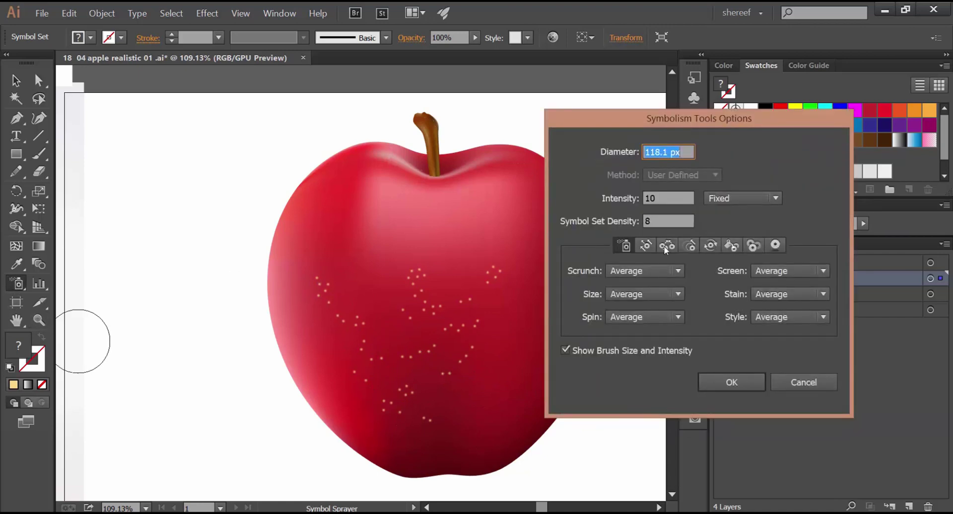
double_click(667, 221)
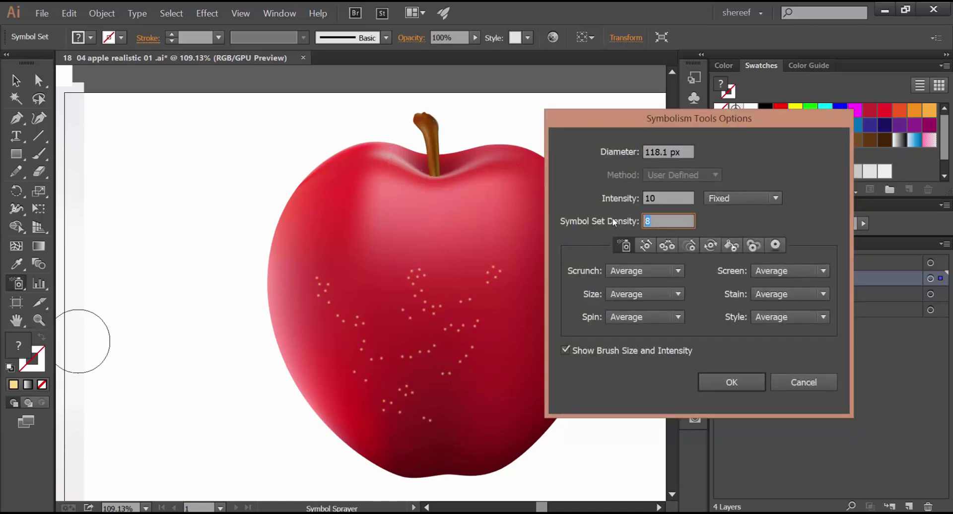
click(732, 382)
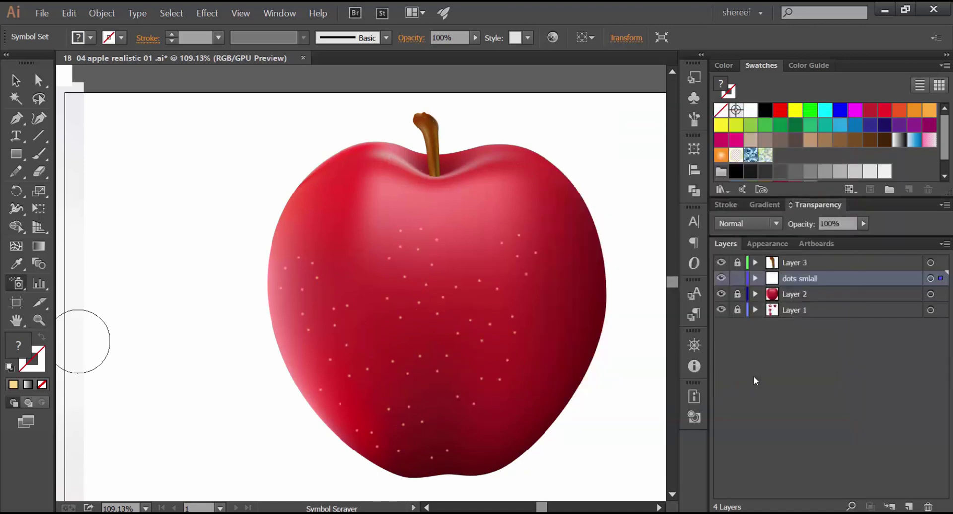
Set the sprayed set's symbol set density to 7.
double_click(20, 283)
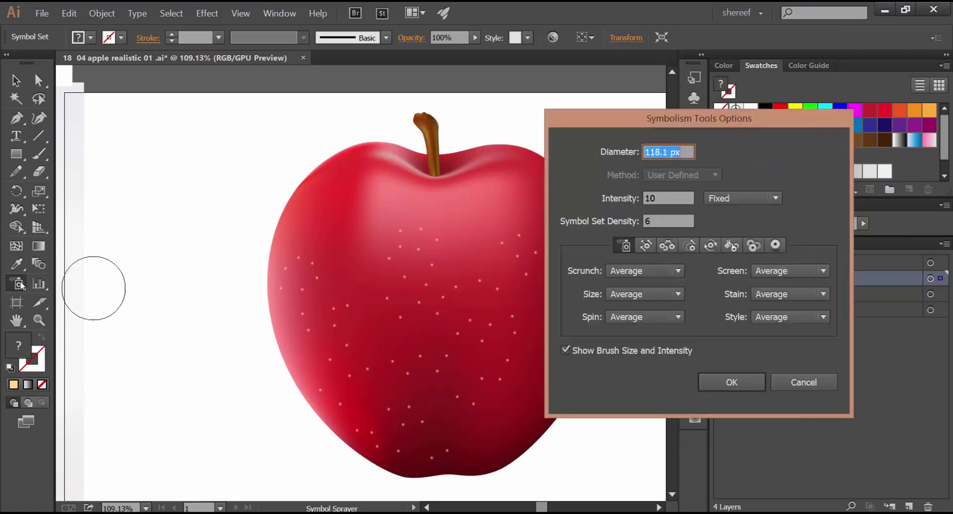
double_click(665, 220)
text(8)
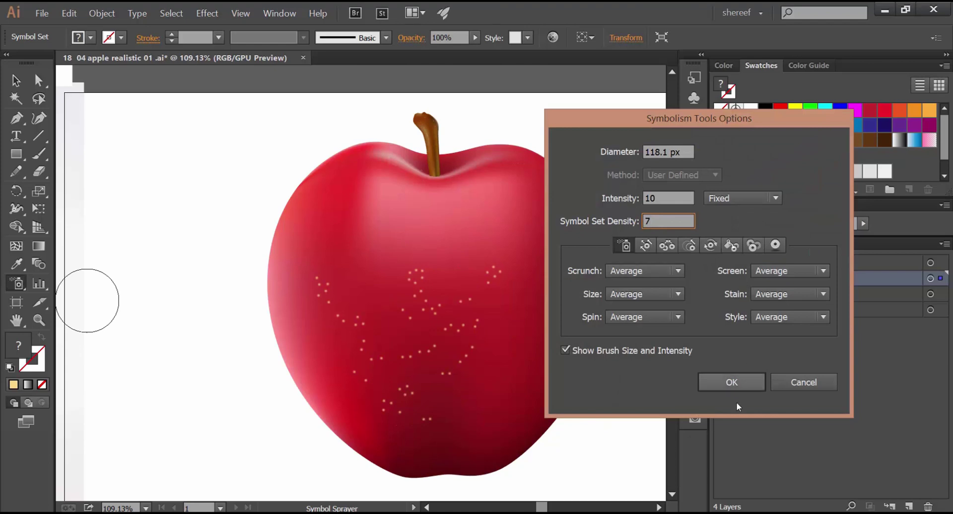
click(739, 384)
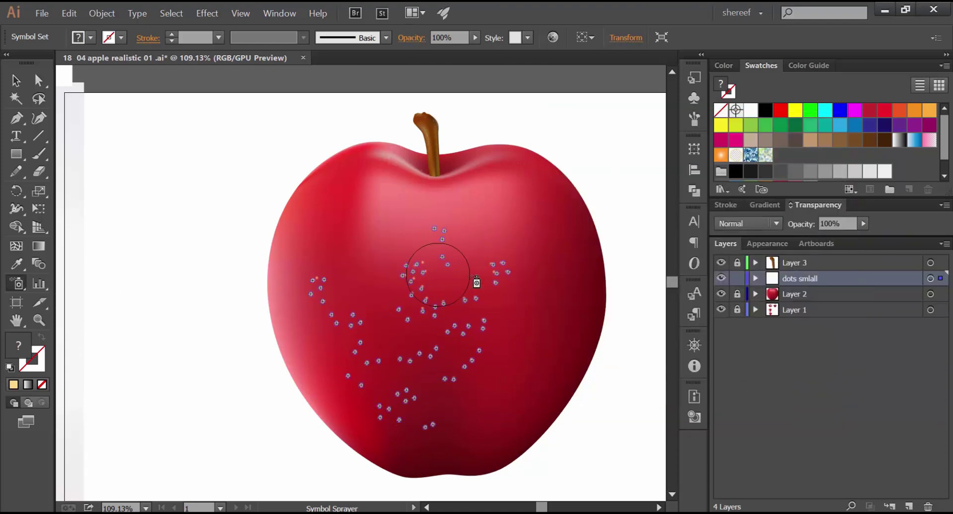
Spray more dots until the speckles cover the whole apple body out to its edges.
mouse_move(453, 284)
mouse_down()
mouse_move(345, 256)
mouse_move(379, 297)
mouse_move(371, 283)
mouse_move(408, 276)
mouse_move(501, 287)
mouse_up()
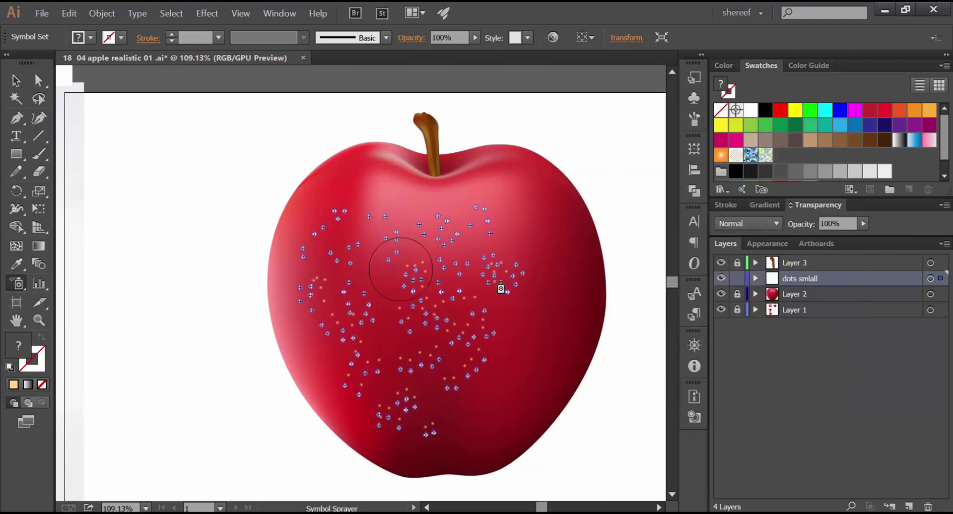
drag(509, 362, 530, 384)
mouse_move(471, 357)
mouse_down()
mouse_move(395, 326)
mouse_move(391, 383)
mouse_move(440, 430)
mouse_move(479, 433)
mouse_move(497, 421)
mouse_move(476, 418)
mouse_move(537, 354)
mouse_move(520, 275)
mouse_move(531, 255)
mouse_move(543, 260)
mouse_move(494, 233)
mouse_move(474, 258)
mouse_move(442, 268)
mouse_up()
mouse_move(389, 227)
mouse_down()
mouse_move(377, 193)
mouse_move(342, 240)
mouse_move(424, 236)
mouse_move(428, 341)
mouse_move(484, 334)
mouse_move(504, 343)
mouse_move(464, 355)
mouse_move(518, 365)
mouse_move(434, 263)
mouse_up()
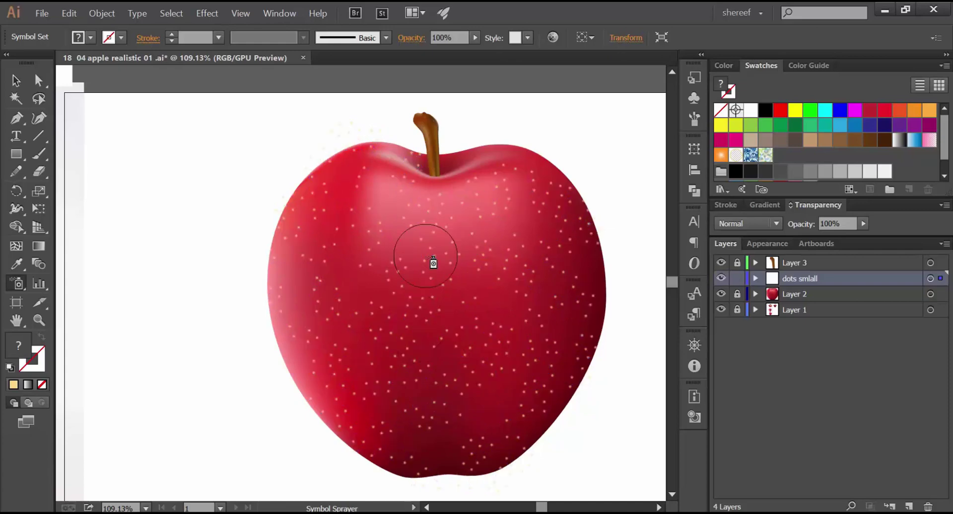
mouse_move(477, 288)
mouse_down()
mouse_move(396, 285)
mouse_move(379, 303)
mouse_move(488, 303)
mouse_move(503, 343)
mouse_move(460, 408)
mouse_move(443, 408)
mouse_move(442, 248)
mouse_move(399, 241)
mouse_move(387, 266)
mouse_move(528, 302)
mouse_move(501, 314)
mouse_up()
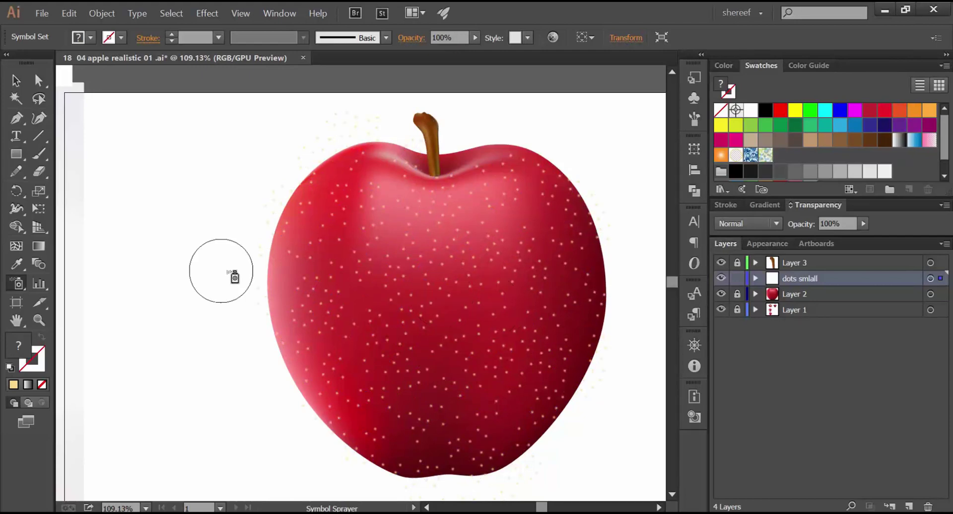
Use the Symbol Shifter to push the stray dots beyond the apple's upper-left edge back toward the skin.
click(16, 287)
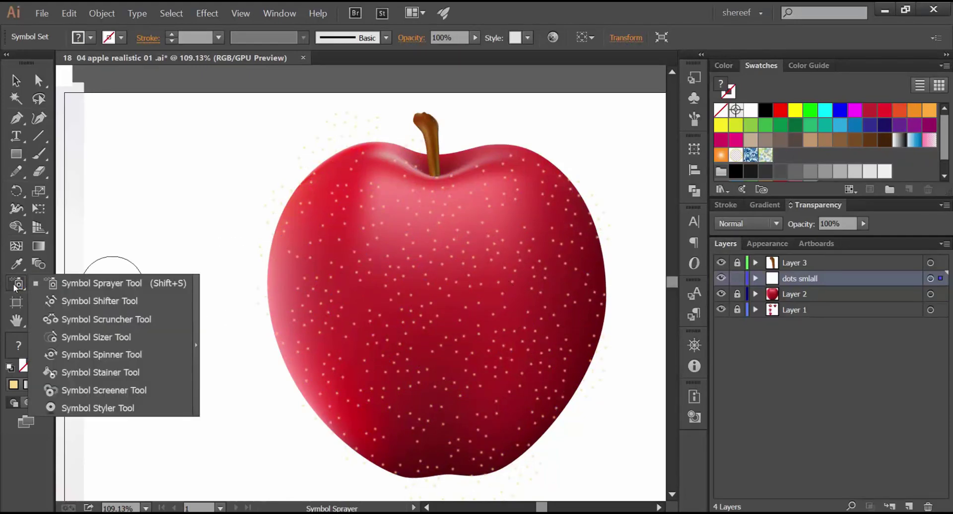
click(81, 302)
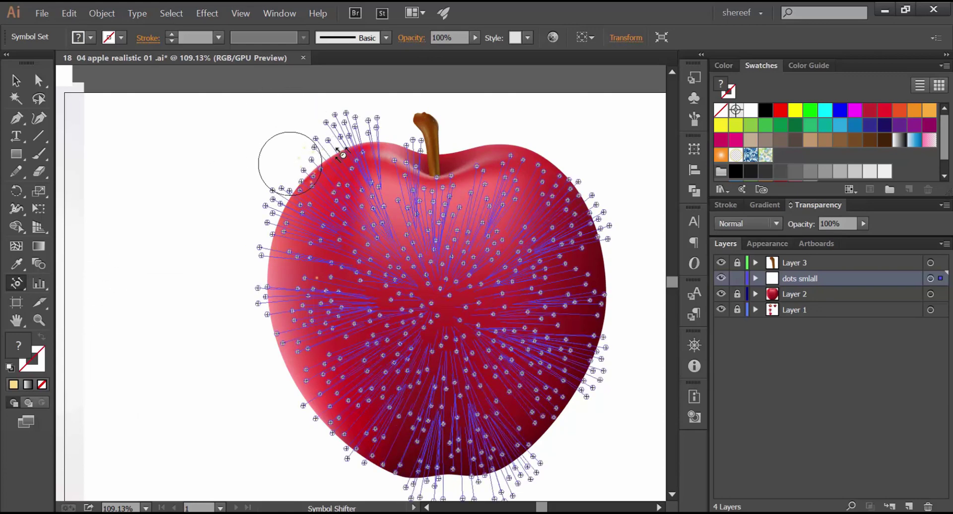
drag(336, 148, 337, 126)
mouse_move(341, 129)
mouse_down()
mouse_move(351, 104)
mouse_move(366, 159)
mouse_move(351, 132)
mouse_move(404, 126)
mouse_move(410, 178)
mouse_move(400, 165)
mouse_move(320, 154)
mouse_move(318, 191)
mouse_move(277, 195)
mouse_move(287, 207)
mouse_move(266, 219)
mouse_move(262, 238)
mouse_move(308, 254)
mouse_move(298, 170)
mouse_move(266, 273)
mouse_move(293, 304)
mouse_move(265, 281)
mouse_move(266, 204)
mouse_move(298, 228)
mouse_move(292, 170)
mouse_move(329, 232)
mouse_up()
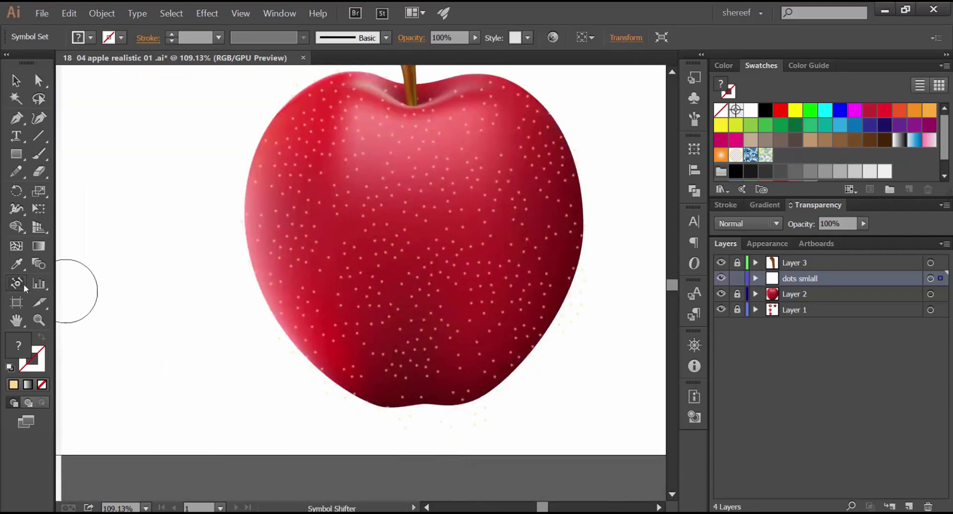
Try setting the sprayed dots' symbol set density to 10.
double_click(18, 285)
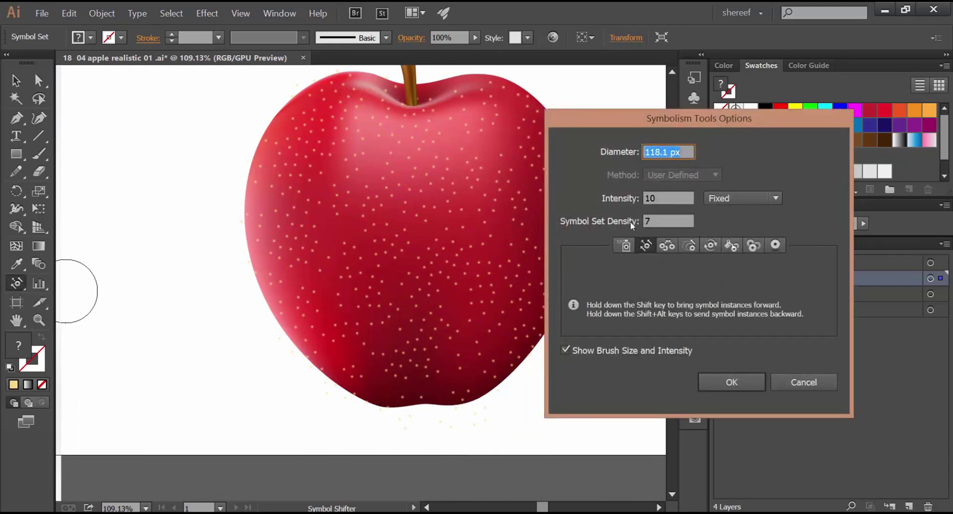
click(666, 221)
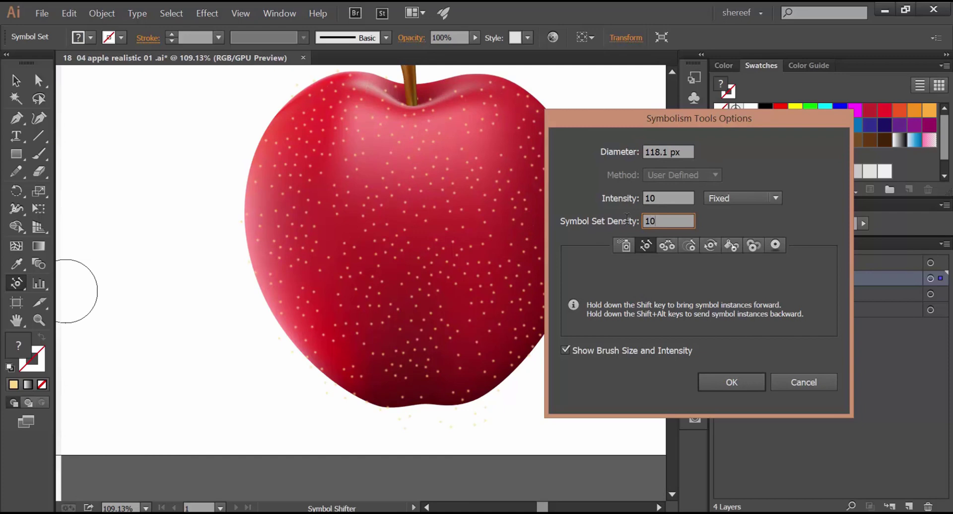
click(632, 193)
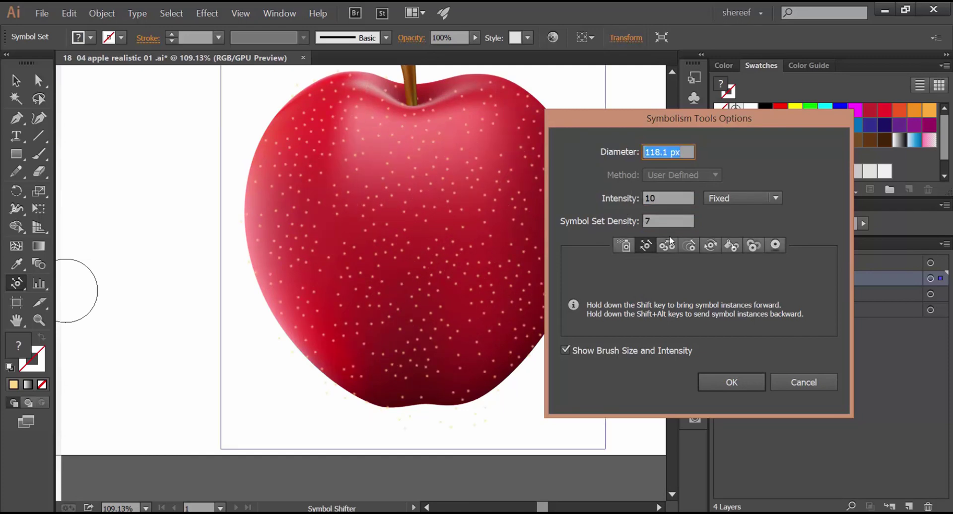
click(630, 221)
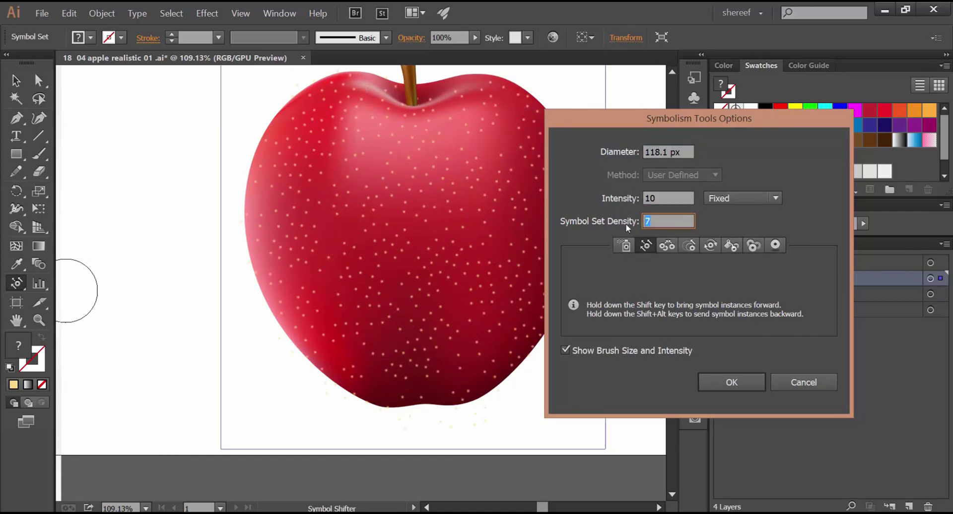
click(720, 381)
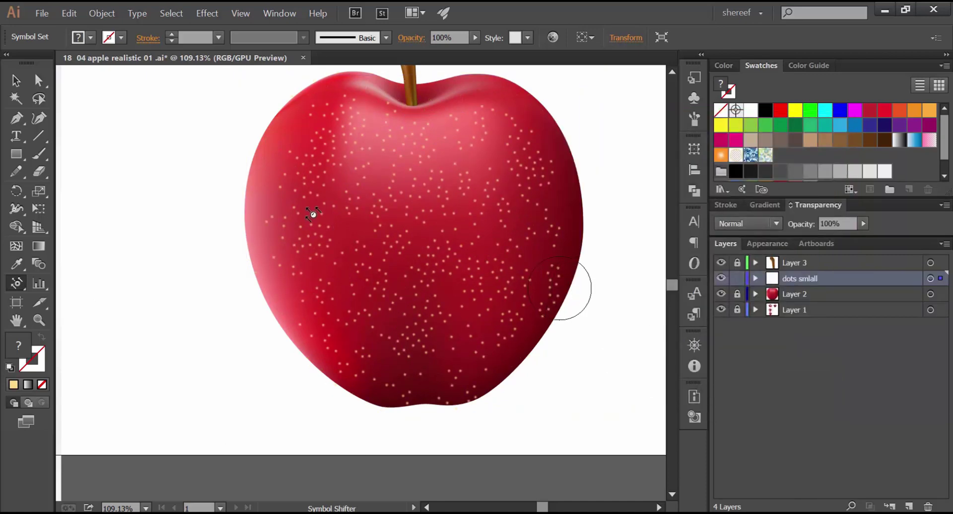
Shift the remaining dots with the Symbol Shifter to spread them inside the apple's outline, especially along the sides.
mouse_move(306, 198)
mouse_down()
mouse_move(333, 169)
mouse_move(310, 147)
mouse_move(333, 218)
mouse_move(273, 232)
mouse_up()
mouse_move(310, 271)
mouse_down()
mouse_move(294, 297)
mouse_move(337, 298)
mouse_move(480, 362)
mouse_move(494, 346)
mouse_move(478, 426)
mouse_move(468, 403)
mouse_move(548, 337)
mouse_move(505, 323)
mouse_move(506, 240)
mouse_move(562, 206)
mouse_move(540, 255)
mouse_move(557, 226)
mouse_move(429, 306)
mouse_move(585, 258)
mouse_move(538, 279)
mouse_move(564, 239)
mouse_move(434, 249)
mouse_up()
key(ctrl+0)
drag(530, 202, 540, 266)
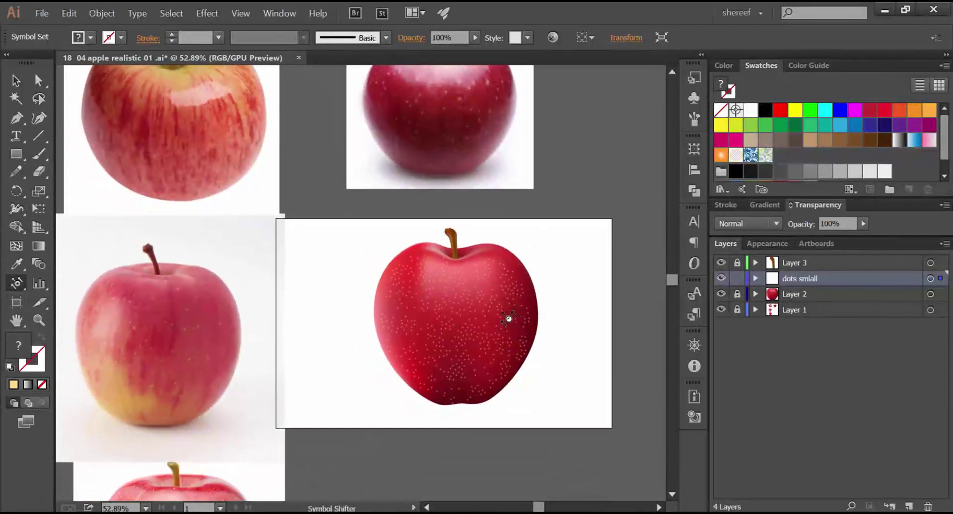
Reduce the opacity of the whole "dots smlall" layer to about 36% and lock the layer.
click(938, 280)
drag(862, 228, 834, 237)
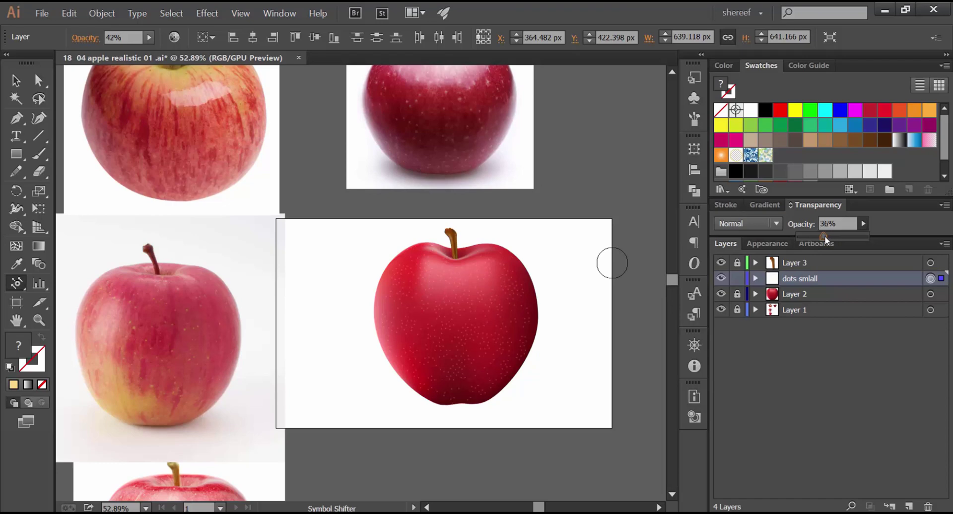
click(737, 278)
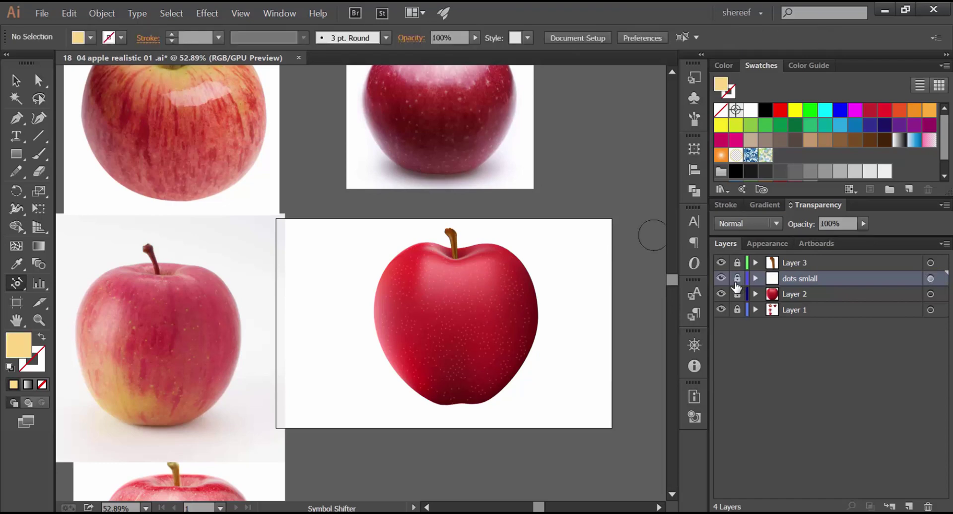
Compare the speckles with the reference apples, then add a layer above "dots smlall" and name it "big dots".
drag(318, 320, 339, 171)
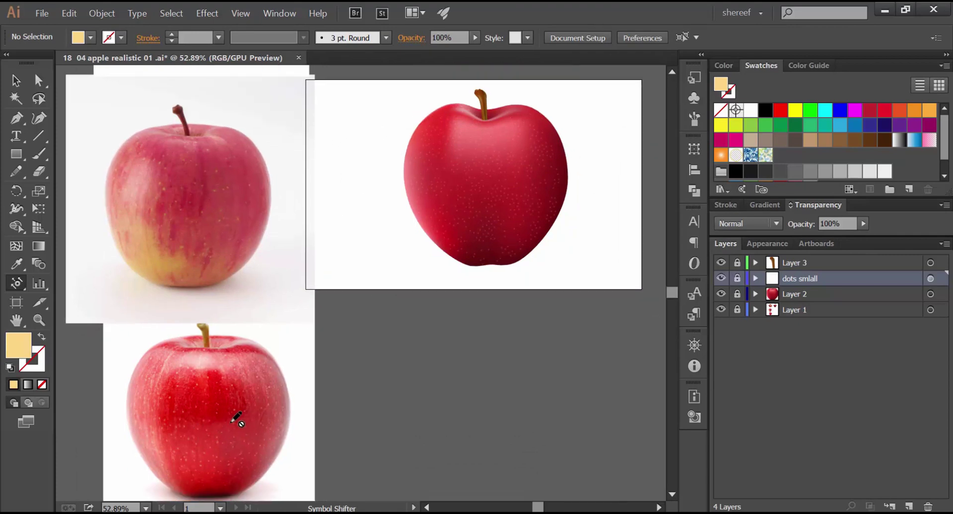
drag(424, 228, 366, 455)
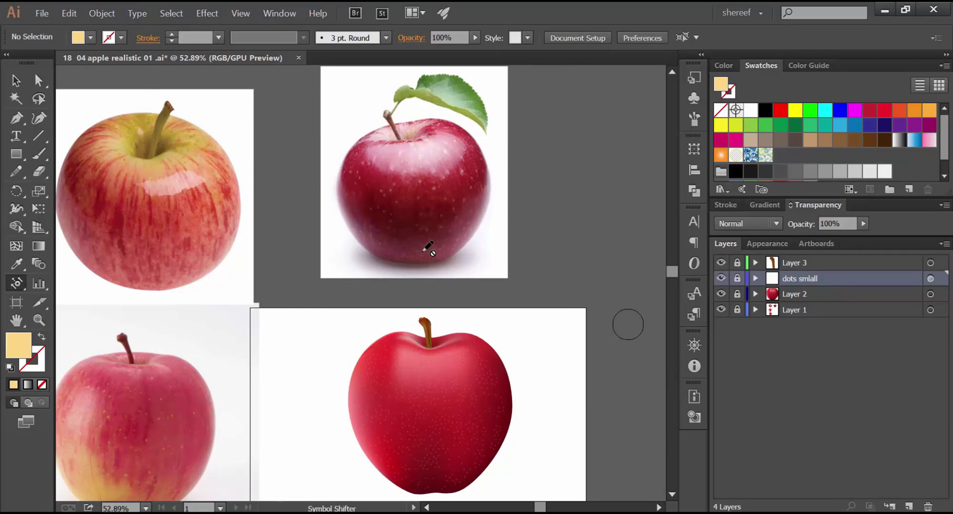
drag(521, 363, 530, 330)
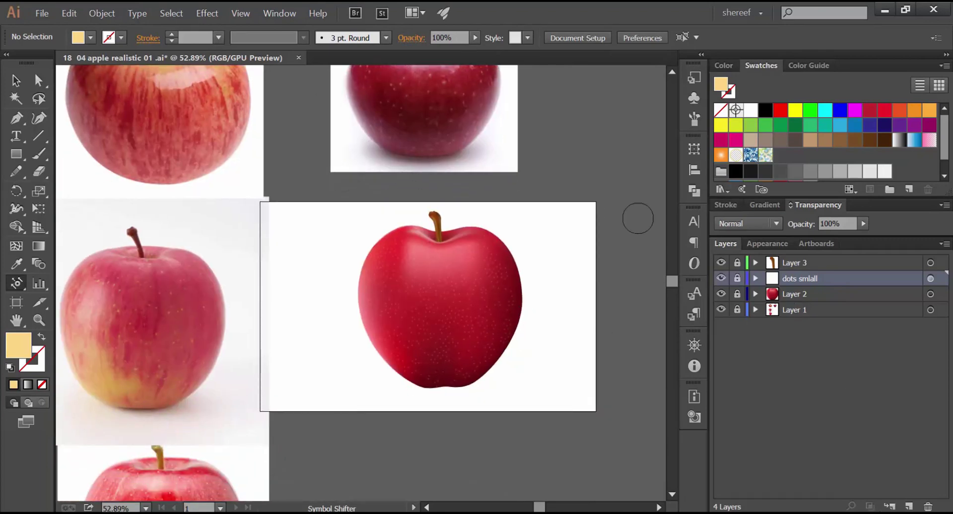
click(908, 507)
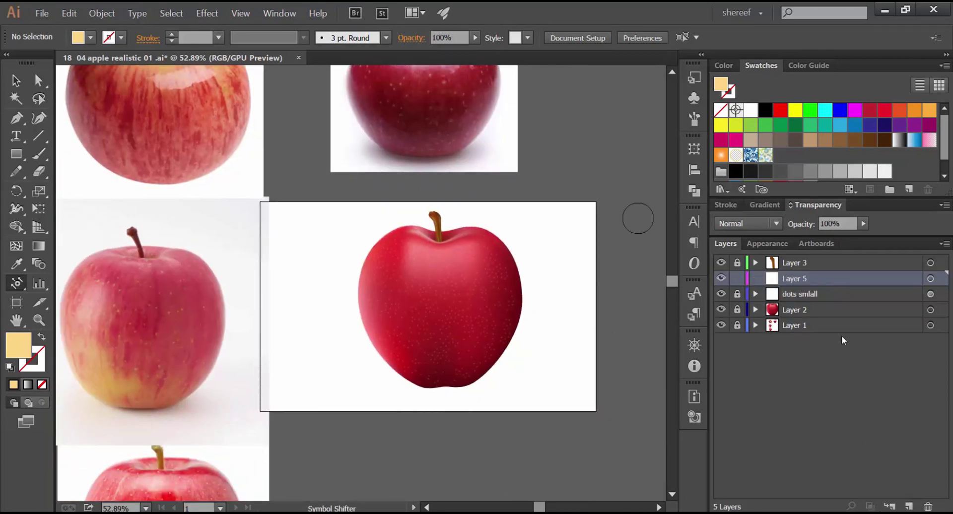
double_click(799, 279)
text(big dots)
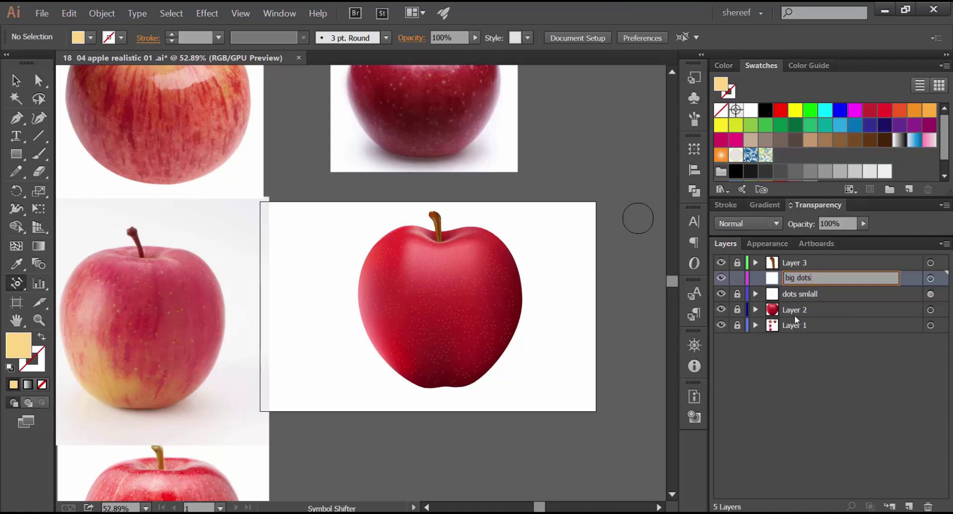
key(Return)
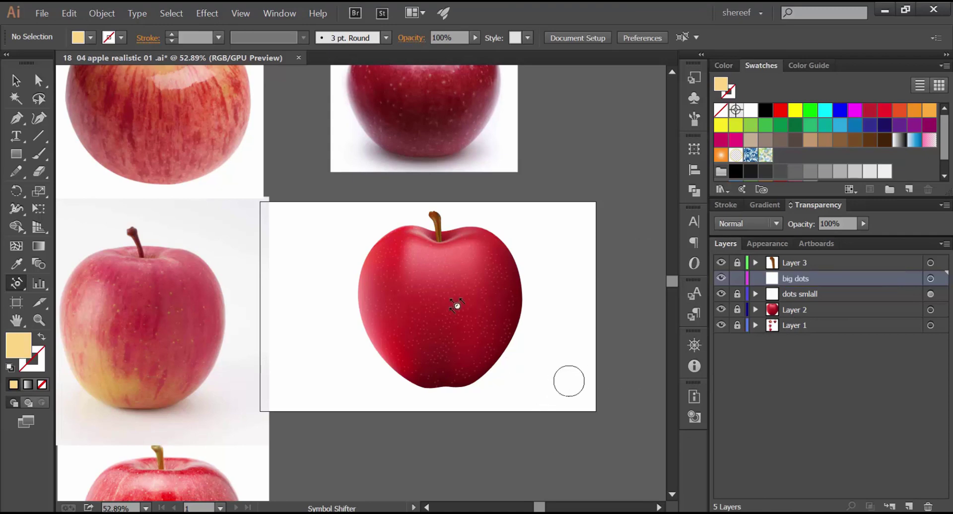
Draw a small, slightly tall ellipse on the apple's left-centre area in the "big dots" layer.
mouse_move(414, 331)
mouse_down()
mouse_move(502, 349)
mouse_move(631, 333)
mouse_move(534, 364)
mouse_up()
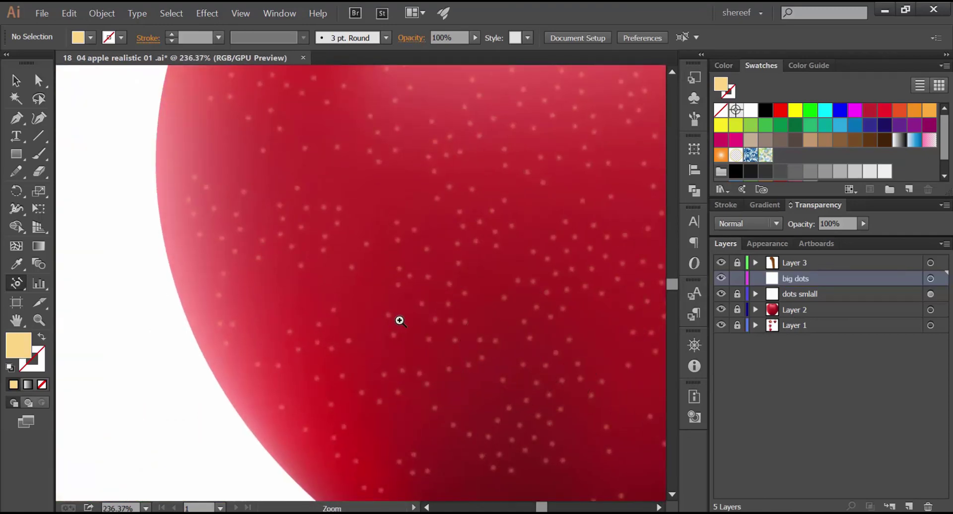
drag(400, 321, 407, 320)
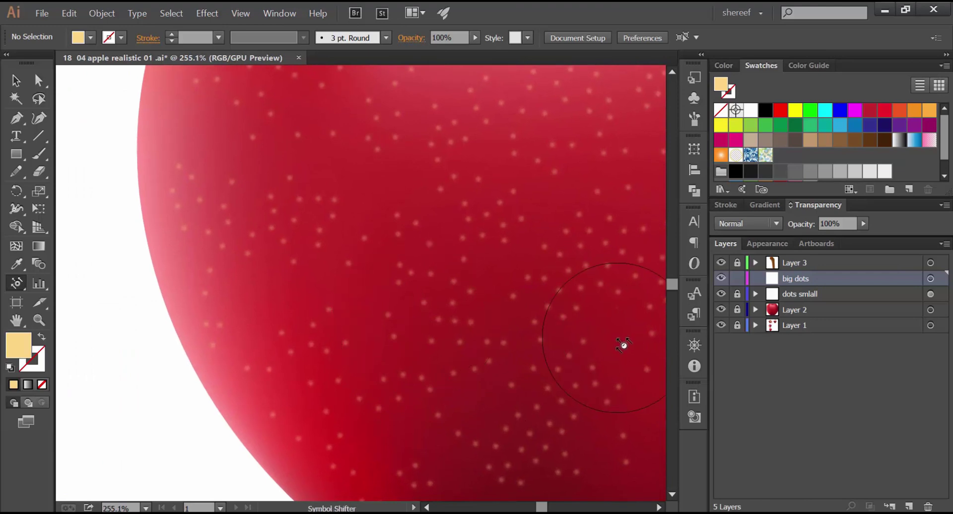
key(m)
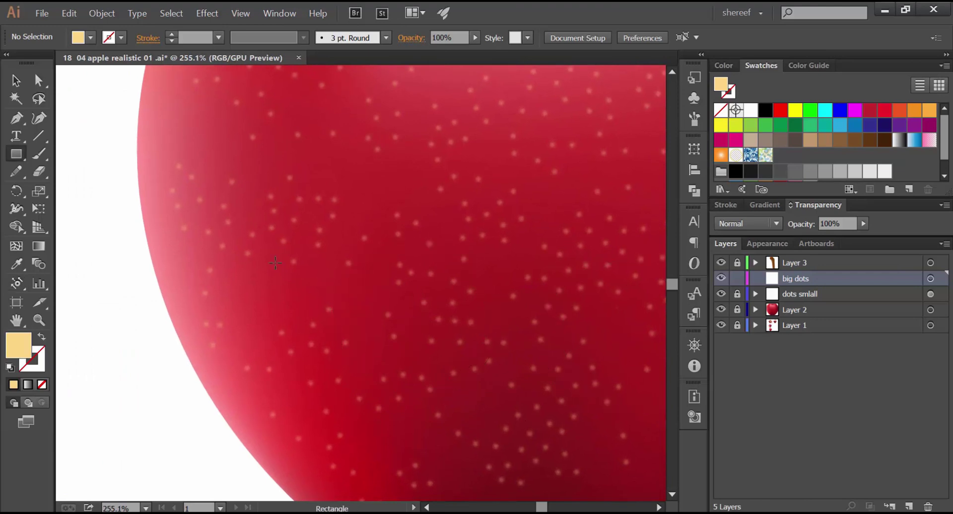
click(15, 157)
click(75, 188)
drag(353, 278, 361, 292)
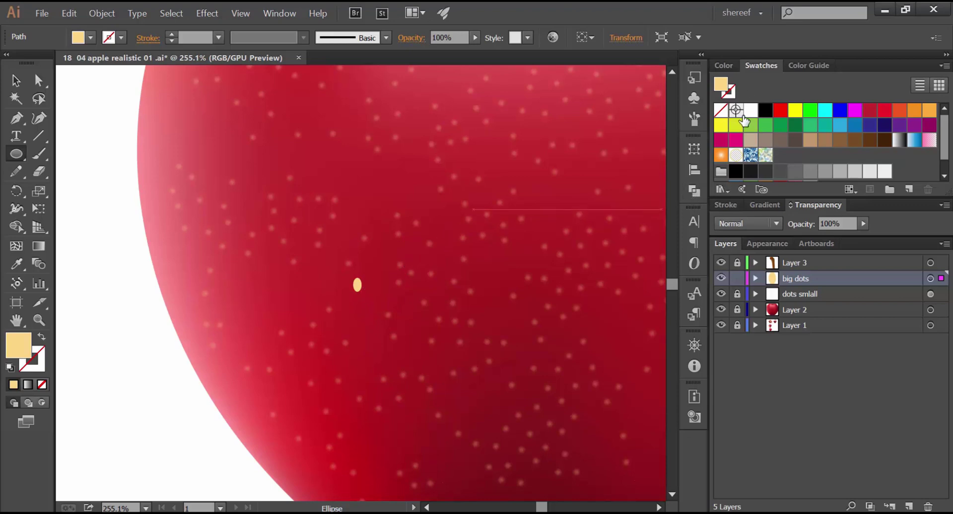
Mute the ellipse's fill using HSB values of 40.68° hue, 29.35% saturation and 78.82% brightness.
click(723, 65)
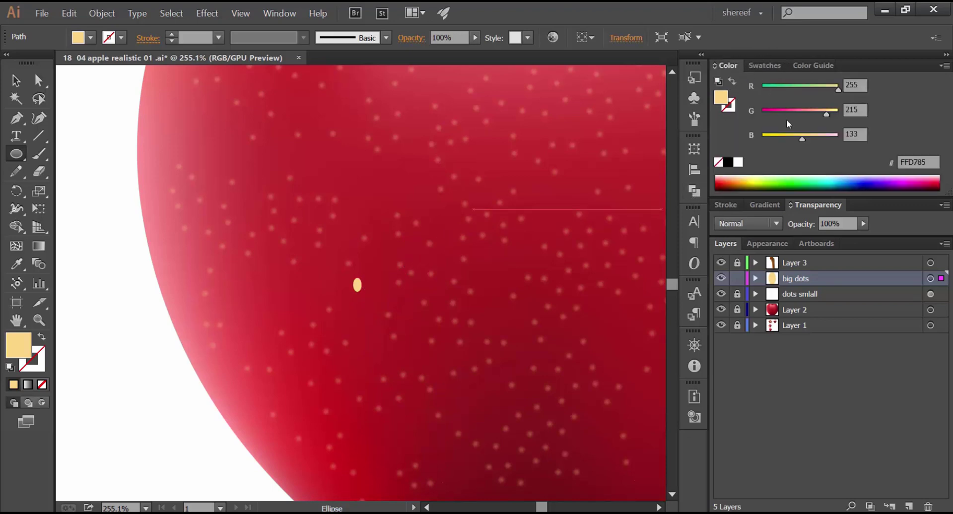
click(943, 66)
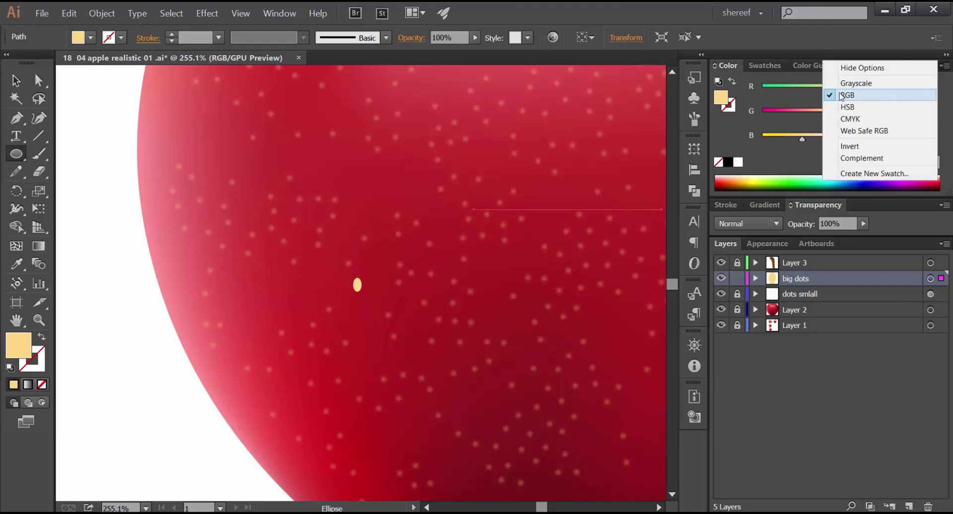
click(806, 108)
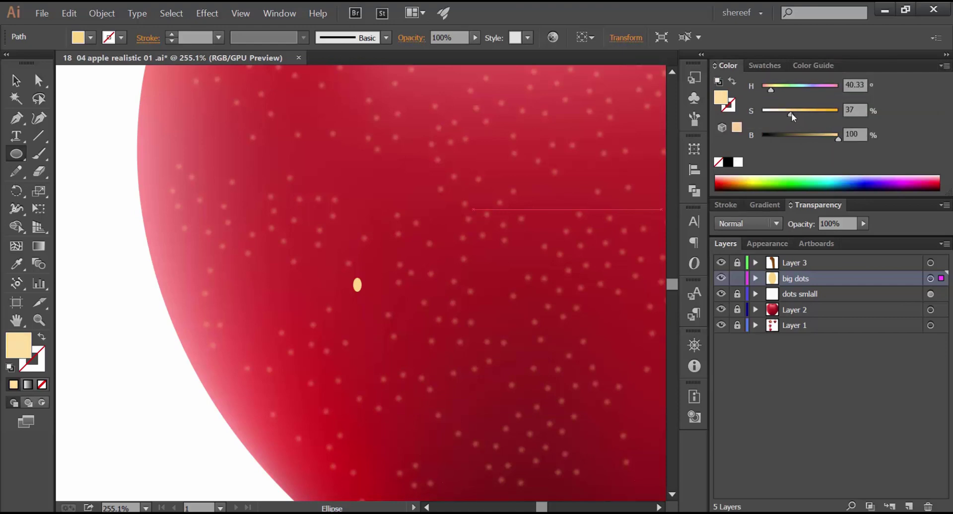
drag(833, 138, 817, 142)
drag(793, 115, 785, 115)
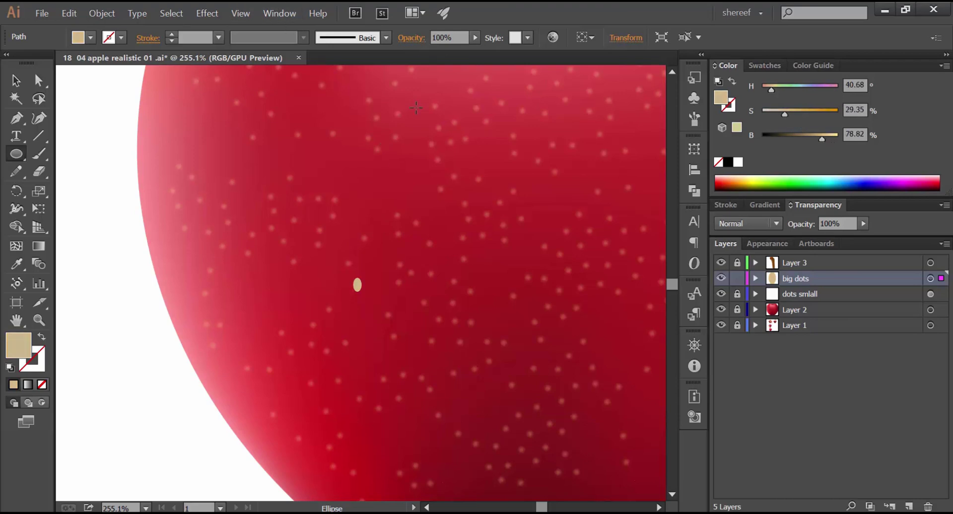
Soften the ellipse with a Gaussian Blur effect of 2 pixels radius, checking it with the preview.
click(198, 18)
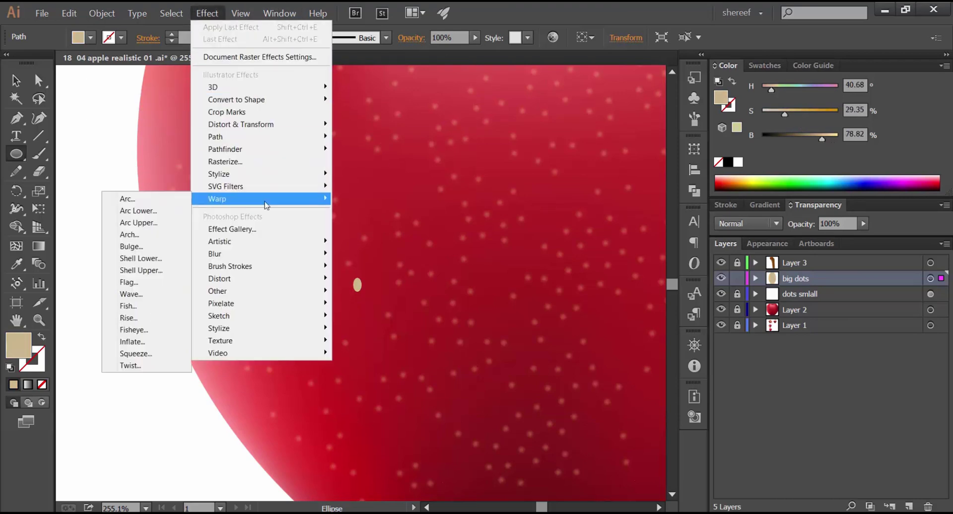
mouse_move(223, 254)
click(177, 254)
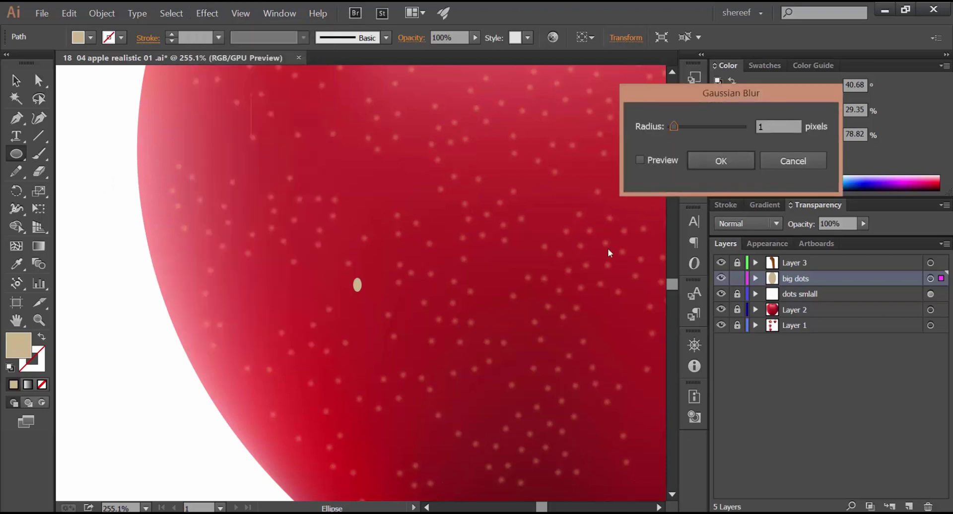
click(645, 159)
scroll(764, 126, up, 1)
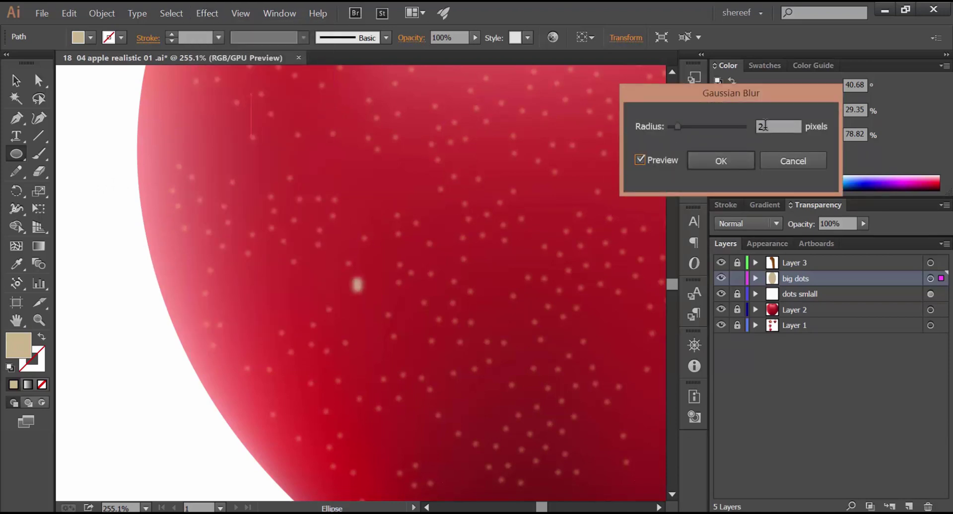
double_click(765, 126)
text(1)
click(747, 157)
Examine the blurred dot against the whole apple and review its Gaussian Blur settings with the preview on.
key(ctrl+0)
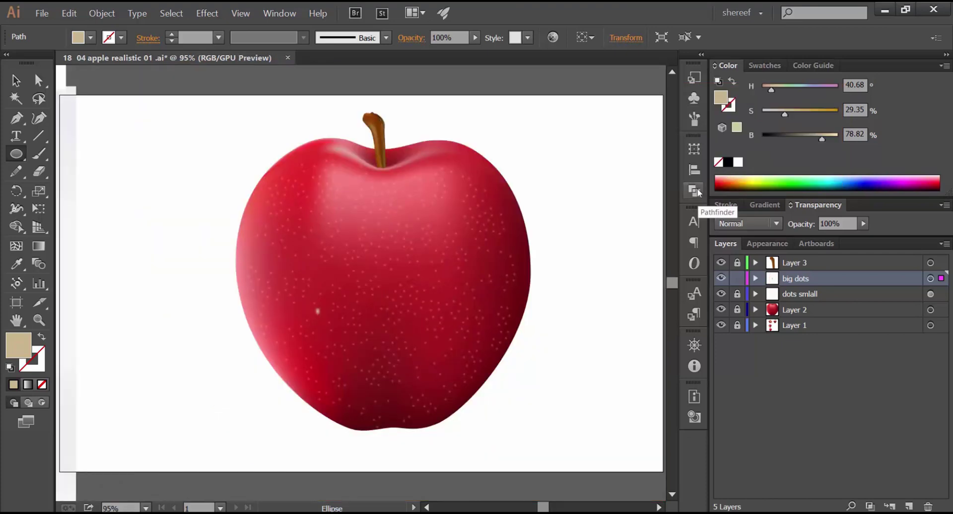
click(768, 244)
click(771, 321)
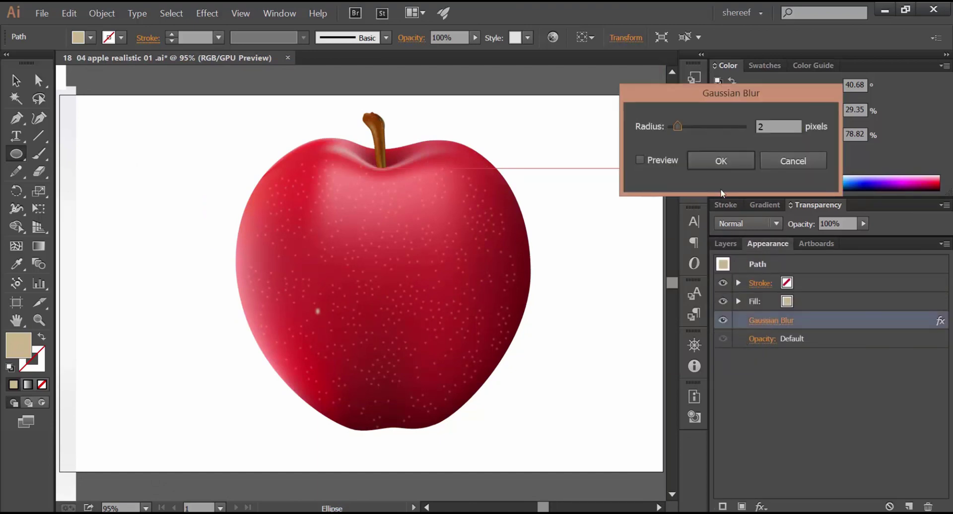
click(661, 165)
click(722, 161)
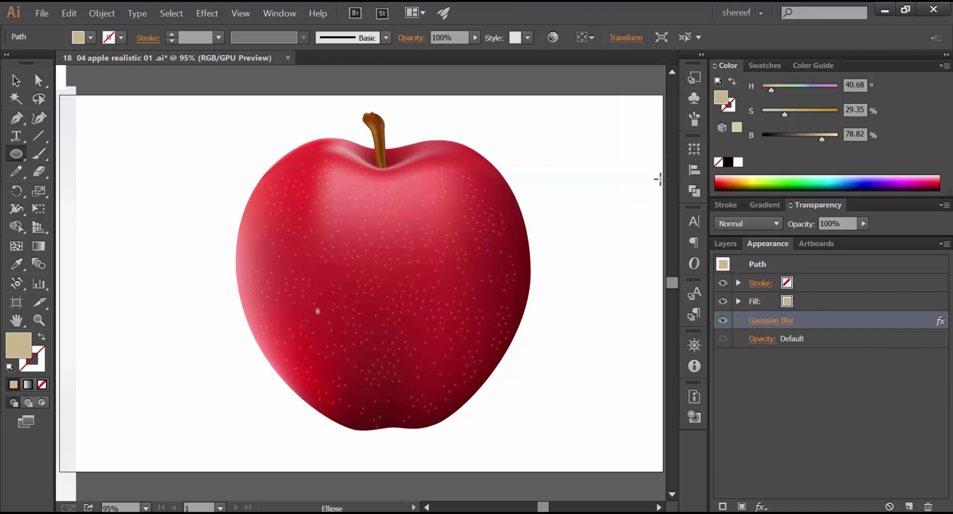
Save the blurred ellipse as a new symbol with the Graphic export type, keeping the default name.
click(694, 97)
key(v)
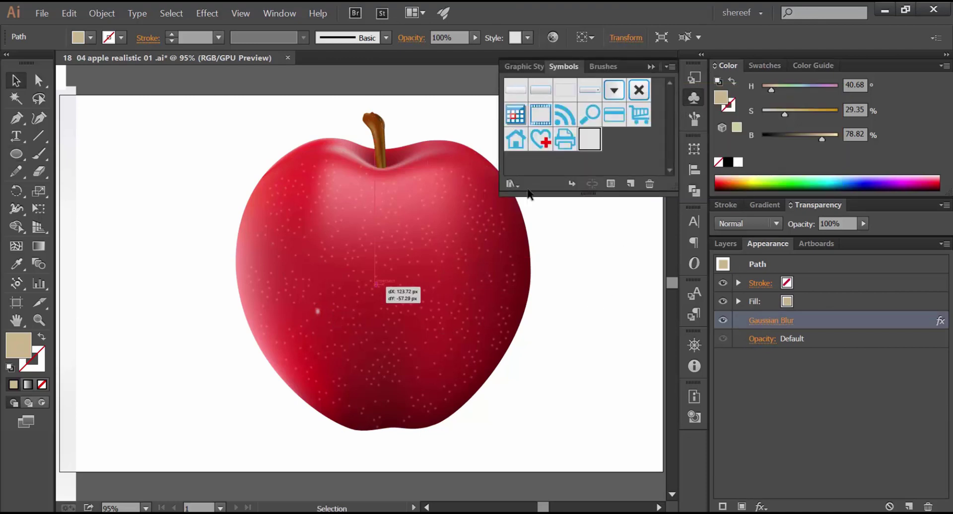
drag(387, 291, 606, 139)
click(464, 209)
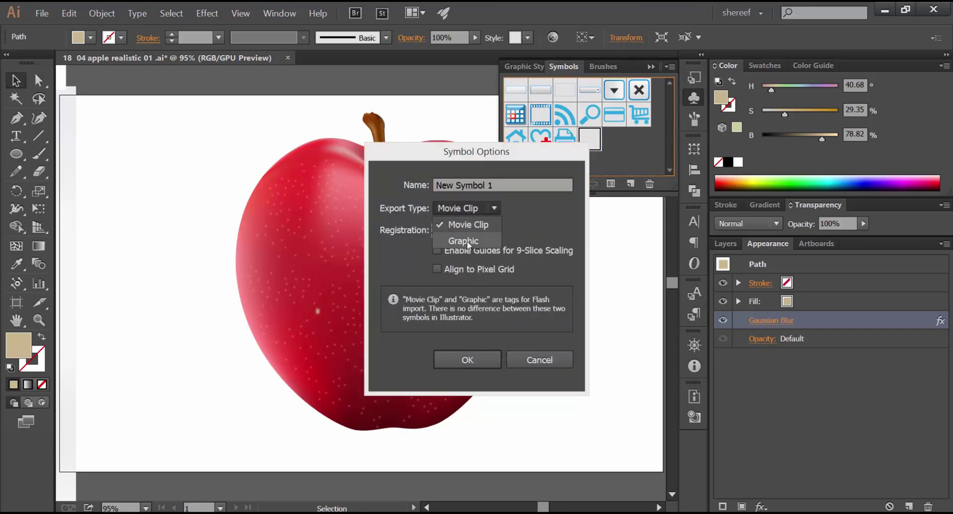
click(457, 218)
click(467, 360)
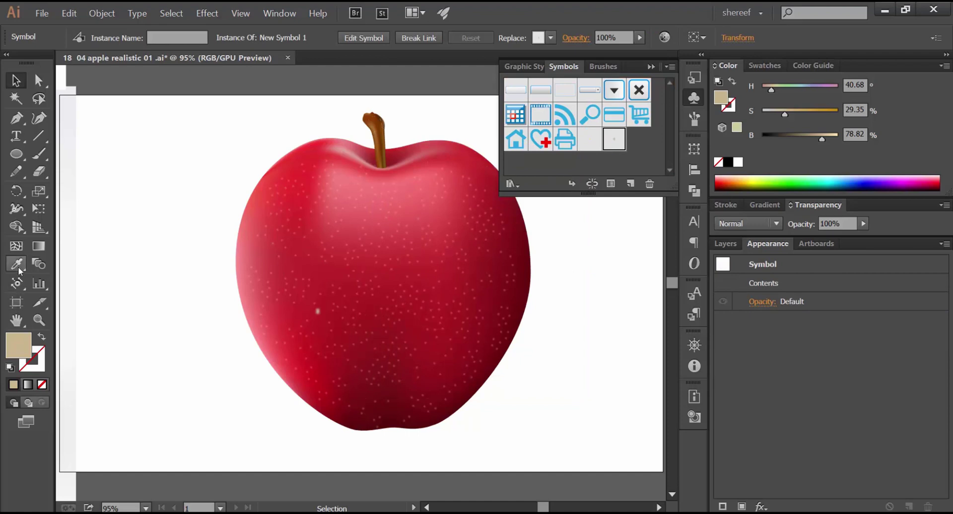
Spray single instances of the new blurred dot symbol across the apple's skin with the Symbol Sprayer, spacing them apart.
drag(17, 283, 114, 283)
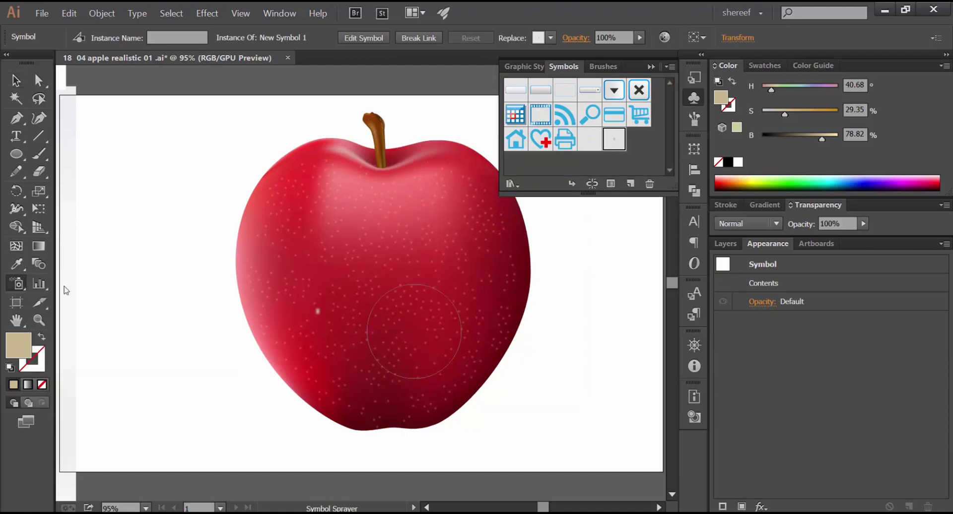
click(376, 341)
click(435, 335)
click(399, 313)
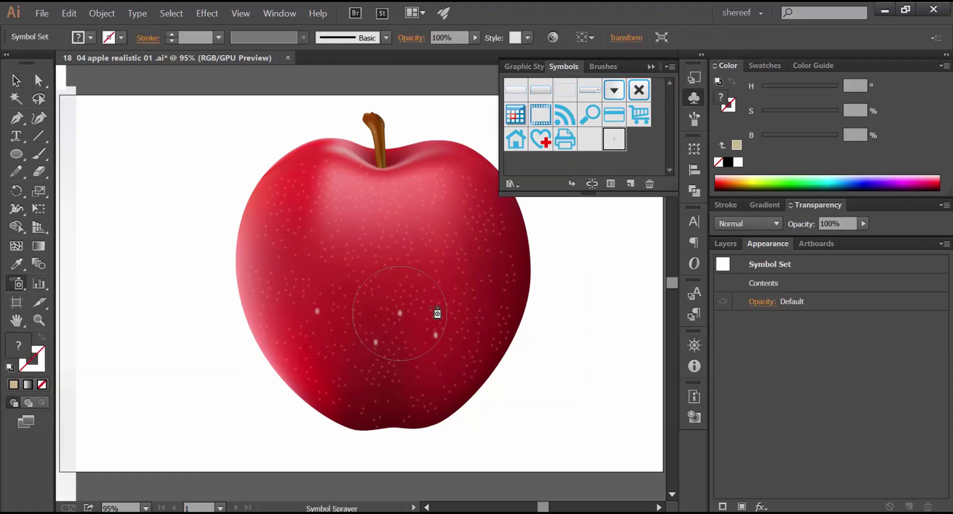
click(450, 294)
mouse_move(451, 295)
mouse_down()
mouse_move(458, 351)
mouse_move(438, 369)
mouse_move(354, 392)
mouse_move(333, 367)
mouse_move(498, 328)
mouse_move(476, 316)
mouse_move(499, 288)
mouse_move(329, 245)
mouse_up()
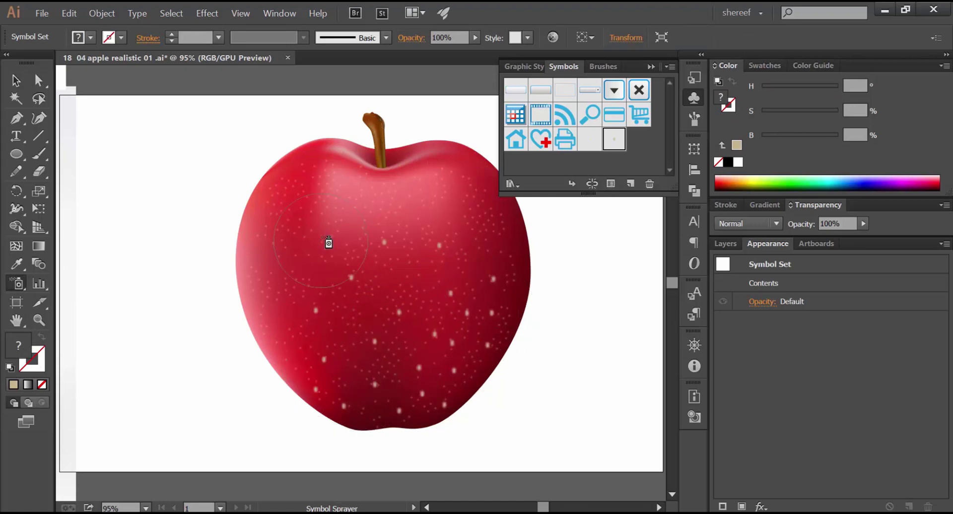
mouse_move(268, 258)
mouse_down()
mouse_move(279, 336)
mouse_move(282, 215)
mouse_move(313, 203)
mouse_up()
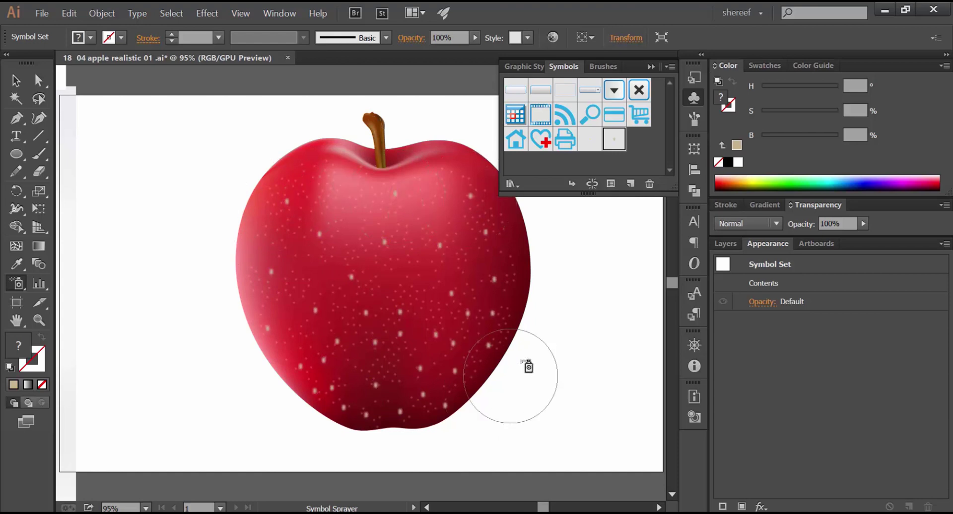
Add a few more large speckles to the apple and compare the whole apple with the reference photos.
ctrl+alt+click(528, 365)
drag(461, 378, 412, 382)
drag(575, 336, 472, 366)
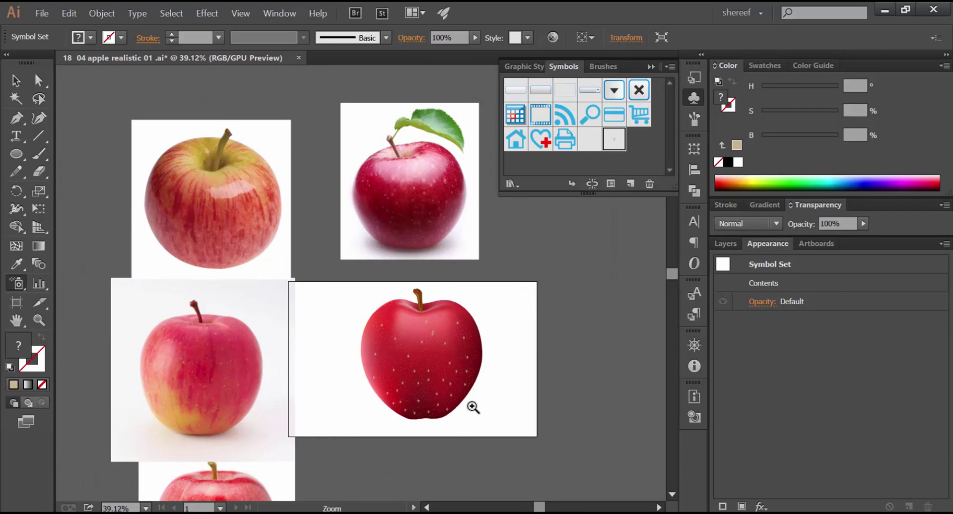
drag(472, 407, 555, 403)
drag(458, 376, 420, 382)
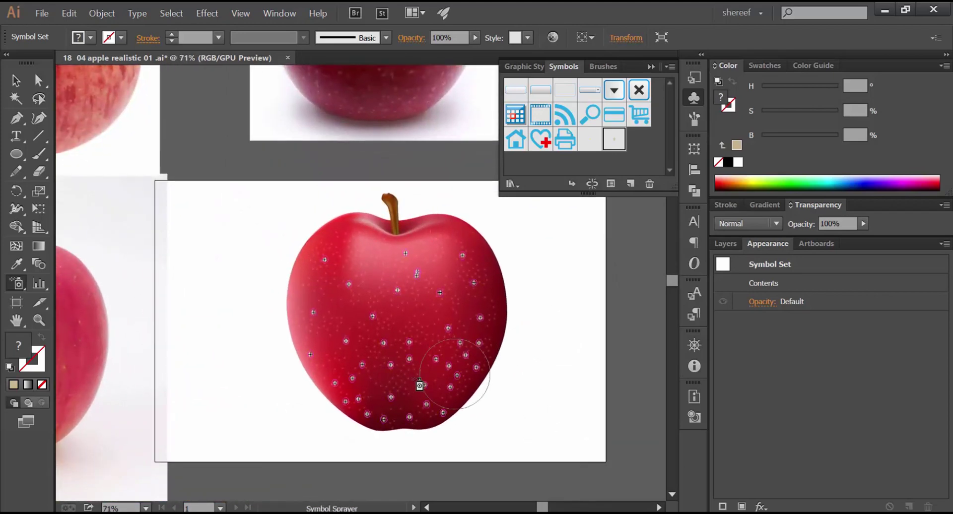
drag(526, 363, 457, 370)
ctrl+alt+click(457, 369)
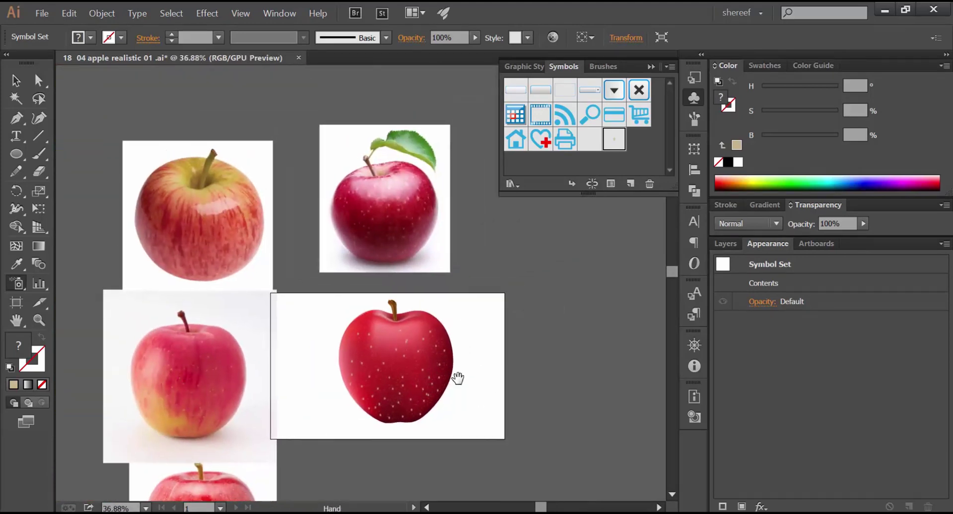
Target the big dots layer and reduce its opacity to 49%.
click(722, 244)
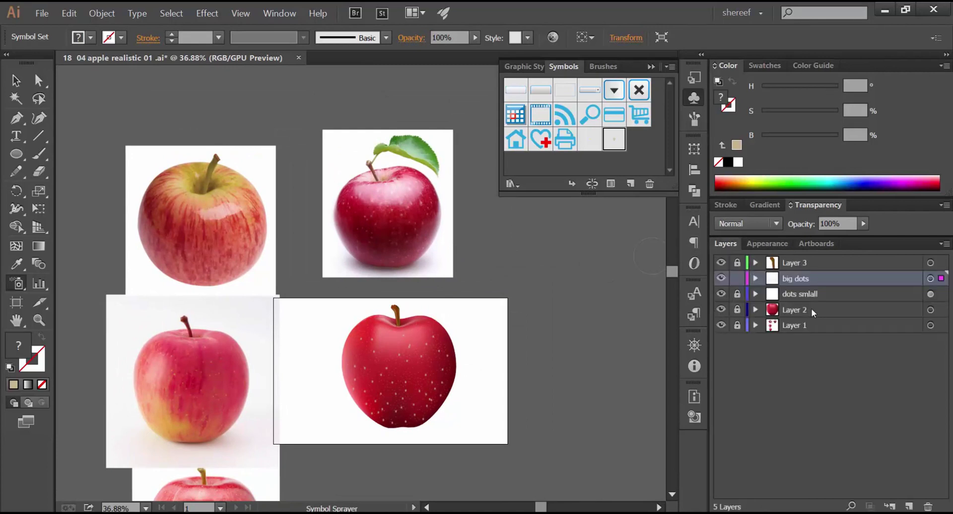
click(930, 279)
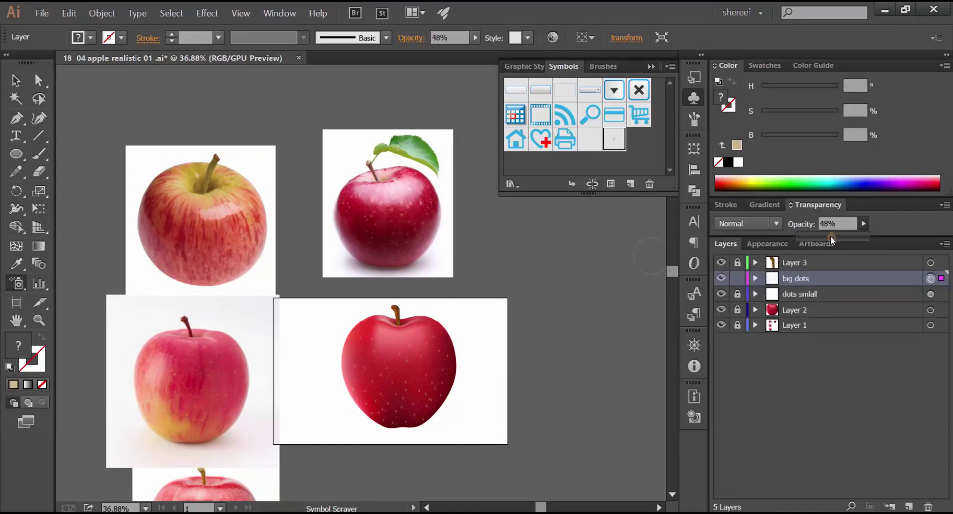
key(ctrl+space)
drag(393, 376, 395, 301)
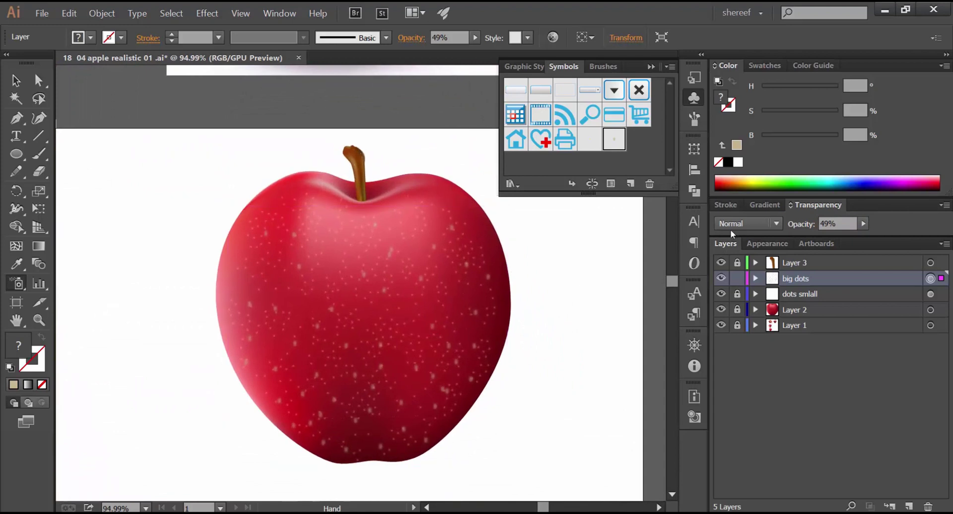
Try the Multiply and Screen blend modes on the big dots layer and return it to Normal.
click(738, 224)
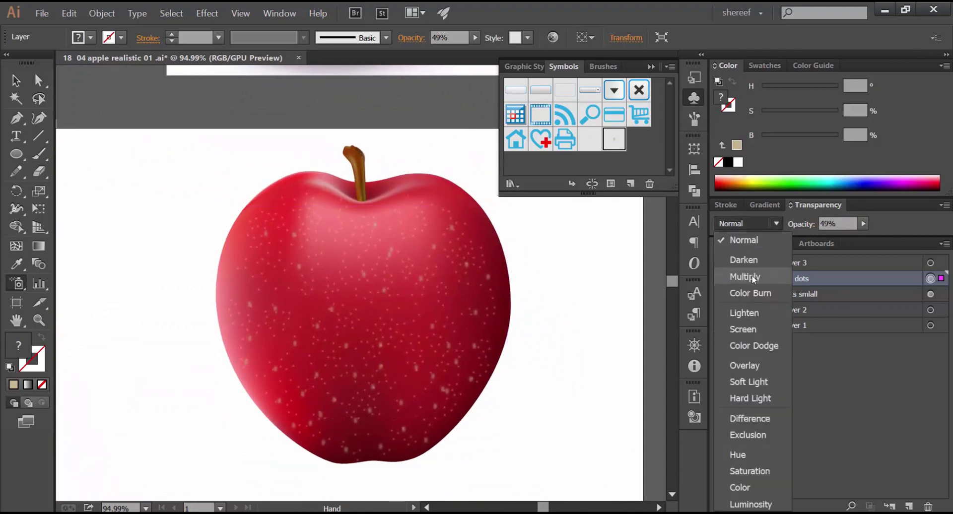
click(754, 276)
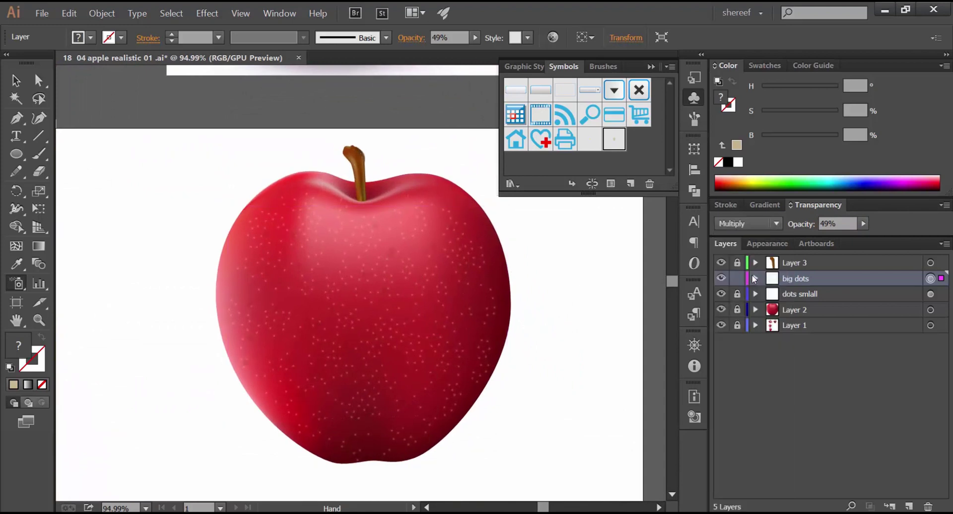
click(751, 223)
click(752, 329)
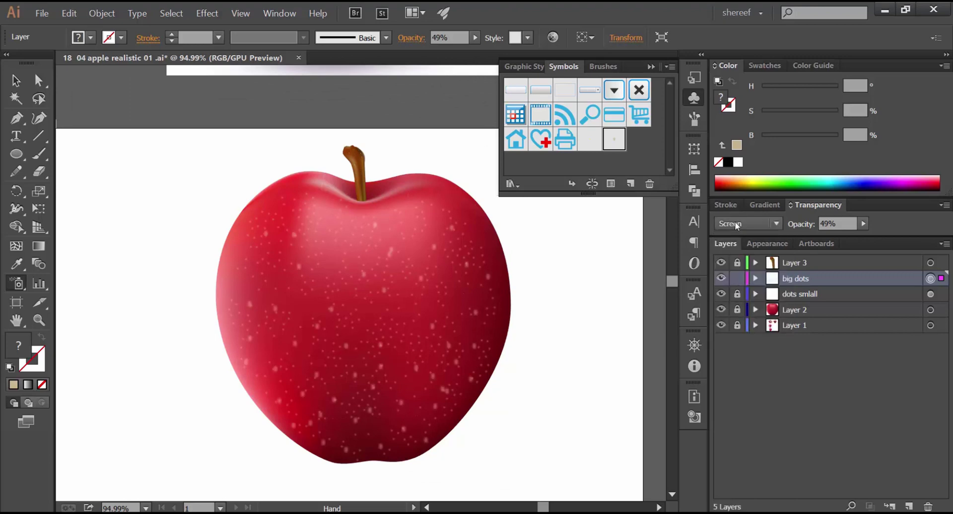
click(747, 222)
click(743, 239)
click(743, 219)
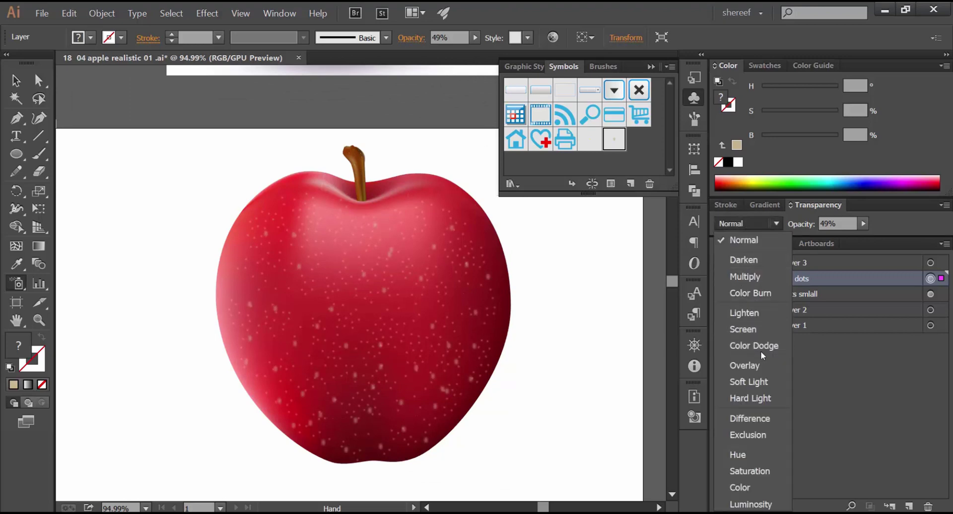
Try the Overlay, Soft Light, Hard Light and Normal blend modes on the big dots layer.
click(756, 366)
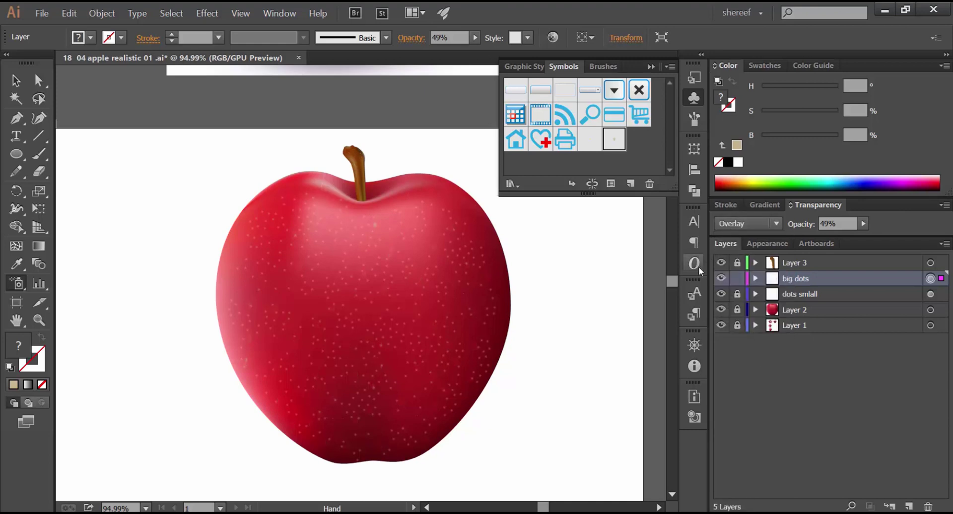
click(737, 222)
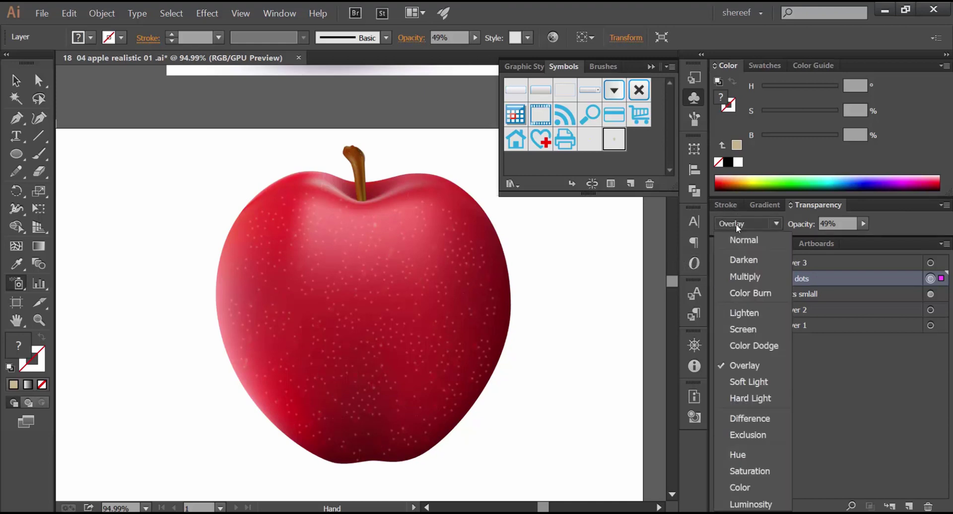
click(751, 387)
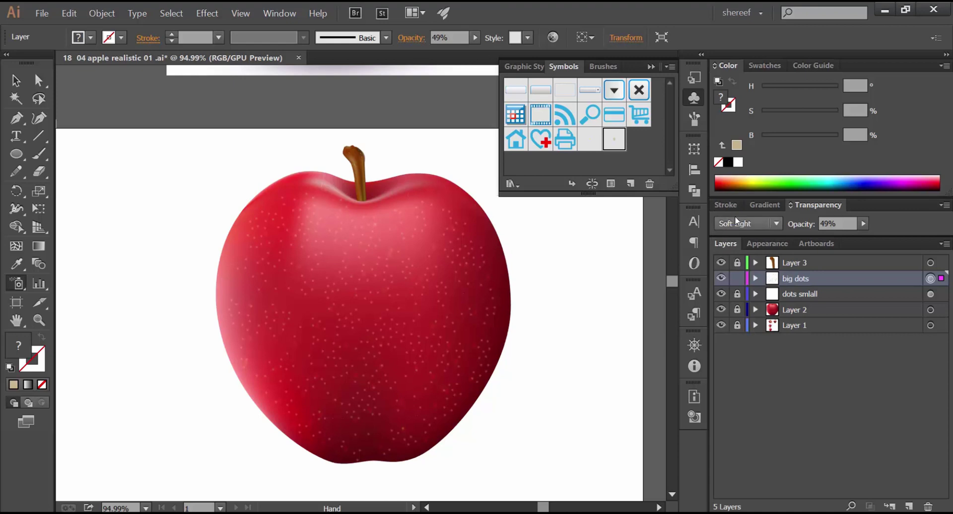
click(736, 221)
click(749, 399)
click(736, 223)
click(739, 242)
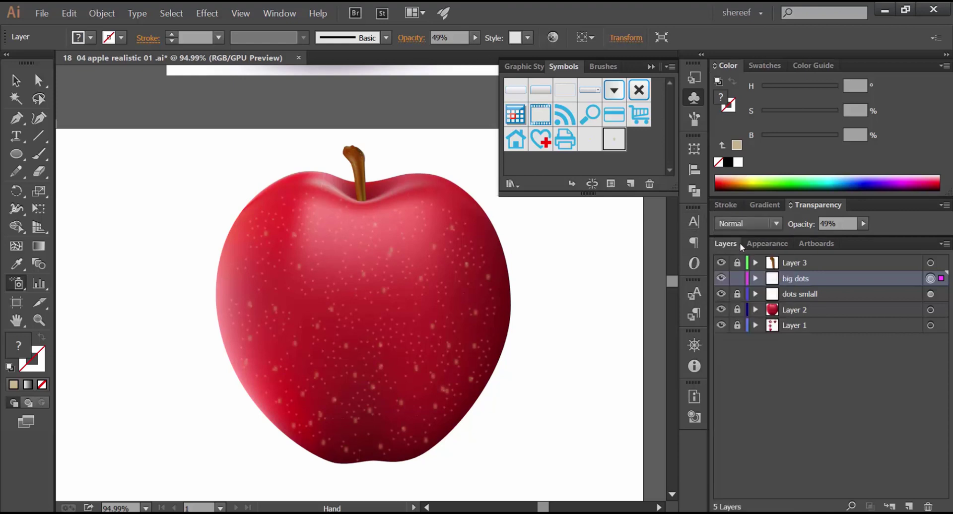
click(736, 224)
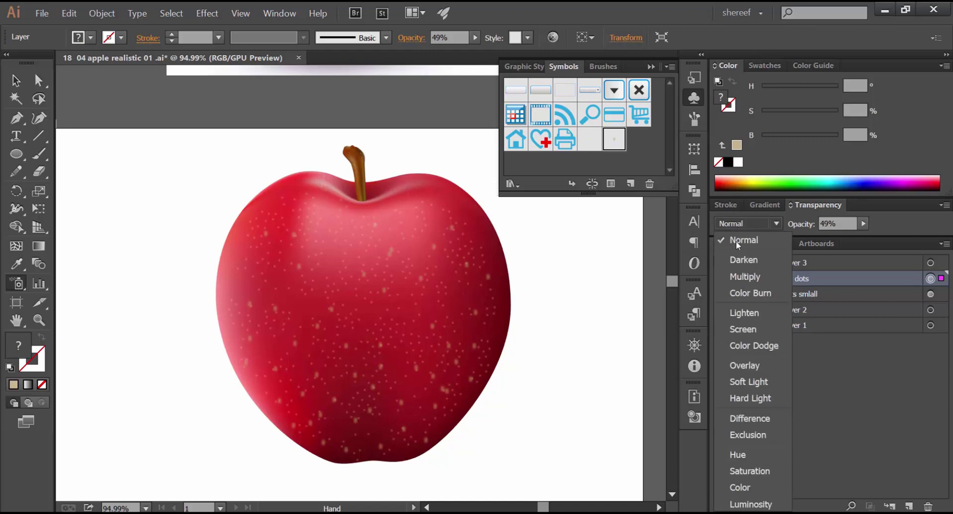
click(754, 400)
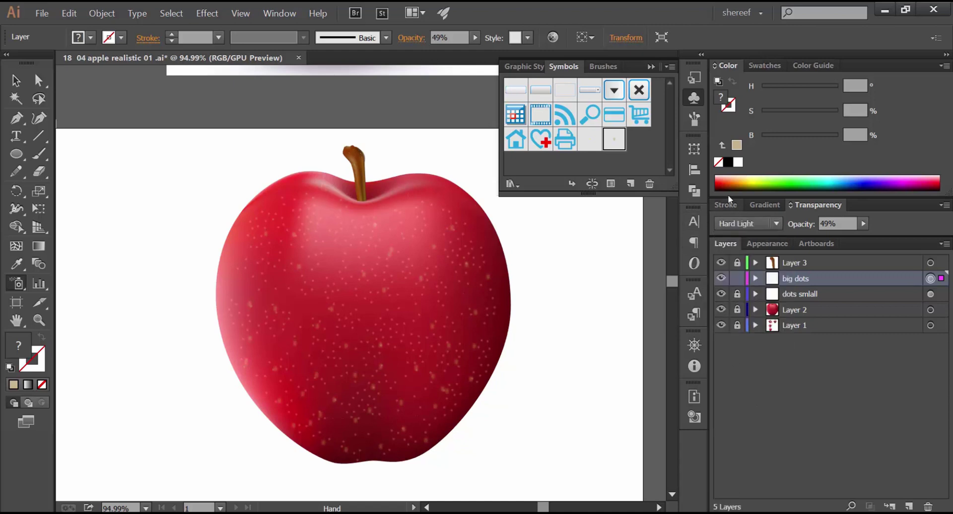
click(743, 225)
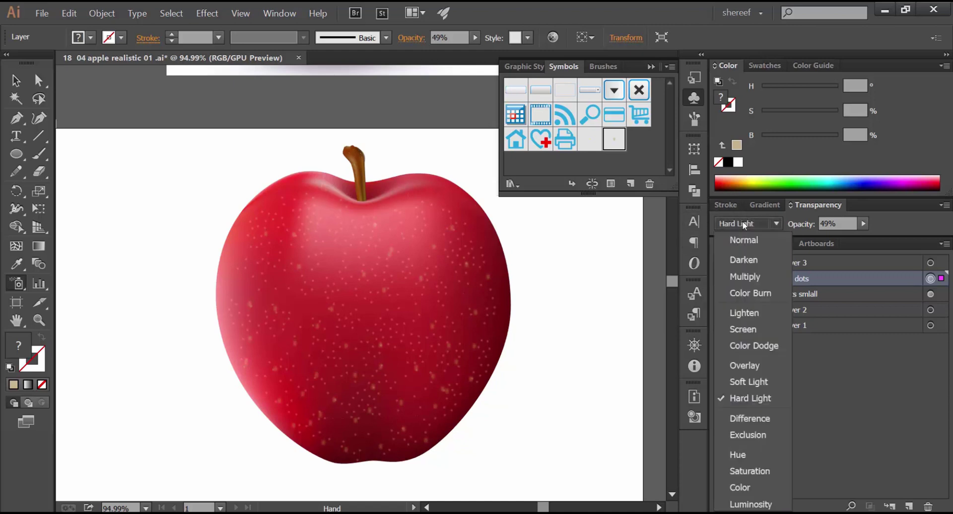
click(744, 241)
Set the blend mode of the big dots layer to Hard Light and lock the layer.
click(745, 224)
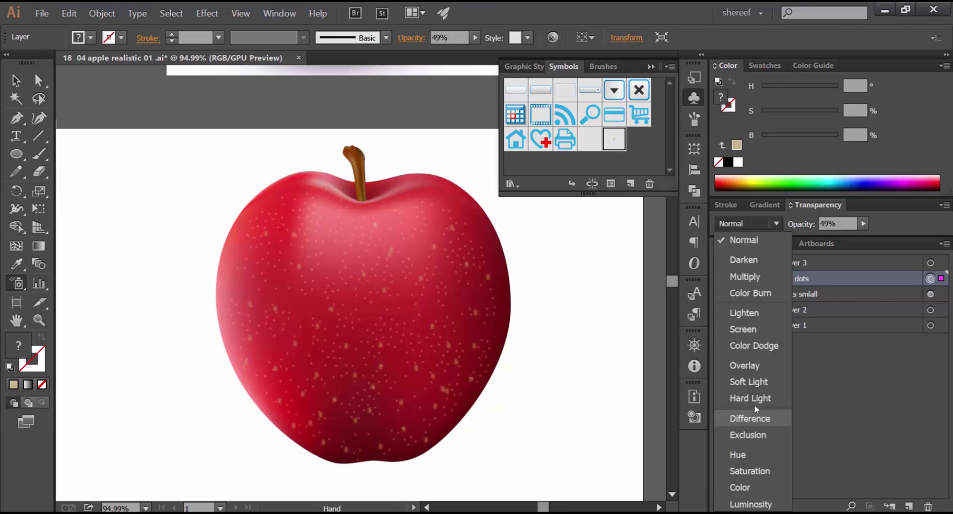
click(754, 399)
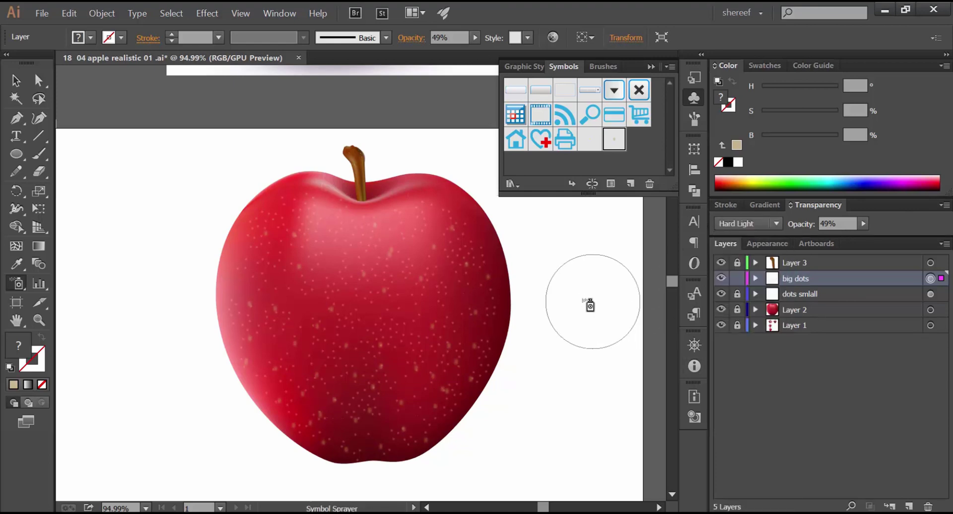
key(ctrl+0)
click(736, 278)
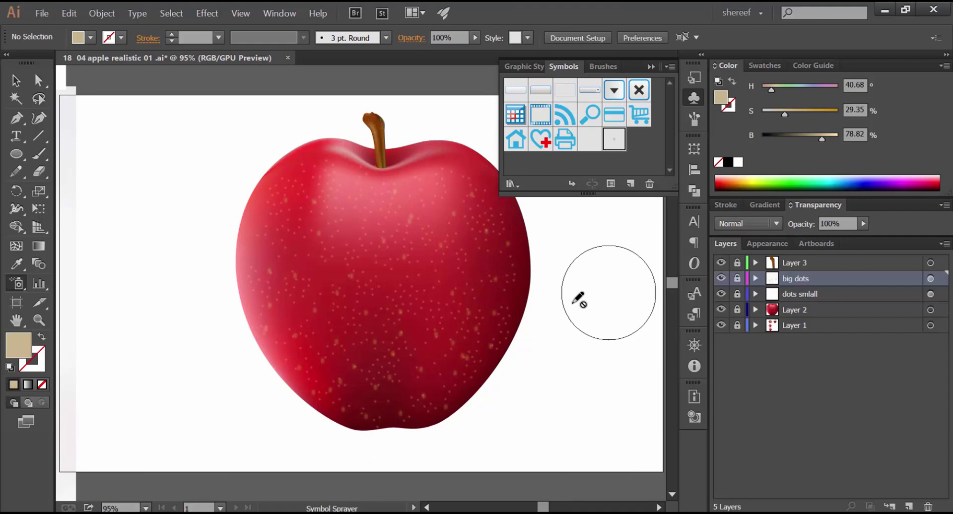
Examine the skin markings on the reference apple photos and compare them with the drawn apple.
key(ctrl+minus)
key(ctrl+minus)
key(ctrl+minus)
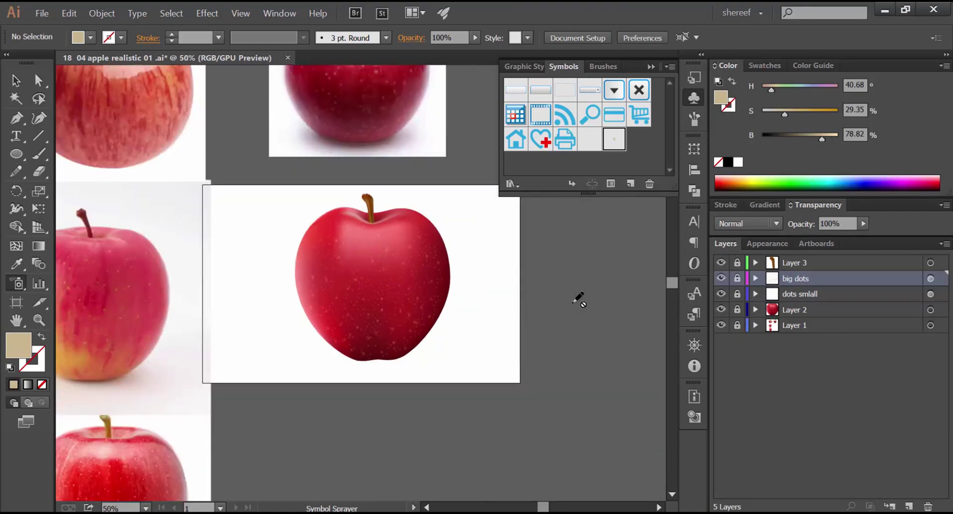
ctrl+click(204, 240)
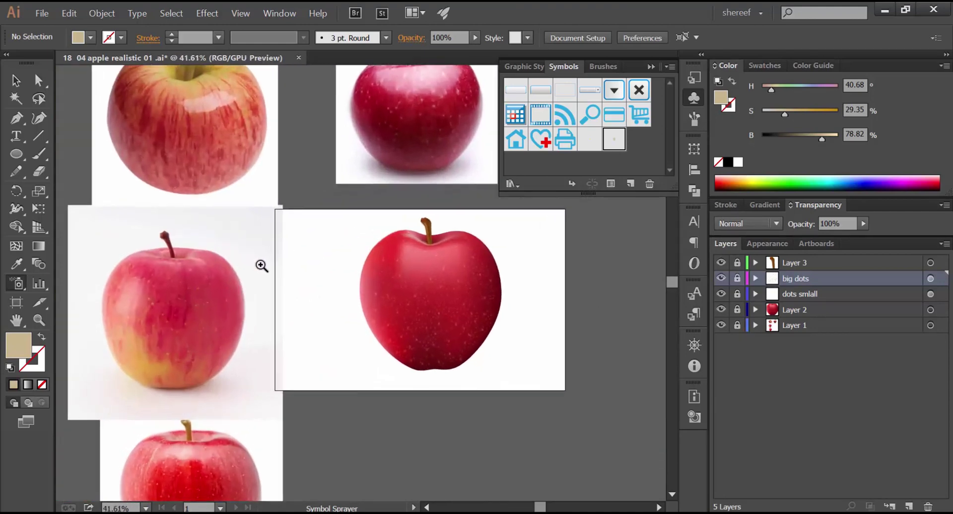
mouse_move(219, 297)
mouse_down()
mouse_move(327, 228)
mouse_move(313, 206)
mouse_up()
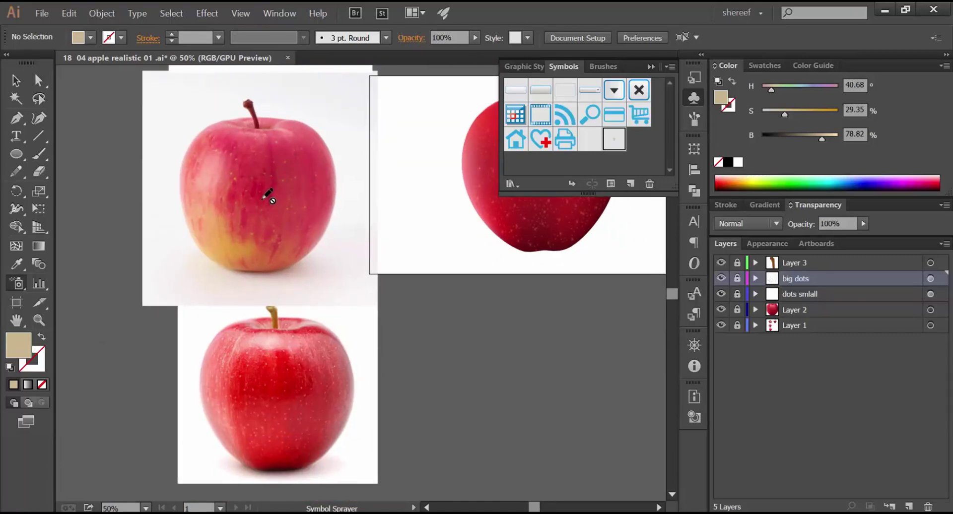
drag(295, 184, 307, 445)
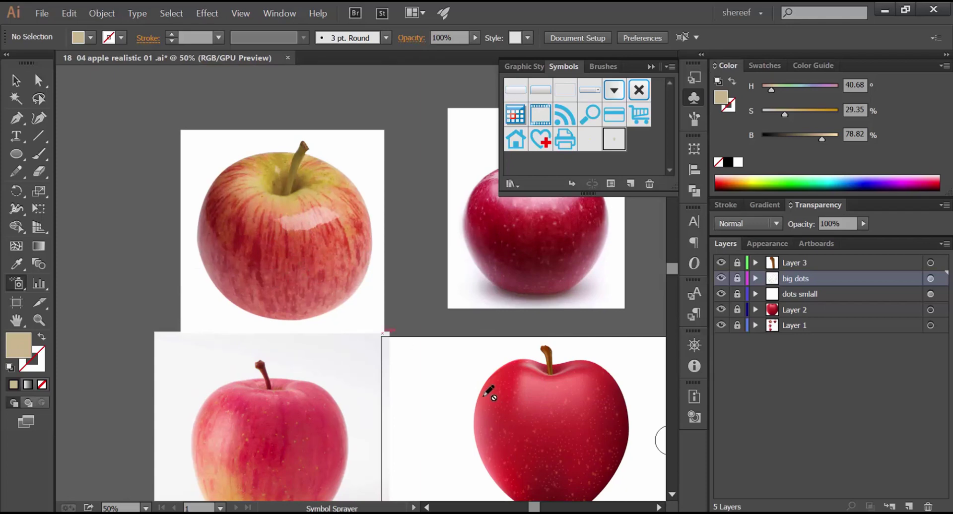
mouse_move(456, 370)
mouse_down()
mouse_move(308, 229)
mouse_move(256, 226)
mouse_move(267, 223)
mouse_up()
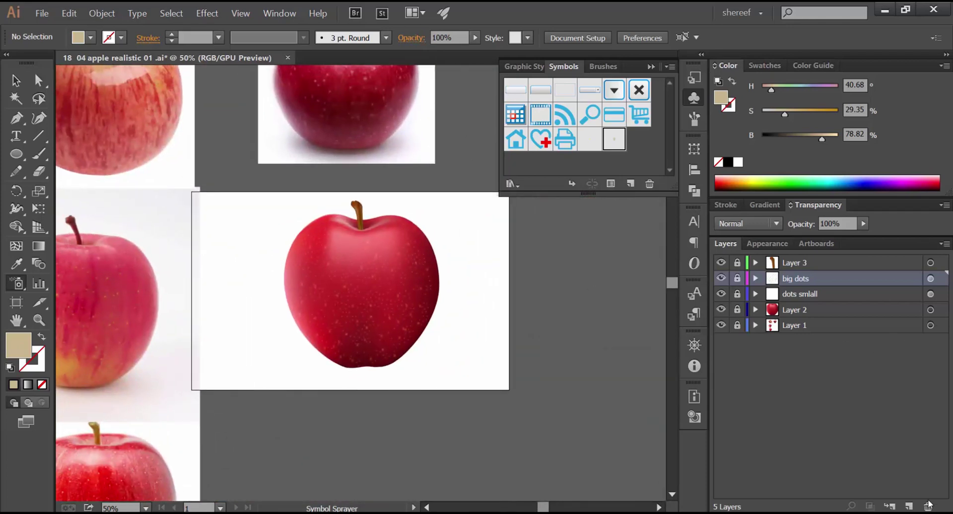
Create a new layer above the big dots layer and name it "stripes".
click(909, 506)
double_click(801, 279)
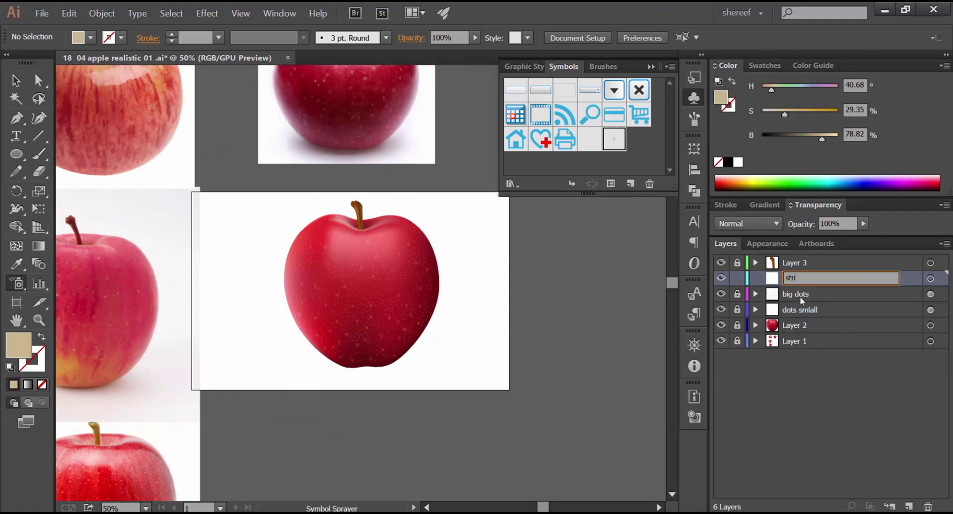
text(stripes)
key(Return)
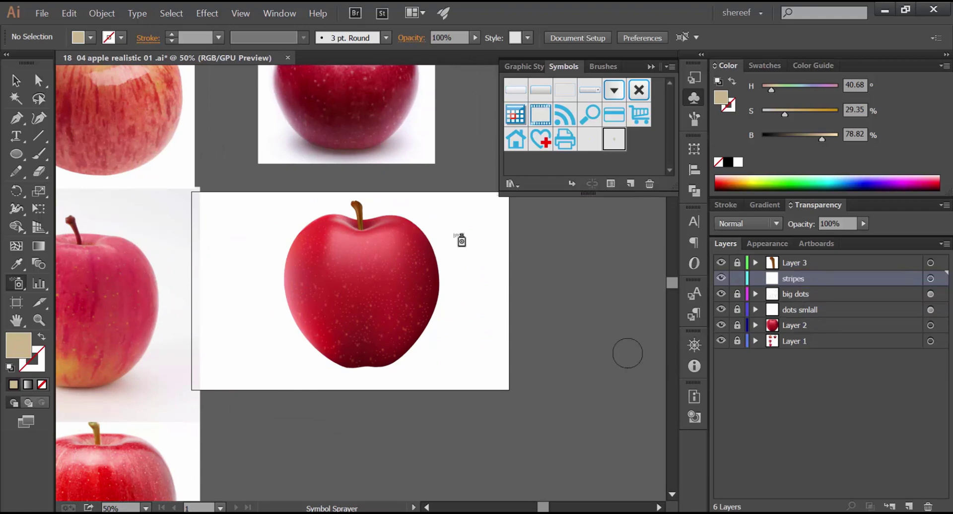
Activate the Paintbrush tool and open the Artistic_Paintbrush brush library.
scroll(365, 255, up, 3)
mouse_move(352, 253)
mouse_down()
mouse_move(513, 273)
mouse_move(536, 246)
mouse_move(508, 367)
mouse_move(495, 375)
mouse_up()
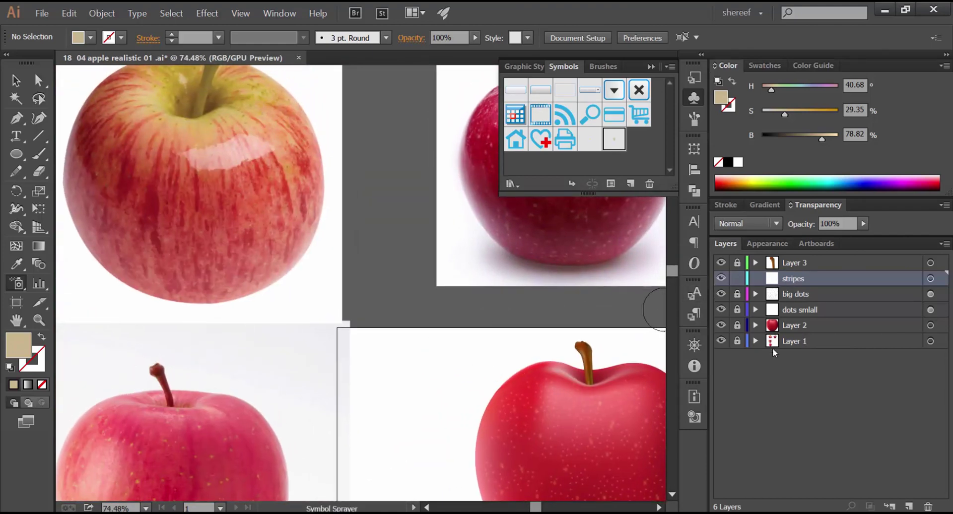
click(694, 96)
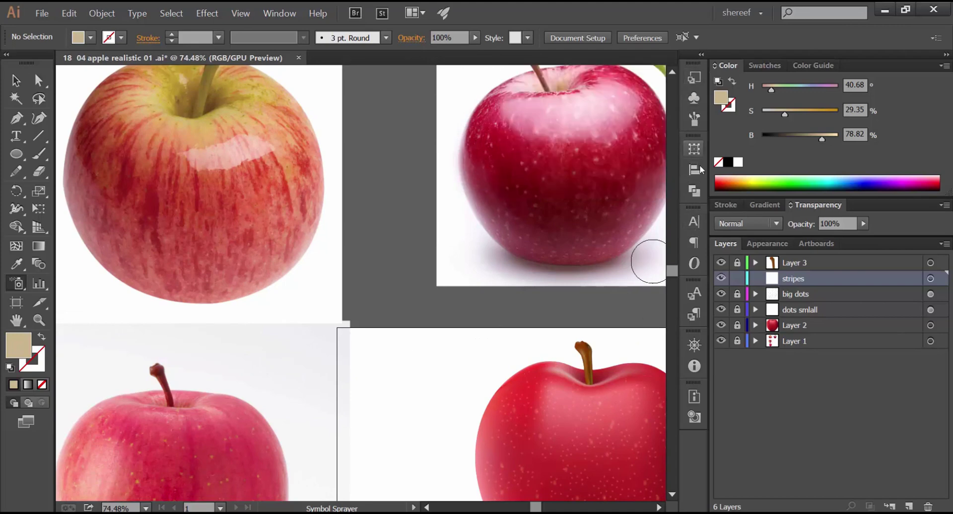
click(41, 157)
click(694, 118)
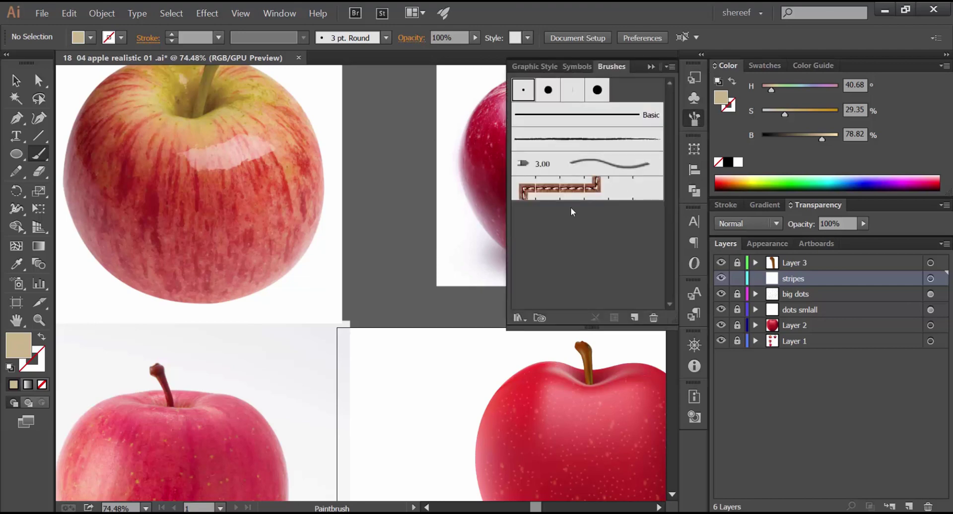
click(518, 317)
mouse_move(538, 361)
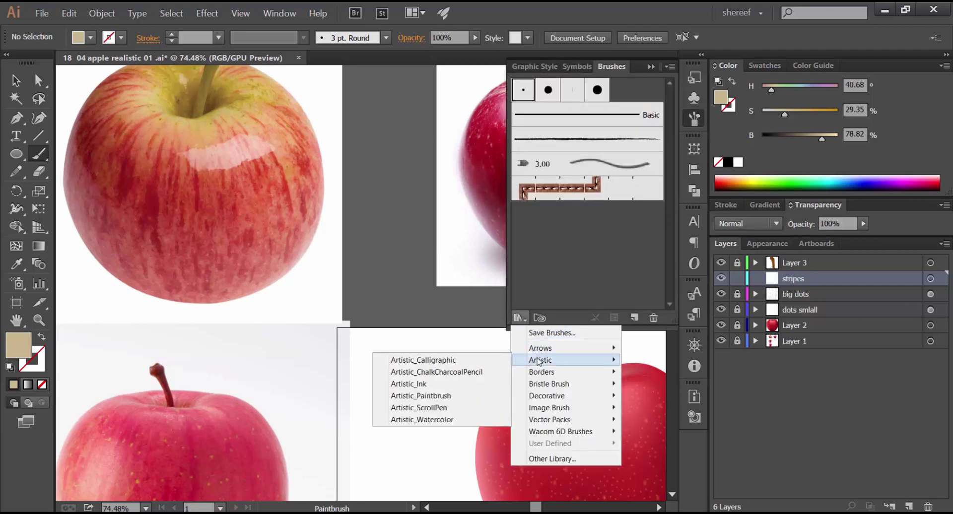
click(440, 397)
Choose the Dry Brush 7 brush from the Artistic_Paintbrush library and close the library.
scroll(552, 308, down, 1)
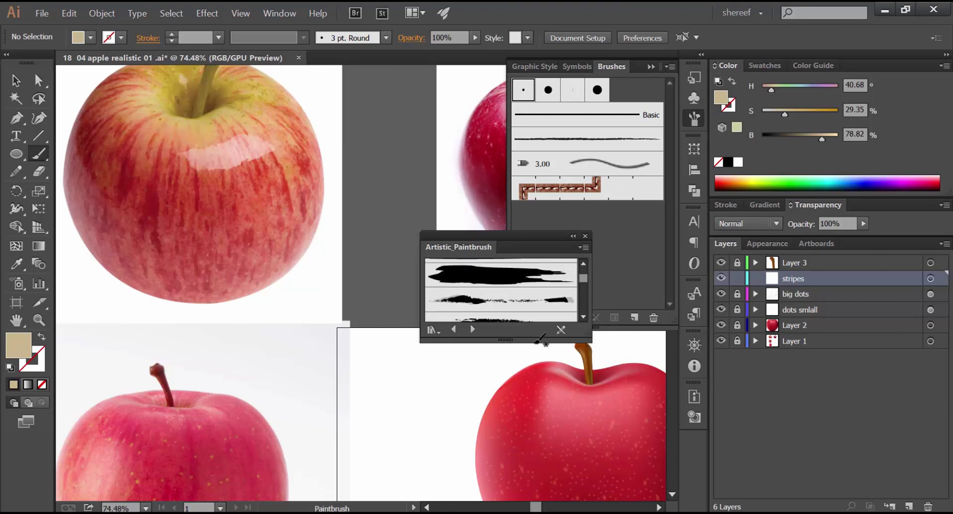
drag(508, 351, 508, 399)
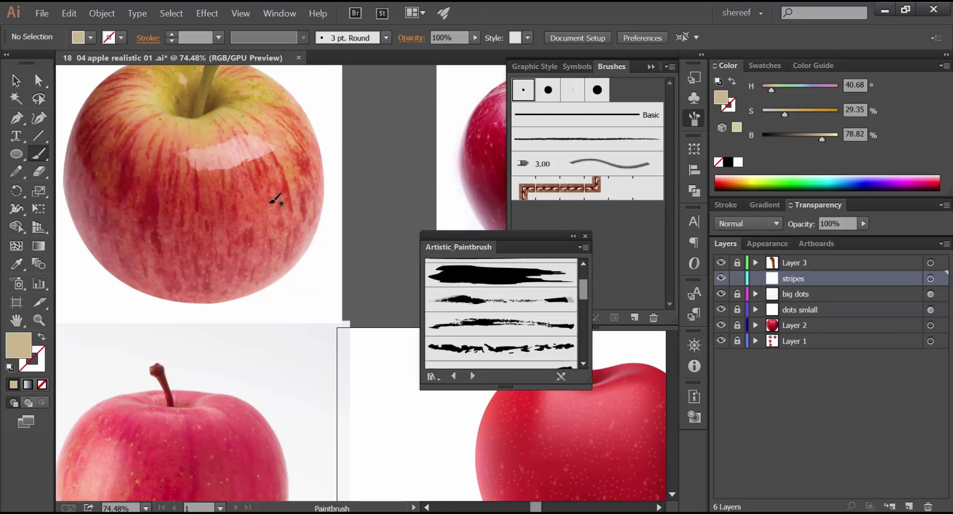
scroll(536, 310, down, 3)
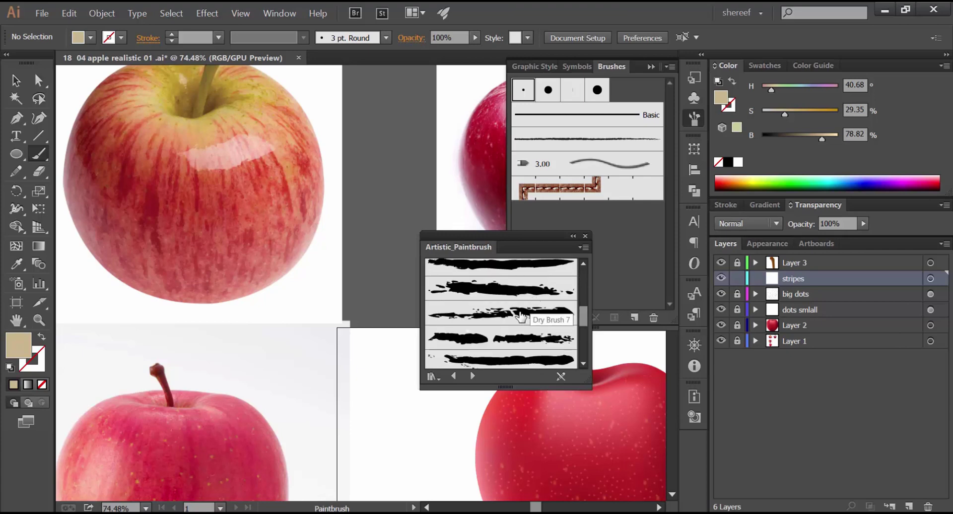
click(520, 316)
click(585, 235)
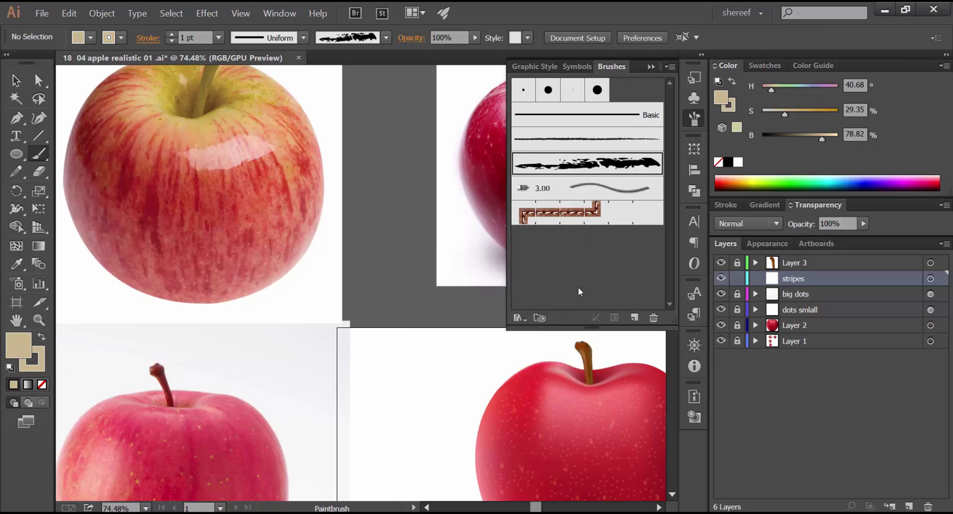
Unlock Layer 1, move its reference photos closer to the drawn apple, and lock the layer again.
drag(575, 399, 488, 263)
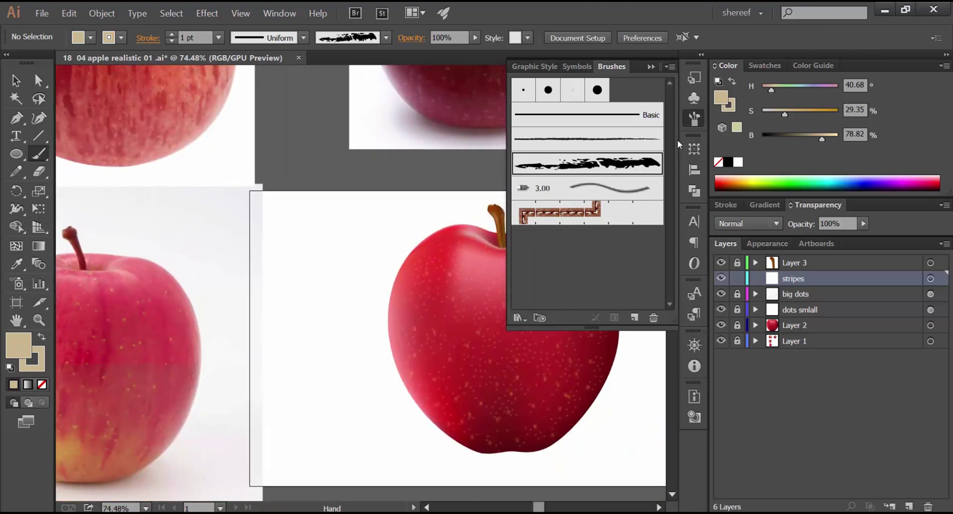
click(694, 119)
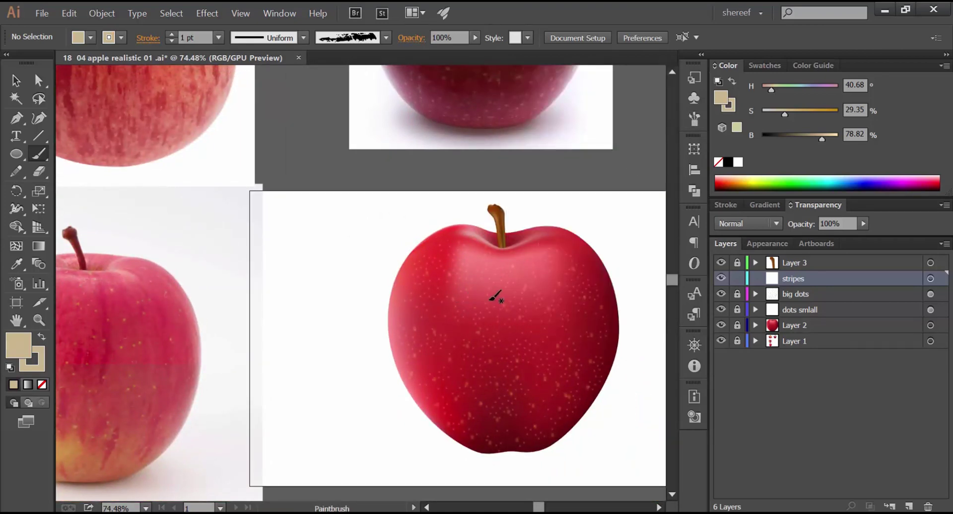
drag(497, 311, 437, 316)
drag(523, 300, 491, 336)
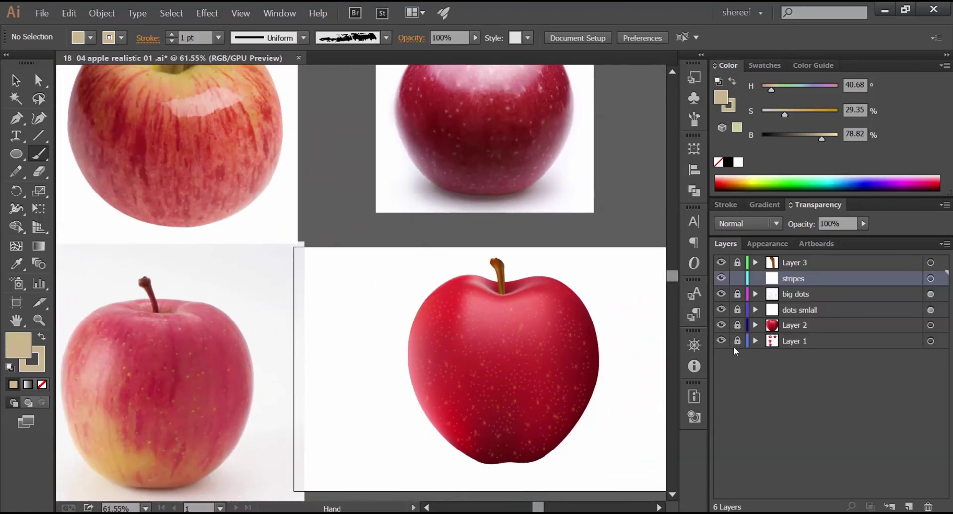
click(931, 341)
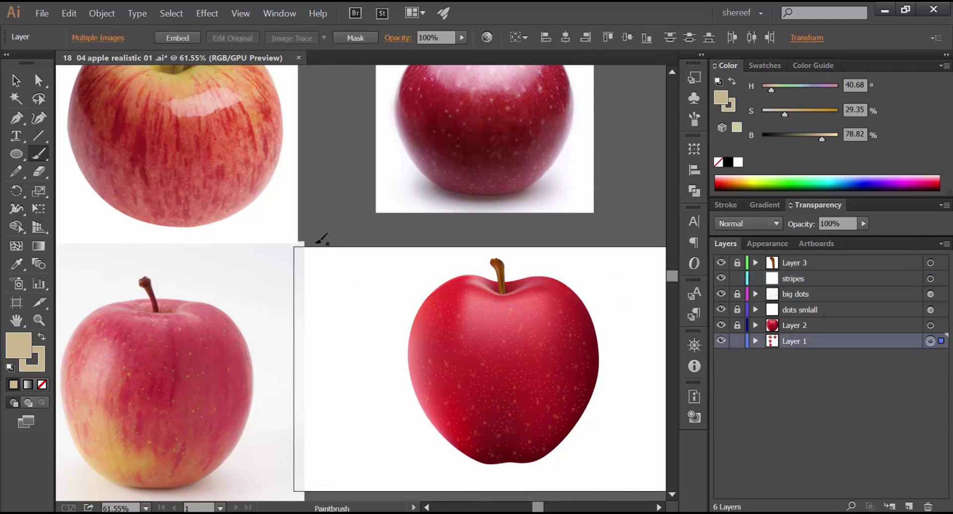
key(v)
mouse_move(214, 196)
mouse_down()
mouse_move(251, 238)
mouse_move(298, 259)
mouse_move(298, 250)
mouse_up()
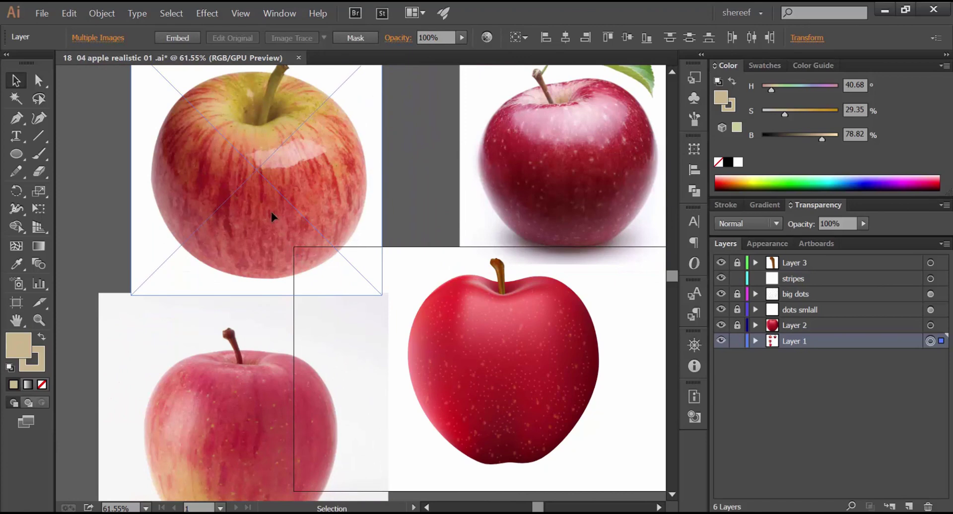
drag(272, 212, 301, 259)
click(737, 341)
Make the stripes layer active for painting on the drawn apple.
drag(591, 361, 428, 322)
click(414, 308)
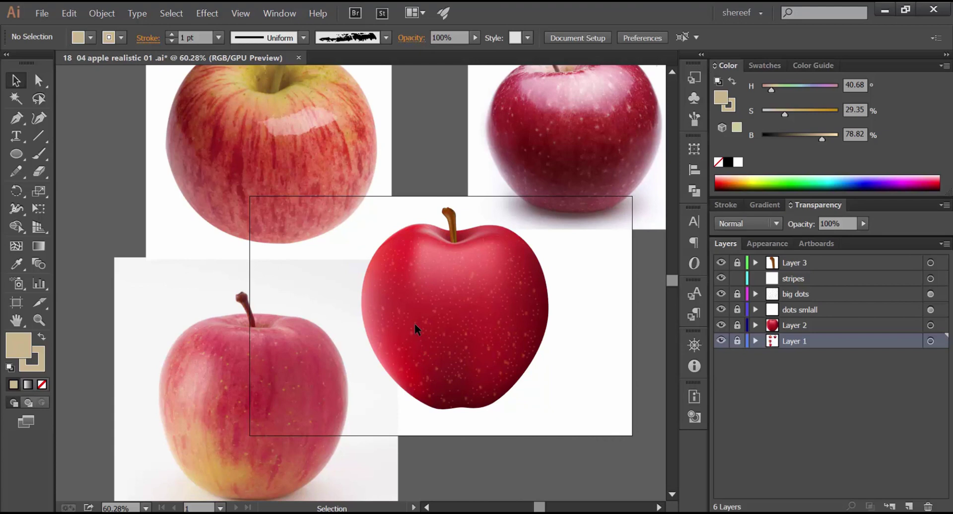
key(ctrl+space)
drag(442, 255, 475, 277)
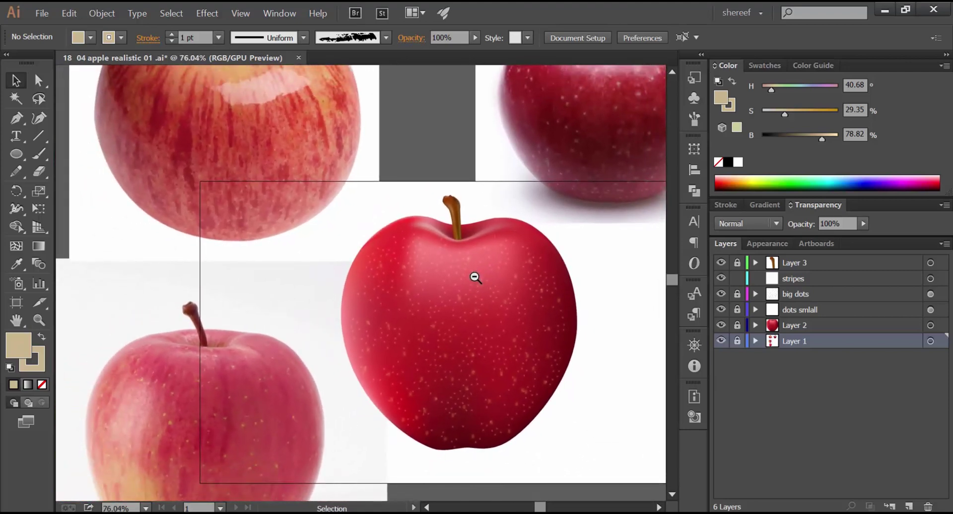
click(794, 280)
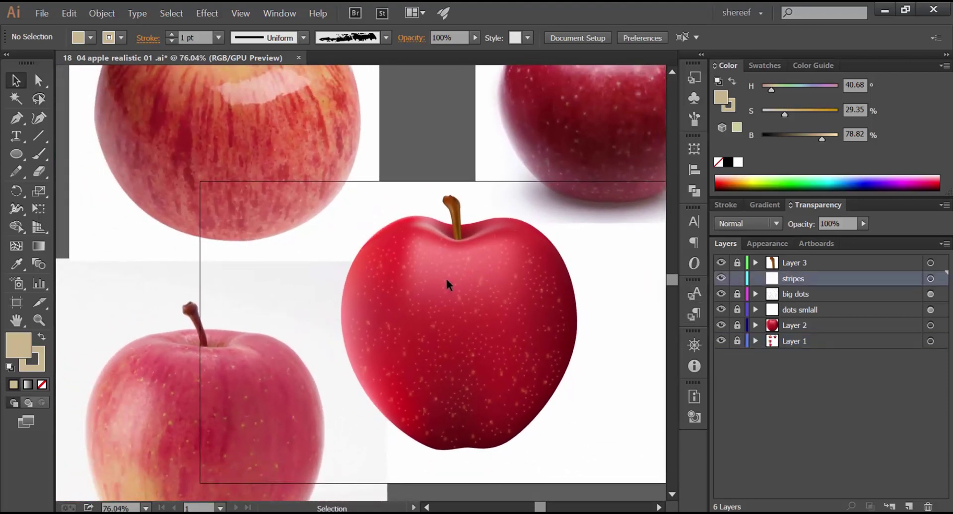
Paint a short, nearly vertical stripe on the left half of the drawn apple with the Paintbrush tool and the dry brush.
click(39, 153)
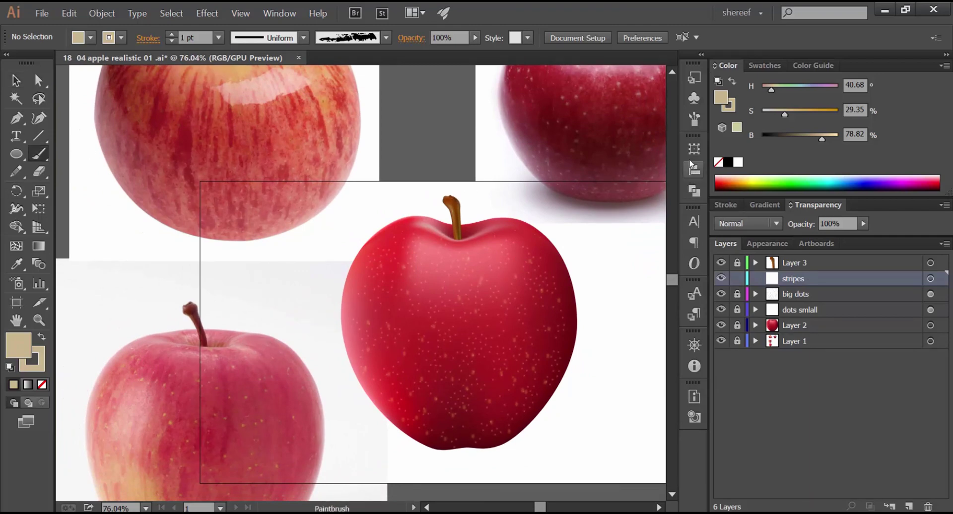
click(693, 122)
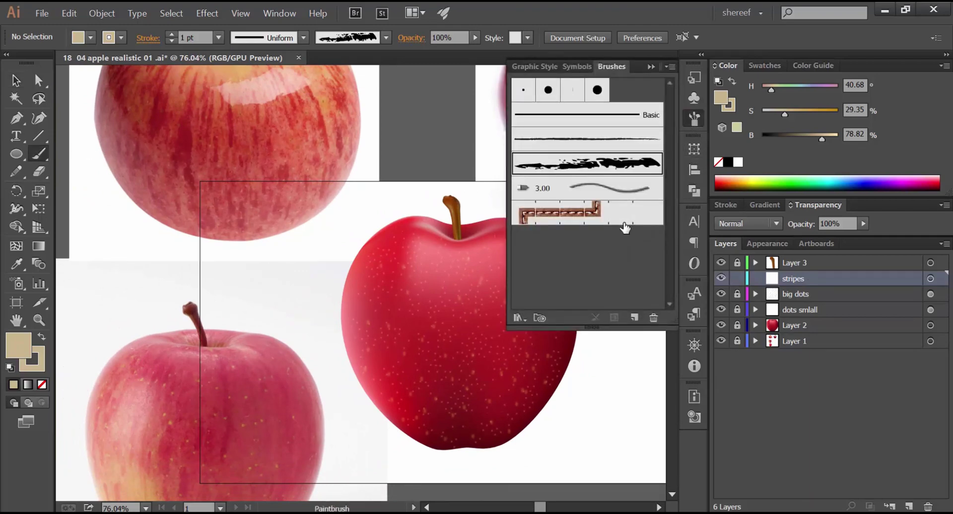
click(696, 123)
drag(422, 350, 421, 352)
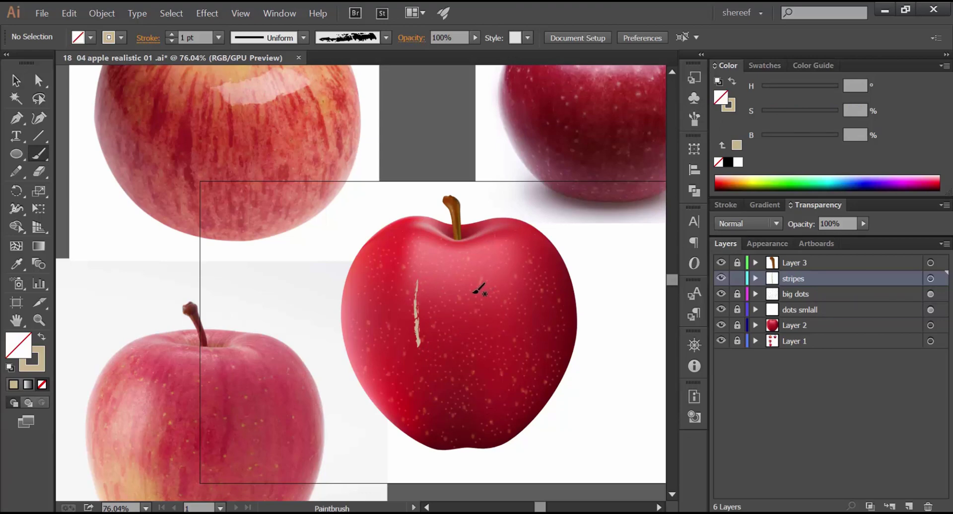
With nothing selected, make the stroke colour active and set it to yellow with H 51.76, S 51.37 and B 100.
click(779, 64)
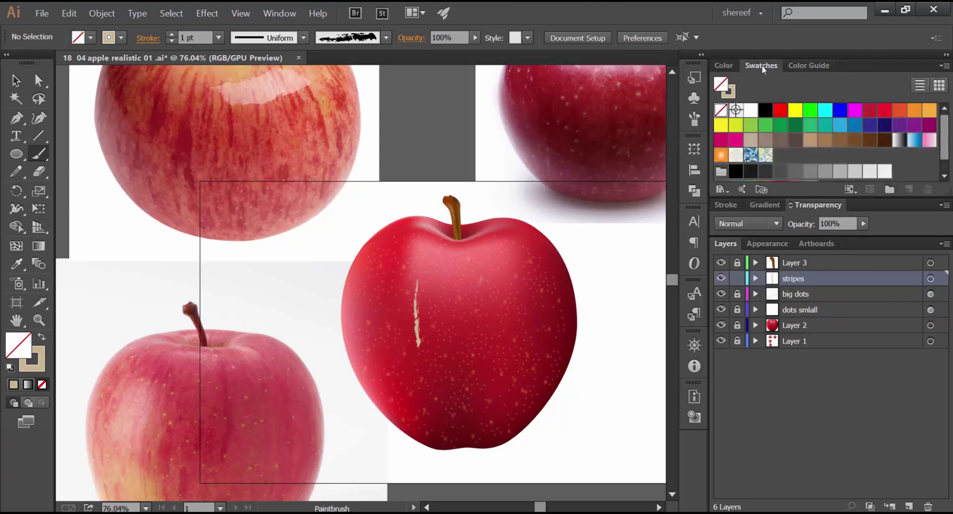
click(725, 64)
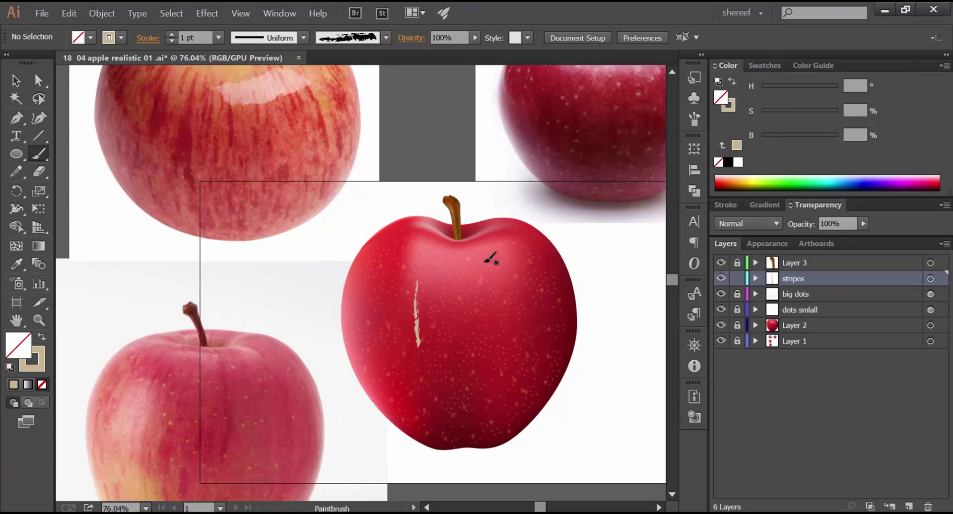
click(759, 66)
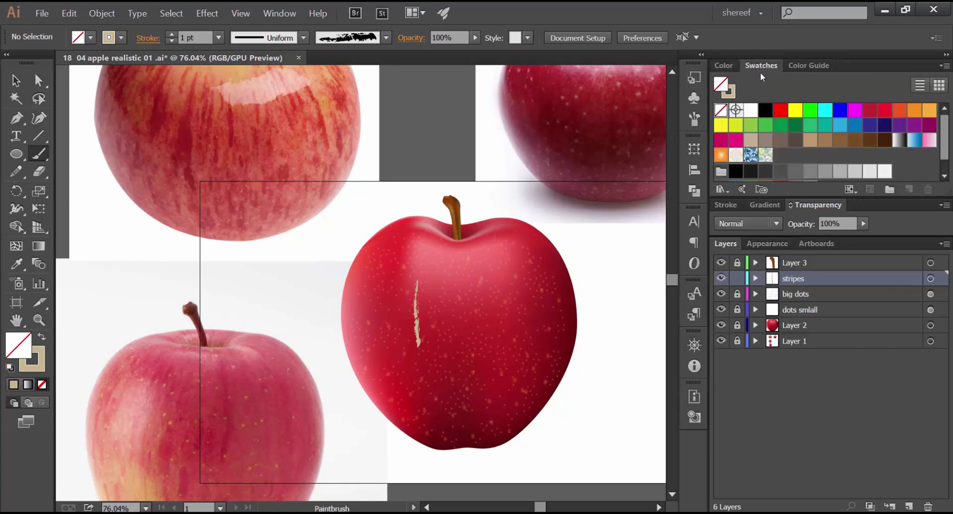
click(733, 97)
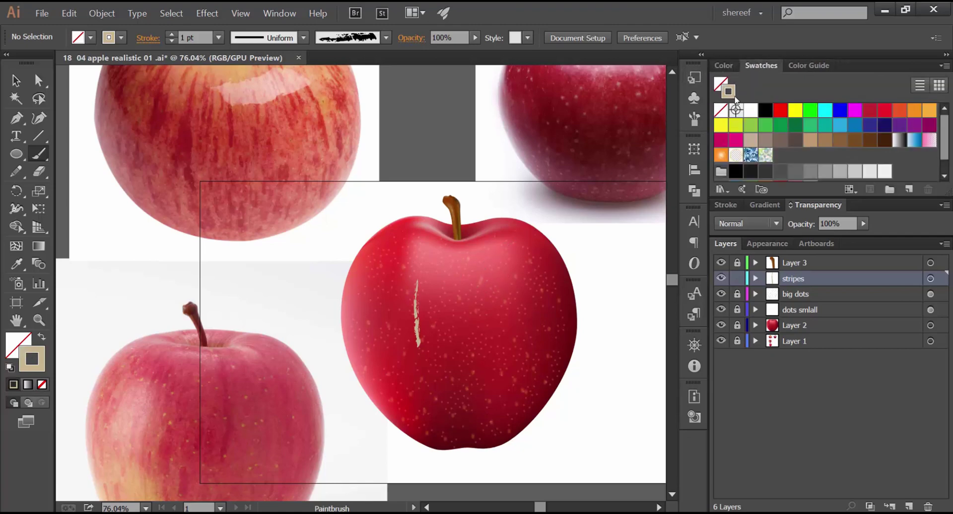
click(725, 66)
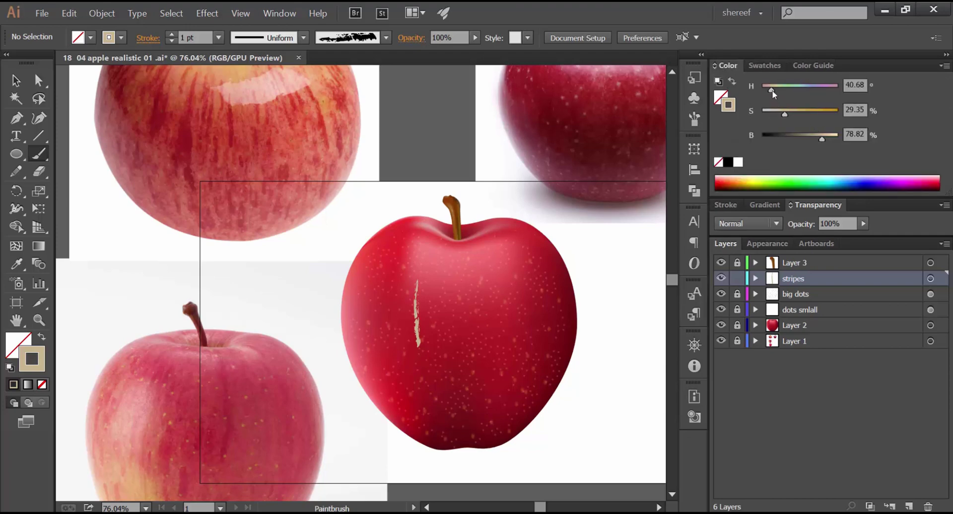
drag(772, 90, 841, 142)
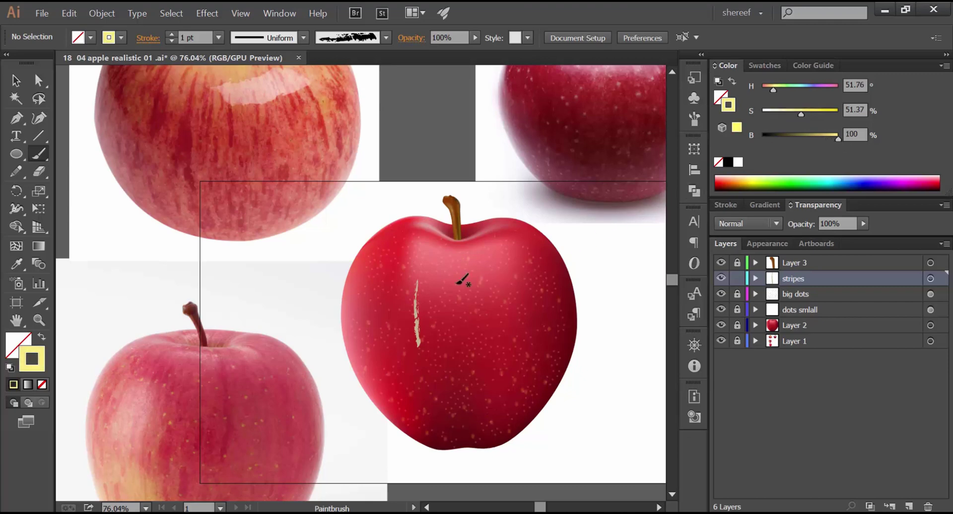
Select the painted stripe and recolour its stroke pale yellow with H 57.07, S 32.16 and B 100.
ctrl+click(416, 328)
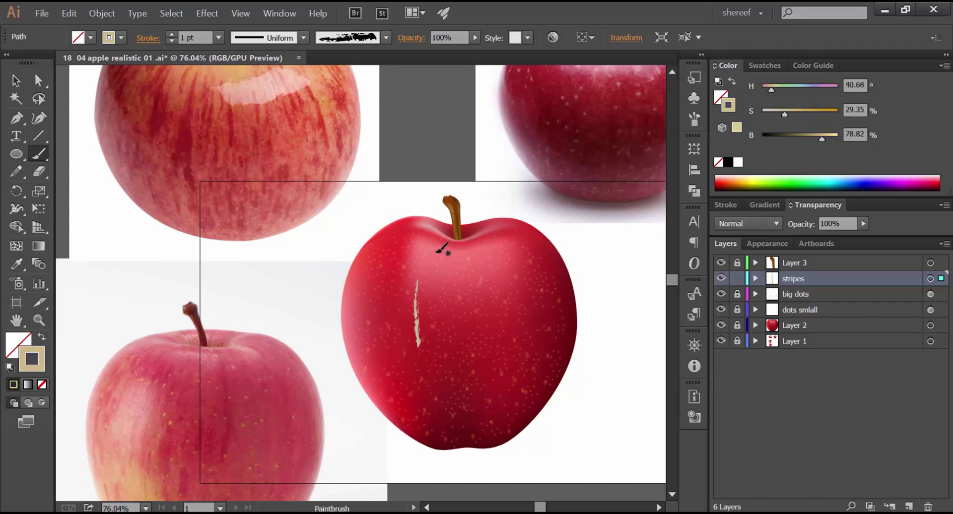
key(ctrl)
drag(773, 91, 843, 151)
drag(793, 116, 787, 116)
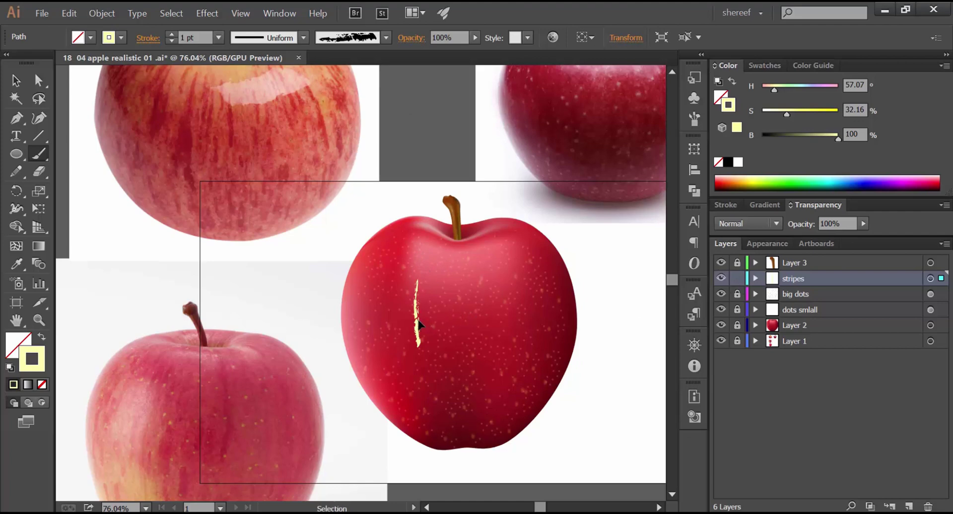
Show the selection edges and apply a Gaussian Blur effect to the selected stripe, with the preview turned on while adjusting the radius.
key(ctrl+h)
click(209, 18)
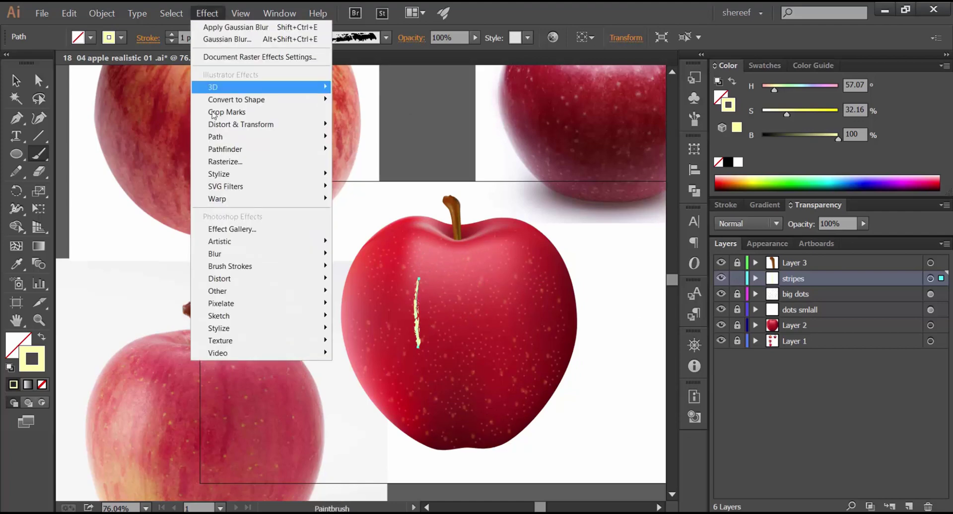
mouse_move(208, 255)
click(176, 257)
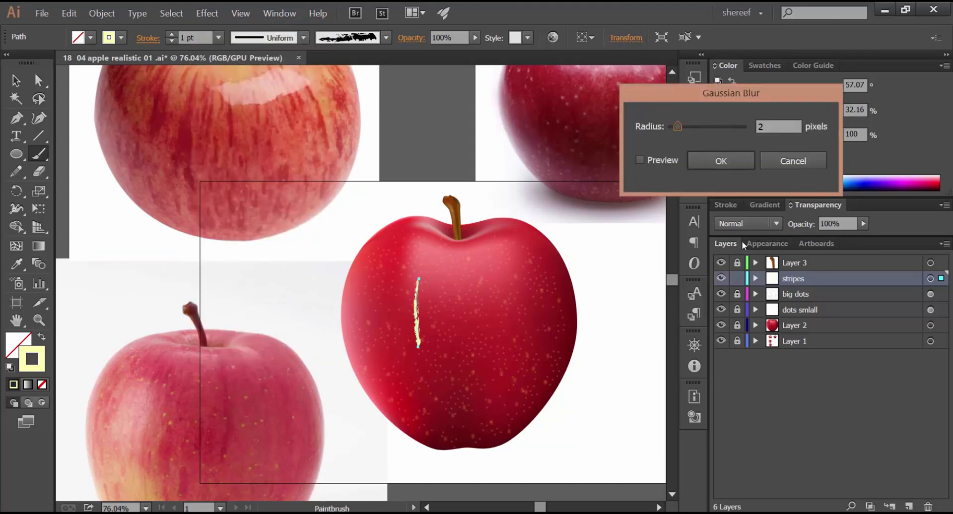
click(662, 161)
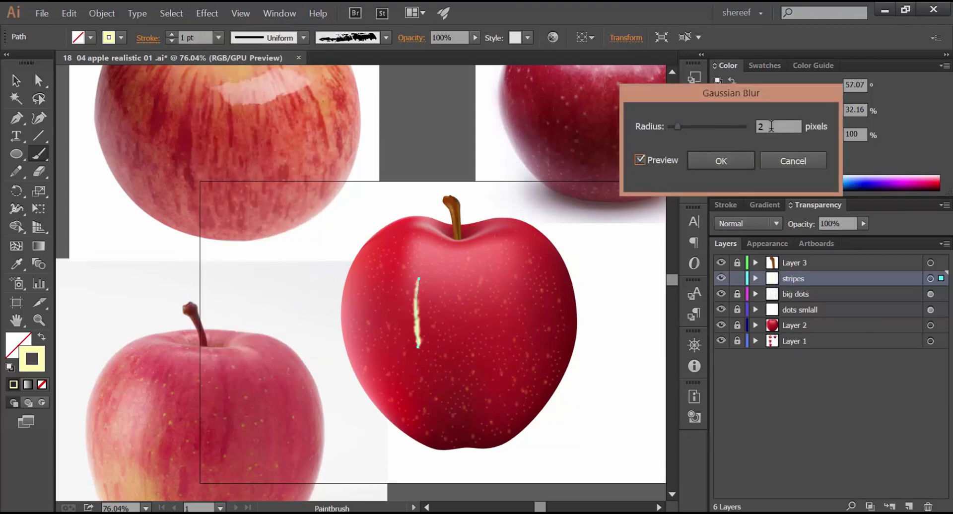
scroll(780, 124, down, 1)
key(Up)
click(721, 160)
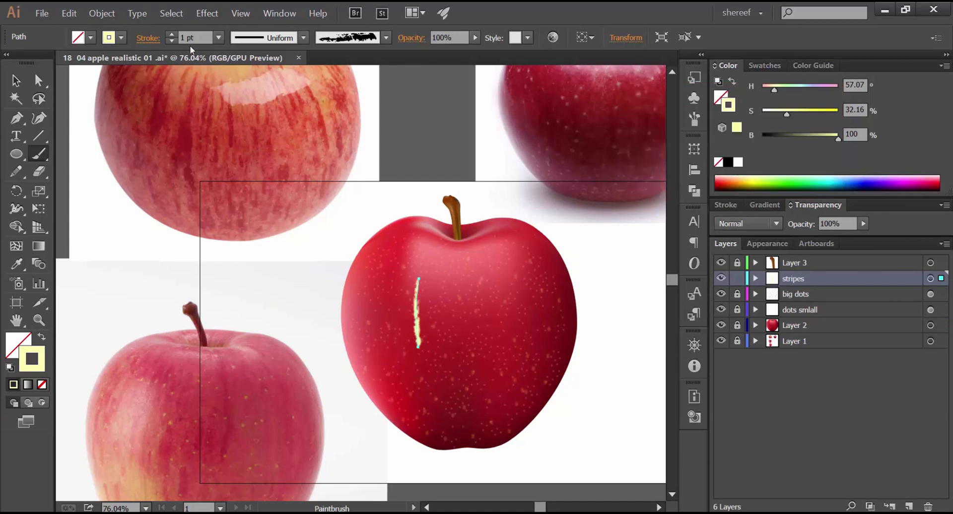
Set the selected stripe's stroke weight to 0.75 pt and its opacity to 53%.
click(217, 38)
click(242, 70)
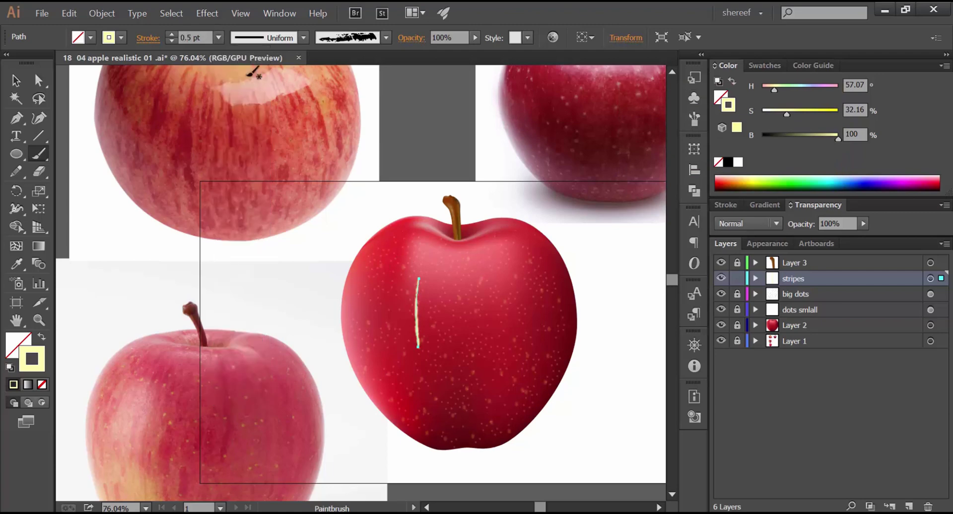
click(218, 38)
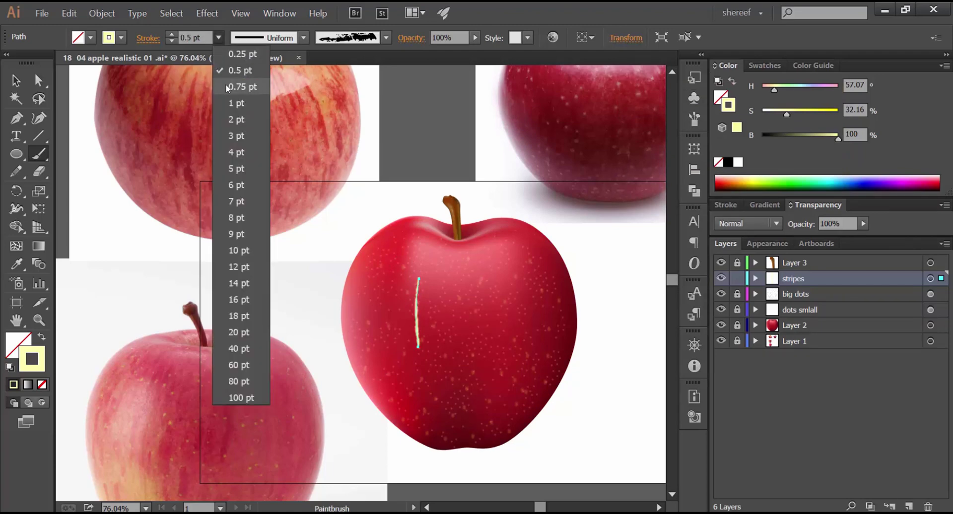
click(228, 87)
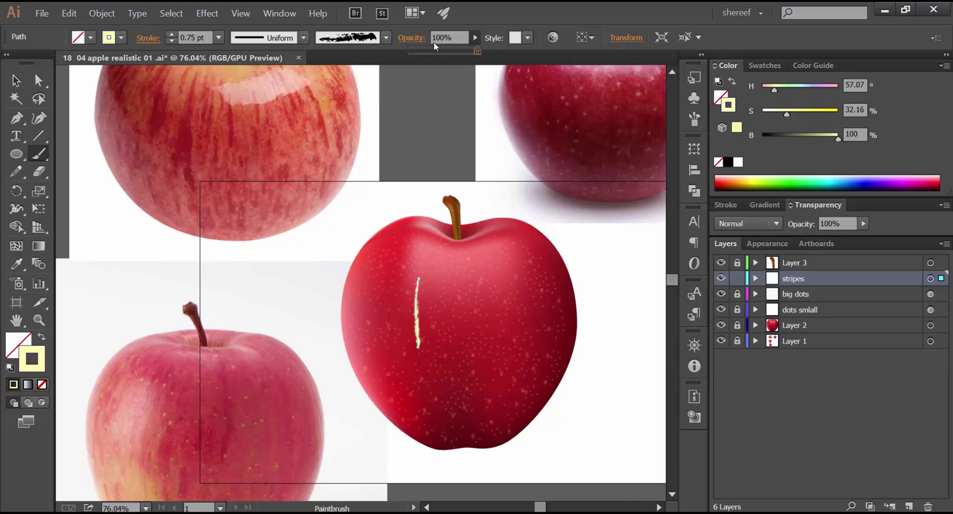
click(446, 51)
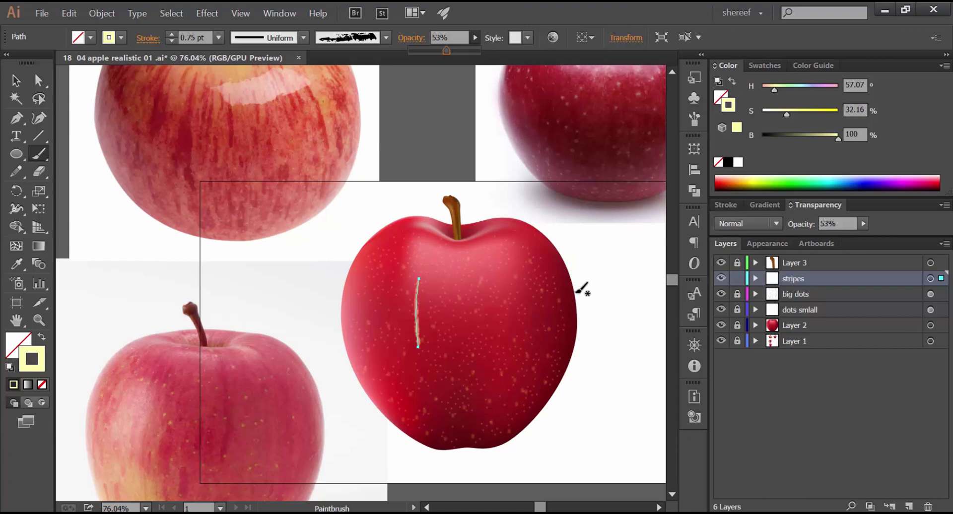
Check the New Art Has Basic Appearance option in the appearance settings, and return to the layer list.
click(763, 240)
click(944, 245)
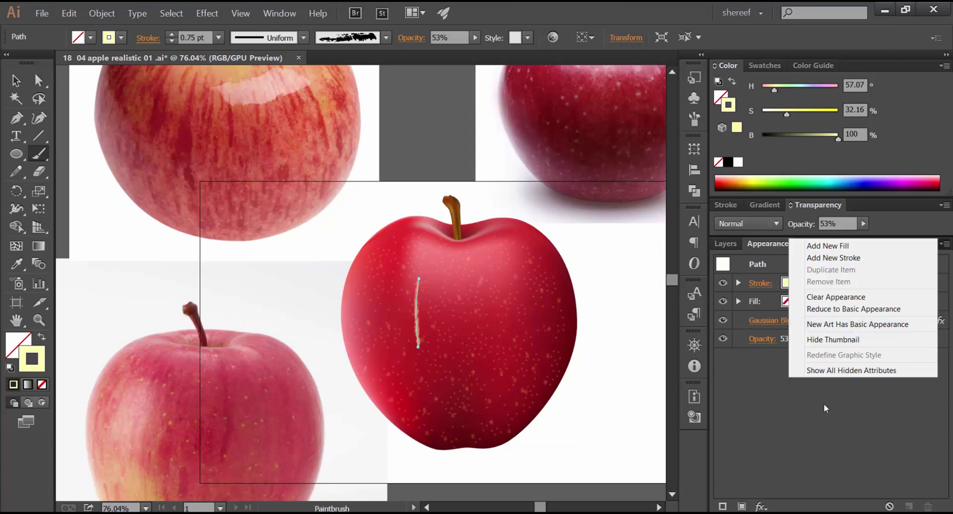
click(826, 422)
click(723, 246)
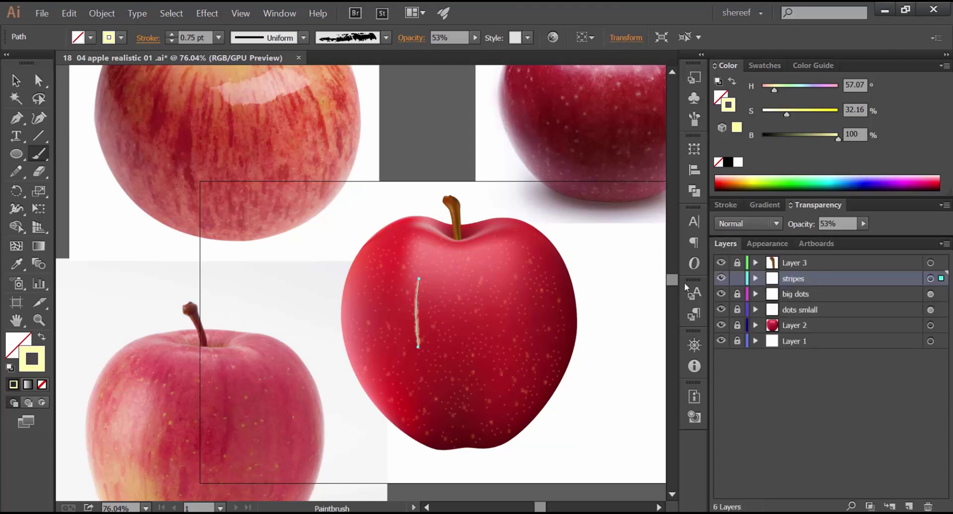
Try painting more stripes with the same appearance on the right half of the apple, and undo them.
key(ctrl+shift+a)
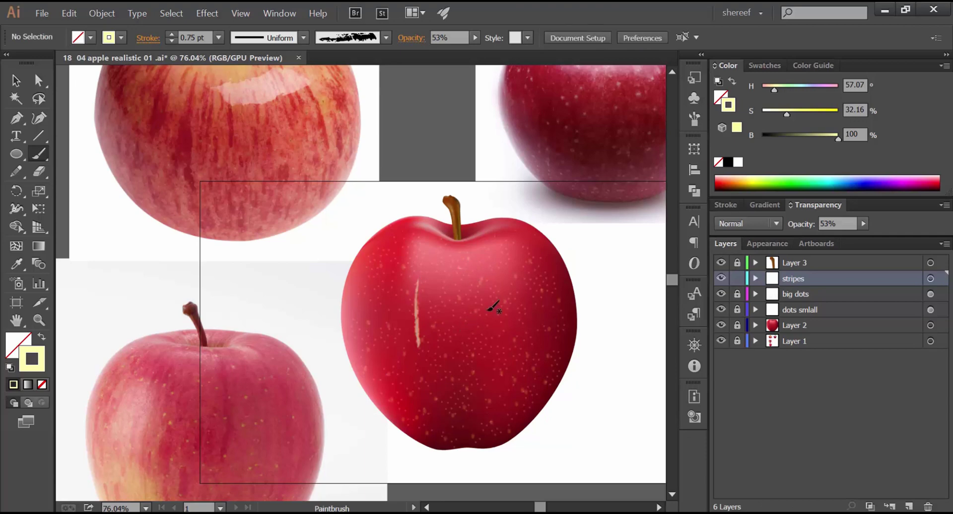
drag(478, 276, 488, 325)
drag(501, 274, 507, 326)
key(ctrl+z)
key(ctrl+z)
key(ctrl+z)
drag(477, 282, 479, 320)
key(ctrl+z)
ctrl+click(416, 320)
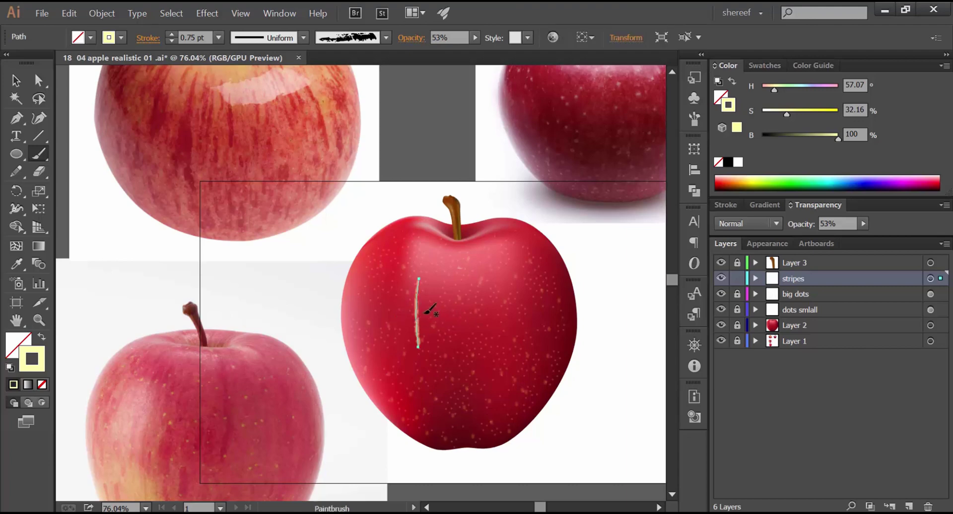
drag(490, 325, 479, 268)
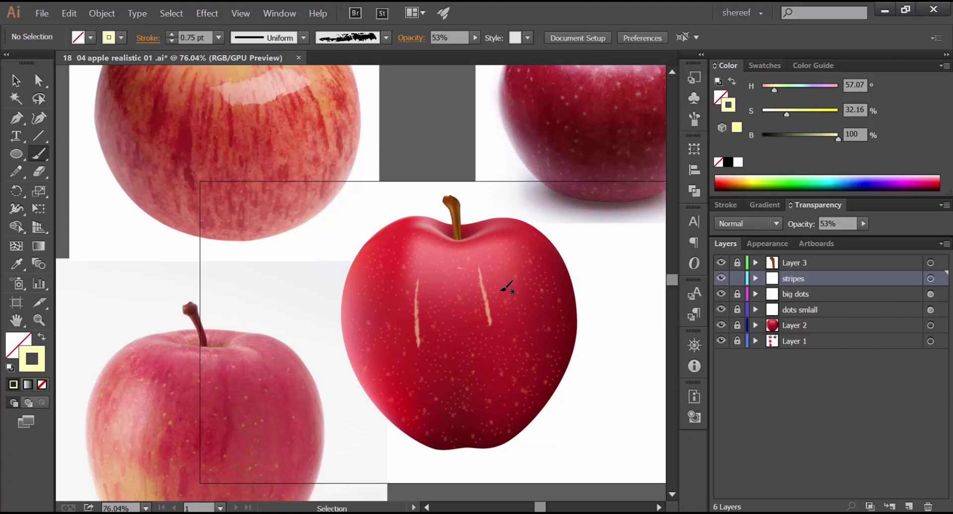
key(ctrl+z)
Reduce the selected stripe's stroke weight to 0.5 pt and its opacity to 38%.
drag(436, 323, 489, 317)
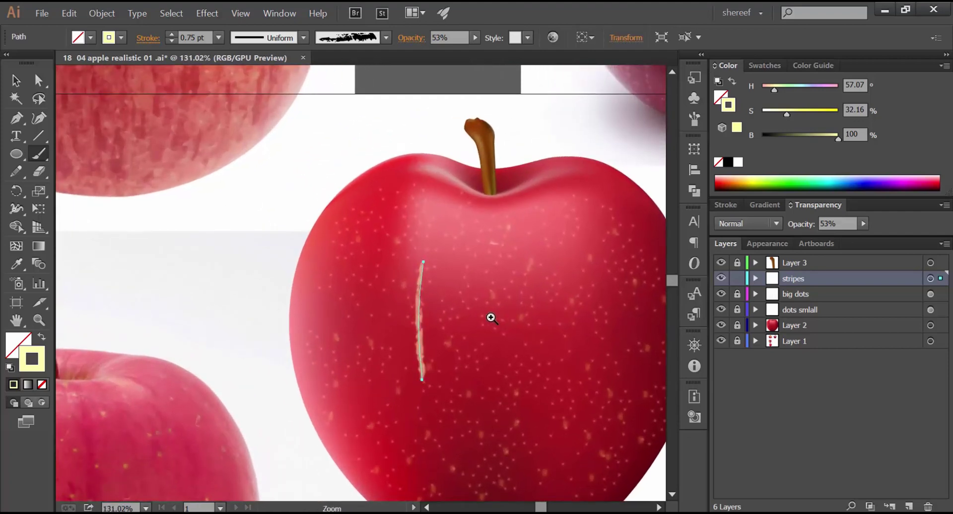
drag(469, 287, 442, 296)
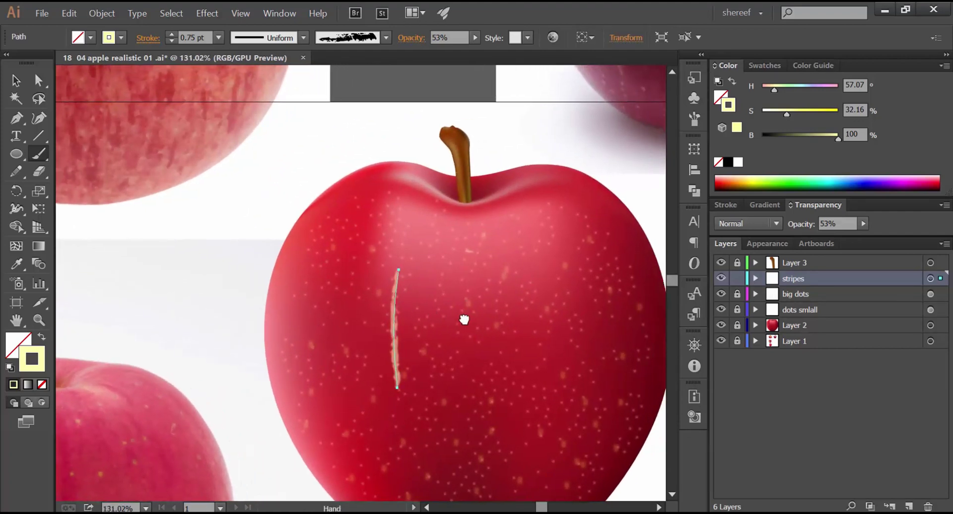
click(218, 37)
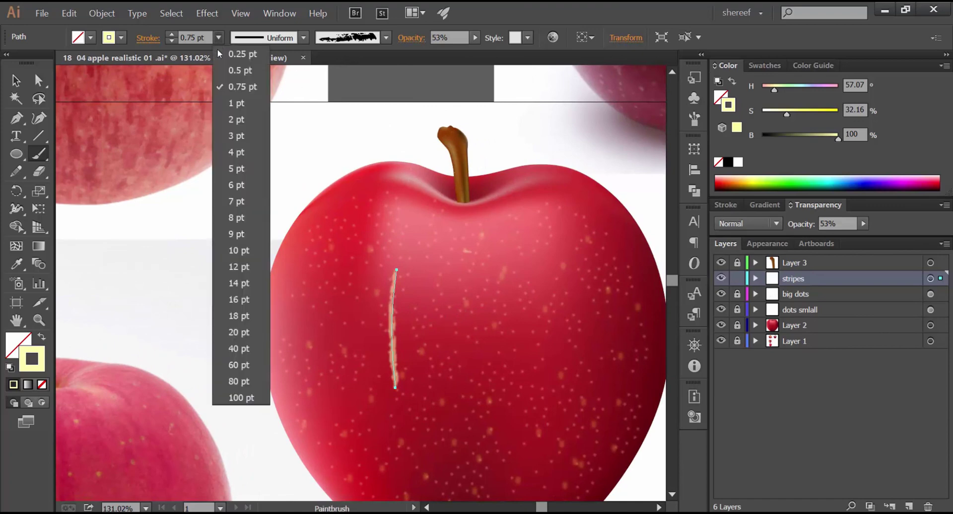
click(240, 70)
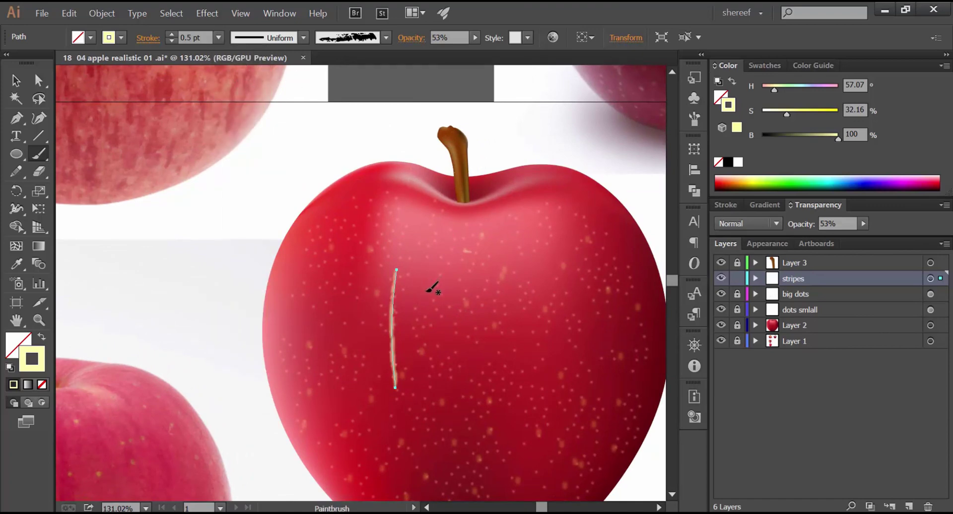
mouse_move(377, 221)
mouse_down()
mouse_move(424, 274)
mouse_move(423, 259)
mouse_move(399, 238)
mouse_up()
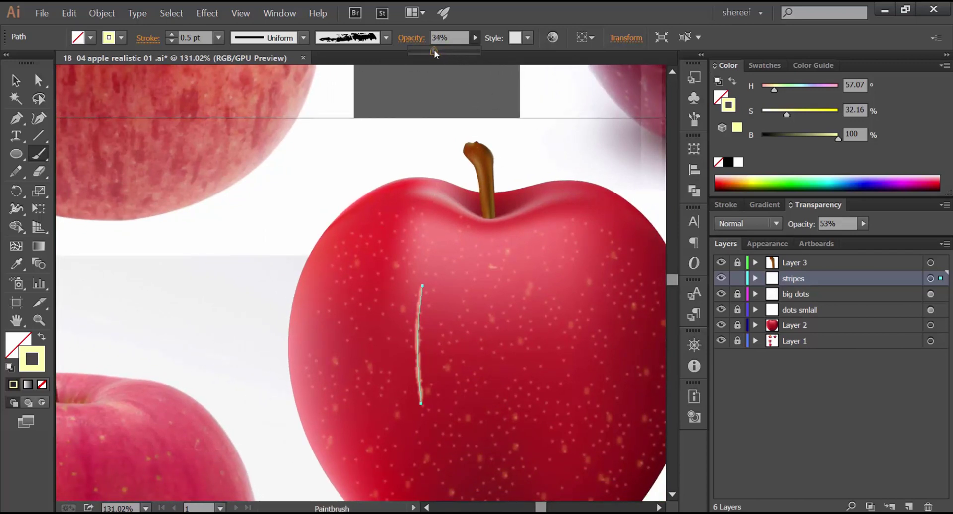
drag(434, 49, 433, 51)
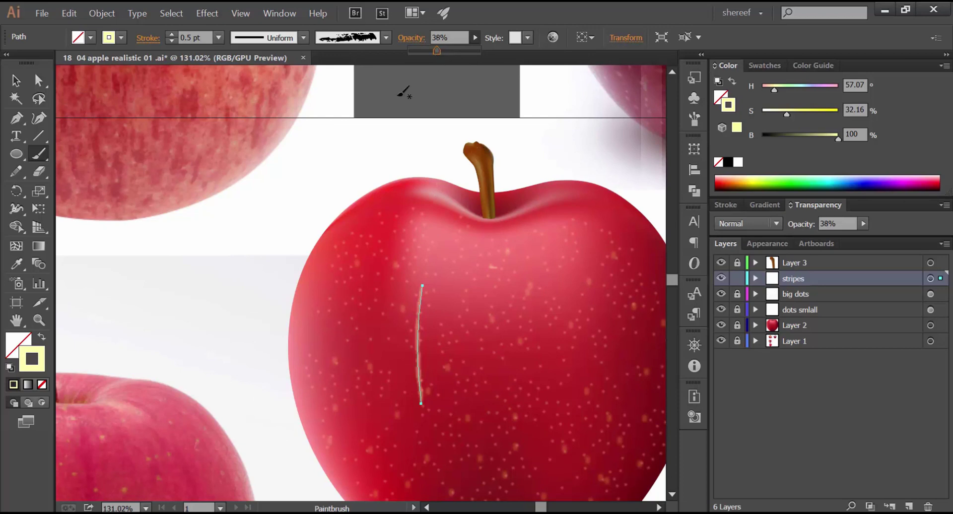
Set the selected stripe's blend mode to Overlay and its opacity to 80%.
click(410, 38)
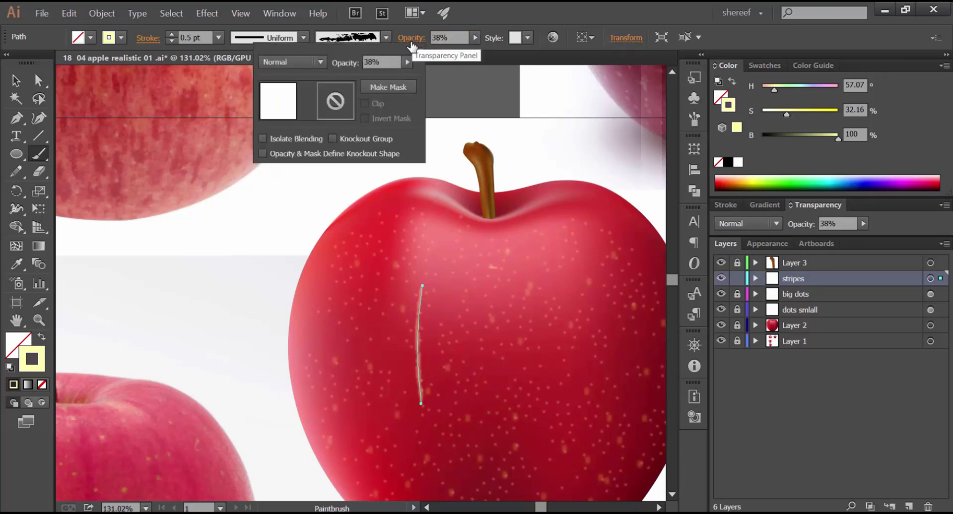
click(293, 61)
click(293, 204)
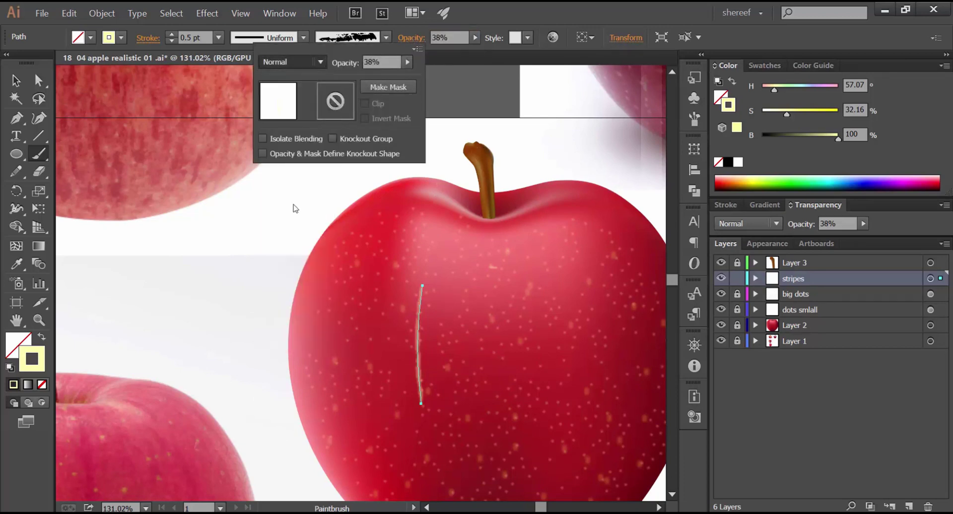
click(472, 39)
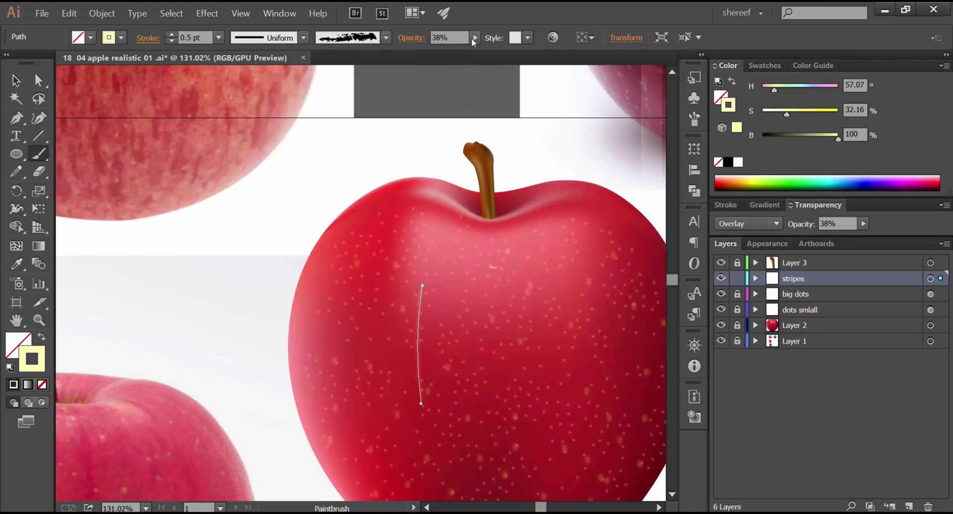
click(472, 38)
drag(463, 50, 463, 50)
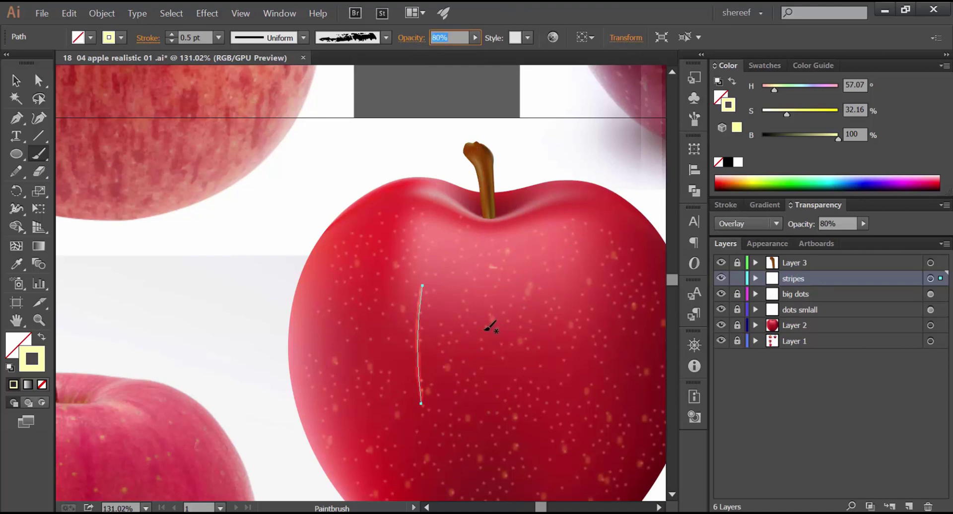
Try a test stripe in the middle of the apple, undo it, and set the selected stripe's opacity to 53%.
drag(480, 318, 482, 373)
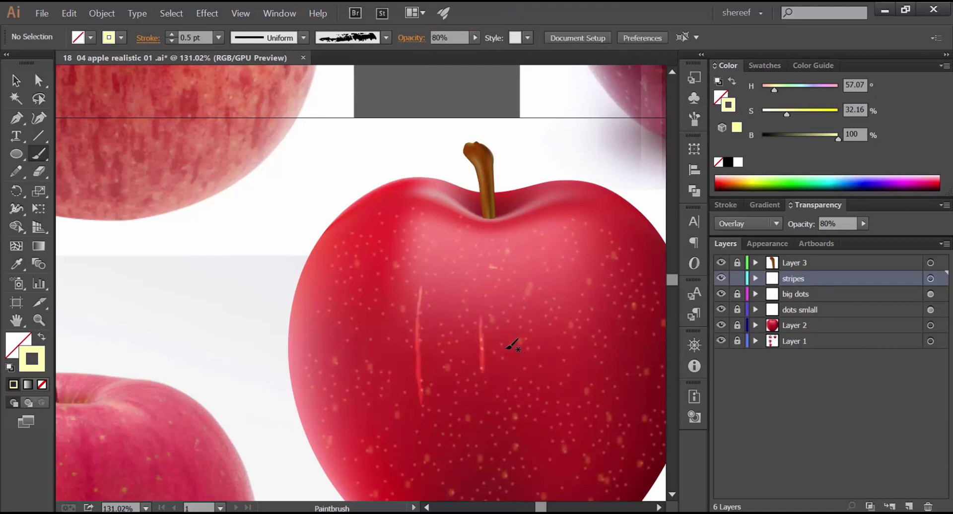
key(ctrl+z)
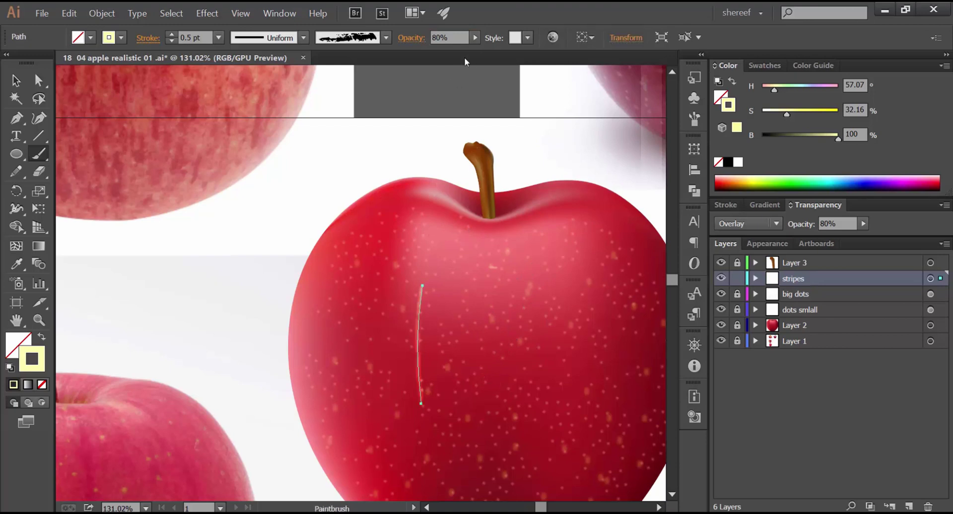
drag(464, 50, 446, 52)
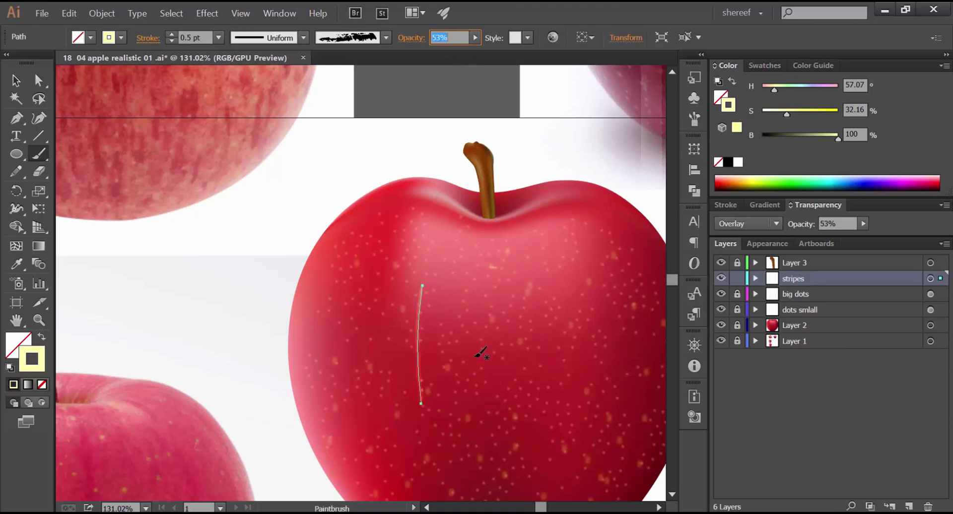
Paint a few thin vertical Overlay stripes on the upper middle of the apple, just right of the existing stripe.
drag(491, 312, 489, 375)
mouse_move(504, 294)
mouse_down()
mouse_move(525, 369)
mouse_move(557, 341)
mouse_move(529, 360)
mouse_up()
key(ctrl+alt+space)
click(550, 360)
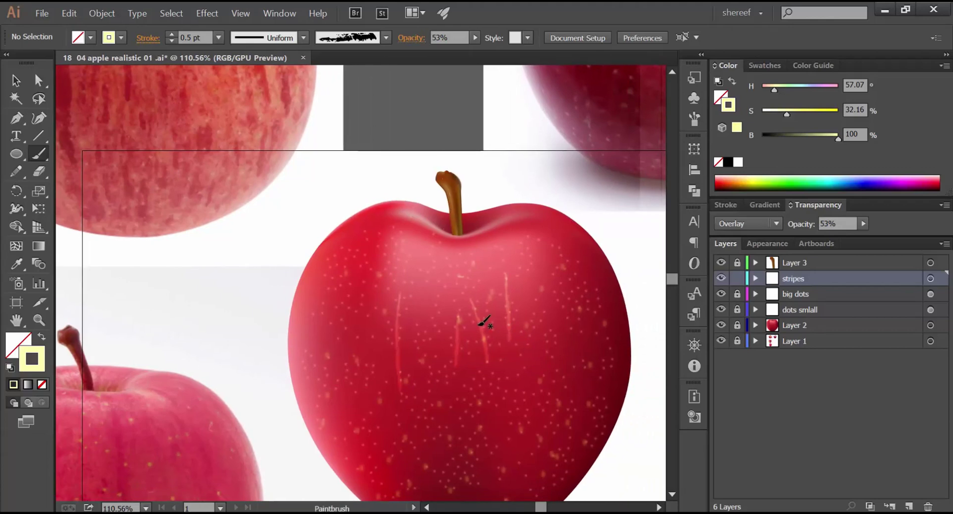
Set the brush stroke weight to 0.75 pt and paint vertical stripes across the right half and middle of the apple.
click(218, 38)
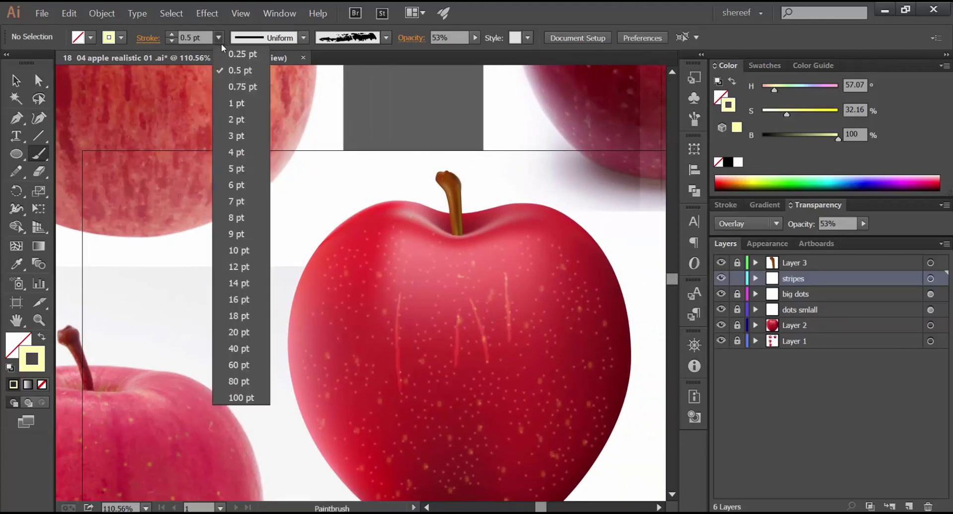
click(234, 70)
drag(525, 304, 536, 370)
drag(542, 276, 560, 350)
drag(575, 271, 584, 364)
drag(495, 339, 508, 390)
drag(458, 331, 463, 392)
drag(428, 356, 428, 379)
drag(435, 308, 426, 380)
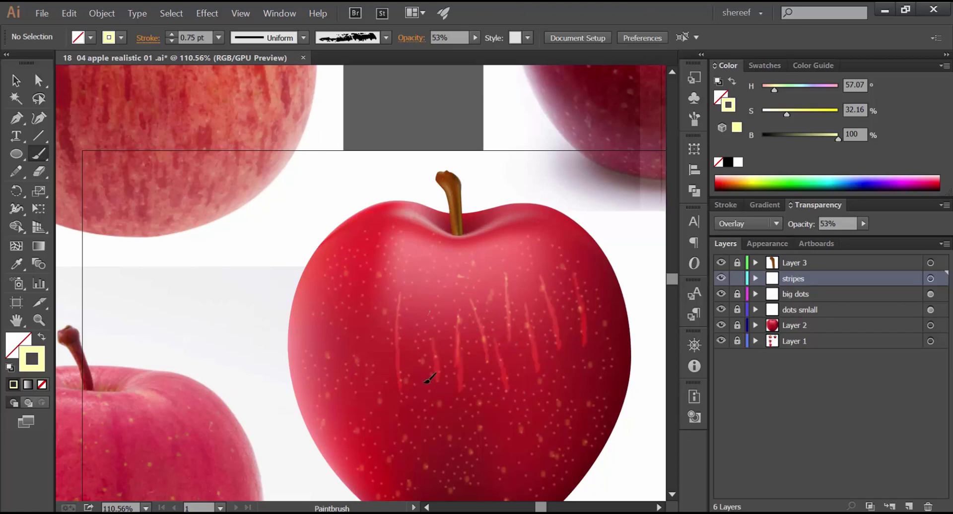
Paint more 0.75 pt stripes on the left part of the apple and fill gaps between the middle stripes.
drag(381, 295, 370, 366)
drag(361, 293, 351, 366)
mouse_move(338, 330)
mouse_down()
mouse_move(327, 373)
mouse_move(354, 355)
mouse_move(374, 397)
mouse_up()
mouse_move(383, 315)
mouse_down()
mouse_move(383, 390)
mouse_move(396, 388)
mouse_up()
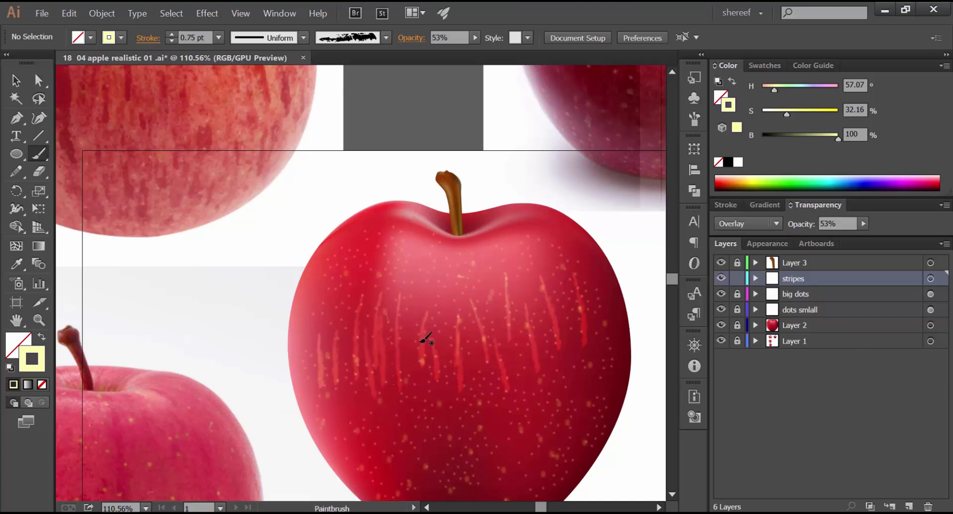
drag(426, 321, 424, 397)
drag(457, 302, 462, 390)
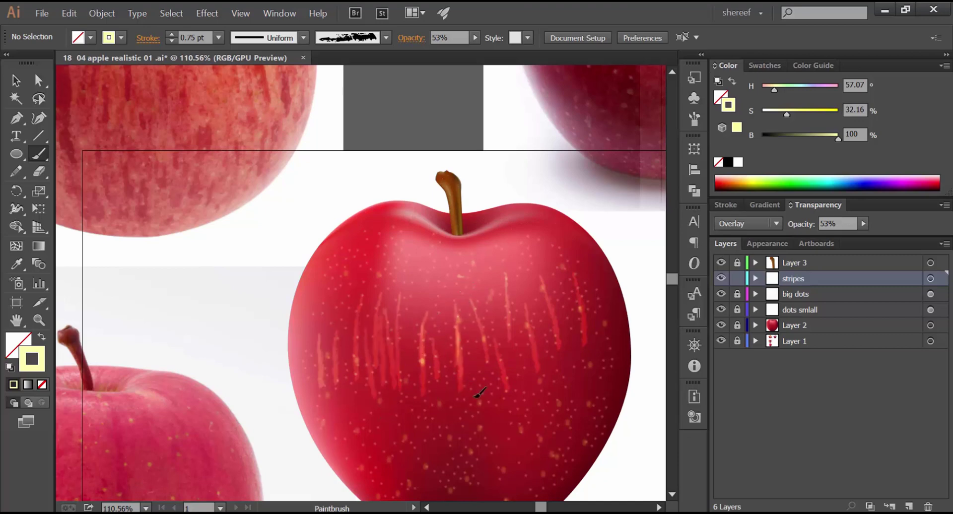
drag(463, 294, 474, 381)
drag(506, 315, 516, 393)
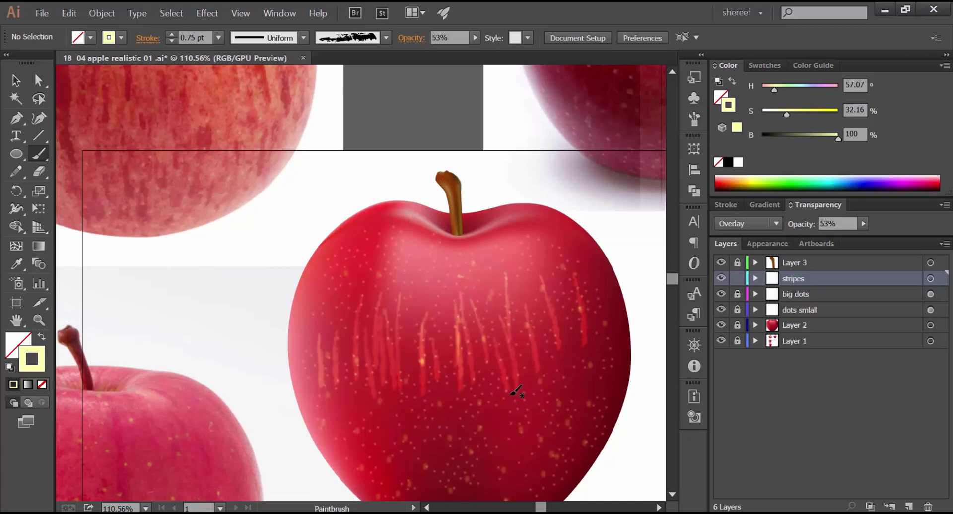
Set the stroke weight to 1 pt and paint a lower row of stripes from the right side across to the left edge.
click(218, 37)
click(235, 103)
drag(541, 353, 527, 426)
mouse_move(514, 367)
mouse_down()
mouse_move(516, 413)
mouse_move(499, 423)
mouse_move(516, 419)
mouse_up()
drag(475, 355, 468, 416)
mouse_move(446, 368)
mouse_down()
mouse_move(440, 427)
mouse_move(421, 413)
mouse_move(396, 435)
mouse_up()
drag(353, 380, 357, 441)
drag(314, 365, 332, 434)
mouse_move(327, 358)
mouse_down()
mouse_move(346, 407)
mouse_move(381, 456)
mouse_up()
drag(341, 414, 377, 466)
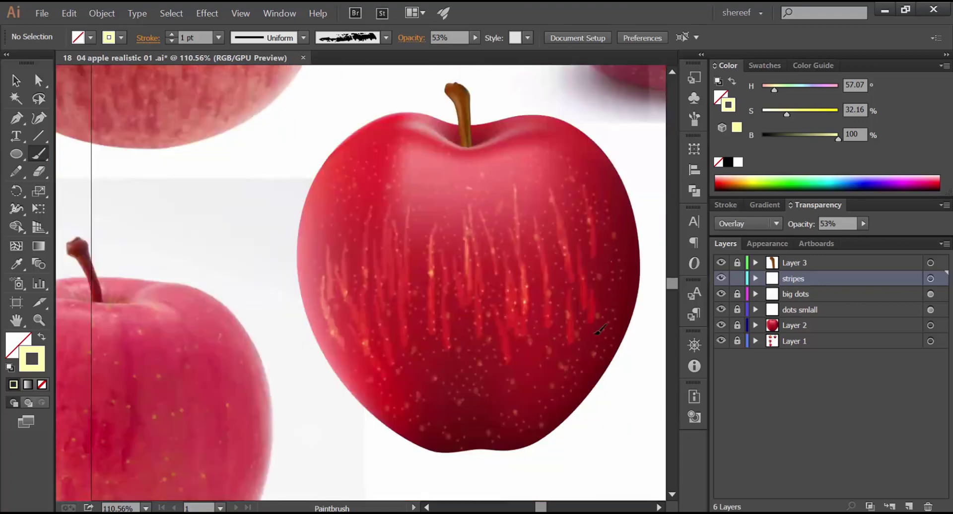
Extend the 1 pt stripes downward with strokes from the right edge through the lower middle of the apple.
mouse_move(610, 264)
mouse_down()
mouse_move(604, 317)
mouse_move(535, 375)
mouse_up()
drag(500, 318, 493, 370)
drag(460, 330, 462, 397)
drag(424, 344, 431, 384)
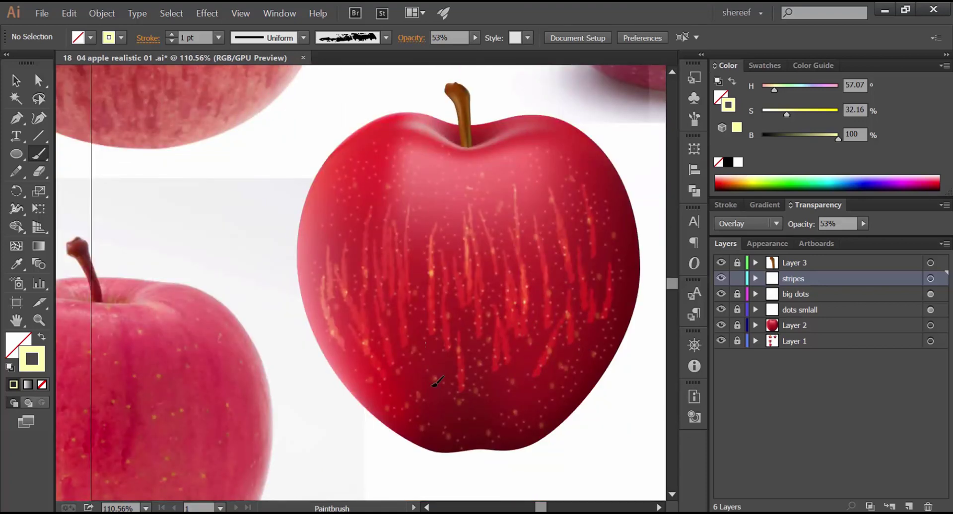
drag(406, 322, 422, 375)
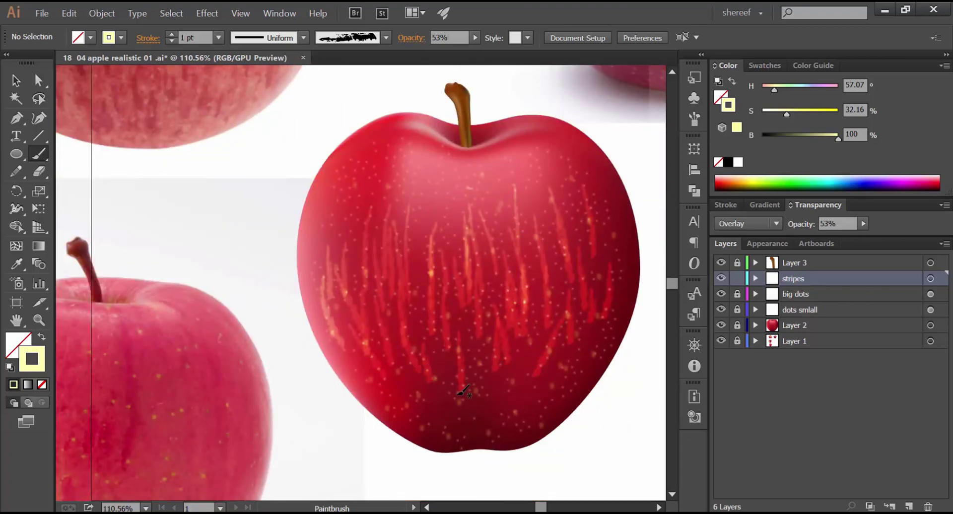
Set the stroke weight to 0.5 pt and paint thin curved stripes converging toward the apple's base.
click(219, 37)
click(229, 73)
drag(422, 409, 418, 416)
drag(365, 360, 400, 417)
drag(356, 370, 397, 422)
drag(410, 410, 447, 449)
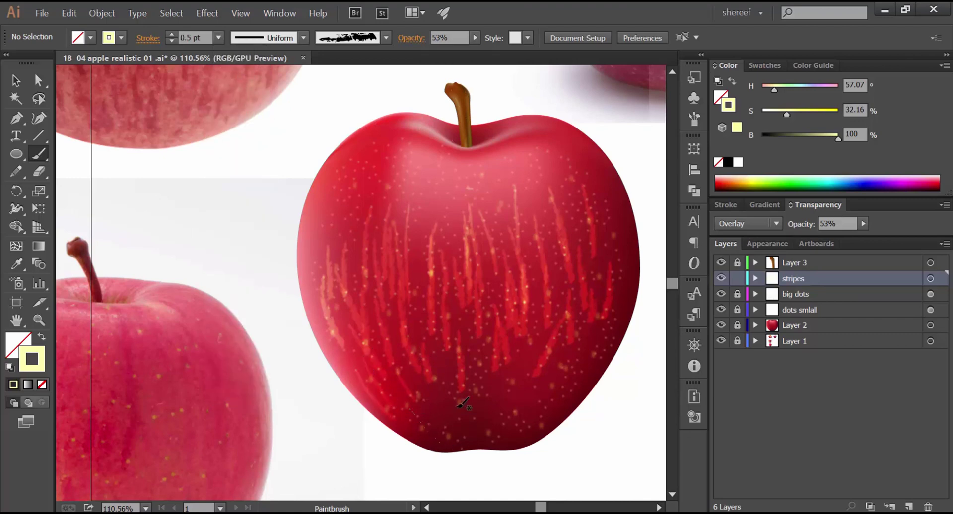
drag(458, 392, 472, 422)
drag(534, 386, 537, 418)
drag(568, 382, 549, 418)
drag(527, 374, 490, 409)
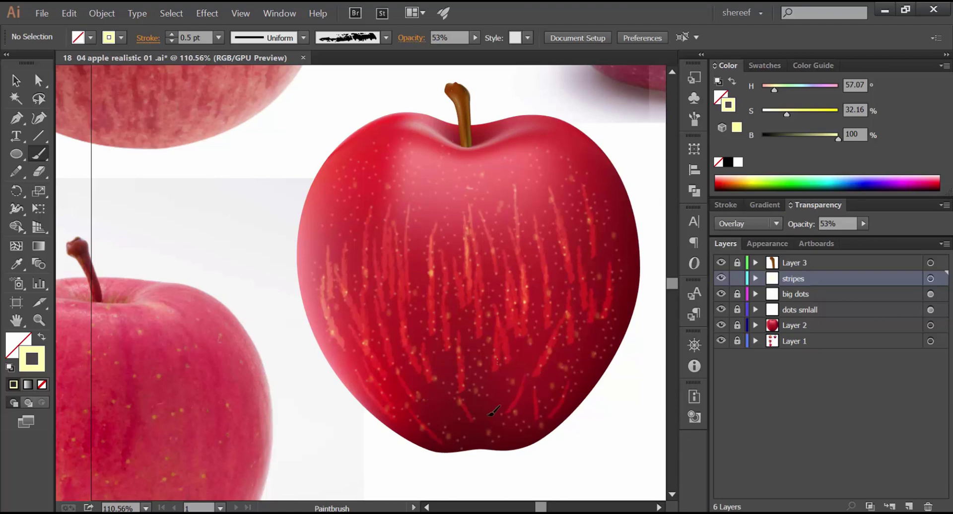
Select the slanted 1 pt stripe on the apple's lower right, set its Gaussian Blur radius to 2 pixels, and deselect it.
click(773, 242)
click(770, 320)
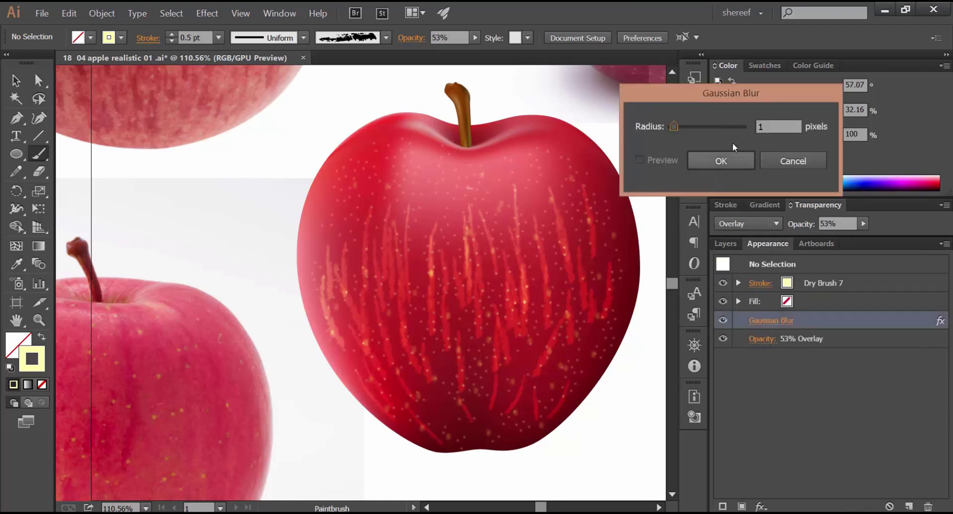
click(789, 159)
ctrl+click(546, 352)
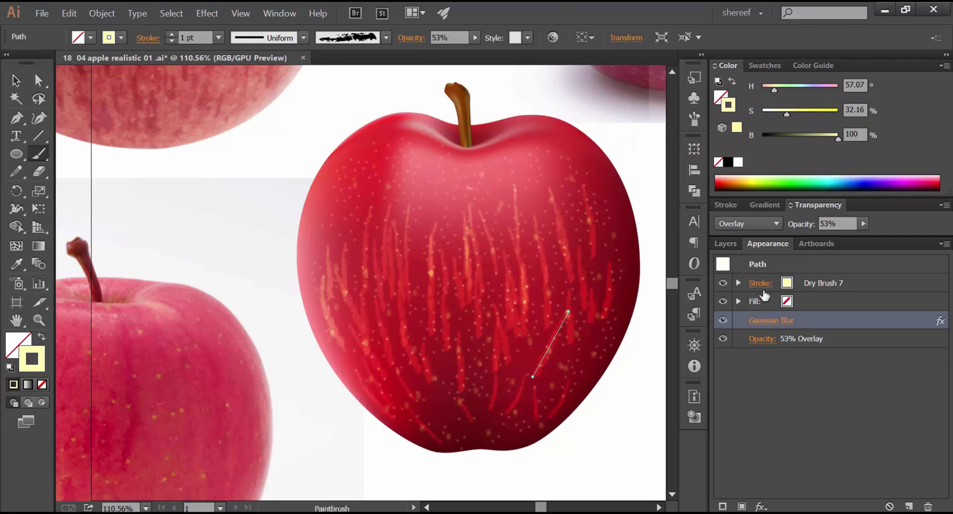
click(775, 320)
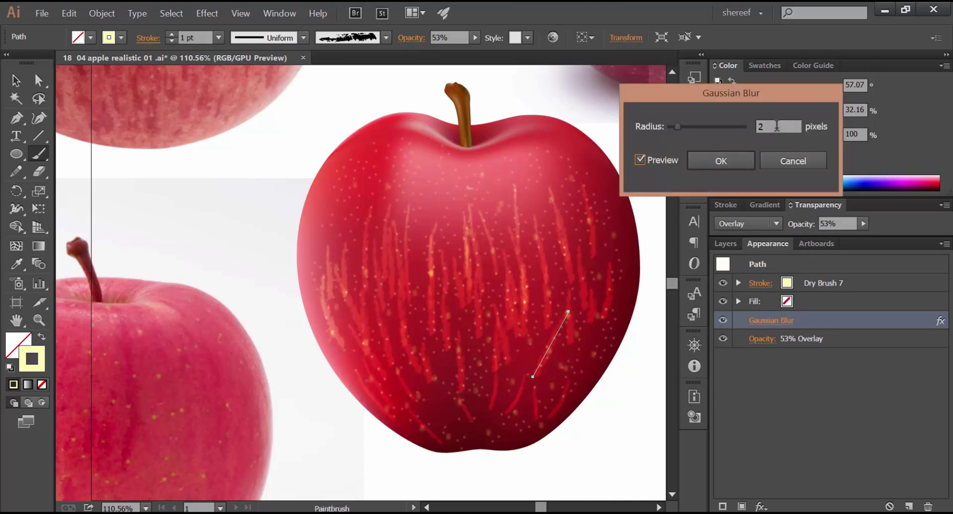
click(740, 160)
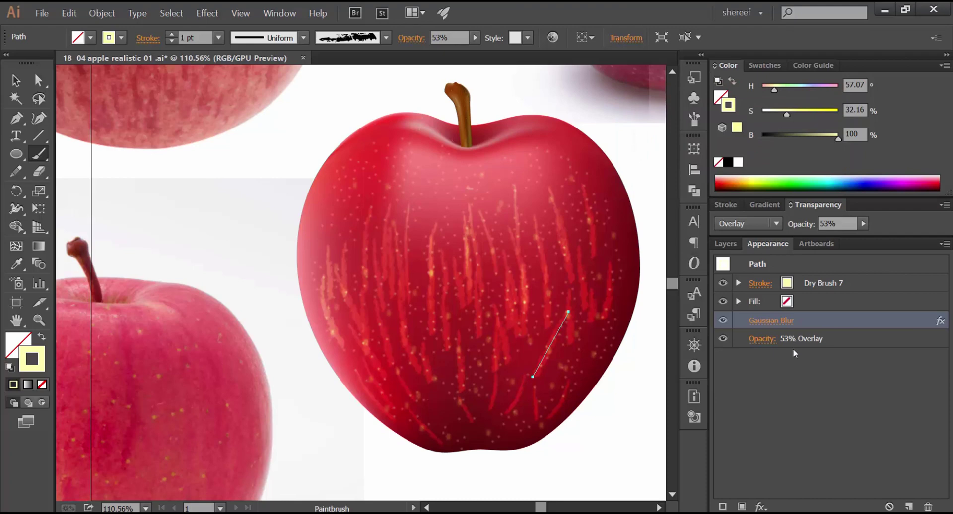
click(786, 379)
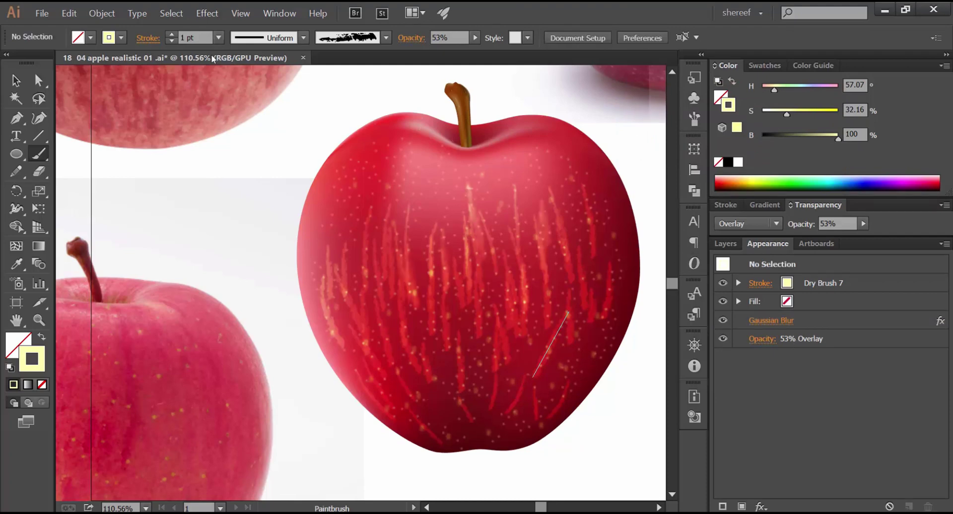
Set the stroke weight to 0.5 pt and paint short stripes fanning from below the stem over the right shoulder.
click(218, 39)
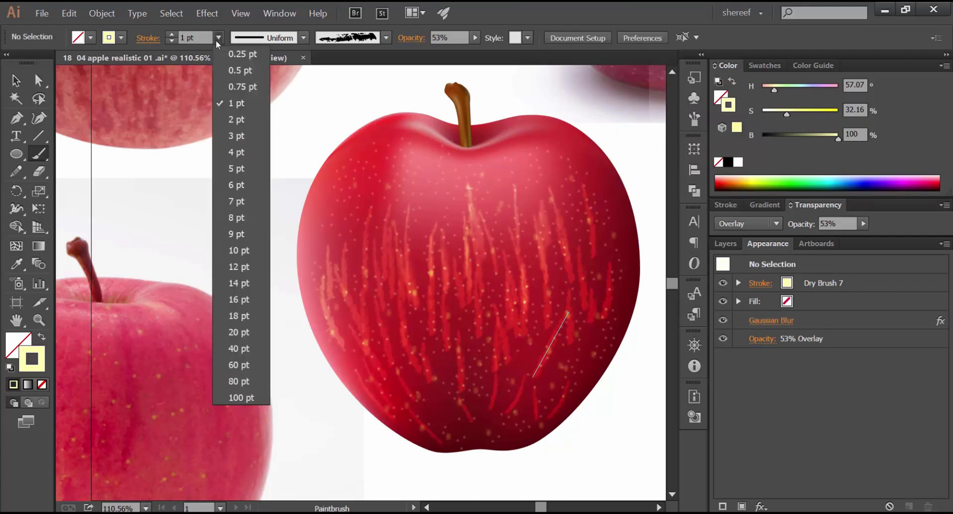
click(240, 70)
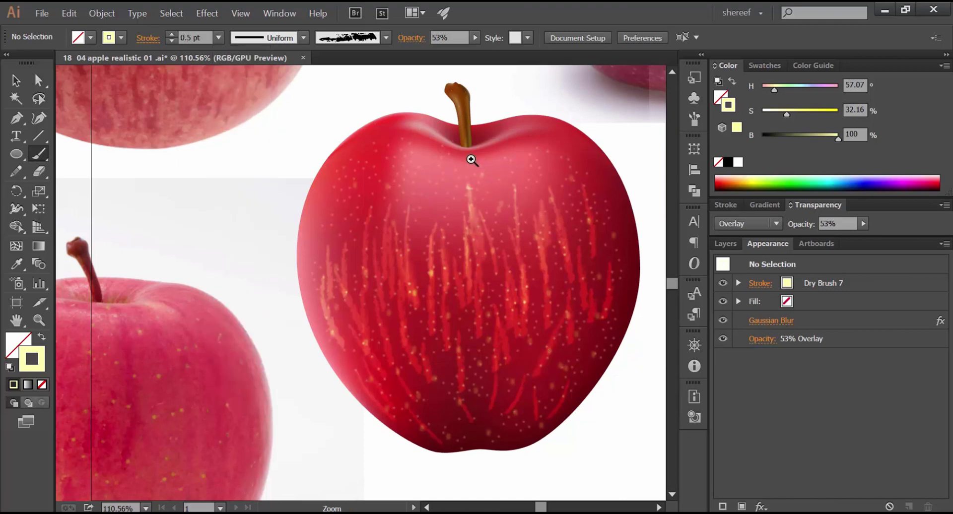
mouse_move(471, 159)
mouse_down()
mouse_move(513, 170)
mouse_move(518, 191)
mouse_move(495, 184)
mouse_move(501, 223)
mouse_move(462, 247)
mouse_move(497, 258)
mouse_move(504, 197)
mouse_move(521, 252)
mouse_up()
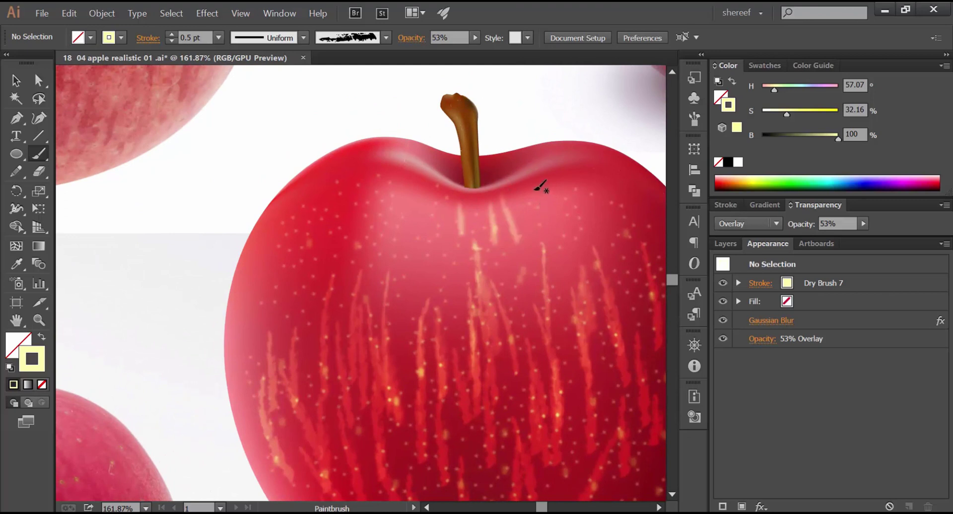
mouse_move(535, 190)
mouse_down()
mouse_move(570, 260)
mouse_move(579, 225)
mouse_up()
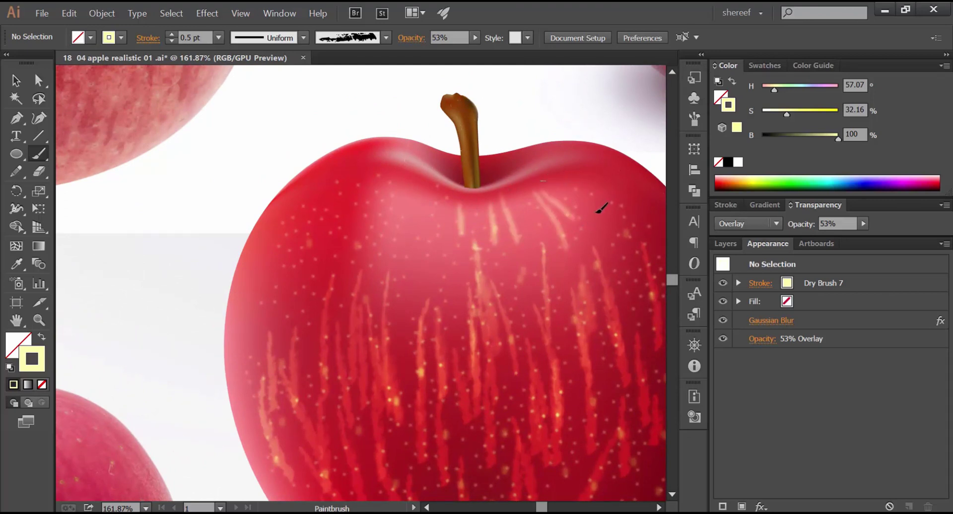
drag(542, 180, 597, 212)
mouse_move(604, 179)
mouse_down()
mouse_move(598, 173)
mouse_move(624, 201)
mouse_up()
drag(570, 152, 658, 195)
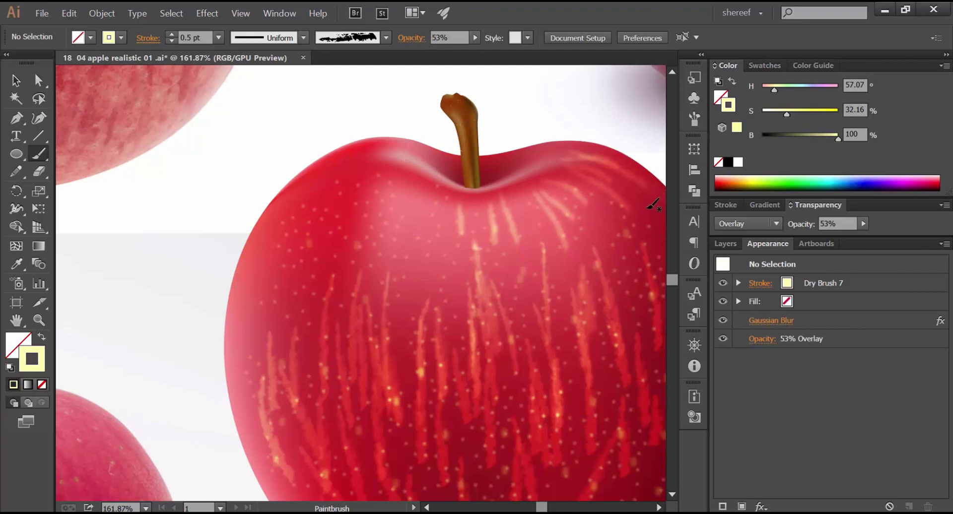
Paint thin 0.5 pt stripes below the stem and across the bright highlight on the apple's upper left.
key(space)
mouse_move(613, 233)
mouse_down()
mouse_move(519, 250)
mouse_move(525, 239)
mouse_up()
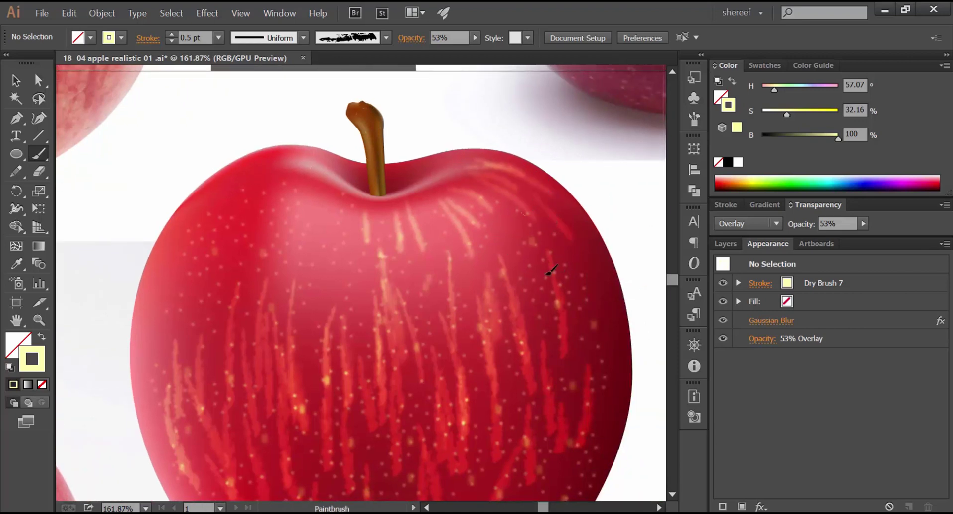
mouse_move(338, 212)
mouse_down()
mouse_move(326, 270)
mouse_move(347, 291)
mouse_up()
drag(361, 228, 356, 292)
mouse_move(316, 225)
mouse_down()
mouse_move(307, 279)
mouse_move(310, 235)
mouse_move(322, 218)
mouse_up()
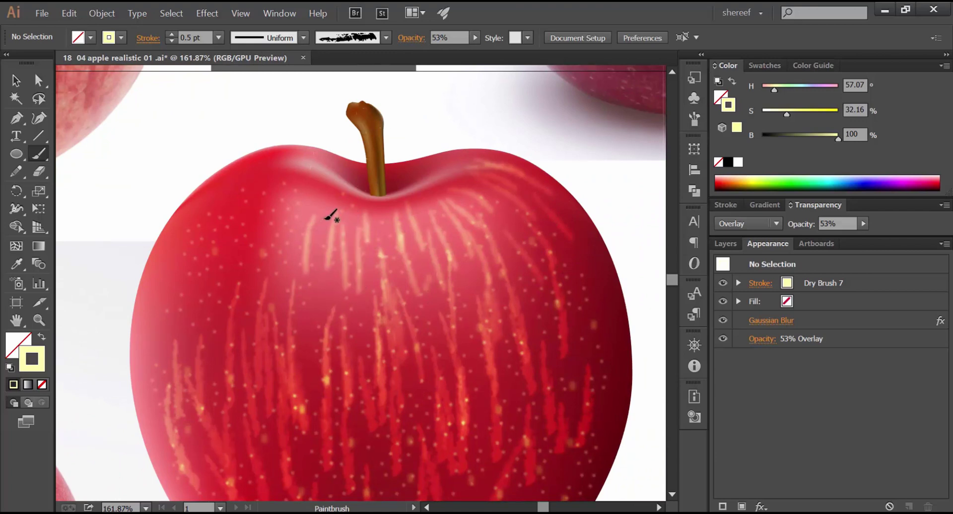
drag(311, 291, 303, 219)
mouse_move(272, 279)
mouse_down()
mouse_move(250, 255)
mouse_move(287, 223)
mouse_up()
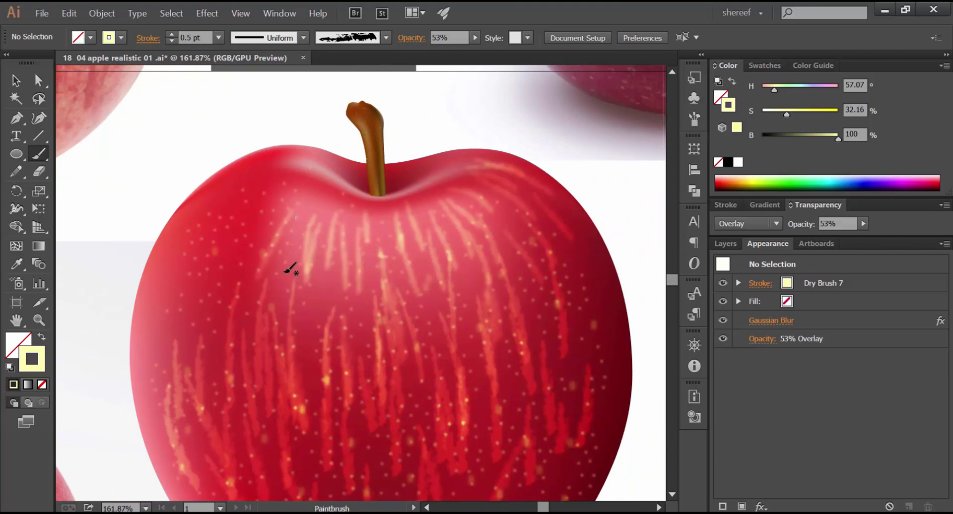
Add curved 0.5 pt stripes around the stem hollow's front rim and over the apple's left shoulder.
drag(289, 263, 295, 216)
mouse_move(298, 186)
mouse_down()
mouse_move(235, 241)
mouse_move(322, 197)
mouse_up()
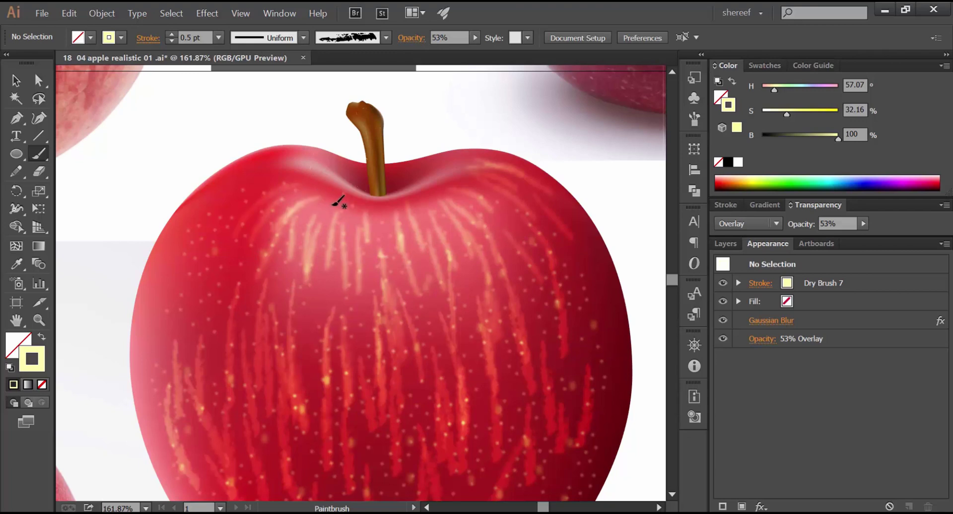
drag(281, 273, 329, 204)
drag(387, 248, 405, 204)
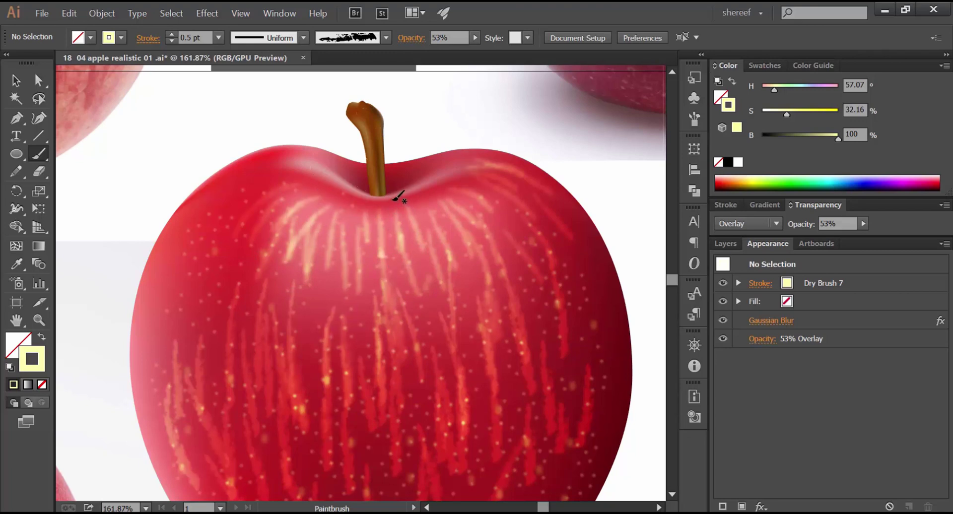
drag(434, 258, 419, 211)
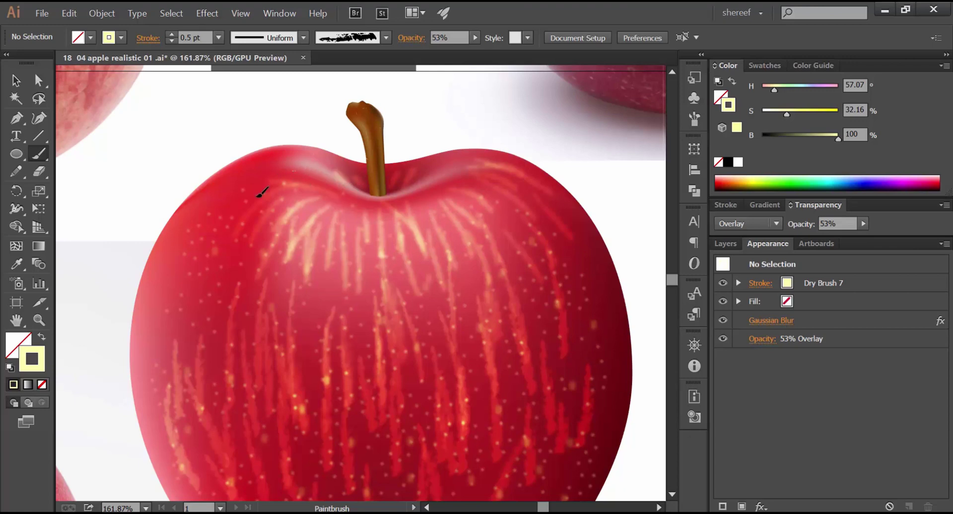
drag(248, 167, 201, 247)
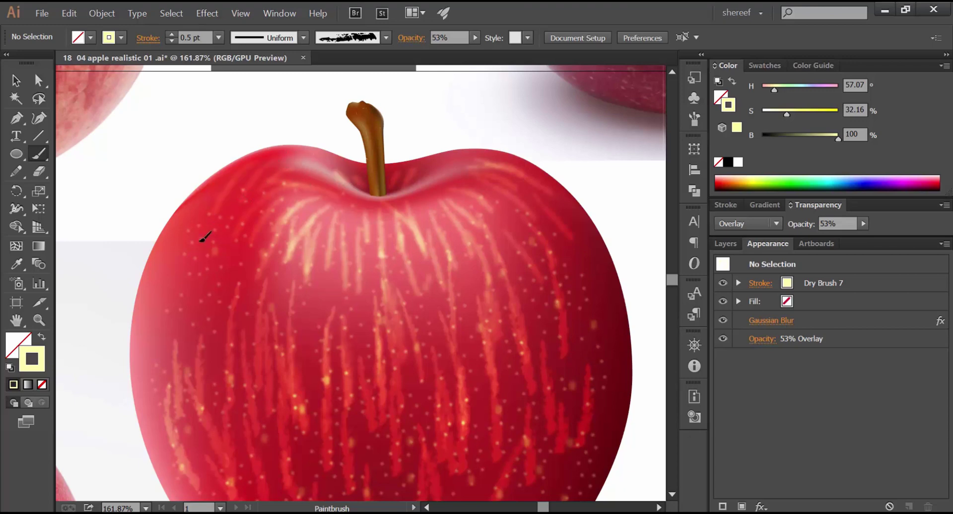
Paint thin 0.5 pt stripes curving down the apple's left side and inner left shoulder.
mouse_move(200, 209)
mouse_down()
mouse_move(163, 271)
mouse_move(170, 321)
mouse_up()
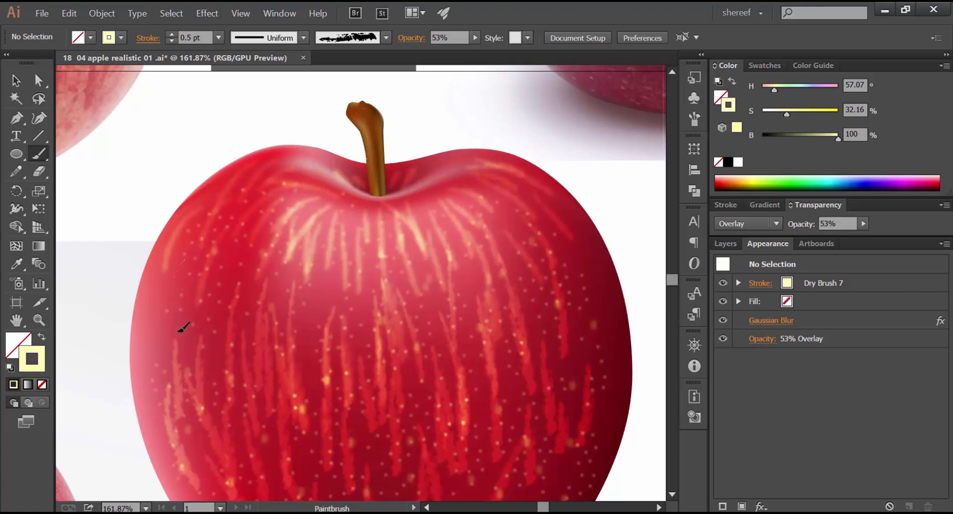
drag(157, 275, 147, 321)
drag(240, 248, 221, 299)
drag(269, 242, 250, 289)
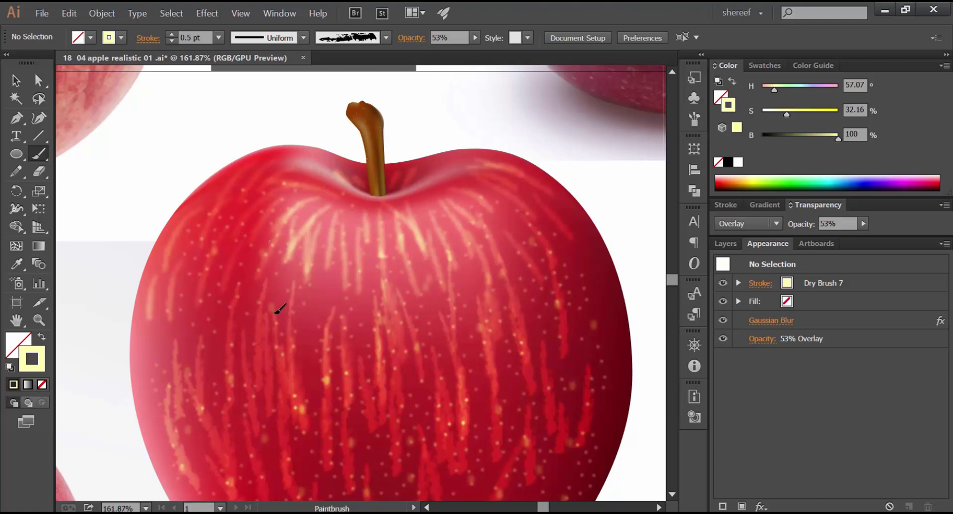
Add vertical 0.5 pt stripes through the apple's upper middle, extending below the bright highlight under the stem.
drag(315, 260, 312, 319)
drag(334, 265, 319, 332)
drag(290, 251, 280, 341)
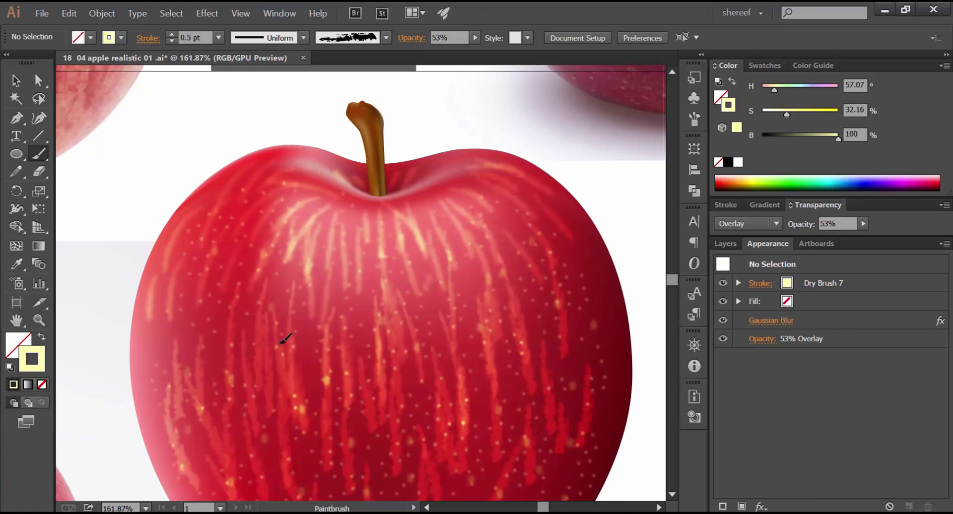
drag(361, 271, 366, 348)
drag(382, 248, 381, 318)
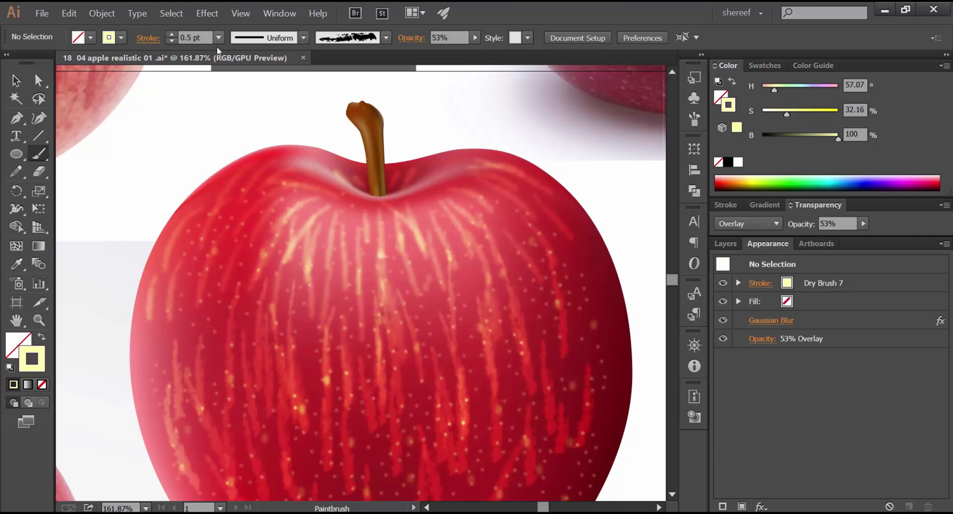
Set the stroke weight to 0.75 pt and paint stripes fanning from right of the stem over the upper right.
click(218, 38)
click(232, 87)
drag(430, 238, 462, 294)
drag(448, 240, 483, 319)
drag(468, 205, 527, 257)
drag(493, 216, 526, 268)
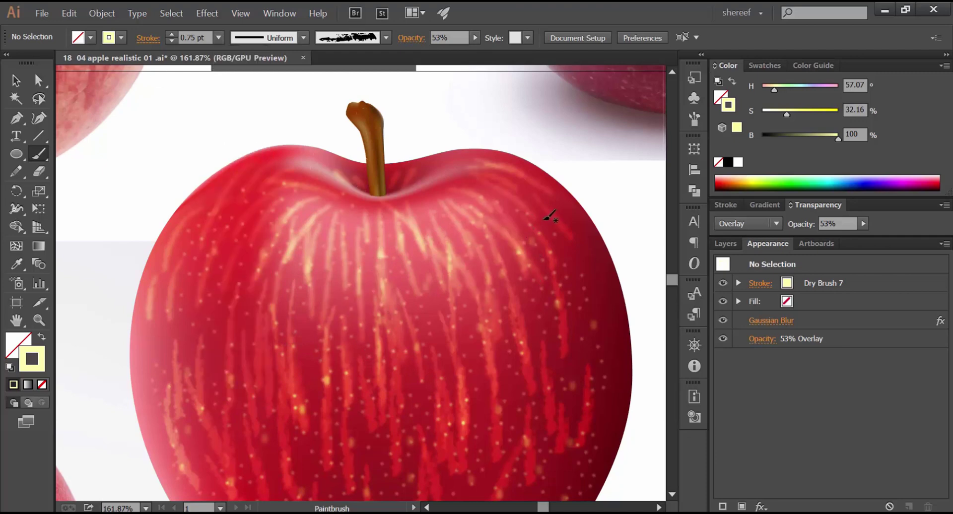
Paint 0.75 pt stripes along the apple's outer right side and down through its middle.
drag(552, 220, 594, 294)
drag(576, 243, 613, 324)
drag(559, 274, 590, 352)
drag(520, 270, 539, 329)
drag(427, 292, 443, 350)
drag(408, 310, 421, 404)
drag(408, 366, 417, 442)
Fill the apple's lower middle and lower left with 0.75 pt stripes running toward the base.
drag(427, 462, 460, 342)
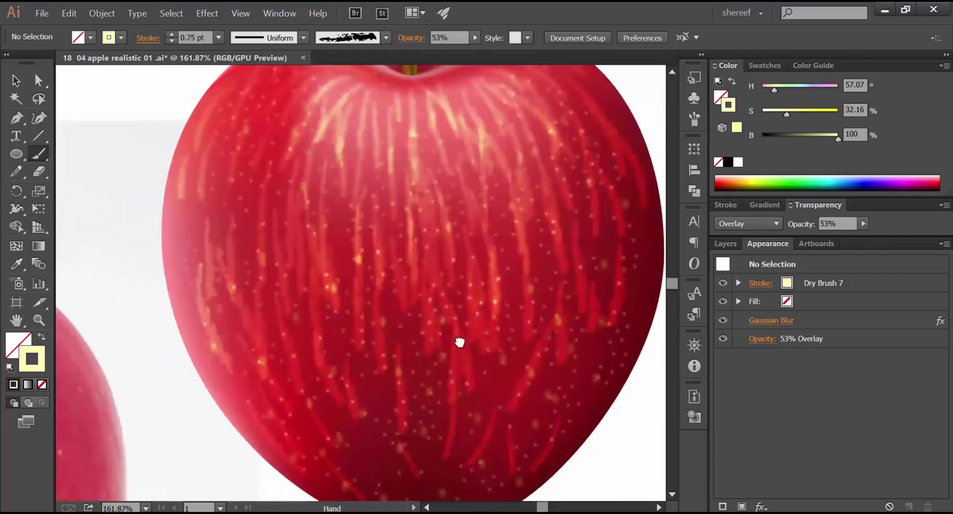
drag(396, 289, 397, 359)
drag(418, 338, 423, 430)
drag(347, 412, 392, 465)
drag(318, 432, 342, 470)
drag(263, 416, 293, 464)
drag(344, 294, 370, 424)
Add 0.75 pt stripes down the apple's left flank between the existing ones.
drag(215, 323, 230, 395)
drag(262, 292, 254, 374)
drag(280, 310, 269, 404)
drag(201, 385, 221, 452)
Paint curved 0.75 pt stripes over the left shoulder and down beside the upper-left highlight.
mouse_move(276, 223)
mouse_down()
mouse_move(243, 305)
mouse_move(314, 253)
mouse_up()
drag(292, 248, 340, 197)
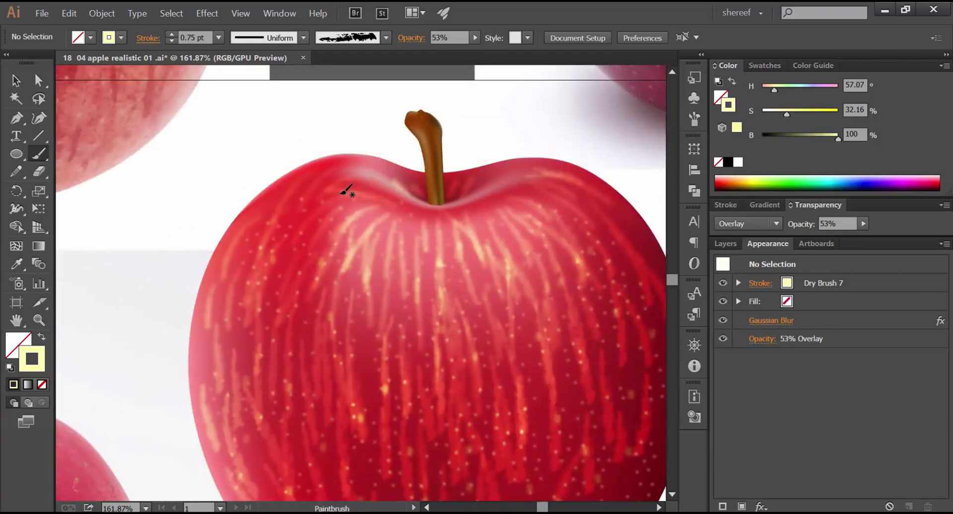
mouse_move(283, 203)
mouse_down()
mouse_move(334, 172)
mouse_move(368, 200)
mouse_up()
drag(369, 207, 310, 275)
drag(360, 244, 348, 293)
mouse_move(365, 296)
mouse_down()
mouse_move(371, 357)
mouse_move(349, 376)
mouse_up()
Paint curved 0.75 pt stripes from the right rim of the stem hollow over the right shoulder.
drag(496, 260, 387, 275)
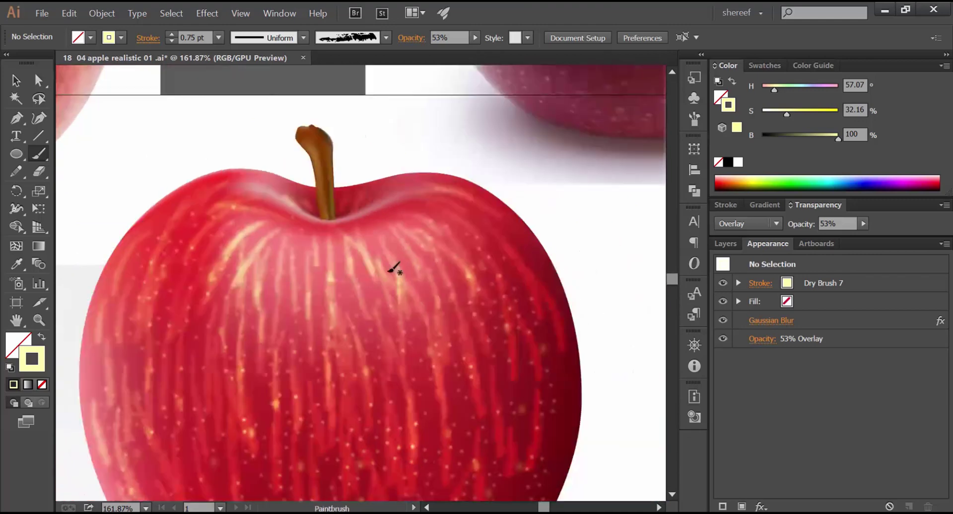
drag(368, 221, 423, 252)
mouse_move(436, 206)
mouse_down()
mouse_move(378, 213)
mouse_move(432, 190)
mouse_up()
drag(380, 217, 514, 297)
drag(465, 208, 536, 291)
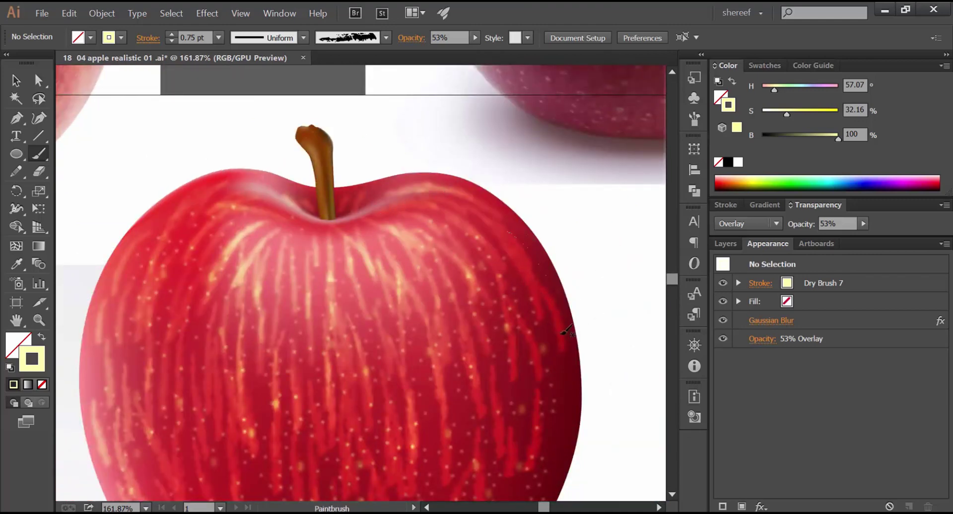
Add short 0.75 pt stripes along the apple's dark right edge.
drag(509, 236, 554, 288)
drag(517, 295, 554, 362)
drag(563, 430, 566, 348)
drag(545, 394, 553, 458)
drag(535, 379, 517, 428)
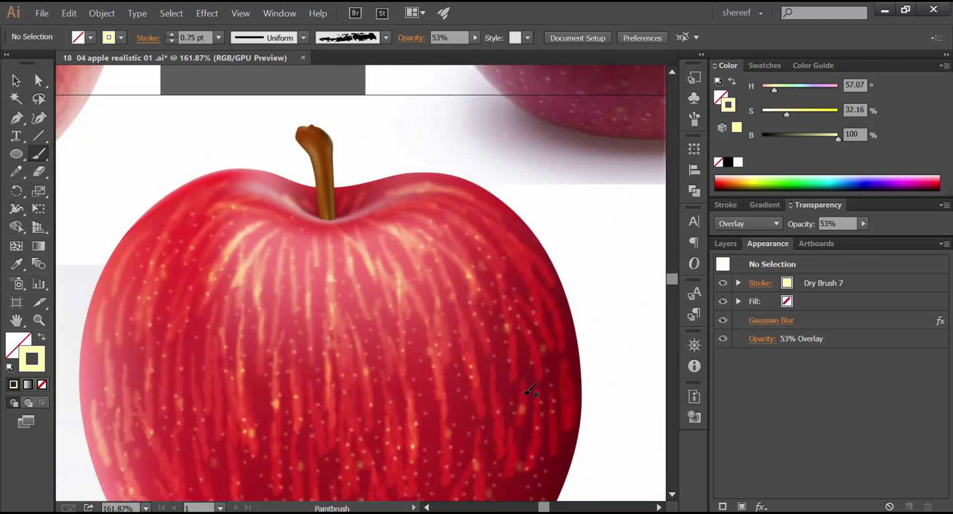
Paint 0.75 pt stripes down the apple's right-centre body and along its lower right edge.
drag(460, 442, 464, 333)
drag(454, 284, 440, 384)
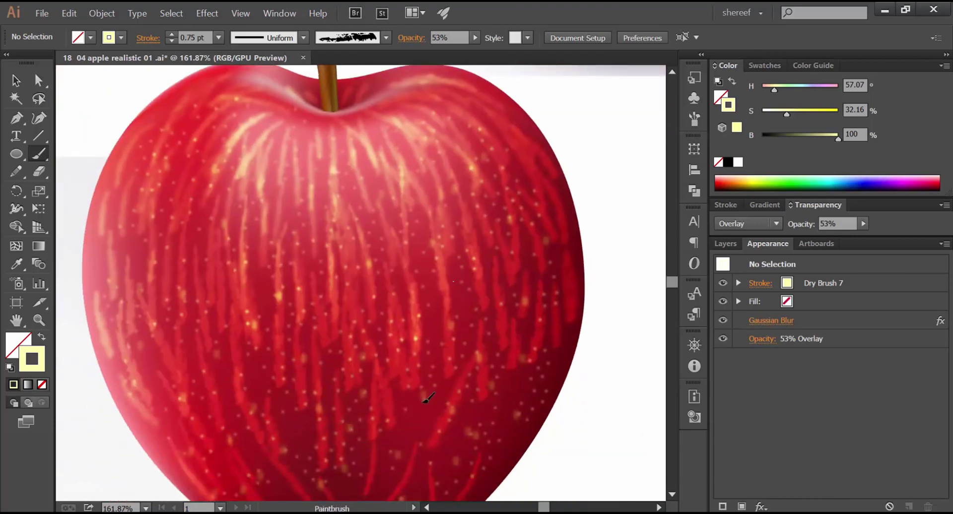
drag(431, 326, 407, 446)
drag(419, 393, 412, 448)
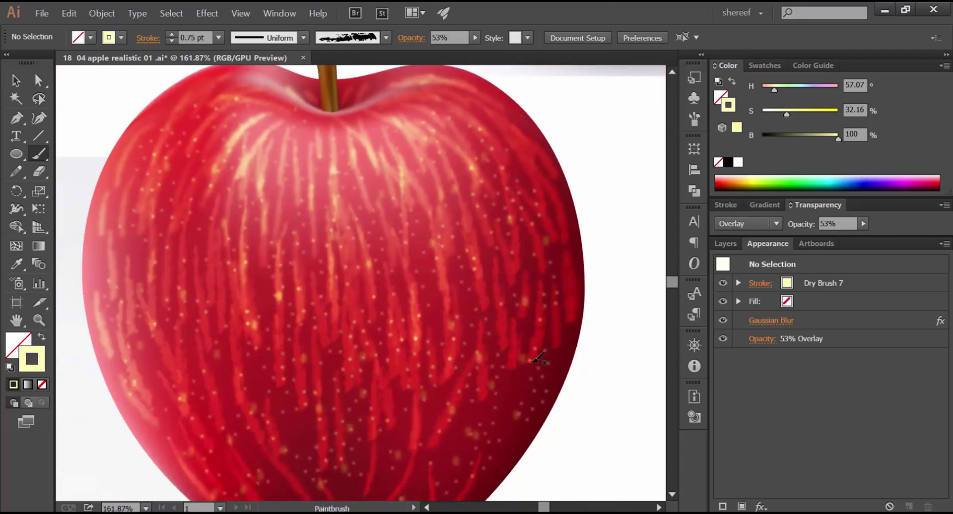
drag(532, 362, 491, 466)
drag(536, 402, 519, 439)
drag(503, 391, 457, 457)
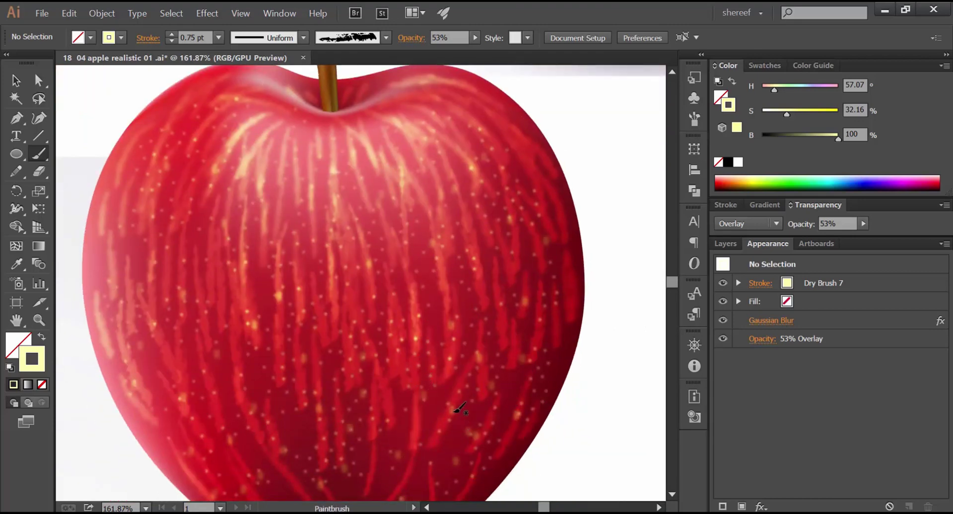
drag(455, 411, 448, 453)
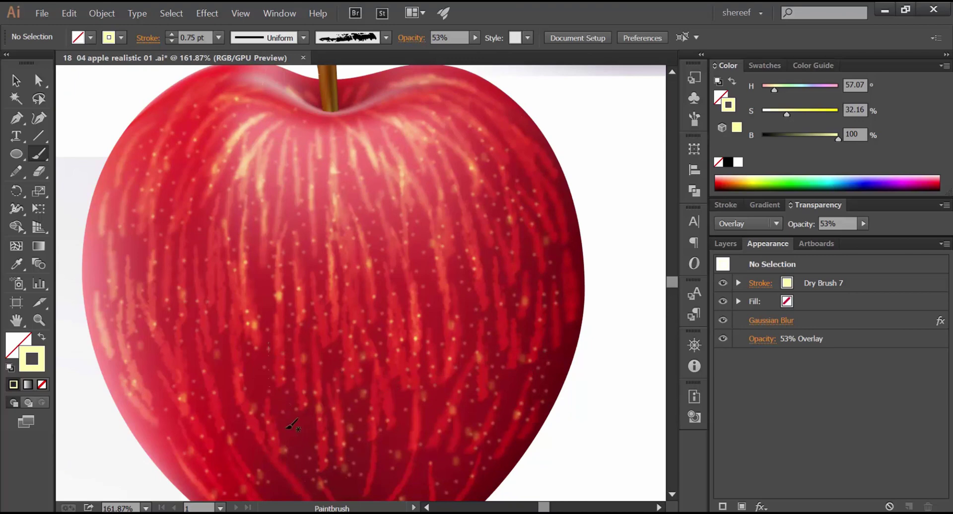
Fill the remaining gaps across the apple's middle and lower left with vertical 0.75 pt stripes.
drag(275, 337, 292, 425)
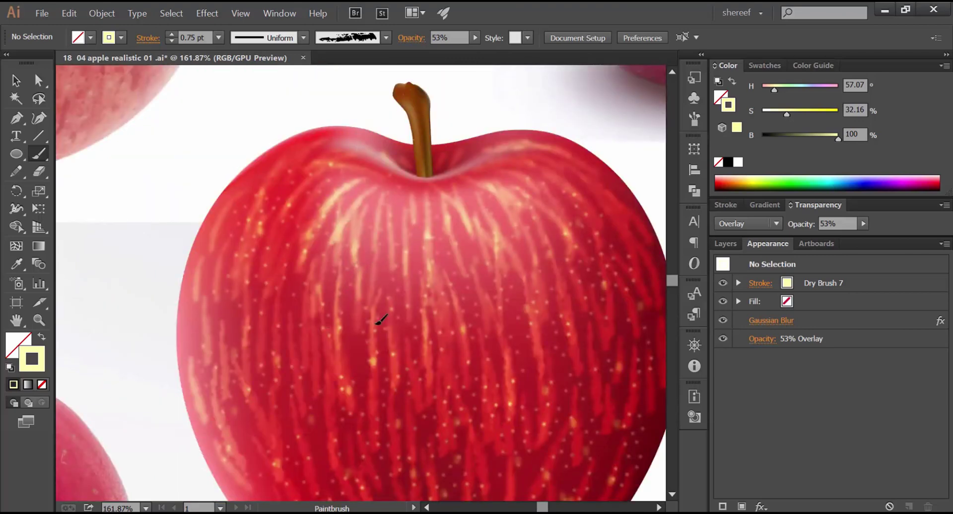
drag(406, 247, 415, 305)
drag(447, 250, 483, 354)
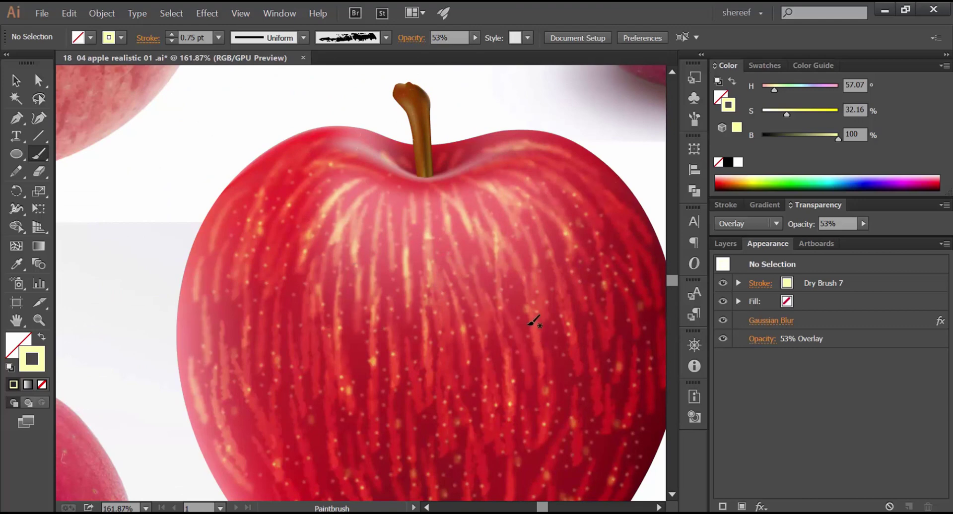
drag(545, 327, 586, 406)
drag(403, 367, 402, 419)
drag(372, 361, 368, 409)
drag(330, 334, 313, 430)
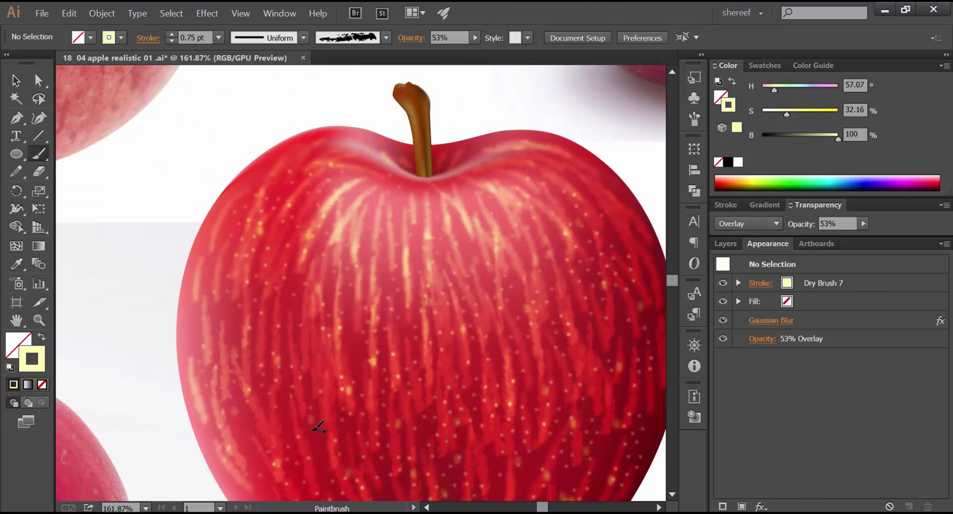
mouse_move(279, 356)
mouse_down()
mouse_move(290, 439)
mouse_move(286, 395)
mouse_move(294, 431)
mouse_up()
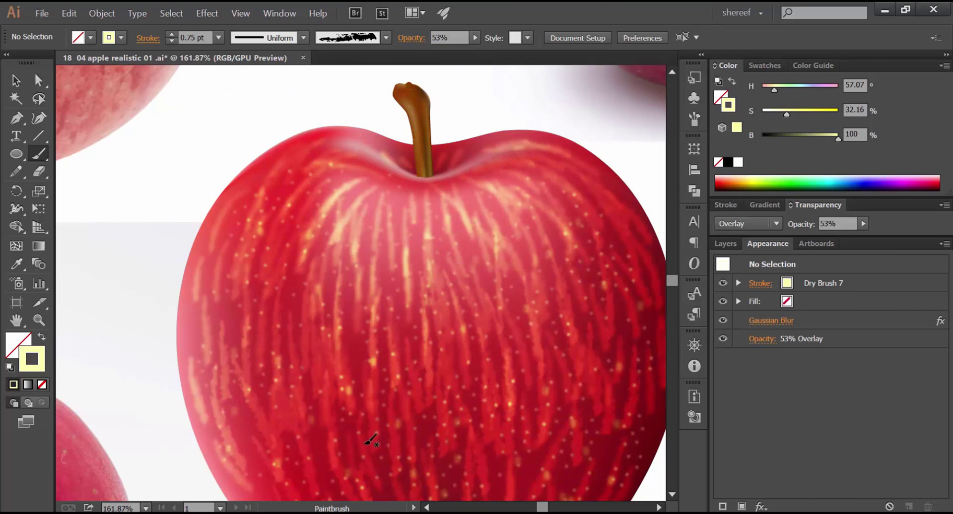
Check the reference apple's streaks, and paint short 0.75 pt stripes just above the drawn apple's base.
key(space)
drag(277, 242, 564, 468)
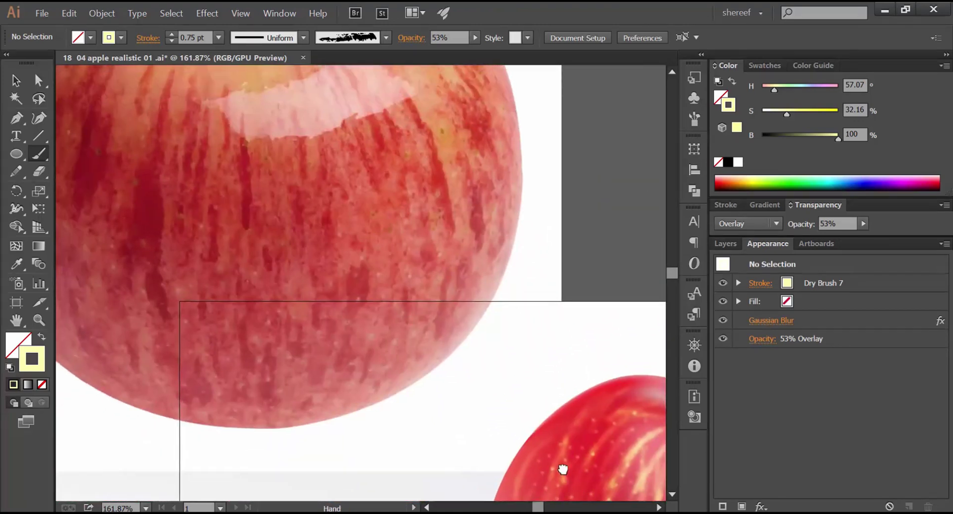
drag(447, 373, 303, 238)
drag(410, 327, 341, 280)
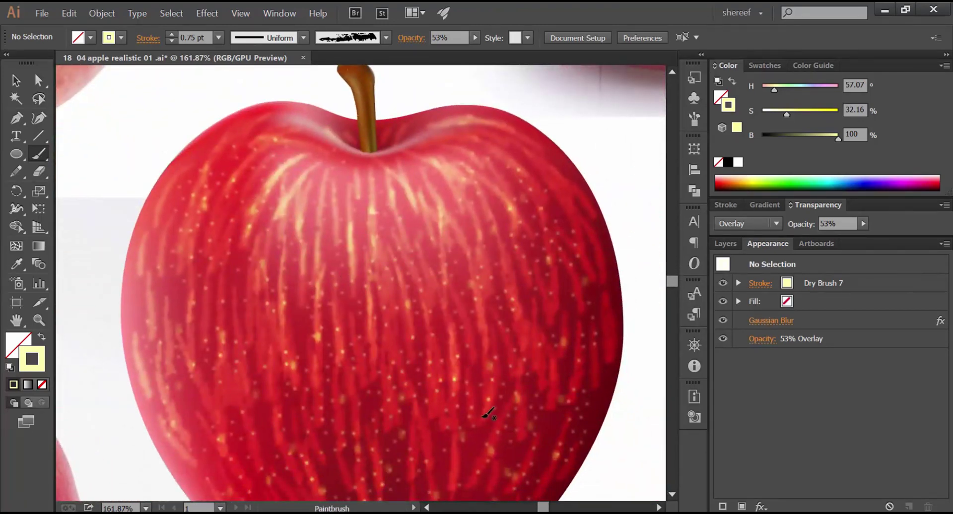
mouse_move(482, 419)
mouse_down()
mouse_move(474, 465)
mouse_move(497, 359)
mouse_up()
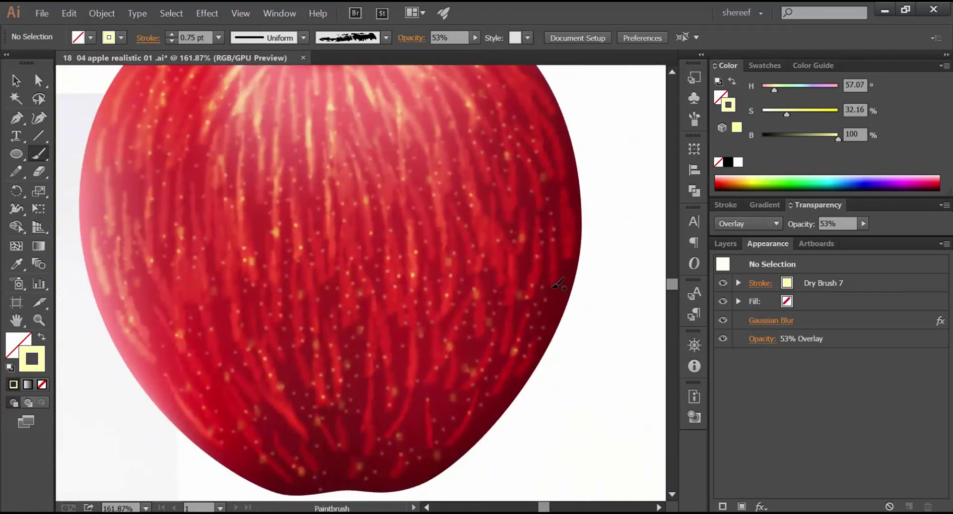
drag(377, 329, 386, 382)
drag(356, 341, 355, 392)
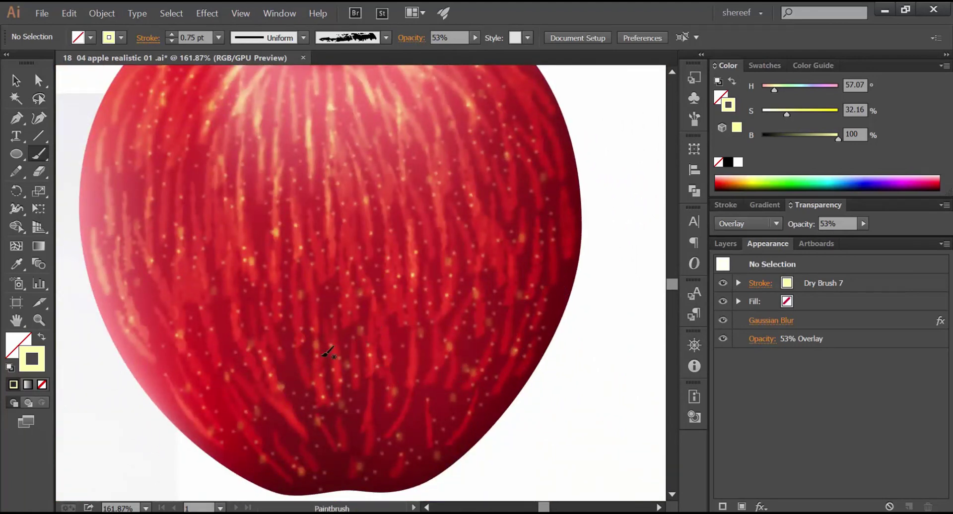
drag(264, 336, 282, 390)
key(ctrl+0)
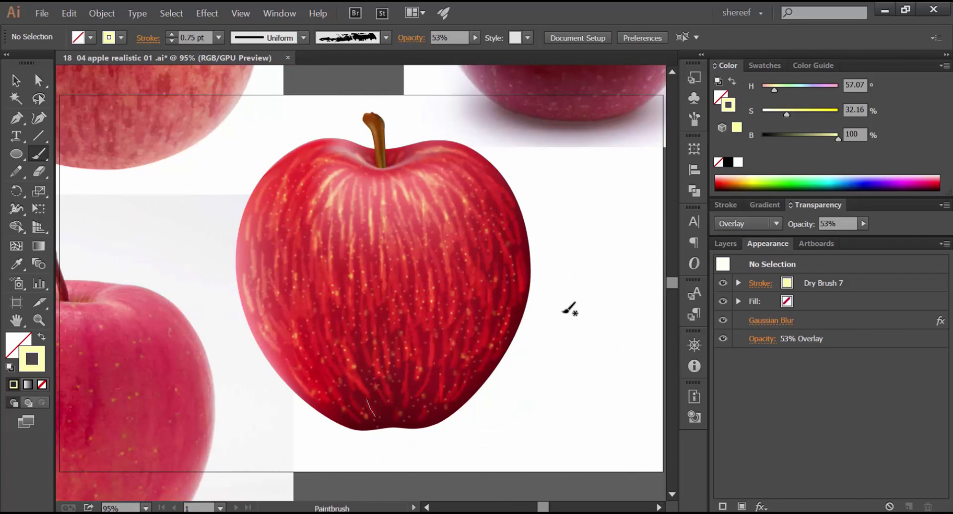
key(ctrl+z)
Target all artwork on the stripes layer, hide the selection edges, and lower the layer's opacity to 25%.
key(ctrl+minus)
key(ctrl+minus)
key(ctrl+minus)
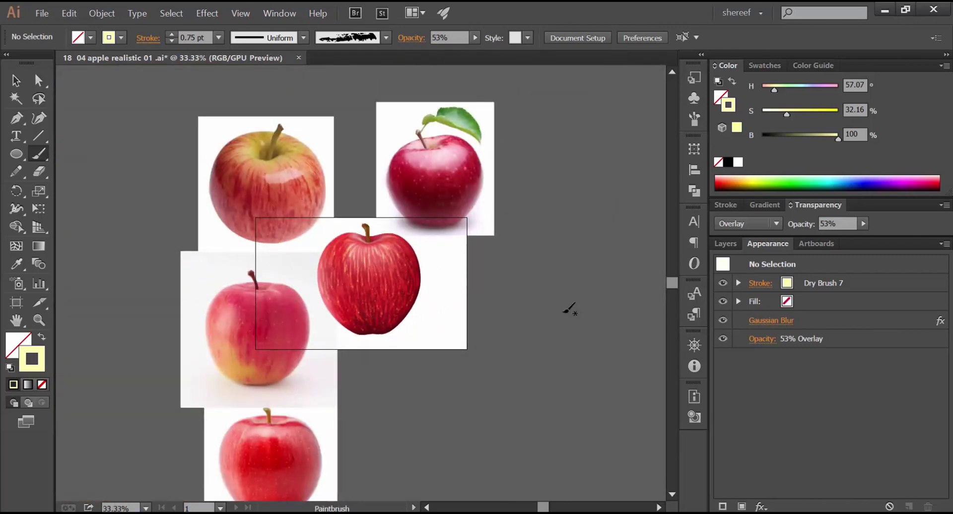
key(ctrl+plus)
key(ctrl+plus)
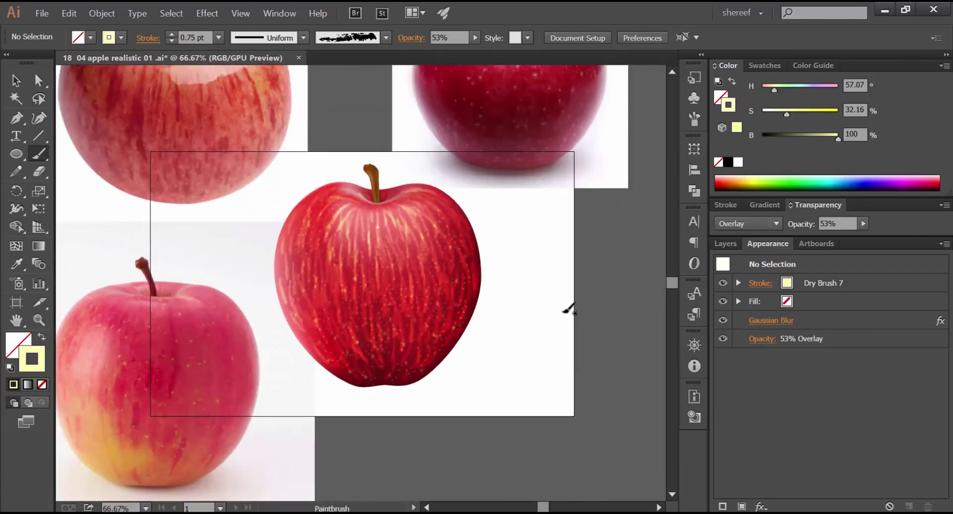
click(725, 243)
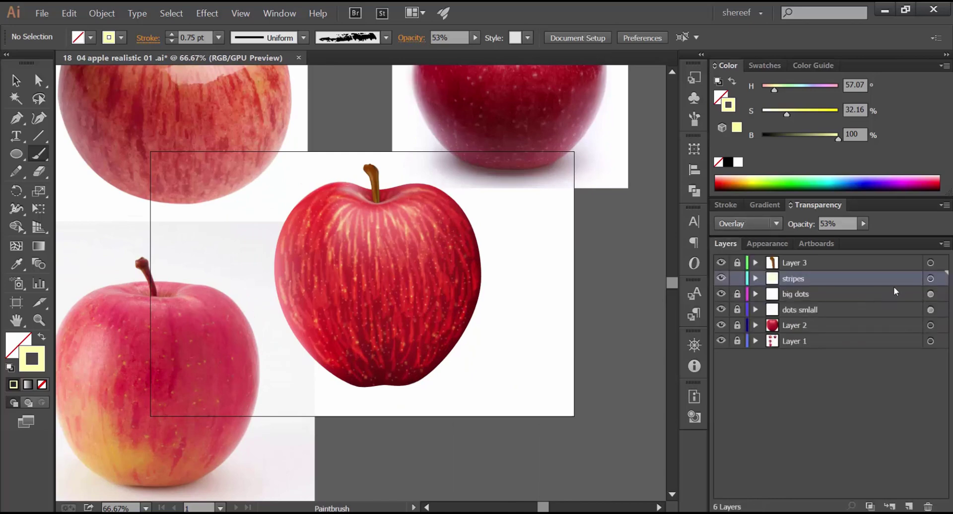
click(930, 279)
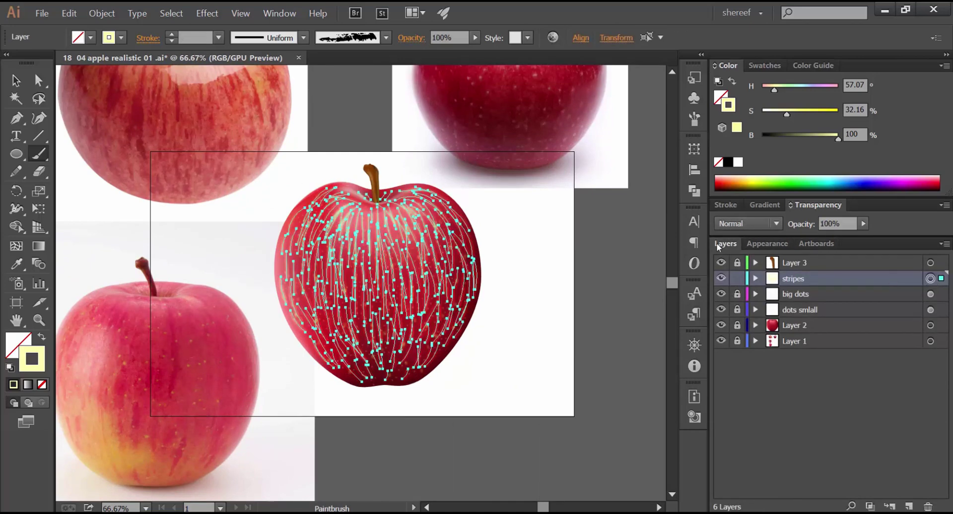
key(ctrl+h)
click(863, 224)
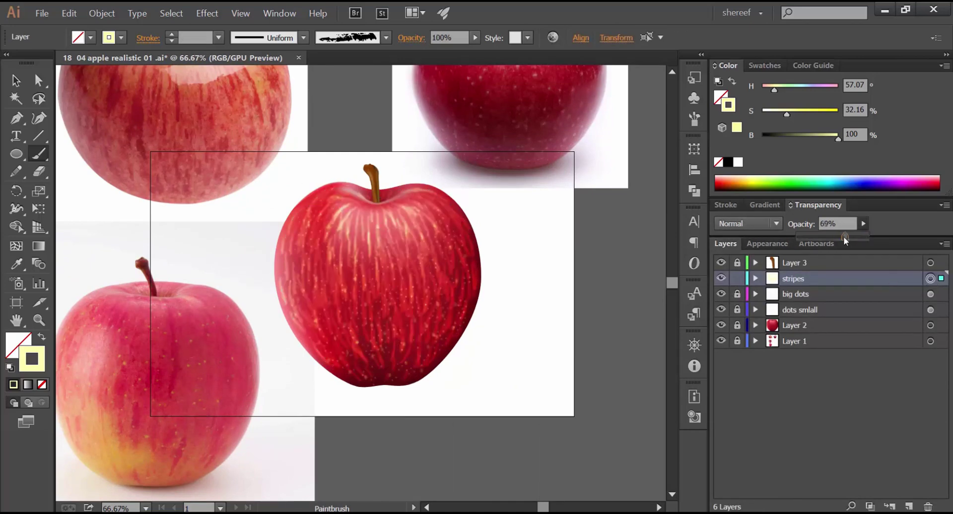
drag(844, 236, 817, 238)
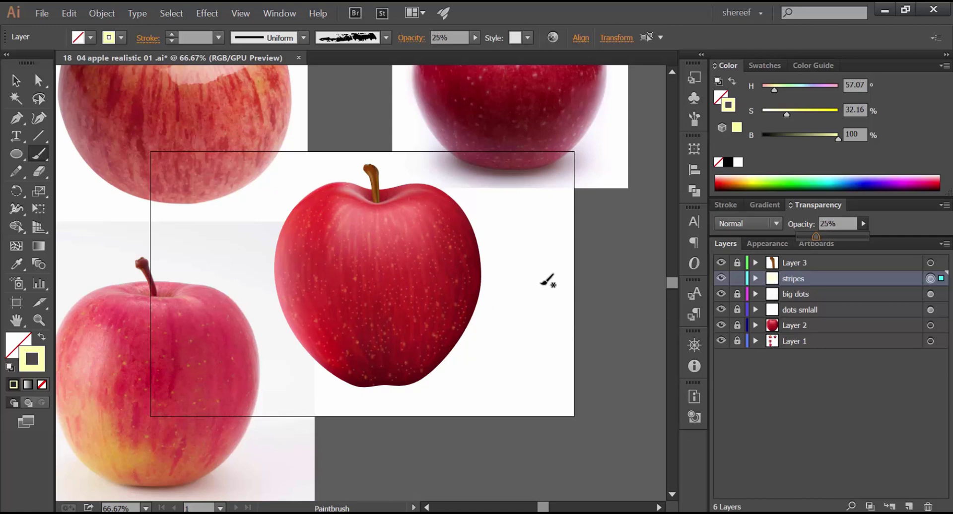
Try painting extra stripes on the apple's right side at 100% opacity, raising the stroke weight to 1 pt.
key(ctrl+space)
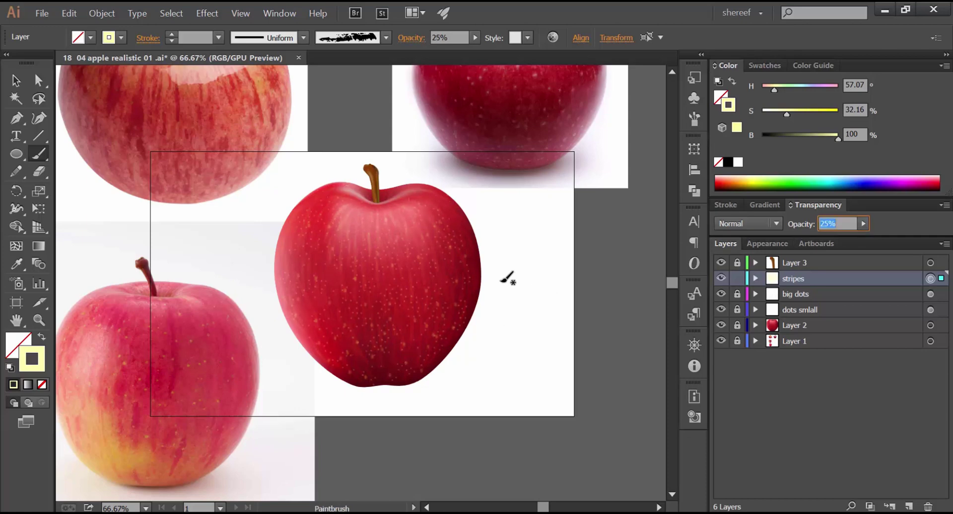
key(ctrl+minus)
key(ctrl+minus)
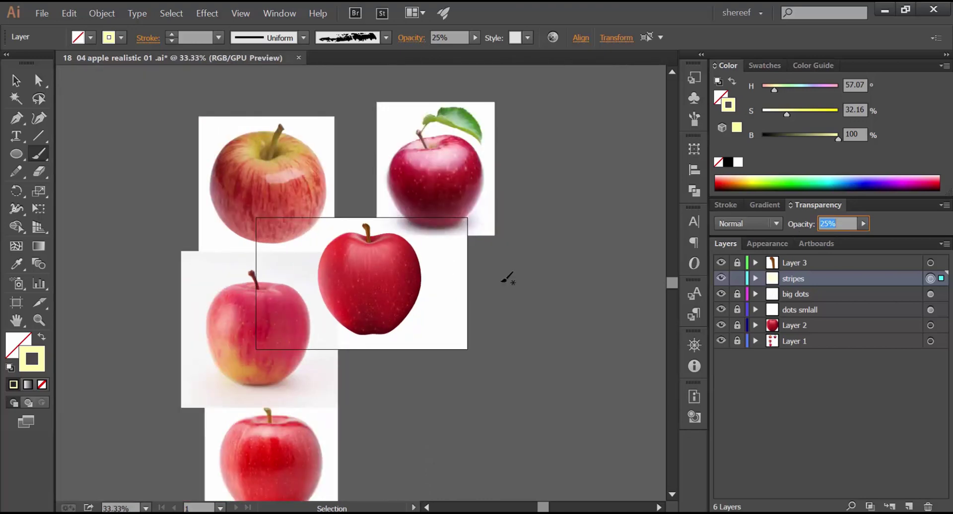
key(ctrl+plus)
key(ctrl+plus)
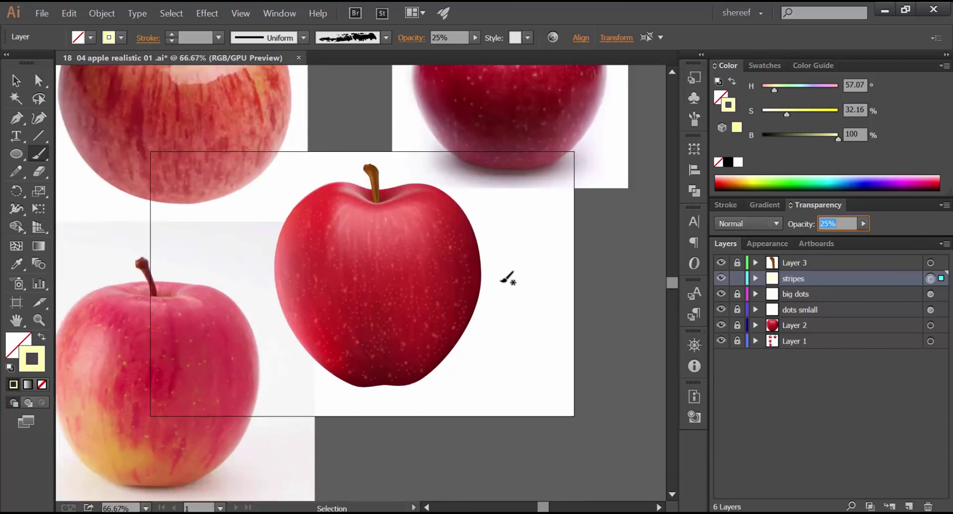
key(ctrl+space)
mouse_move(381, 183)
mouse_down()
mouse_move(420, 198)
mouse_move(453, 273)
mouse_up()
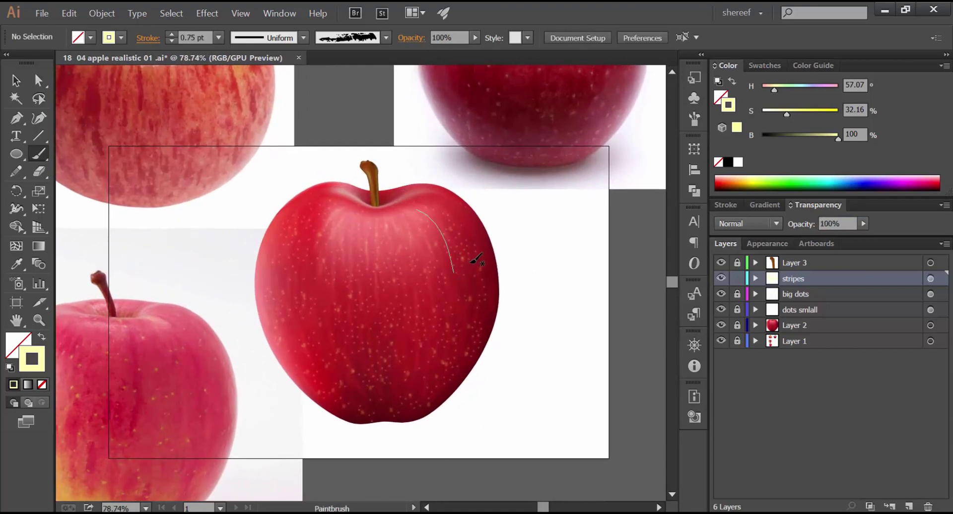
drag(461, 233, 470, 262)
key(ctrl+space)
drag(425, 224, 543, 264)
drag(516, 266, 559, 330)
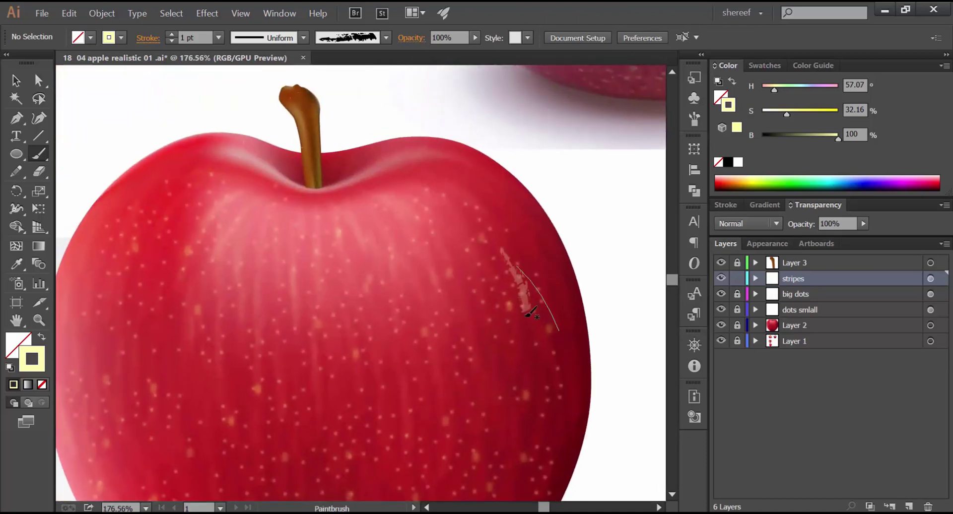
drag(486, 308, 500, 349)
Undo the test stripes on the apple's right side and the stroke weight change.
key(ctrl+z)
key(ctrl+z)
key(ctrl+z)
key(ctrl+z)
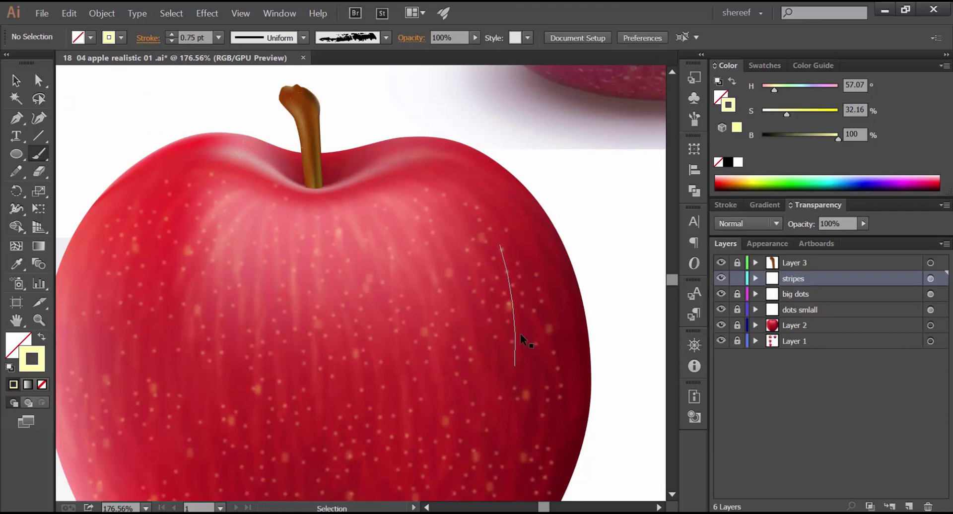
Undo the remaining test strokes back to the last 0.75 pt stripe painted with 53% Overlay.
key(ctrl+z)
key(ctrl+z)
key(ctrl+z)
key(ctrl+z)
key(ctrl+z)
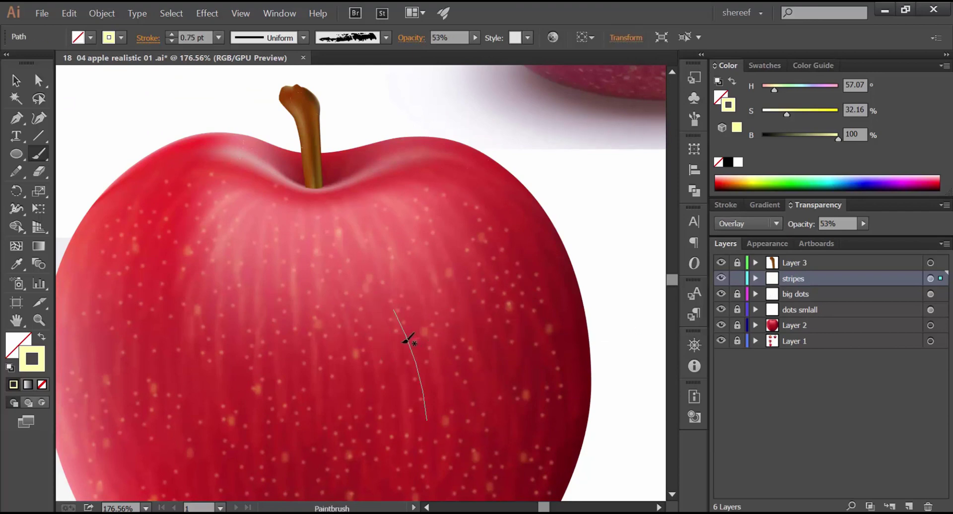
Check the Gaussian Blur radius applied to the selected stripe, keeping it as it is.
click(773, 245)
click(778, 339)
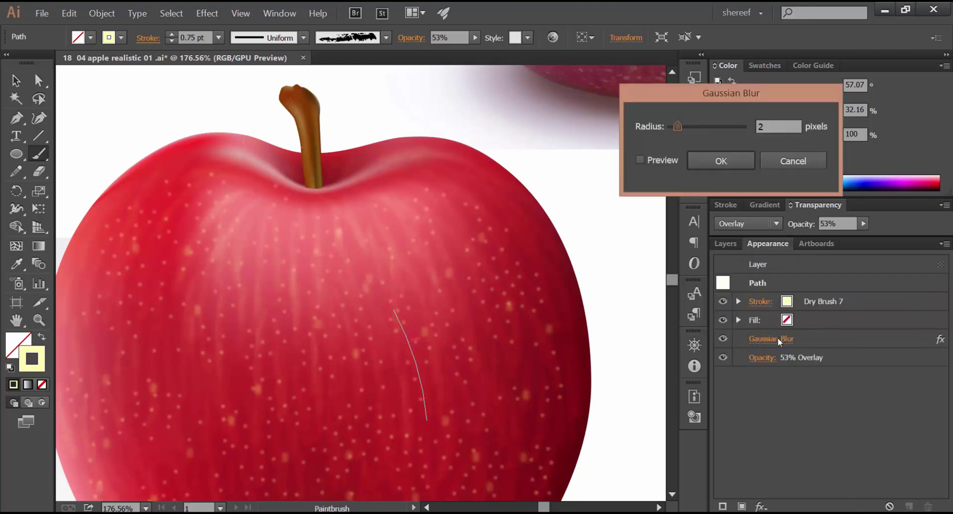
click(742, 159)
Deselect the stripe and target all artwork on the stripes layer.
key(ctrl+shift+a)
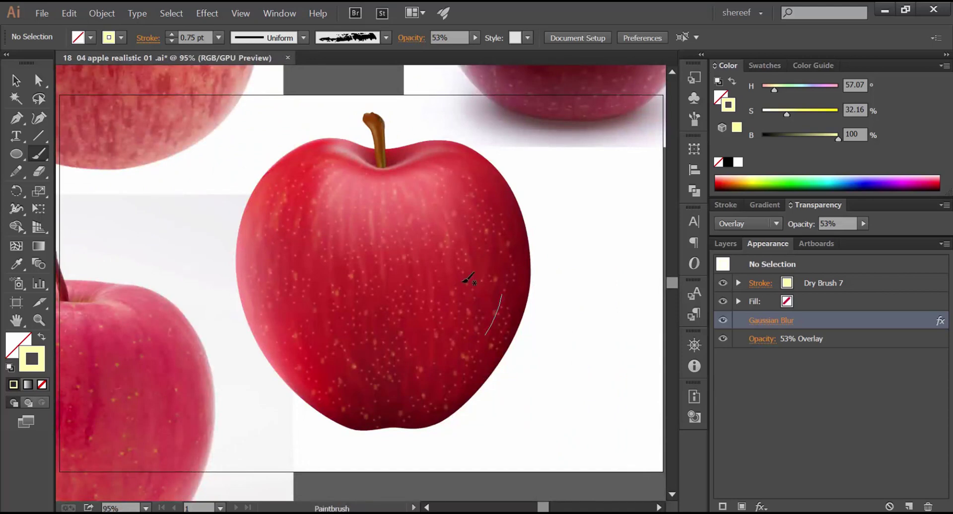
click(735, 243)
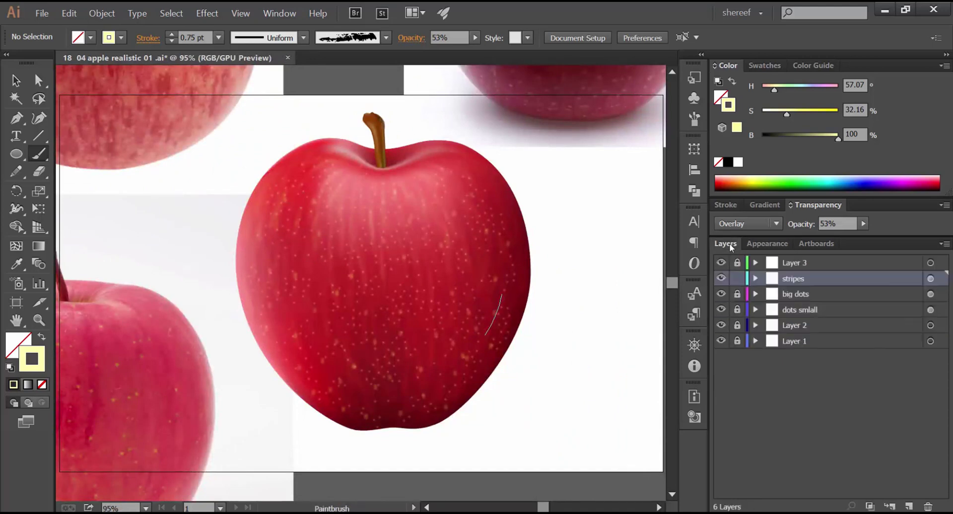
click(929, 279)
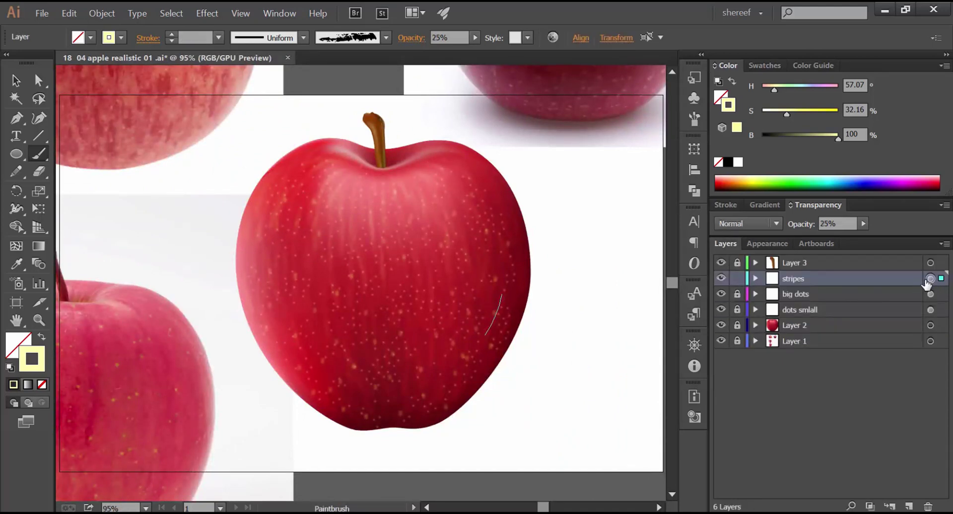
Try the Overlay and Hard Light blending modes on the stripes layer, and return it to Normal.
click(773, 226)
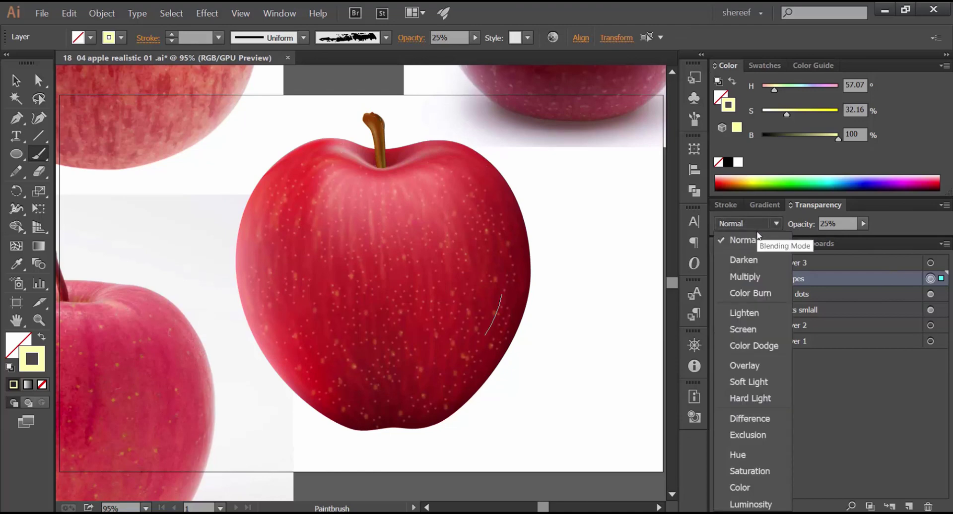
click(763, 225)
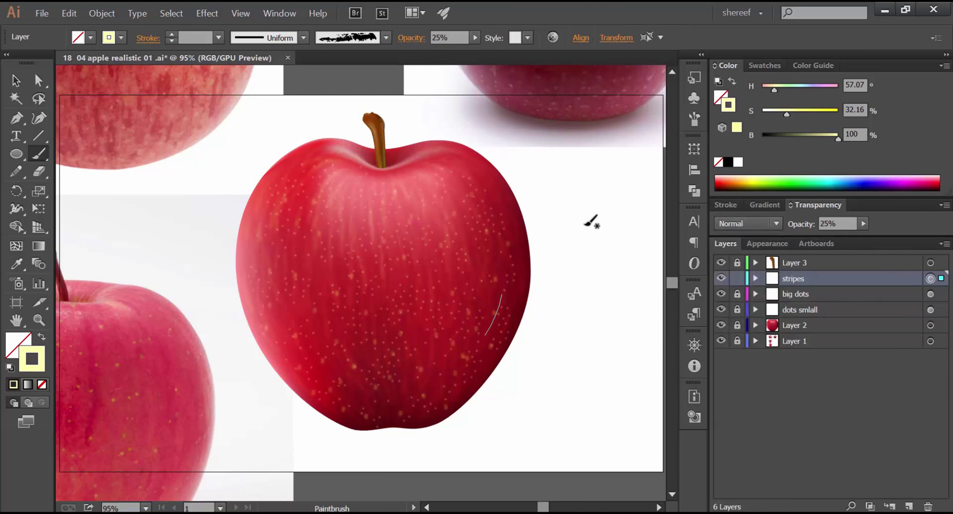
click(762, 225)
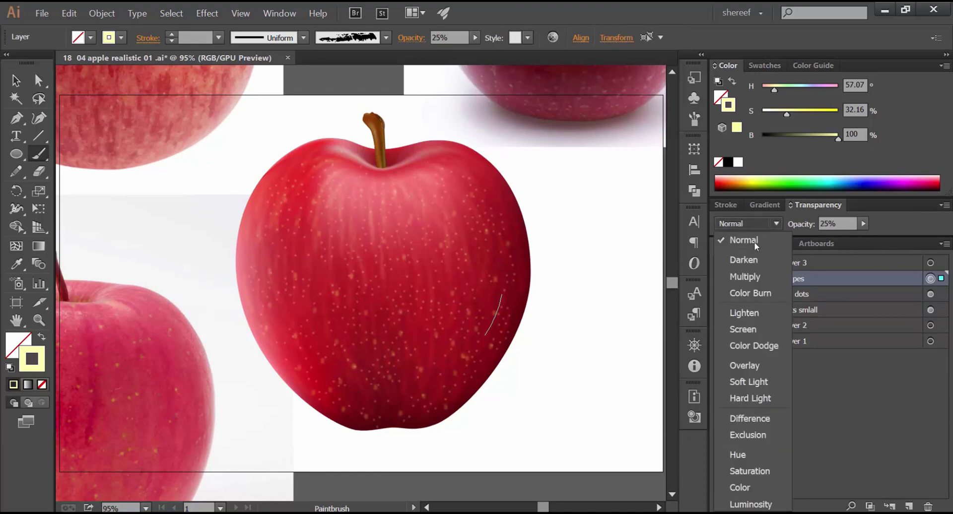
click(749, 367)
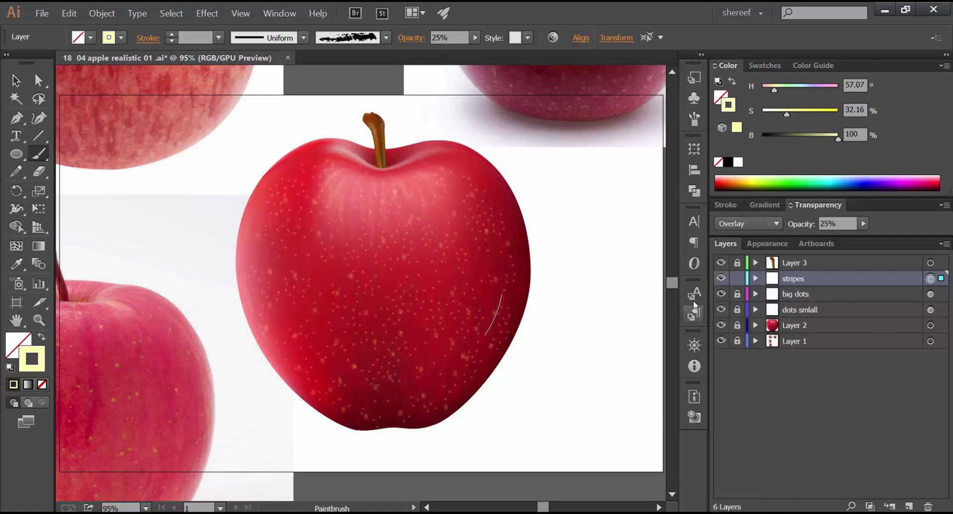
click(762, 226)
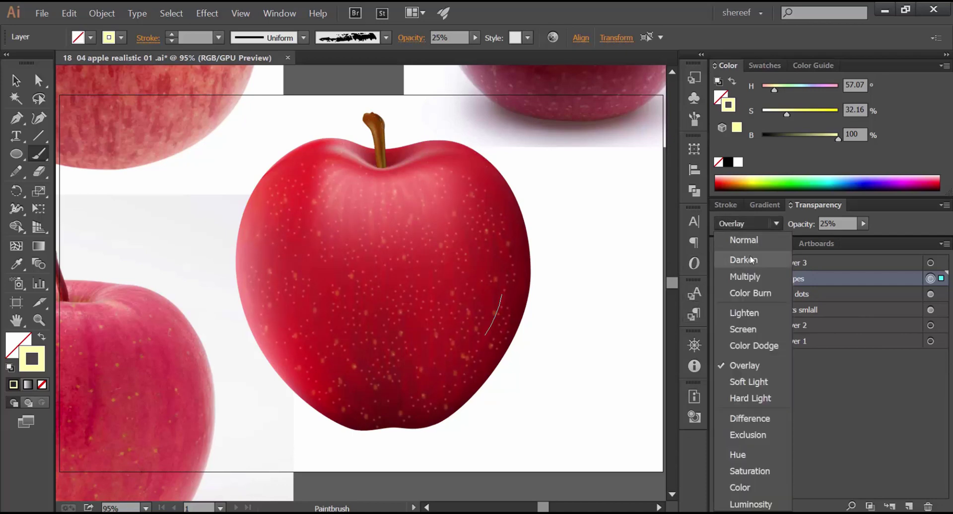
click(750, 397)
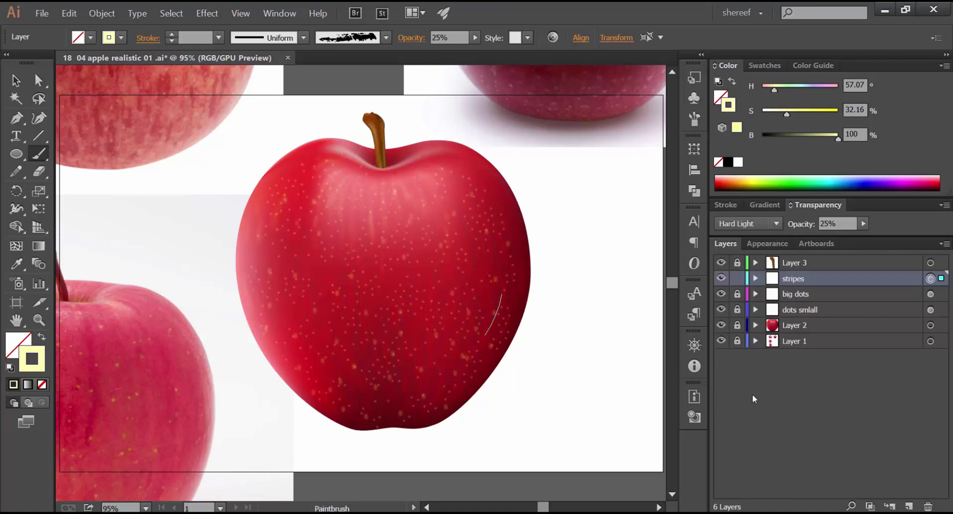
click(753, 226)
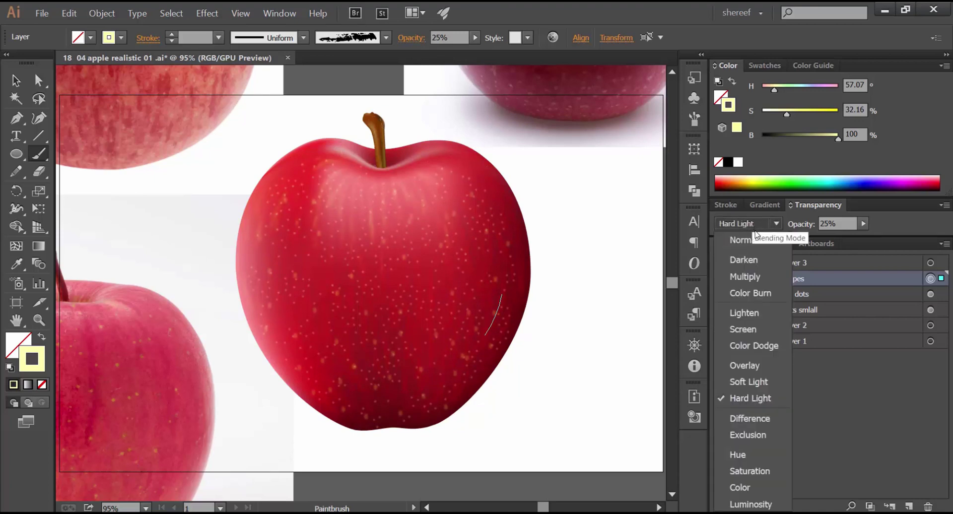
click(755, 240)
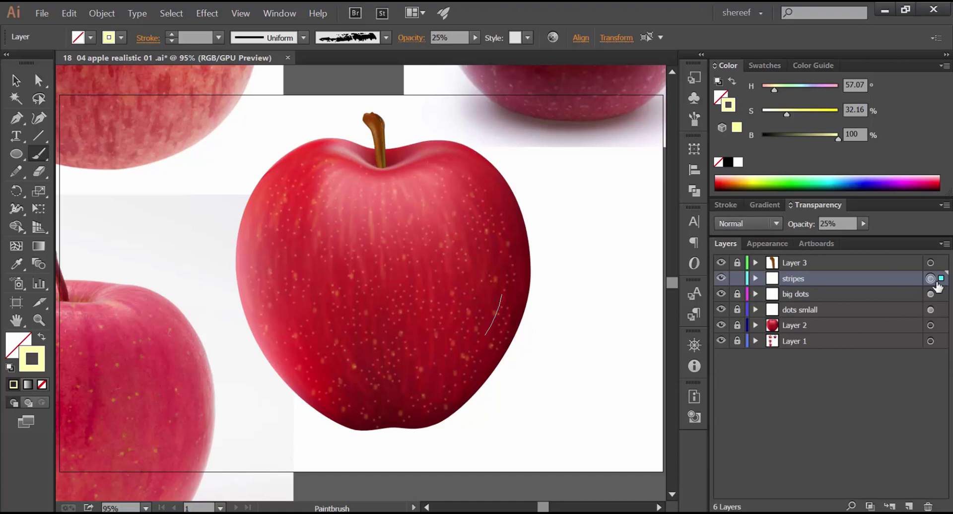
Compare higher opacities for the stripes layer, and settle its opacity at 21%.
click(863, 224)
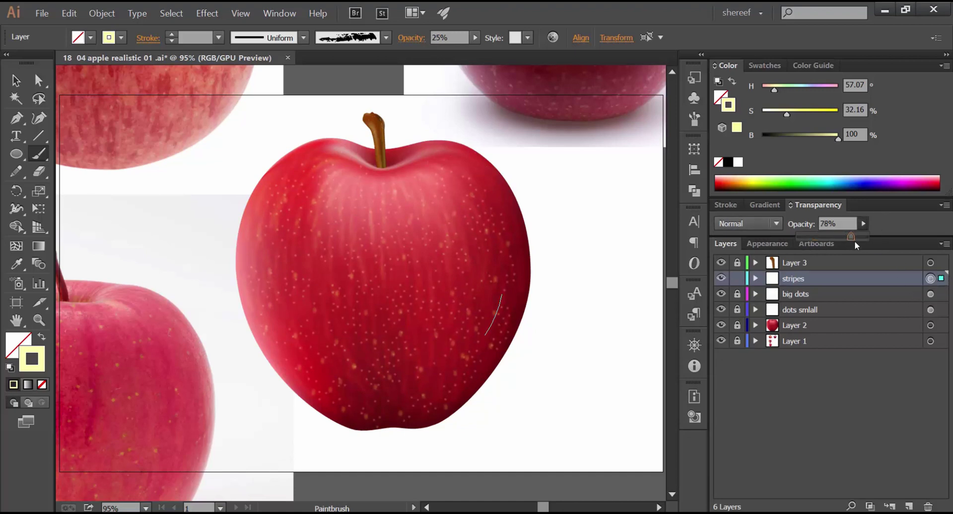
drag(853, 240, 854, 240)
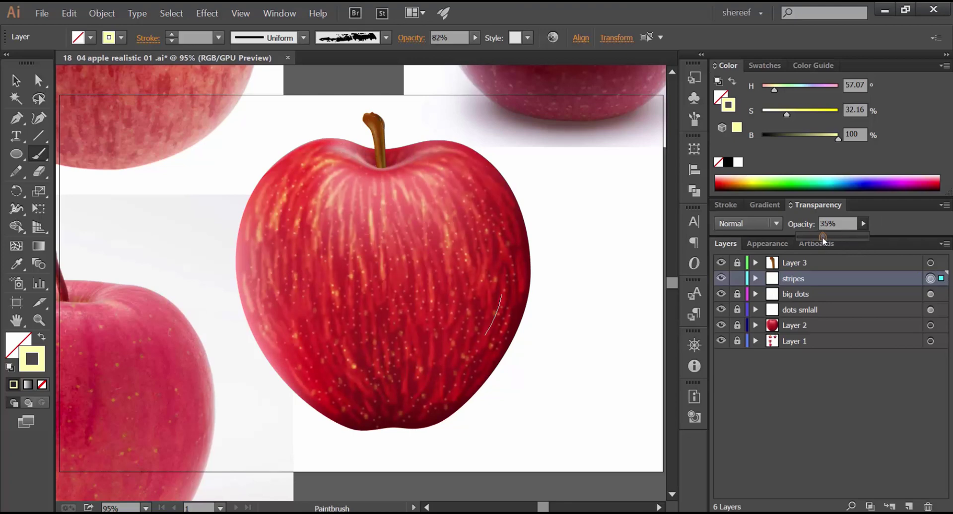
drag(818, 237, 812, 236)
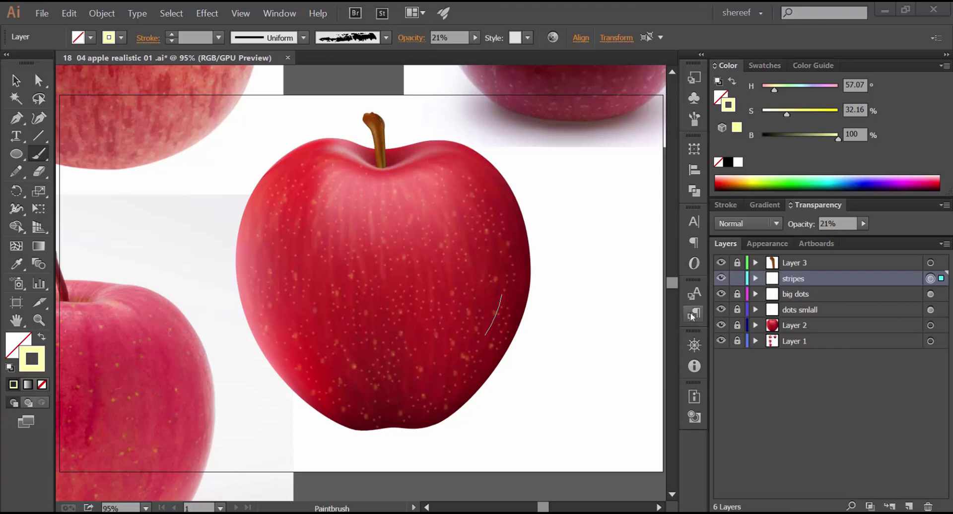
Unlock Layer 2, check its apple mesh in isolation, and paste a copy of the mesh directly in front of it.
click(737, 325)
click(755, 326)
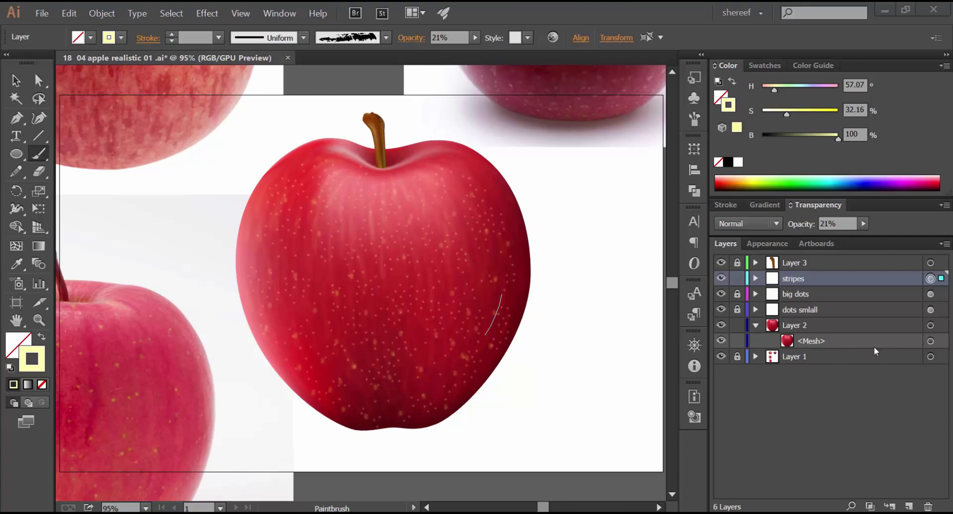
click(930, 341)
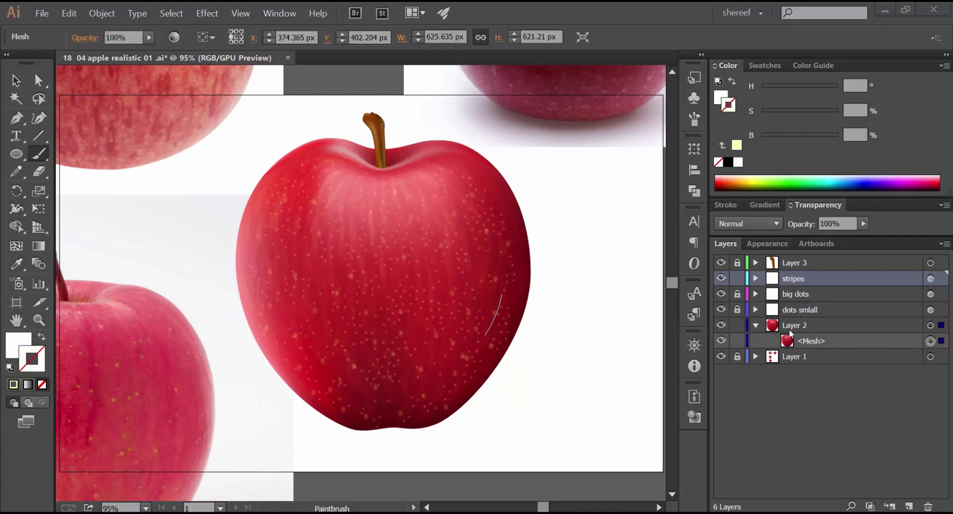
click(582, 37)
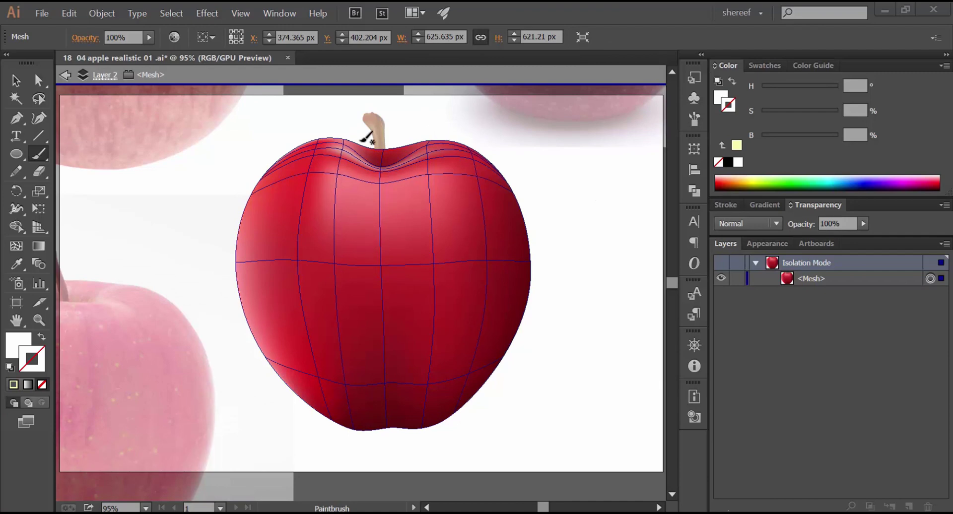
key(Escape)
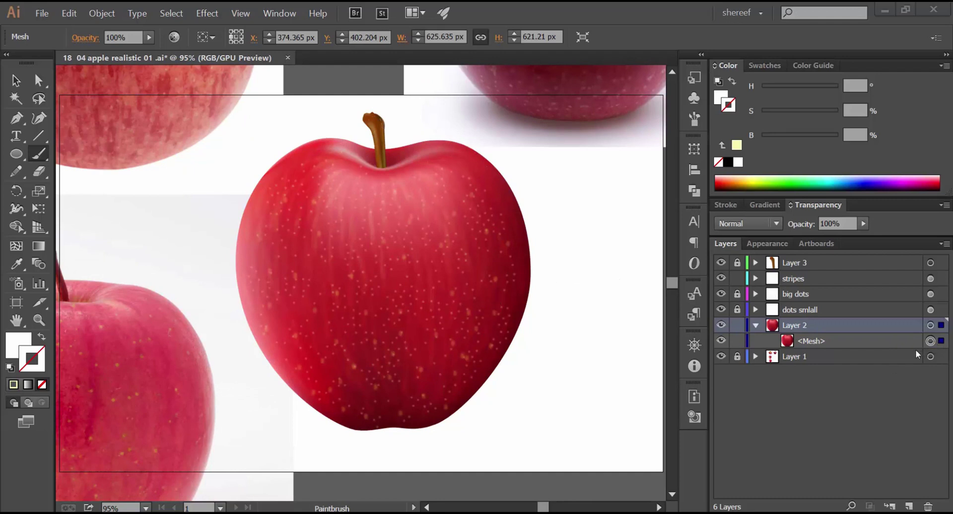
key(ctrl+f)
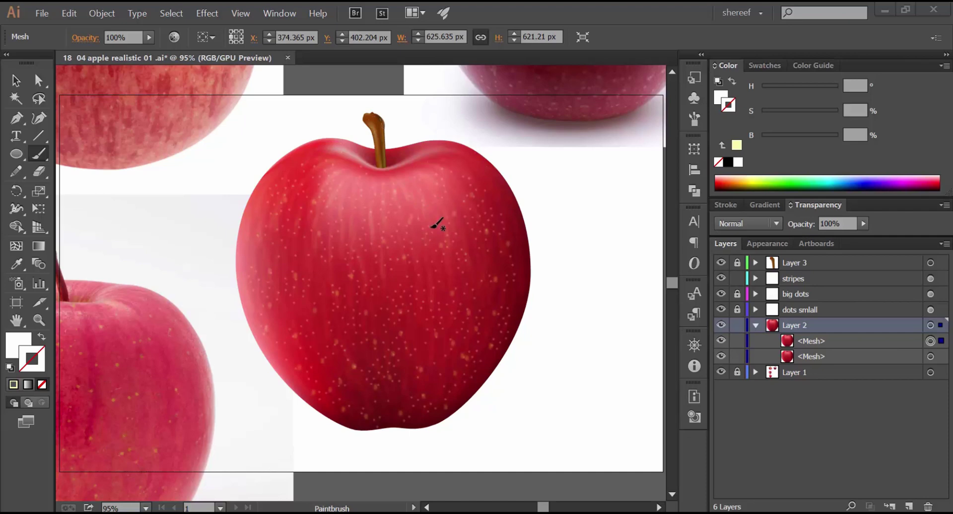
Rasterize the upper mesh copy in Layer 2 as RGB at High (300 ppi) with a white background.
click(930, 342)
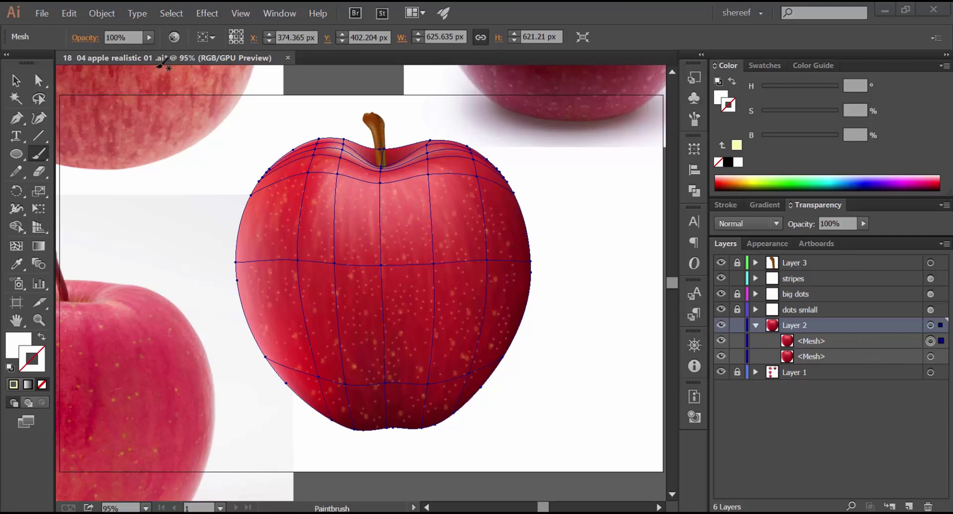
click(104, 14)
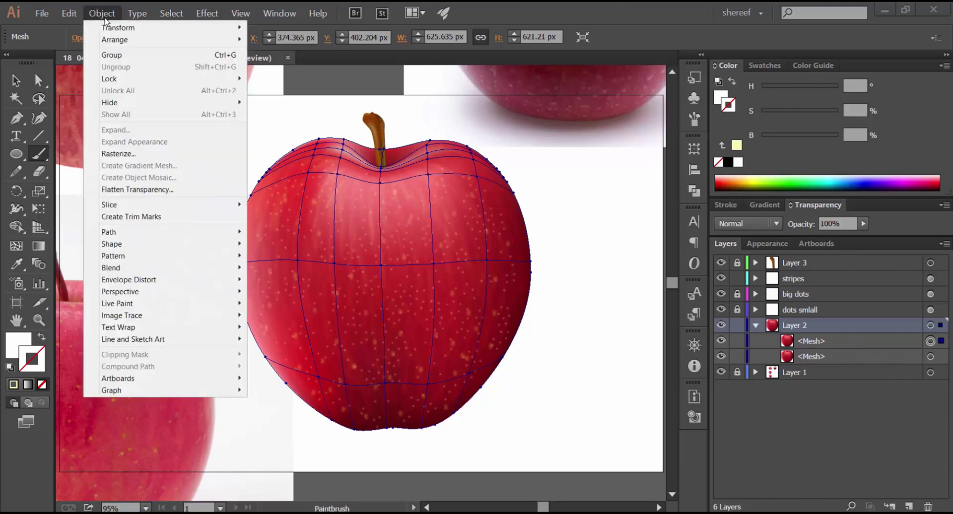
click(144, 153)
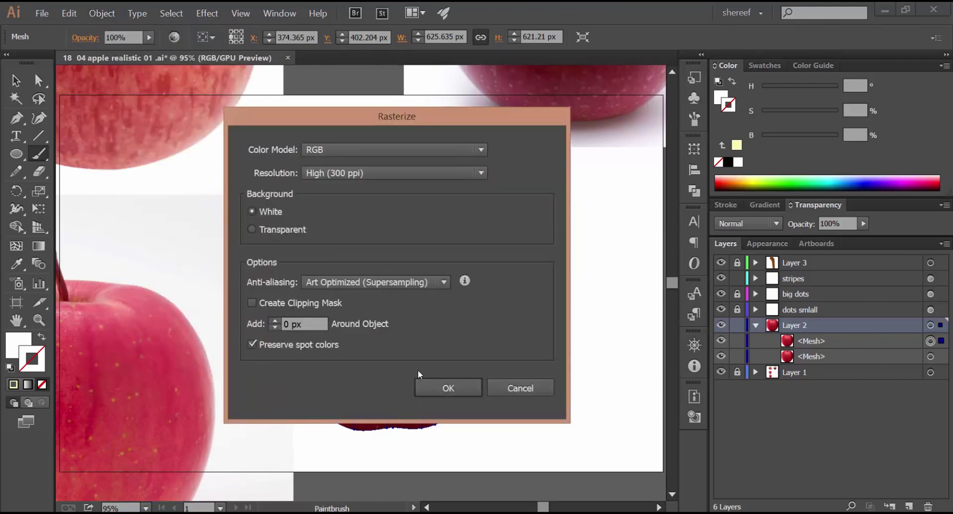
click(444, 388)
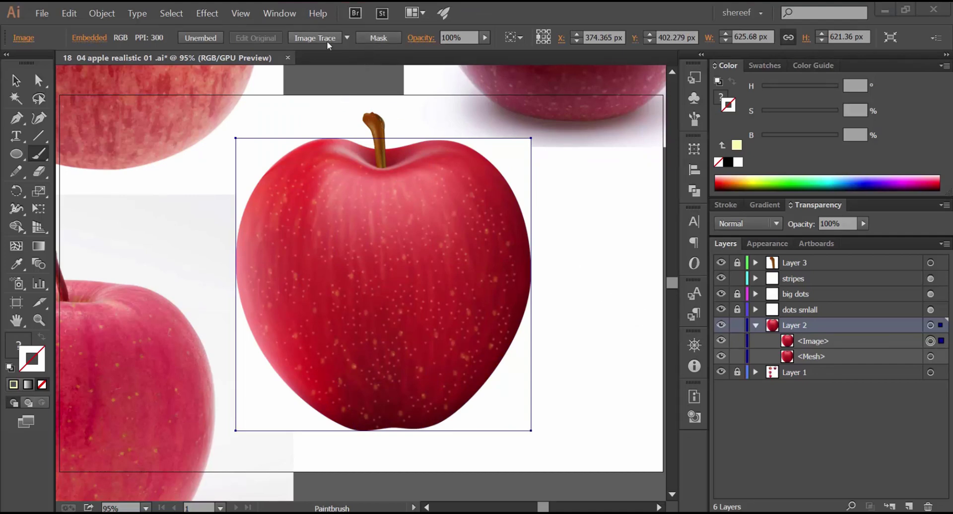
Image-trace the rasterized apple with the Silhouettes preset, accepting the slow tracing of a large image.
click(346, 38)
click(347, 38)
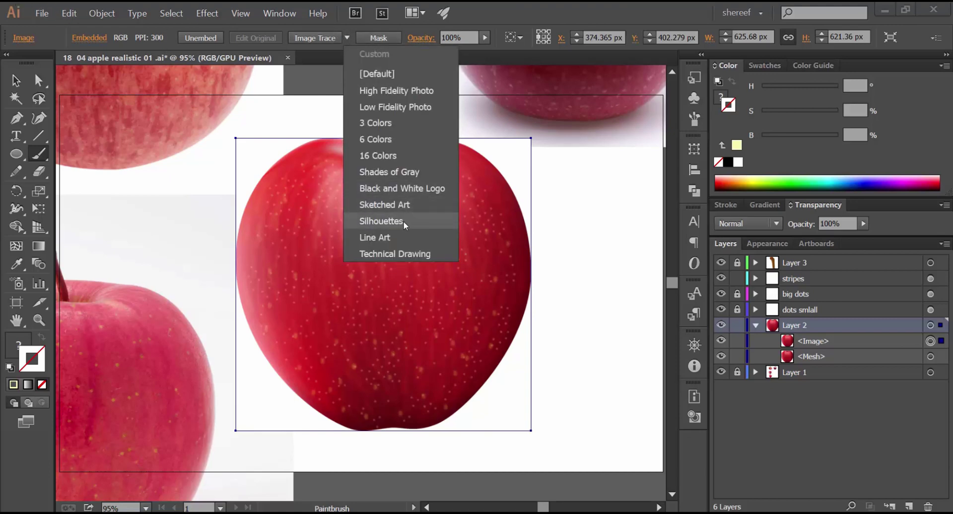
click(381, 221)
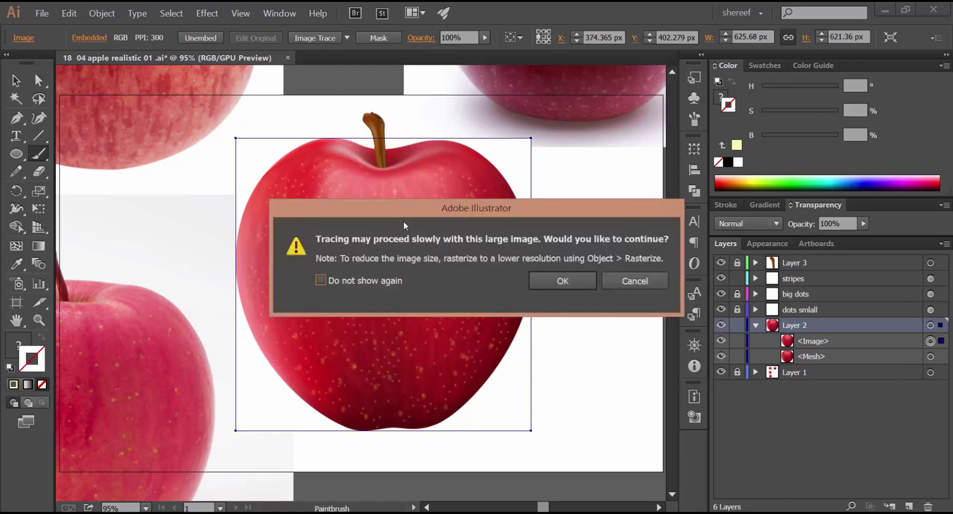
click(564, 281)
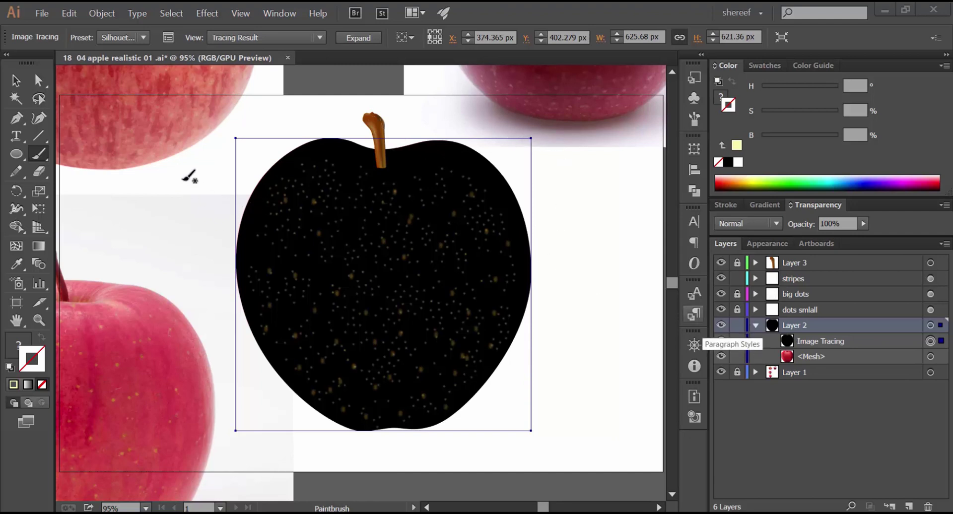
Expand the silhouette tracing and move its path out of the group, directly above the mesh in Layer 2.
drag(39, 79, 99, 98)
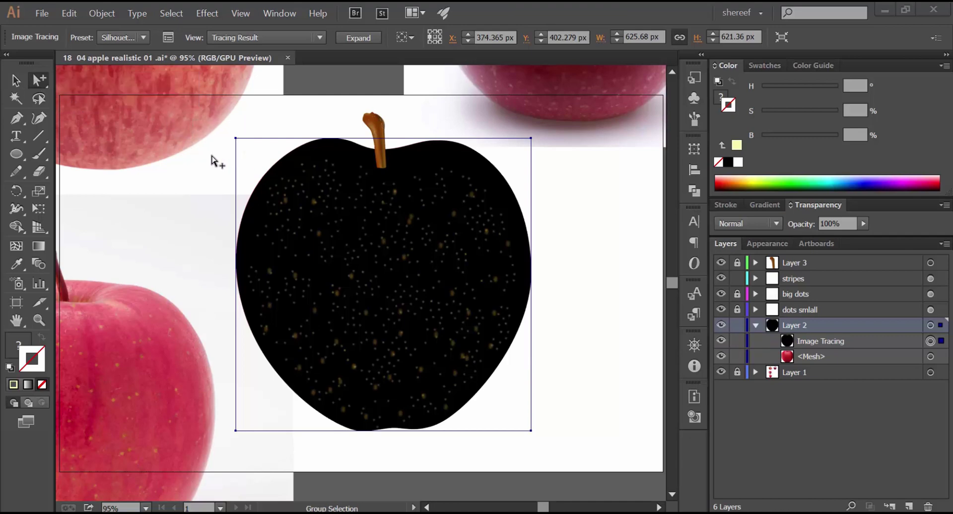
click(358, 38)
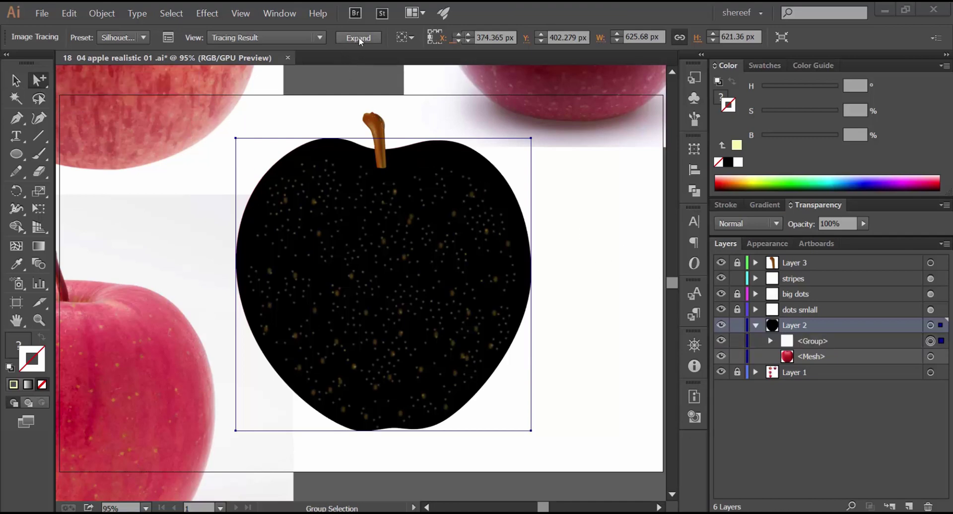
click(771, 341)
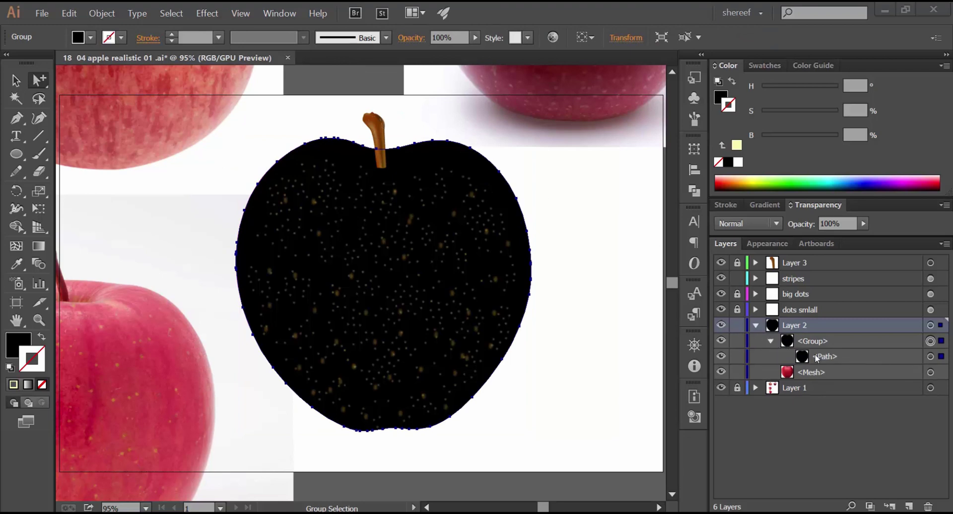
drag(838, 355, 838, 336)
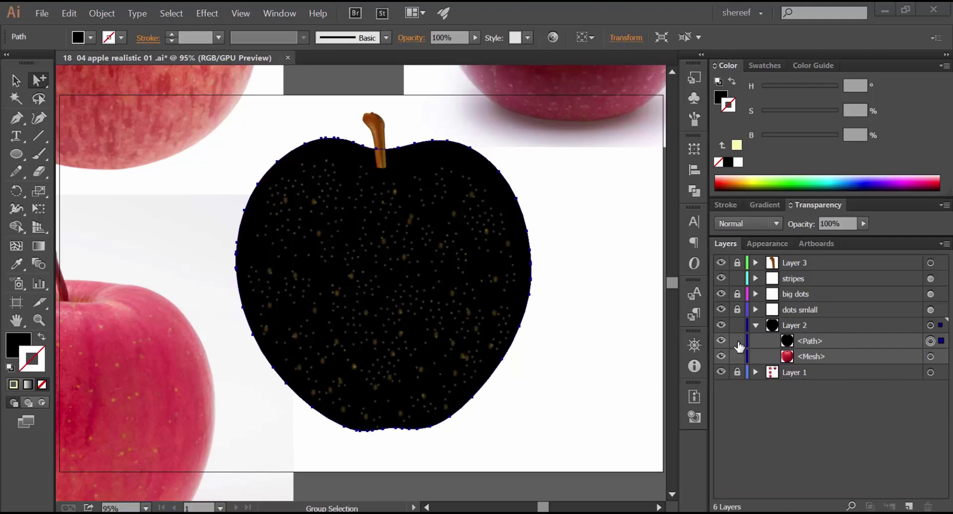
Fill the silhouette path in Layer 2 with the dark red swatch and leave it without a stroke.
click(720, 341)
click(721, 341)
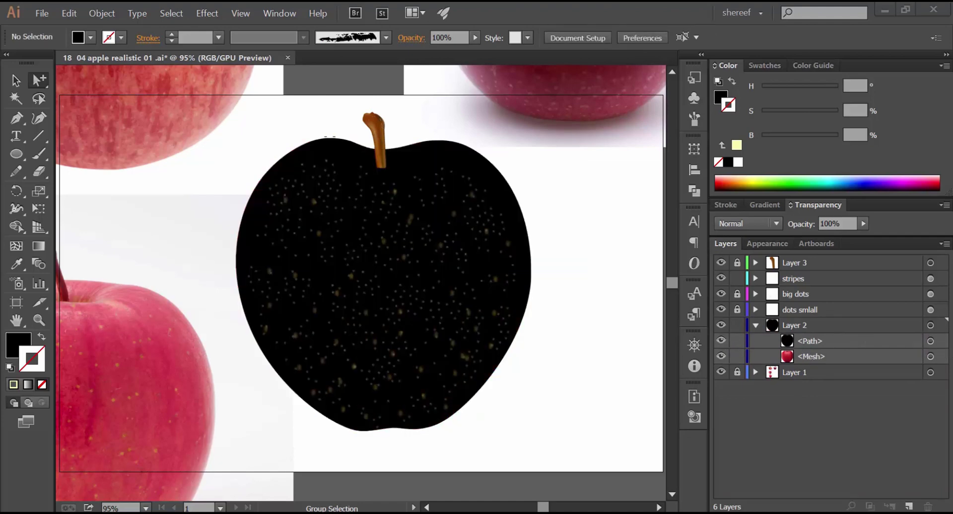
click(930, 341)
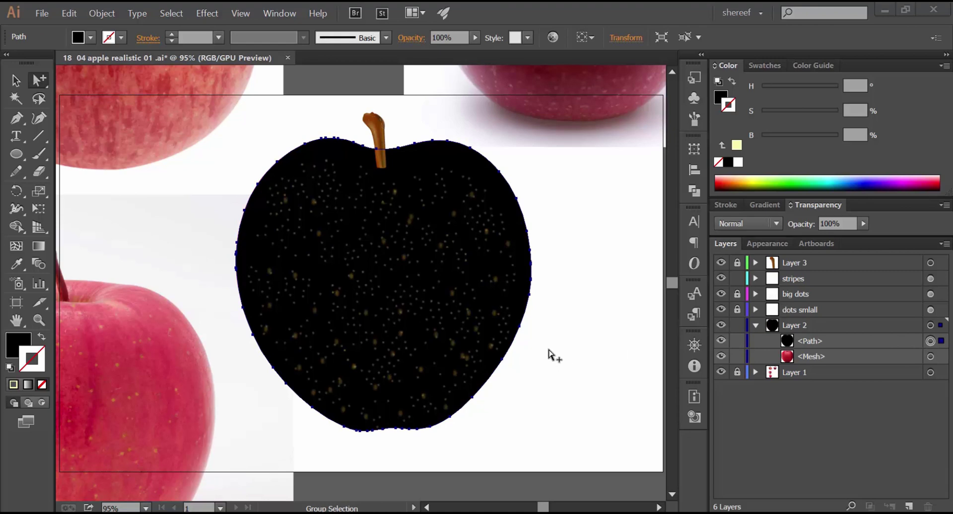
click(763, 65)
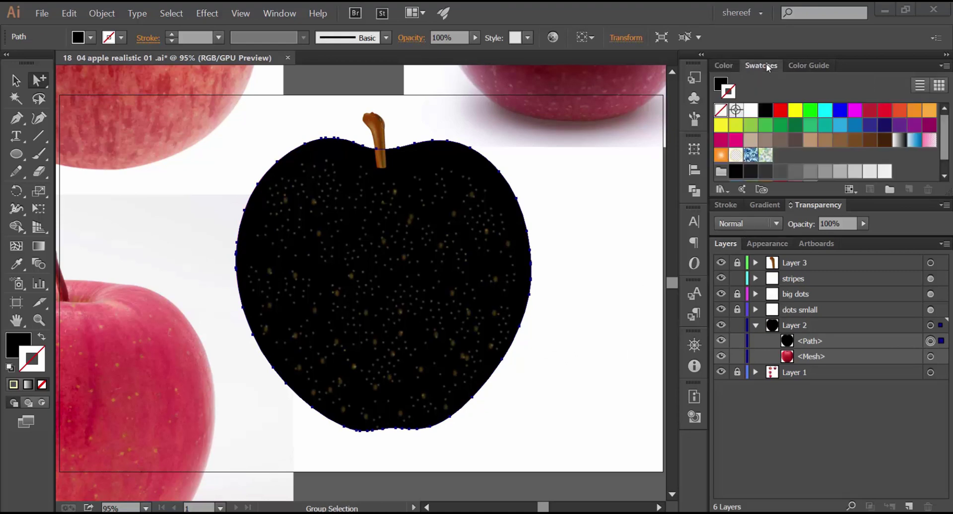
click(869, 112)
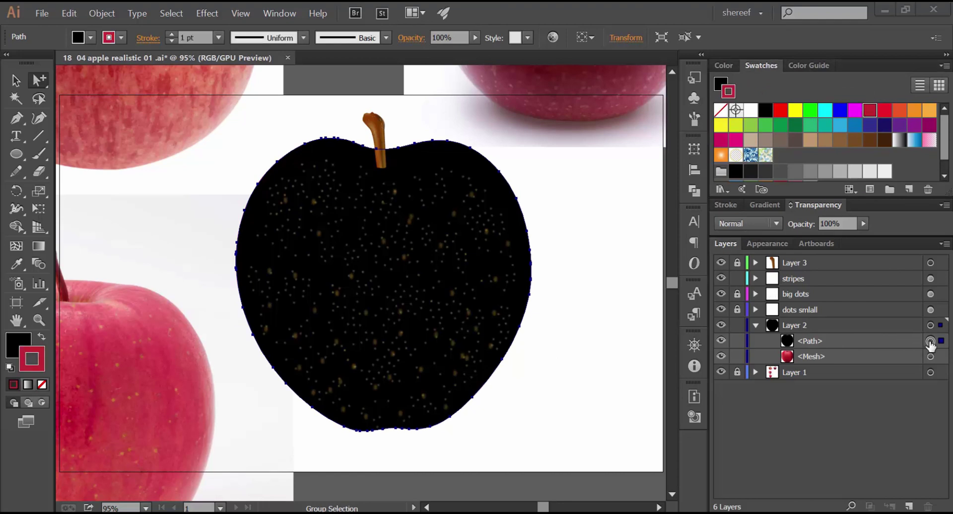
click(721, 111)
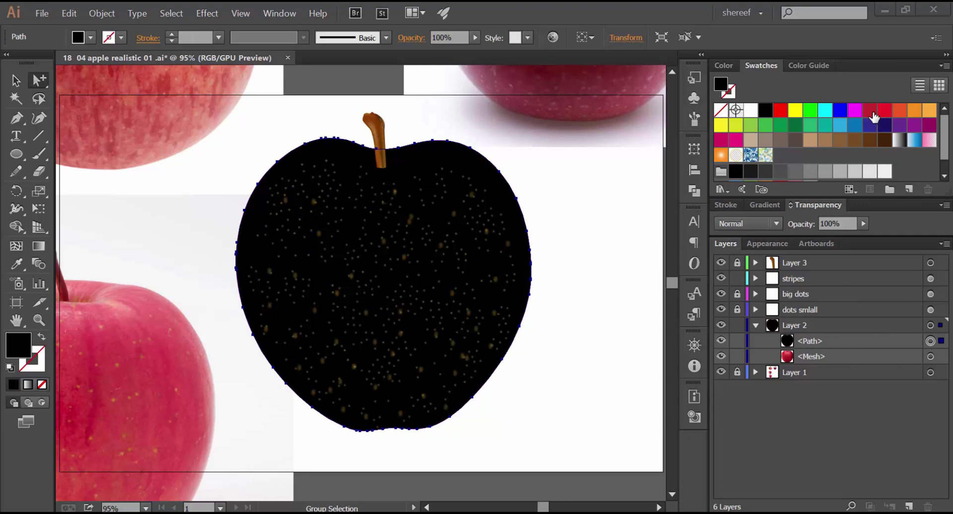
click(871, 113)
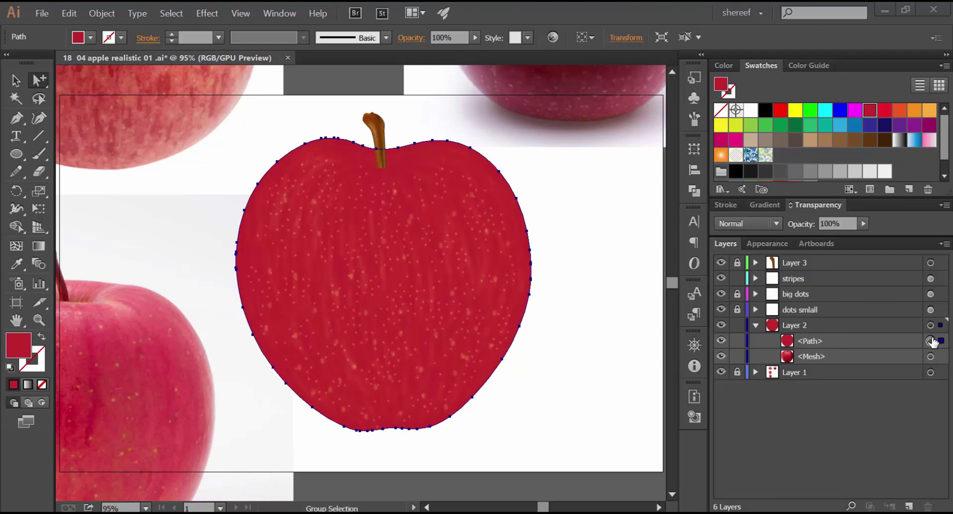
click(775, 225)
click(775, 224)
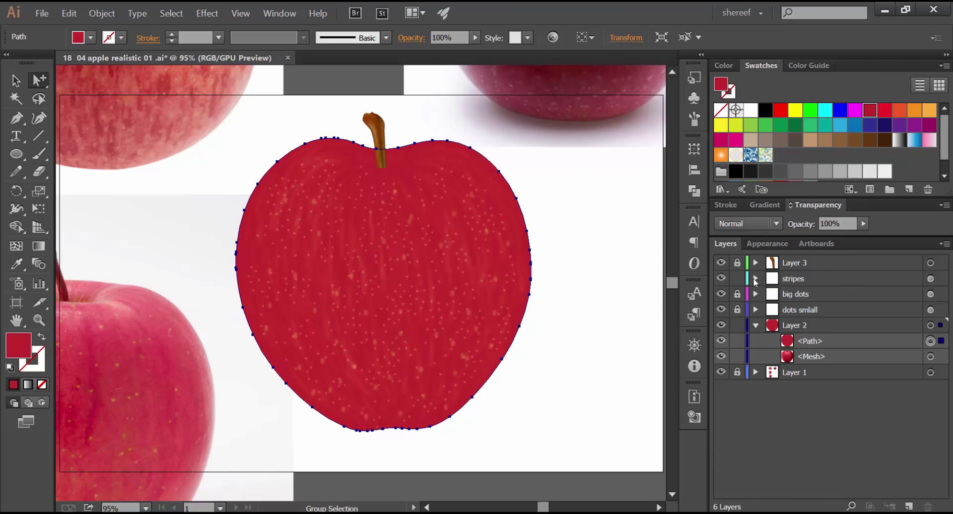
Move the silhouette path from Layer 2 into a new layer above all others, and lock the stripes layer and Layer 2.
click(737, 278)
click(720, 341)
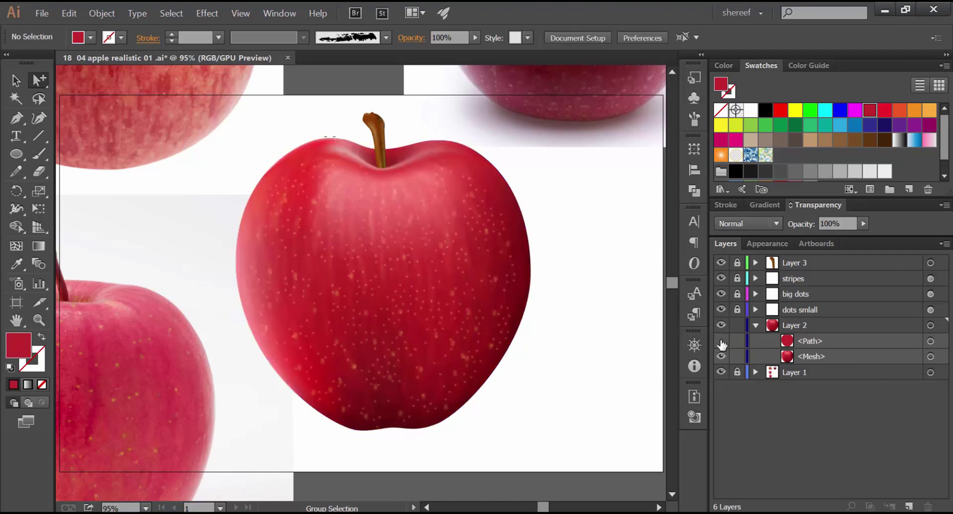
click(721, 341)
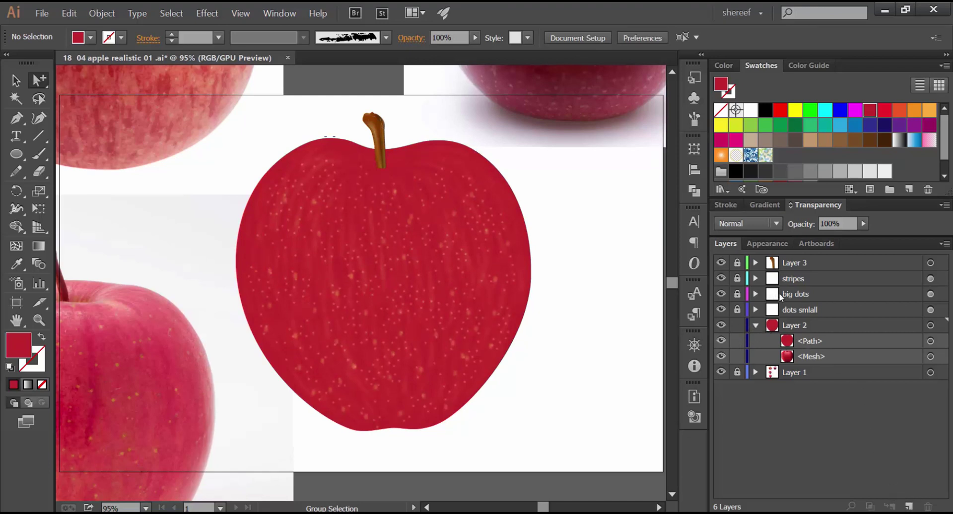
click(909, 507)
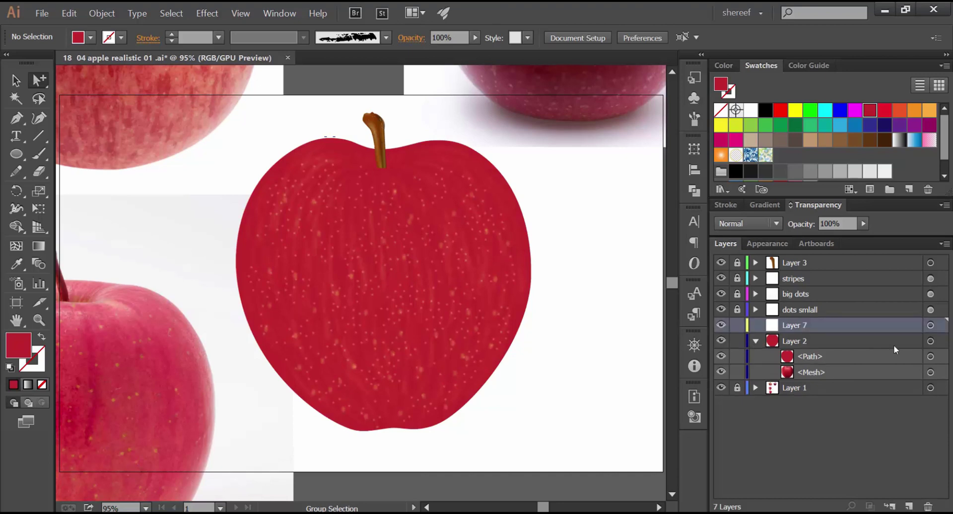
click(867, 355)
drag(843, 347, 800, 257)
click(754, 342)
click(737, 342)
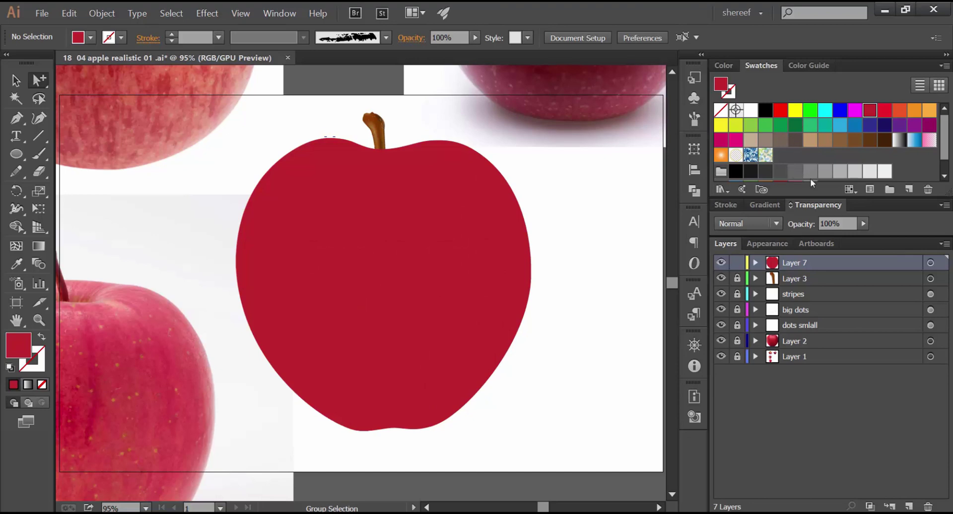
Fill the silhouette path in the new layer with the white-to-black gradient and change its type to Radial.
scroll(888, 149, down, 1)
click(900, 123)
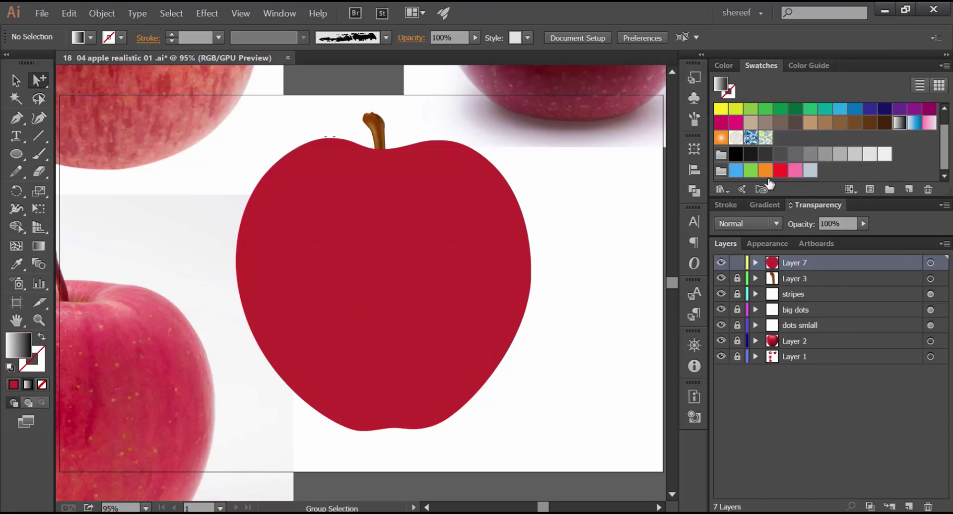
click(756, 262)
click(930, 278)
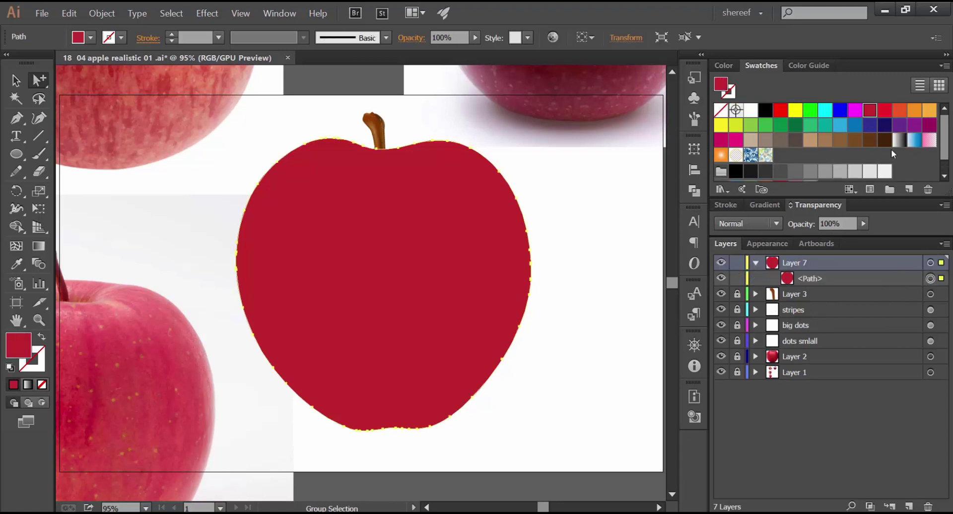
click(898, 141)
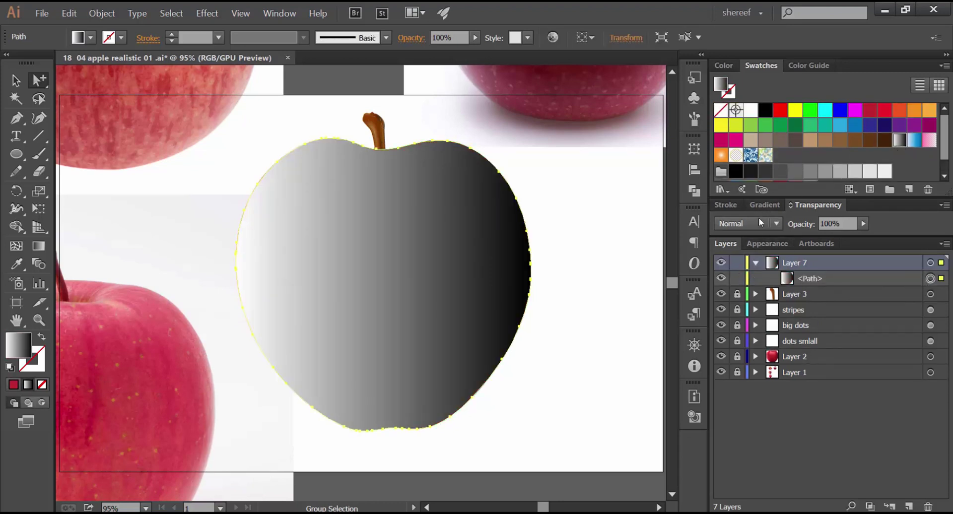
click(765, 206)
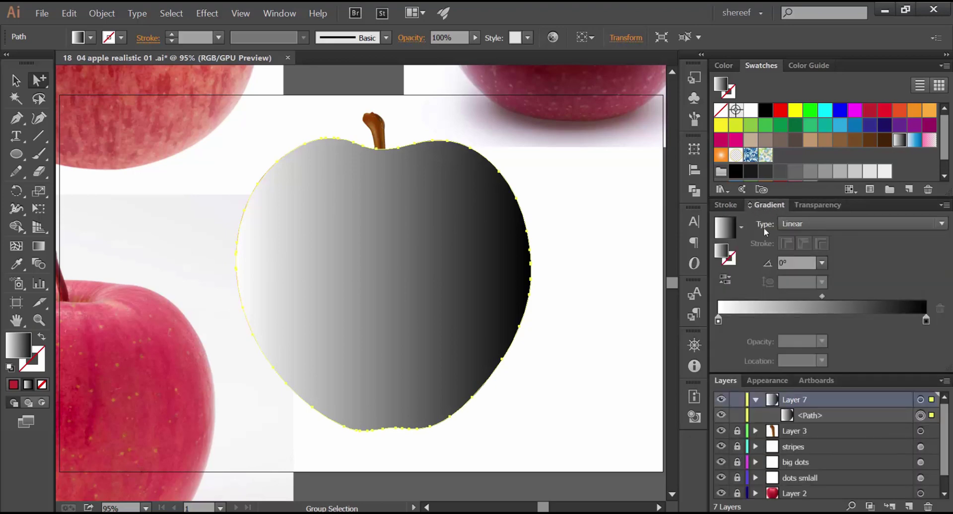
click(799, 224)
click(796, 249)
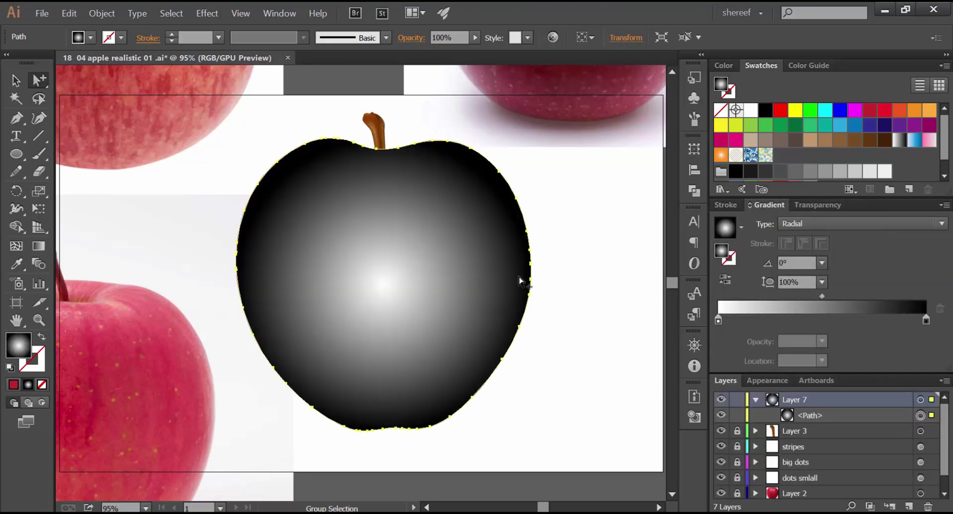
Center the radial gradient slightly above the apple's middle, extend it just beyond the apple's sides, and set its midpoint to 46.94%.
key(g)
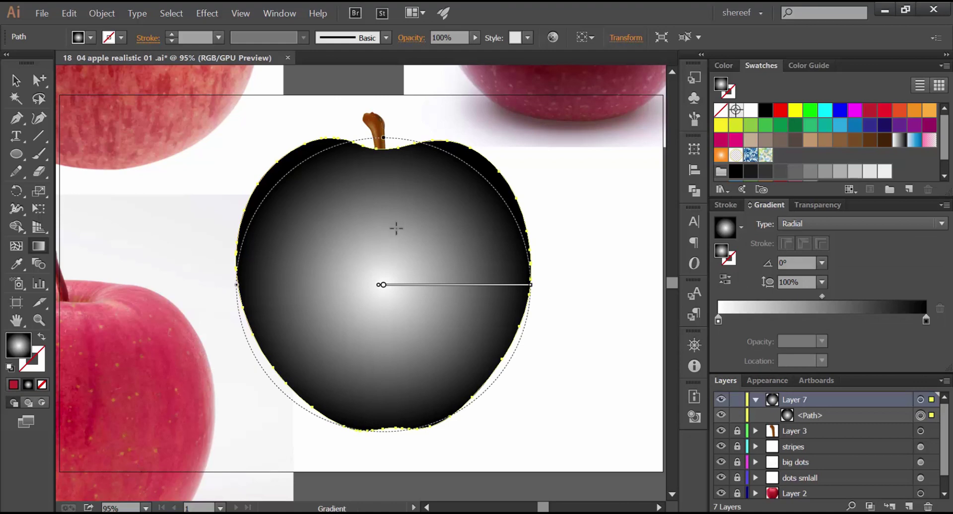
drag(387, 222, 490, 370)
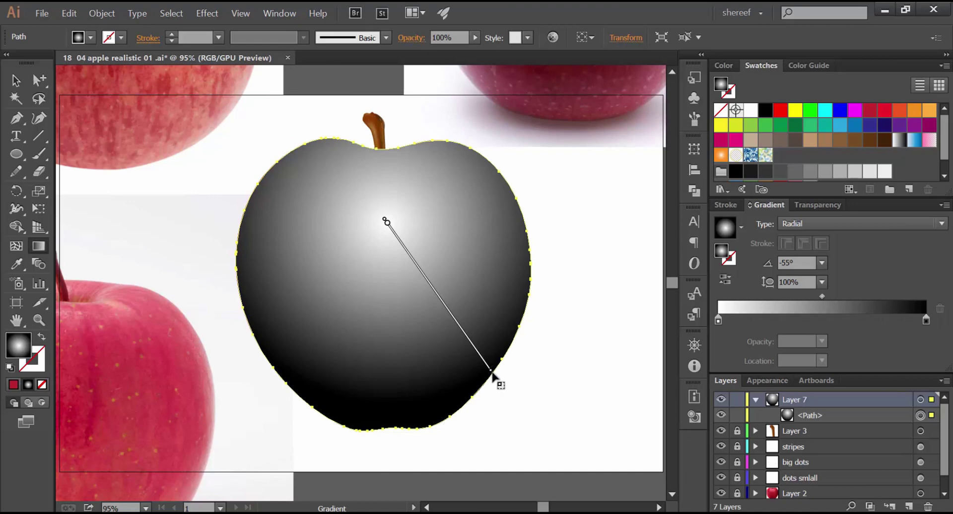
drag(490, 371, 477, 354)
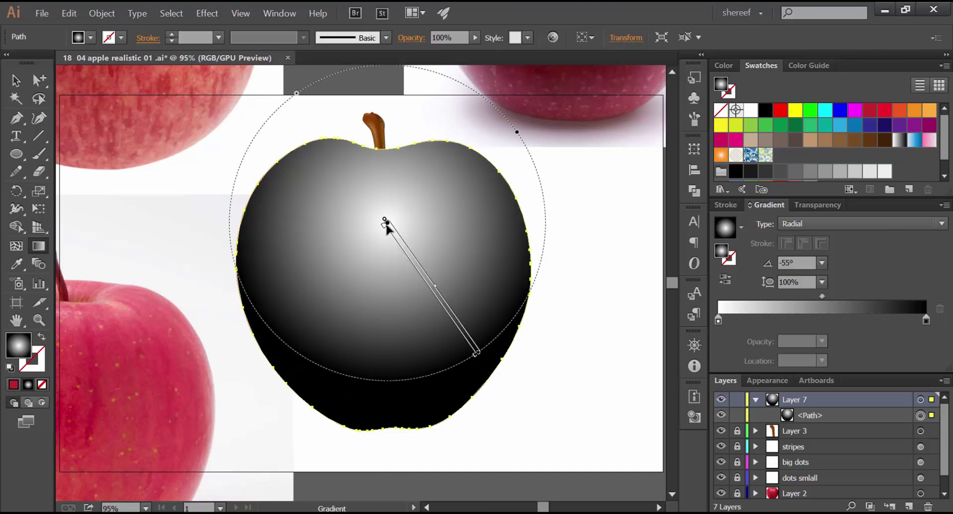
drag(386, 225, 385, 251)
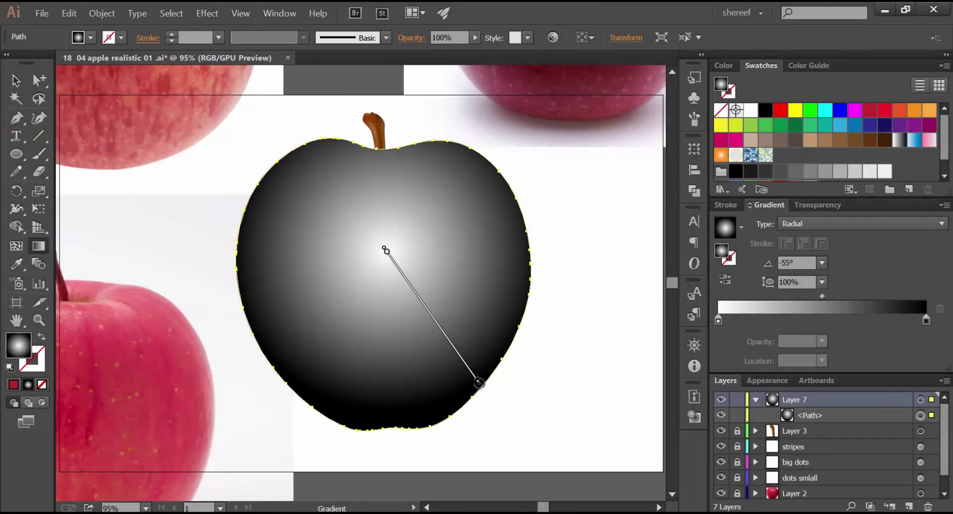
drag(479, 383, 462, 363)
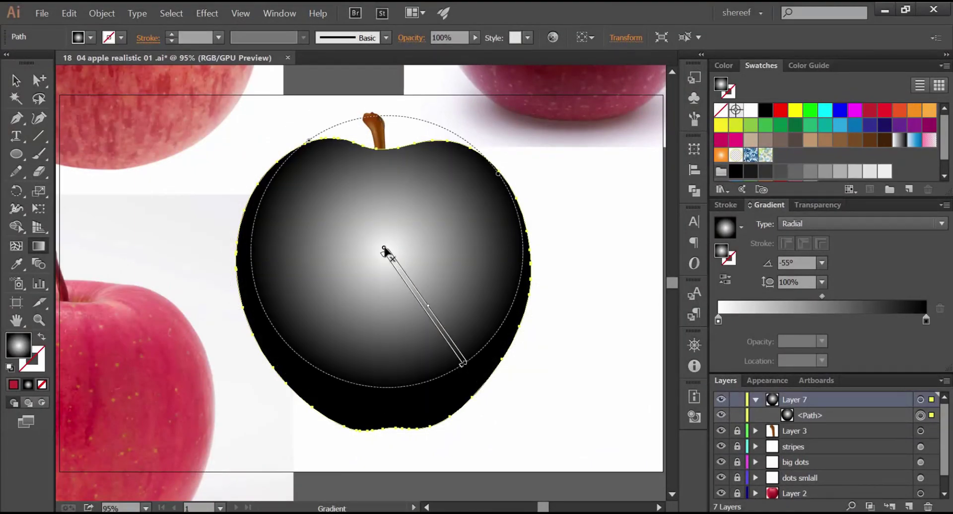
drag(384, 248, 389, 255)
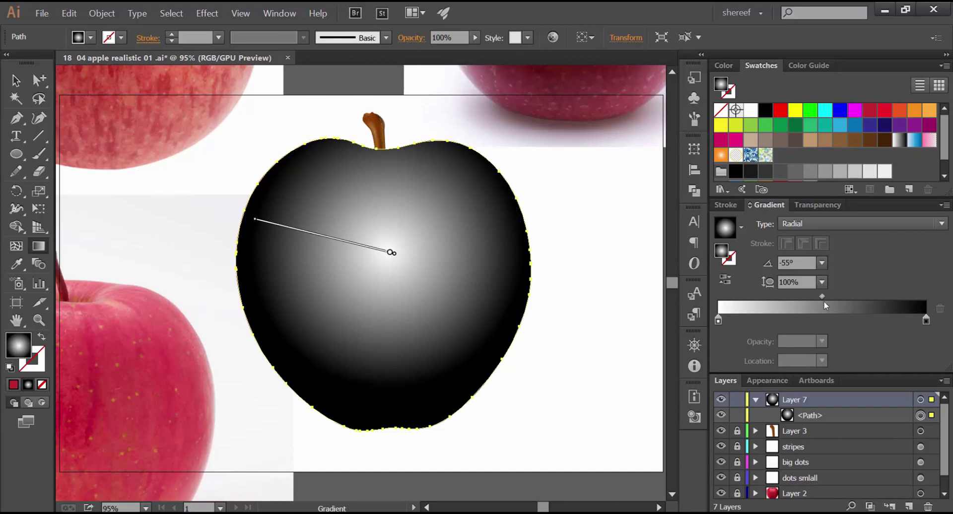
mouse_move(821, 296)
mouse_down()
mouse_move(848, 302)
mouse_move(815, 297)
mouse_up()
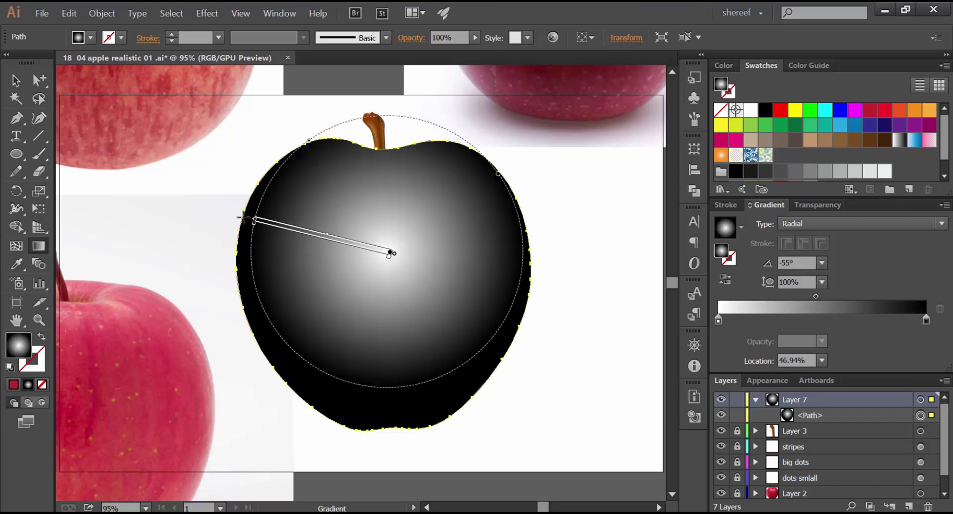
drag(219, 213, 217, 209)
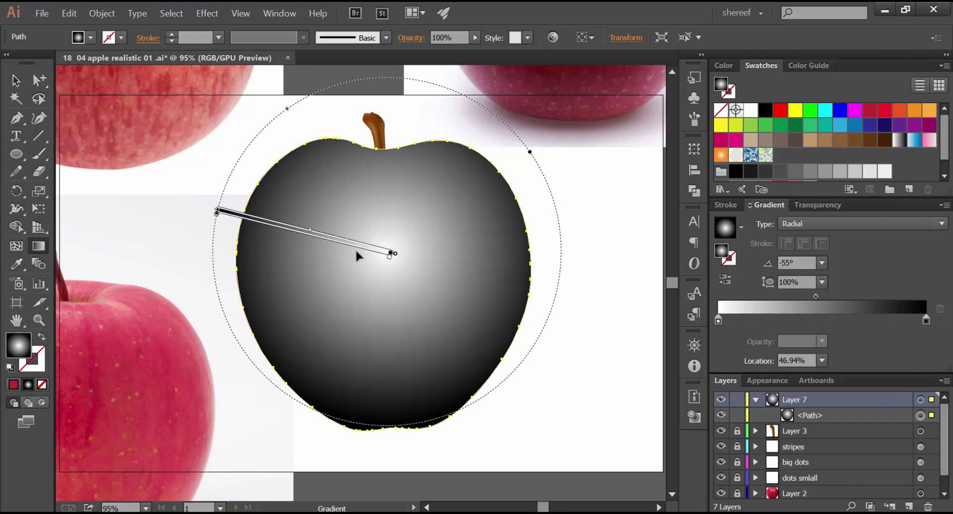
drag(219, 212, 227, 213)
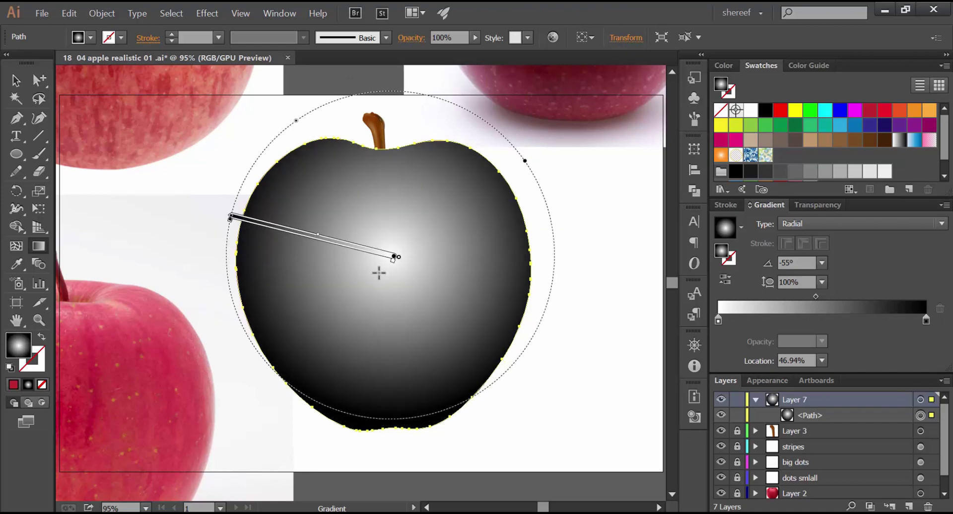
drag(400, 258, 385, 252)
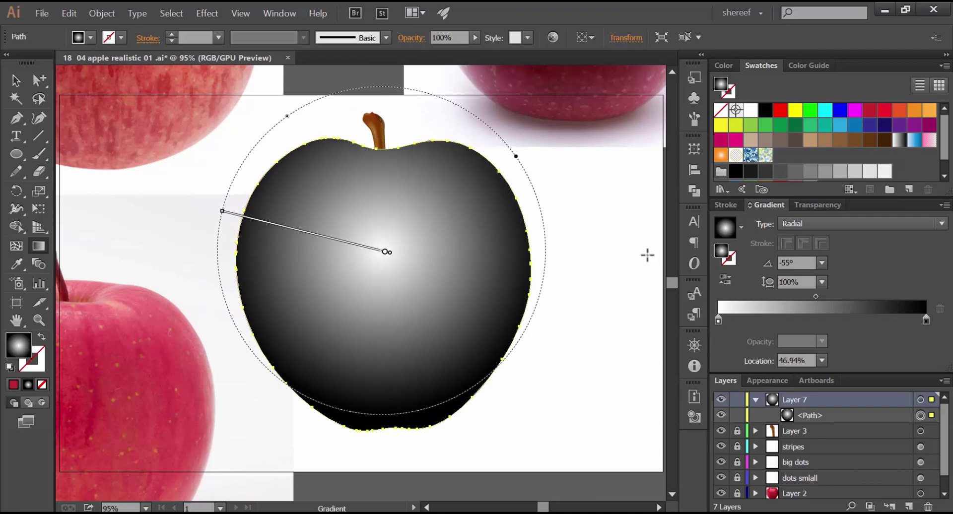
Recolor the gradient from orange at the center to dark red at the edge, and blend the path in Overlay mode at 38% opacity.
drag(871, 113, 926, 320)
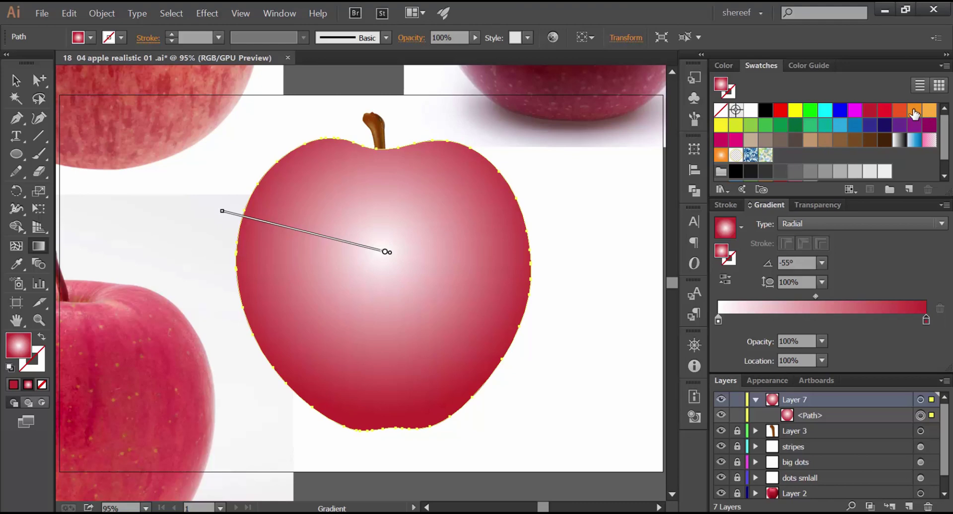
drag(914, 111, 718, 323)
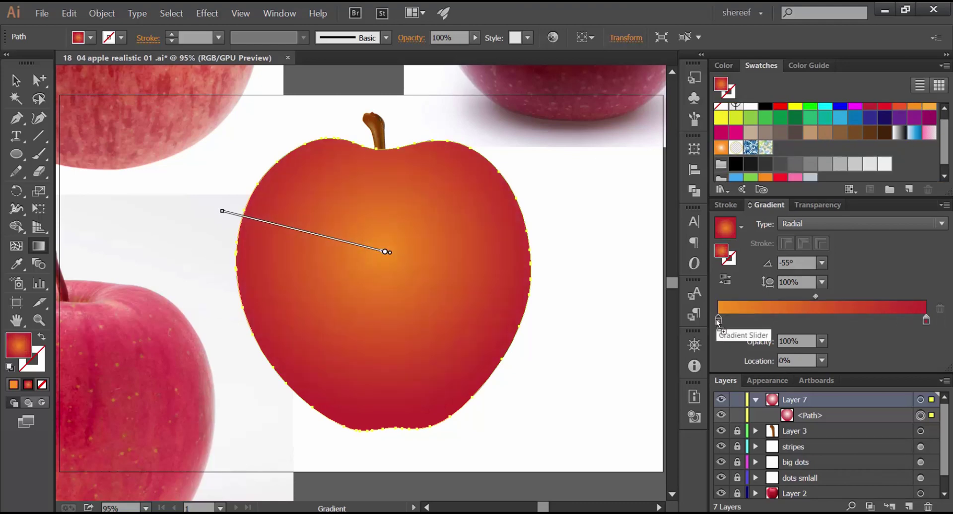
click(805, 204)
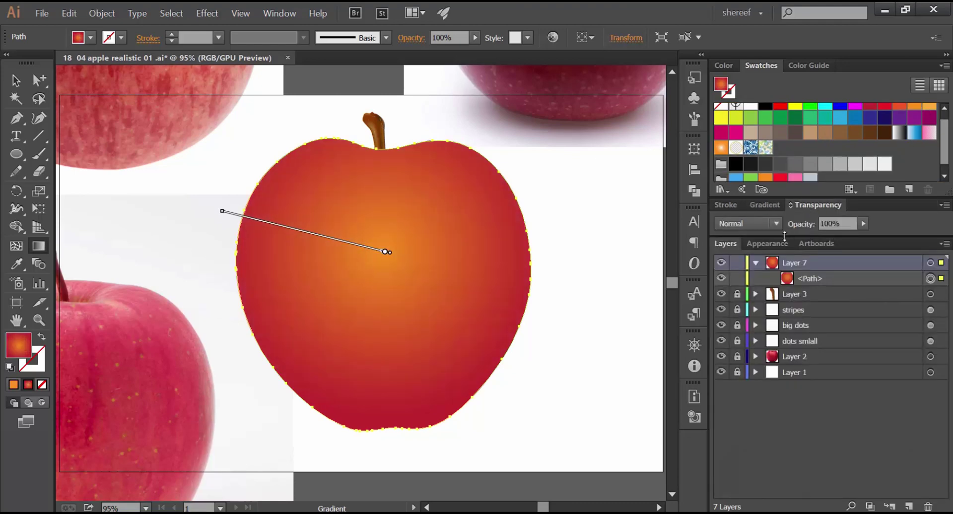
click(772, 226)
click(754, 368)
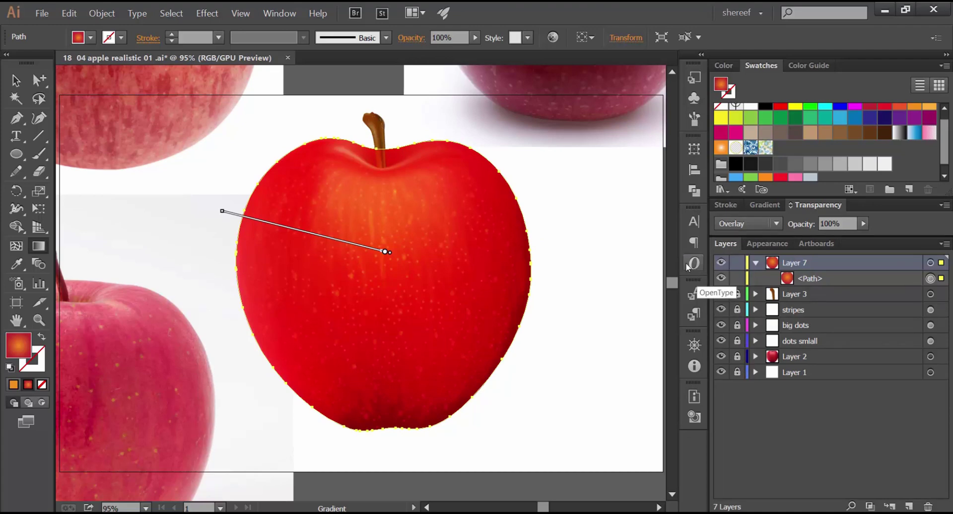
drag(864, 226, 824, 238)
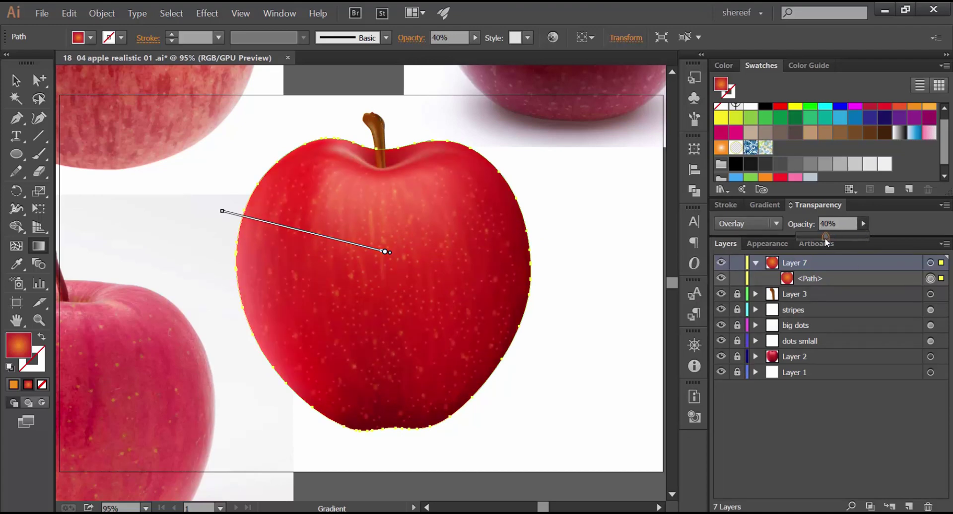
click(16, 83)
click(588, 316)
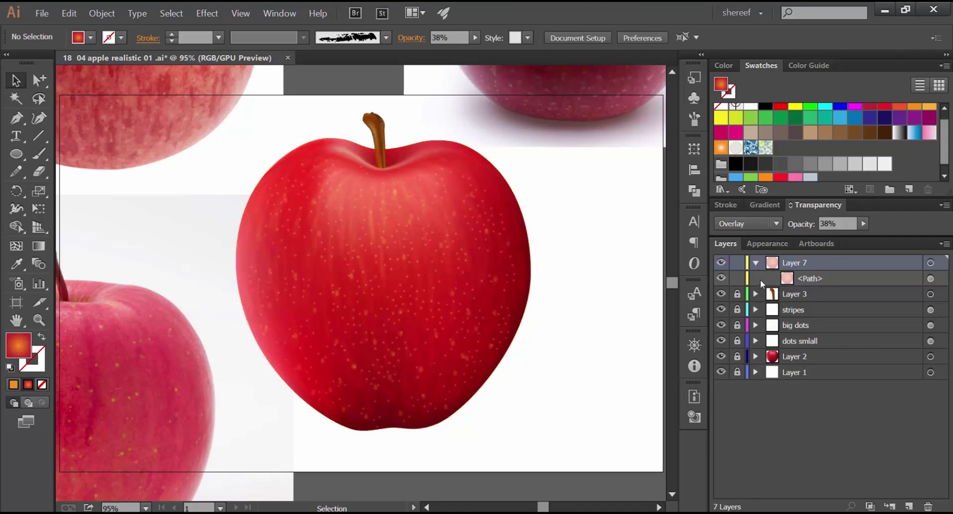
Compare the apple with and without the Layer 7 color overlay, and check it against the reference photos.
click(721, 264)
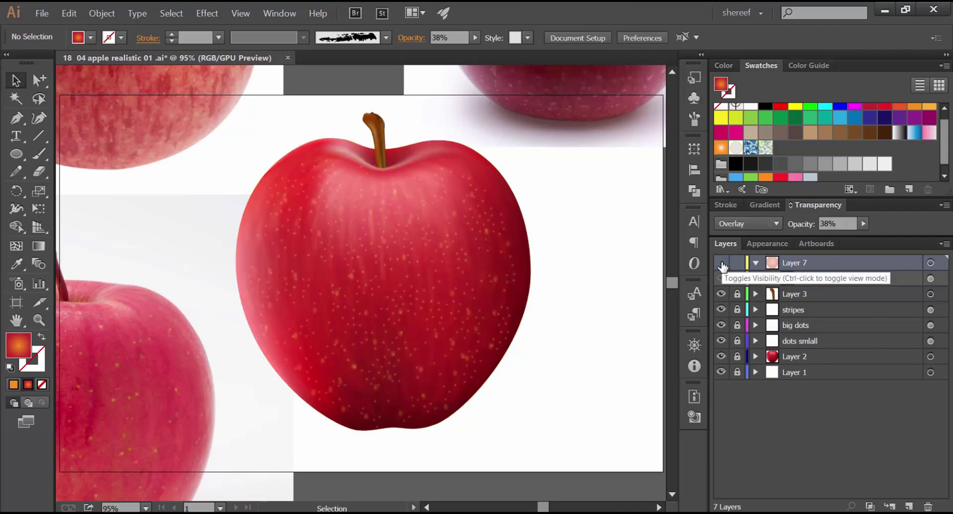
click(722, 264)
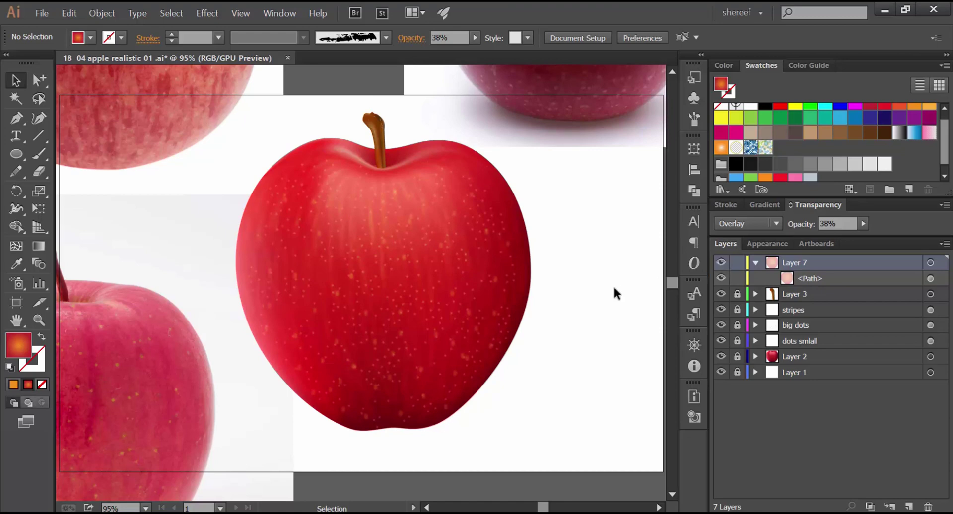
drag(581, 312, 542, 332)
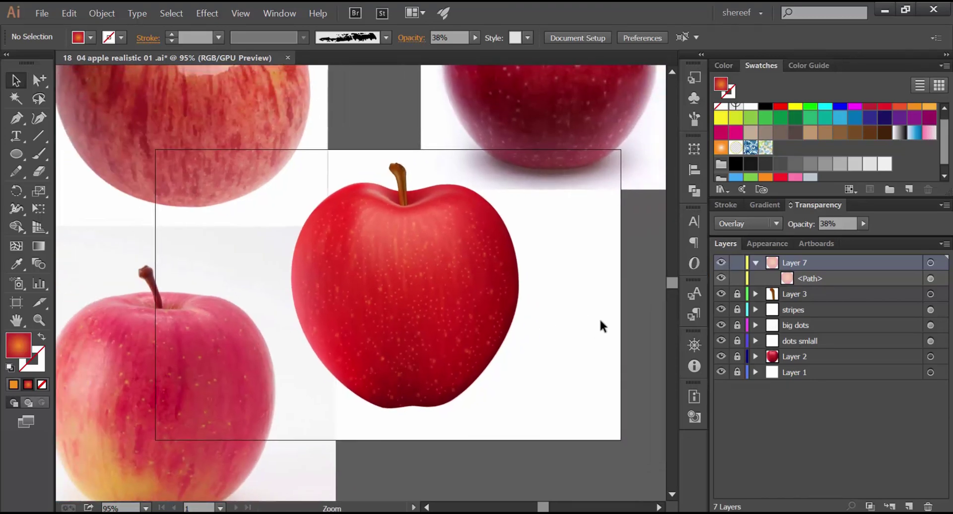
Compare the apple with and without Layer 7, and recolor the center stop of its path's radial gradient yellow.
click(721, 264)
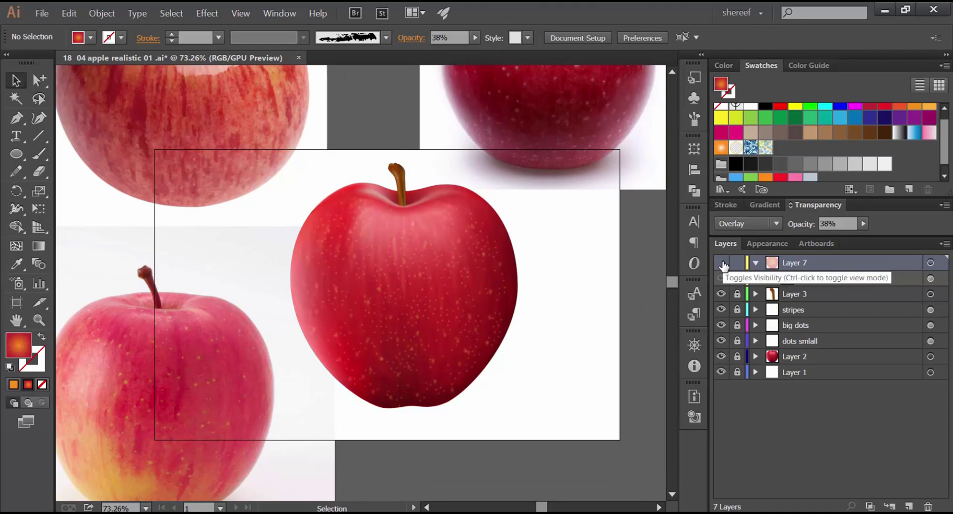
click(721, 264)
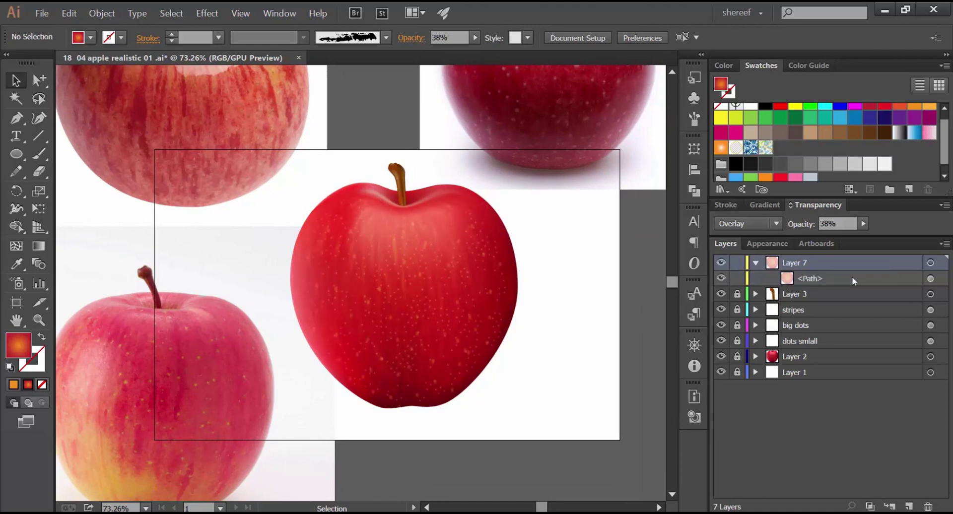
click(931, 279)
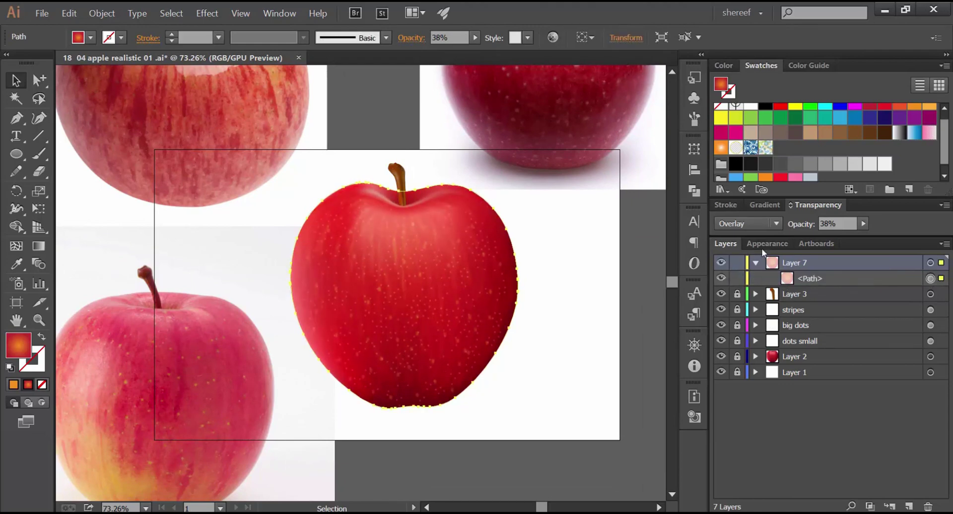
click(770, 204)
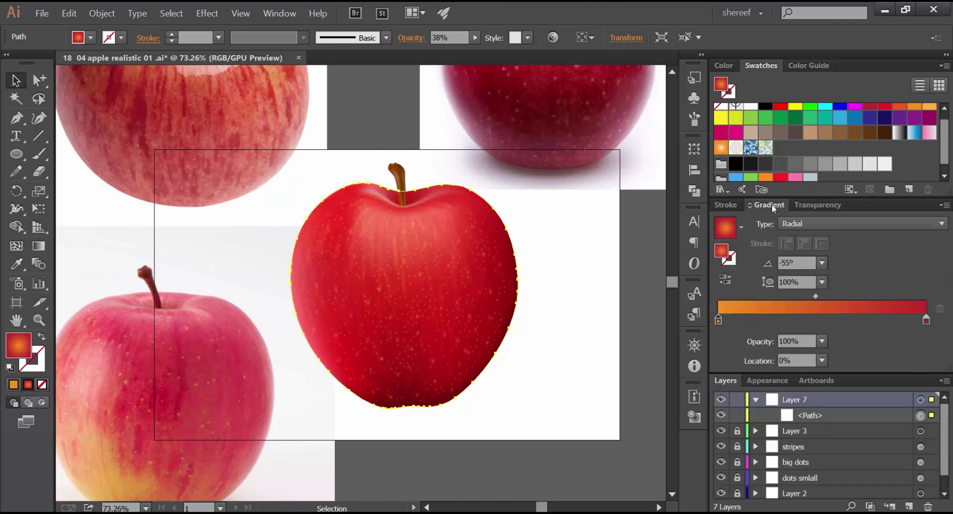
click(718, 321)
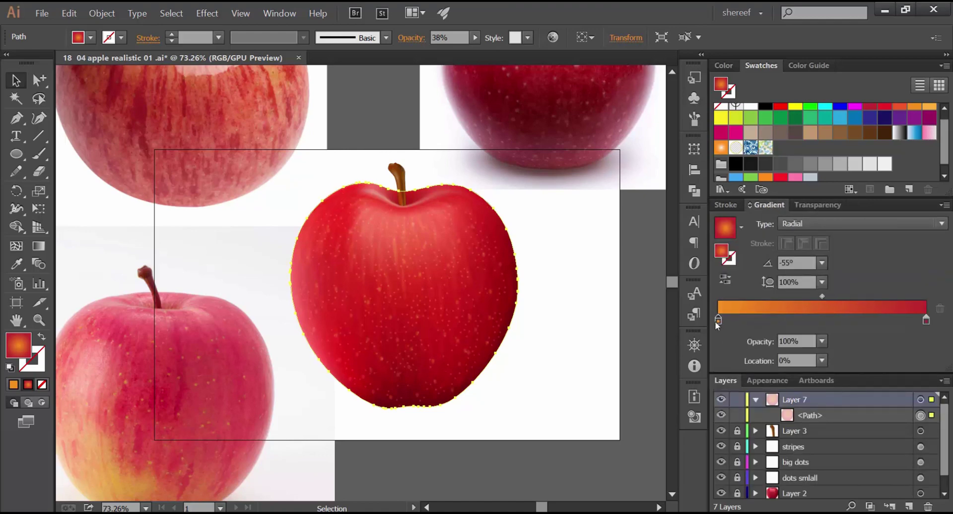
drag(721, 117, 718, 321)
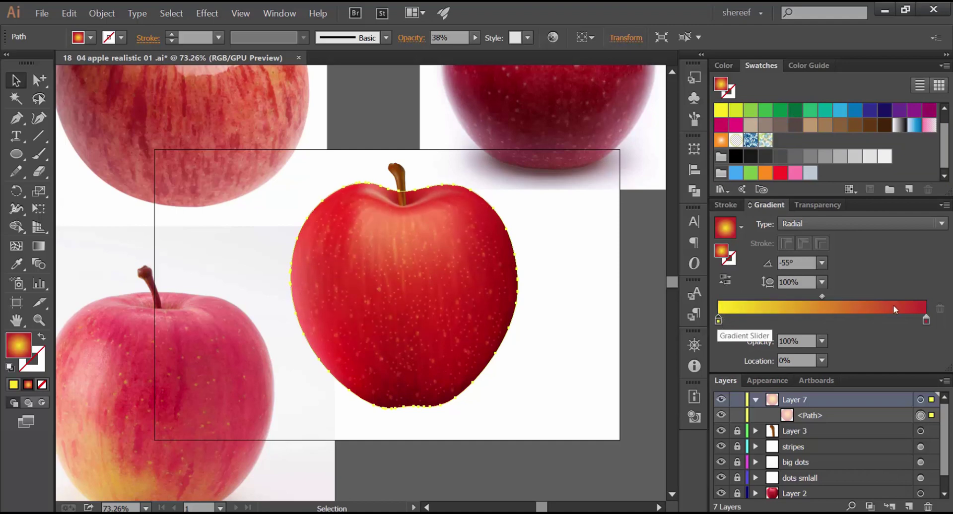
Try pure red as the gradient's edge color, and switch the stop back to dark red.
click(926, 321)
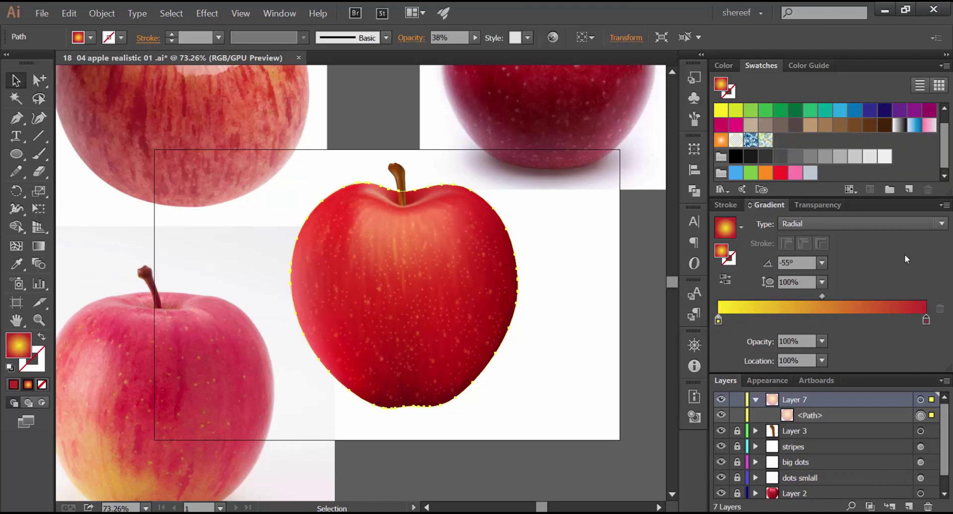
scroll(881, 171, up, 1)
mouse_move(885, 115)
mouse_down()
mouse_move(924, 296)
mouse_move(884, 225)
mouse_move(888, 110)
mouse_up()
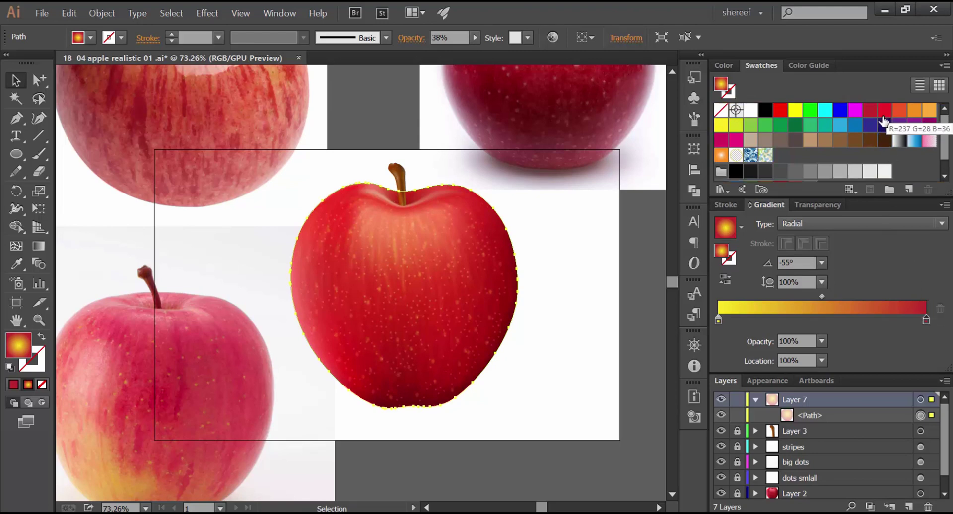
click(780, 111)
drag(846, 206, 926, 321)
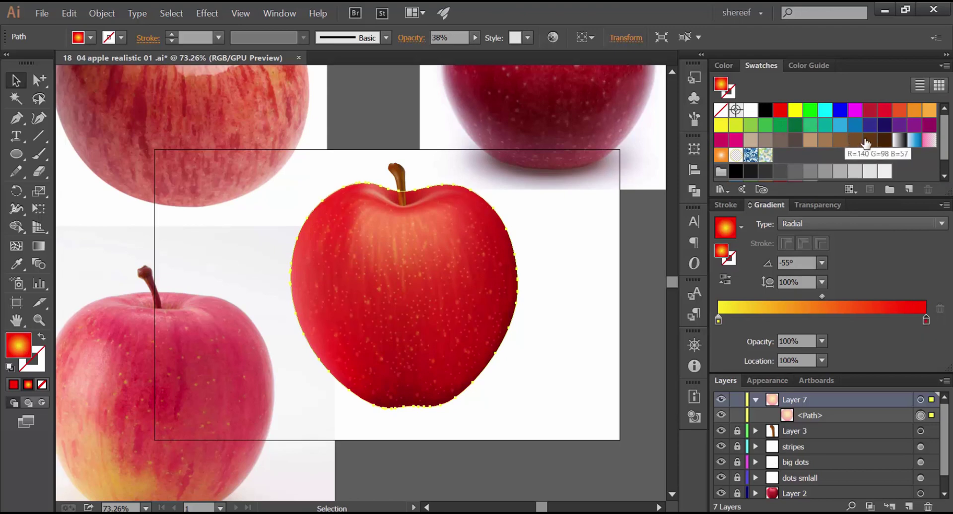
drag(871, 113, 926, 320)
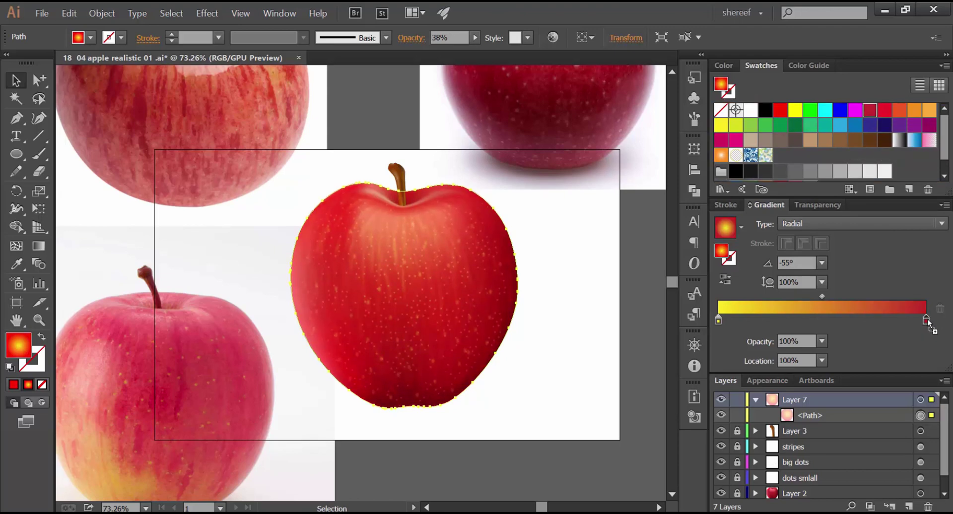
Recolor the gradient's edge stop dark brown and compare the apple with and without Layer 7.
drag(883, 137, 926, 320)
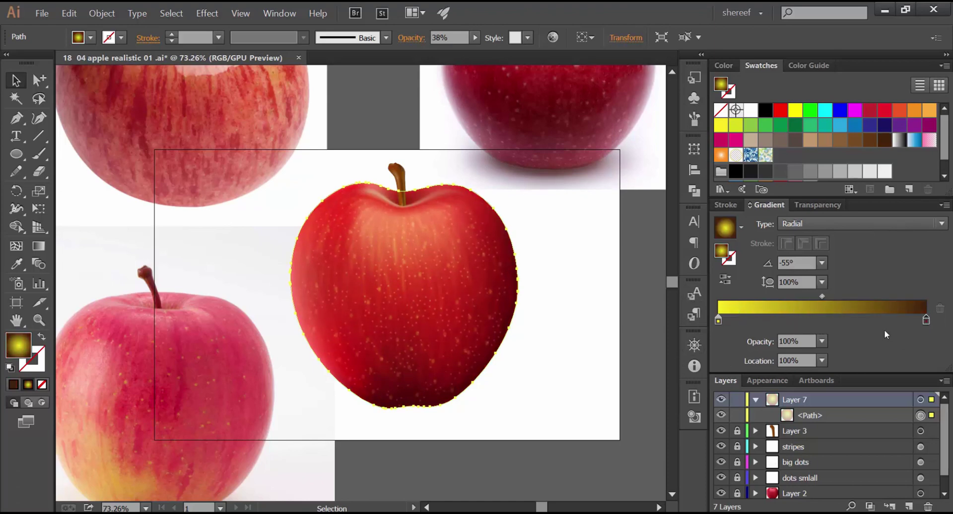
scroll(648, 324, down, 3)
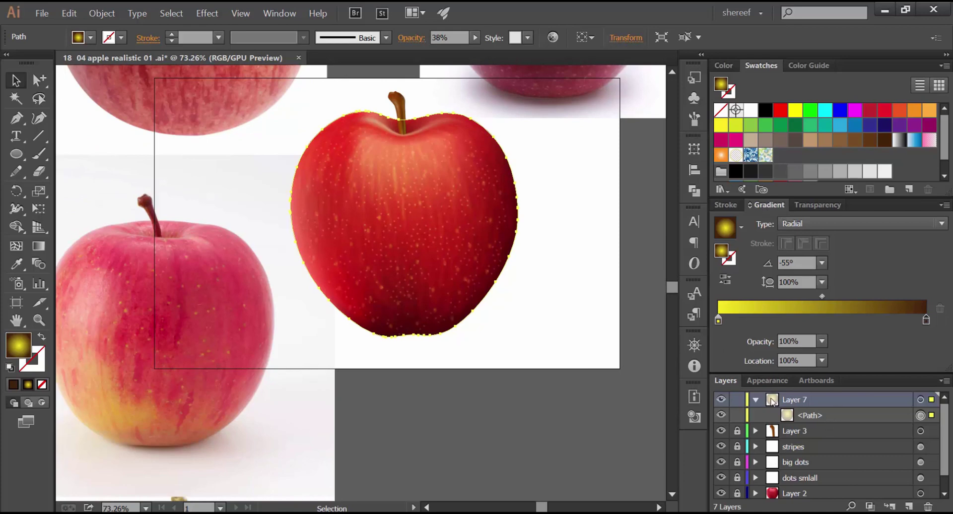
click(722, 400)
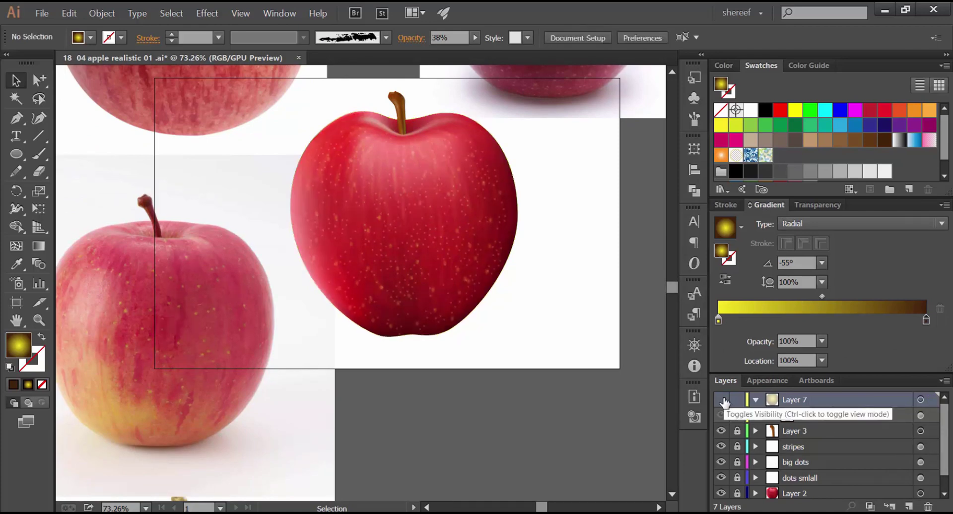
click(722, 400)
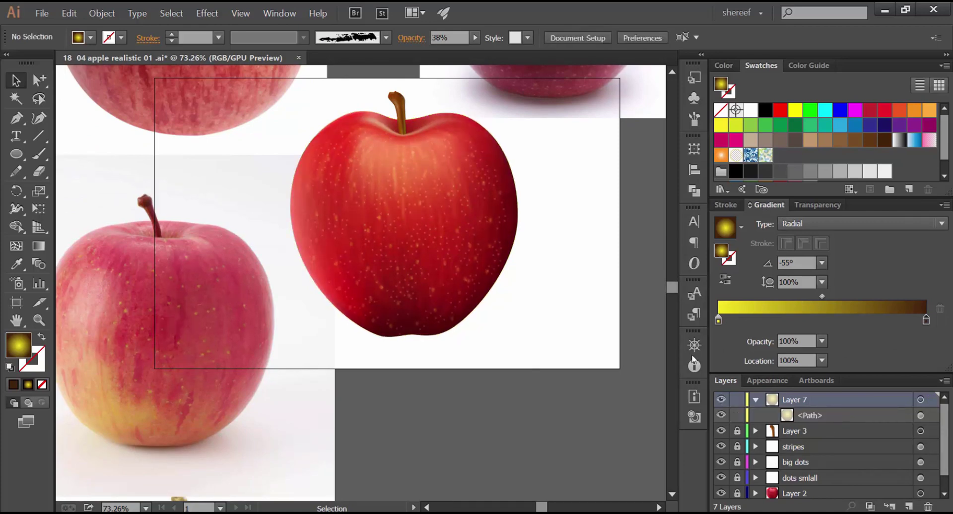
Lower the overlay path's opacity to 29% and compare the apple with and without the path.
click(920, 416)
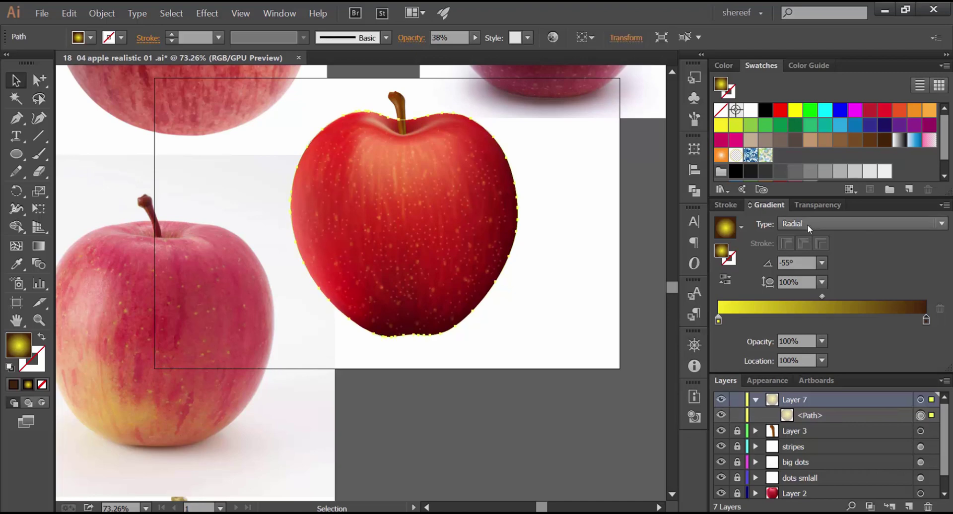
click(813, 205)
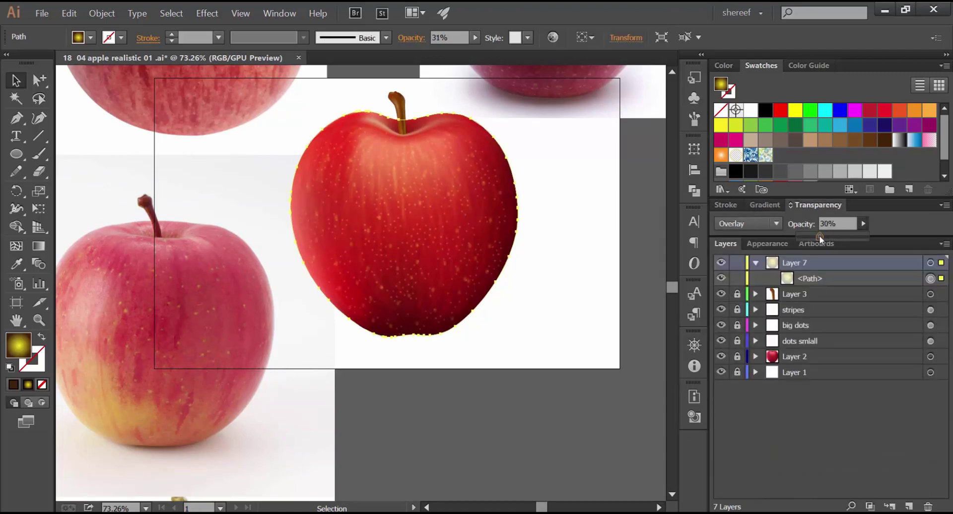
click(721, 279)
click(721, 278)
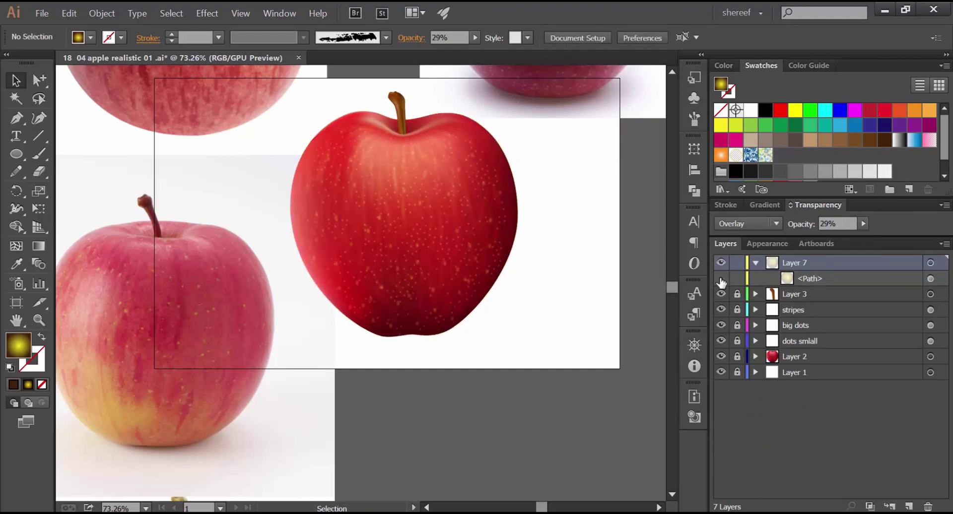
click(721, 279)
click(720, 279)
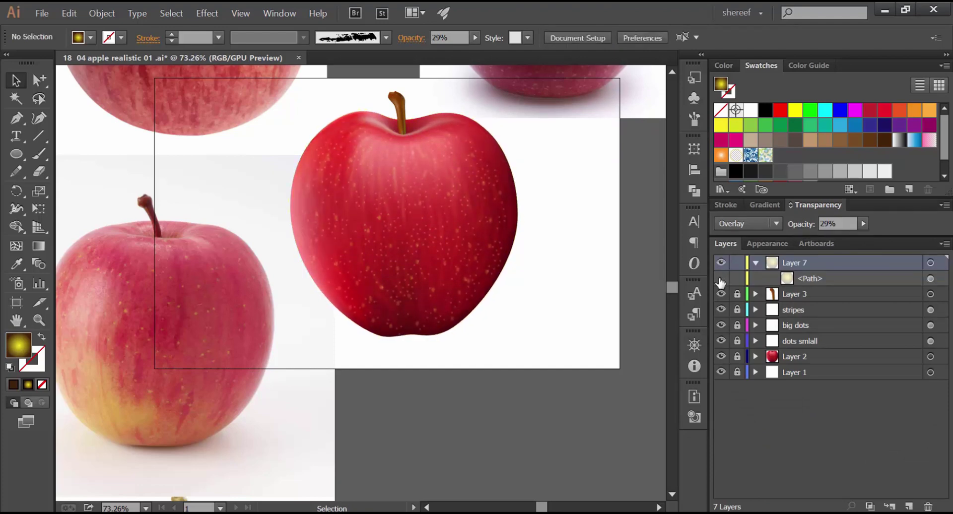
click(720, 280)
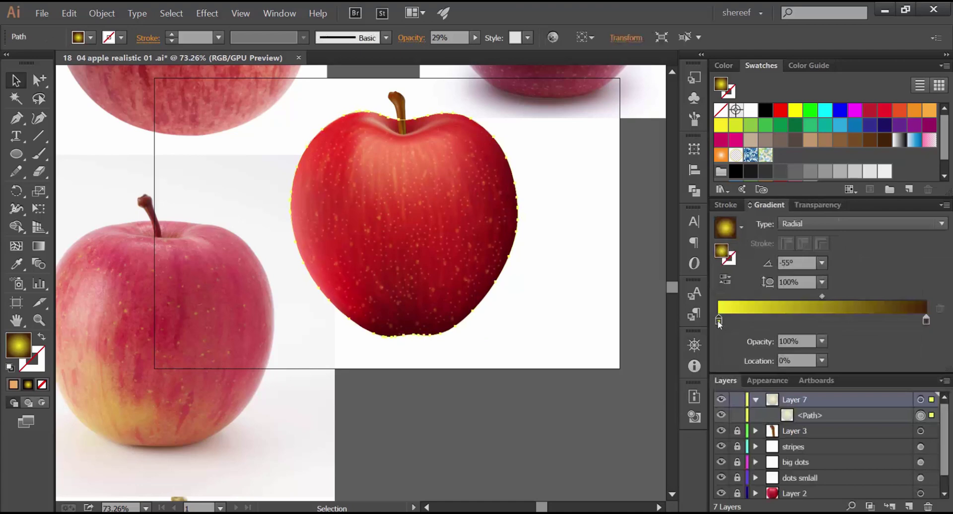
Recolor the gradient's center stop orange with a green value of 136, and reduce its saturation in HSB mode.
double_click(718, 321)
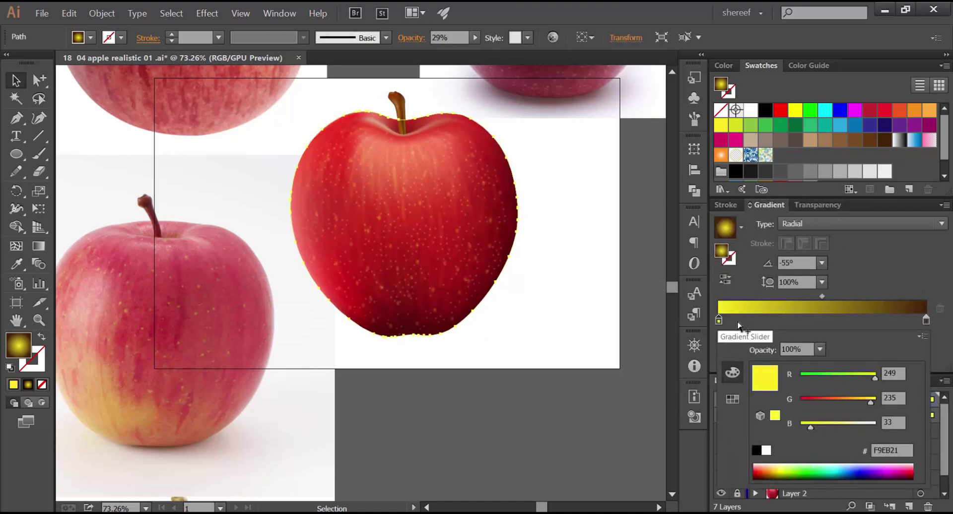
drag(858, 402, 840, 403)
click(918, 338)
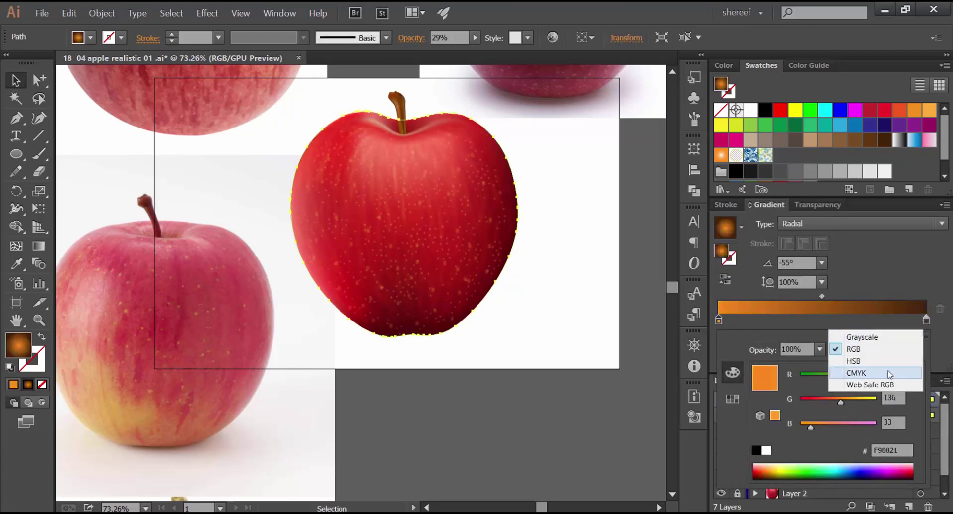
click(886, 362)
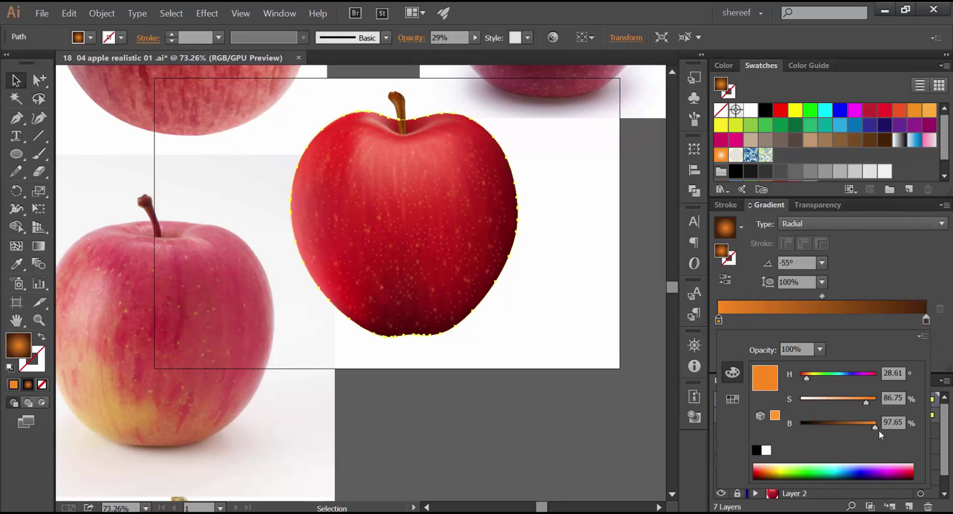
drag(865, 402, 850, 404)
key(Escape)
Compare the apple with and without Layer 7, leave the layer visible, and collapse and lock it.
click(722, 402)
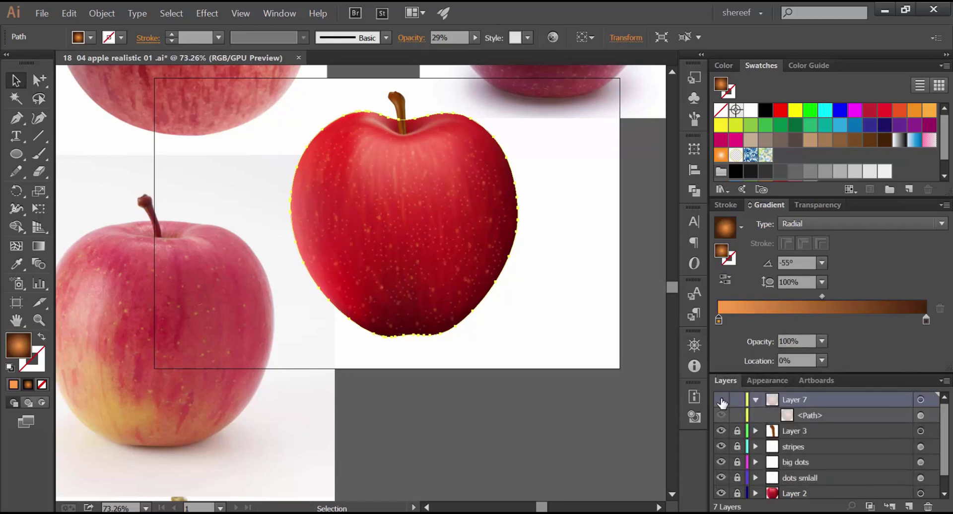
click(721, 400)
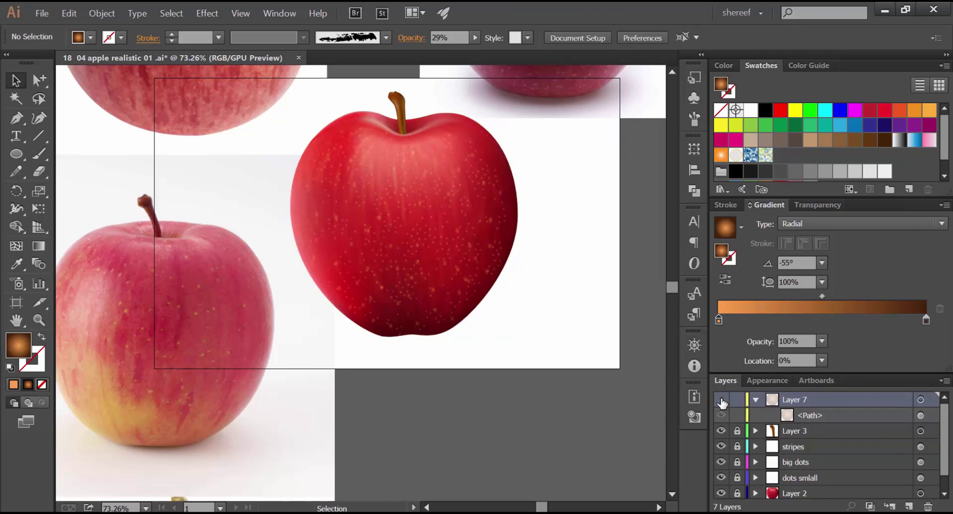
click(722, 402)
click(755, 400)
click(737, 400)
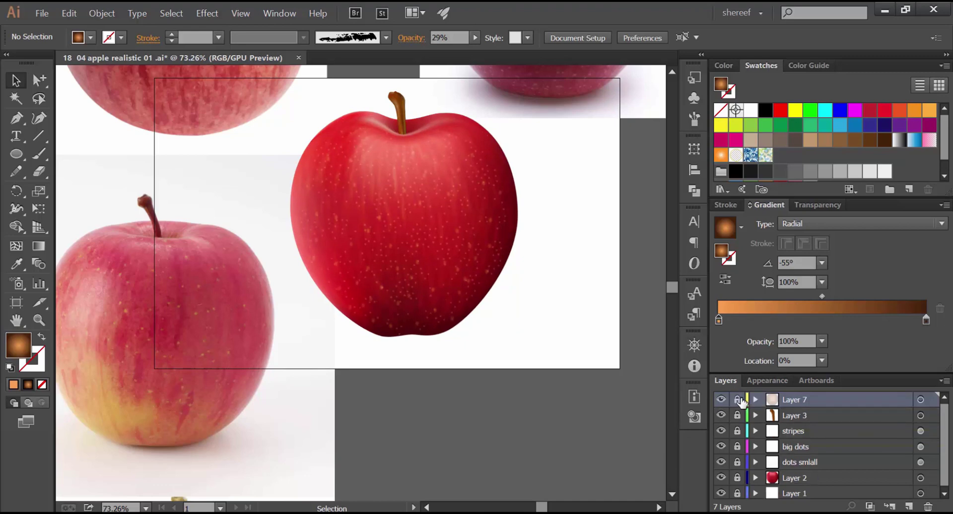
Examine the skin around the stems and the stripes on the reference apples, comparing them with the top of the drawn apple.
drag(430, 194, 478, 256)
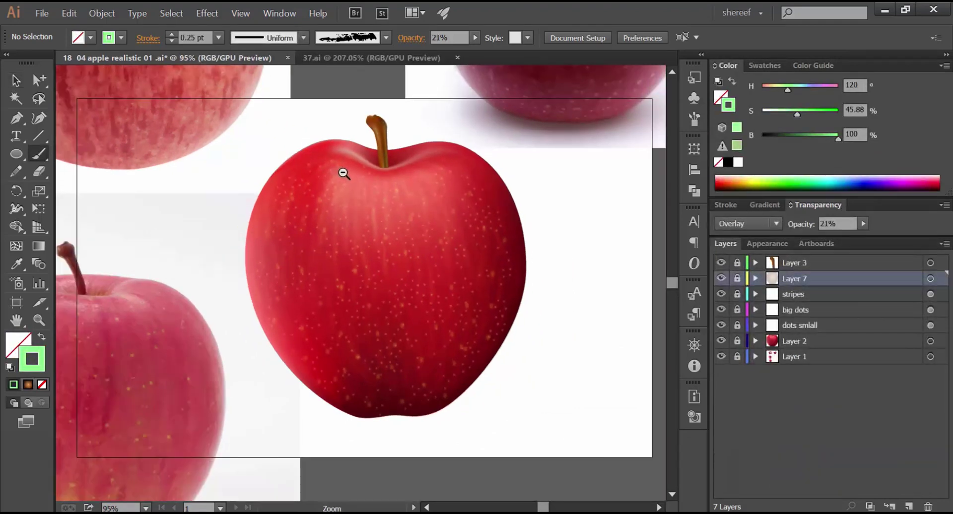
scroll(343, 164, down, 3)
drag(355, 230, 366, 349)
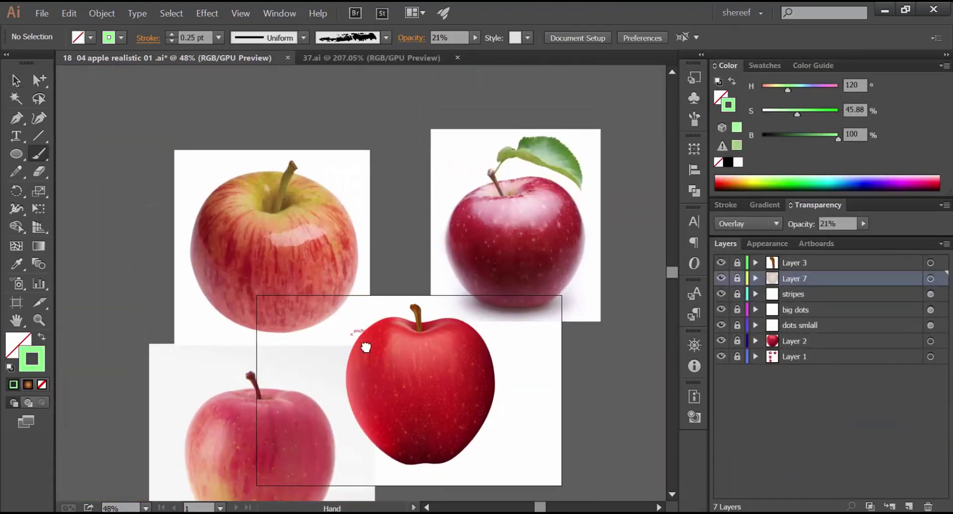
key(ctrl+space)
drag(273, 207, 307, 203)
click(308, 204)
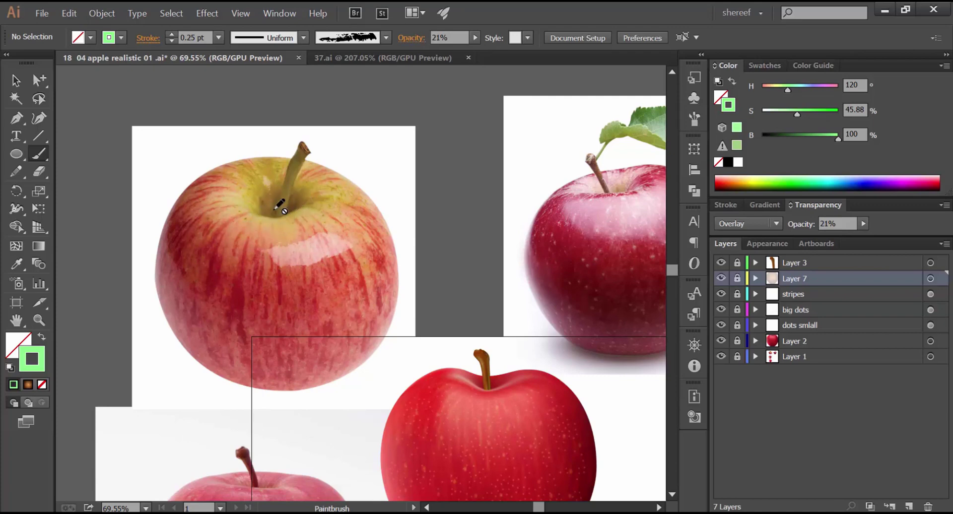
key(space)
drag(251, 271, 262, 99)
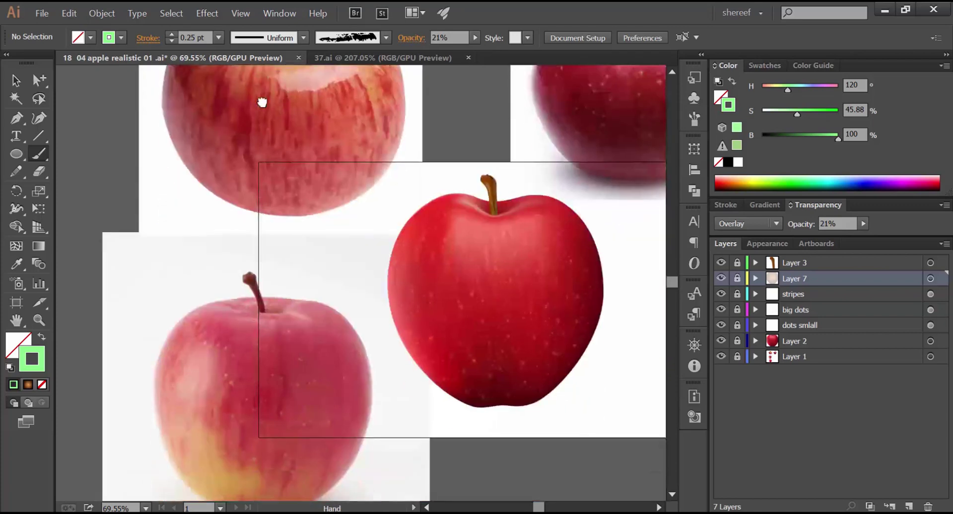
drag(307, 166, 310, 119)
mouse_move(291, 287)
mouse_down()
mouse_move(304, 174)
mouse_move(415, 147)
mouse_move(362, 283)
mouse_move(349, 269)
mouse_move(527, 291)
mouse_up()
key(ctrl+space)
drag(442, 343, 468, 284)
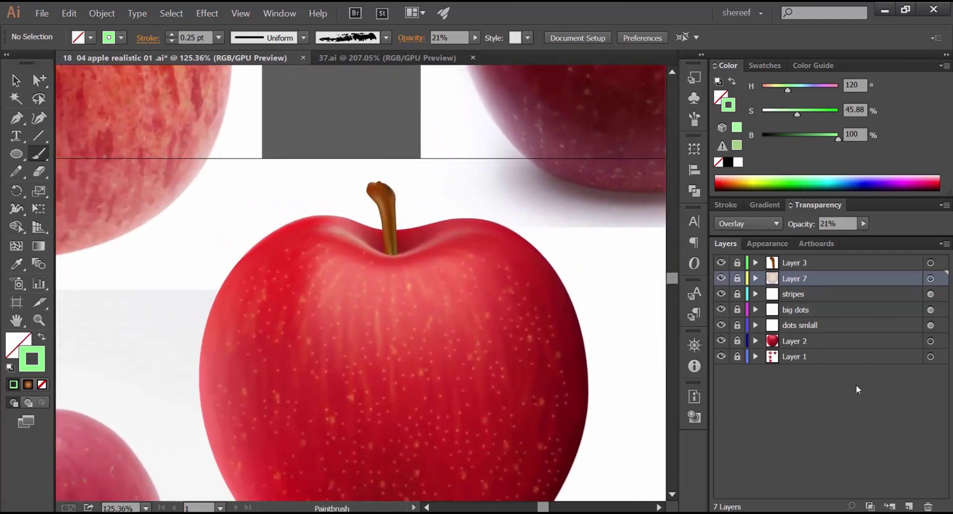
Add a new layer directly above Layer 7 and name it "green stripes".
click(909, 506)
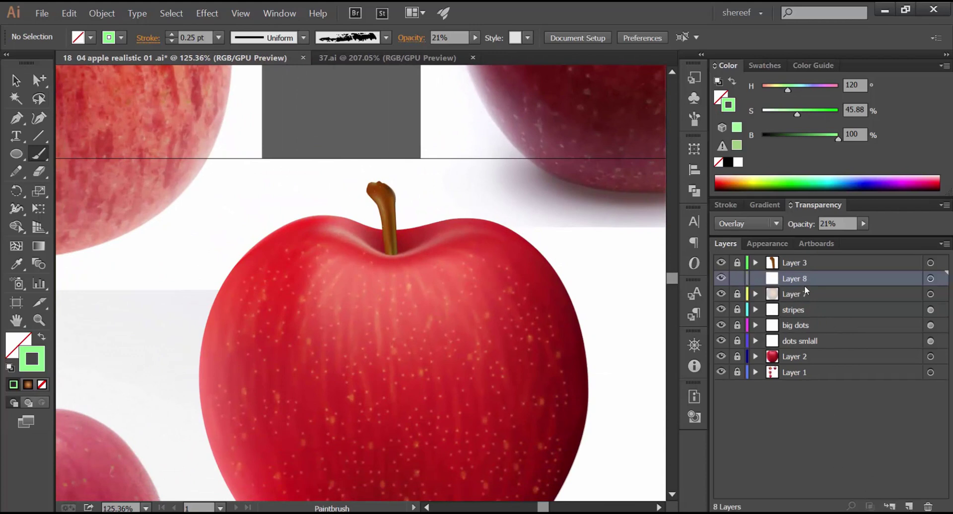
double_click(802, 281)
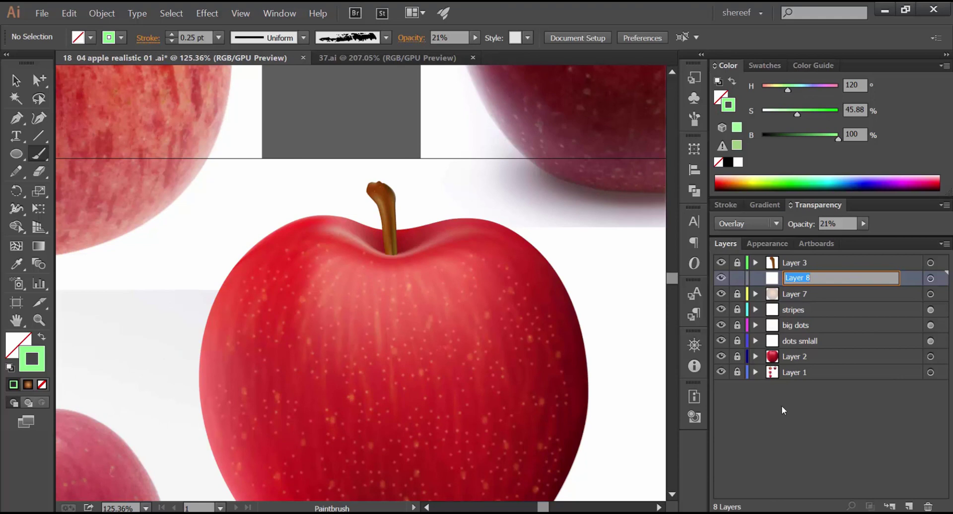
text(green stripes)
key(Return)
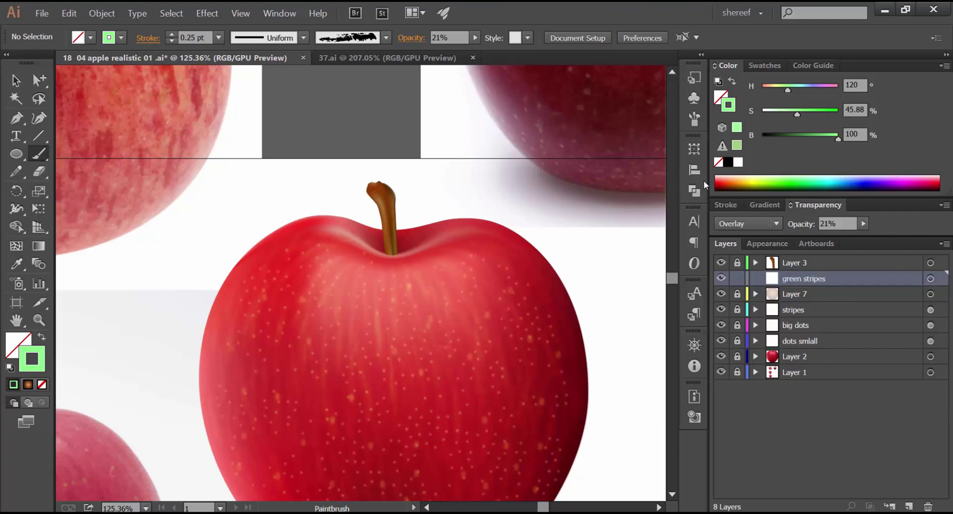
Set the Dry Brush 7 stroke color to a light green with hue 120°, saturation 47.06% and brightness 100%.
click(694, 118)
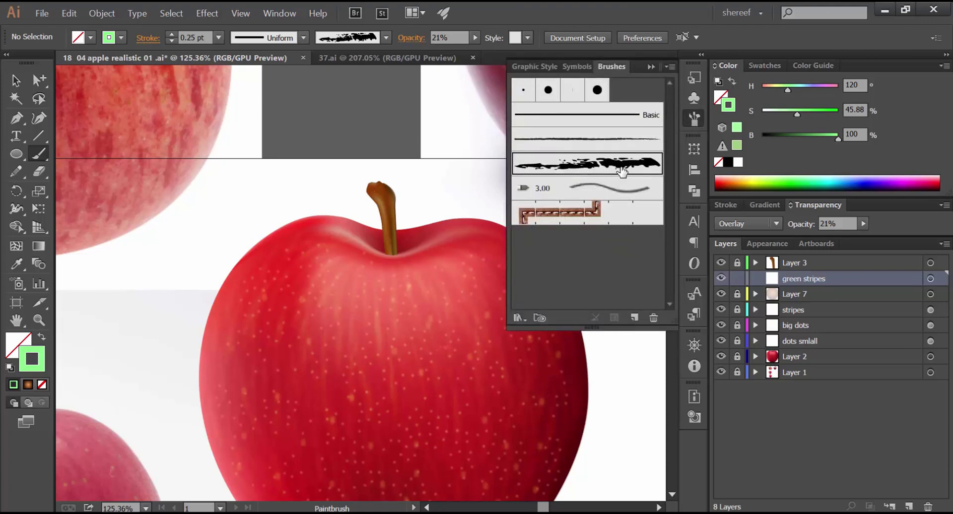
click(694, 118)
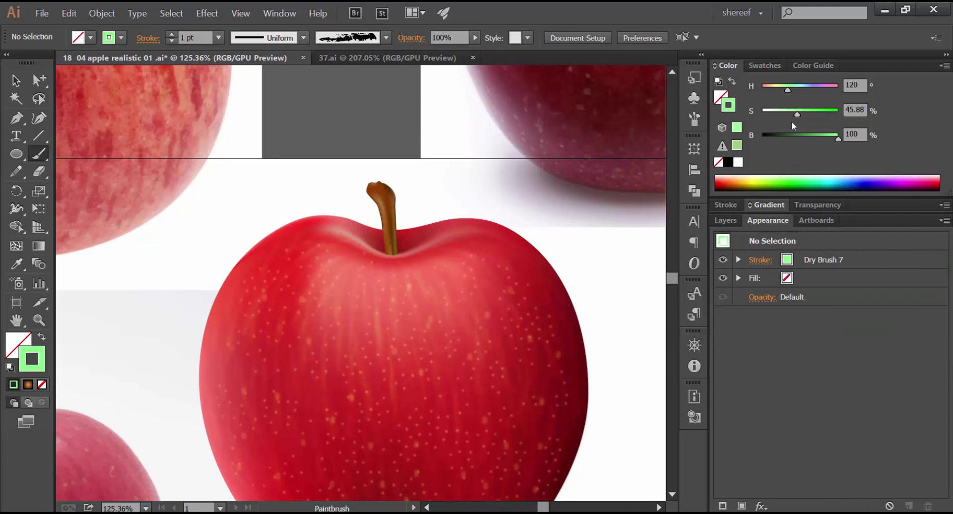
click(765, 66)
click(810, 109)
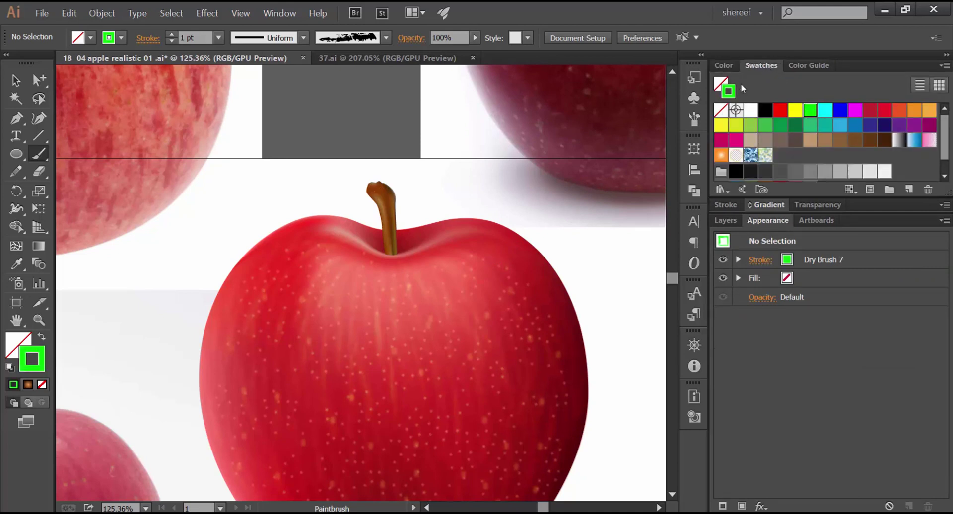
click(724, 65)
drag(808, 111, 800, 117)
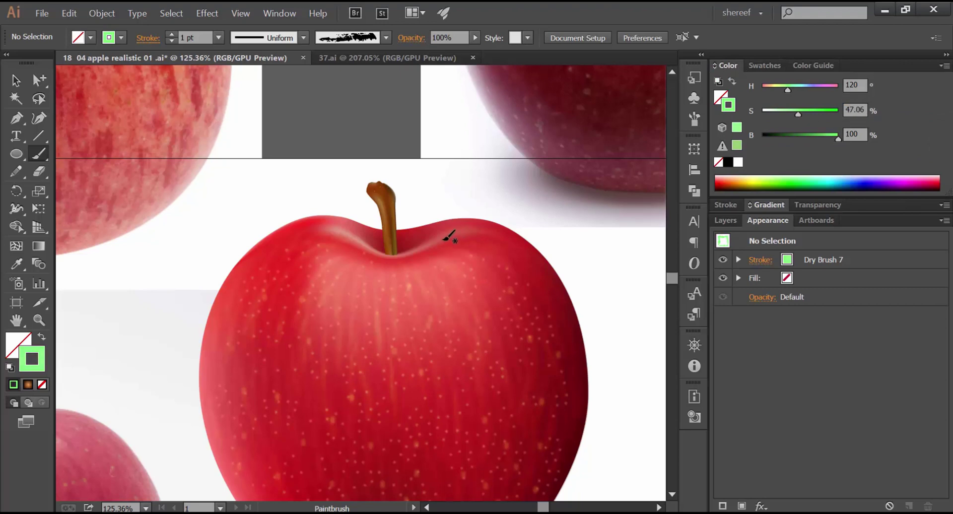
Paint a short diagonal green stripe on the apple's right shoulder and thin its stroke to 0.25 pt.
drag(441, 243, 491, 287)
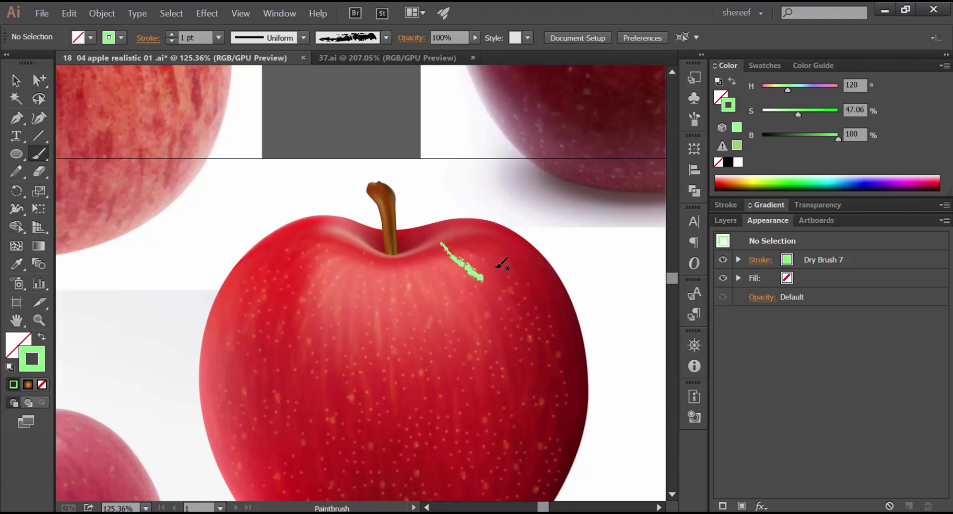
ctrl+click(467, 270)
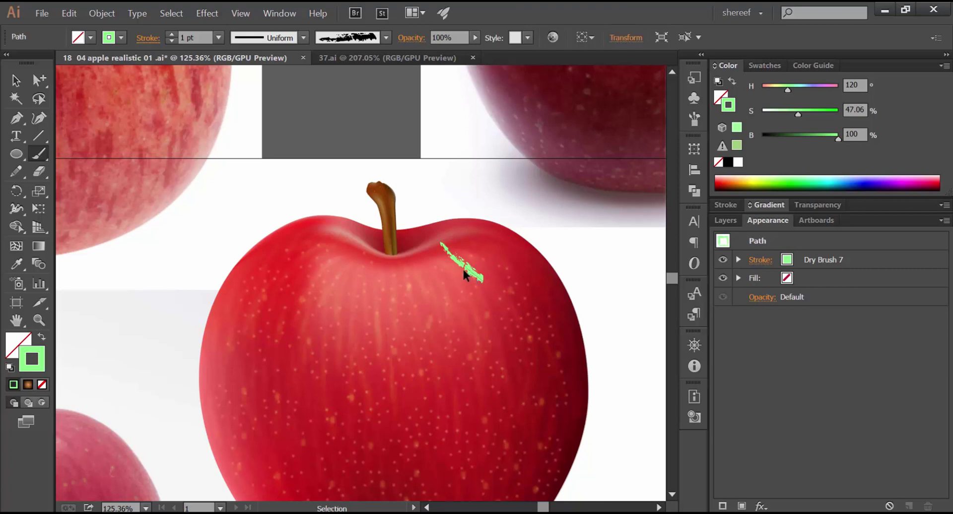
drag(466, 272, 530, 279)
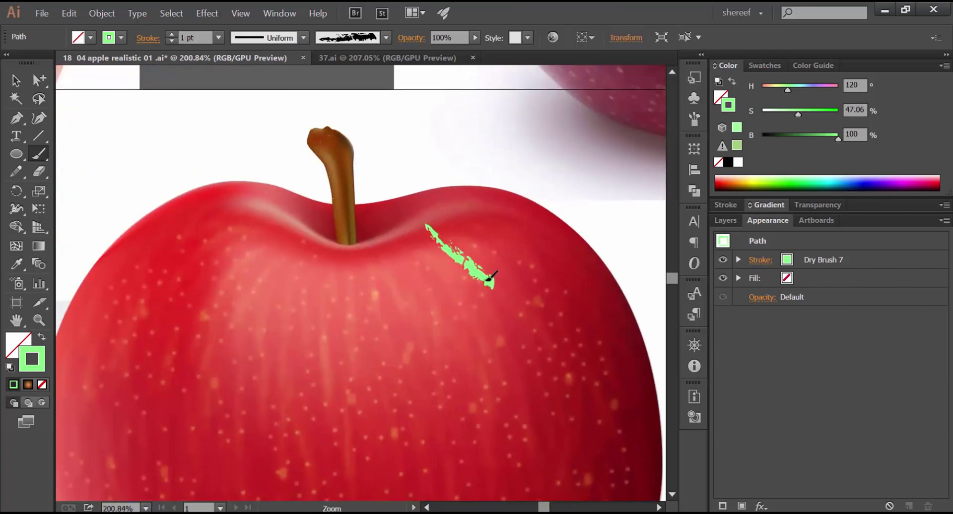
key(ctrl)
click(725, 220)
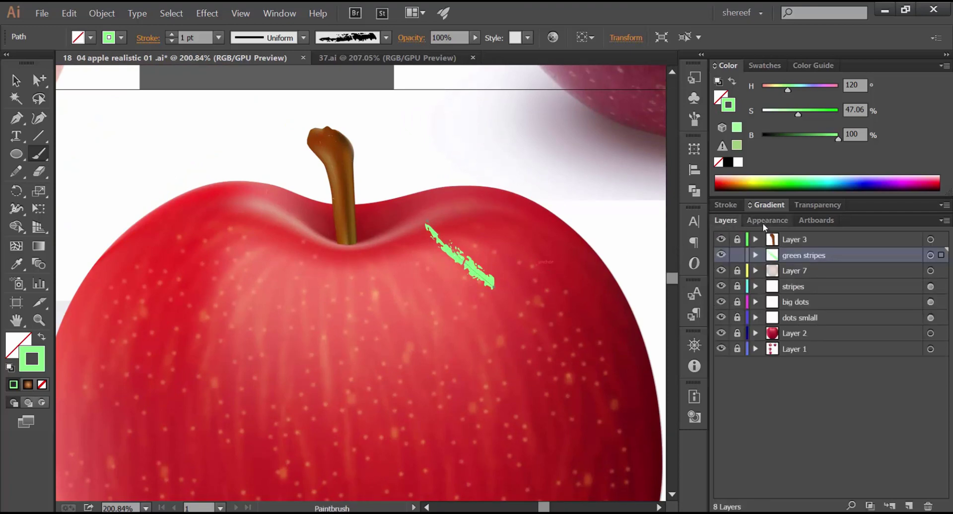
click(767, 219)
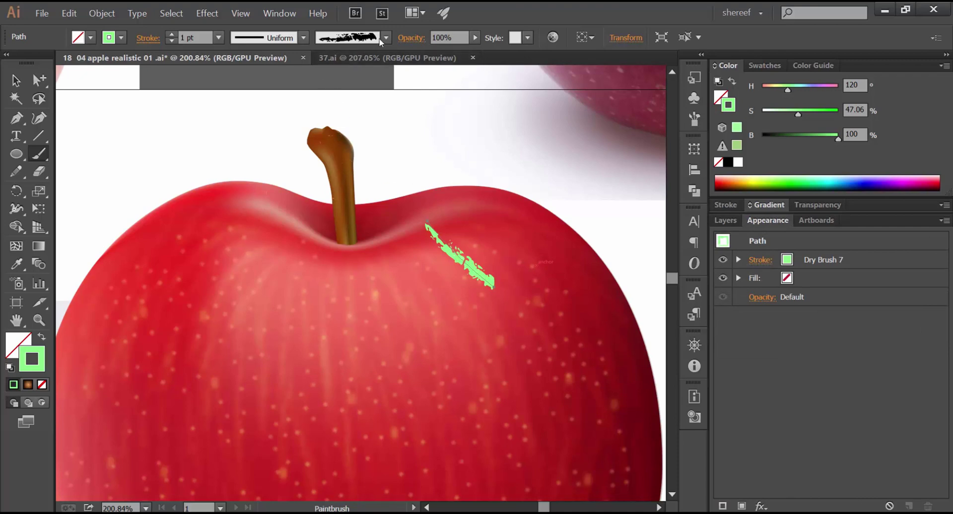
click(217, 40)
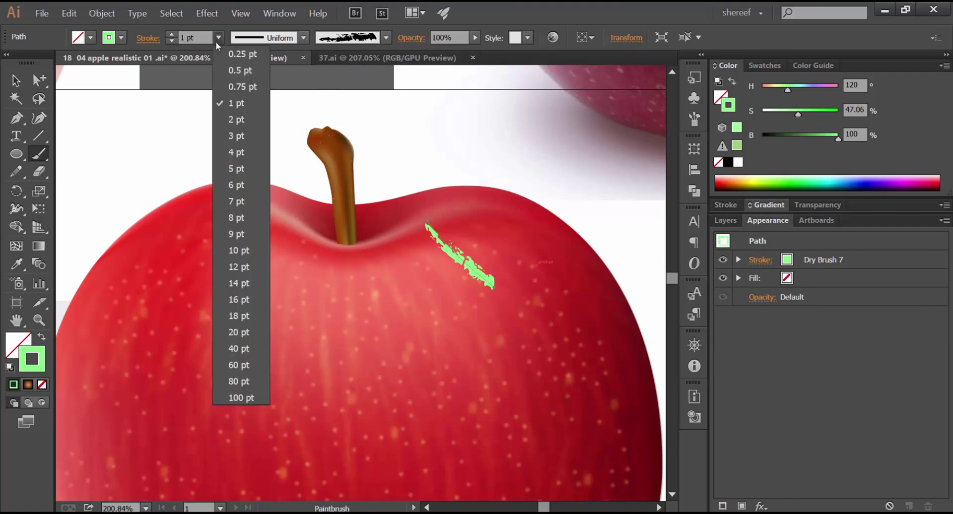
click(245, 69)
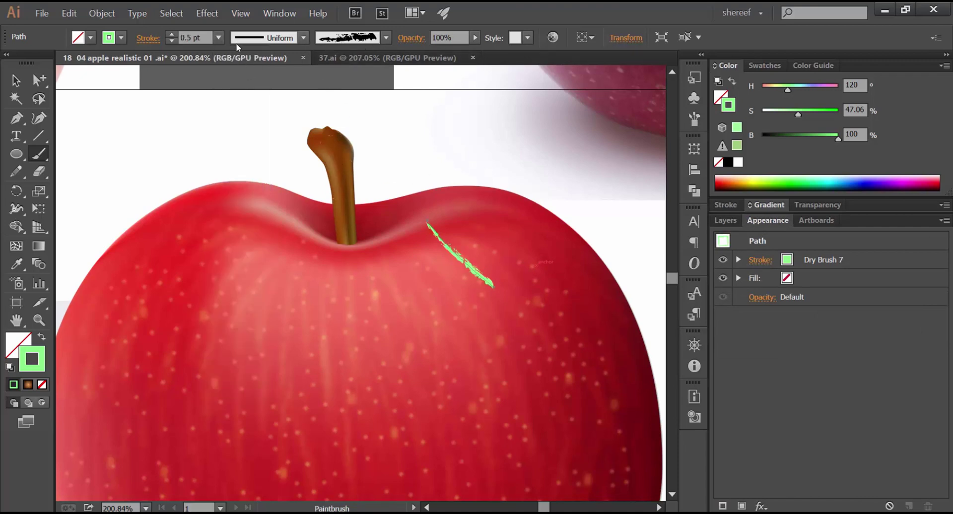
click(219, 38)
click(237, 60)
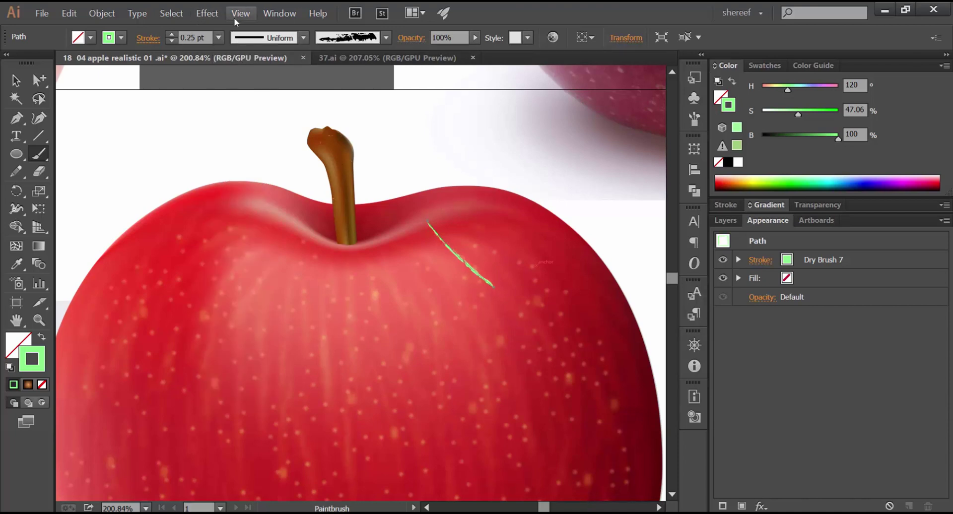
Apply a Gaussian Blur with a 1-pixel radius to the green stripe.
click(215, 15)
mouse_move(252, 243)
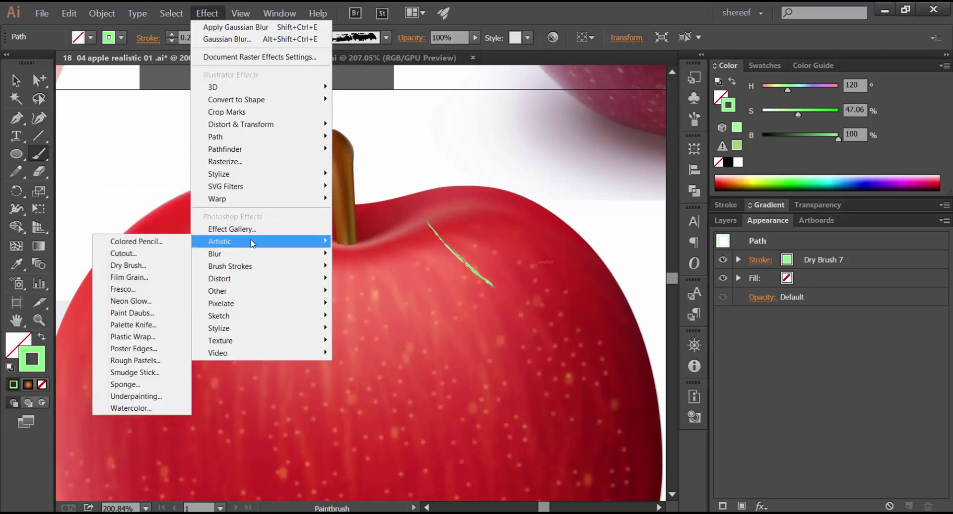
mouse_move(219, 254)
click(132, 253)
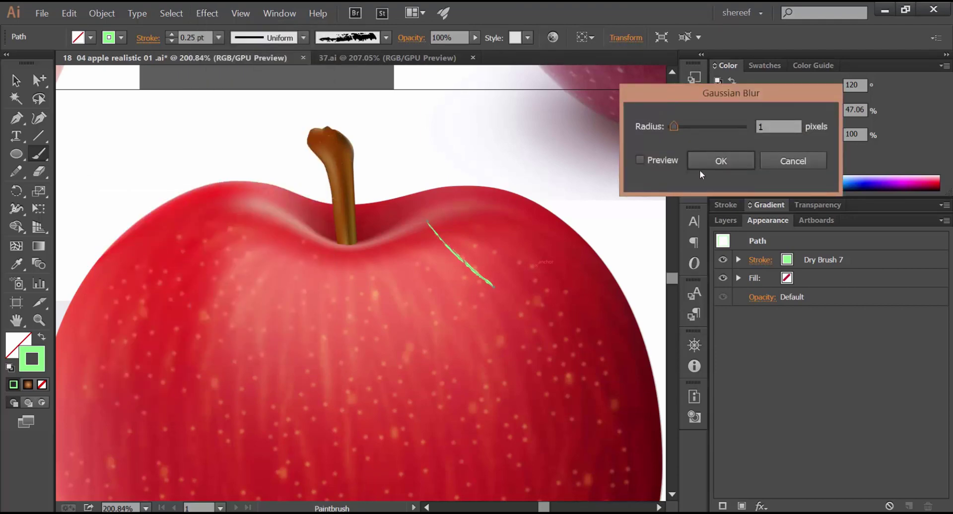
click(666, 160)
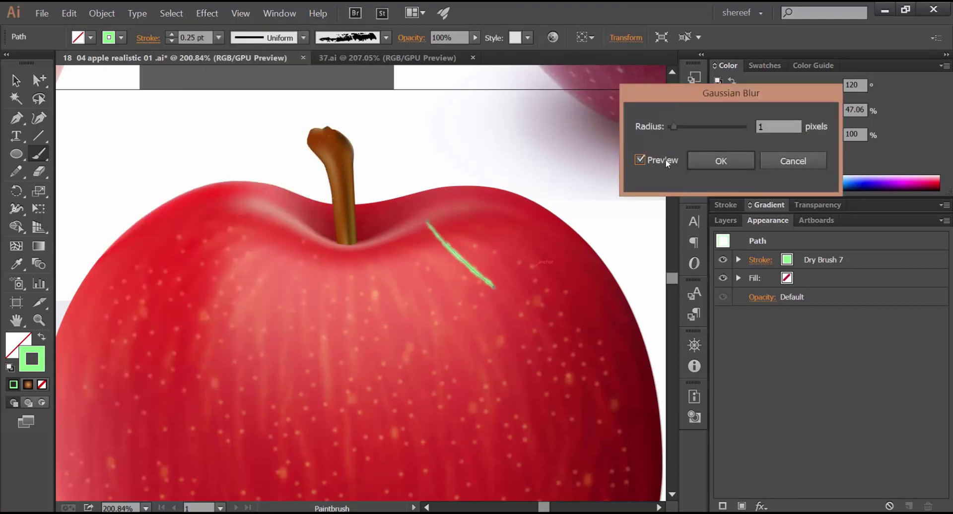
click(720, 161)
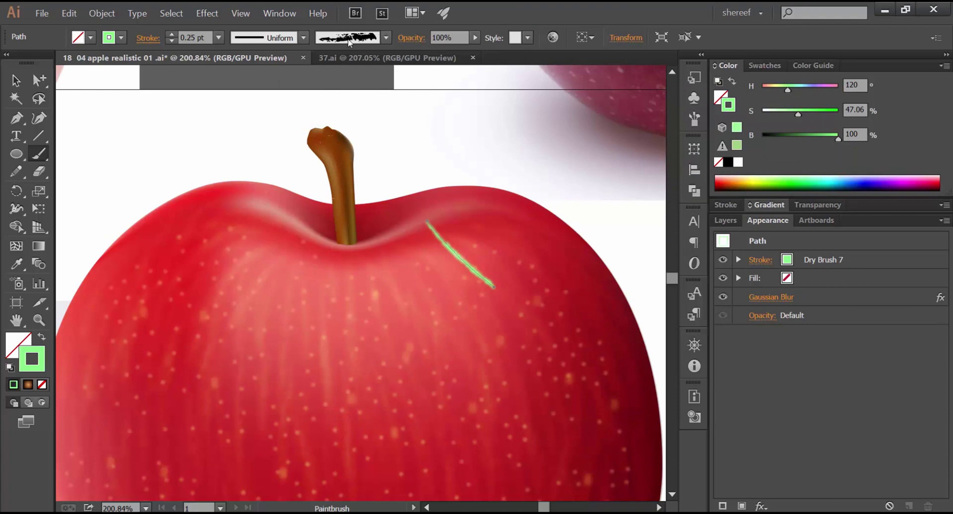
Set the green stripe to 20% opacity with Soft Light blending, and deselect it.
click(475, 37)
drag(472, 51, 426, 59)
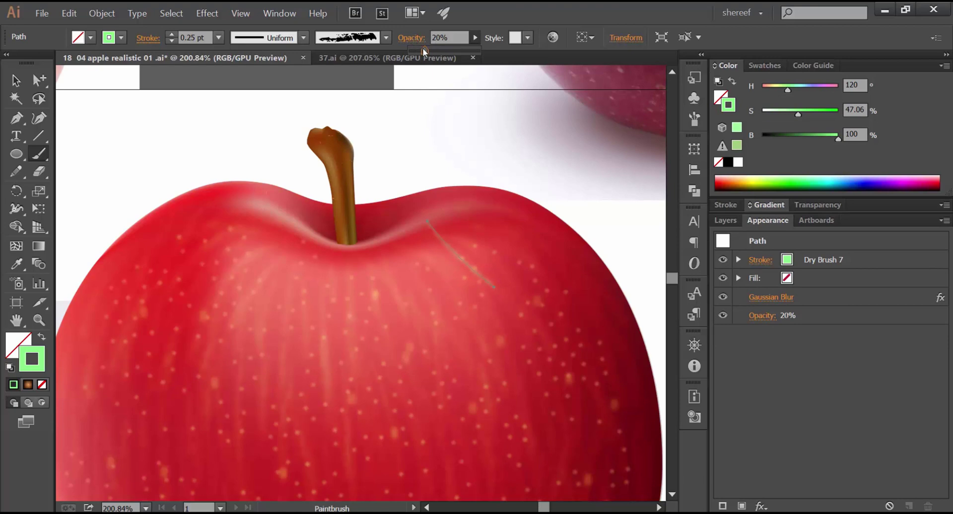
click(411, 38)
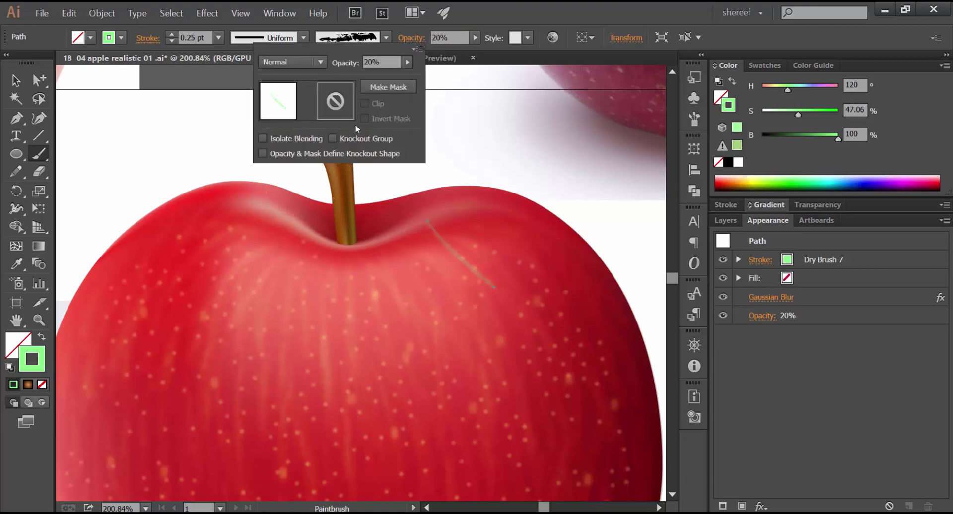
click(312, 64)
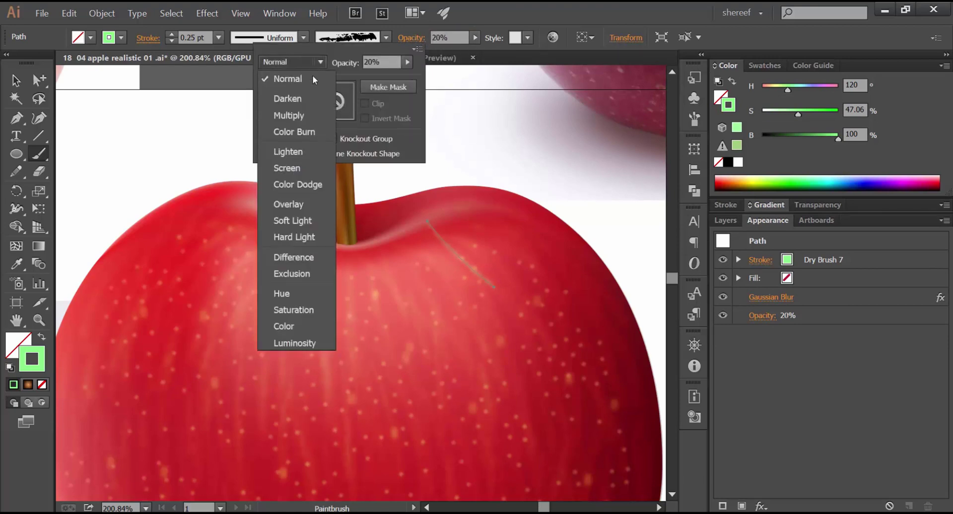
click(290, 221)
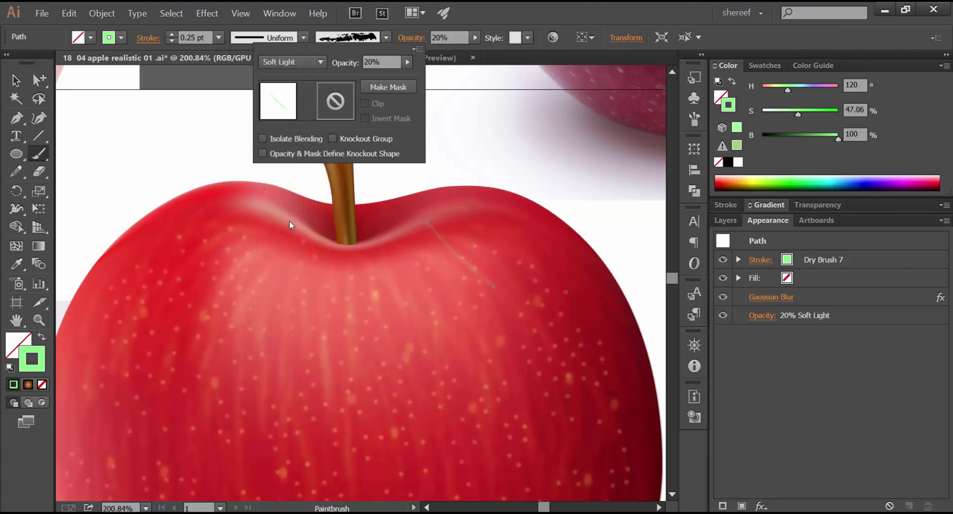
click(540, 19)
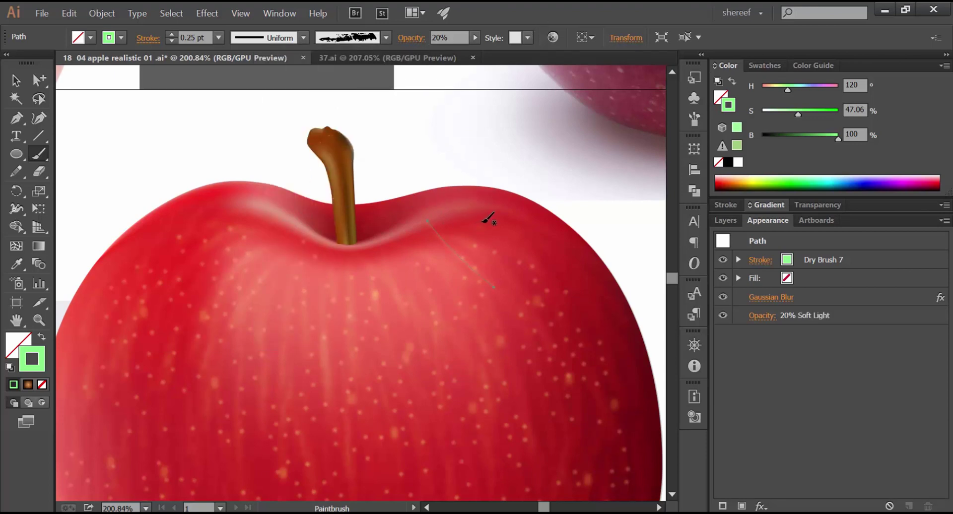
key(ctrl+shift+a)
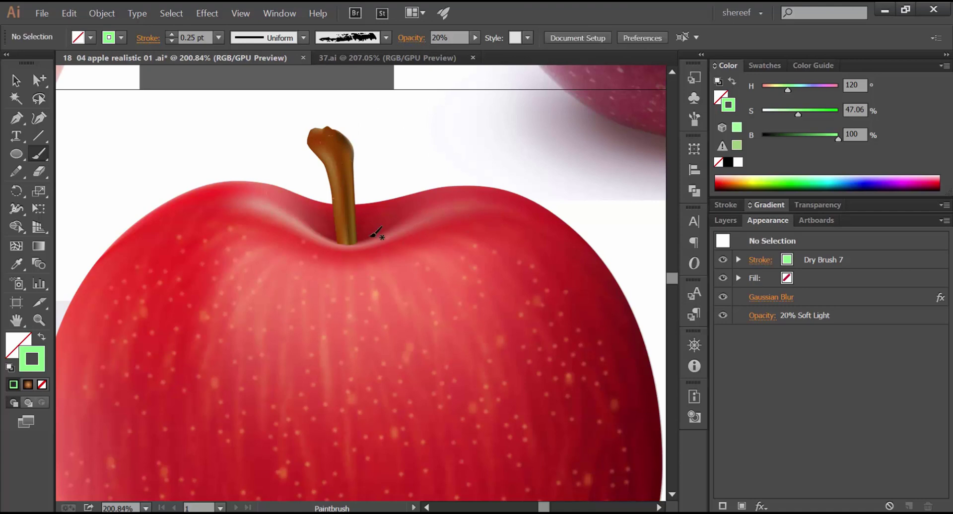
Paint green stripes with a 0.5 pt stroke fanning upward from the stem base inside the hollow's right side.
scroll(377, 233, up, 3)
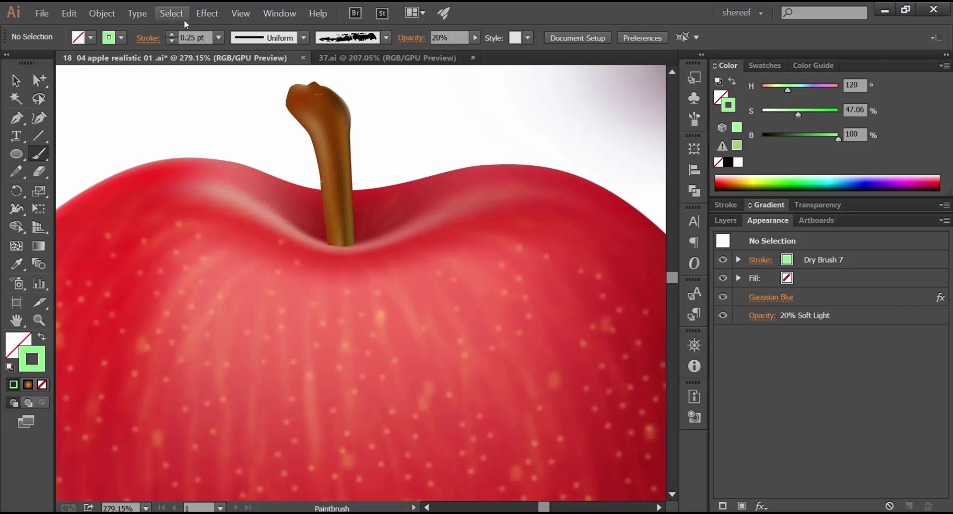
click(219, 37)
click(234, 70)
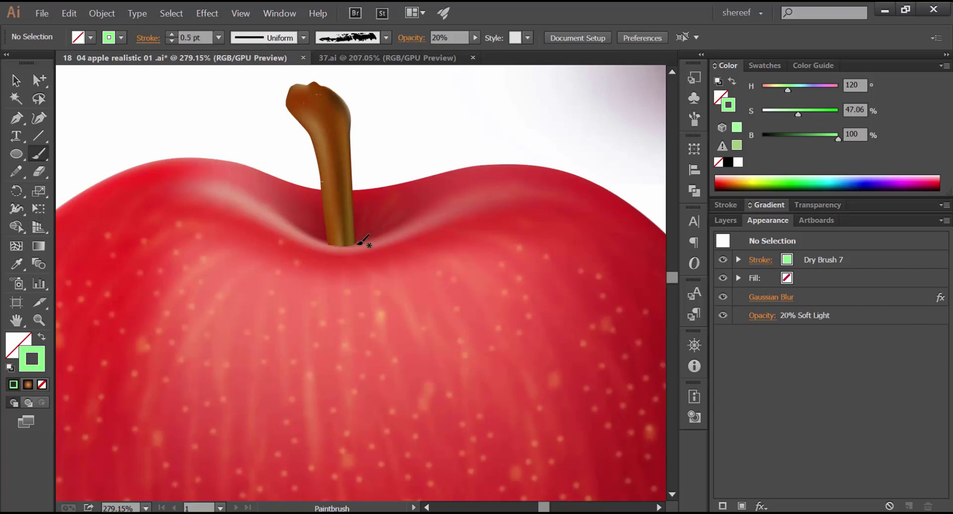
drag(356, 247, 373, 198)
drag(356, 247, 402, 198)
Thin the brush stroke to 0.25 pt and darken its green to 72.16% brightness for the stripes around the stem.
click(218, 37)
click(230, 54)
click(725, 221)
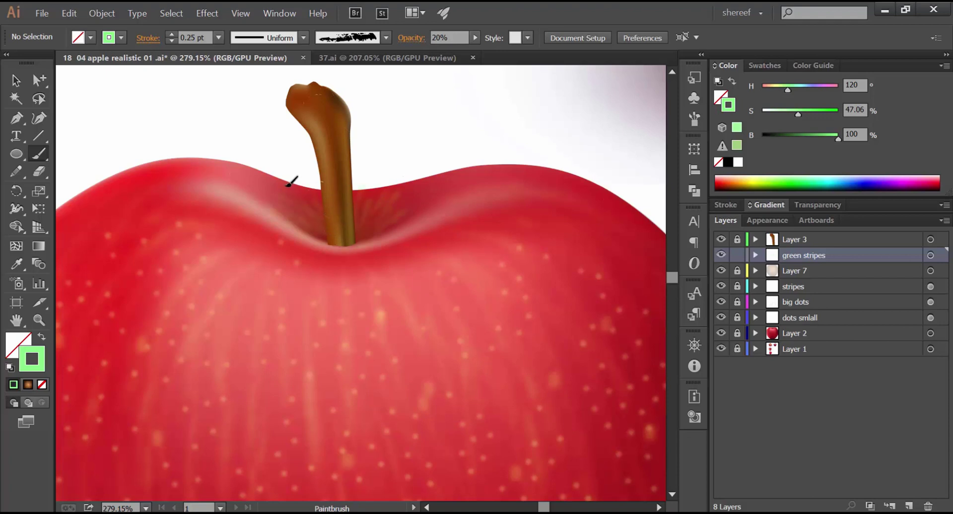
click(792, 135)
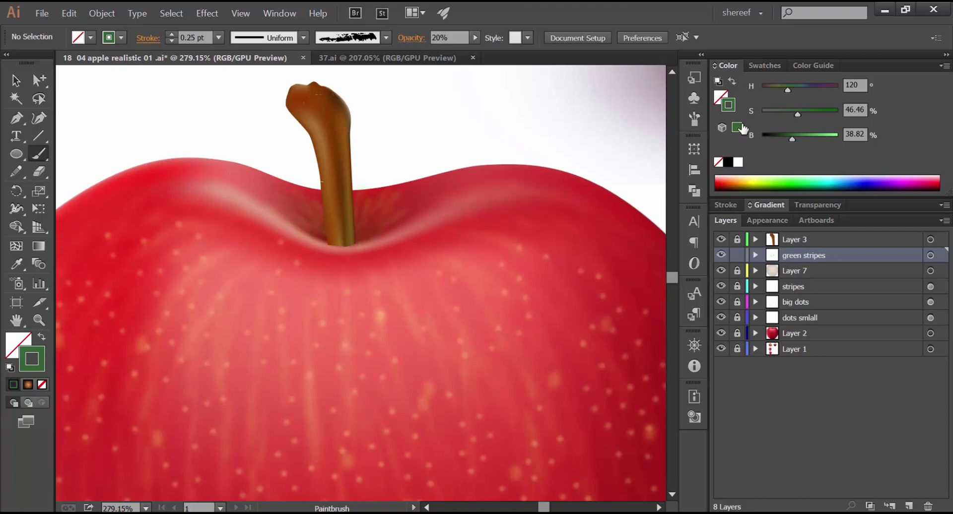
drag(811, 135, 817, 135)
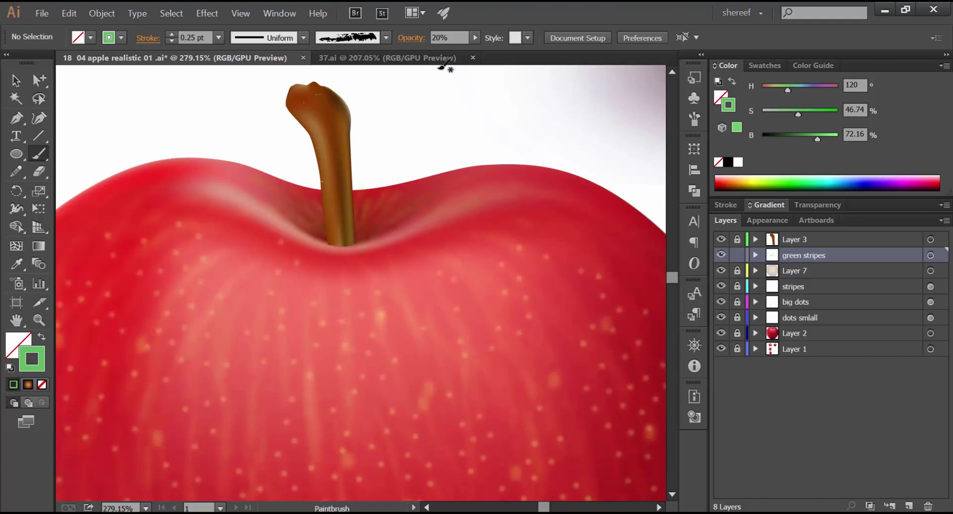
Lock the green stripes layer and add a new layer above it named "highlight".
key(ctrl+0)
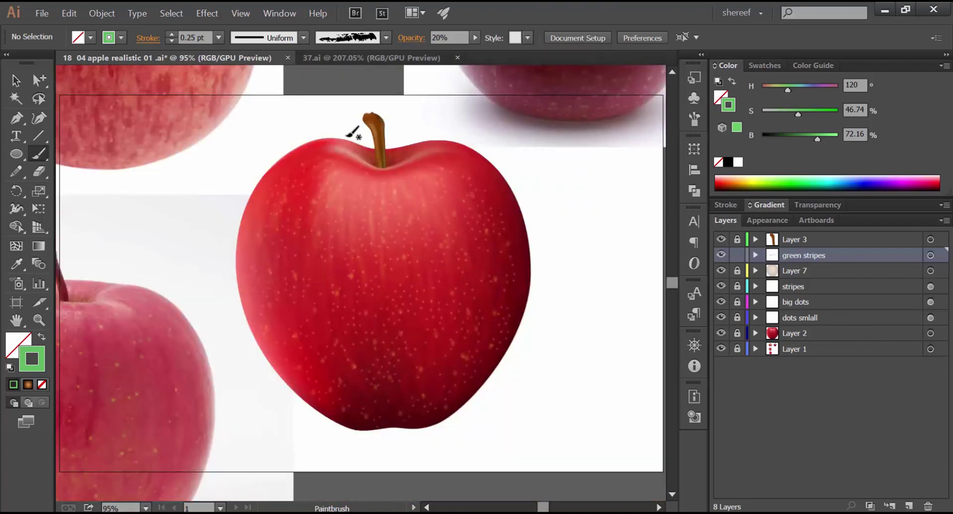
click(738, 255)
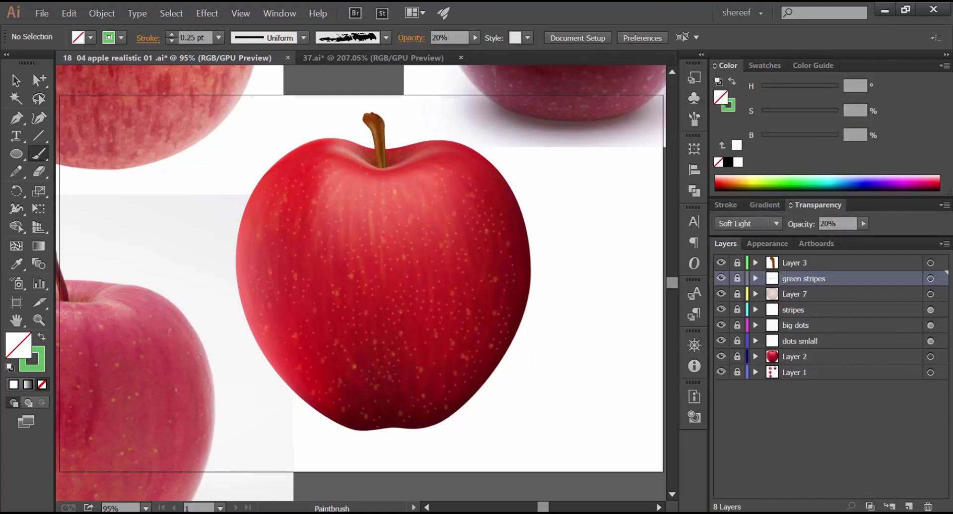
click(909, 506)
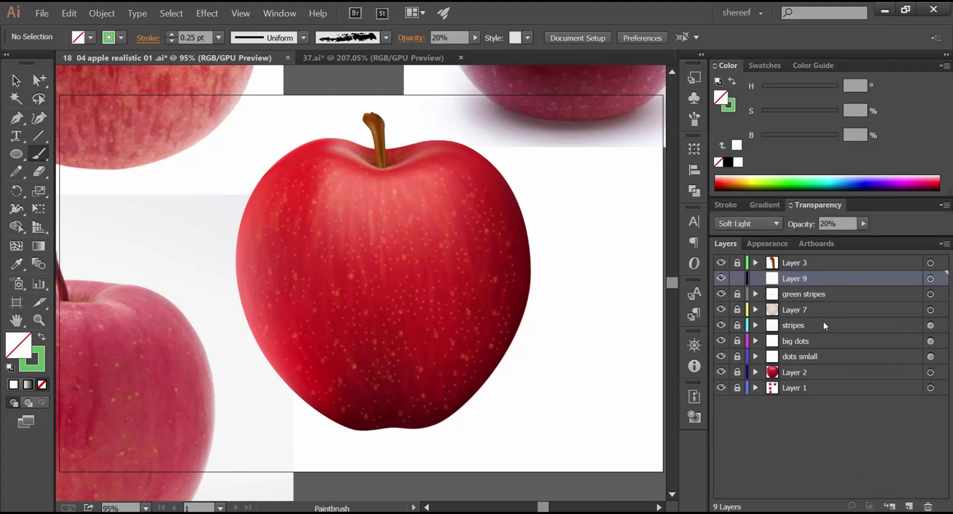
double_click(802, 279)
text(highlight)
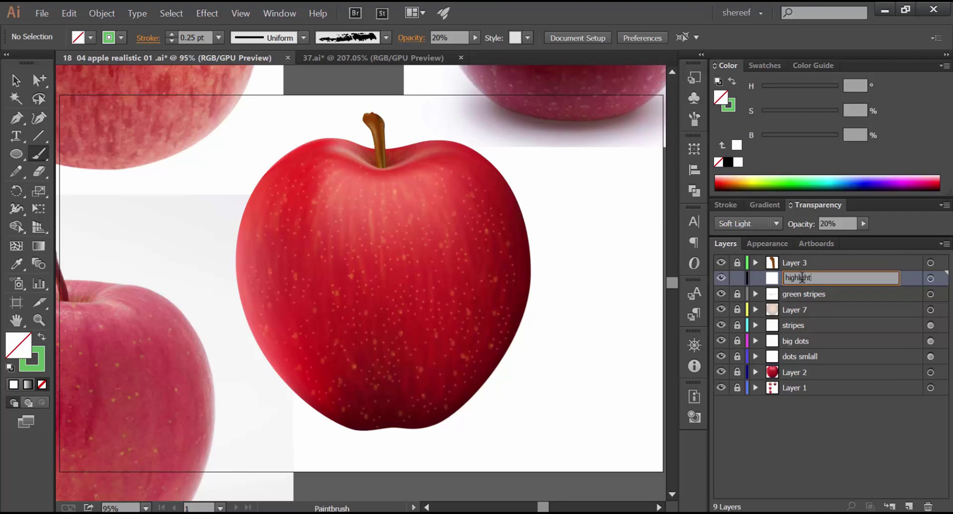
key(Return)
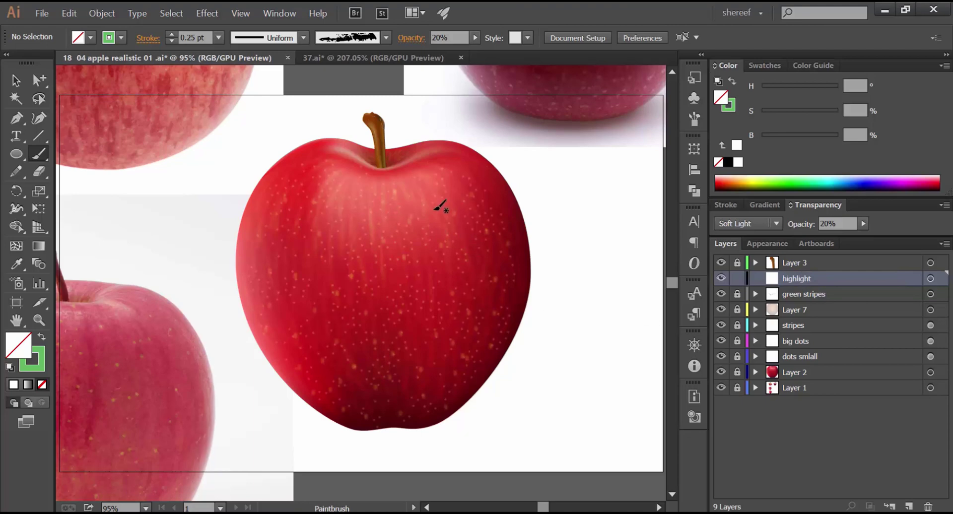
Draw a wide ellipse across the apple's upper front, just below the stem, on the highlight layer.
key(ctrl+space)
drag(398, 201, 455, 217)
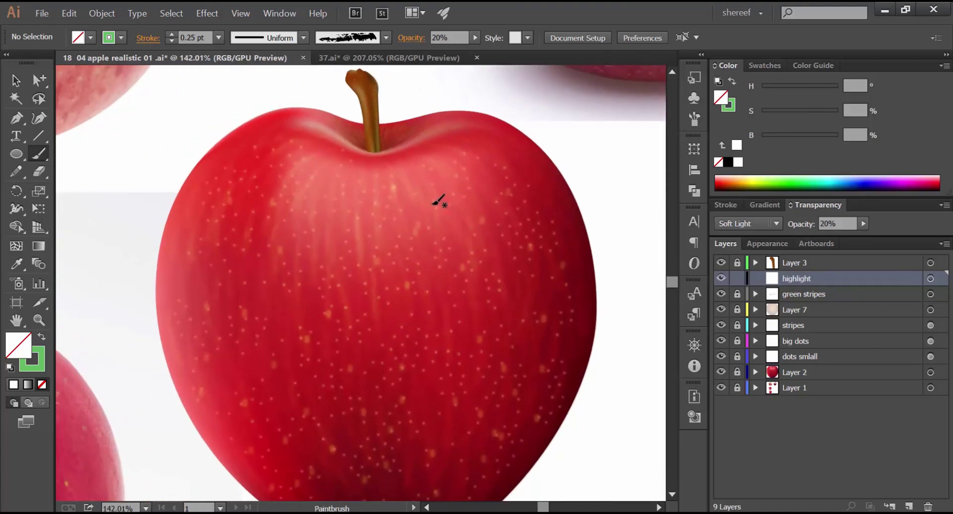
click(20, 155)
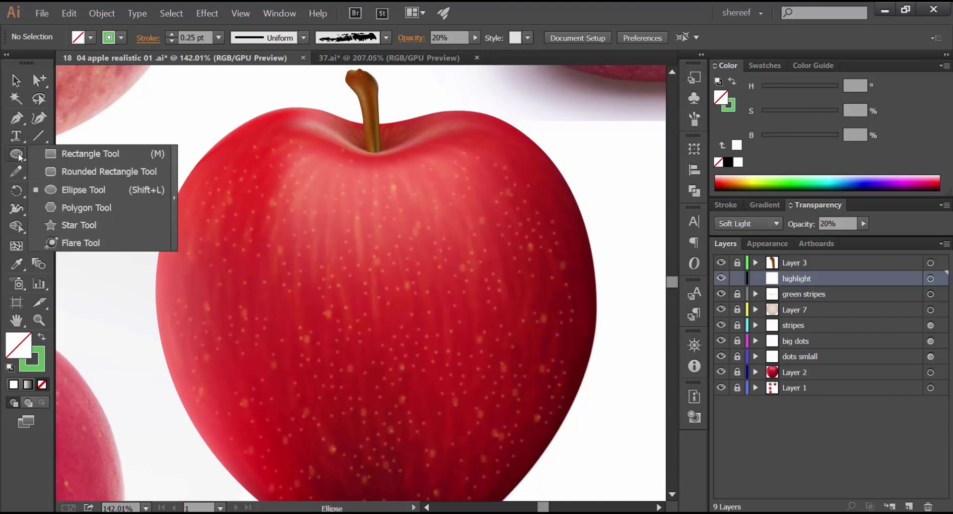
click(64, 189)
drag(360, 198, 462, 254)
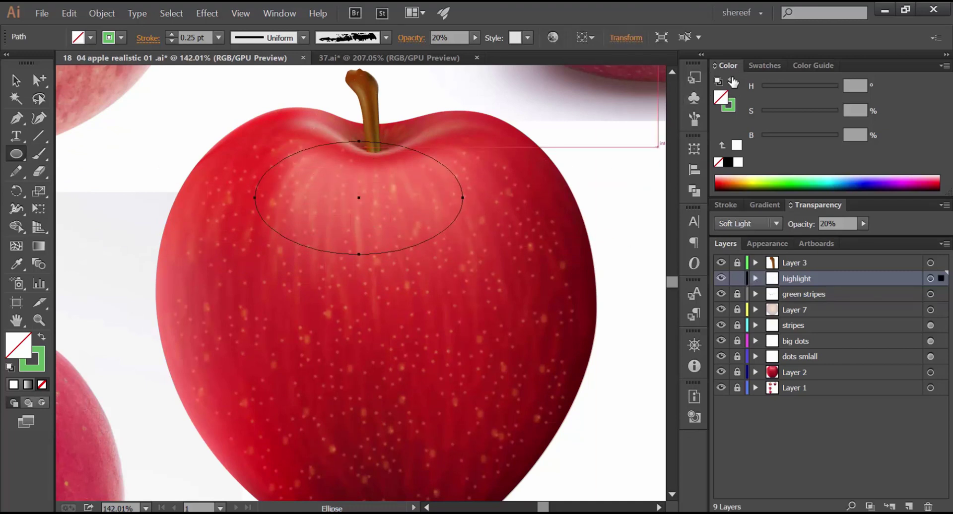
Give the ellipse a black fill and no stroke, and reduce it to basic appearance.
click(760, 66)
key(x)
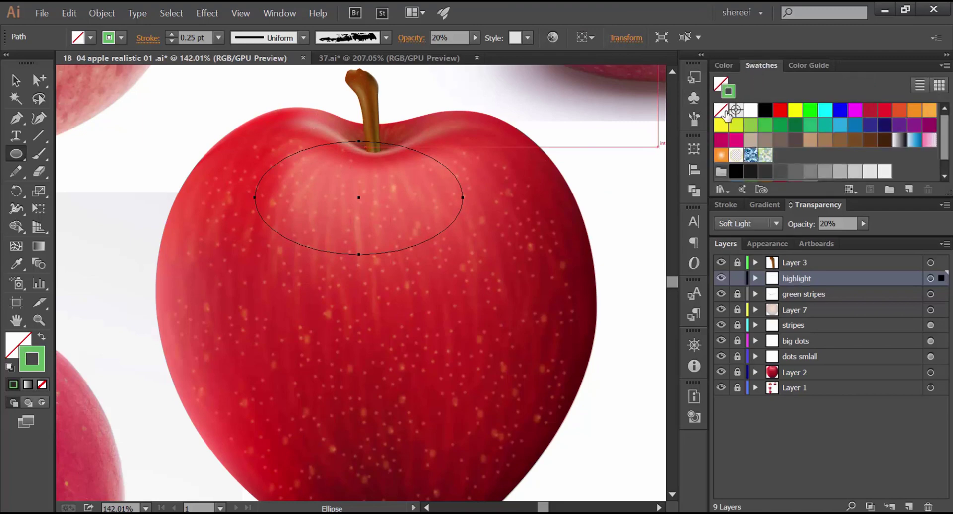
click(721, 110)
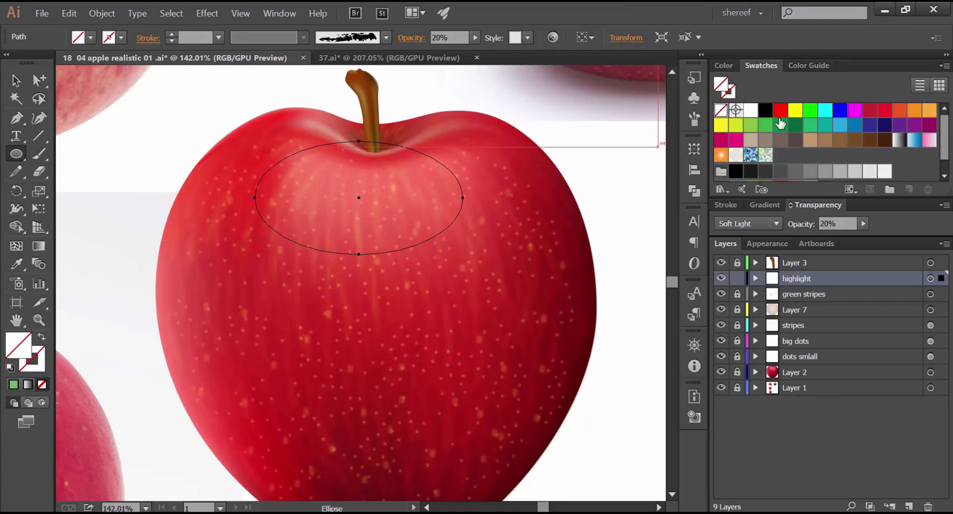
click(764, 110)
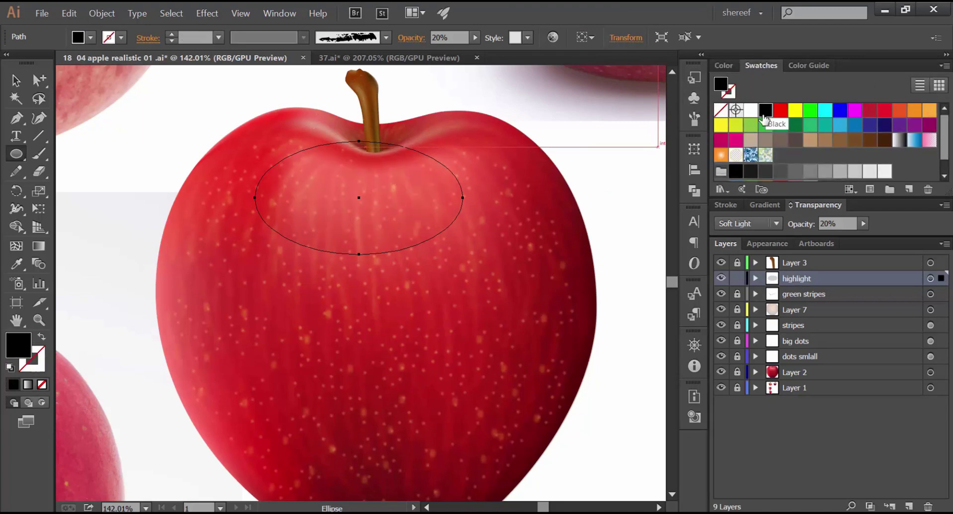
click(767, 244)
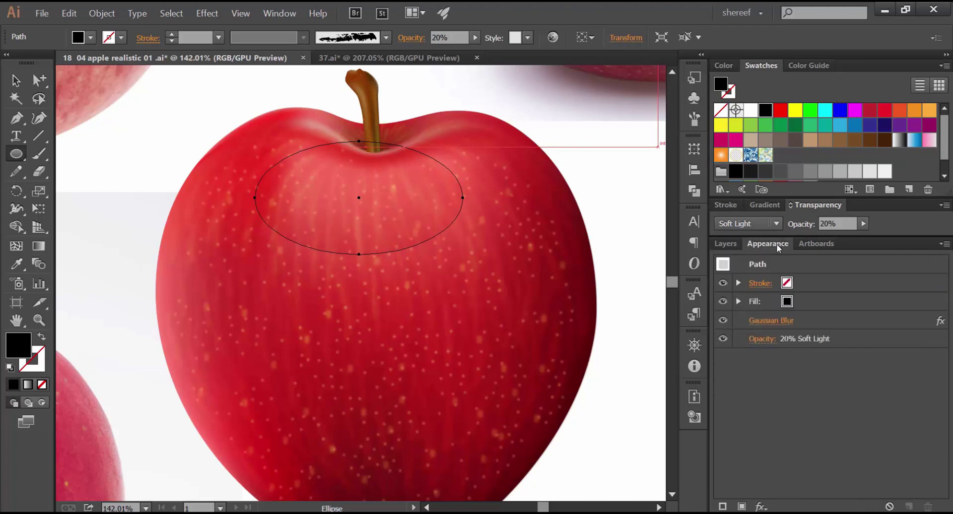
click(943, 243)
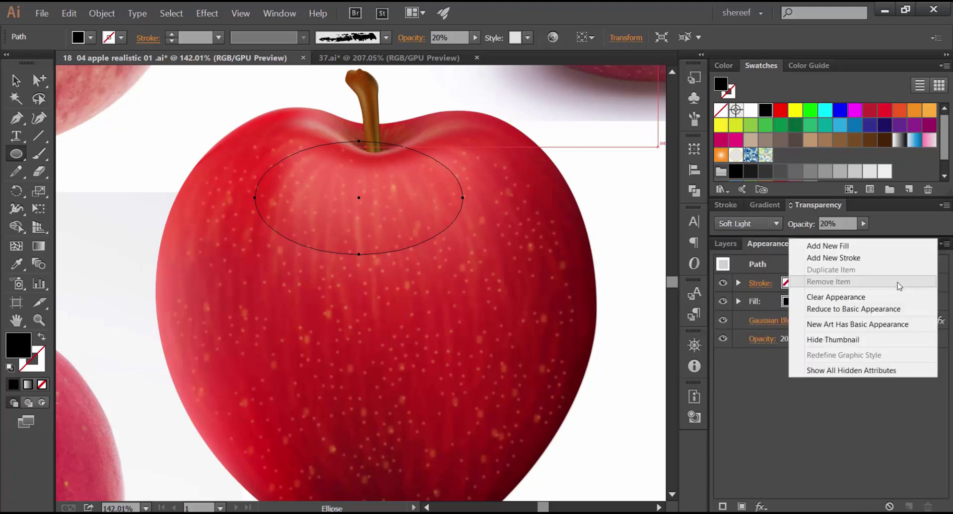
click(853, 309)
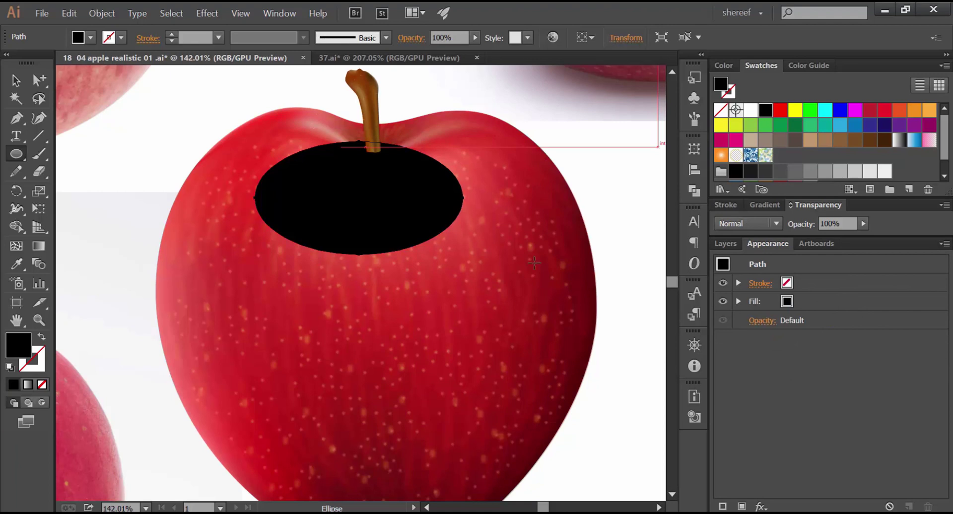
Move the black ellipse slightly so it sits centred just under the stem base, and display the highlight layer in outline mode.
key(v)
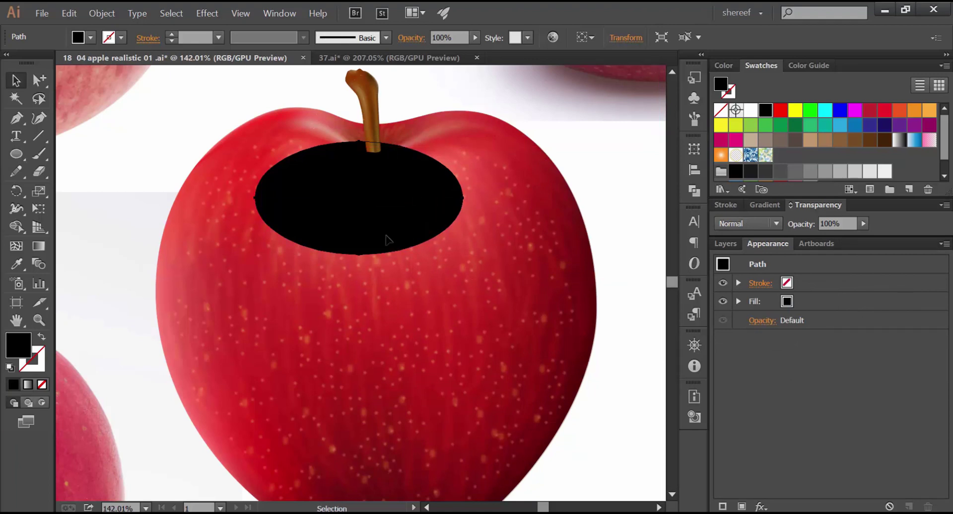
mouse_move(387, 241)
mouse_down()
mouse_move(402, 257)
mouse_move(389, 239)
mouse_up()
click(725, 243)
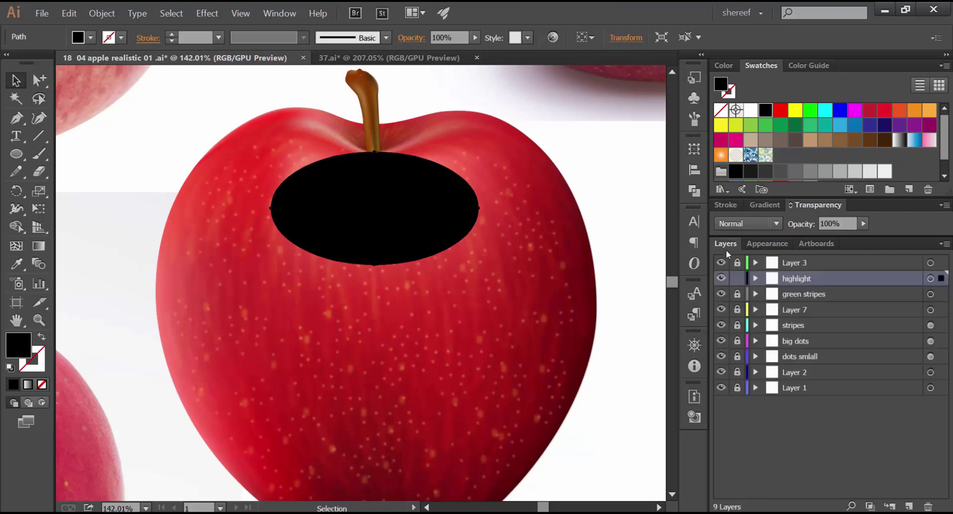
ctrl+click(720, 279)
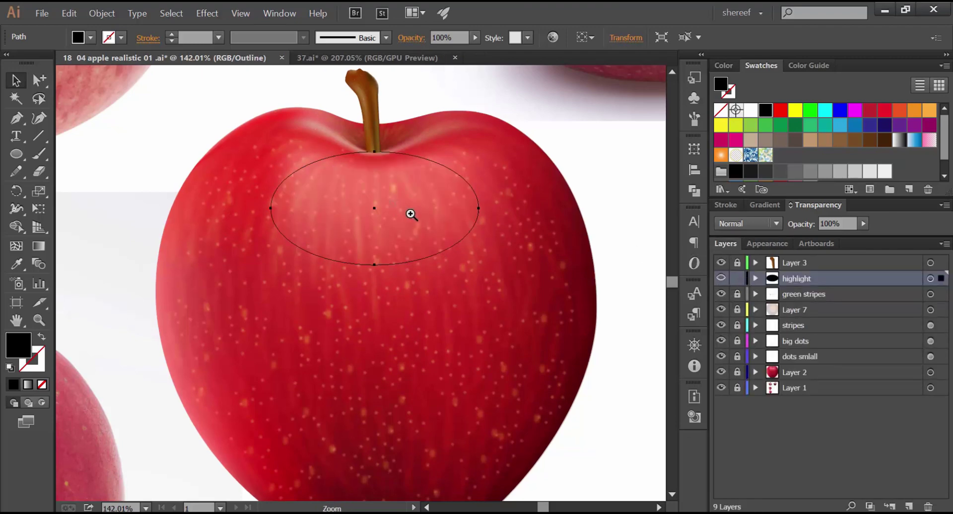
Reshape the ellipse into a wide, smile-like crescent following the apple's upper curve below the stem, and return the highlight layer to preview.
drag(410, 213, 511, 297)
key(a)
drag(358, 191, 360, 248)
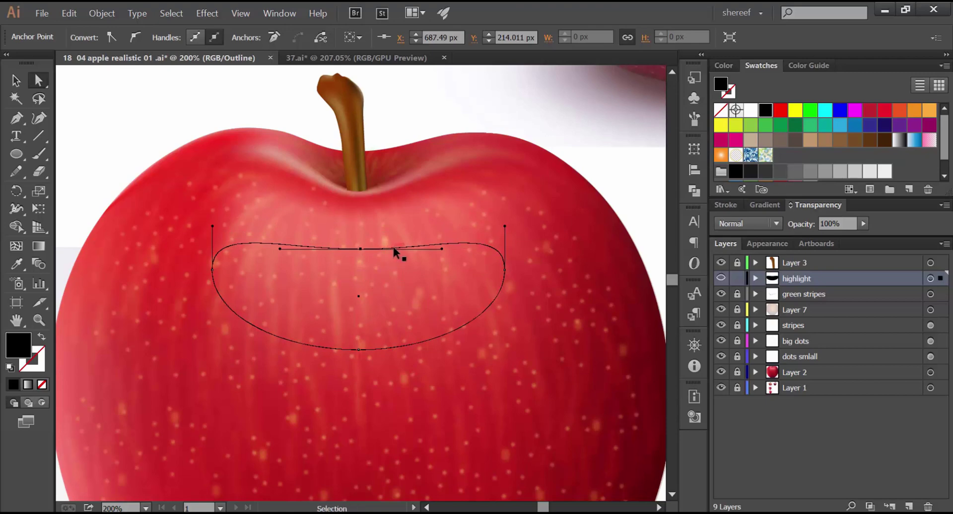
drag(394, 248, 366, 234)
drag(365, 317, 366, 321)
drag(216, 276, 217, 301)
click(366, 320)
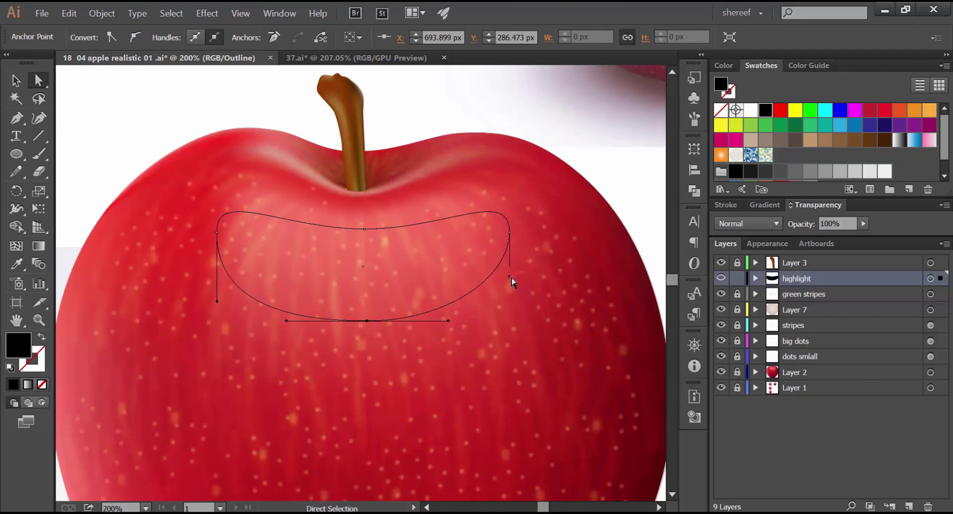
click(510, 231)
drag(510, 278, 511, 301)
drag(367, 321, 366, 330)
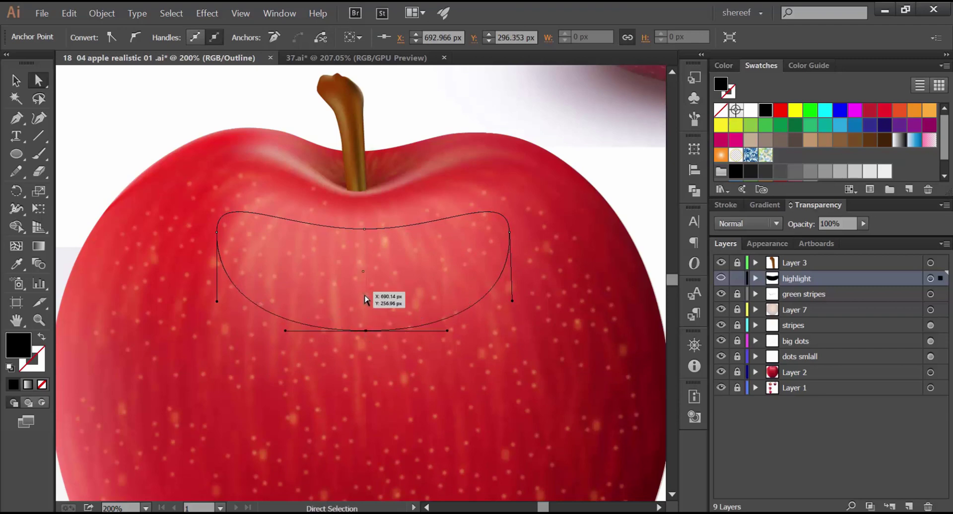
ctrl+click(721, 278)
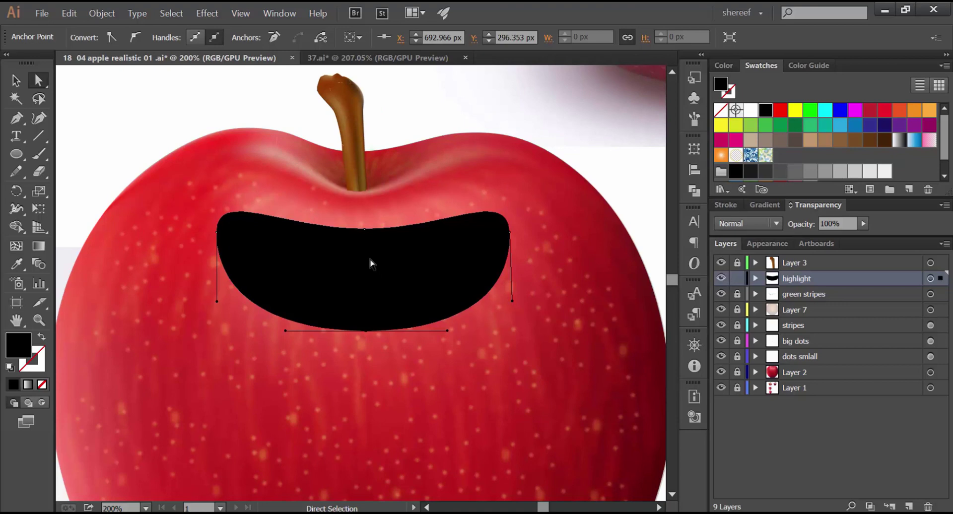
Add two vertical gradient mesh lines near the middle of the black crescent's upper edge.
key(u)
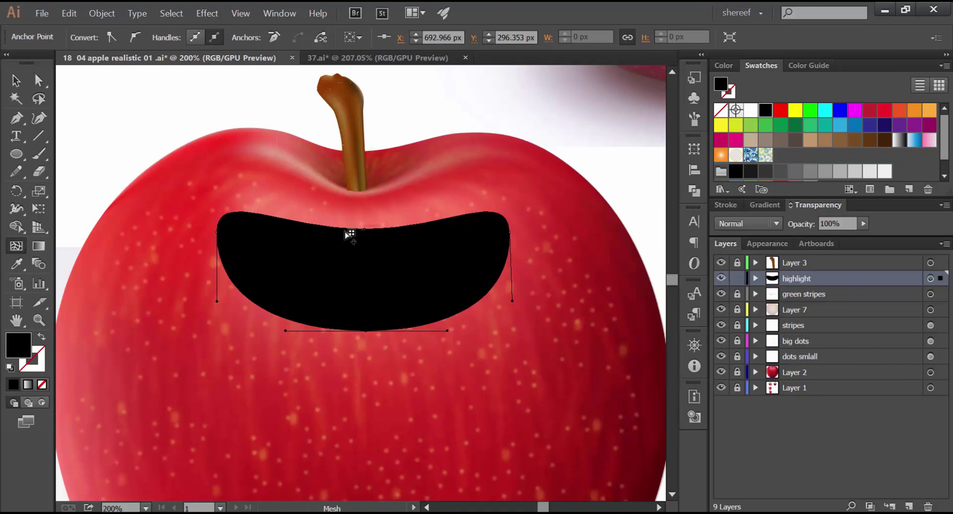
click(343, 230)
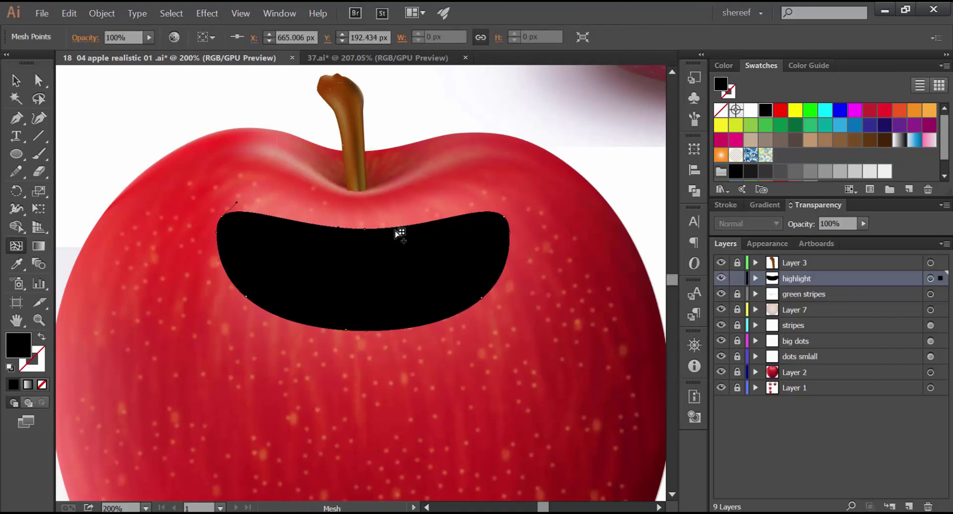
click(395, 229)
Set the highlight layer's colour to Grass Green.
click(660, 287)
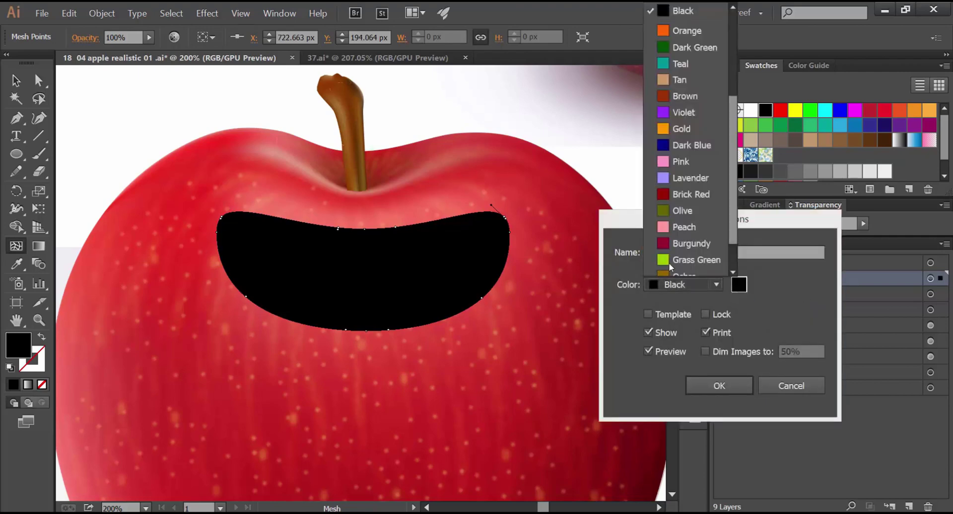
click(684, 258)
click(718, 386)
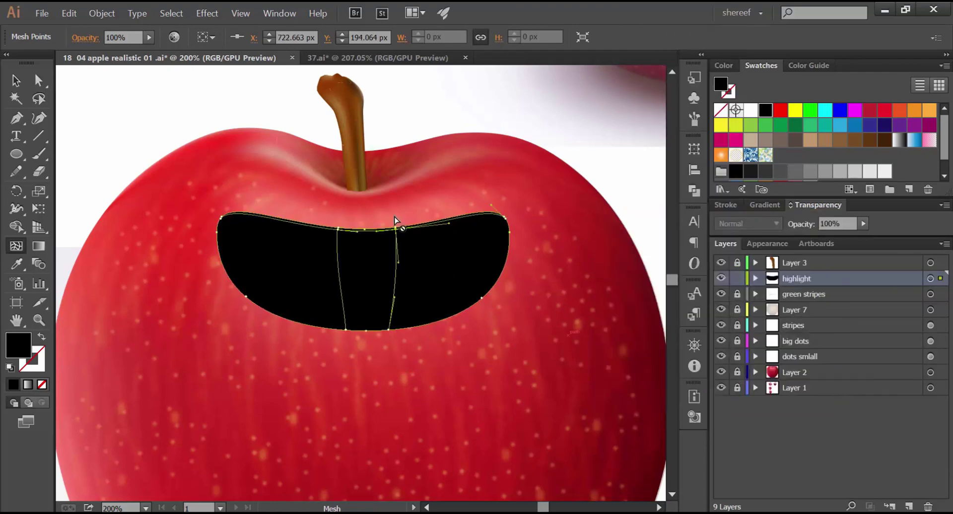
Add two more vertical mesh lines to the crescent, one toward its right end and one toward its left end.
drag(425, 248, 451, 270)
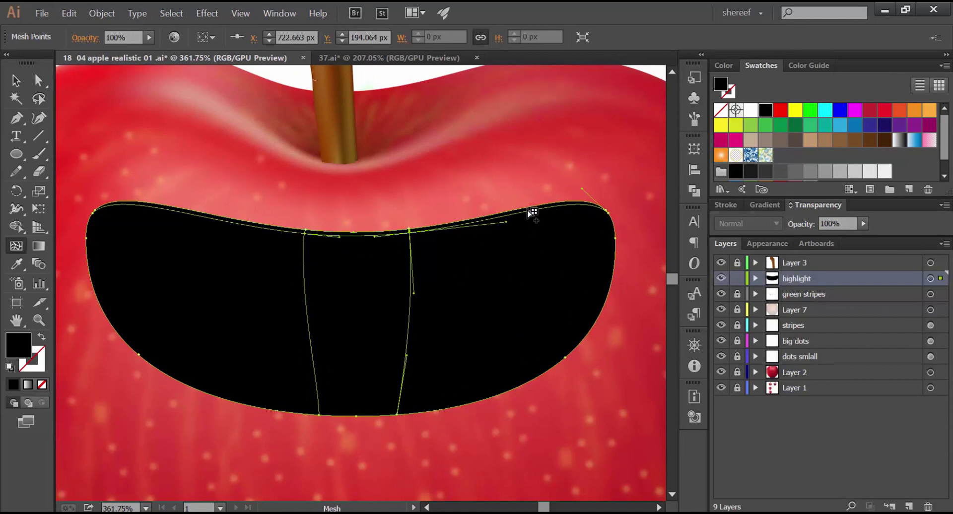
click(358, 239)
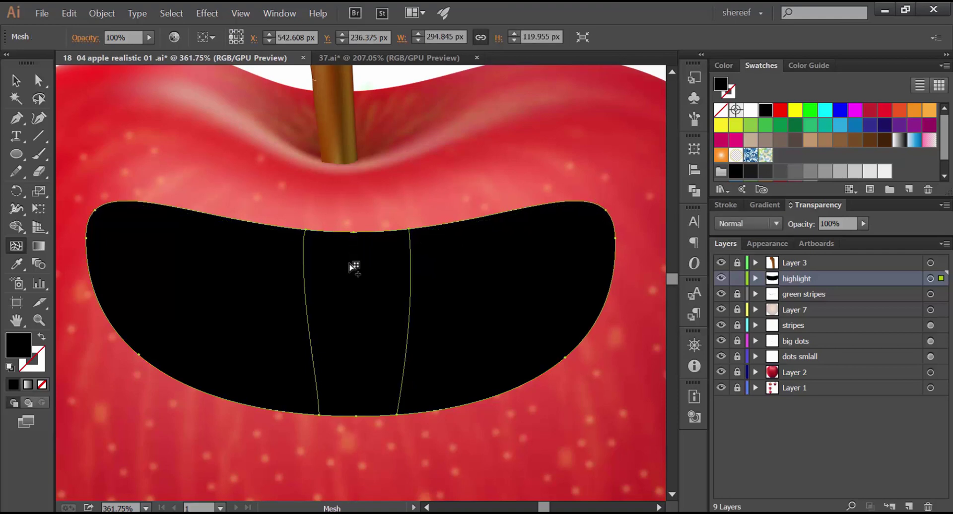
click(515, 212)
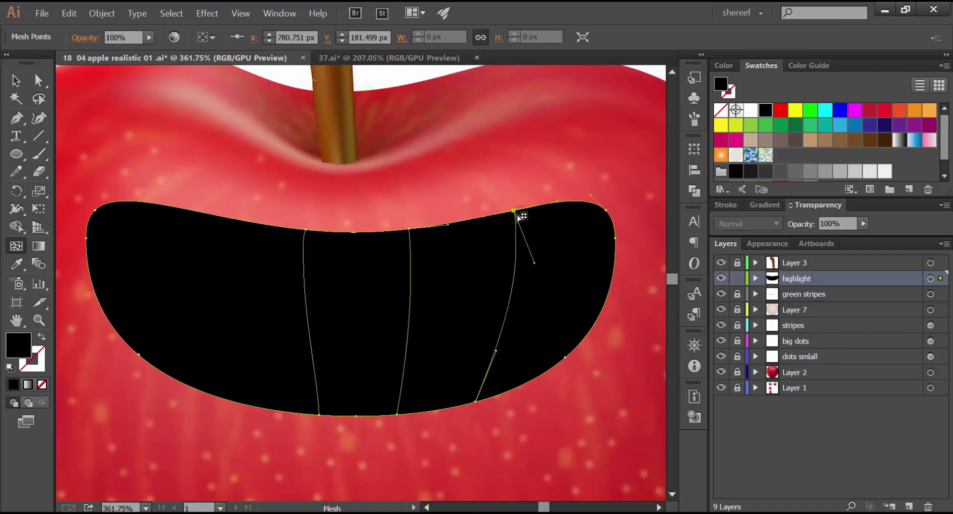
click(181, 209)
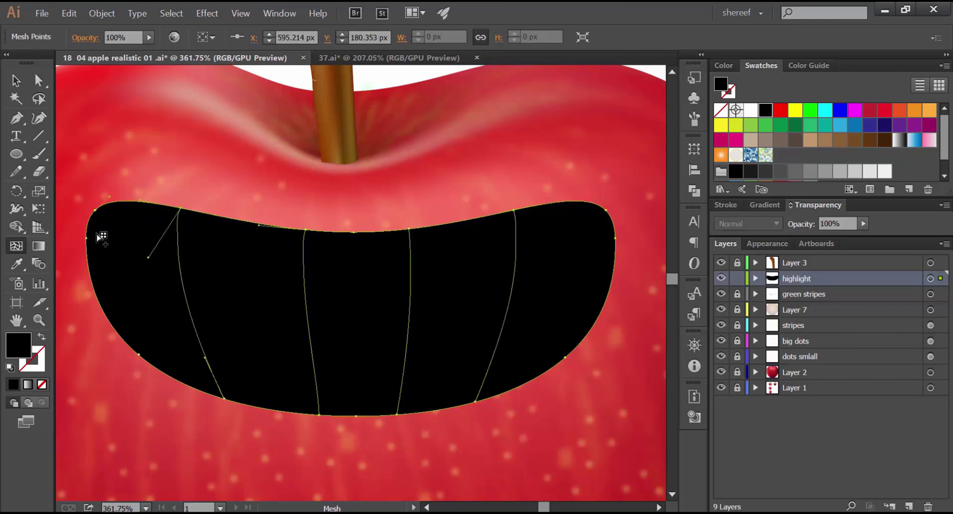
Add four horizontal mesh lines across the crescent, two near its upper edge and two in its lower half.
click(305, 249)
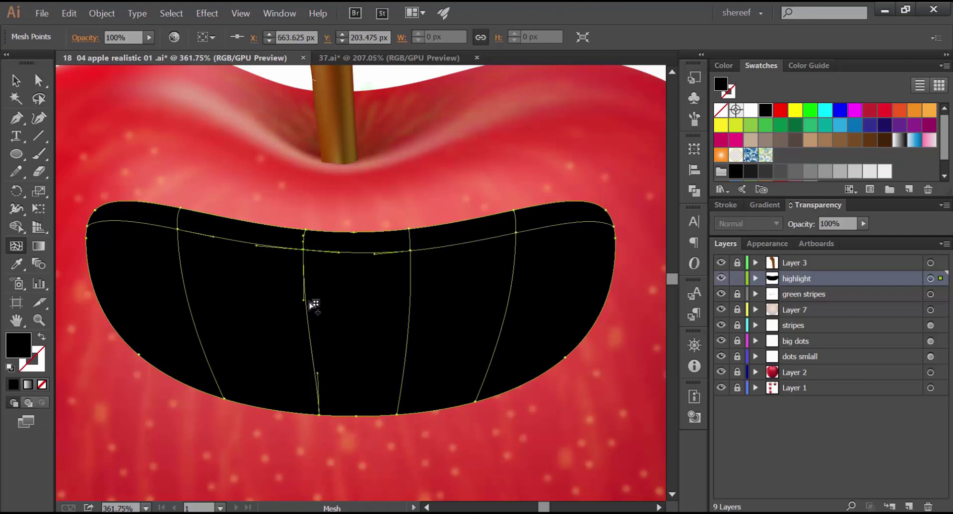
click(305, 276)
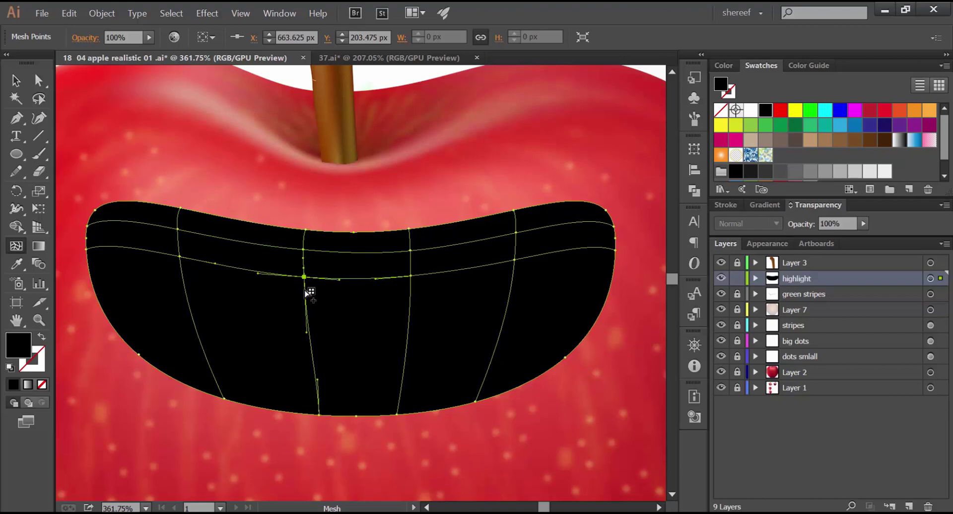
click(318, 393)
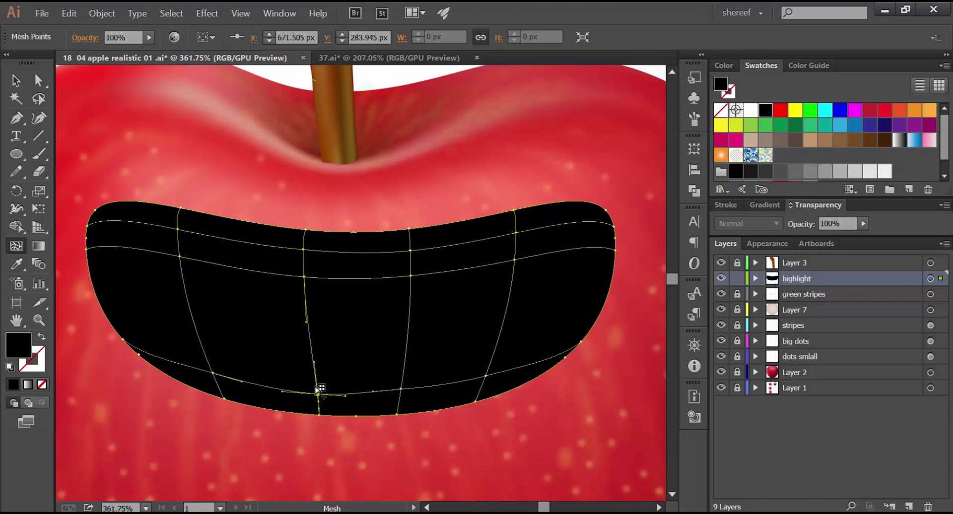
click(311, 347)
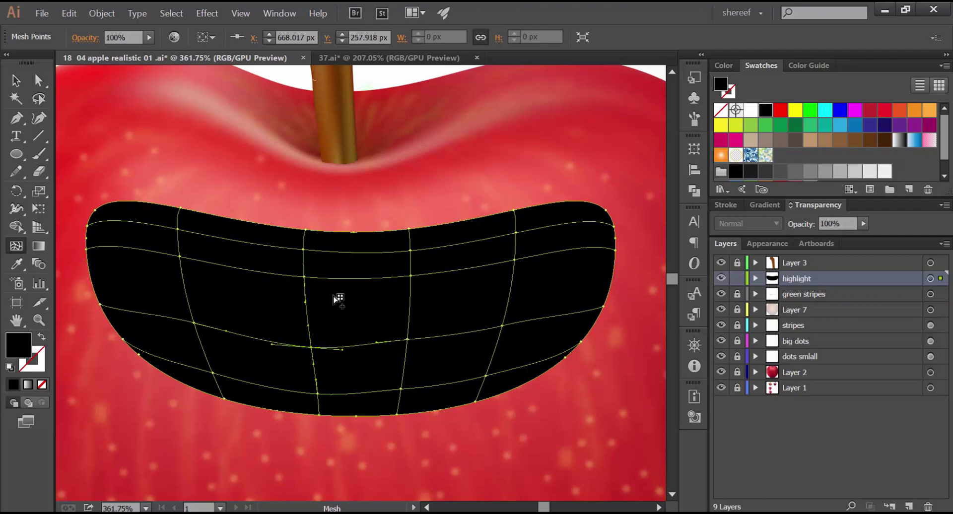
Lasso the crescent's inner mesh points and colour them mid grey, R=128 G=128 B=128.
click(39, 98)
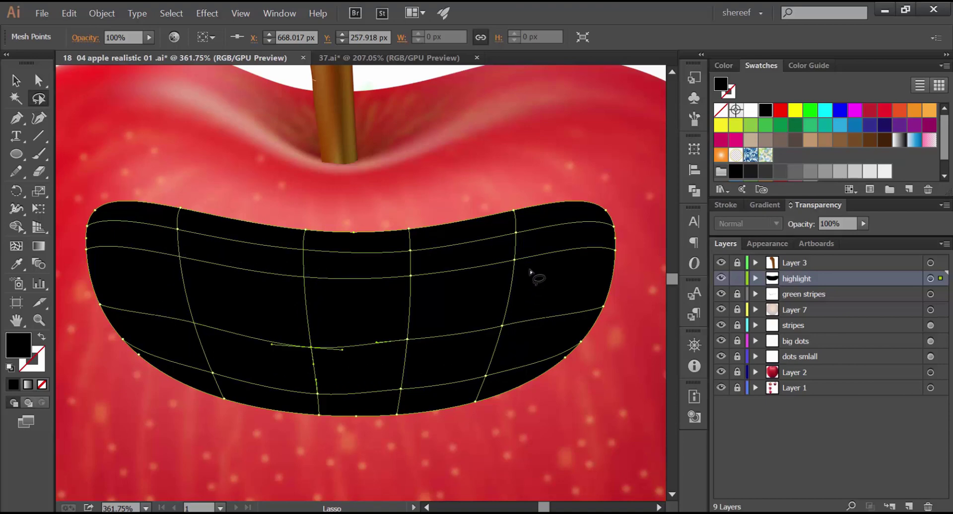
drag(529, 271, 519, 246)
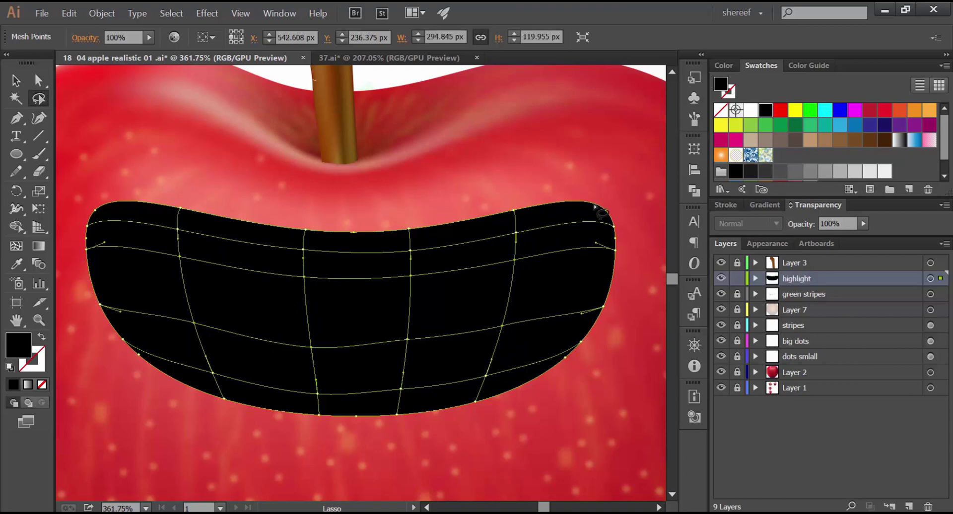
click(795, 172)
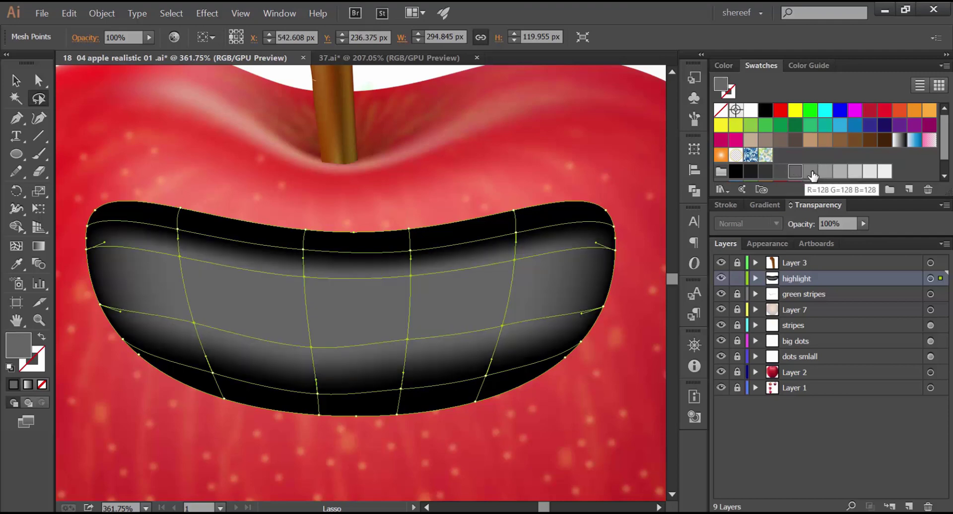
click(811, 172)
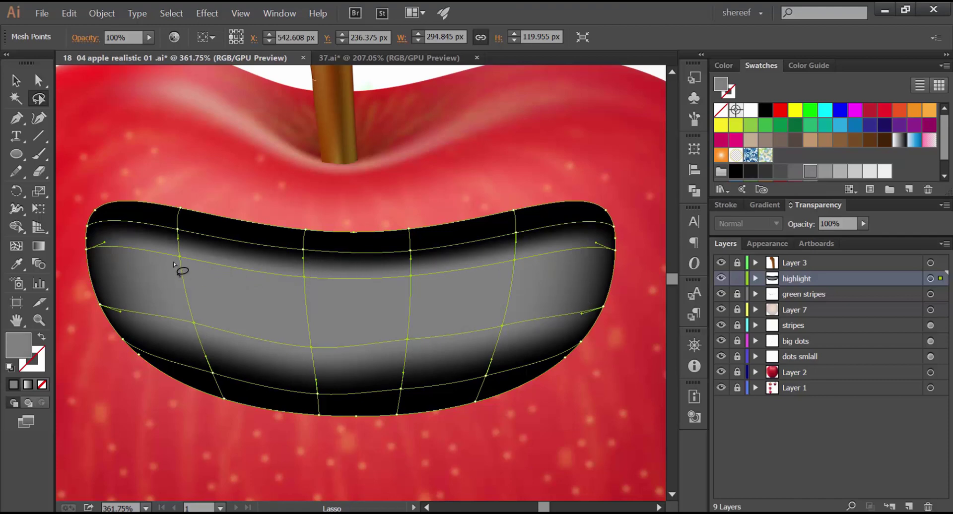
Shift the inner mesh points of the crescent's two left columns inward and colour the second column's upper inner point light grey.
key(u)
click(114, 244)
drag(317, 280, 320, 283)
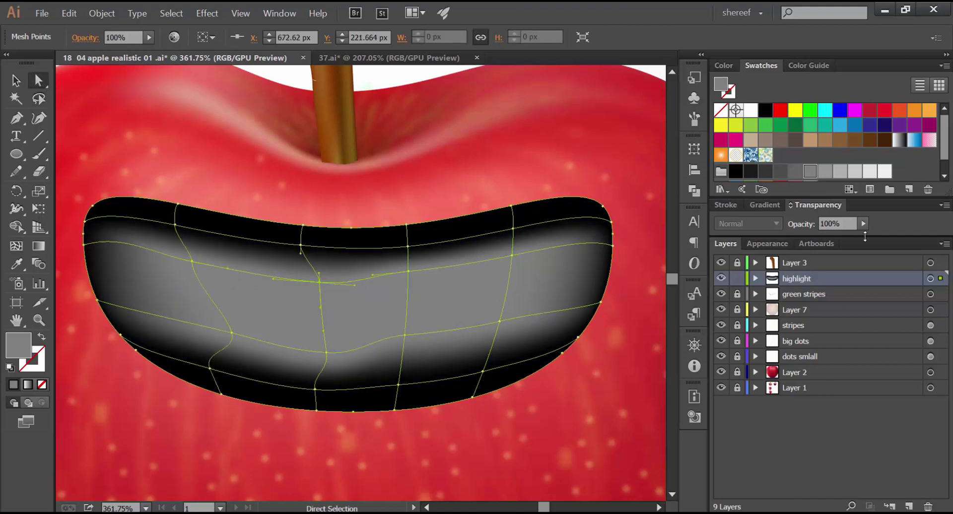
click(839, 171)
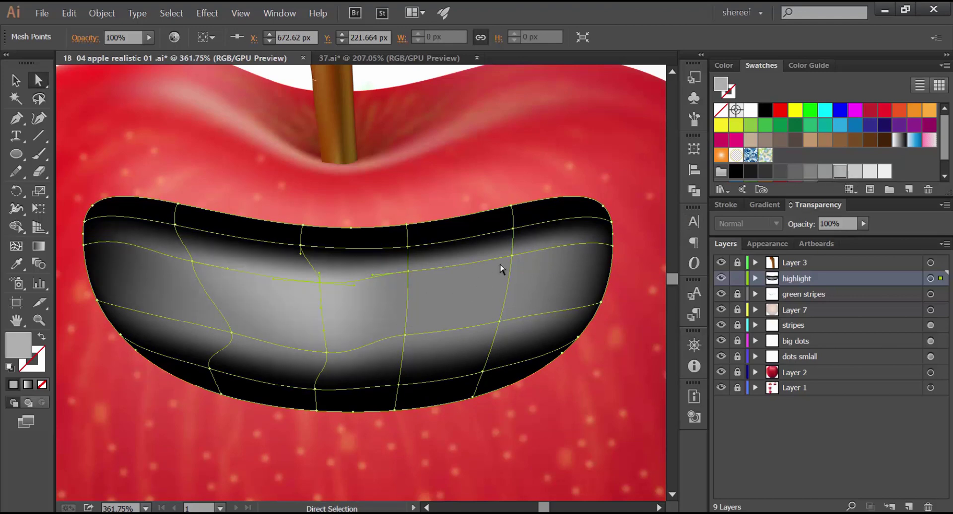
Recolour the upper inner mesh points of the two right columns in lighter greys, making the centre-right point the brightest.
click(512, 256)
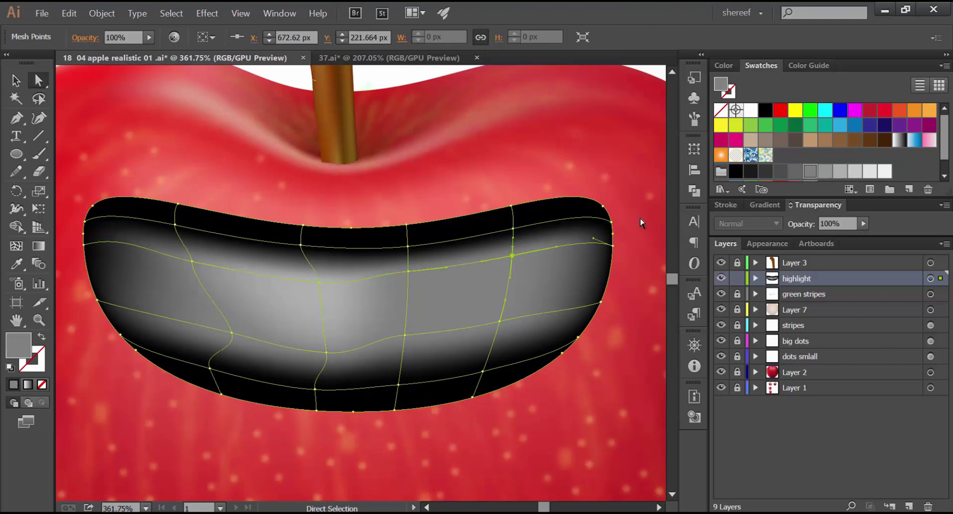
click(852, 174)
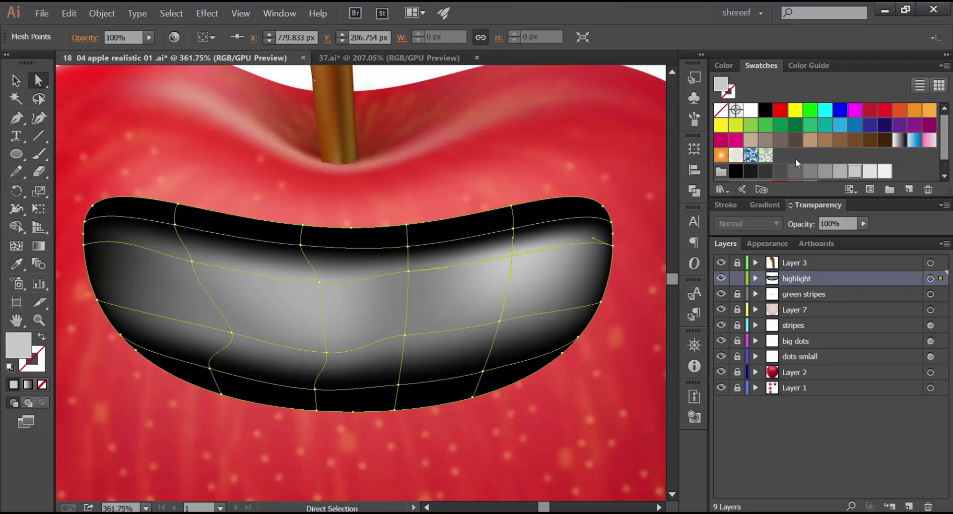
click(810, 172)
click(408, 271)
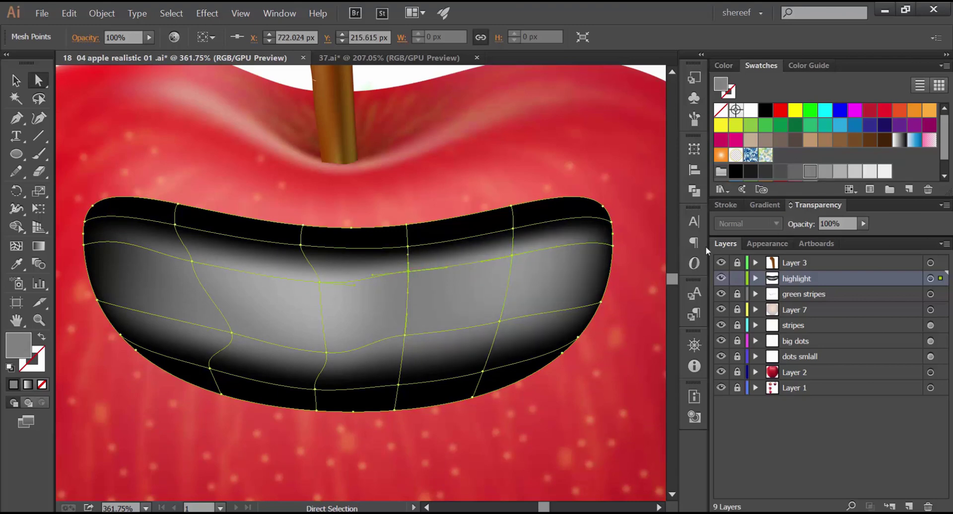
click(869, 171)
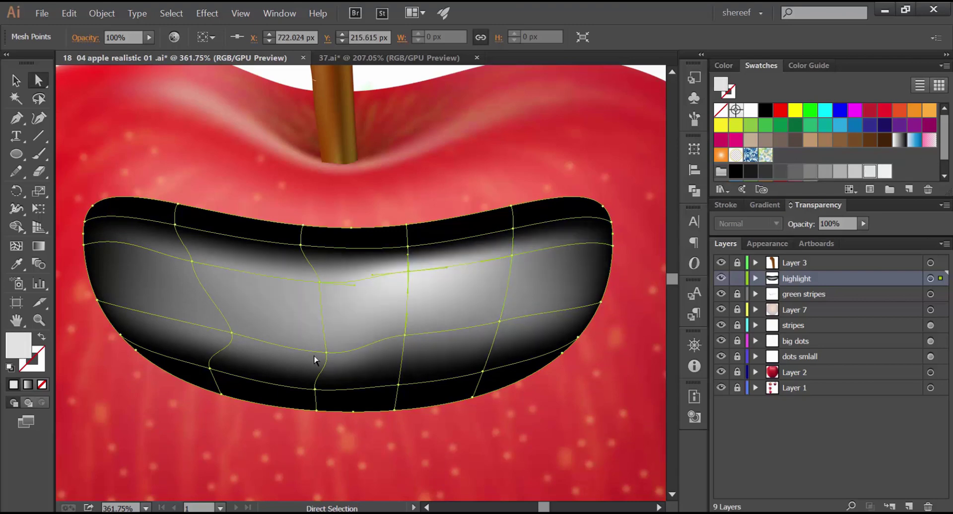
Colour the centre-left upper inner mesh point light grey and set the whole mesh's blending mode to Screen.
click(320, 282)
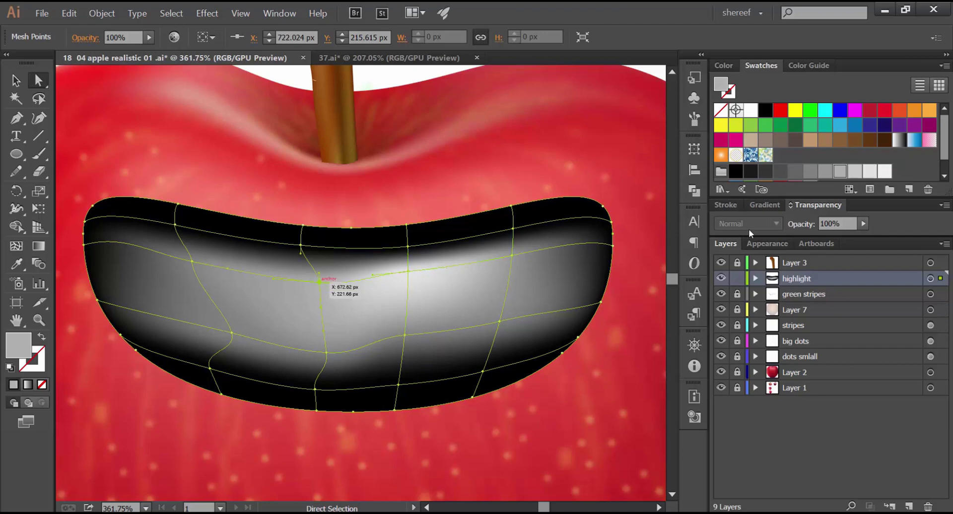
click(865, 174)
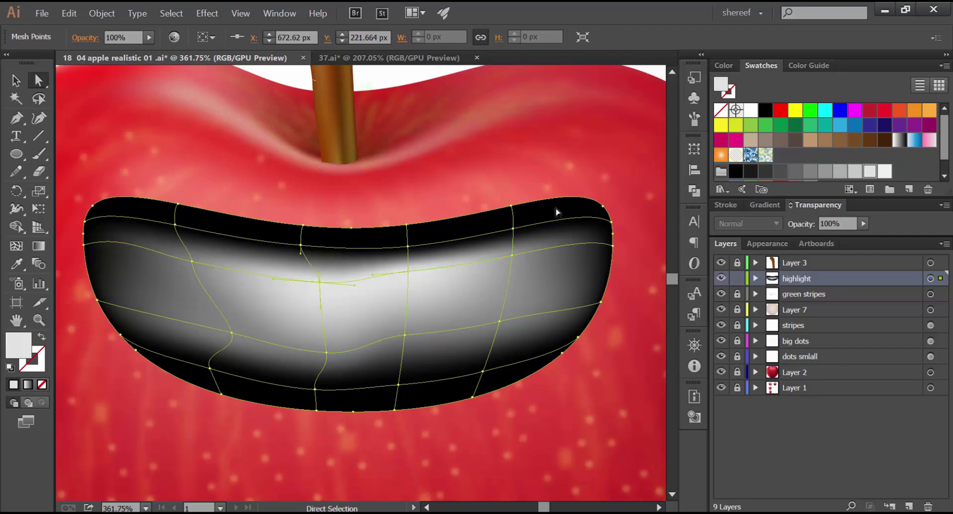
key(ctrl+0)
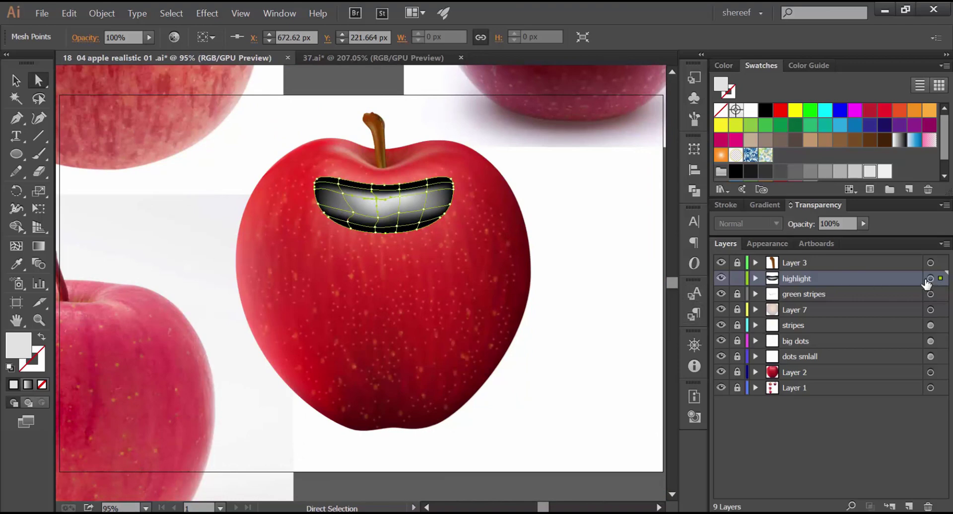
click(755, 278)
click(933, 295)
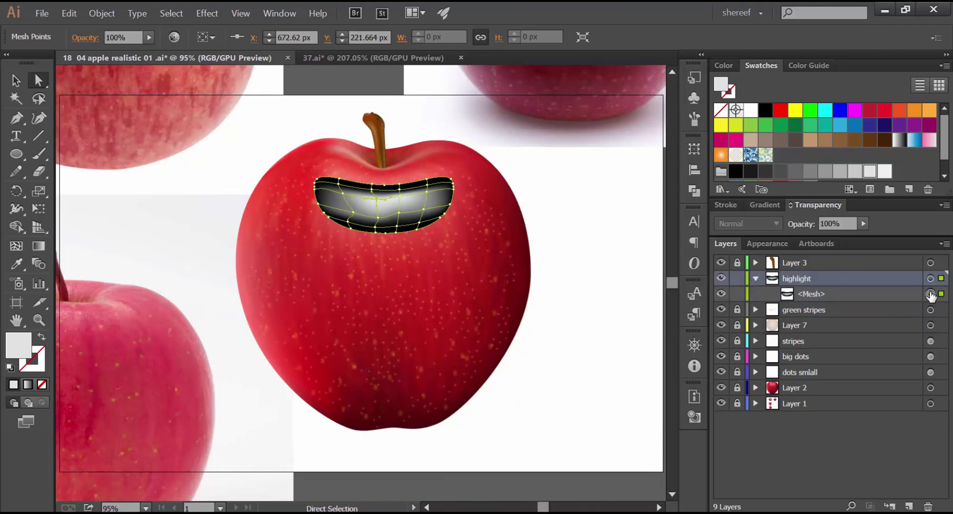
click(750, 223)
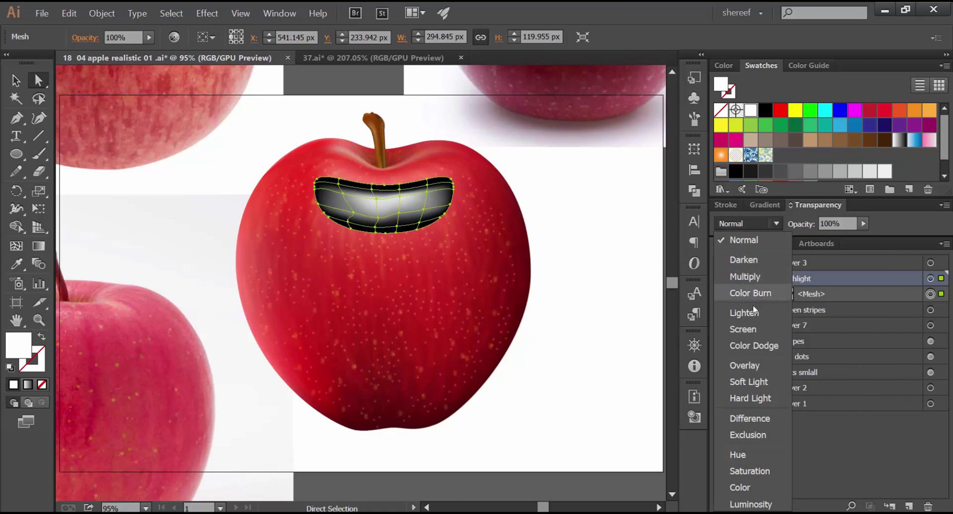
click(750, 330)
click(590, 251)
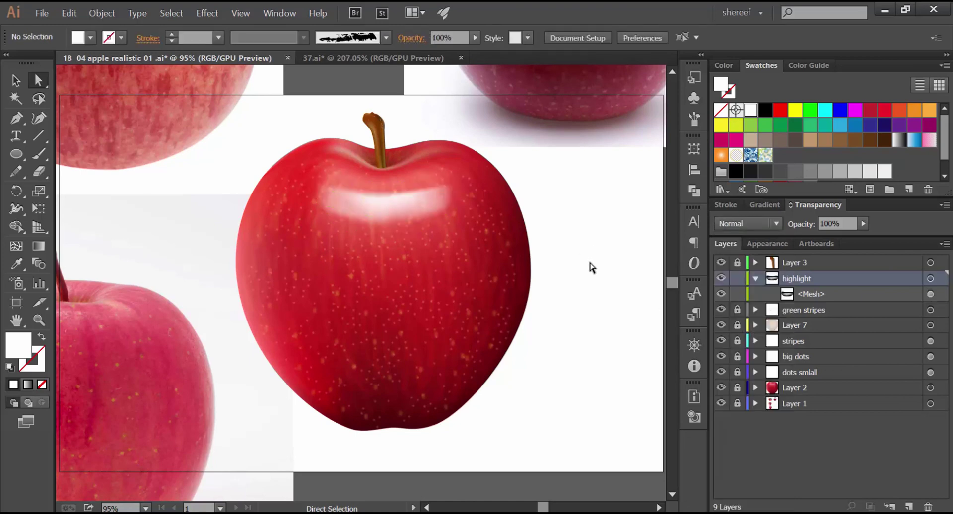
Move the lower-left and lower-centre mesh points of the highlight downward to stretch its lower fade.
key(ctrl+space)
drag(490, 193, 553, 214)
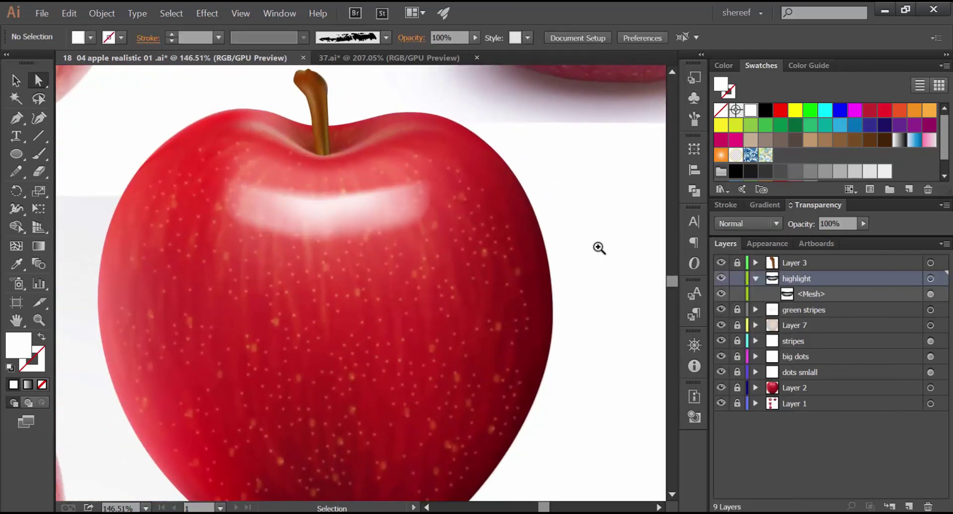
key(ctrl+space)
drag(596, 247, 509, 250)
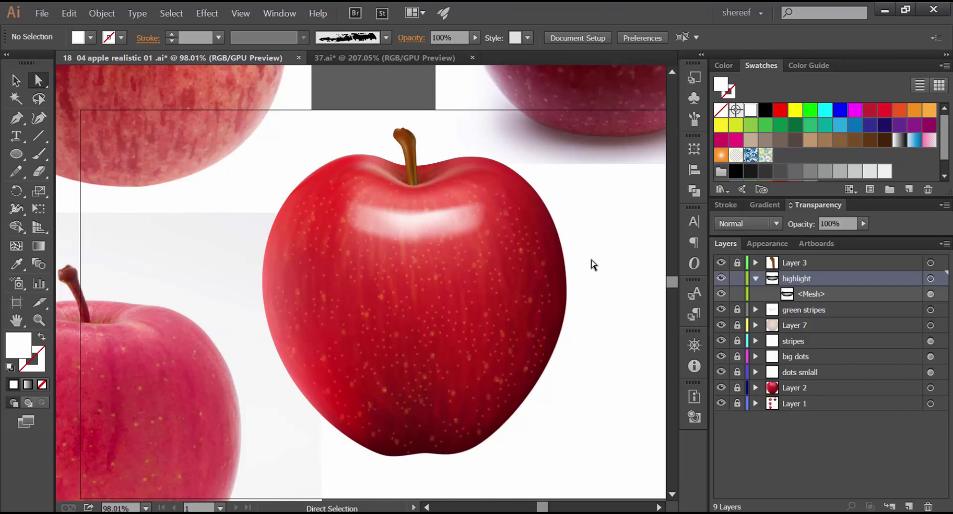
key(ctrl+space)
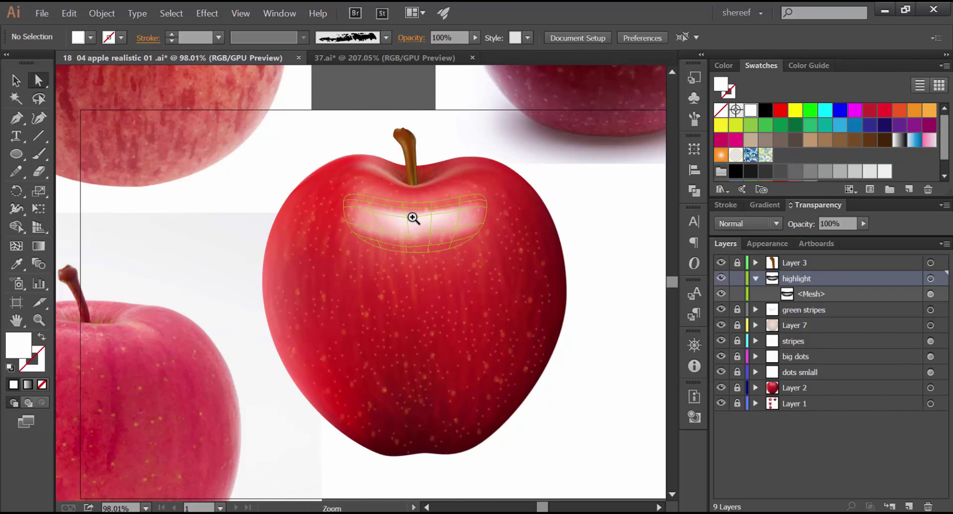
drag(413, 217, 342, 255)
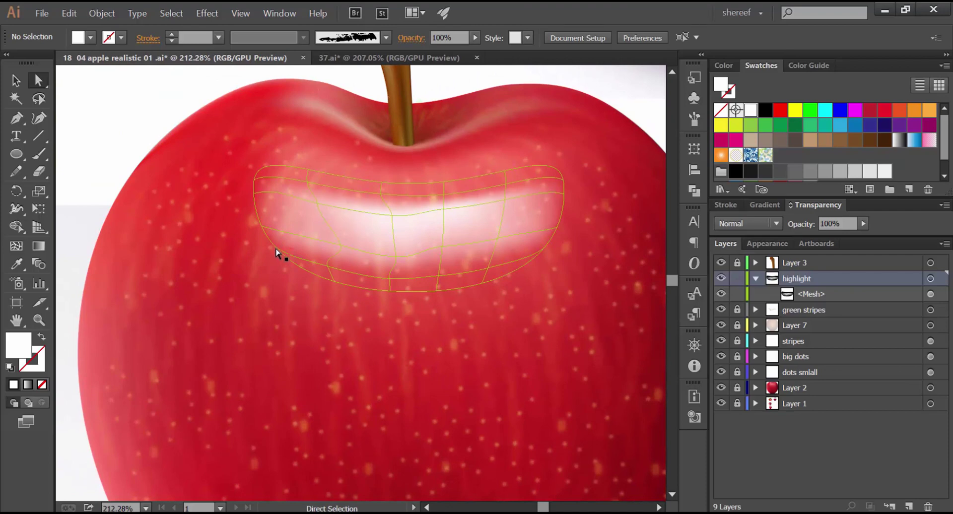
click(276, 248)
drag(276, 247, 281, 264)
drag(334, 281, 333, 299)
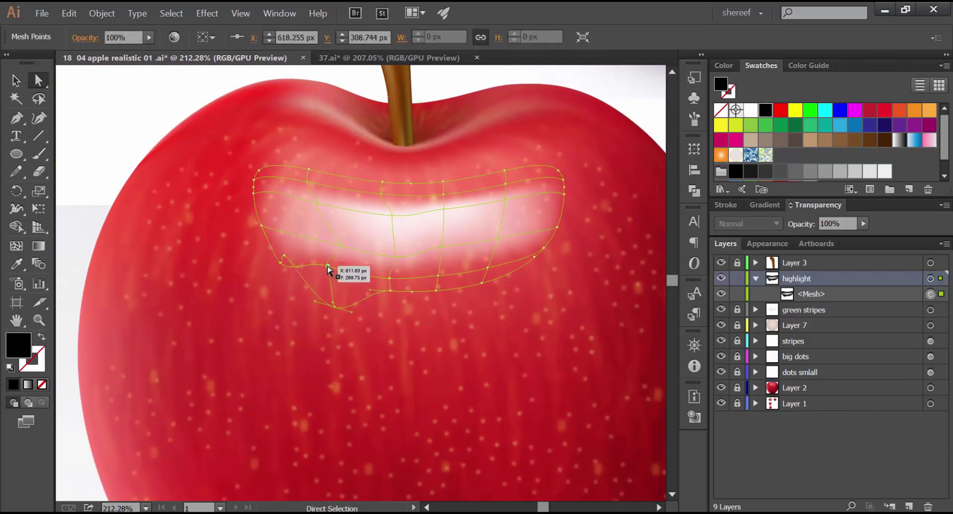
drag(328, 265, 390, 319)
drag(389, 278, 414, 319)
Move the highlight's lower-right mesh points and its lower-left corner point downward to even out the soft lower edge.
drag(482, 292, 489, 311)
drag(441, 273, 494, 333)
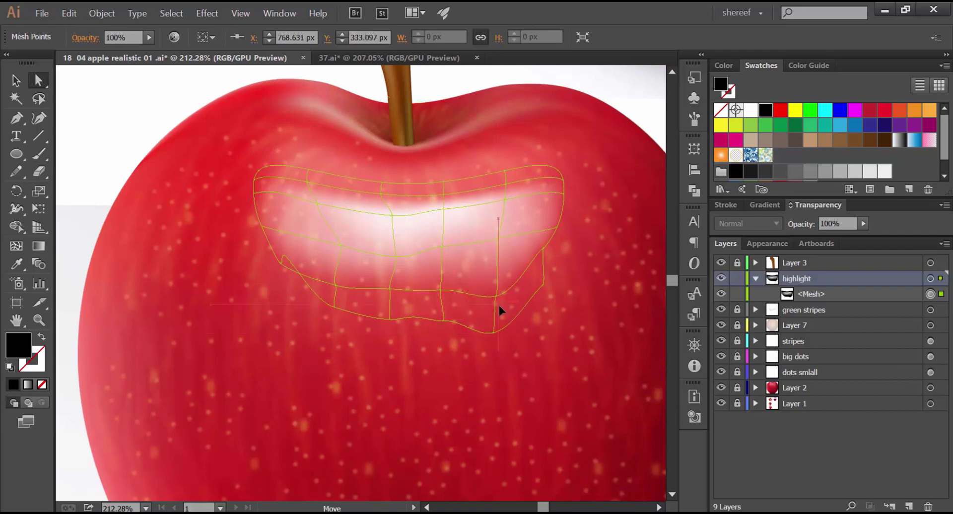
click(490, 295)
drag(497, 300, 500, 307)
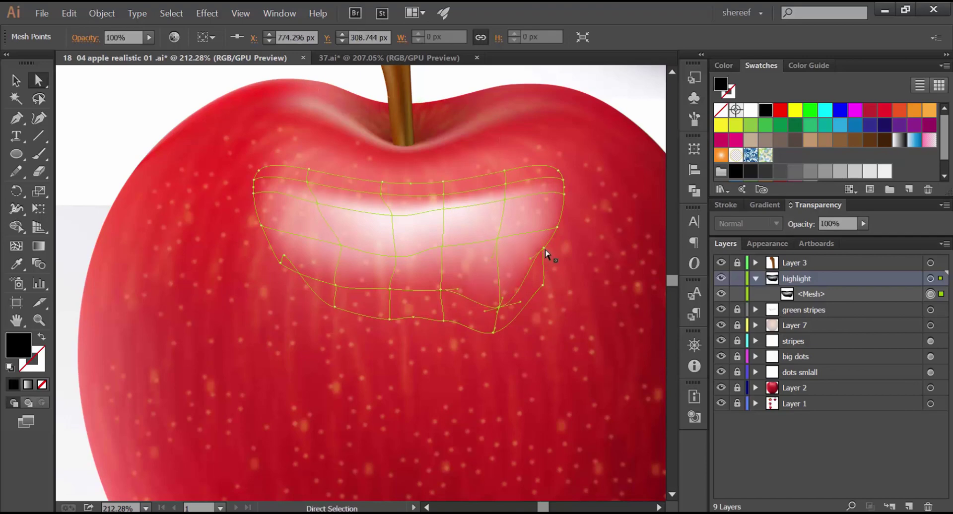
drag(545, 248, 555, 259)
click(538, 320)
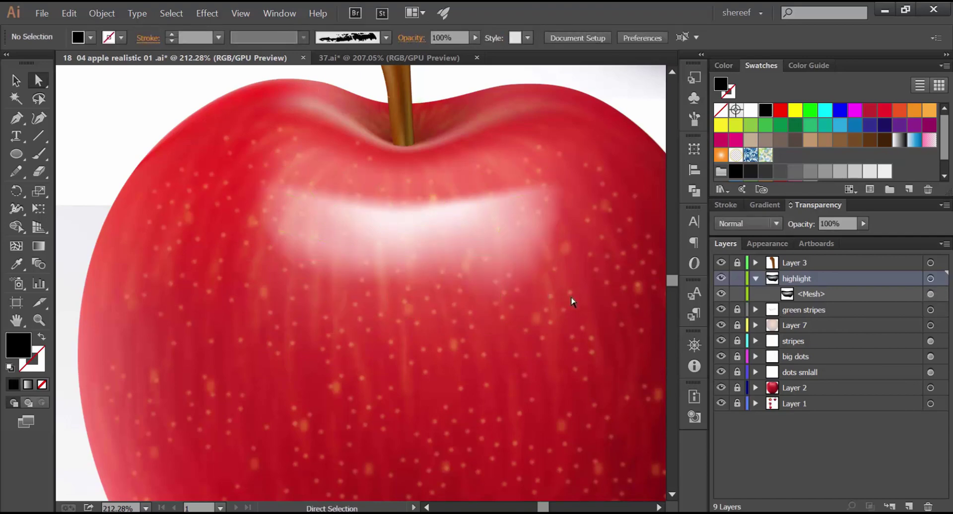
drag(284, 257, 291, 300)
click(432, 329)
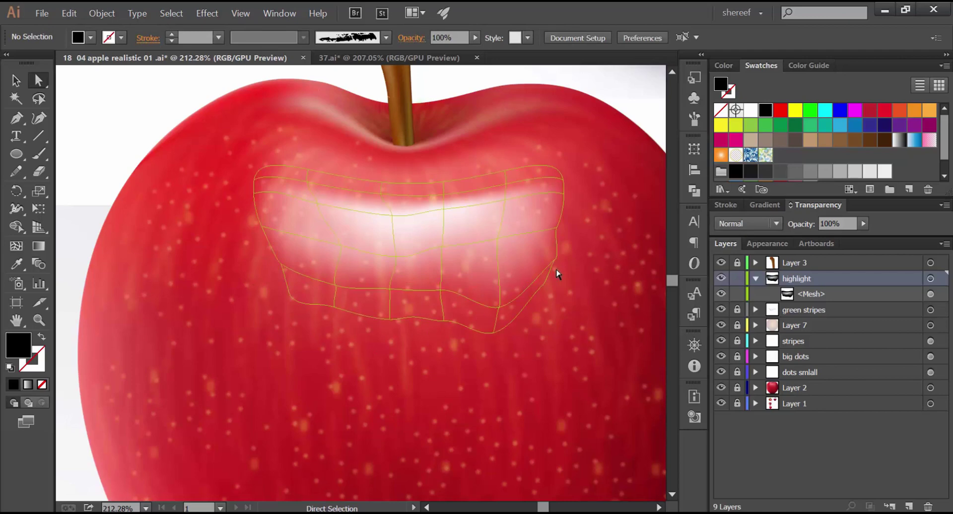
key(ctrl+0)
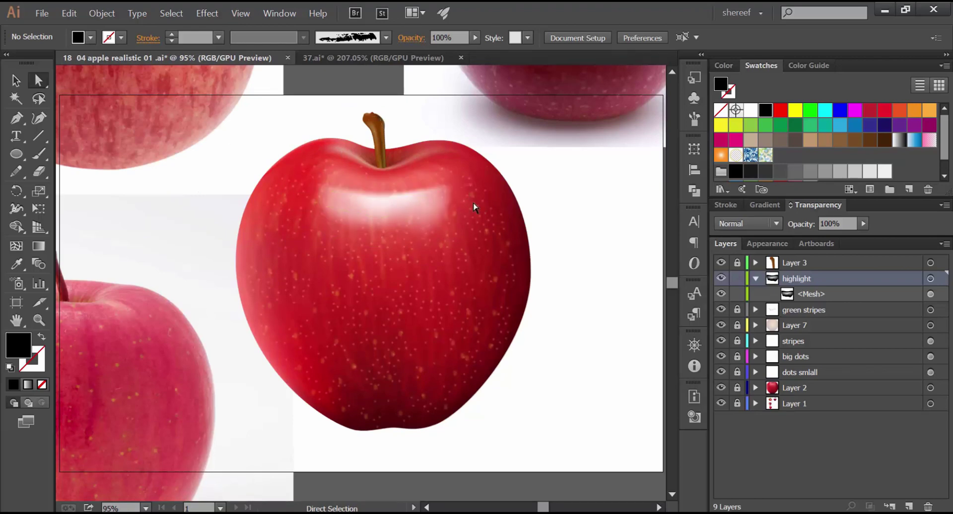
Lock the highlight layer and place a copy of the left part of Layer 7's apple path on a new layer above it.
click(755, 279)
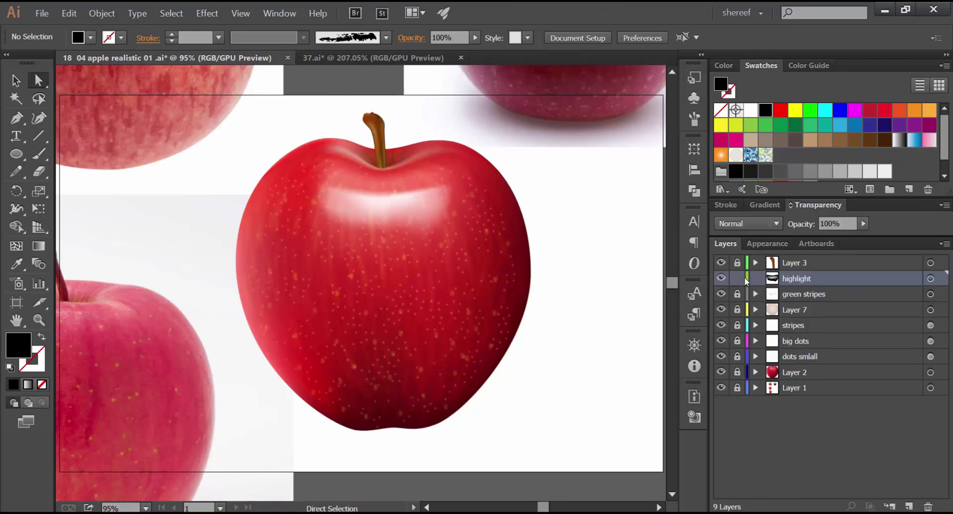
click(908, 506)
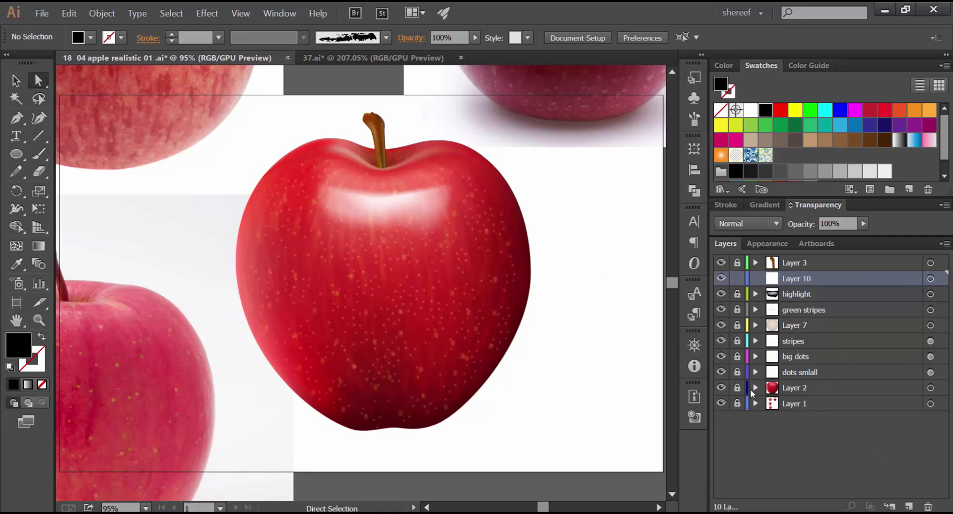
click(756, 325)
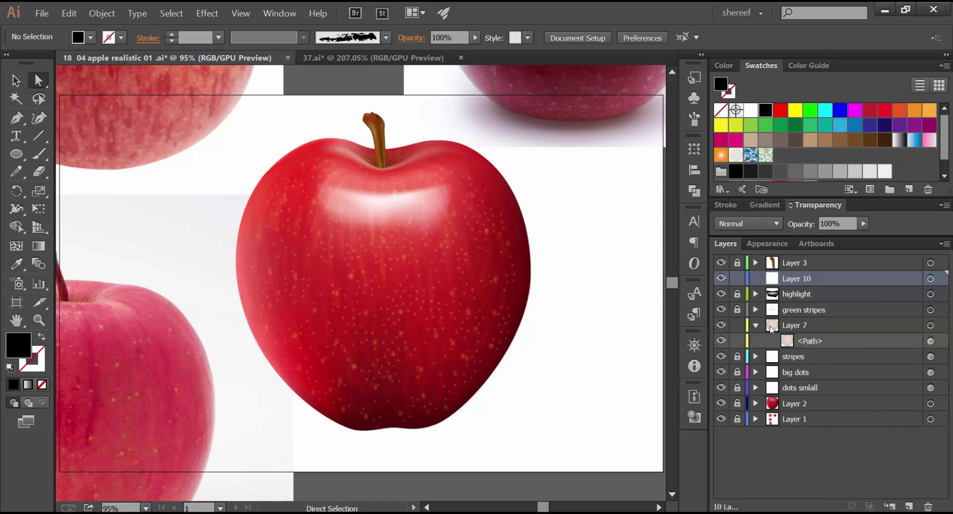
click(930, 341)
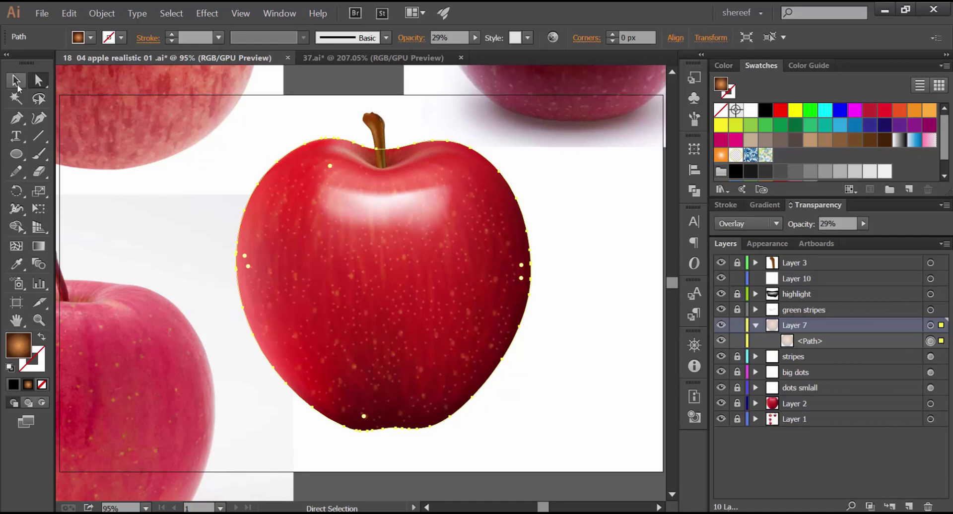
click(38, 99)
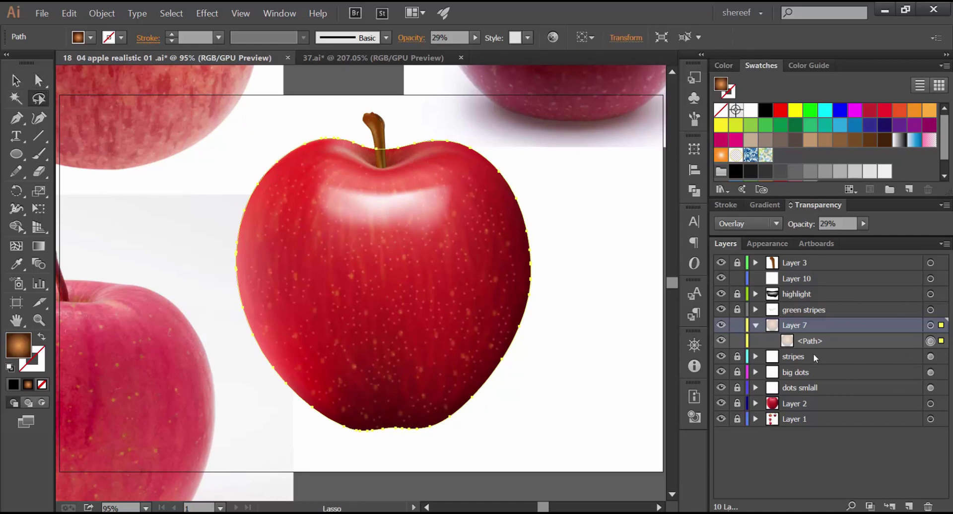
mouse_move(283, 118)
mouse_down()
mouse_move(362, 148)
mouse_move(355, 162)
mouse_move(293, 196)
mouse_move(283, 235)
mouse_move(283, 360)
mouse_move(272, 382)
mouse_move(252, 383)
mouse_move(217, 323)
mouse_move(199, 247)
mouse_move(220, 176)
mouse_move(285, 134)
mouse_up()
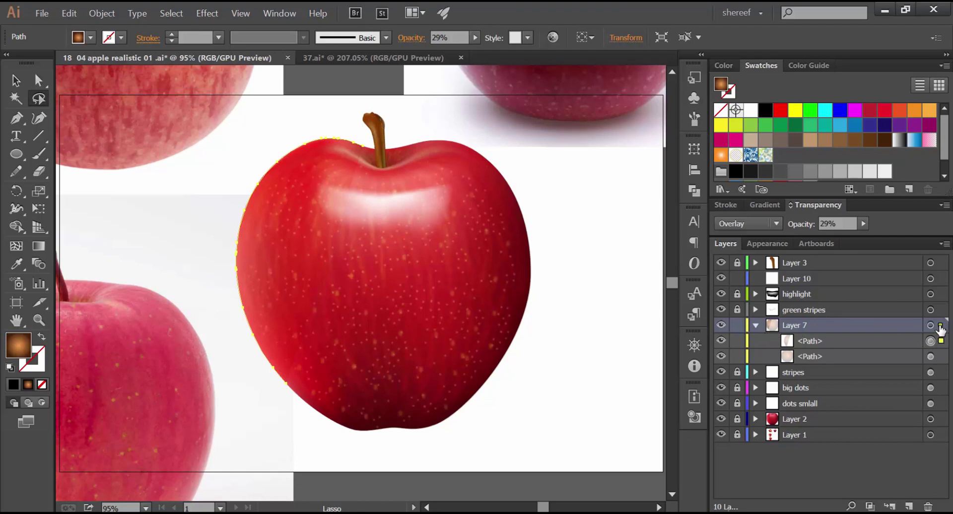
drag(943, 283, 941, 279)
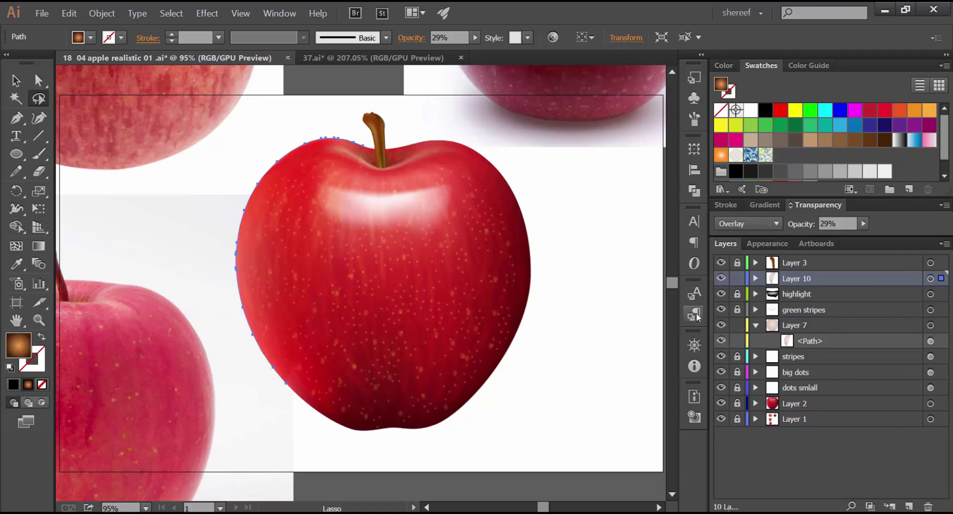
Lock Layer 7 and reset the copied left-side path to Normal blending at 100% opacity.
click(756, 325)
click(755, 325)
click(753, 325)
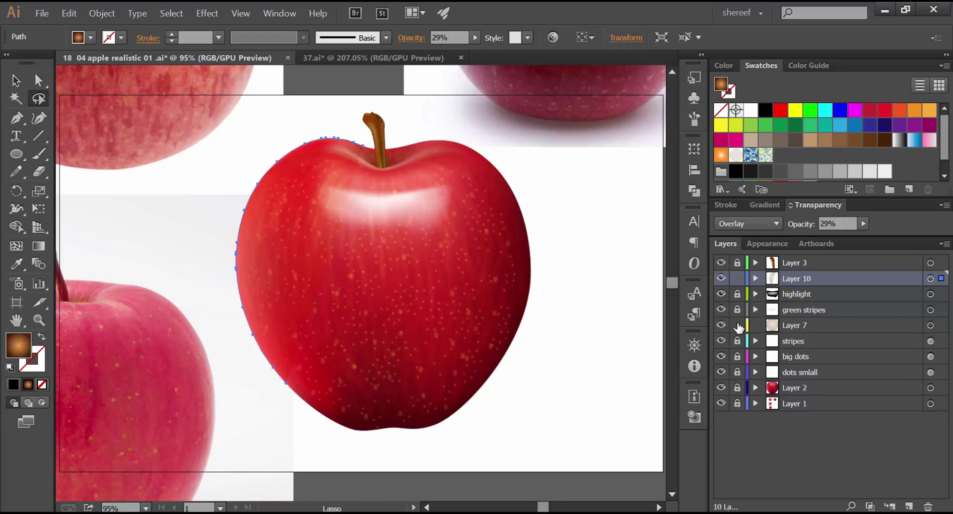
click(755, 278)
click(767, 243)
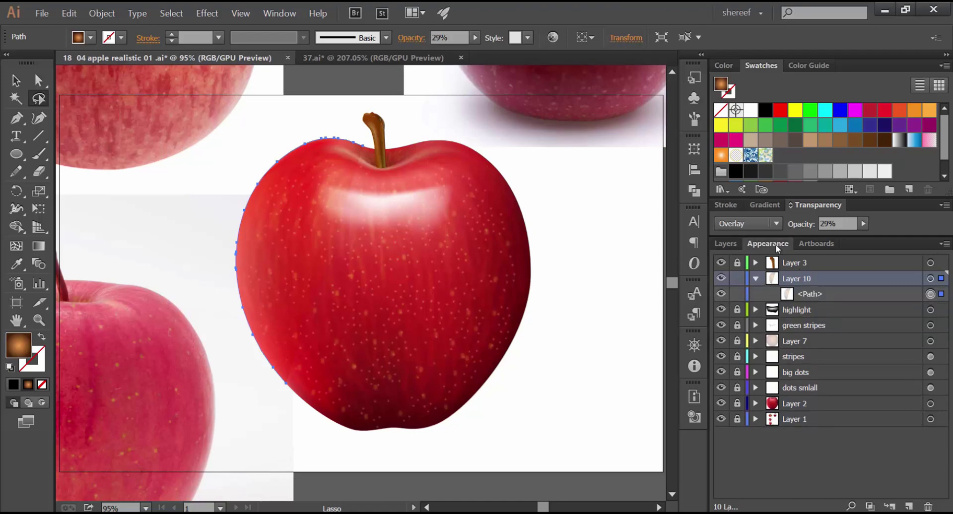
click(942, 246)
click(826, 308)
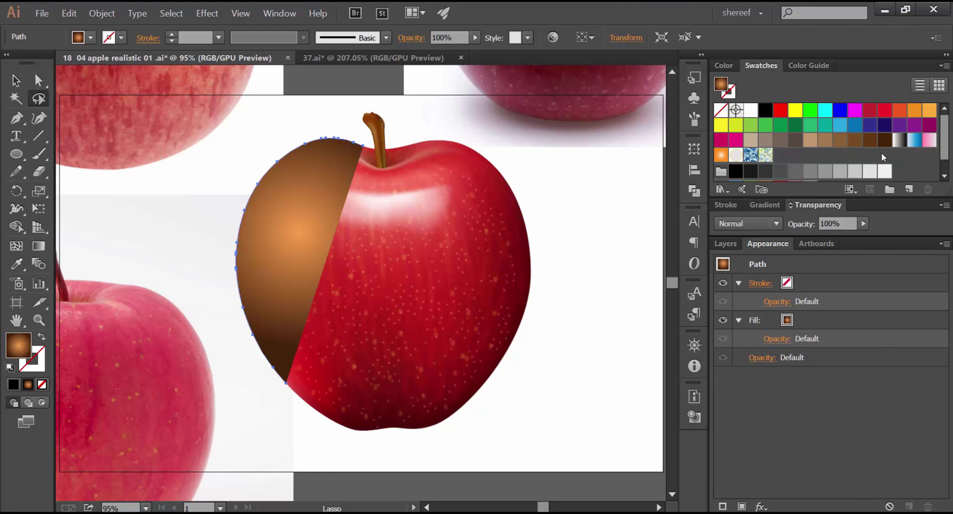
Fill the copied path with a linear gradient that is white at both stops, with the end stop at about 99%.
click(899, 141)
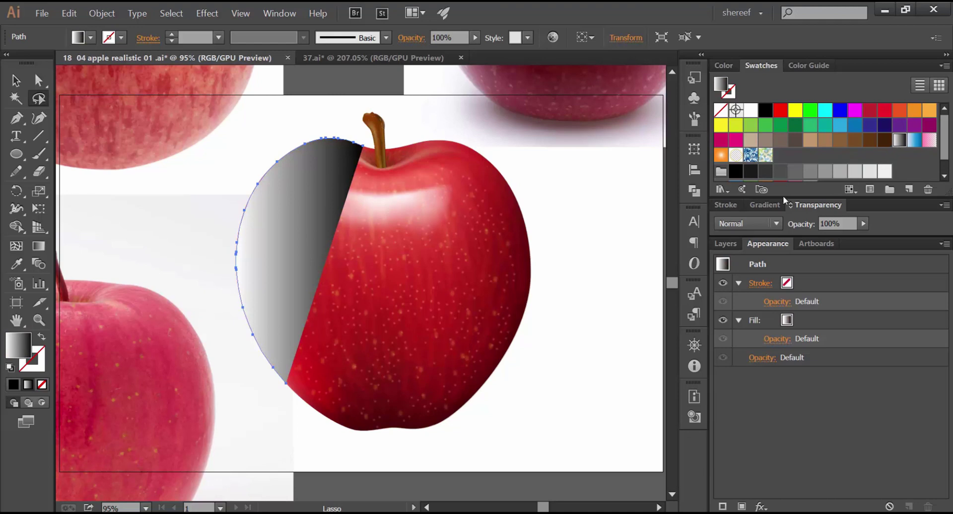
click(766, 204)
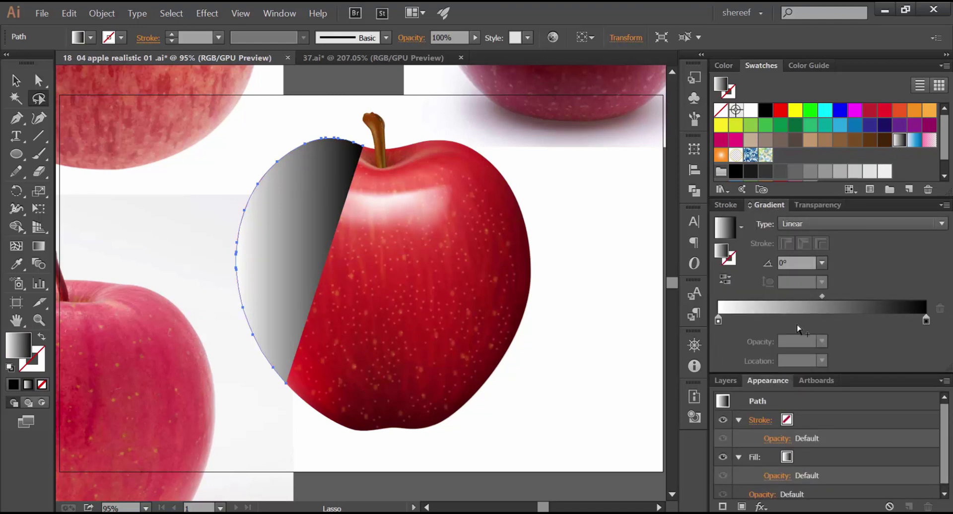
drag(718, 320, 846, 322)
drag(925, 319, 916, 346)
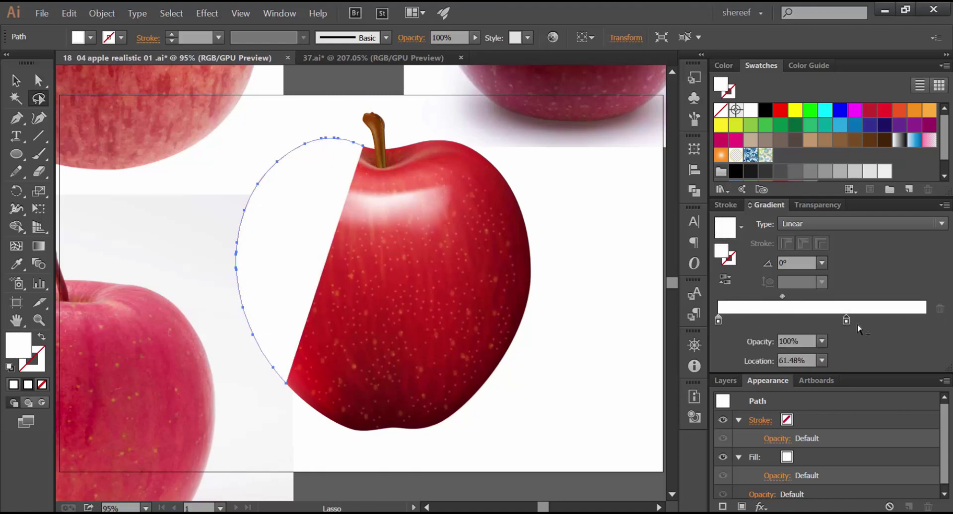
Fade the gradient from white at the shape's upper-left edge to 0% opacity towards the lower right, at an angle of about -31°.
key(g)
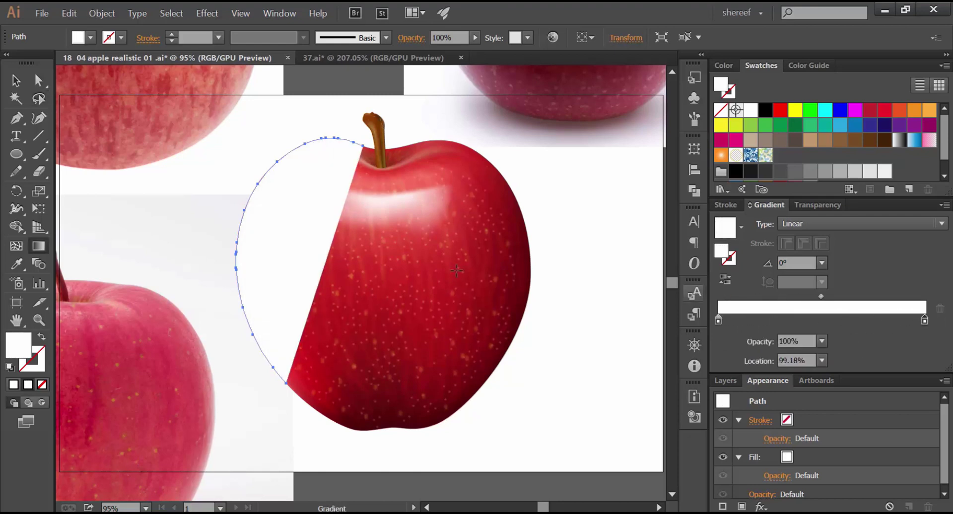
drag(251, 202, 328, 267)
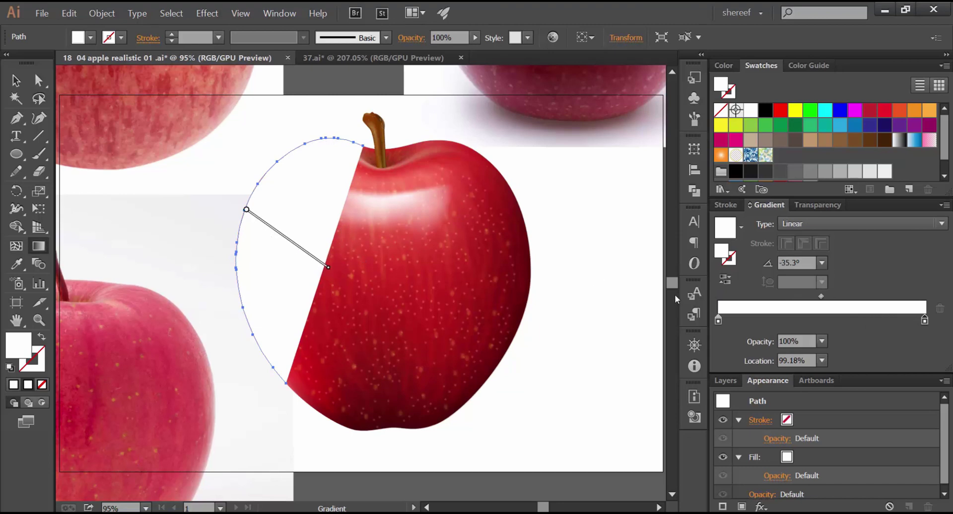
click(821, 342)
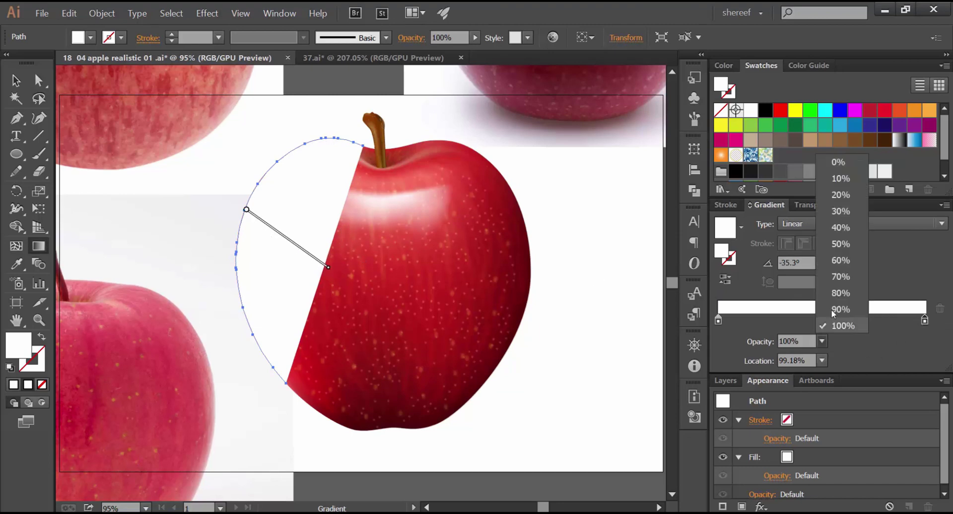
click(844, 167)
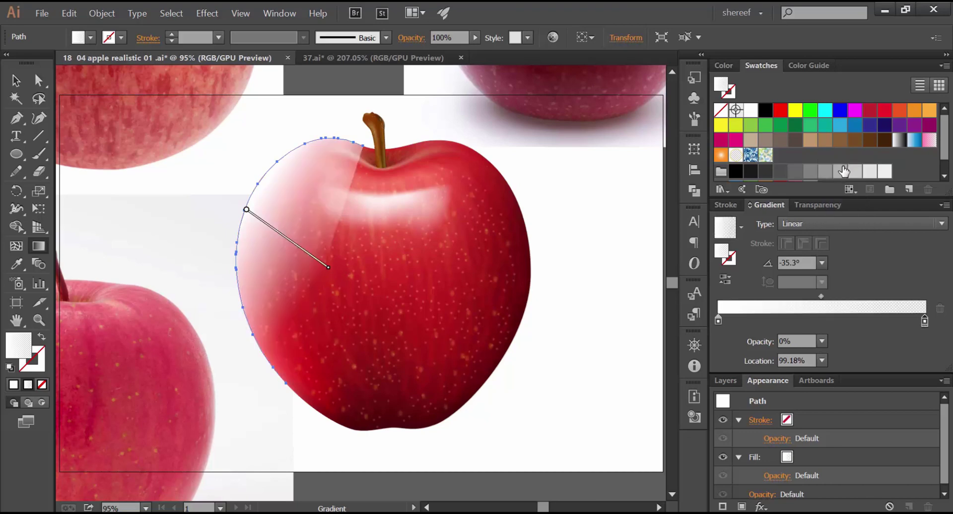
drag(332, 270, 365, 214)
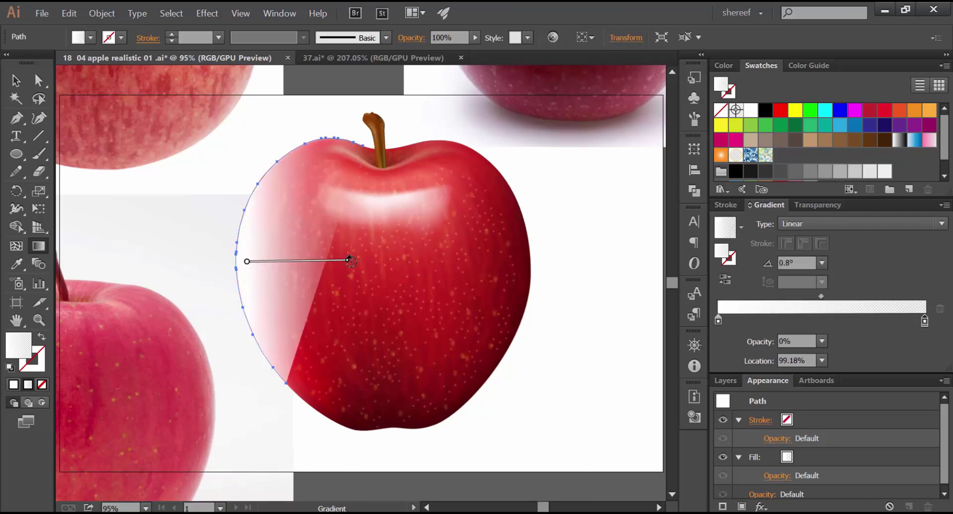
drag(351, 261, 334, 313)
Shrink the white reflection path so it sits just inside the apple's left edge, and lower its opacity to 31%.
key(e)
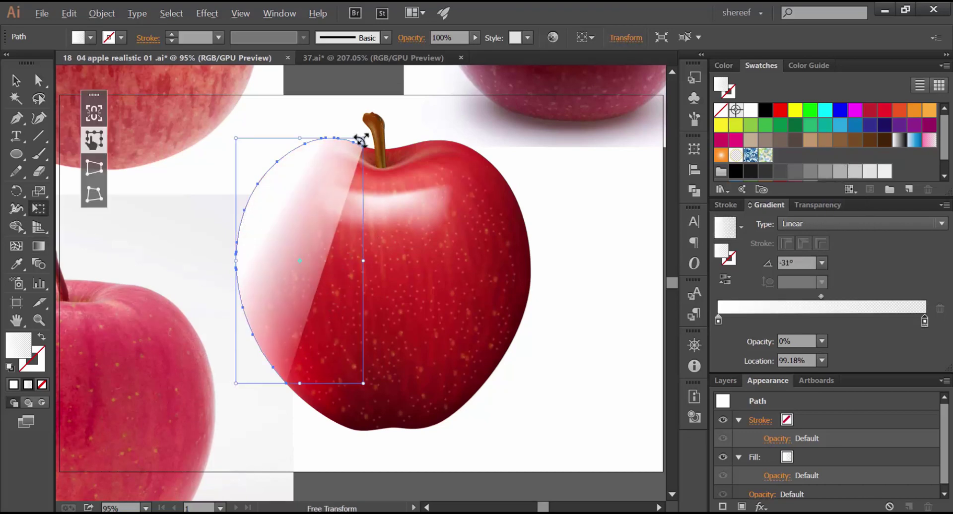
drag(360, 140, 368, 161)
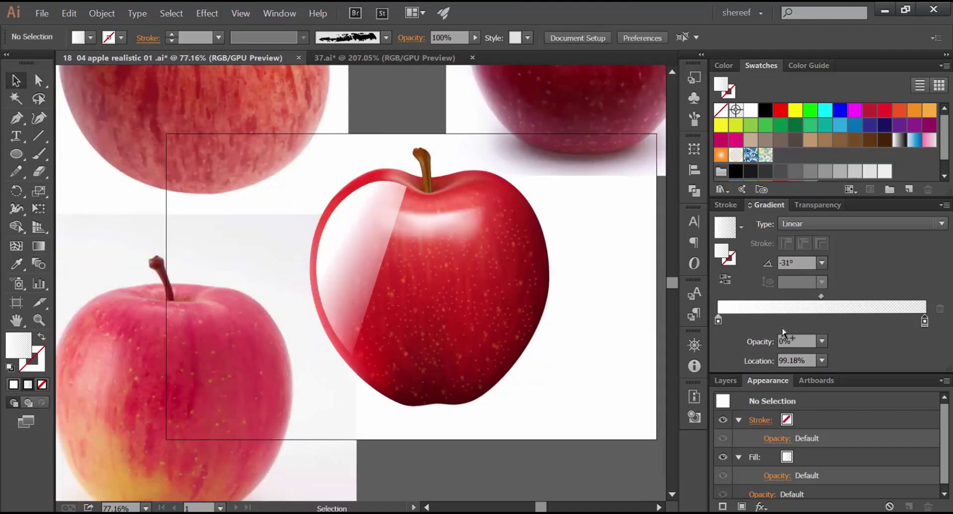
click(728, 380)
click(751, 205)
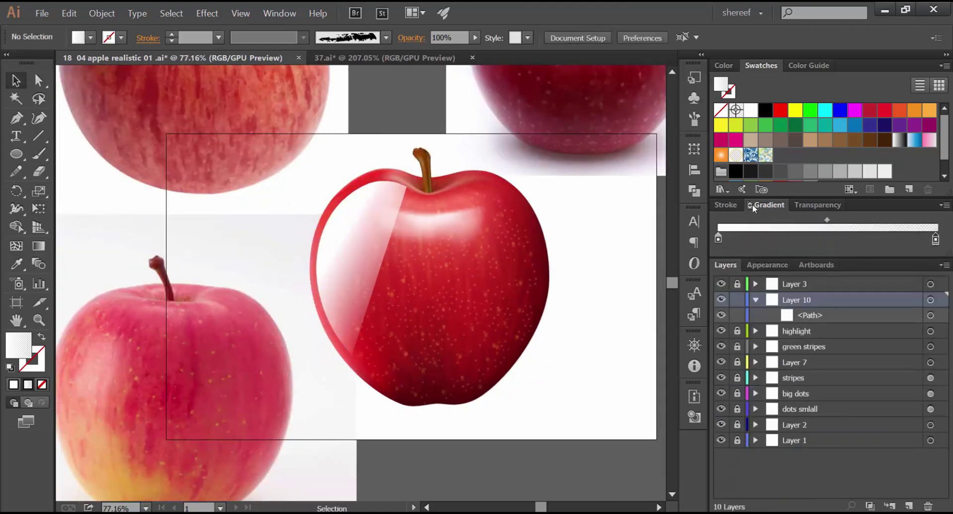
click(750, 206)
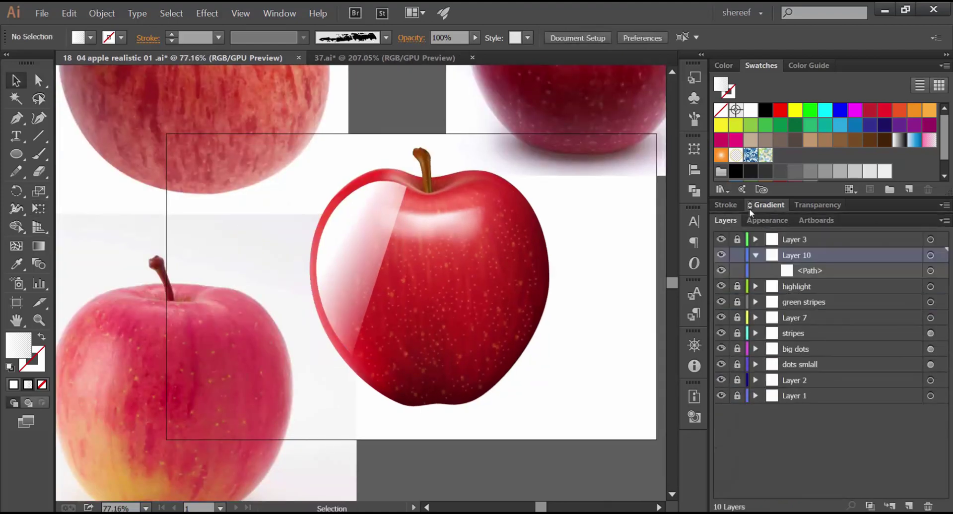
click(931, 271)
click(824, 206)
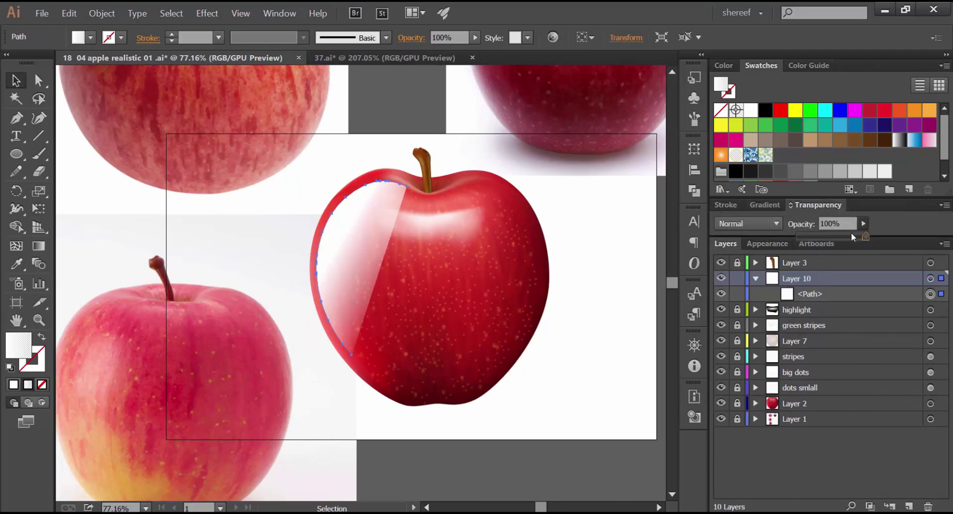
drag(825, 236, 820, 237)
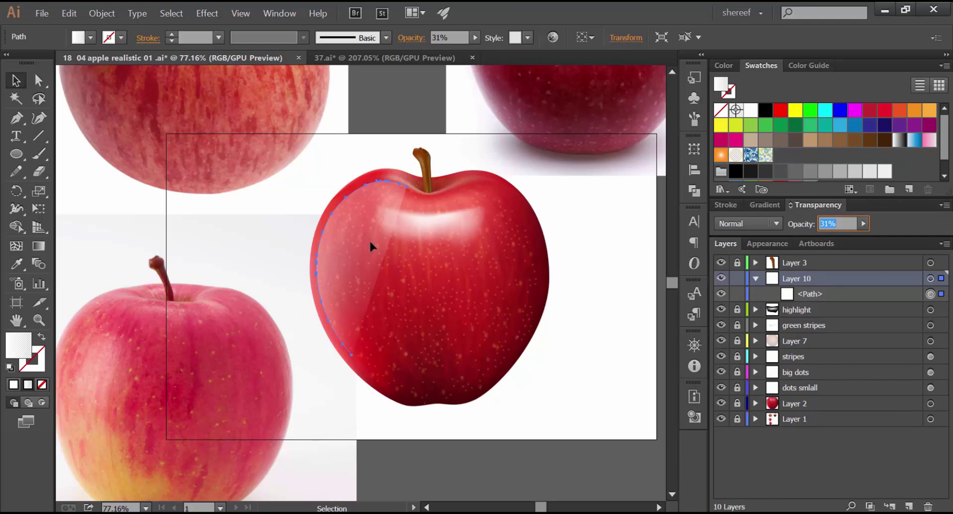
Close the reflection path with the Pen tool, joining its upper-right and lower end points with an inward-curving inner edge.
key(ctrl+space)
drag(379, 239, 501, 263)
key(space)
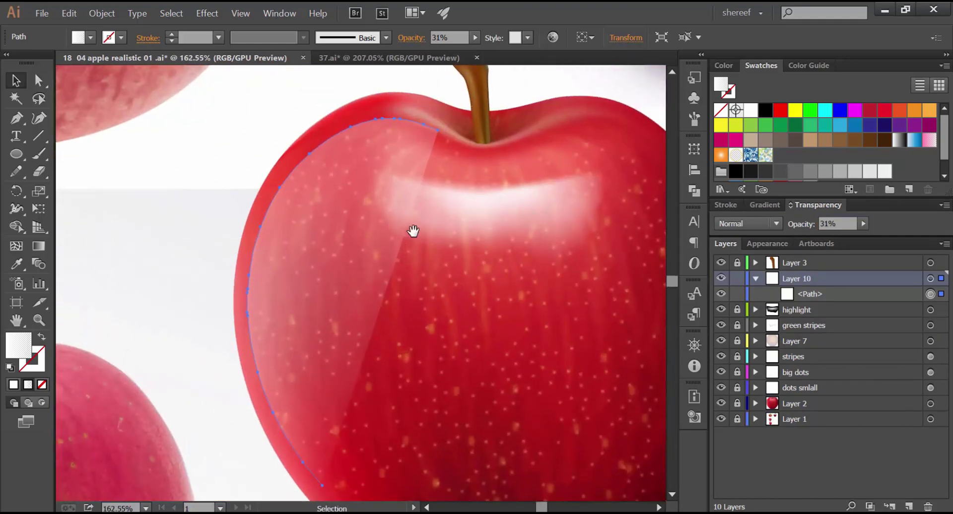
drag(413, 231, 396, 197)
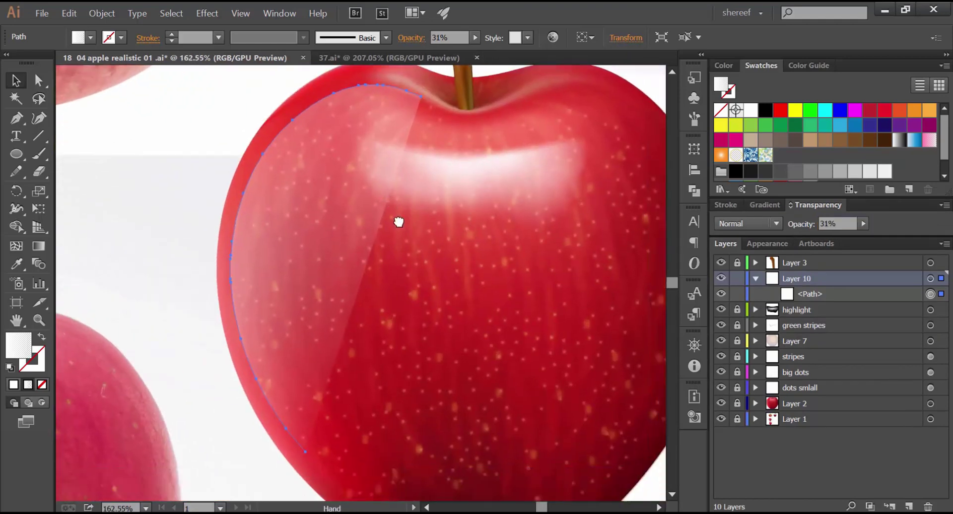
key(p)
click(419, 96)
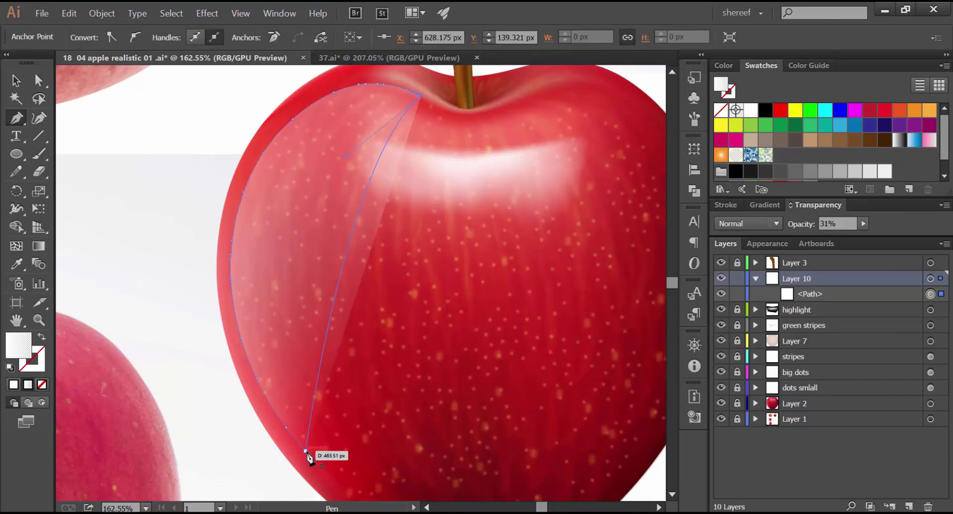
drag(306, 453, 311, 485)
scroll(330, 472, down, 5)
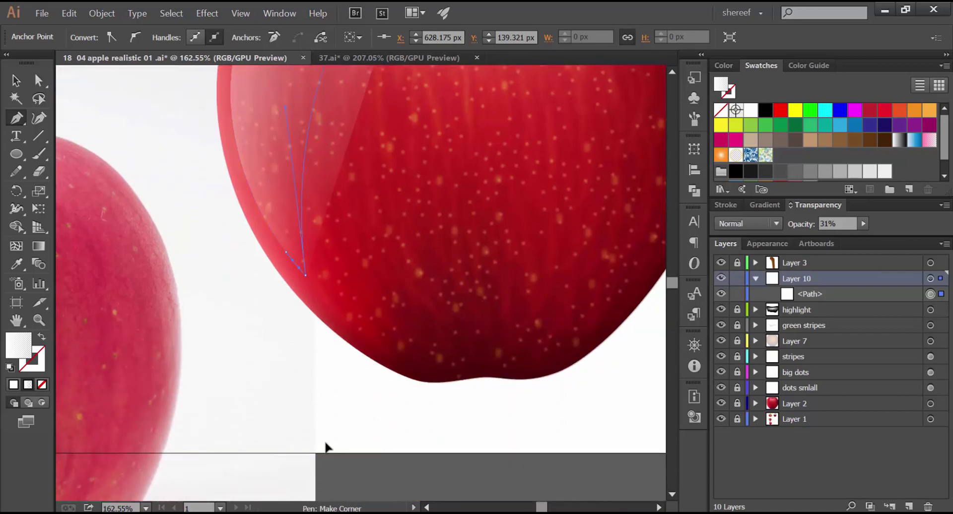
scroll(374, 339, up, 5)
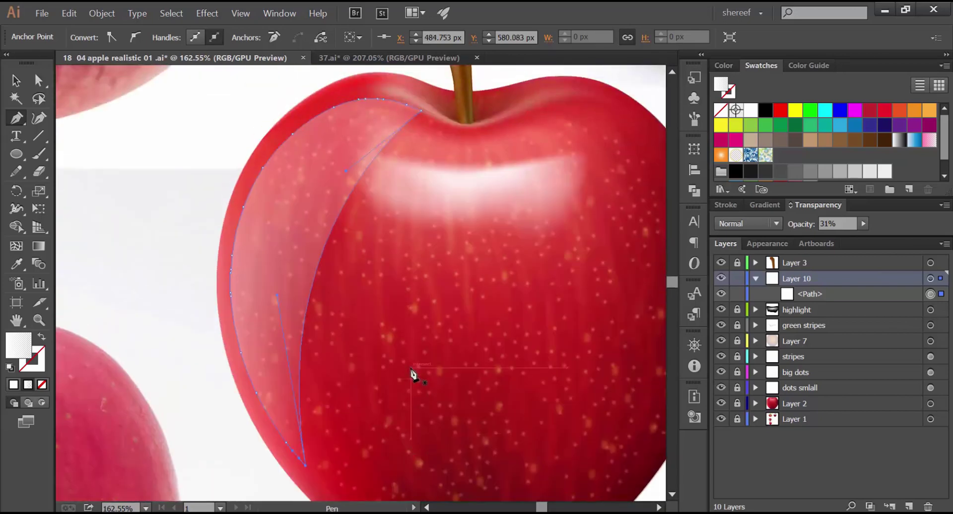
scroll(412, 373, up, 1)
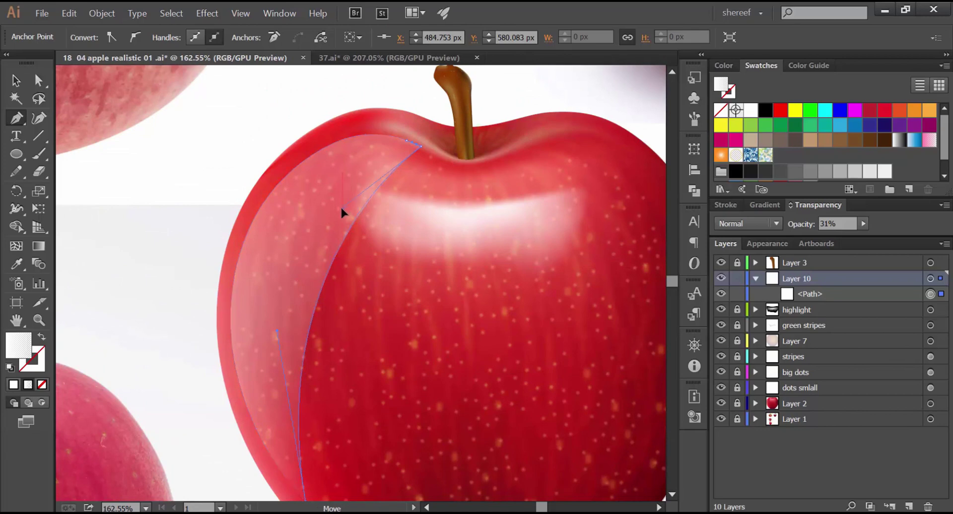
Move the crescent-shaped reflection to line up with the apple's left contour, and deselect it.
drag(341, 208, 329, 213)
key(v)
click(358, 236)
key(ctrl+0)
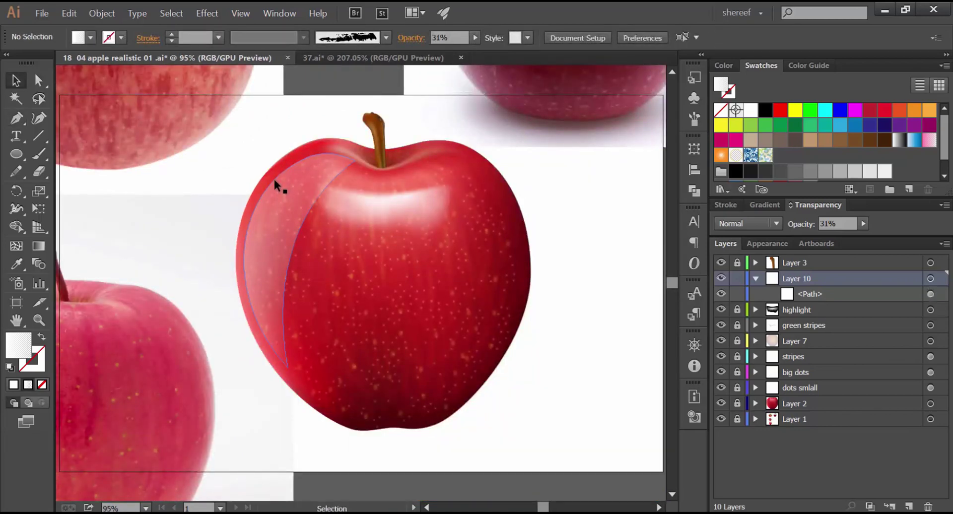
drag(274, 180, 273, 172)
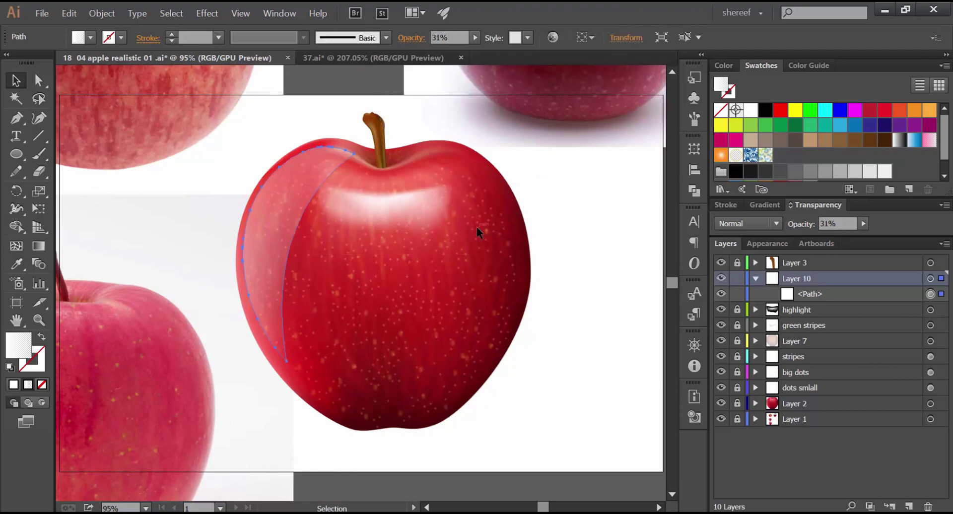
key(ctrl+shift+a)
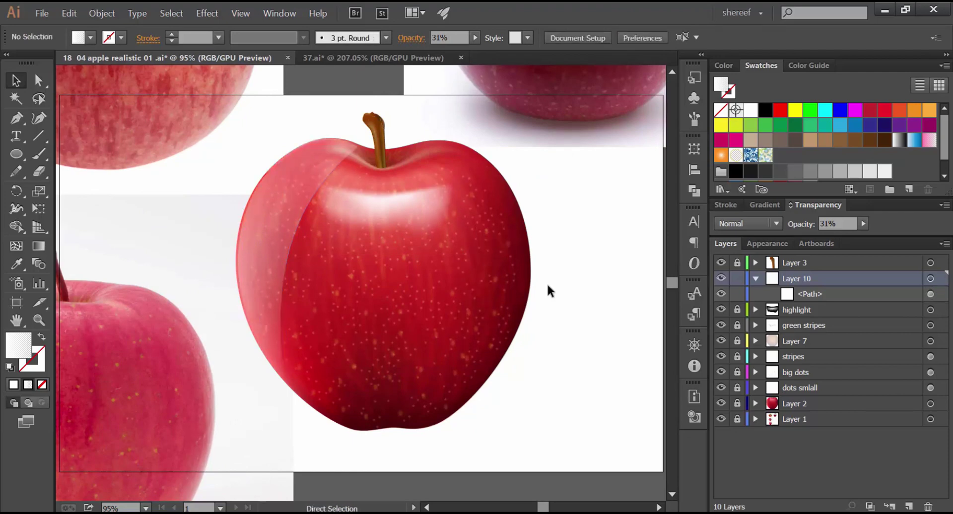
Hide the reference photos on Layer 1 and view the apple artwork in full-screen mode.
click(721, 419)
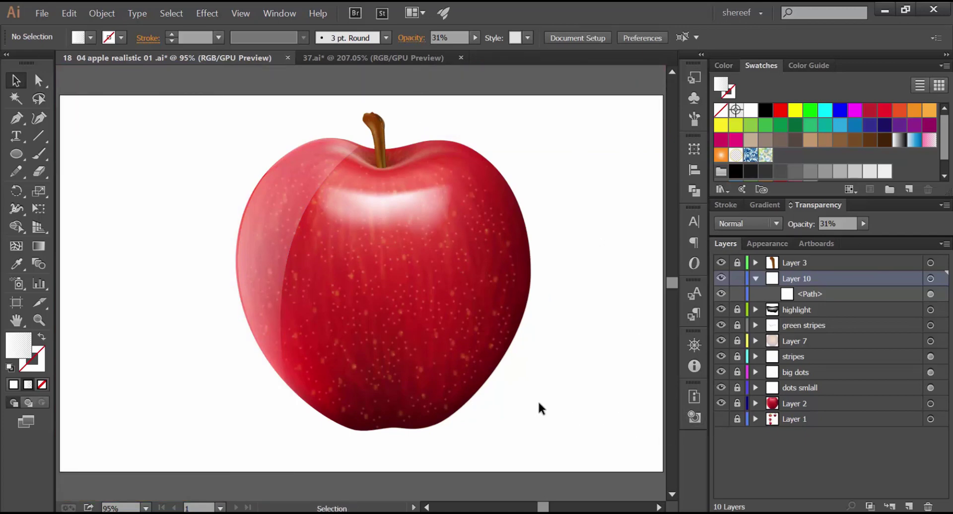
key(f)
key(f)
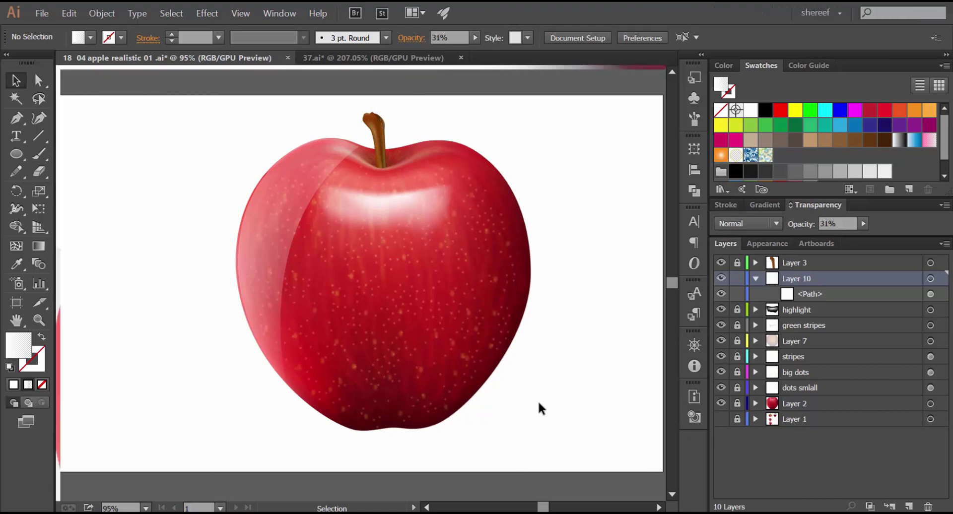
key(ctrl+0)
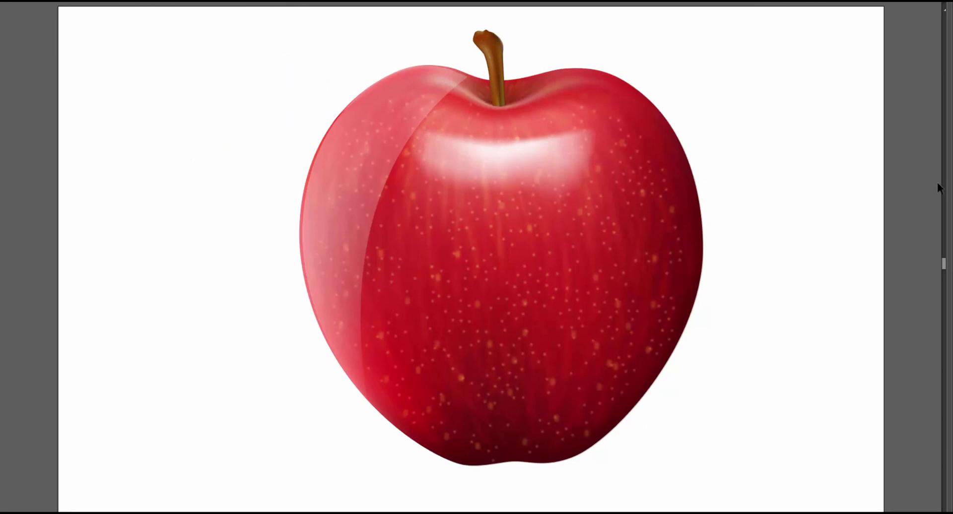
Unlock Layer 2, isolate its mesh to examine the plain apple body, and exit isolation mode.
mouse_move(949, 347)
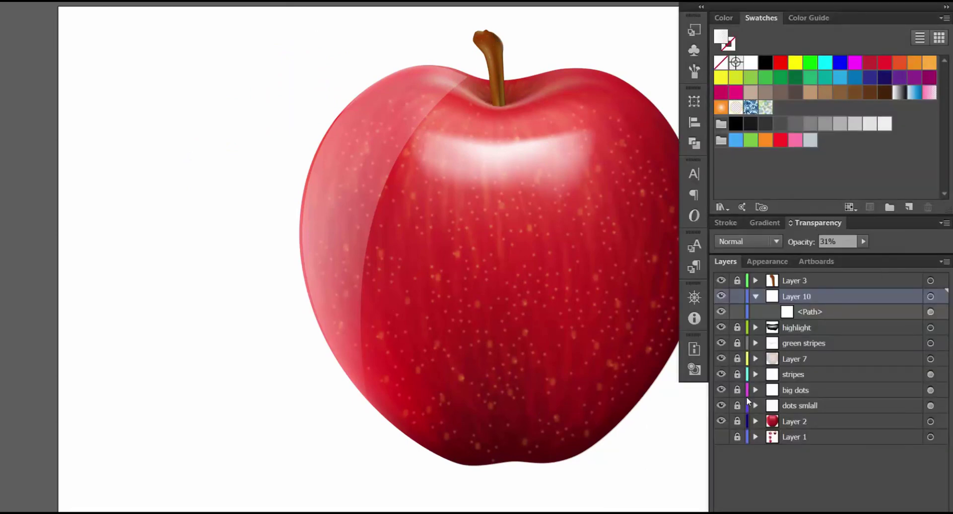
click(736, 421)
click(755, 421)
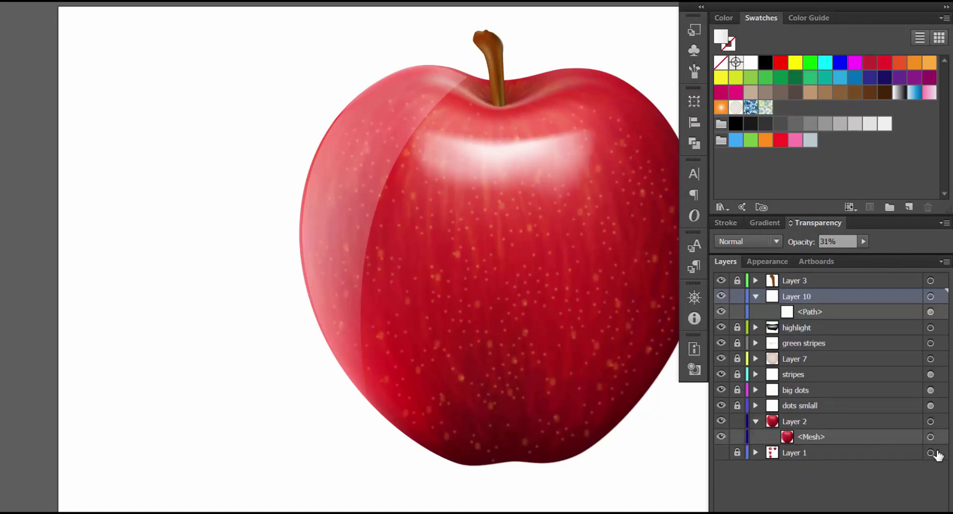
click(930, 437)
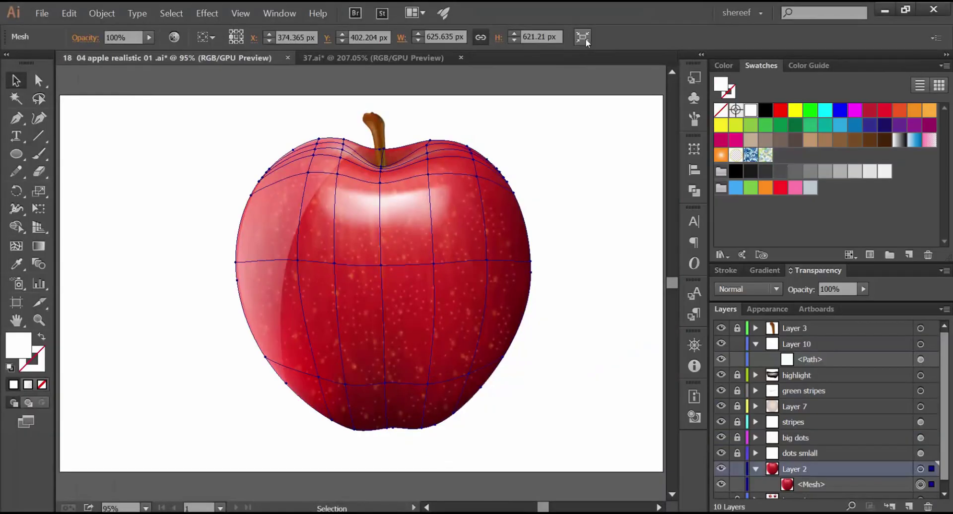
click(583, 38)
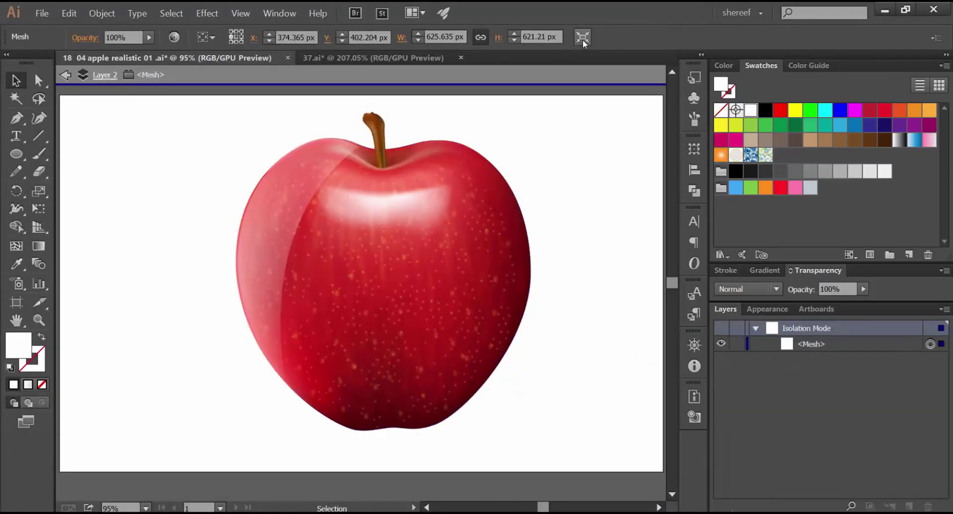
click(558, 164)
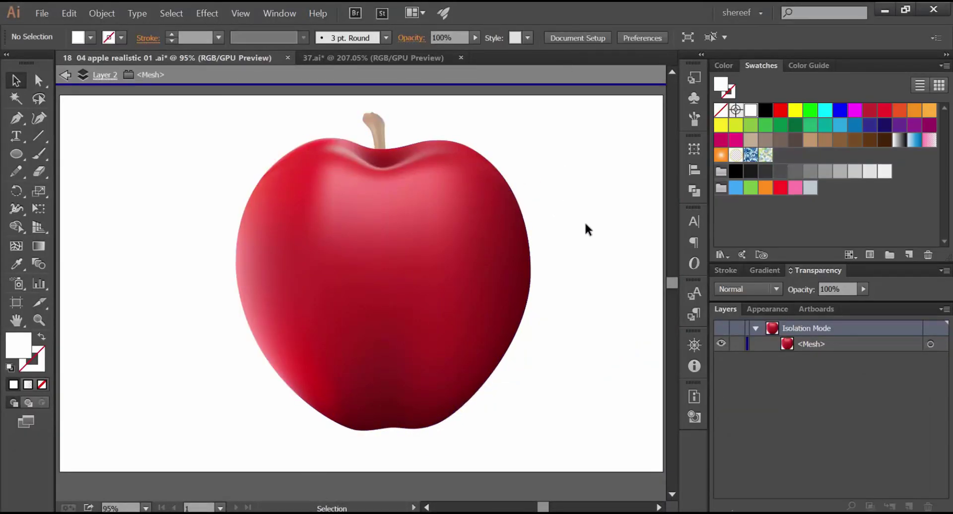
double_click(545, 216)
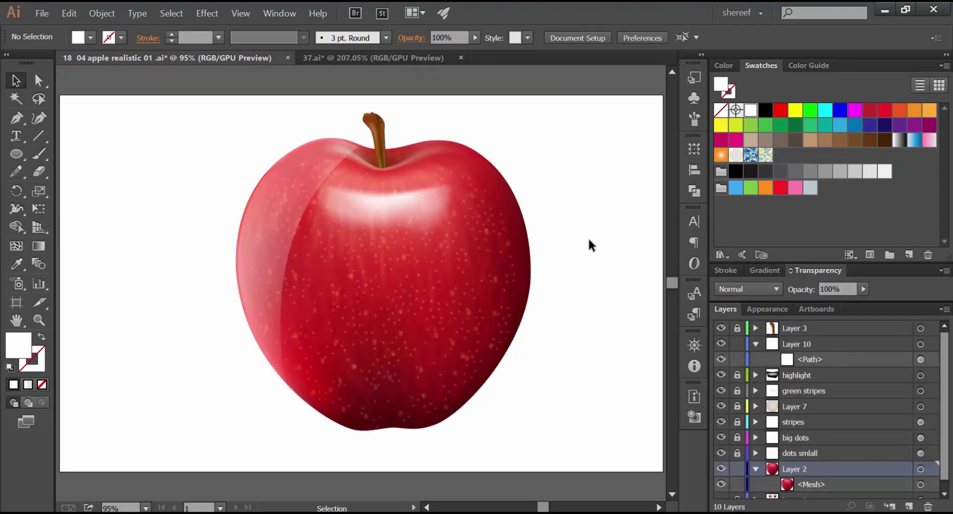
click(526, 310)
click(564, 238)
click(343, 184)
click(591, 198)
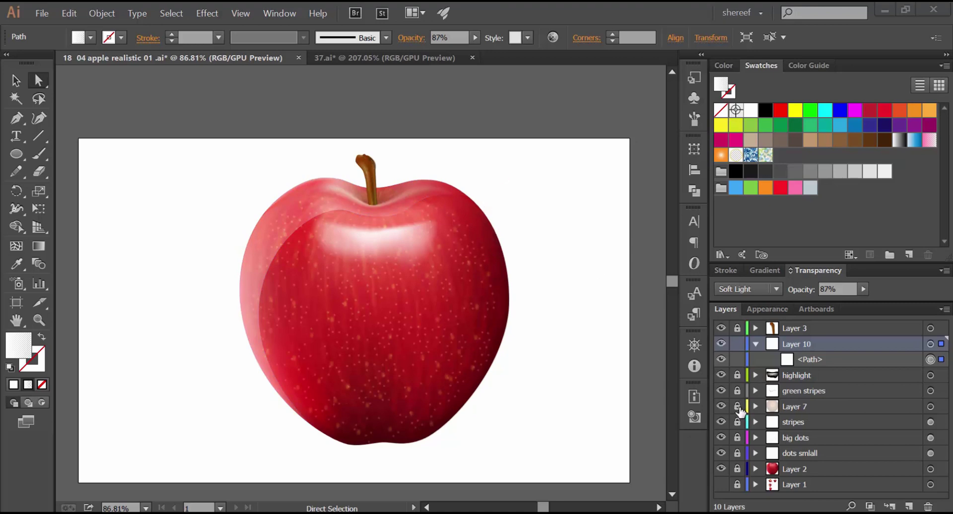
Unlock Layer 7, select its path with the selection edges shown to examine the apple outline, and lock the layer again.
click(755, 406)
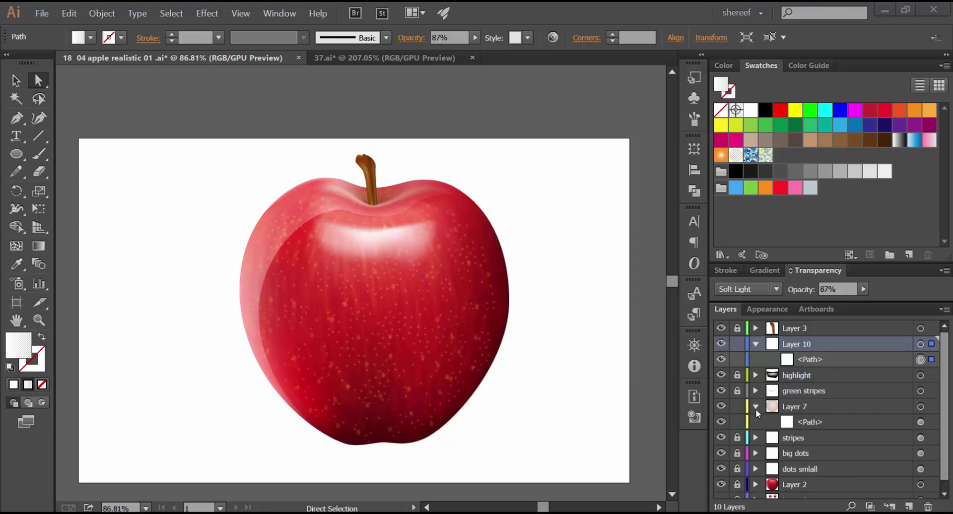
click(920, 422)
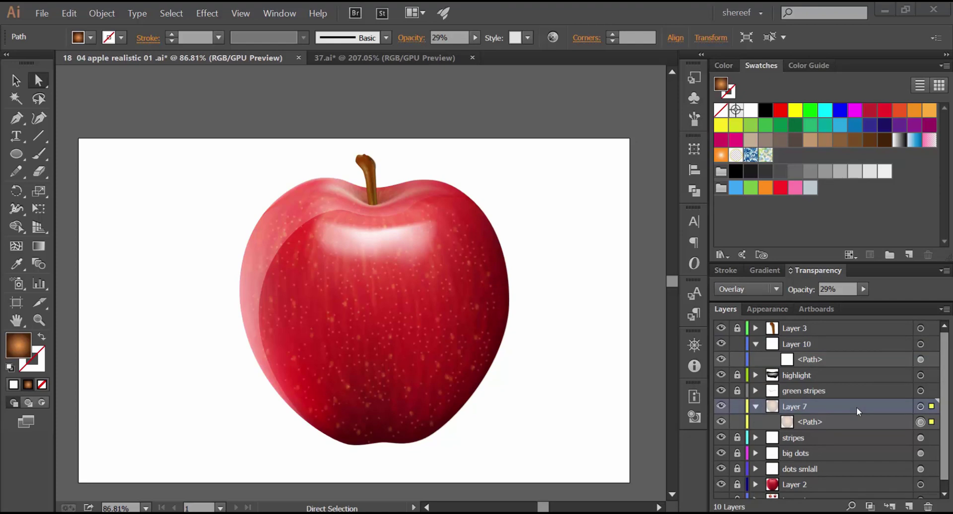
key(ctrl+h)
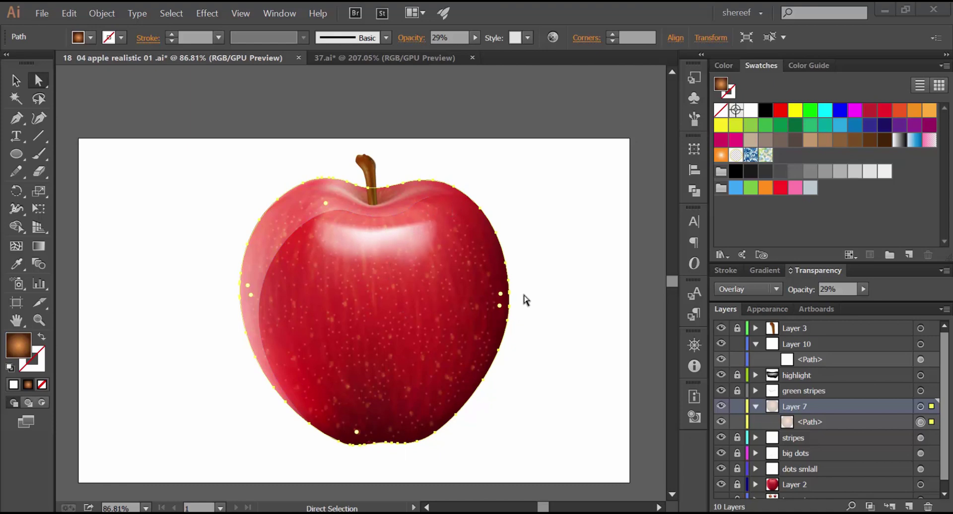
click(755, 406)
click(736, 407)
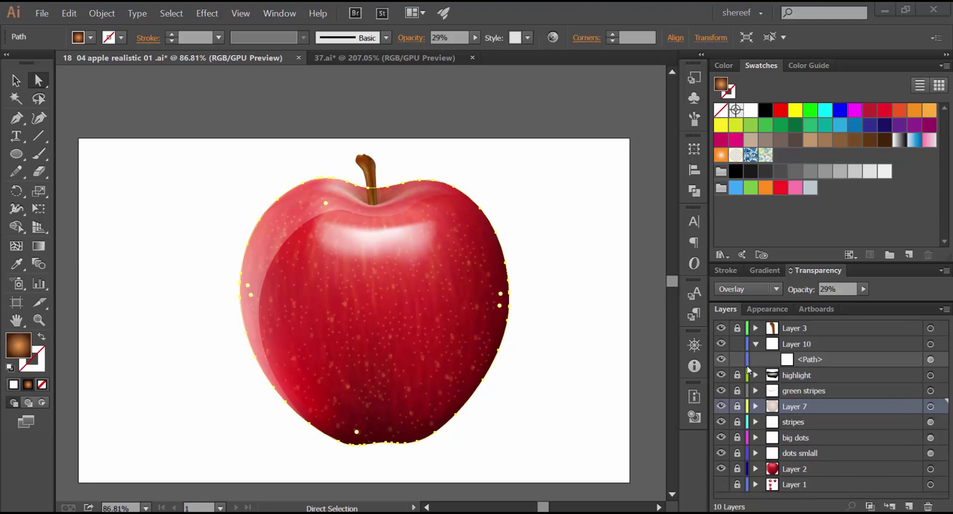
Select the reflection path on Layer 10 and check its gradient settings.
click(929, 359)
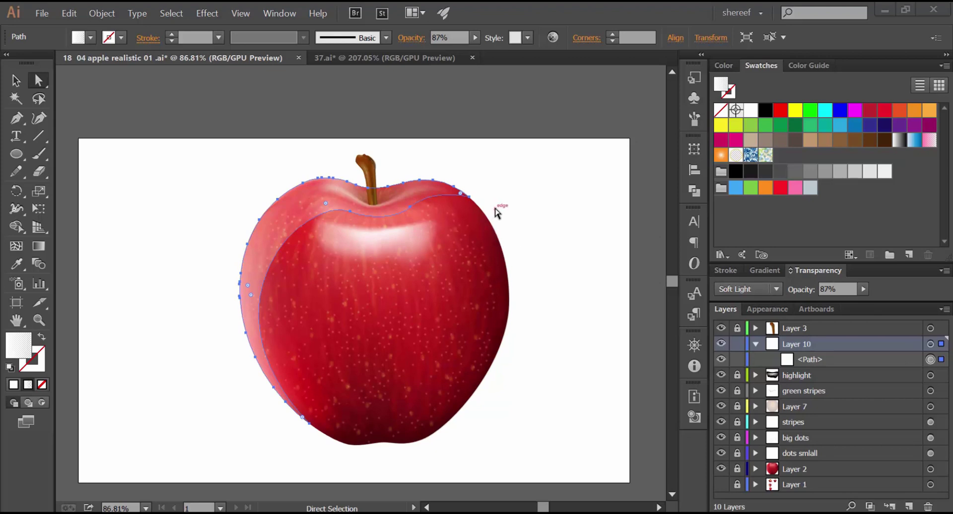
click(763, 269)
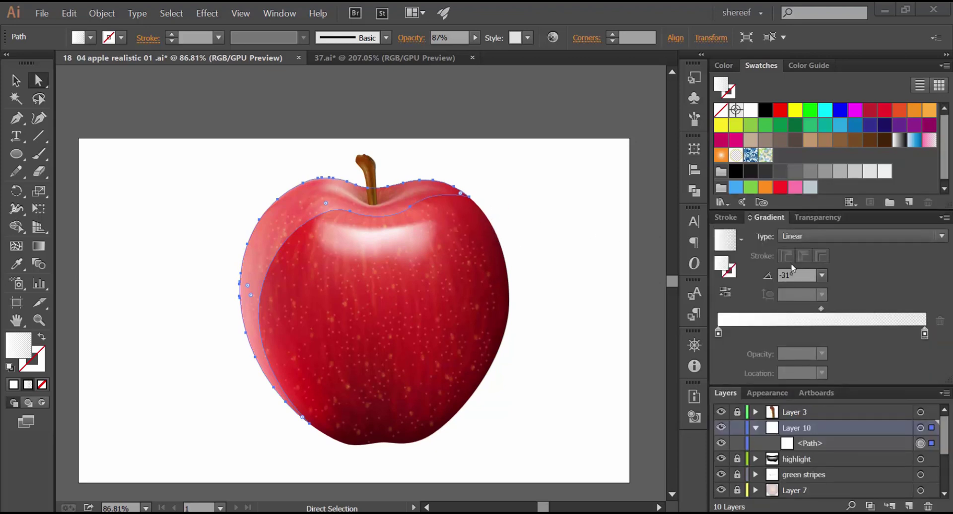
click(751, 217)
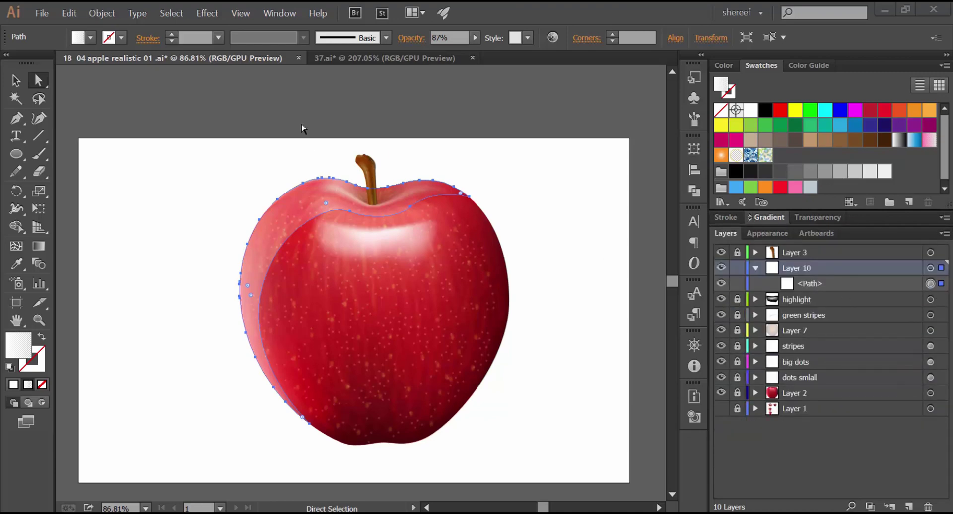
Apply a Feather effect with an 8 px radius to the reflection path on Layer 10 and deselect it.
click(210, 14)
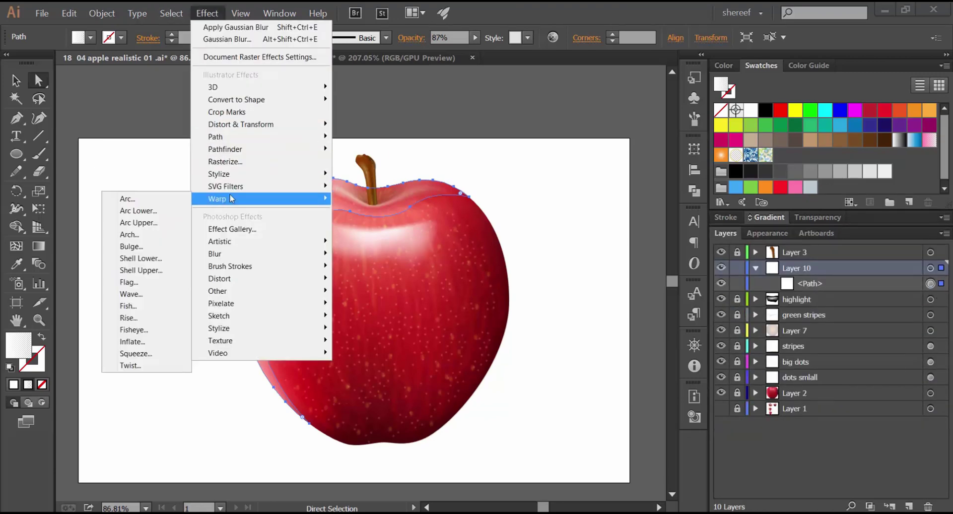
mouse_move(219, 174)
click(141, 186)
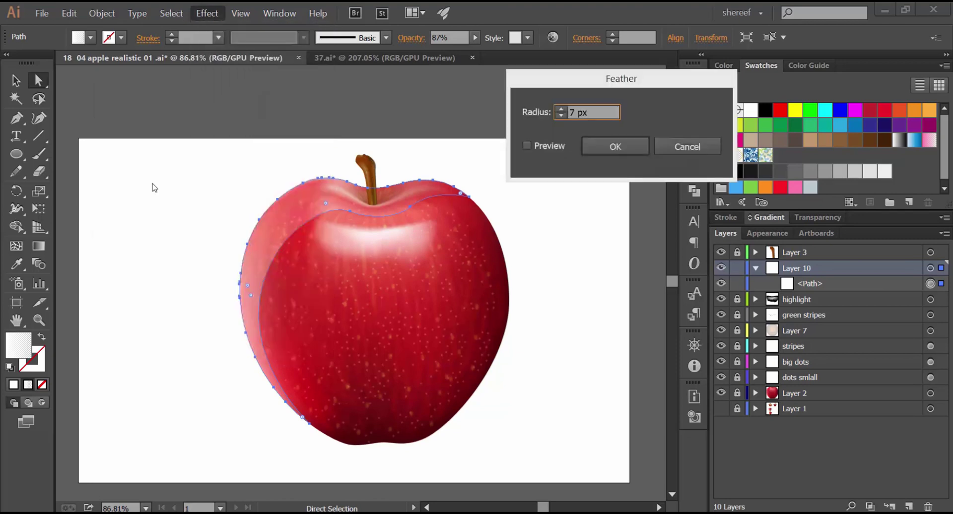
click(526, 145)
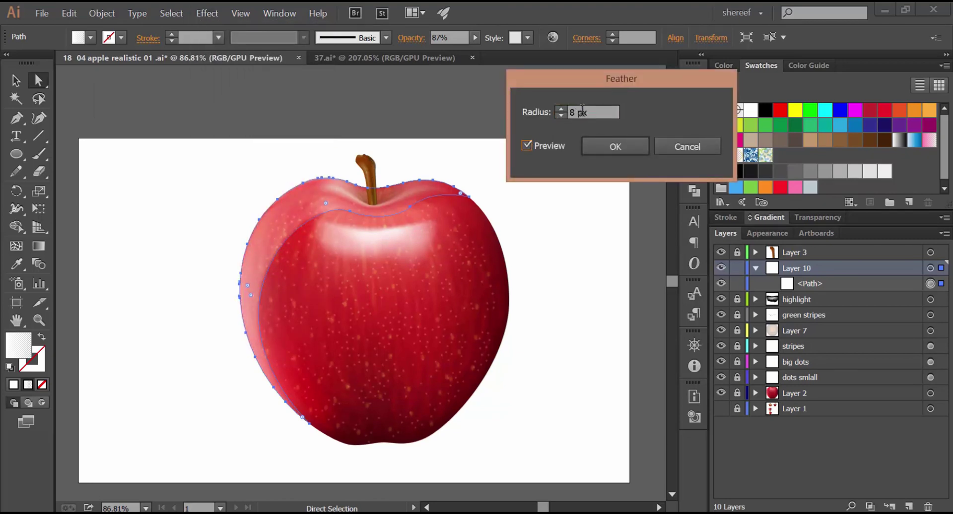
click(603, 150)
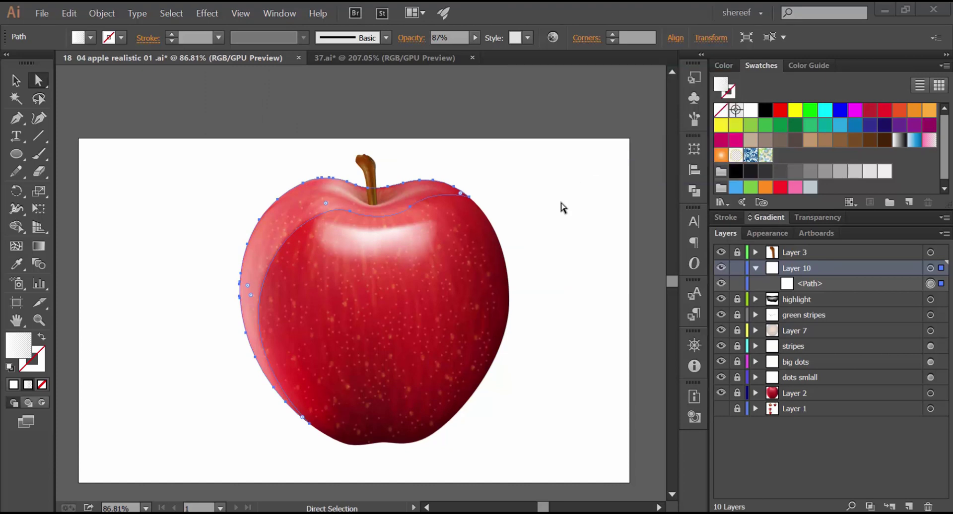
click(548, 218)
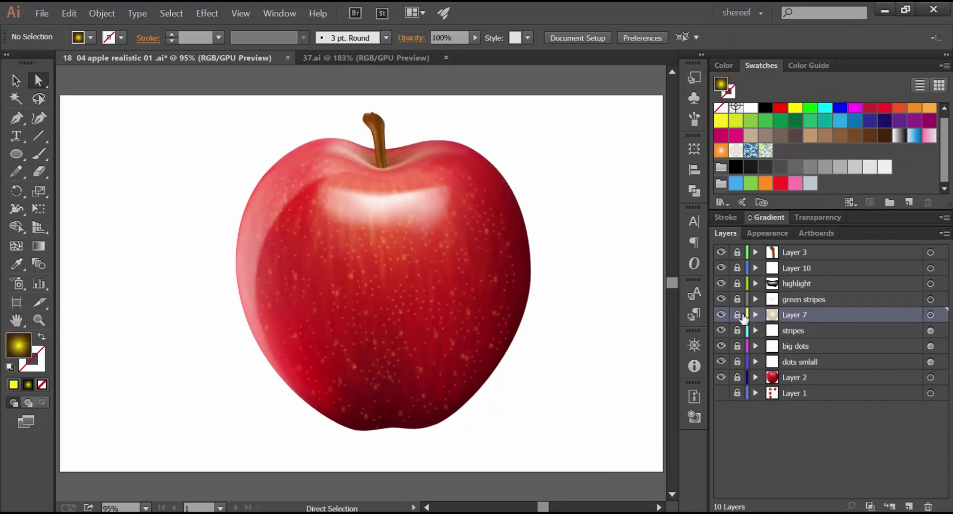
Add a new layer directly above Layer 1 and draw a wide, flat ellipse centred under the apple's base for the shadow.
click(803, 392)
click(909, 507)
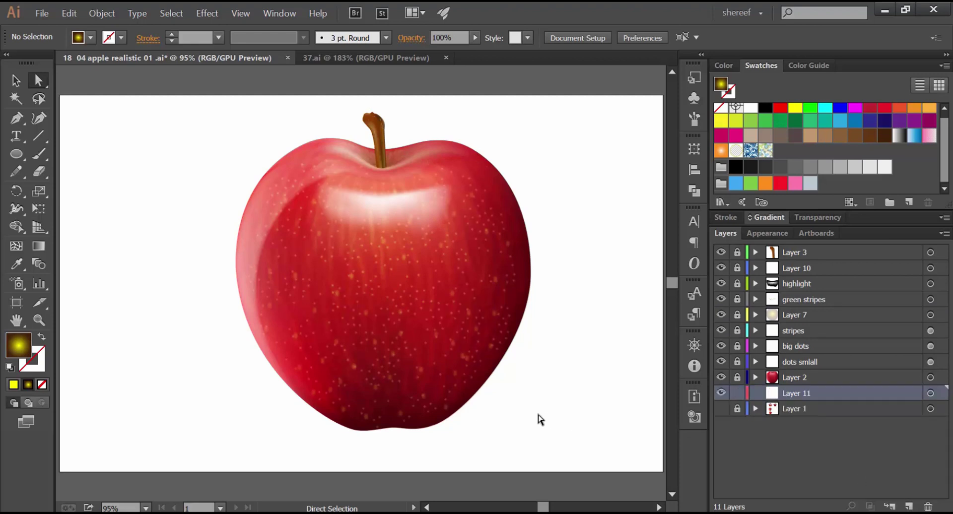
click(17, 154)
drag(390, 436, 539, 469)
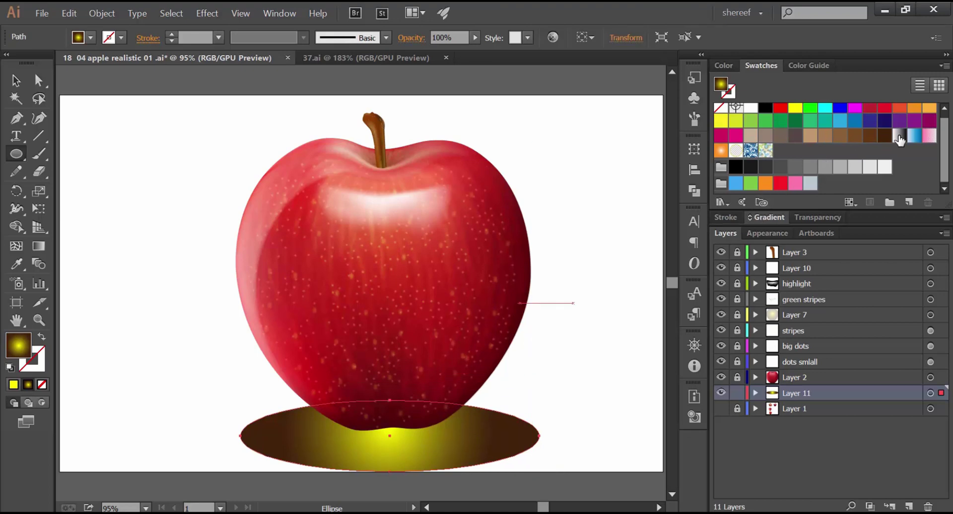
Fill the shadow ellipse with the white-to-black gradient, make it radial, and reverse it so black sits at the centre.
click(899, 135)
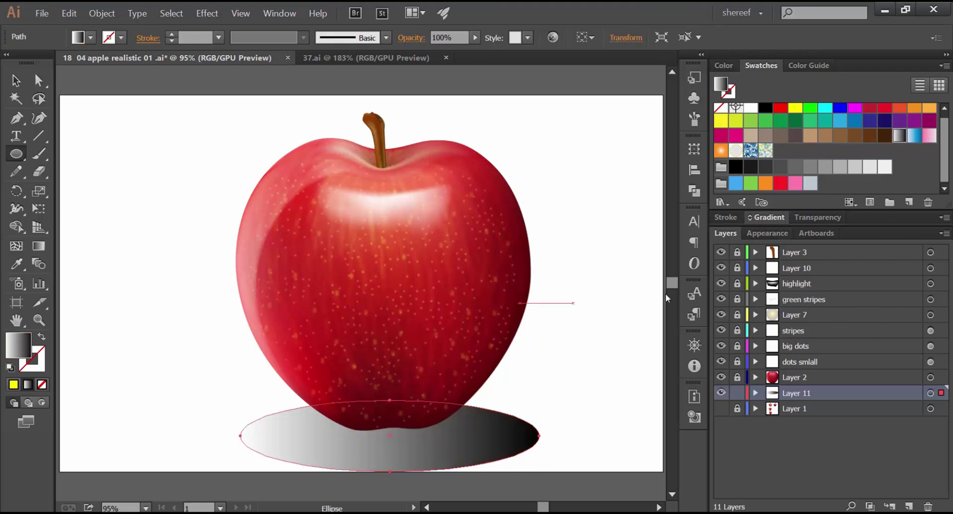
click(750, 218)
click(811, 237)
click(812, 269)
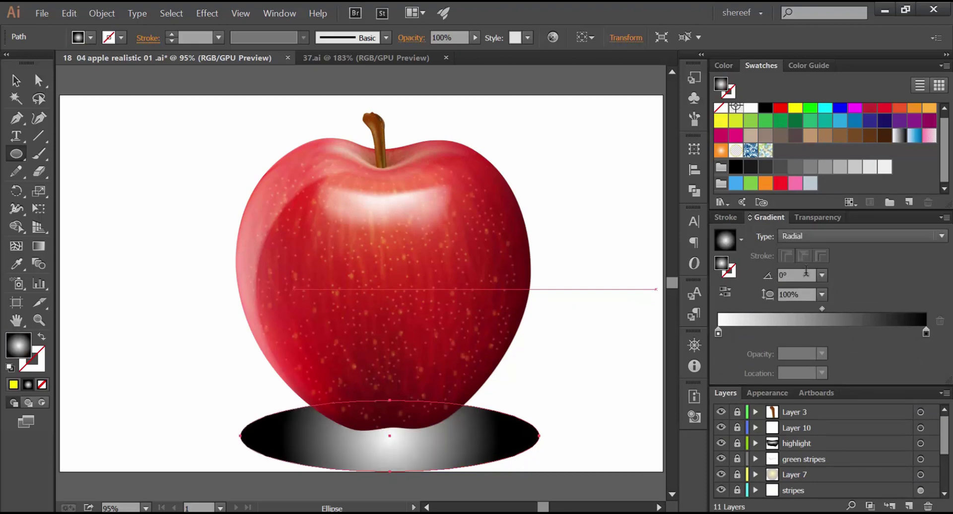
click(725, 293)
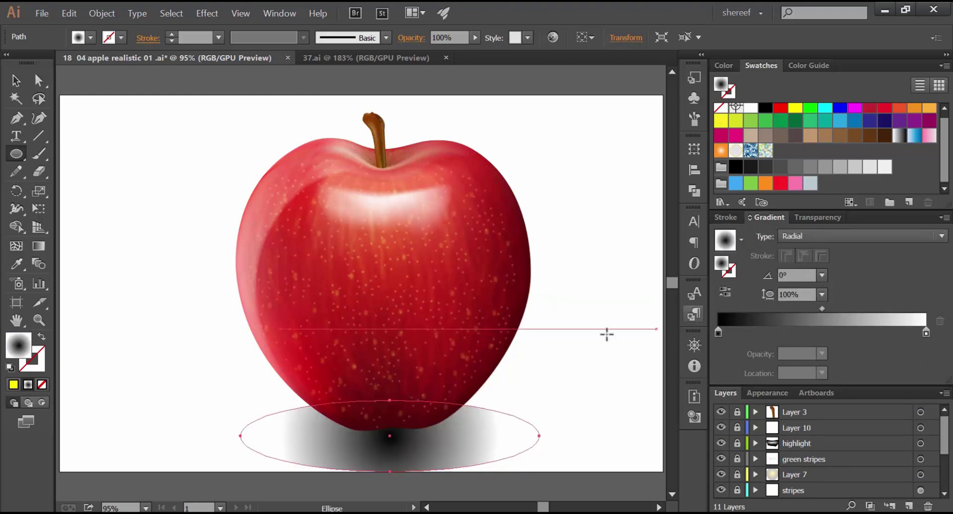
Flatten the shadow's radial gradient to a 28.3% aspect ratio and widen it to follow the ellipse.
key(g)
mouse_move(397, 407)
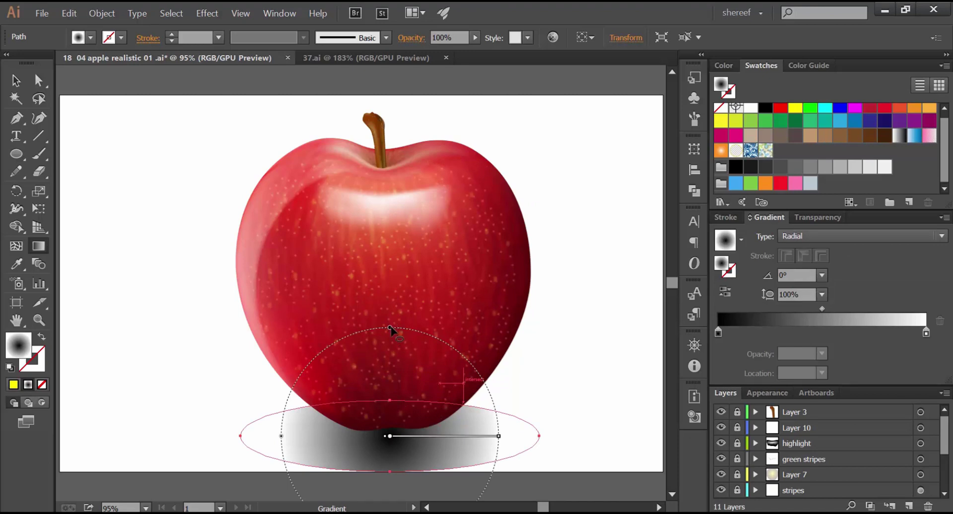
drag(392, 328, 391, 410)
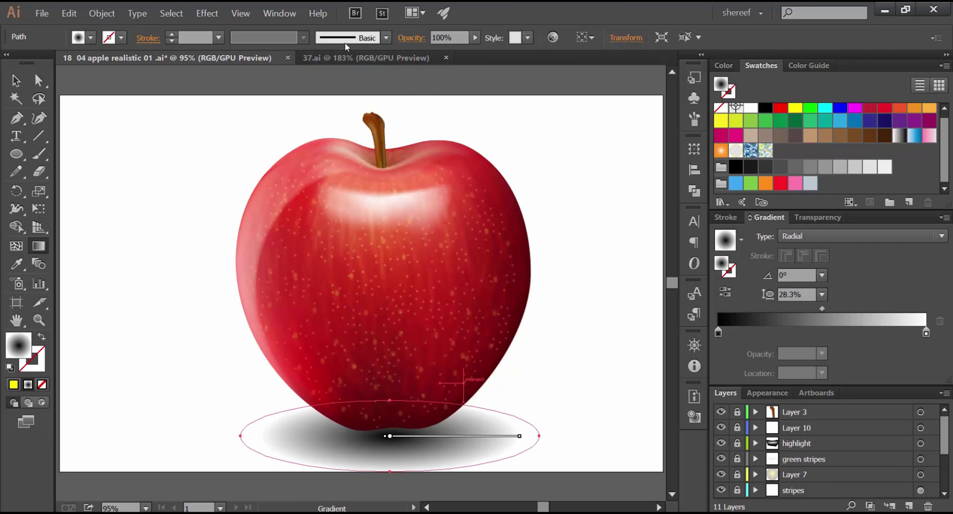
Apply a previewed Gaussian Blur with a radius of about 5 pixels to the shadow ellipse and deselect it.
click(207, 13)
mouse_move(193, 253)
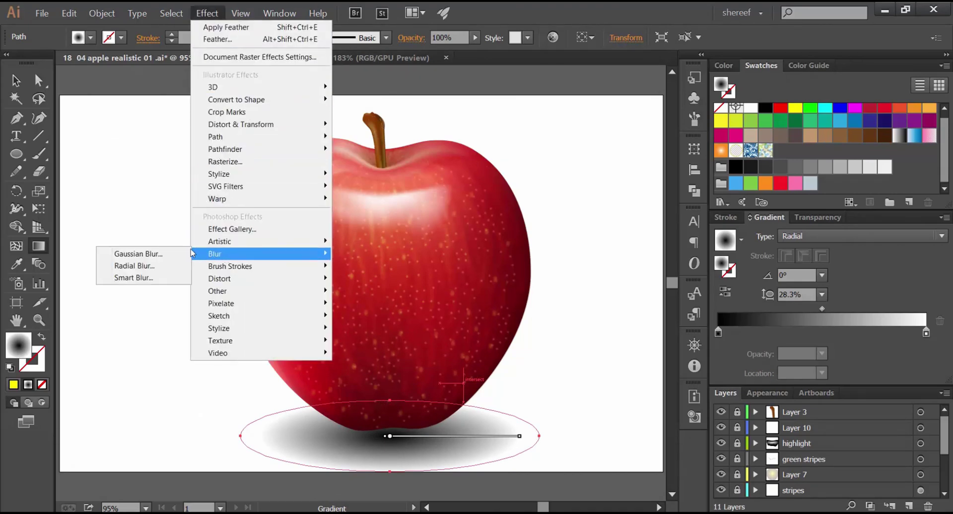
click(139, 253)
click(661, 162)
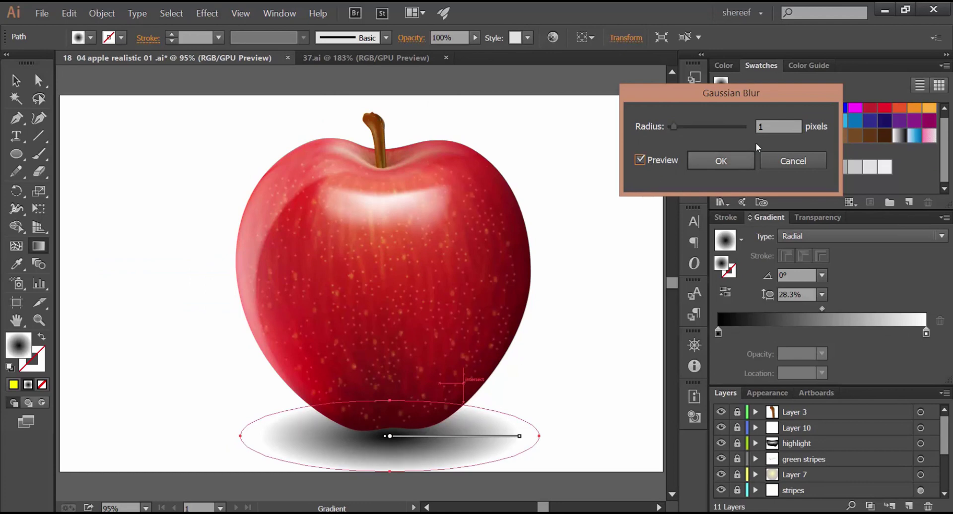
scroll(768, 129, up, 3)
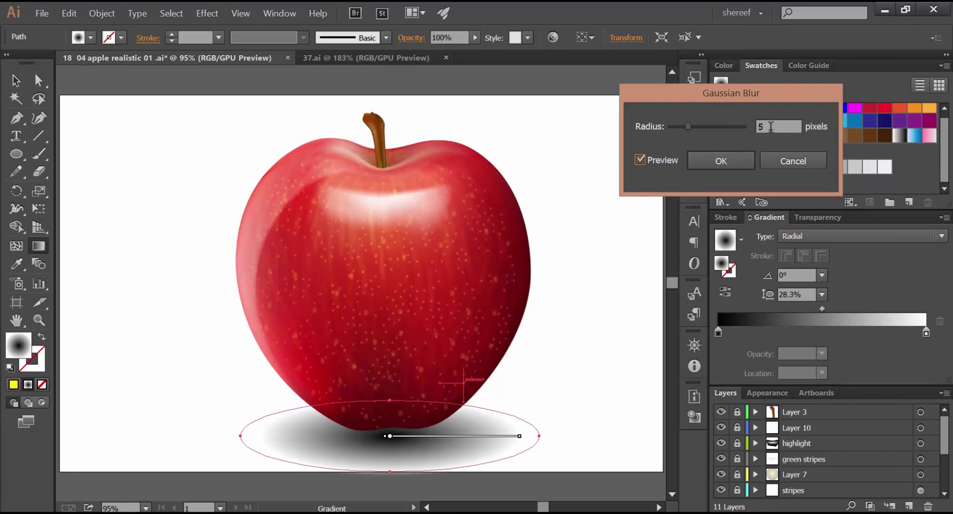
key(Up)
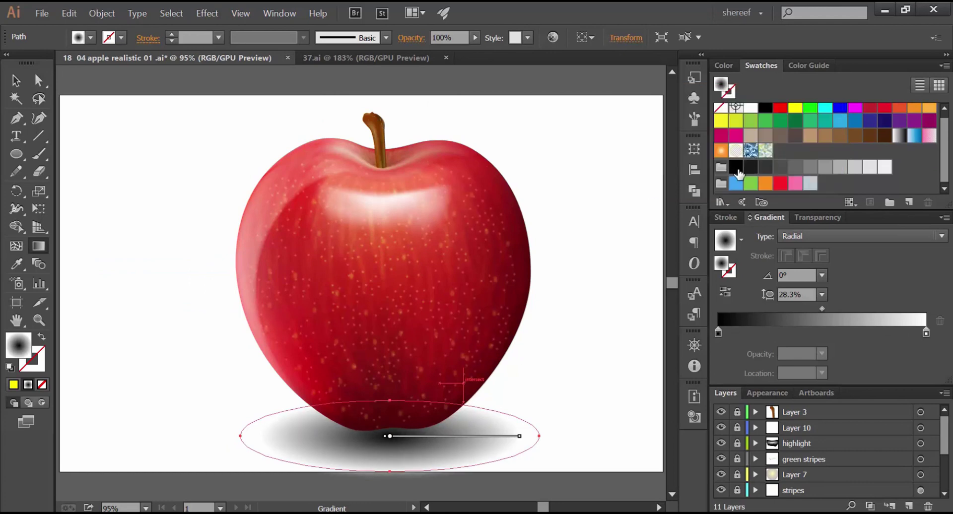
click(752, 157)
key(v)
click(598, 310)
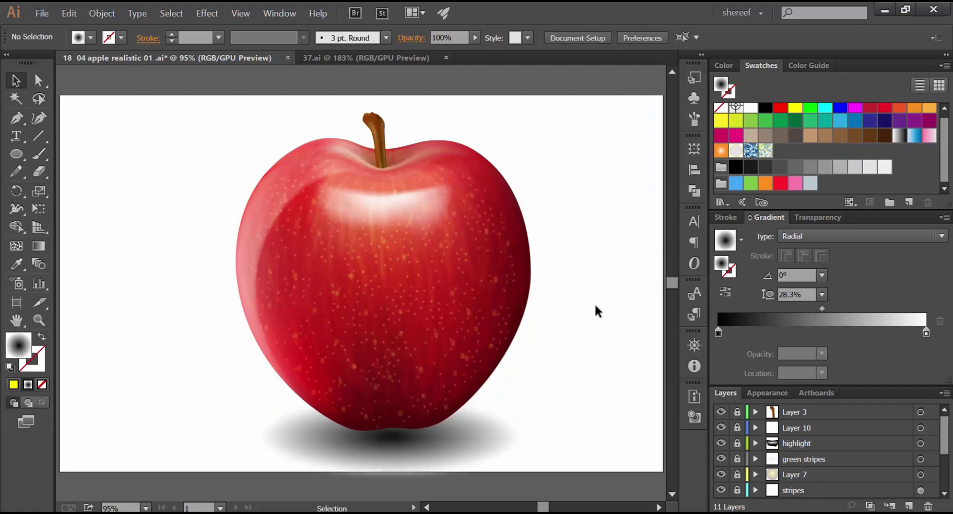
View the apple and its shadow in full-screen mode with the artboard fitted to the window.
key(ctrl+a)
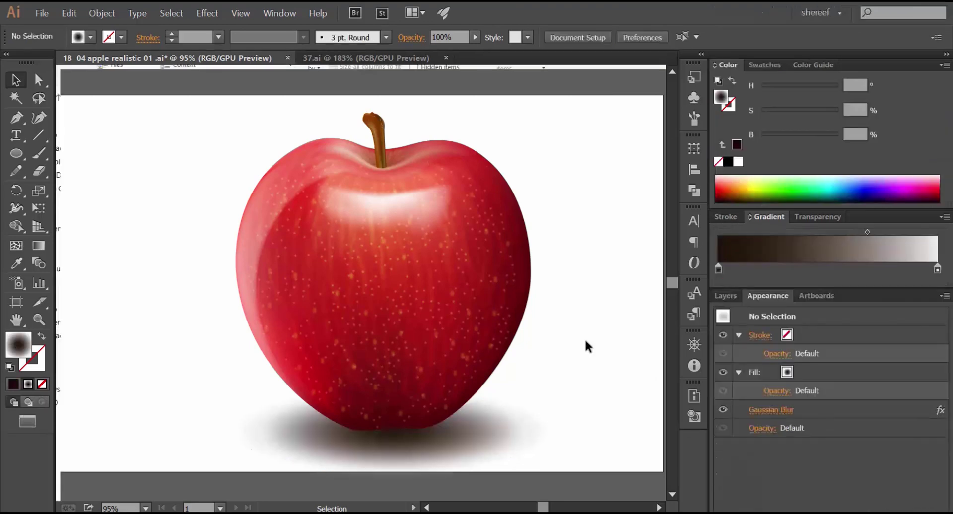
key(f)
key(f)
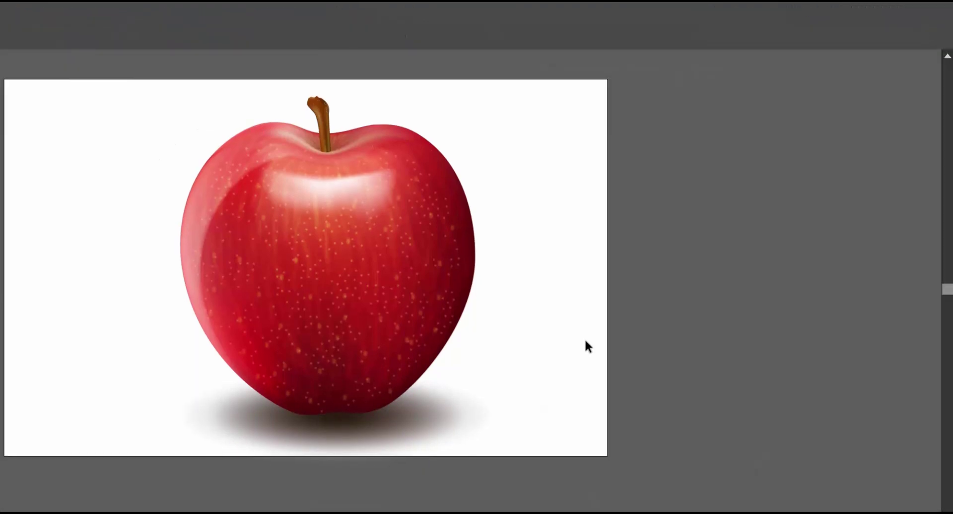
key(ctrl+0)
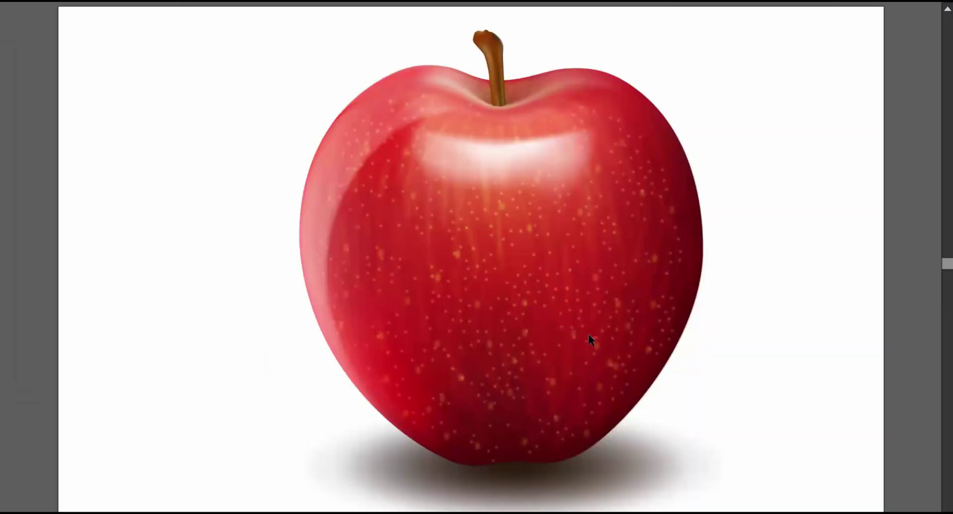